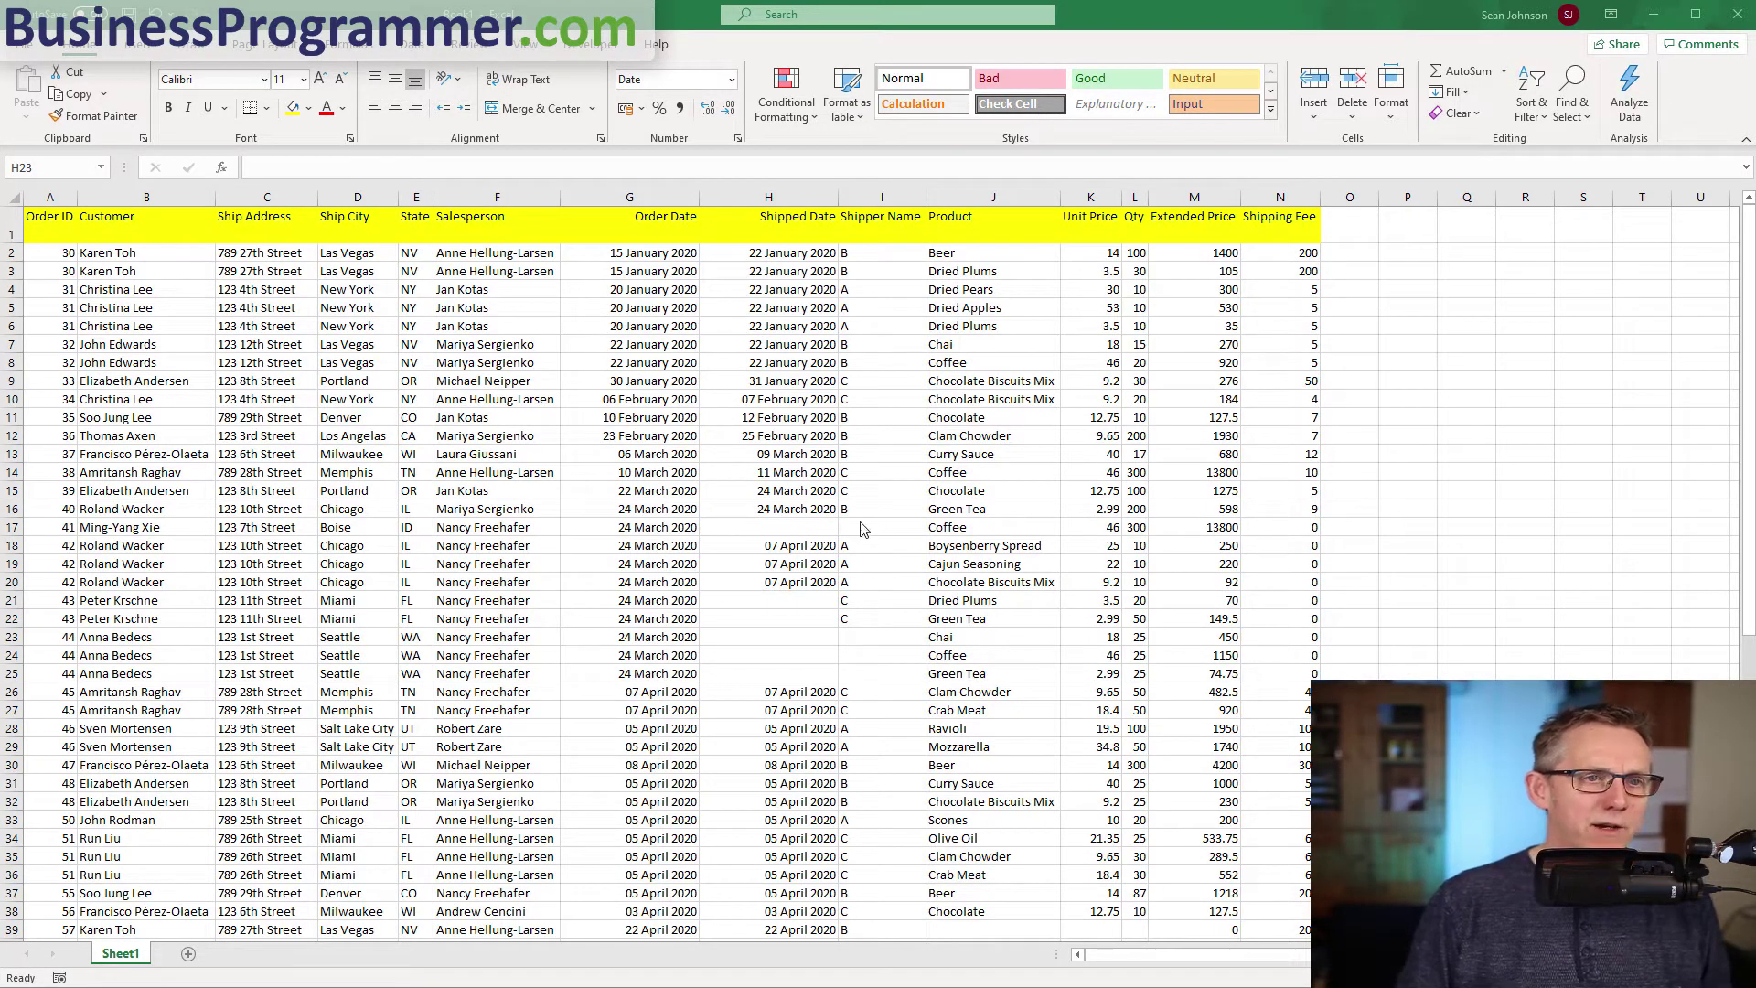
{"action": "left_click", "coordinate": [792, 637]}
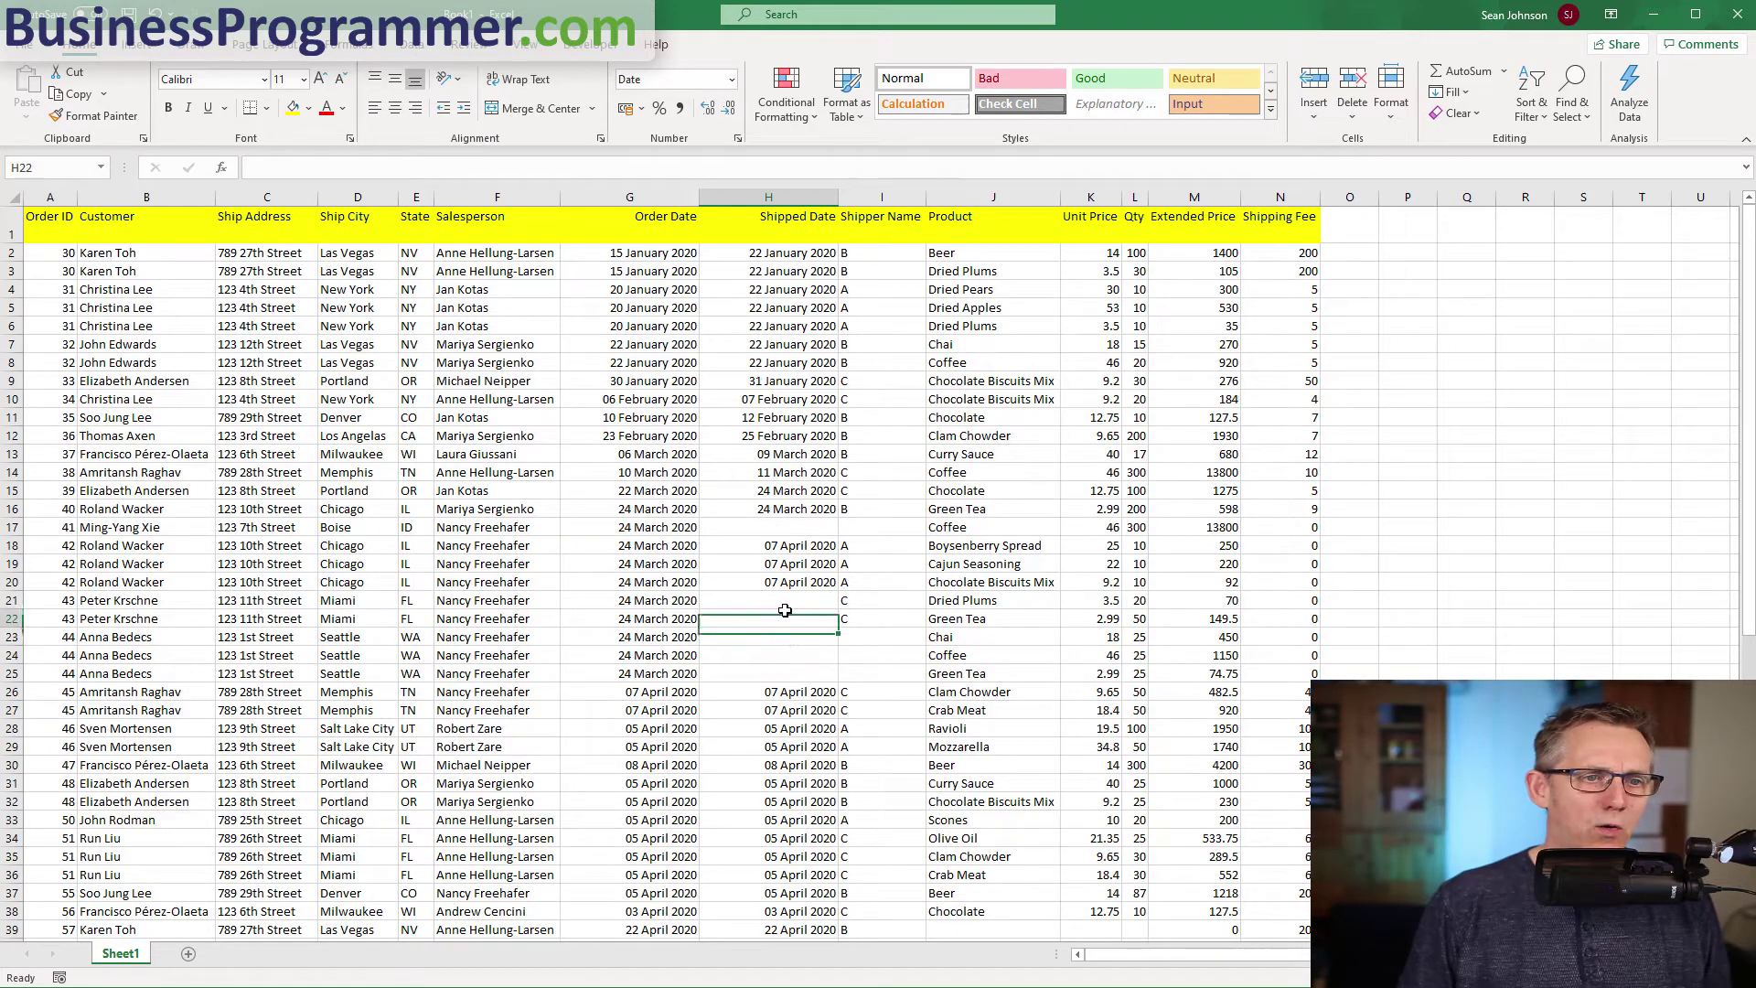
{"action": "key", "text": "Down"}
{"action": "left_click", "coordinate": [795, 617]}
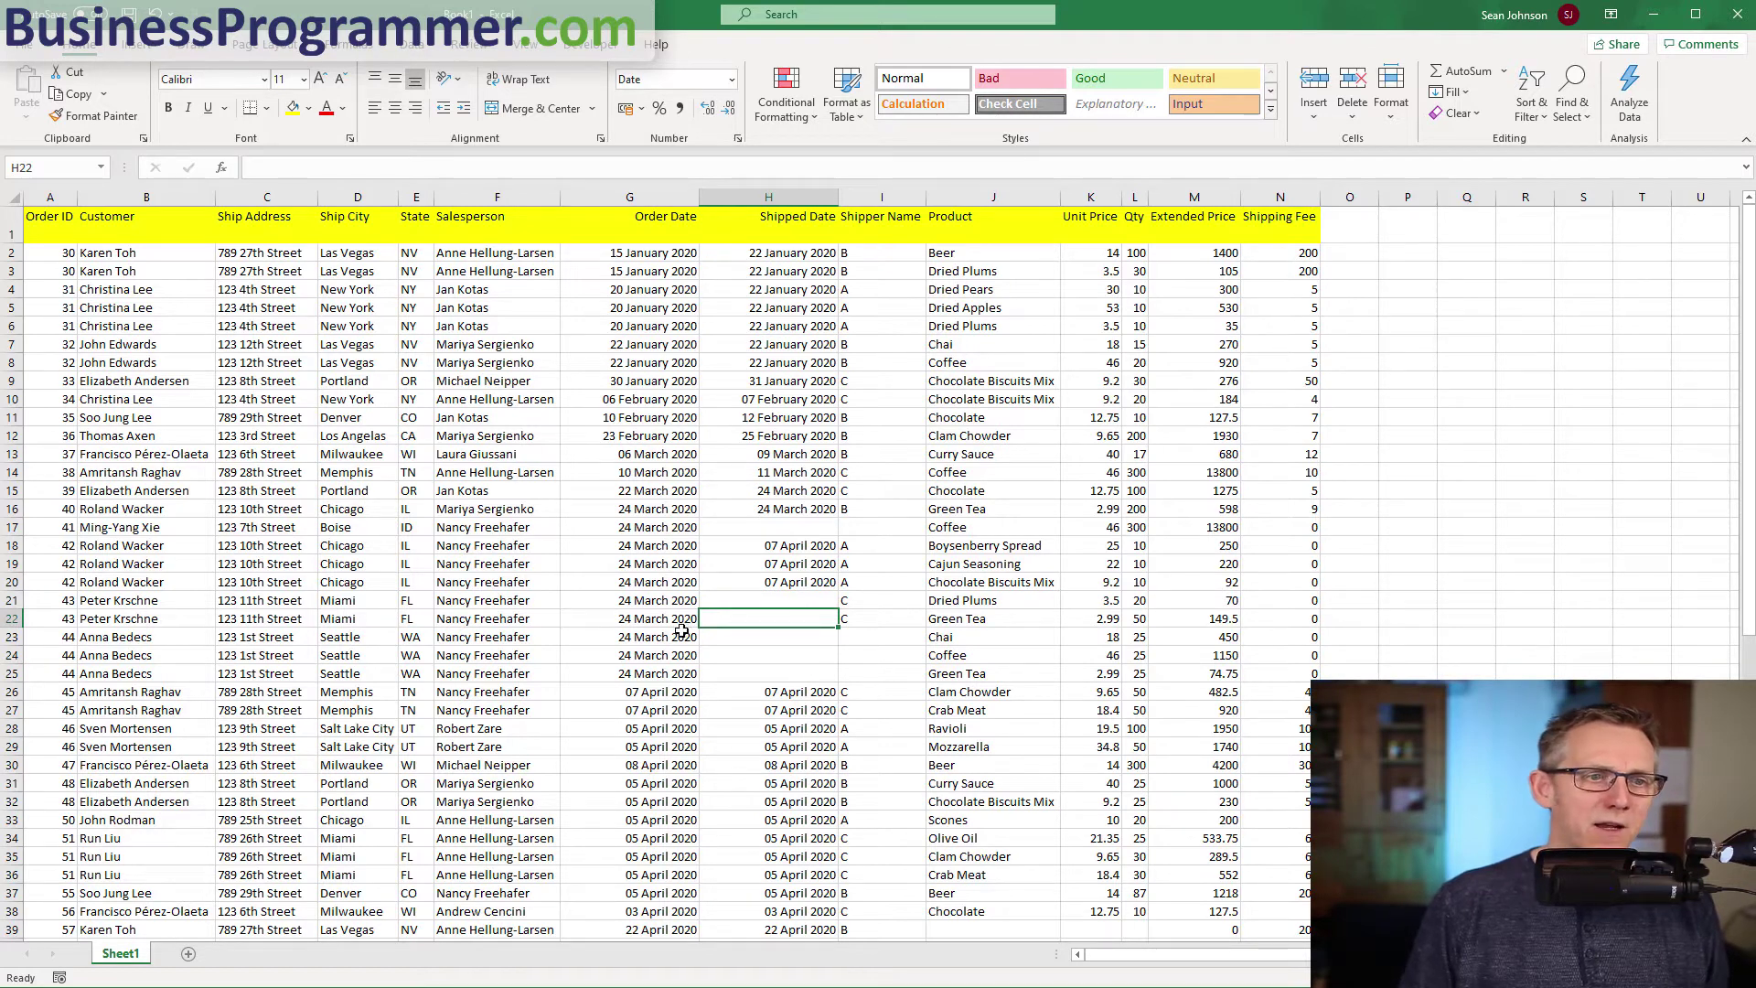
{"action": "left_click_drag", "start_coordinate": [645, 569], "coordinate": [657, 653]}
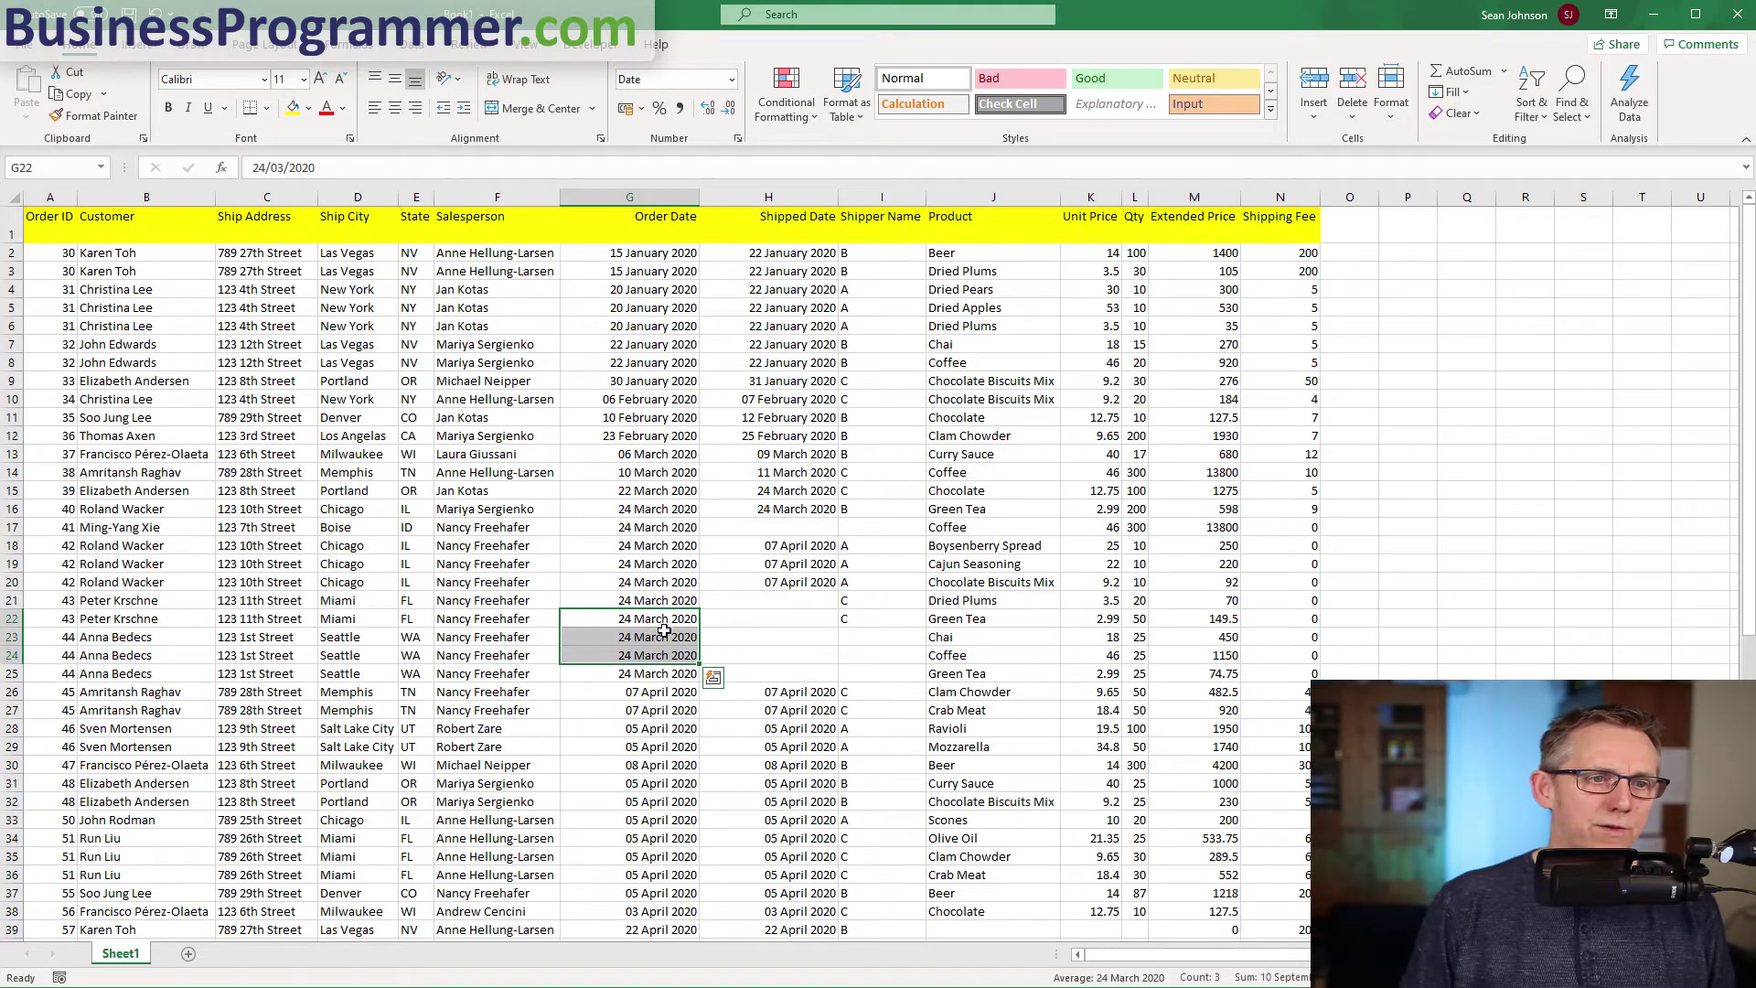
{"action": "left_click", "coordinate": [796, 624]}
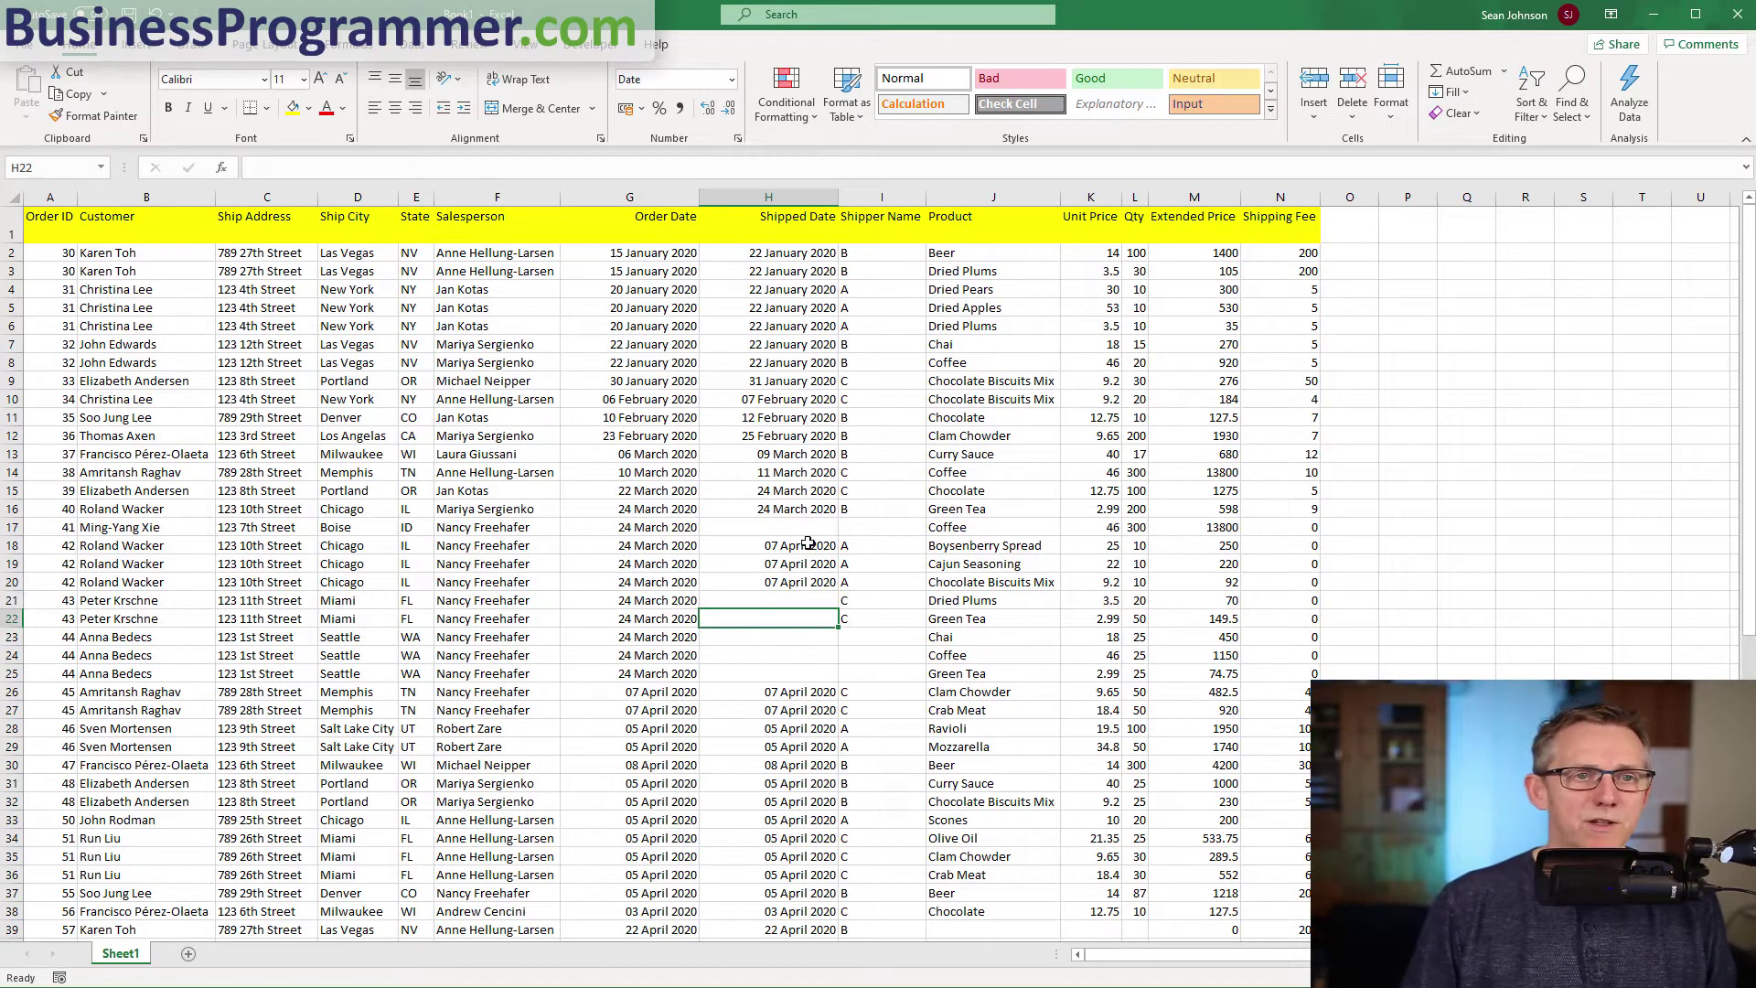
Copy the Shipped Date header into cell P1 as the criteria heading.
{"action": "left_click", "coordinate": [808, 227]}
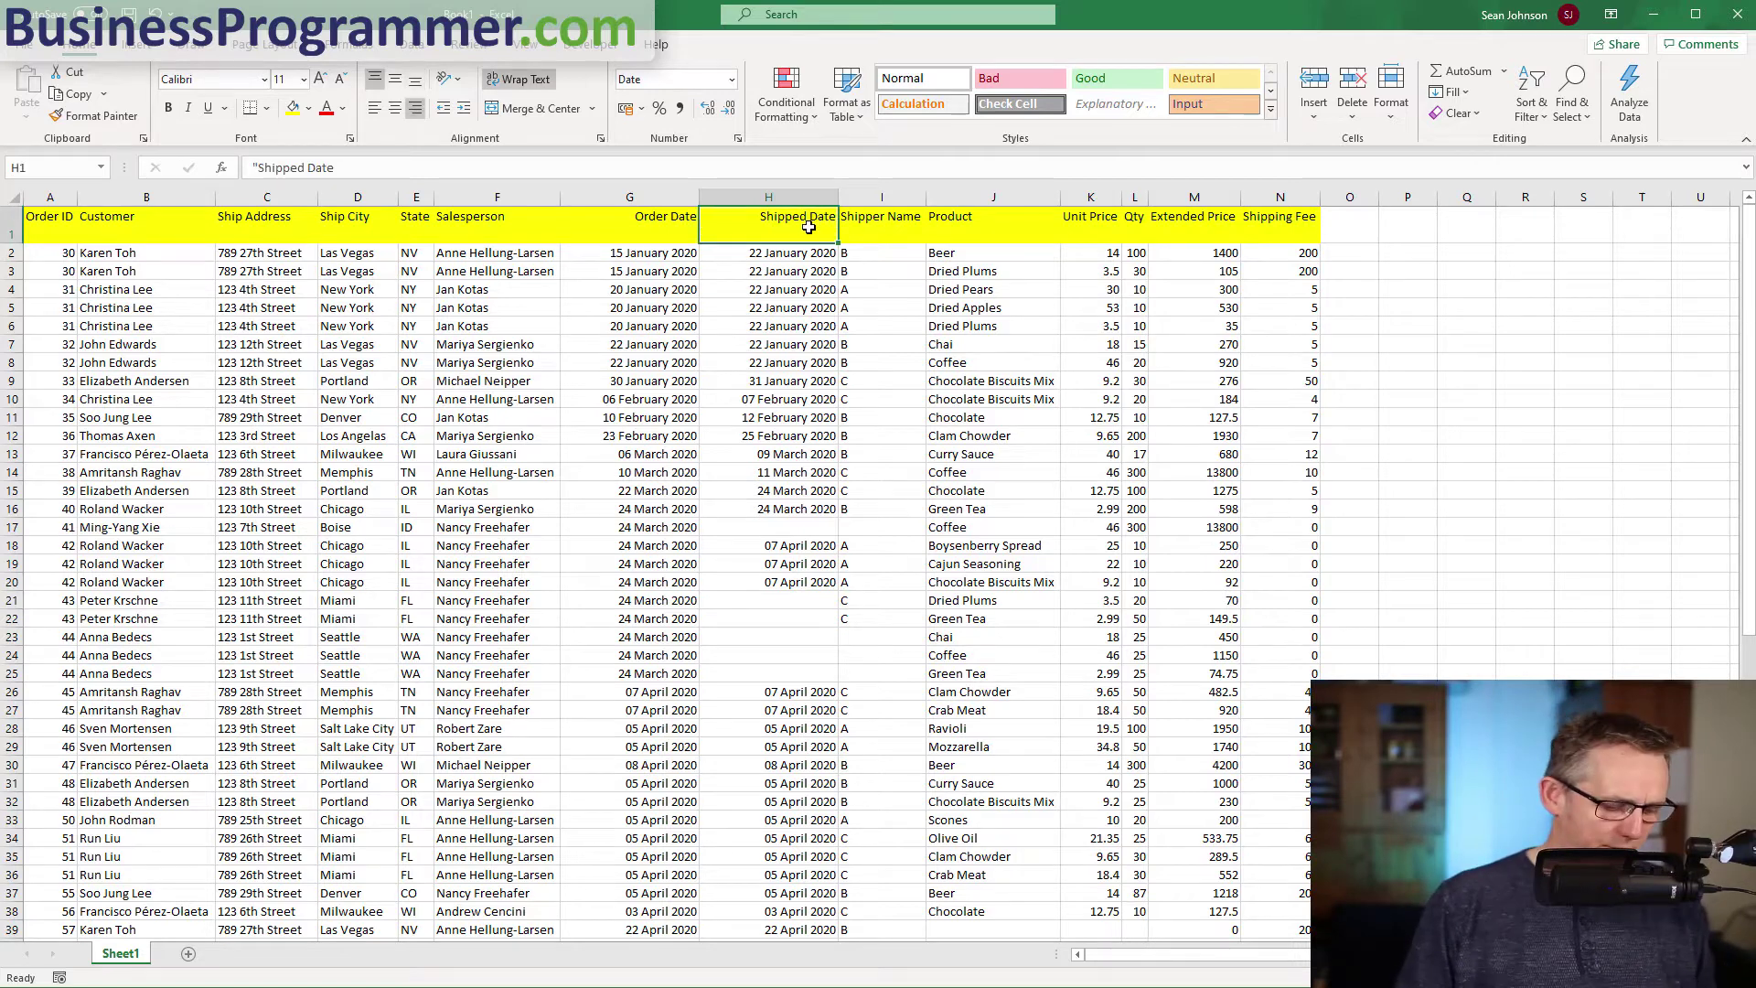
{"action": "key", "text": "ctrl+c"}
{"action": "key", "text": "Right"}
{"action": "key", "text": "Right"}
{"action": "key", "text": "Right"}
{"action": "key", "text": "Right"}
{"action": "key", "text": "Right"}
{"action": "key", "text": "Right"}
{"action": "key", "text": "Right"}
{"action": "key", "text": "Right"}
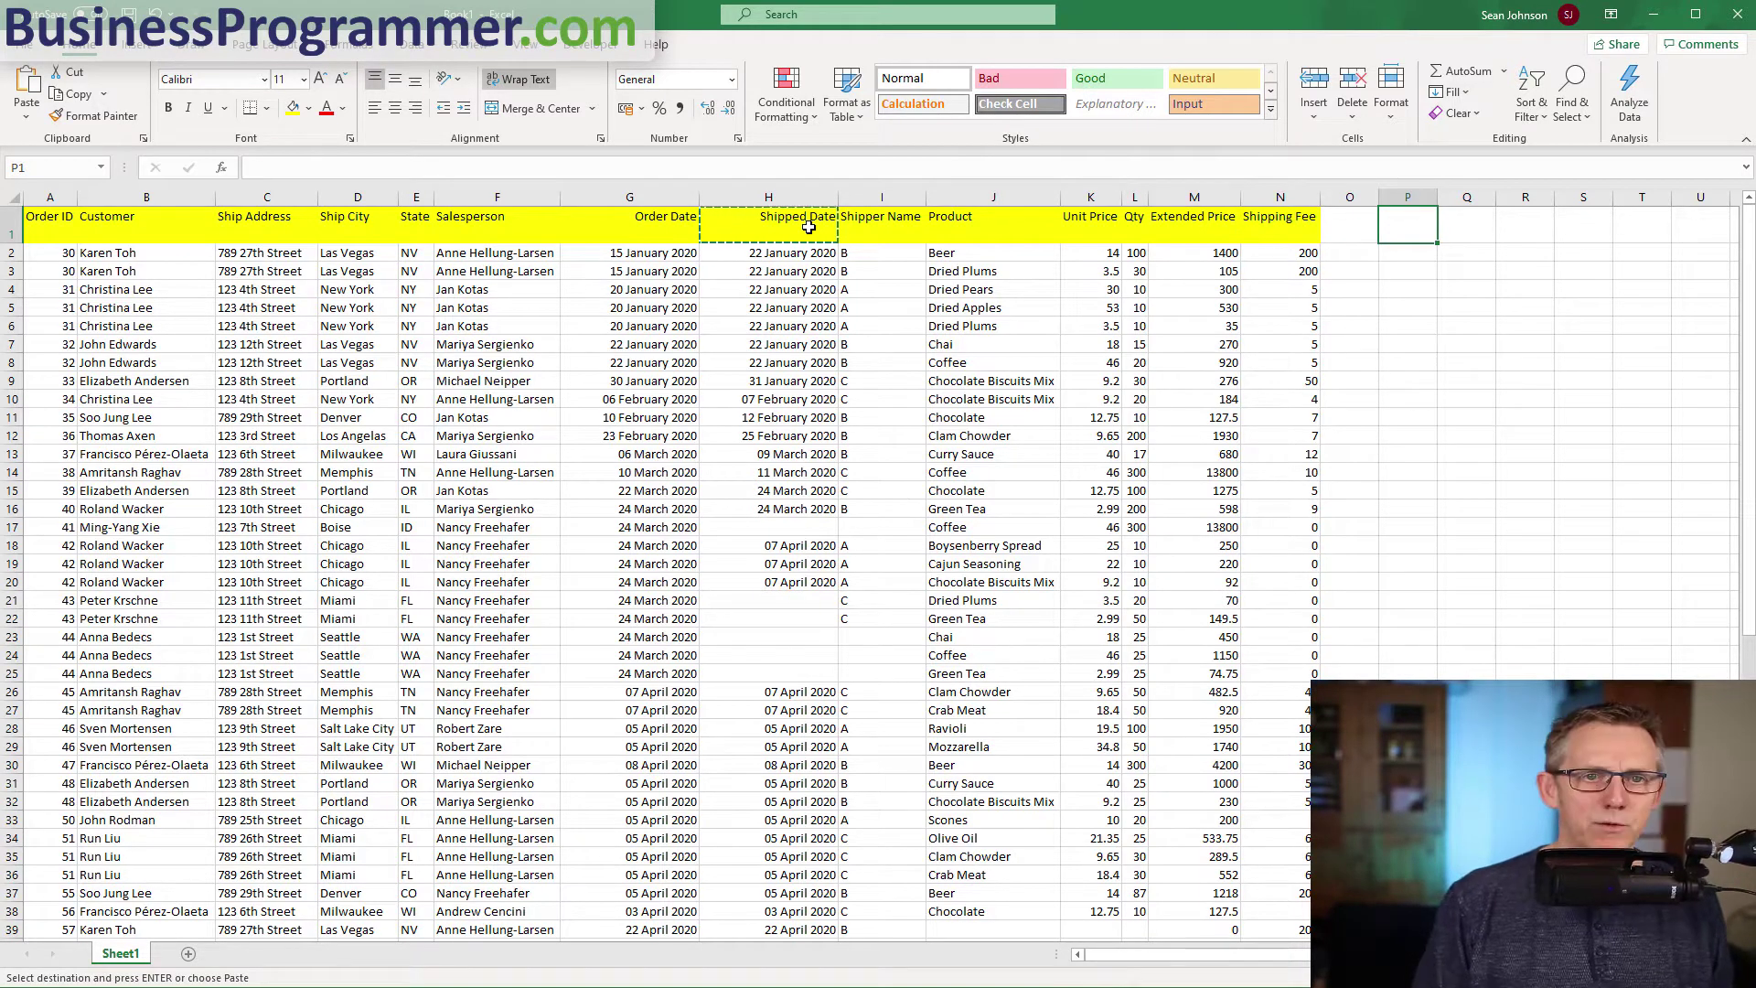
{"action": "key", "text": "ctrl+v"}
{"action": "key", "text": "Escape"}
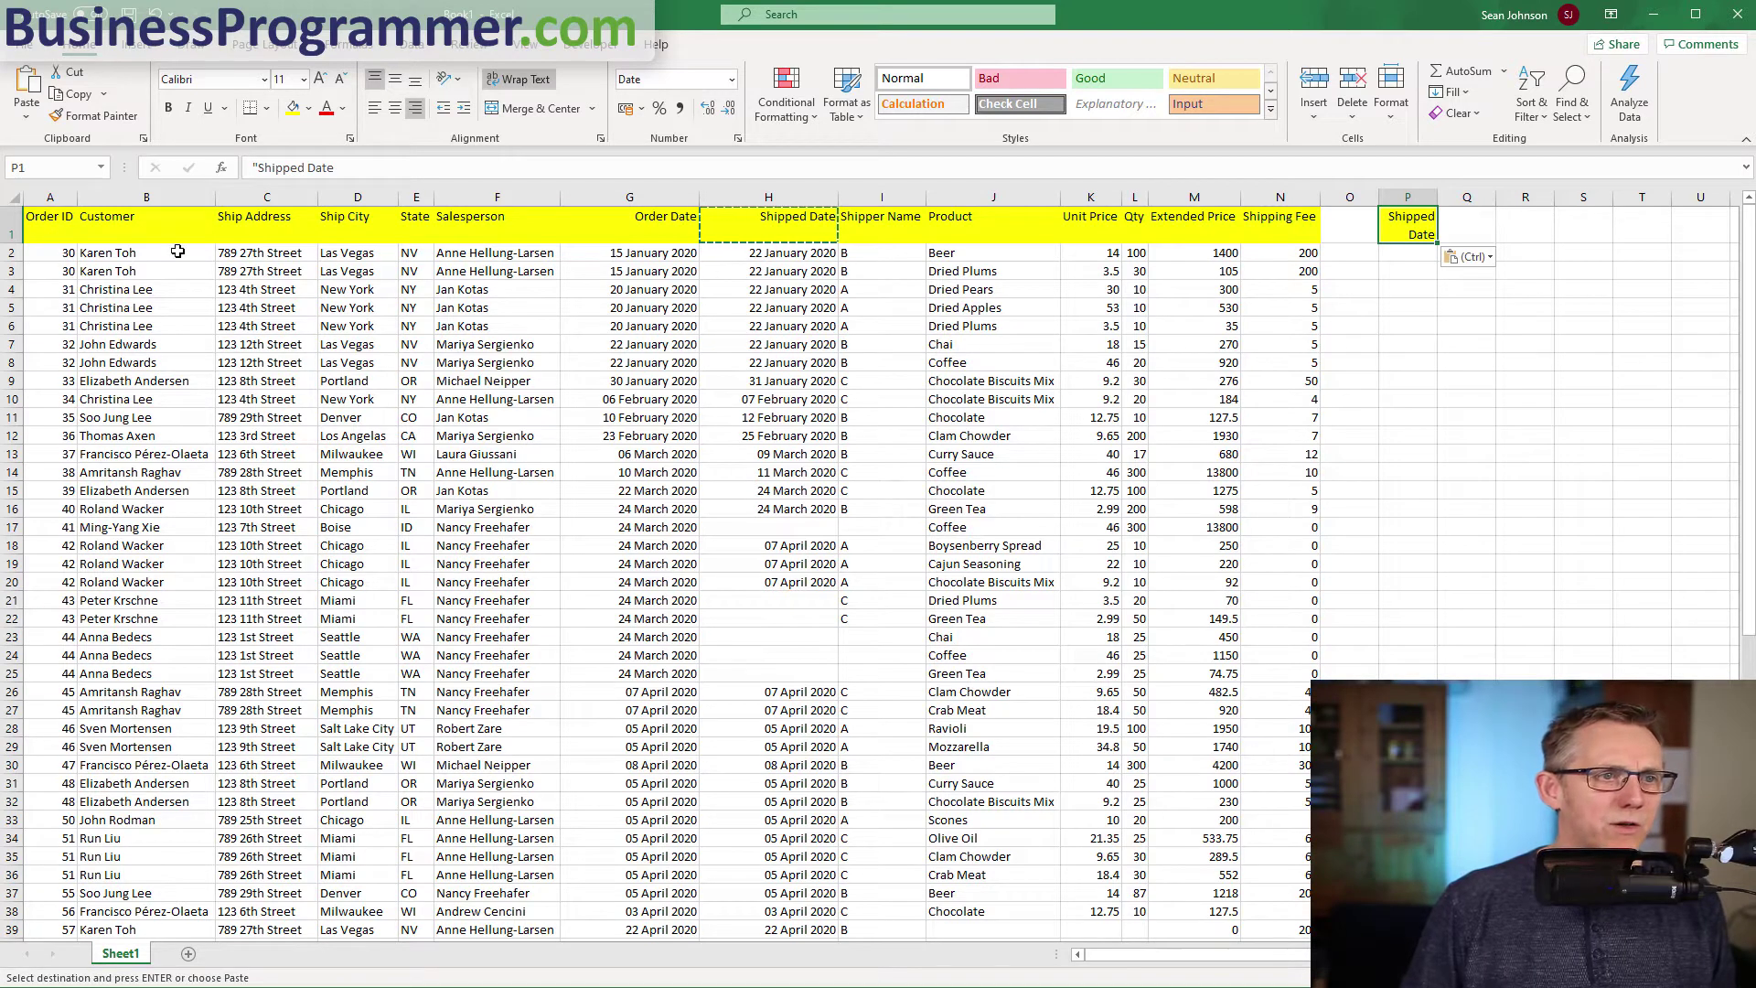
Copy the full header row, Order ID through Shipping Fee, to start at cell P7 as the output headings.
{"action": "left_click_drag", "start_coordinate": [55, 228], "coordinate": [1268, 222]}
{"action": "key", "text": "ctrl+c"}
{"action": "left_click", "coordinate": [1408, 344]}
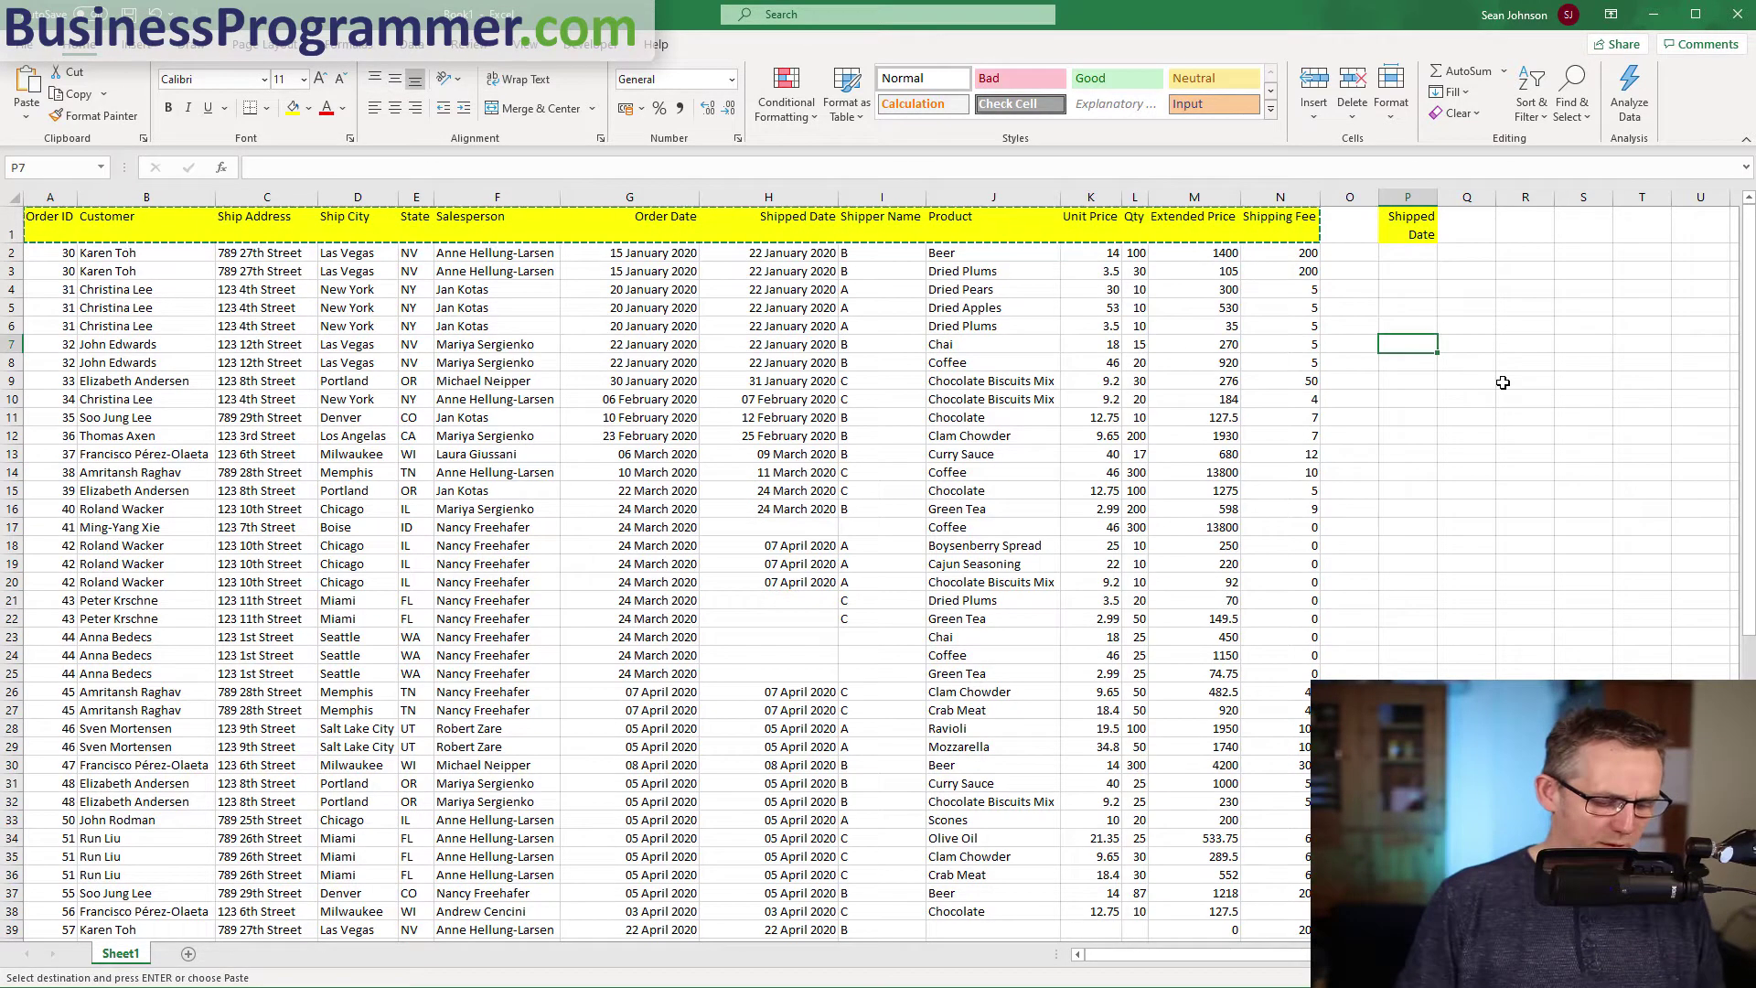
{"action": "key", "text": "ctrl+v"}
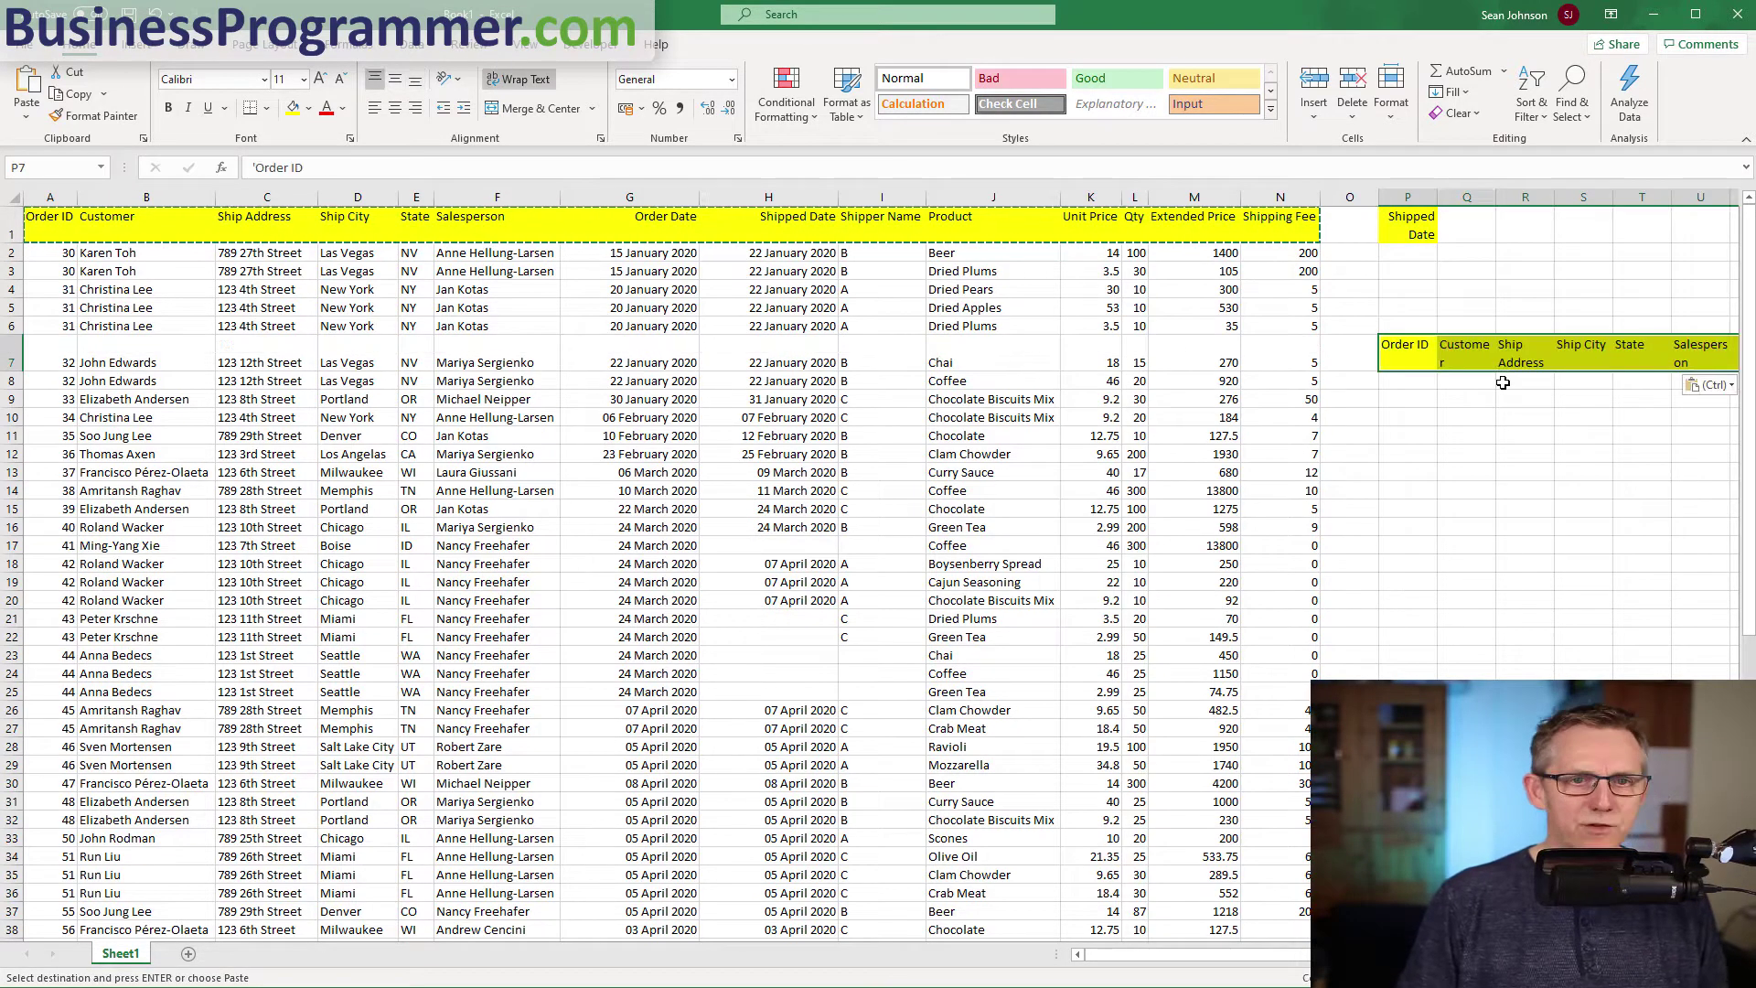
{"action": "left_click", "coordinate": [457, 399]}
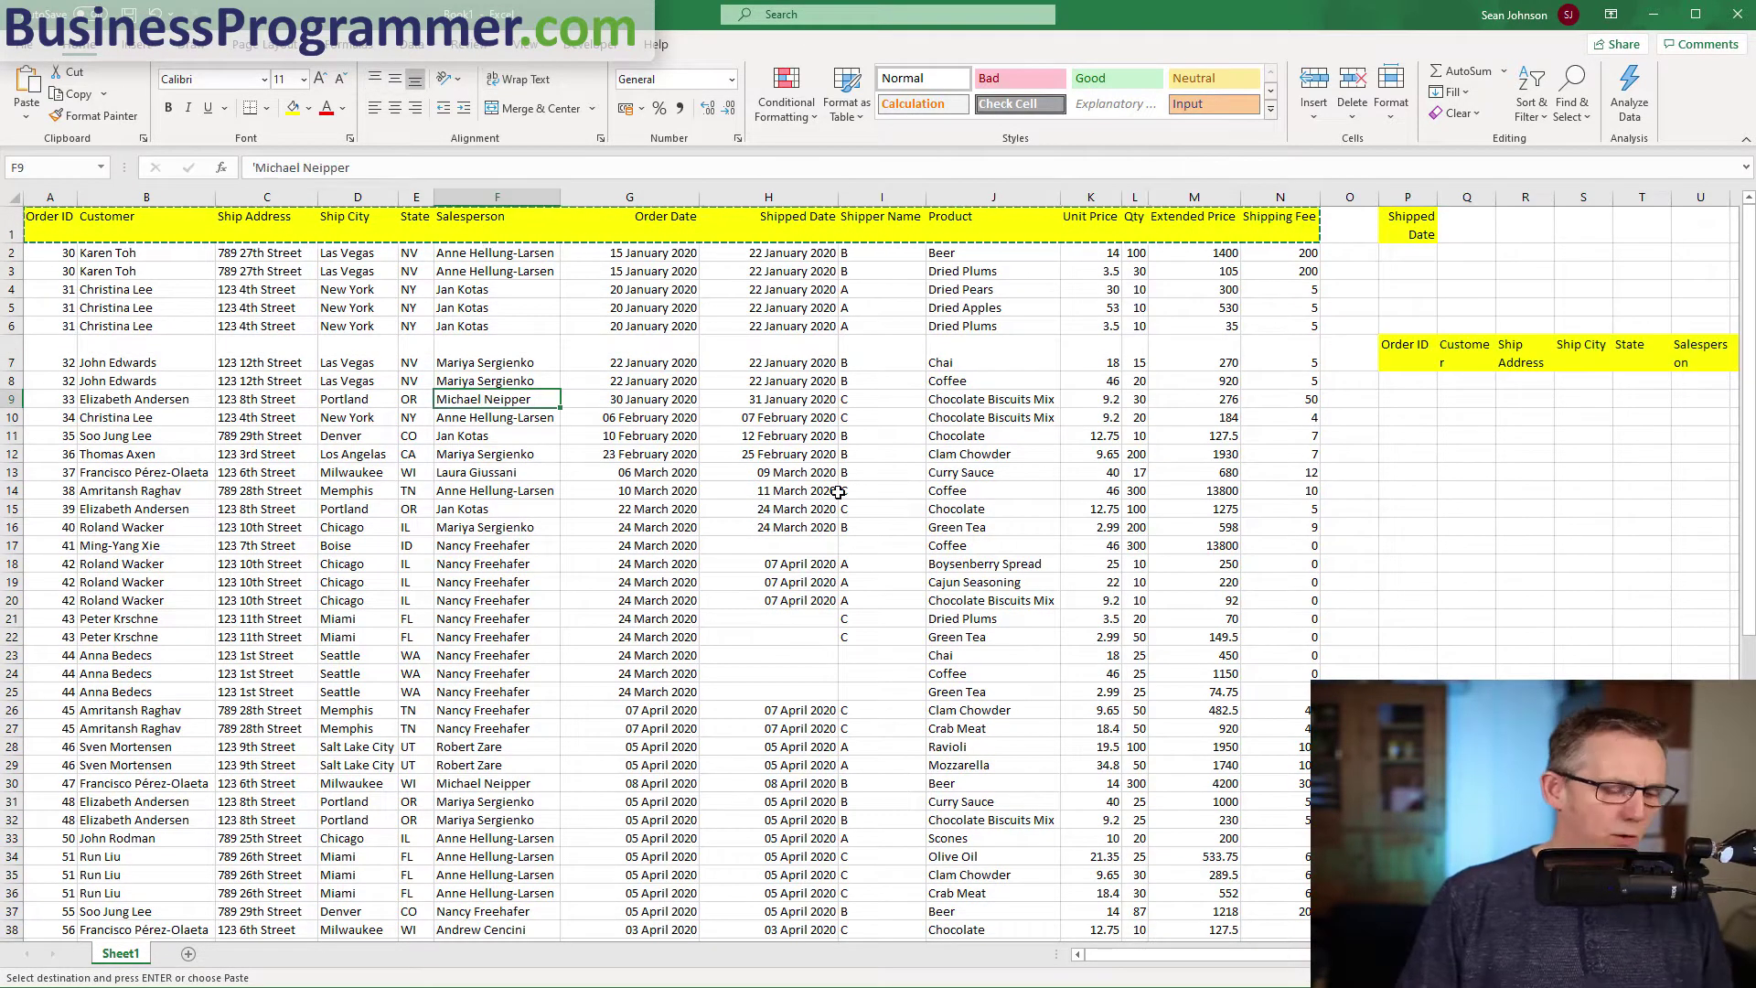
Enter '= in cell P2 as the criterion for blank shipped dates.
{"action": "left_click", "coordinate": [1430, 254]}
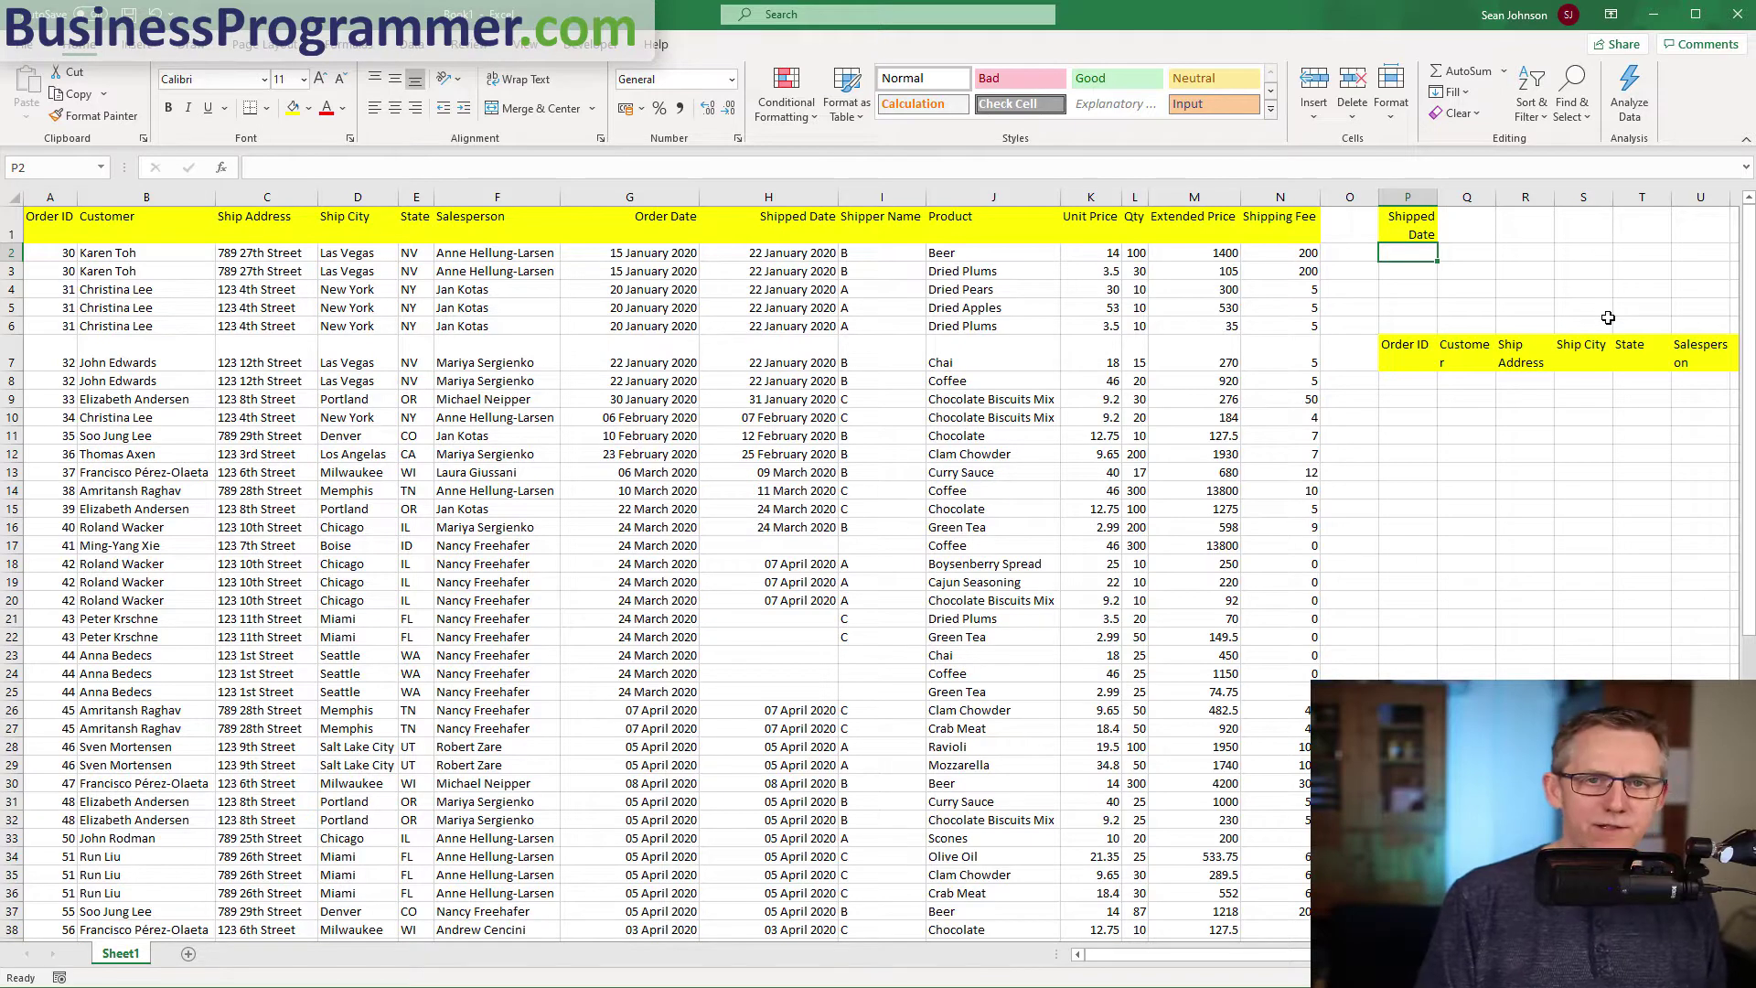
{"action": "type", "text": "'="}
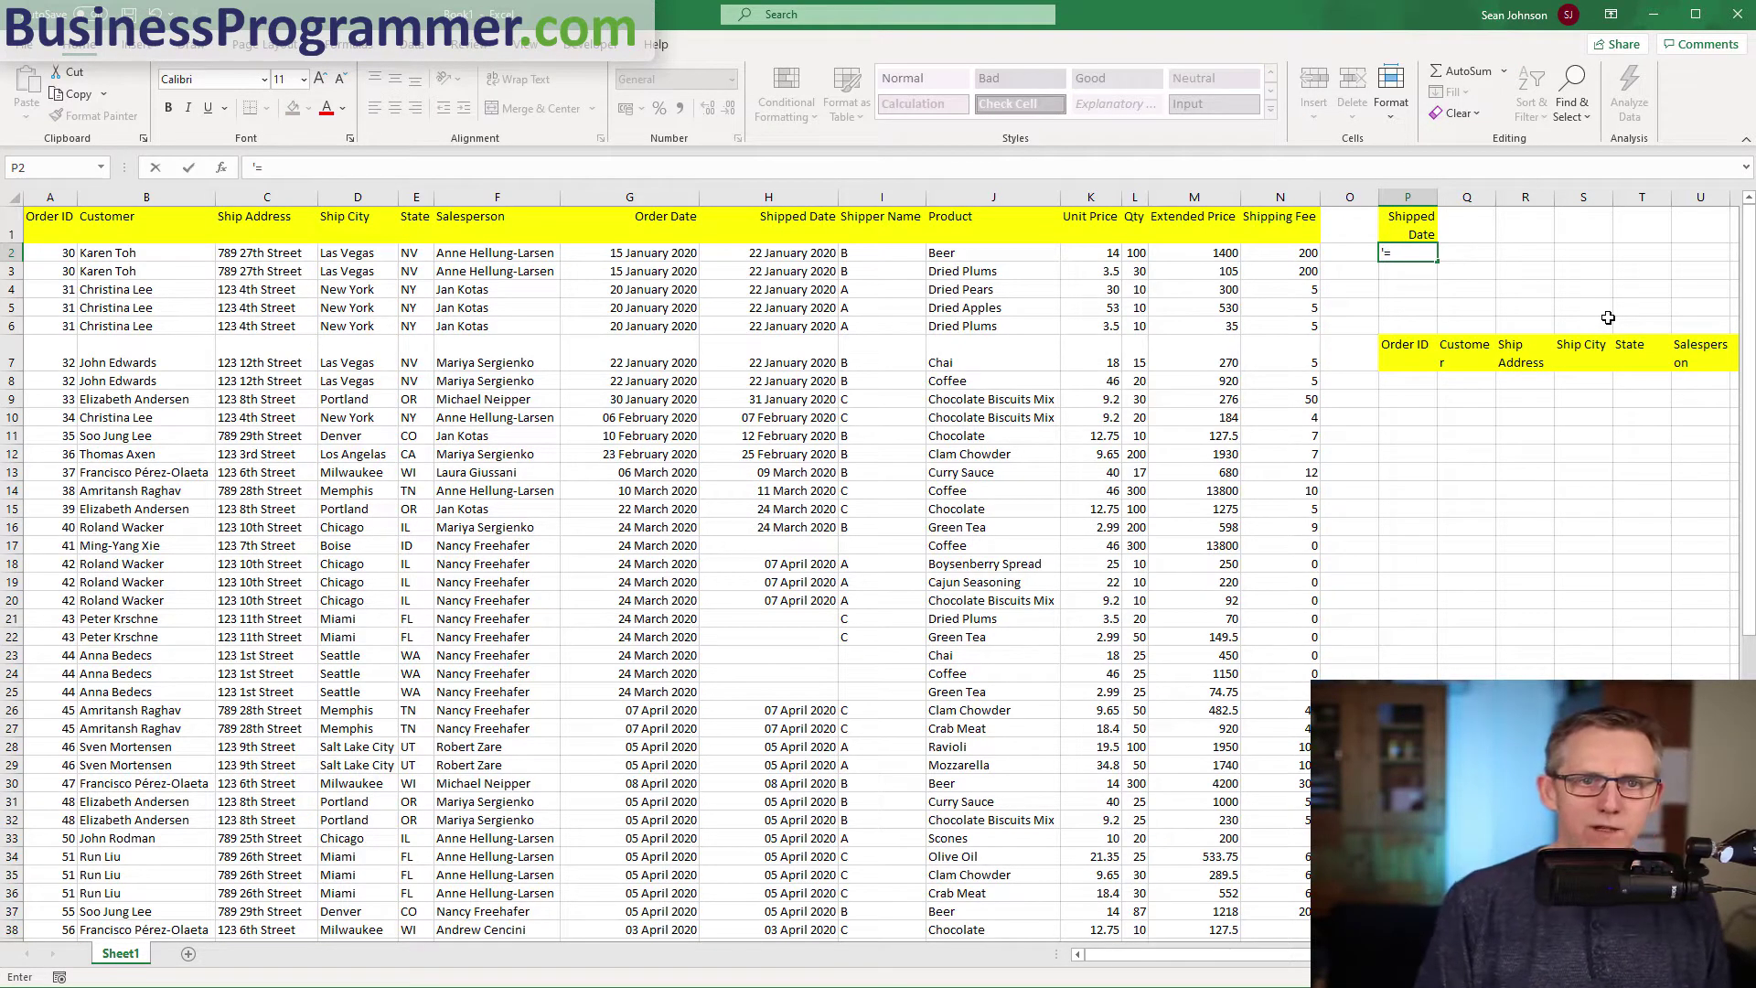
{"action": "key", "text": "Return"}
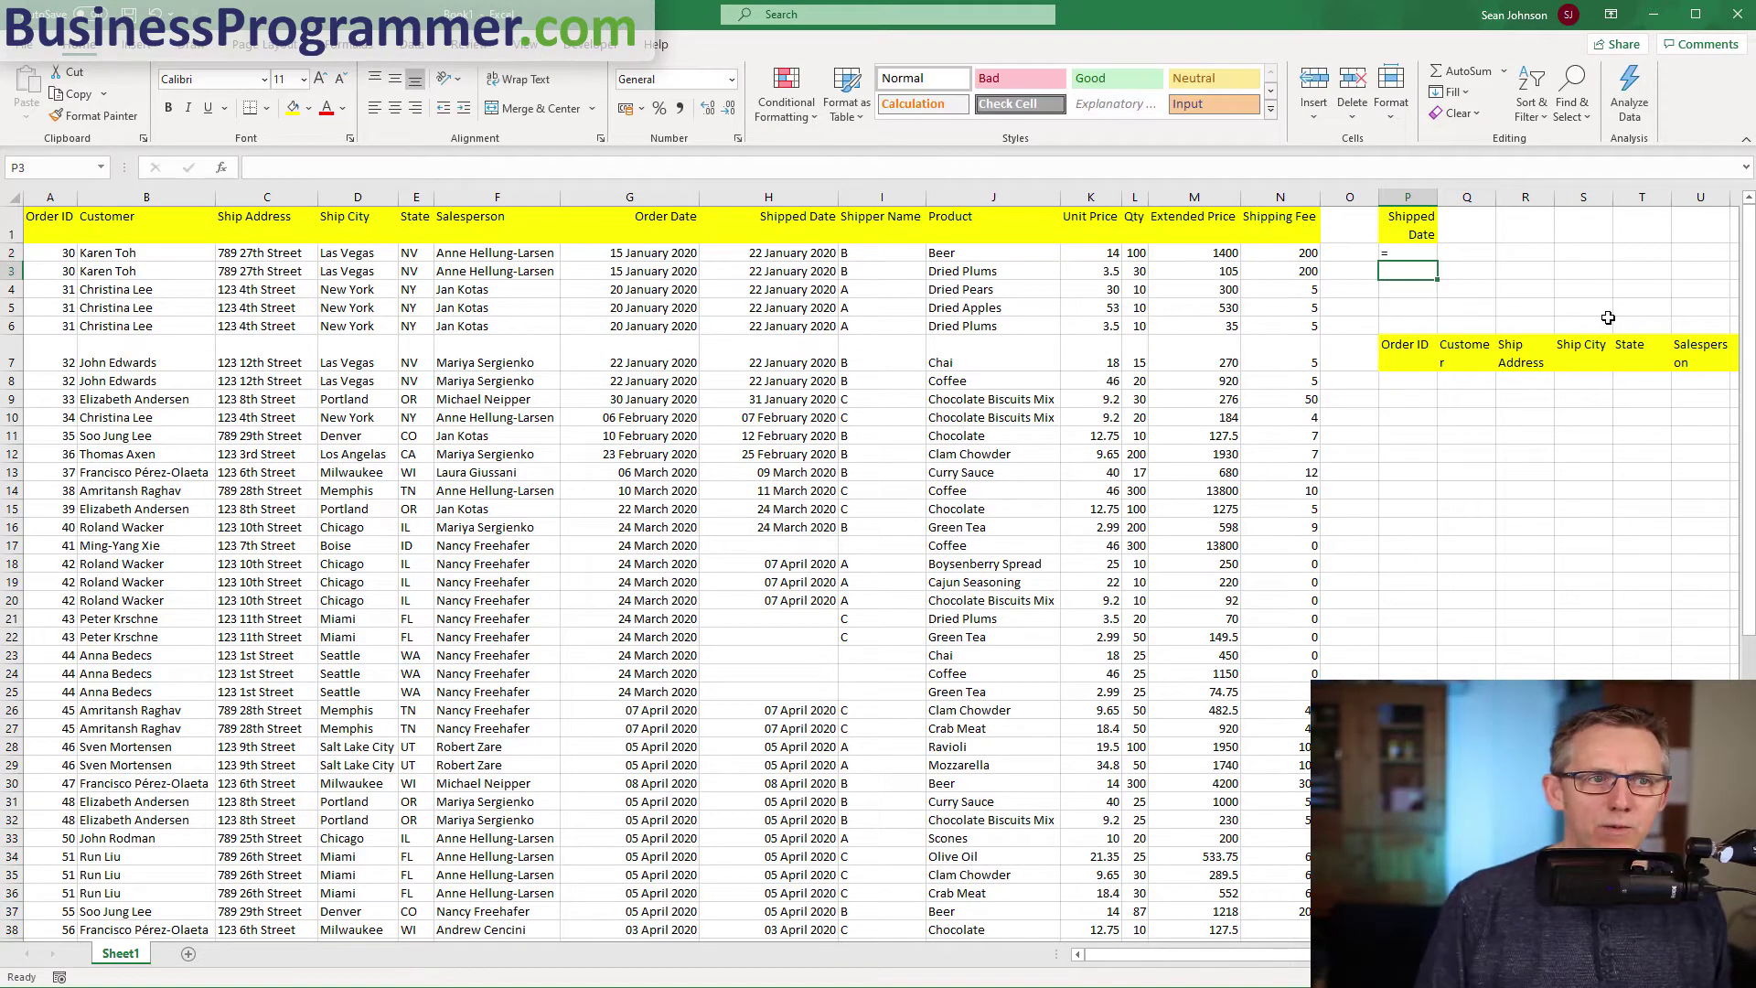
{"action": "key", "text": "Up"}
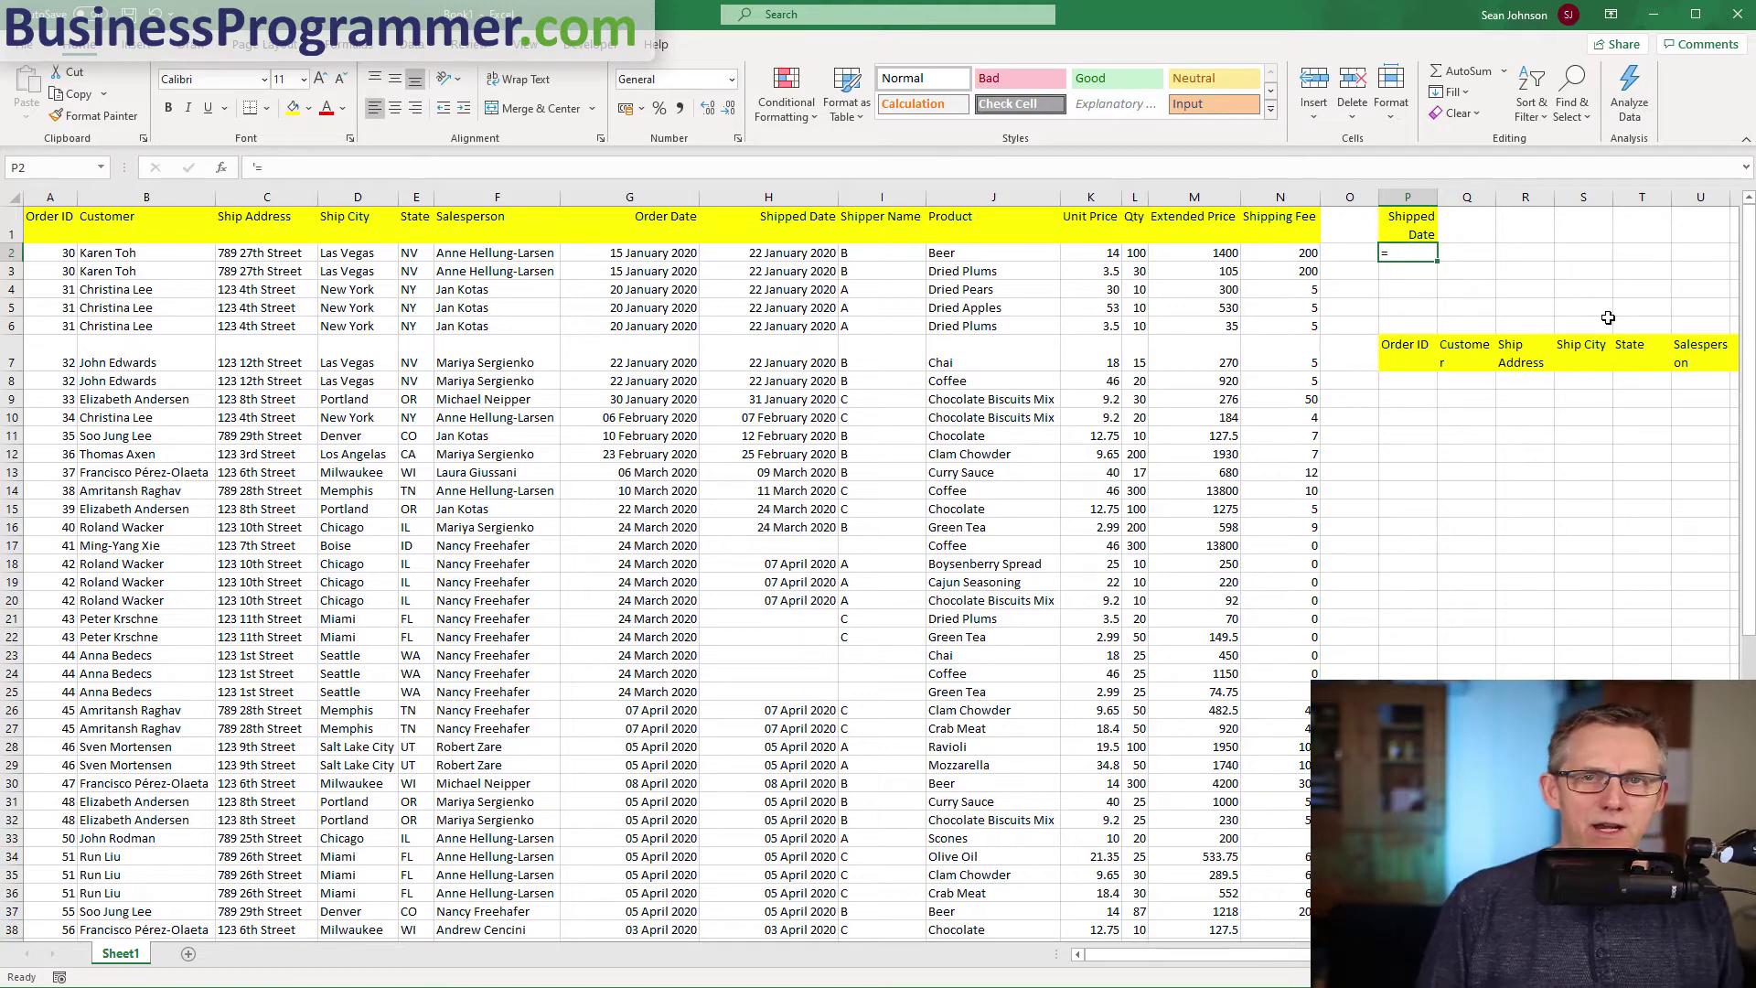
Name the whole order table Database and define the Shipped Date criteria cells P1:P2 as a named range.
{"action": "left_click", "coordinate": [485, 508]}
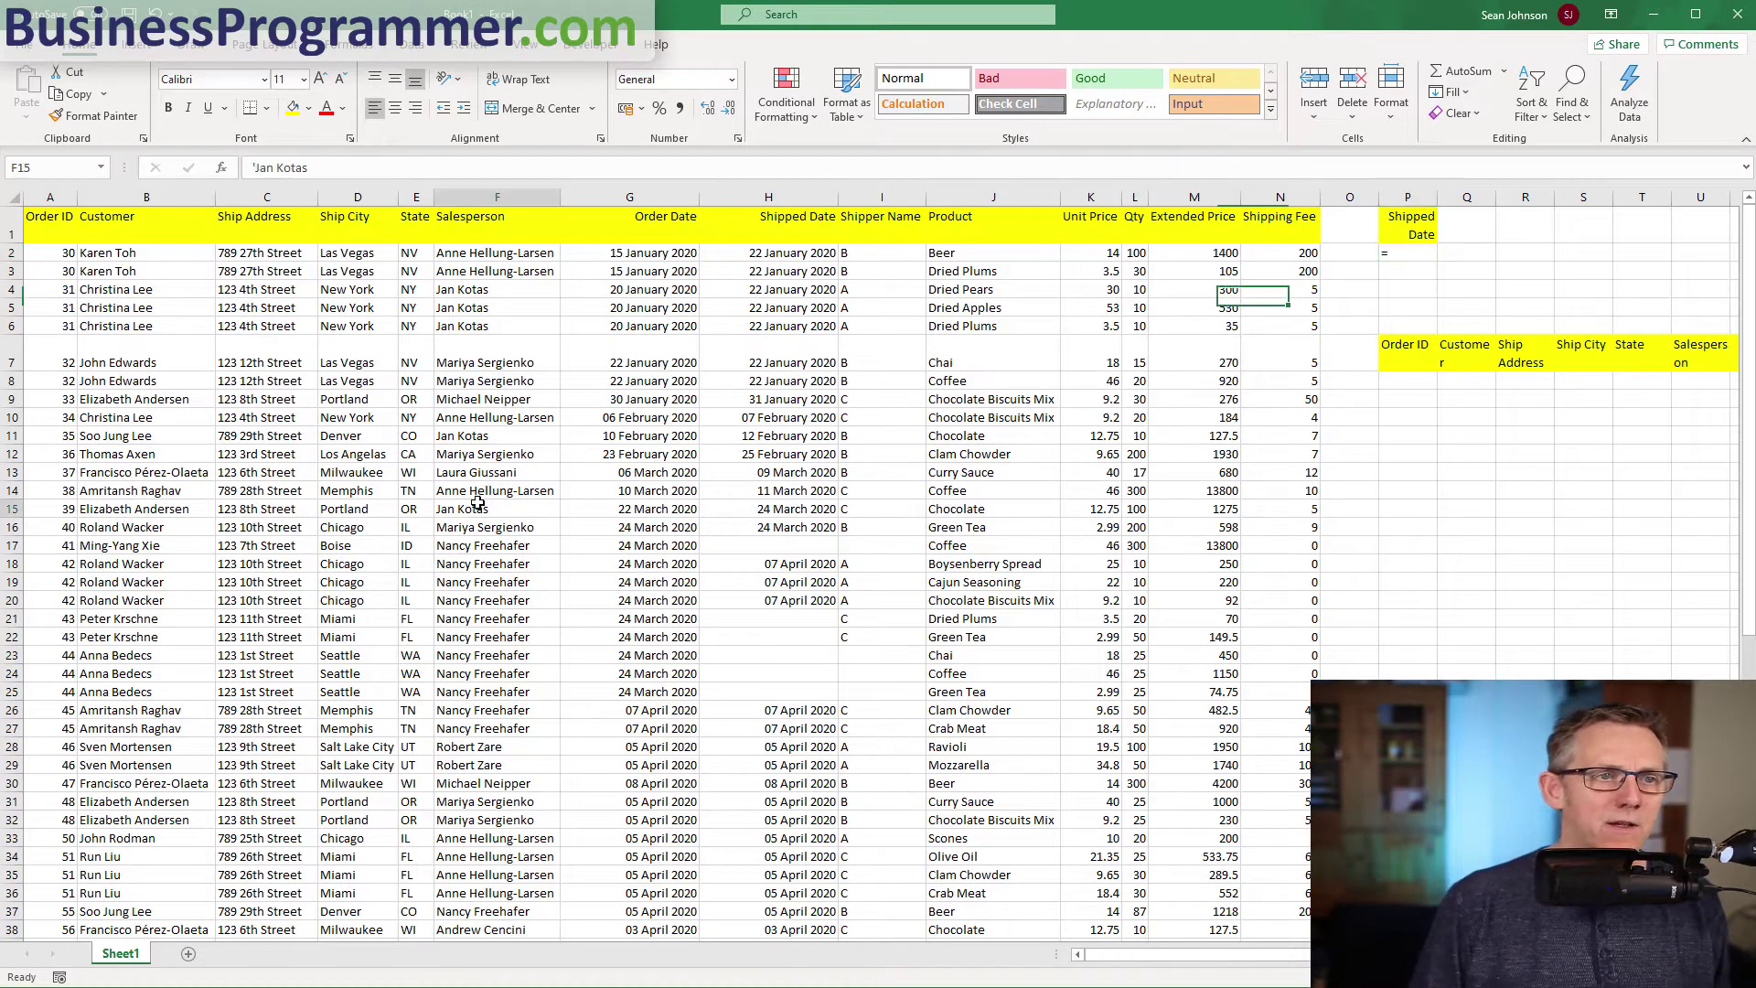
{"action": "key", "text": "ctrl+a"}
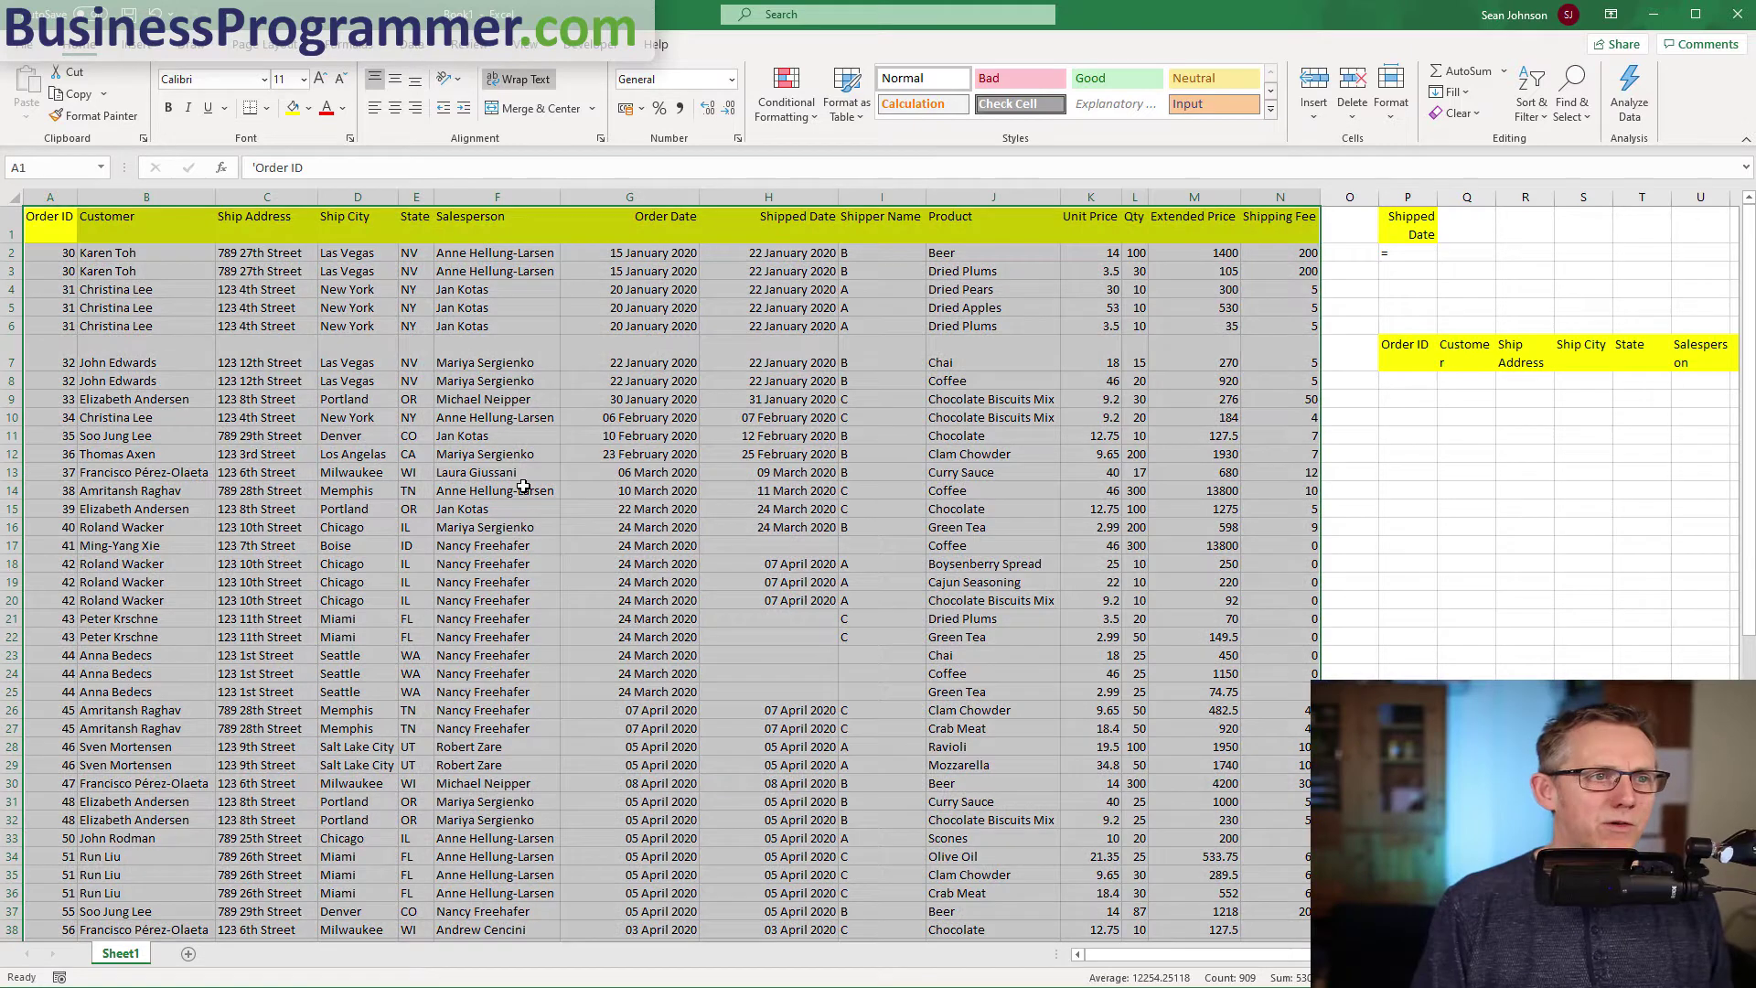
{"action": "left_click", "coordinate": [34, 172]}
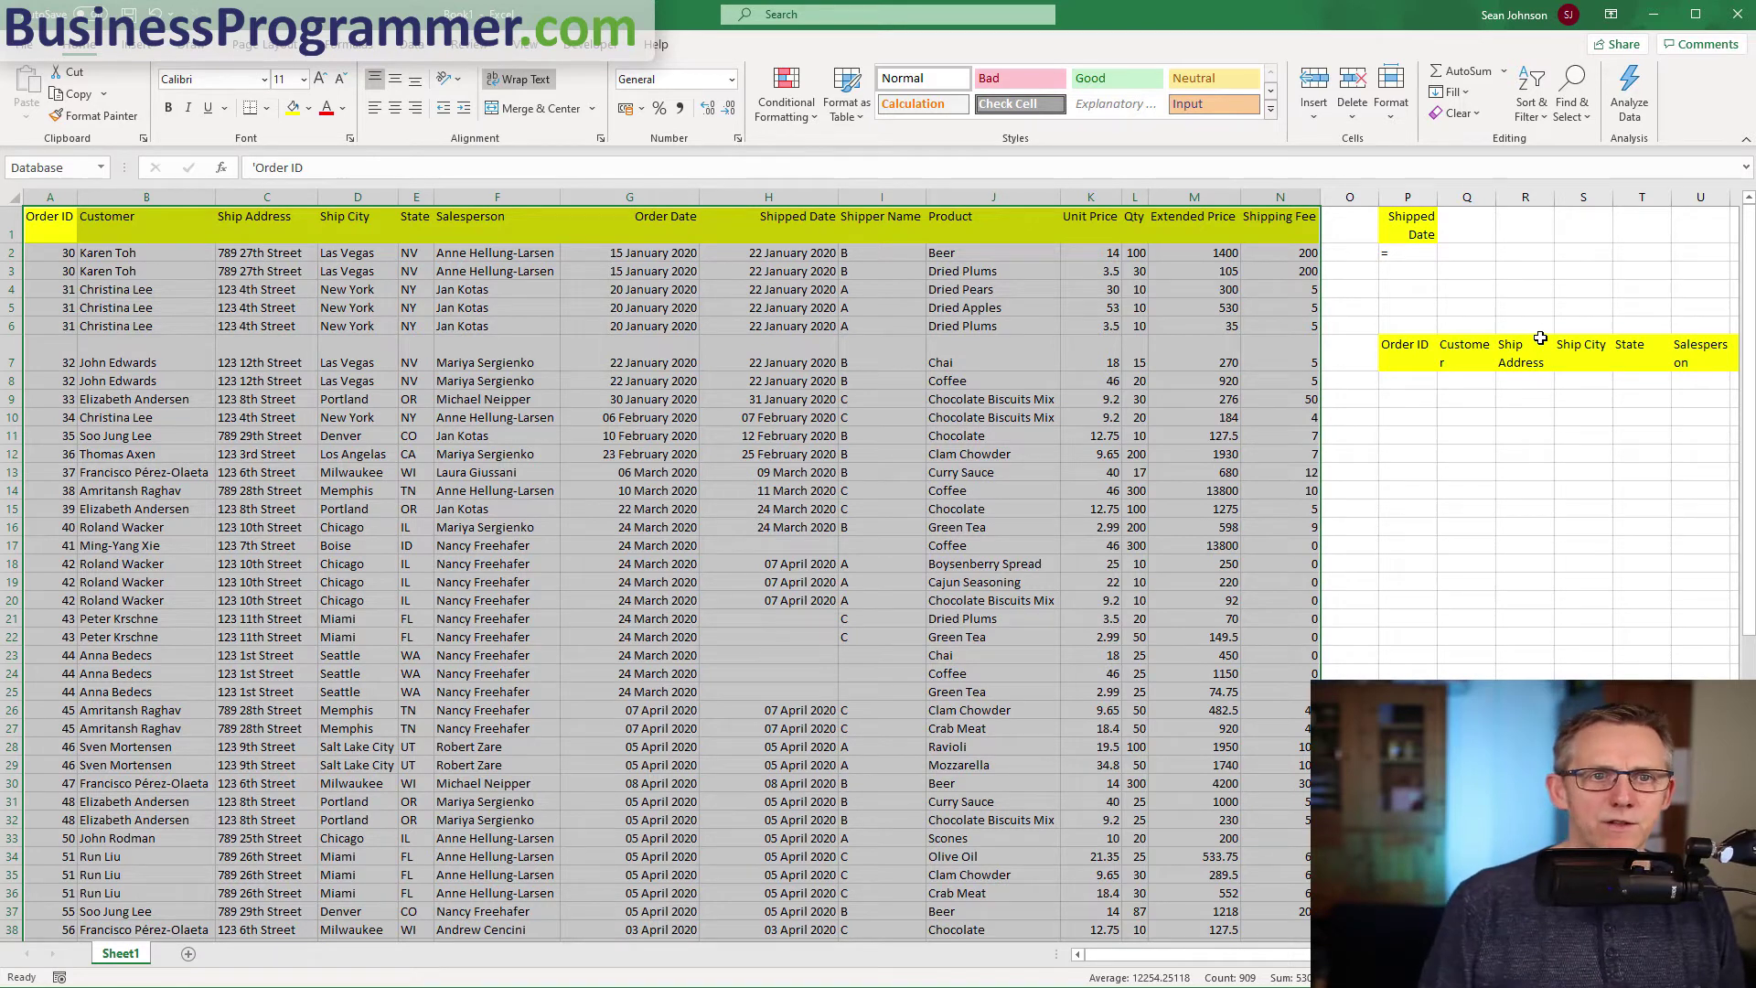
{"action": "left_click_drag", "start_coordinate": [1425, 217], "coordinate": [1422, 254]}
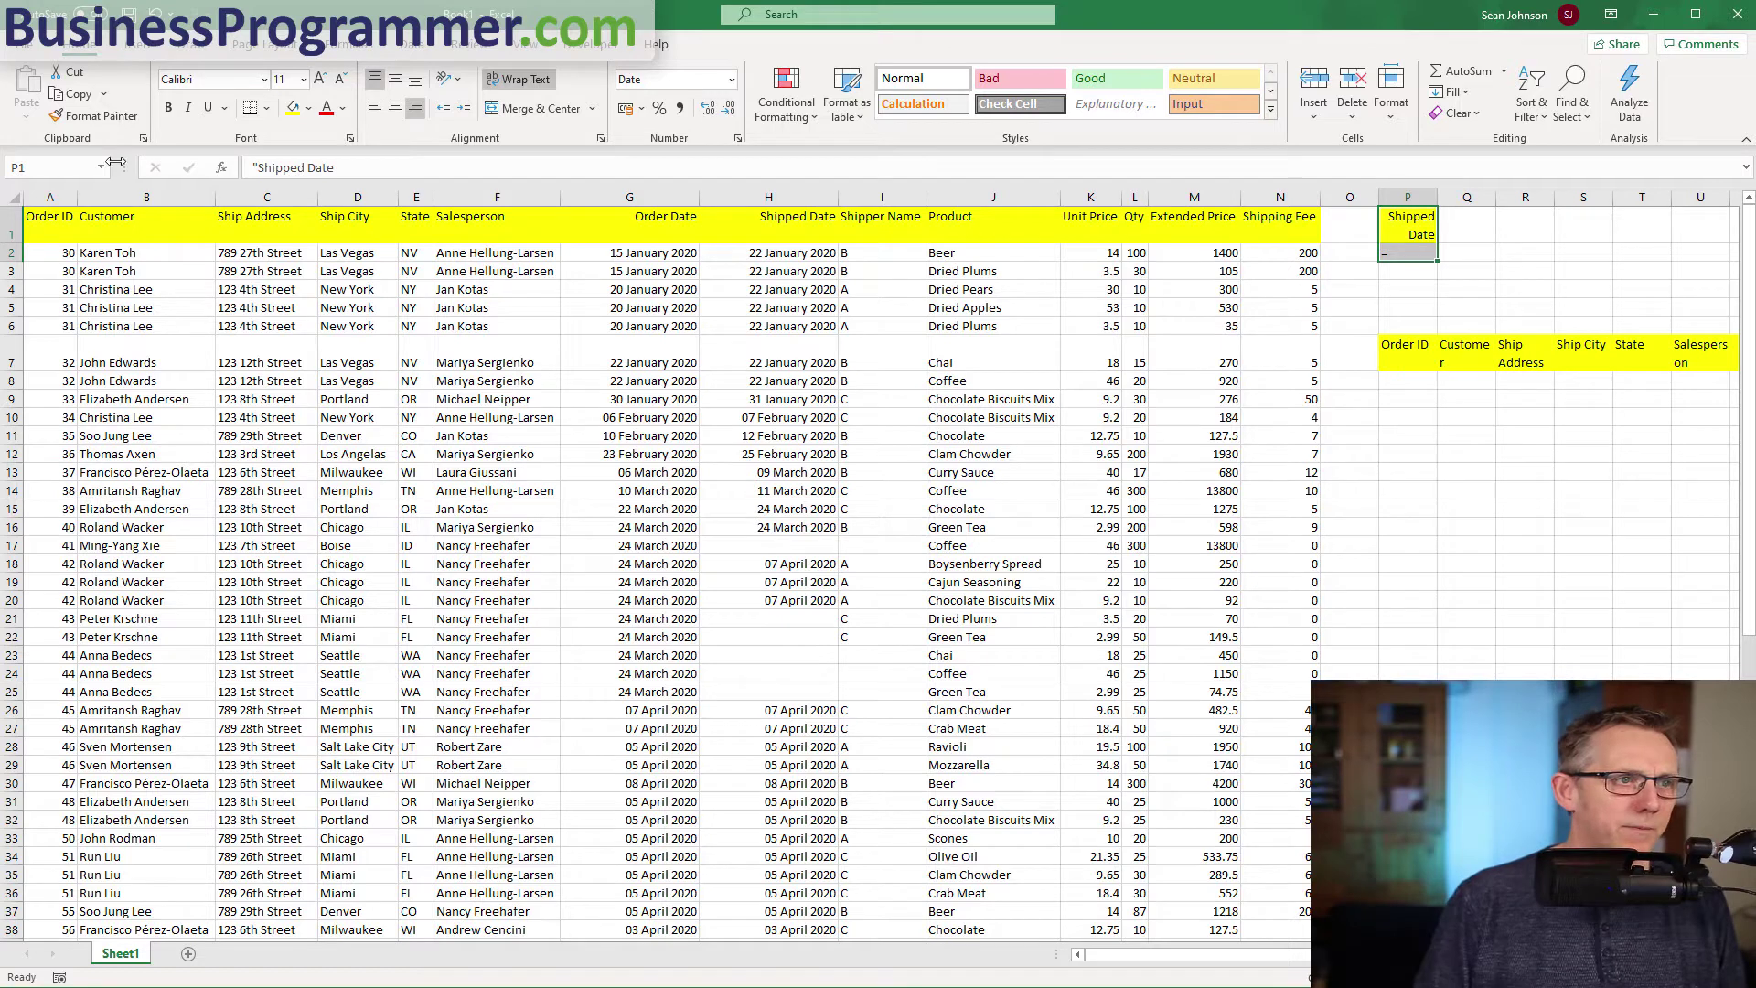
Define only the output header row P7:AC7, from Order ID to Shipping Fee, as the named range for extracted records.
{"action": "left_click", "coordinate": [1424, 356]}
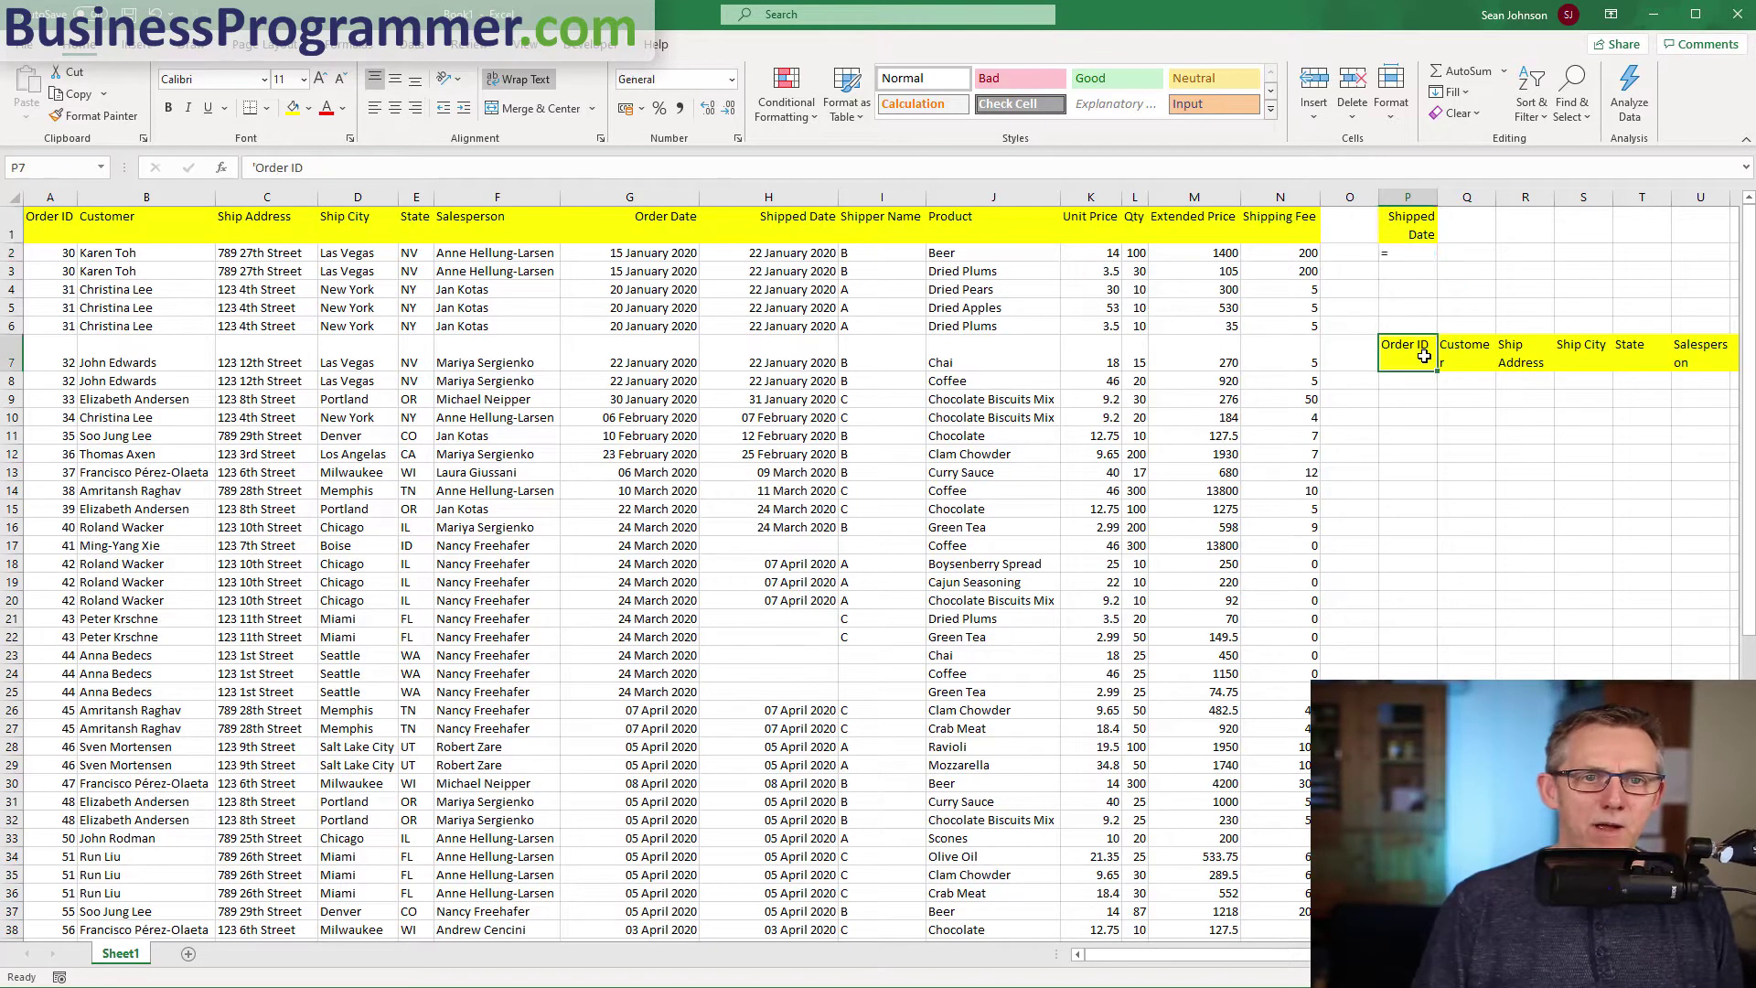
{"action": "key", "text": "shift+Right"}
{"action": "key", "text": "shift+Right"}
{"action": "key", "text": "shift+Right"}
{"action": "key", "text": "shift+Right"}
{"action": "key", "text": "shift+Right"}
{"action": "key", "text": "shift+Right"}
{"action": "key", "text": "shift+Right"}
{"action": "key", "text": "shift+Right"}
{"action": "key", "text": "shift+Right"}
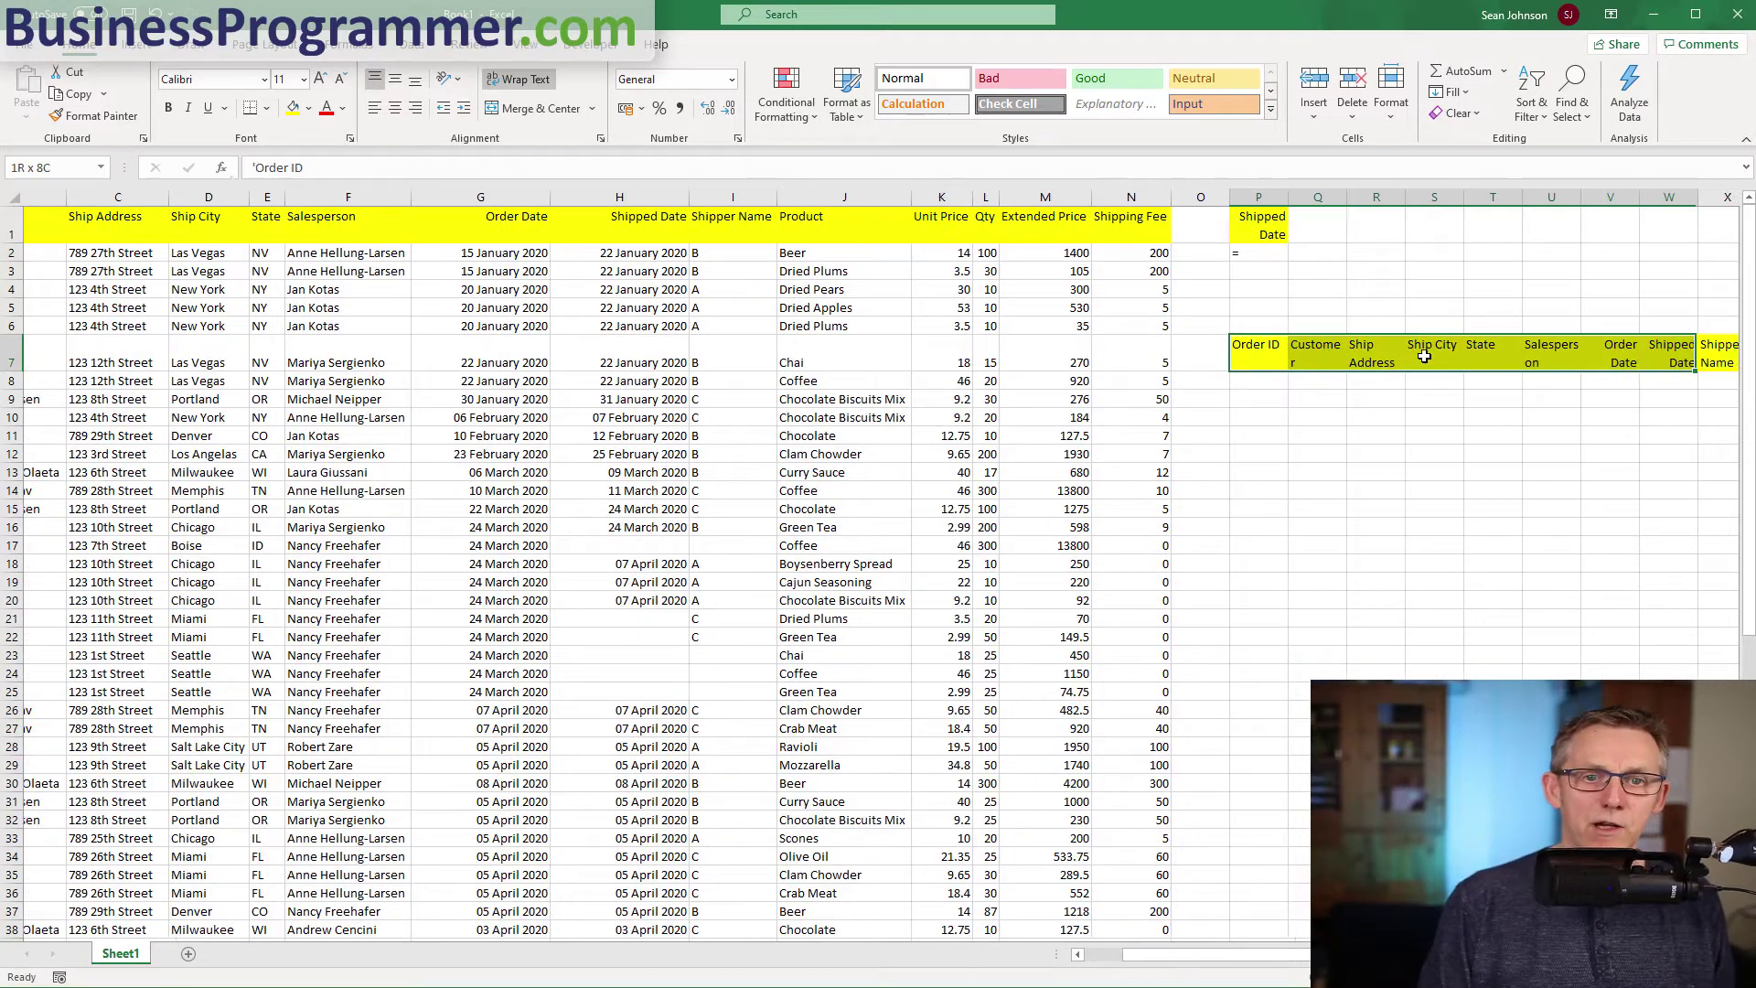
{"action": "key", "text": "shift+Right"}
{"action": "key", "text": "shift+Right"}
{"action": "key", "text": "shift+Right"}
{"action": "key", "text": "shift+Right"}
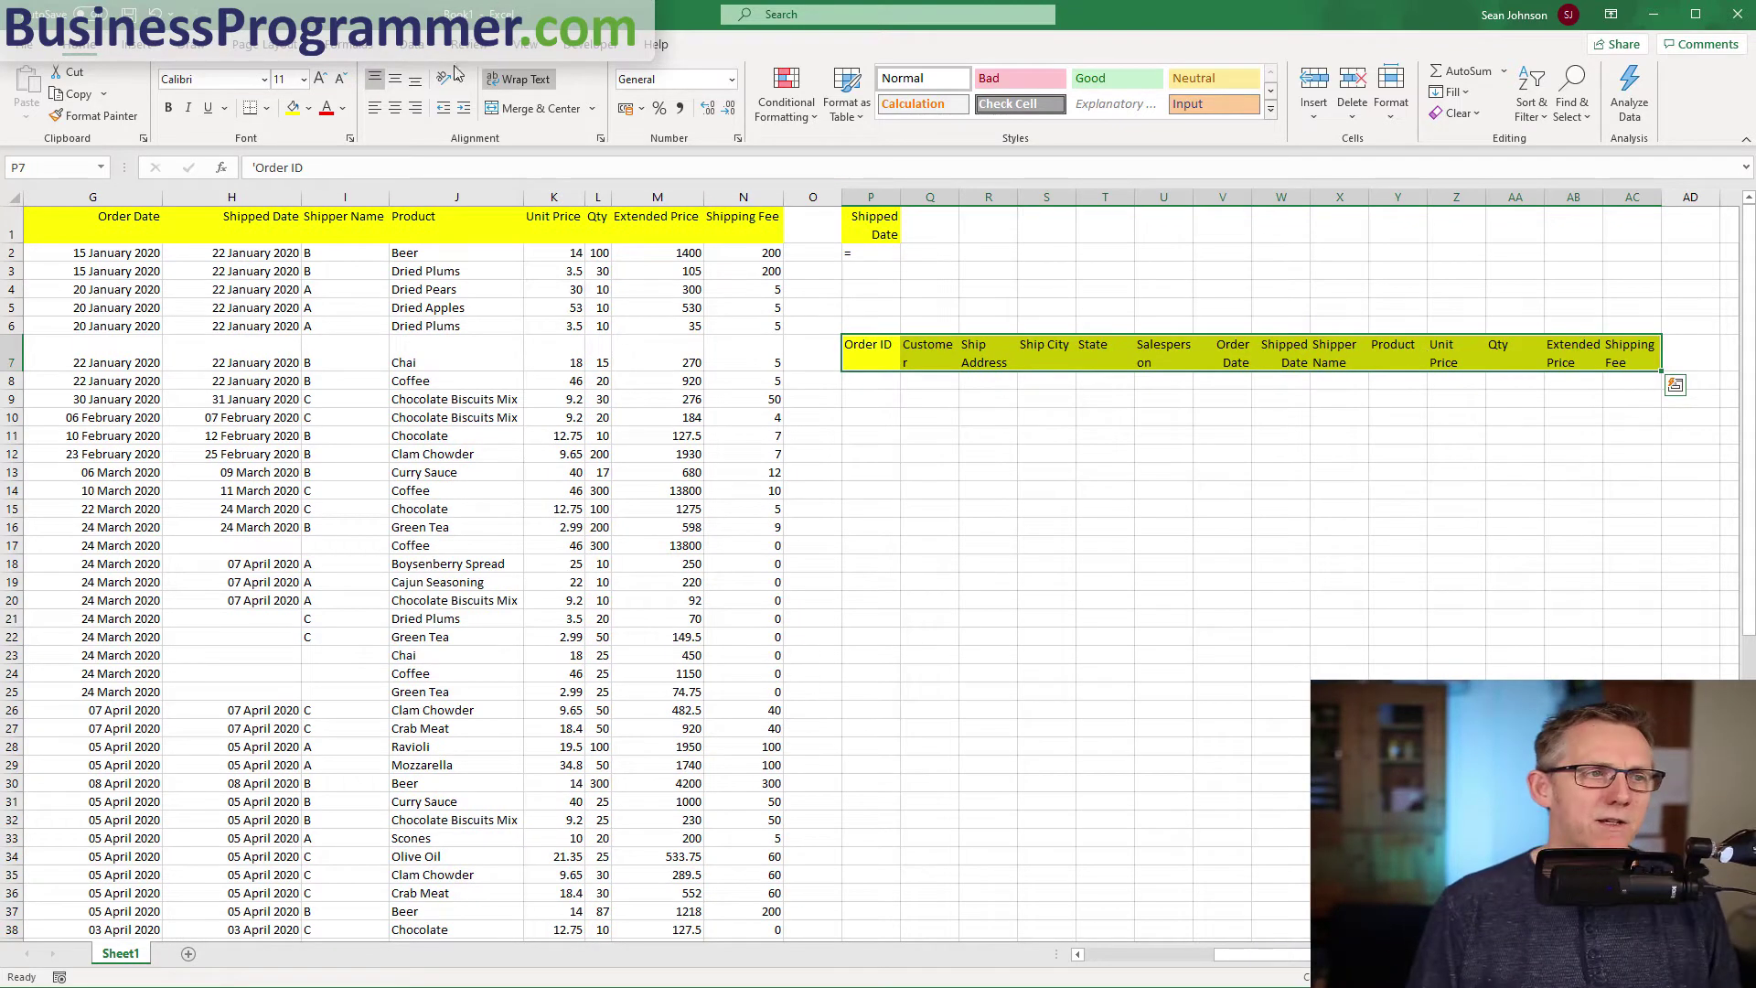
{"action": "left_click", "coordinate": [64, 169]}
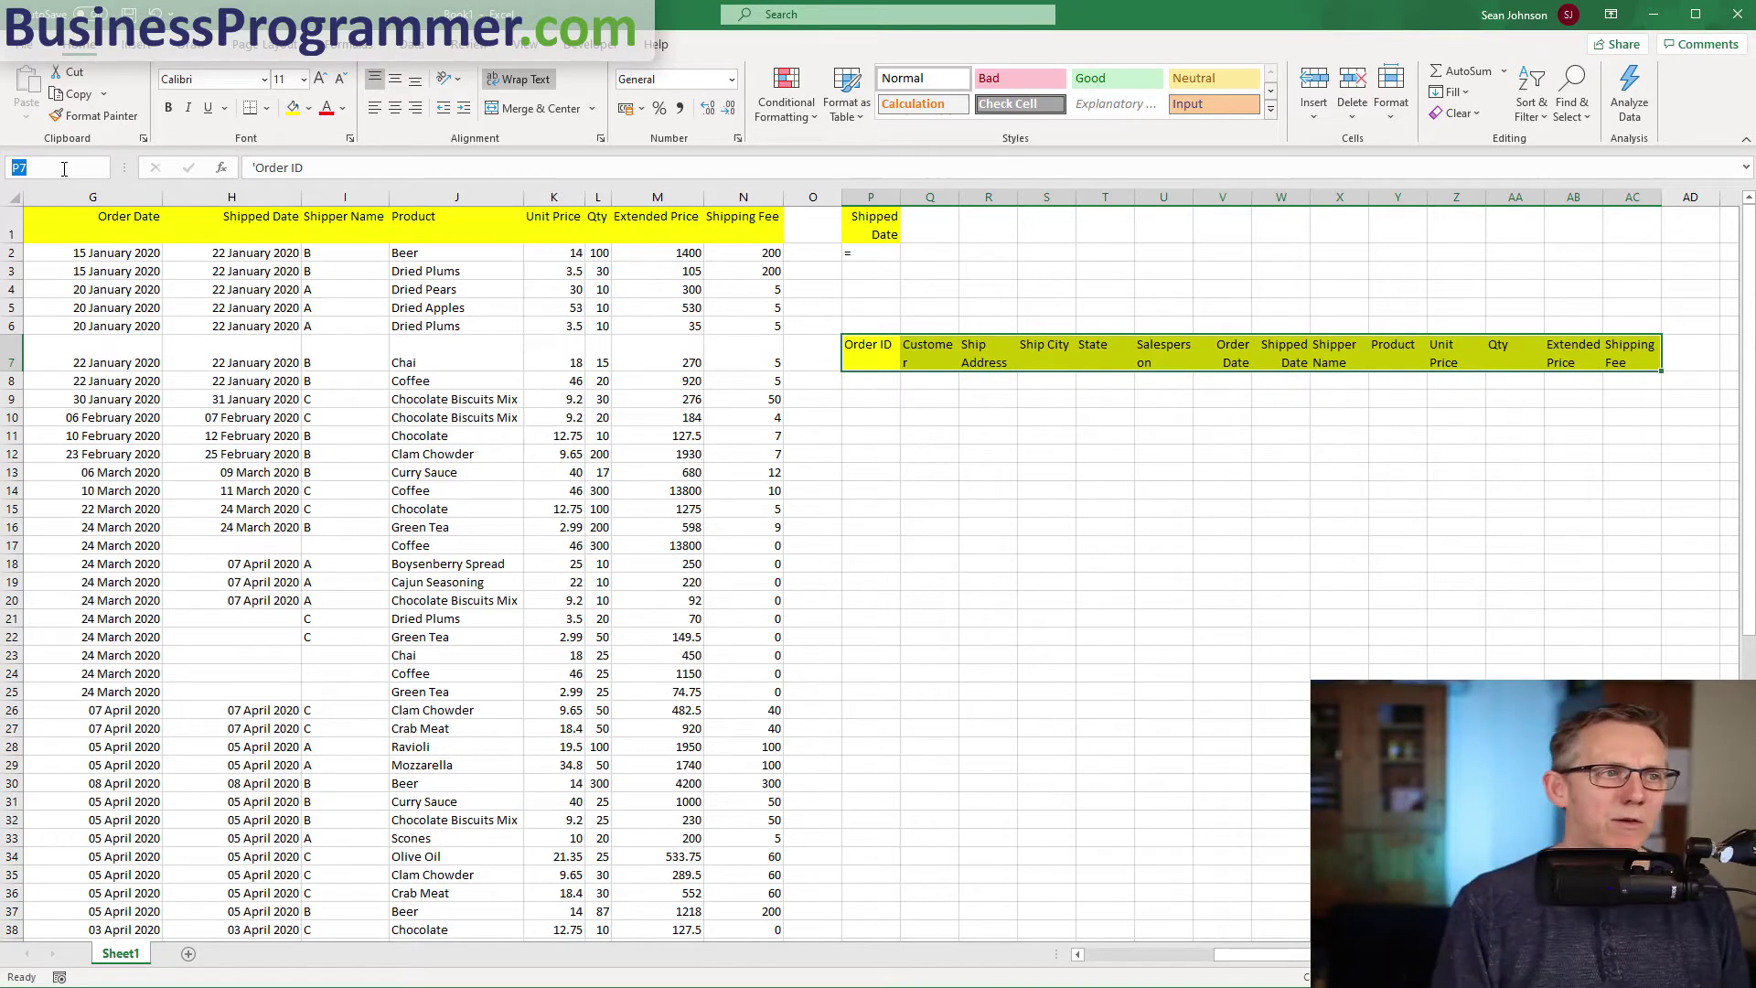
{"action": "left_click", "coordinate": [349, 44]}
{"action": "left_click_drag", "start_coordinate": [869, 352], "coordinate": [1637, 748]}
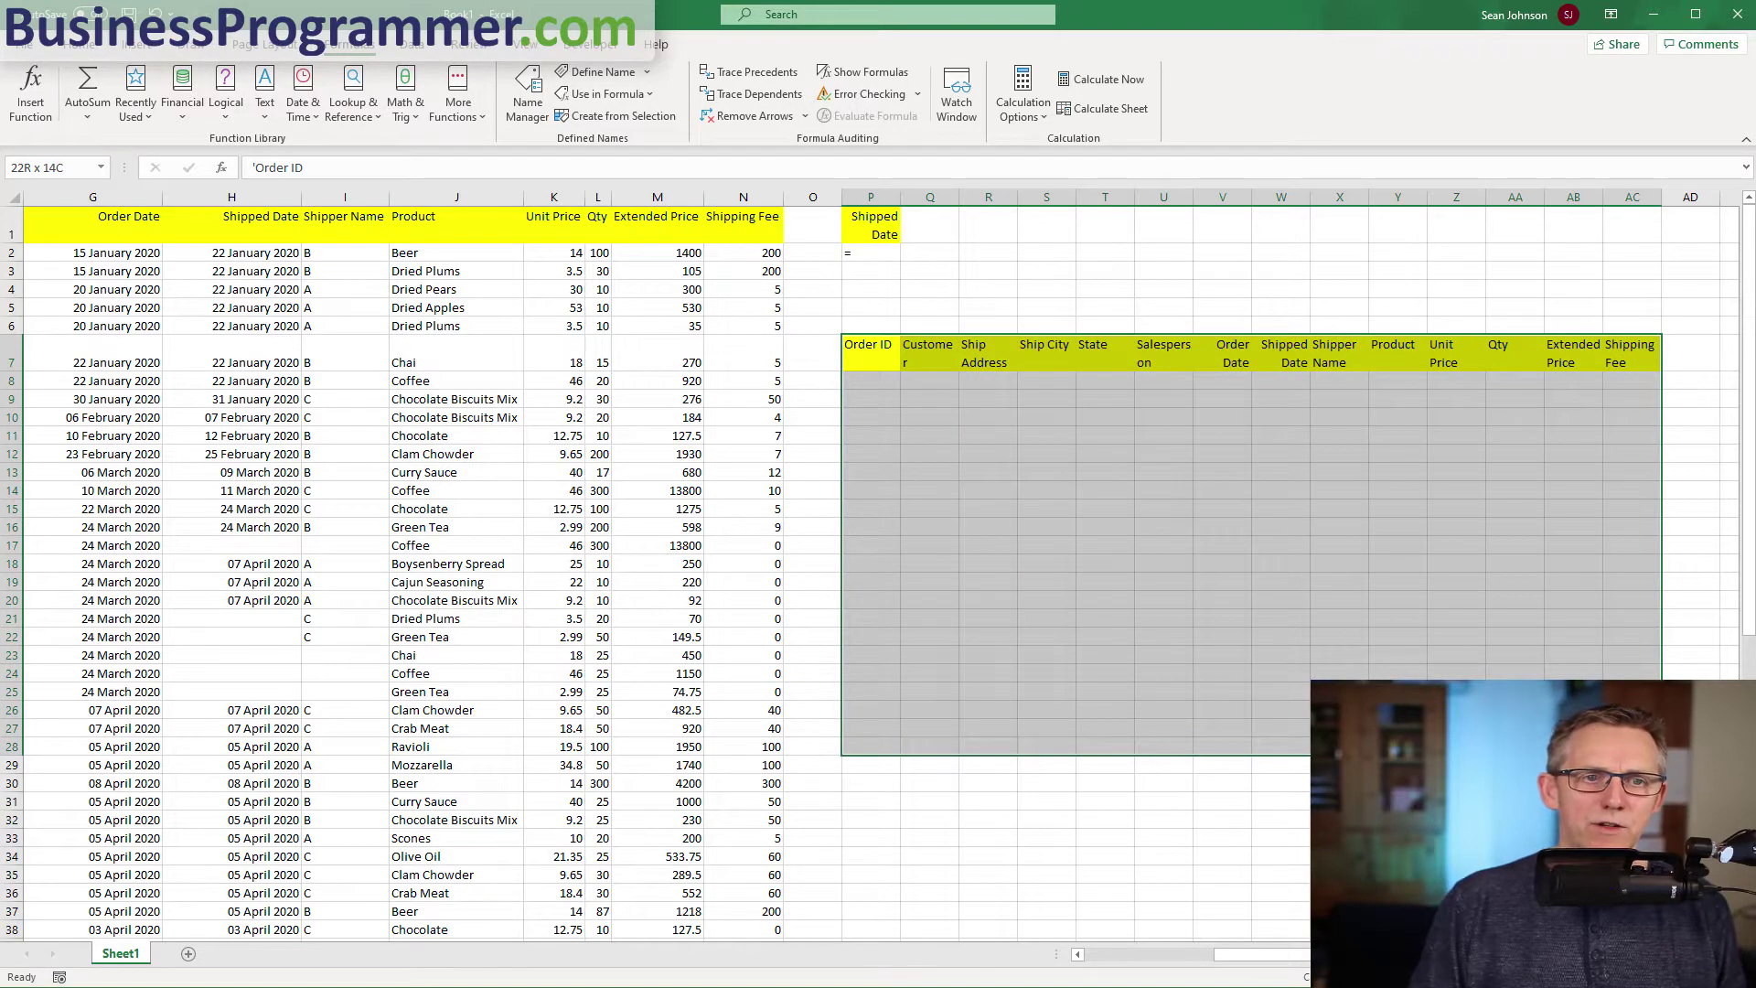
{"action": "left_click_drag", "start_coordinate": [1637, 749], "coordinate": [1637, 748]}
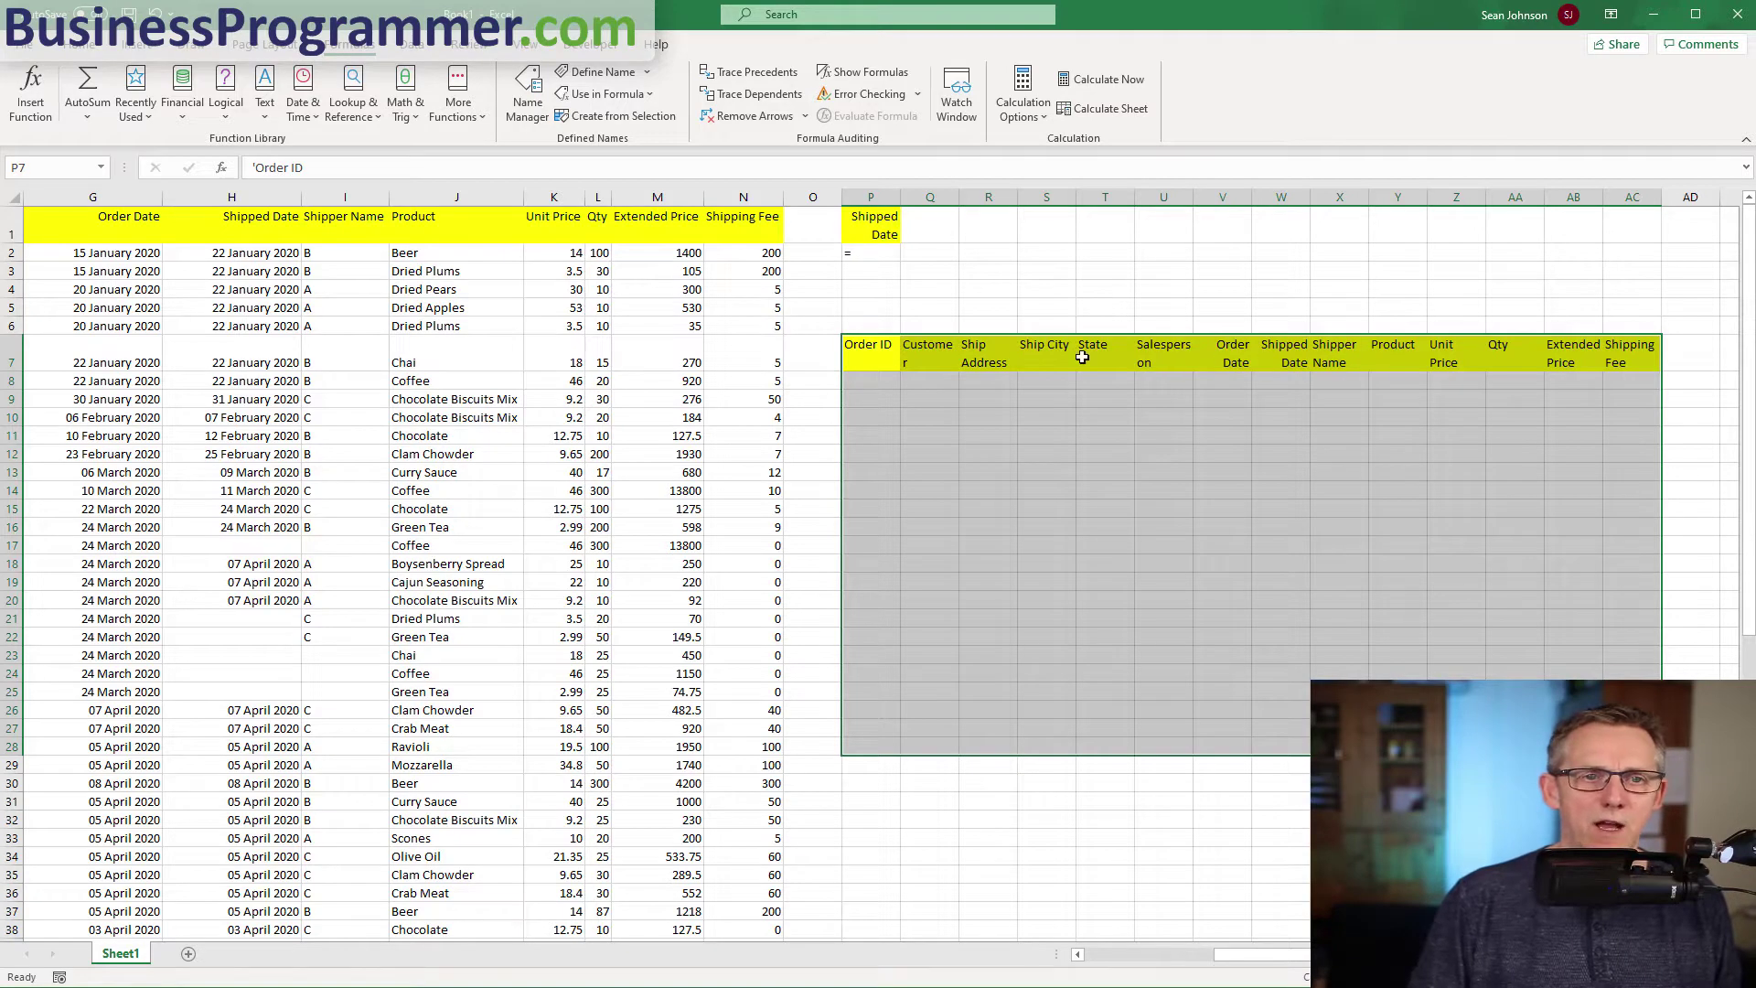
{"action": "left_click_drag", "start_coordinate": [872, 355], "coordinate": [1637, 357]}
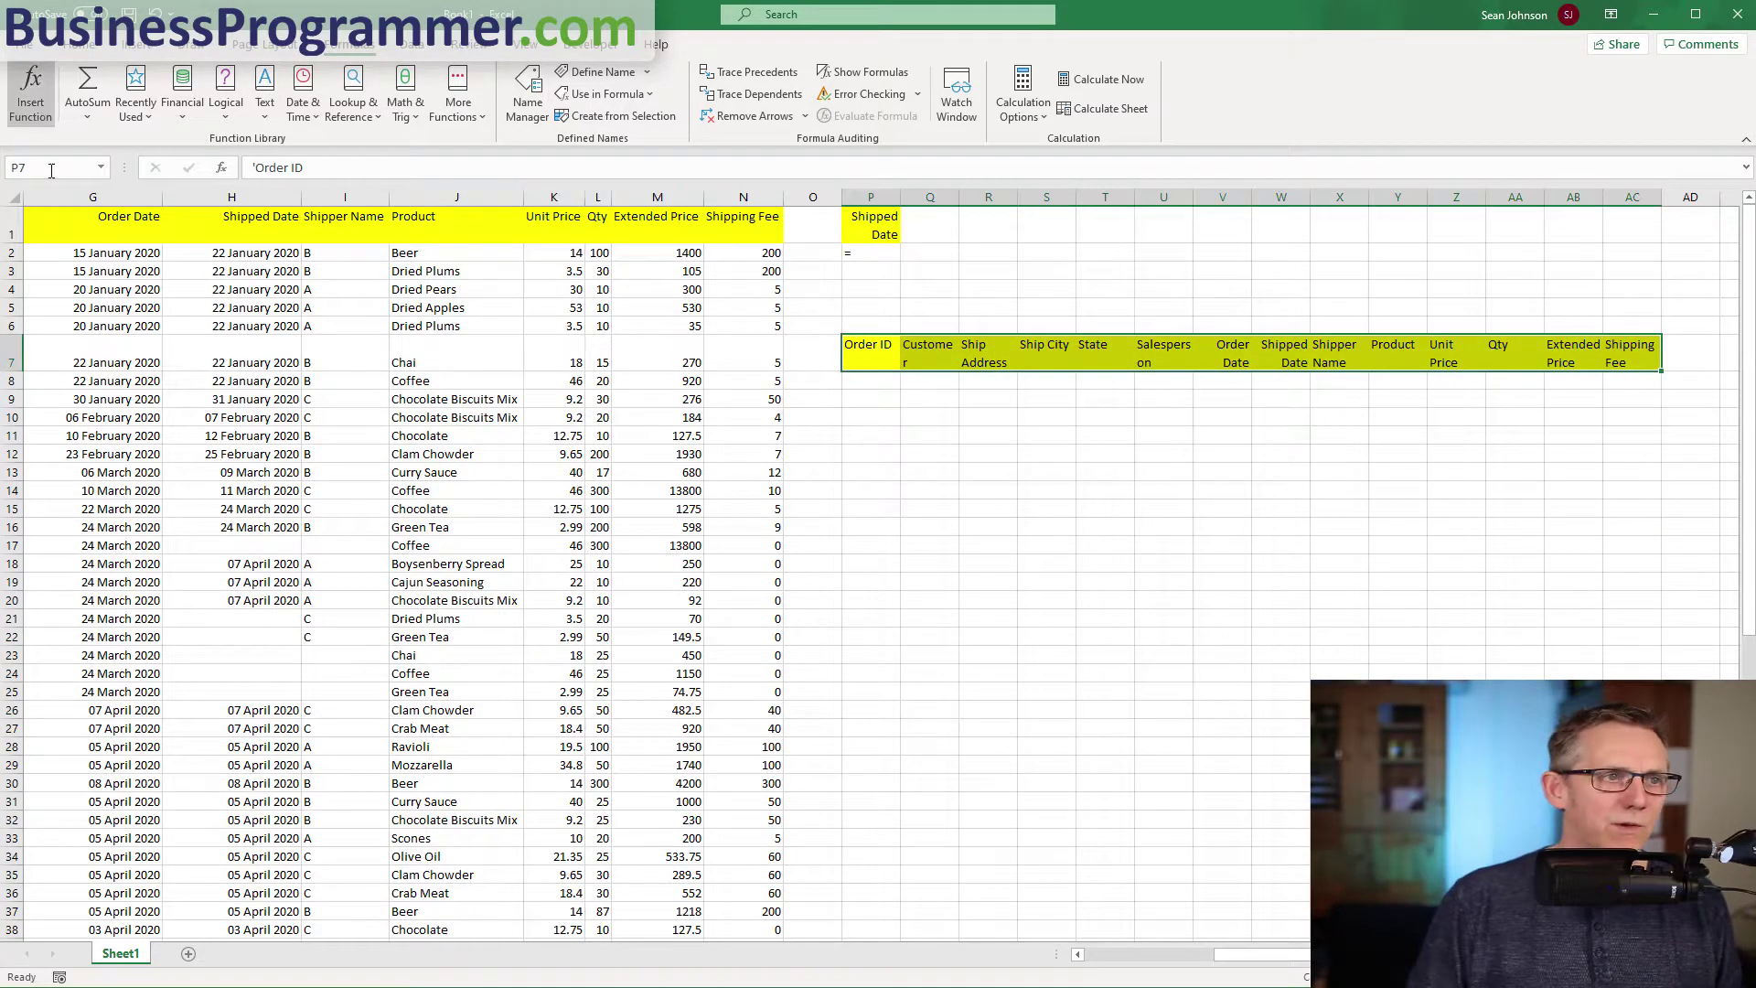
{"action": "left_click", "coordinate": [929, 490]}
Run an advanced filter that copies to another location, using list range A1:N67, criteria range P1:P2 and destination P7:AC7.
{"action": "left_click", "coordinate": [411, 50]}
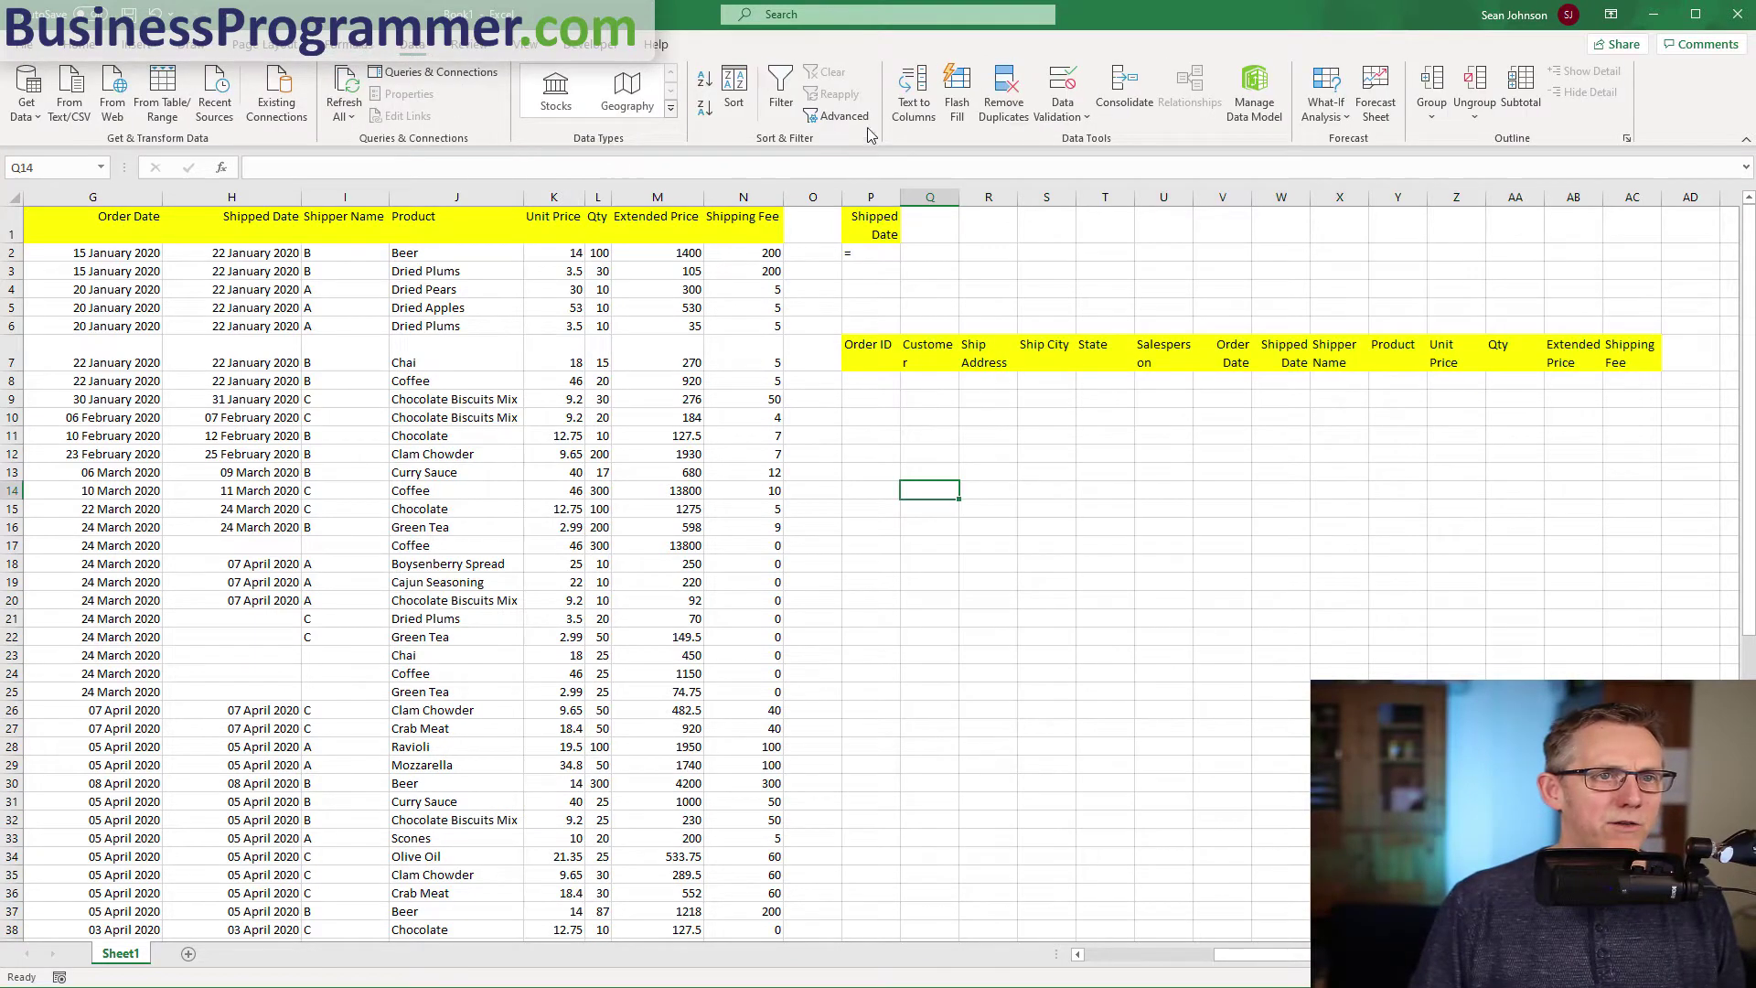
{"action": "left_click", "coordinate": [826, 119]}
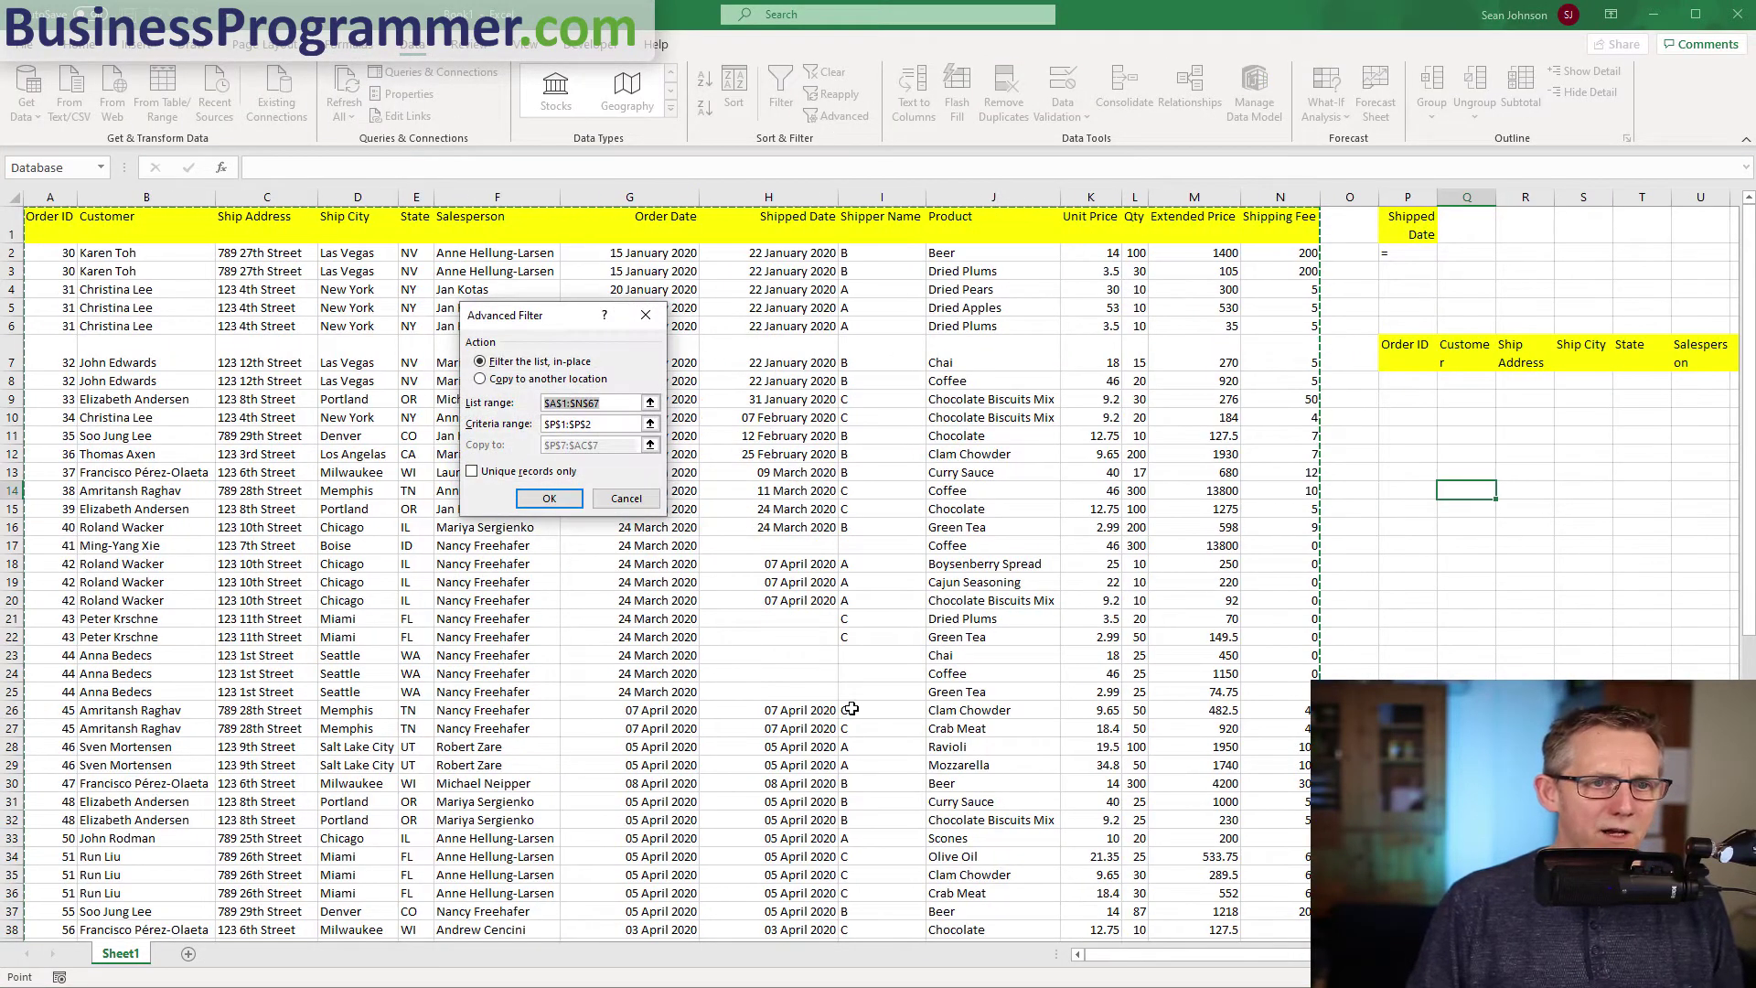
{"action": "left_click", "coordinate": [480, 378]}
{"action": "left_click", "coordinate": [590, 444]}
{"action": "type", "text": "Extract"}
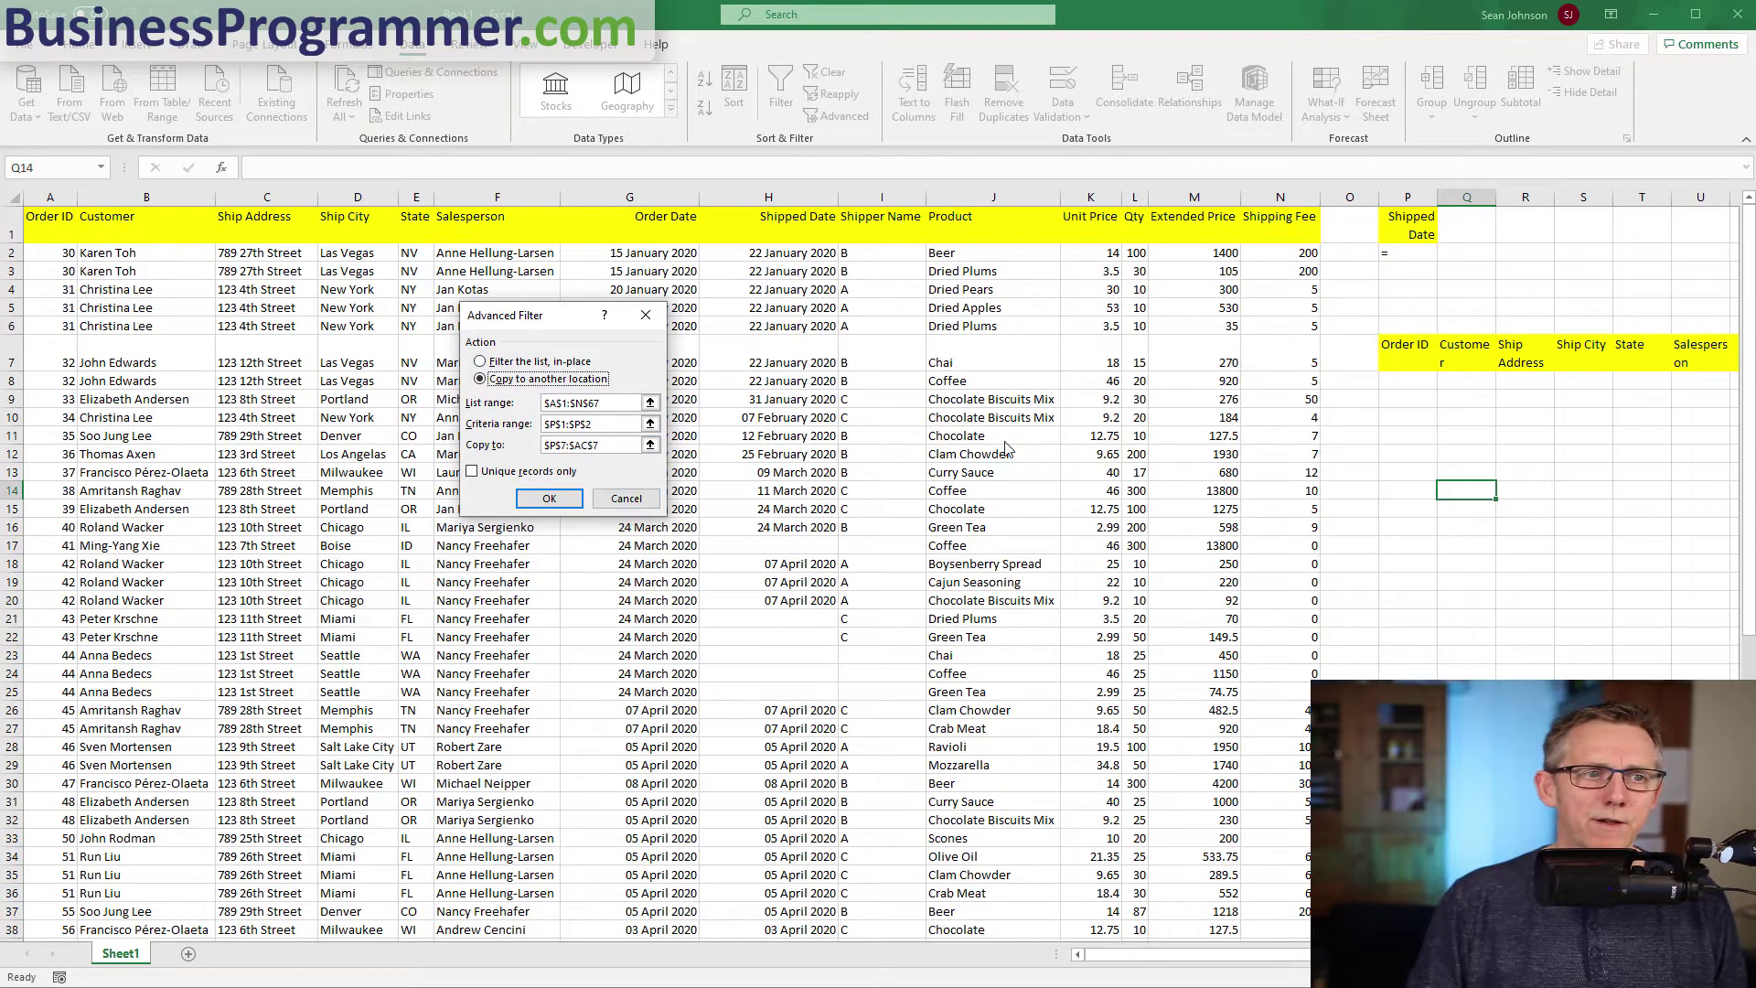
{"action": "left_click", "coordinate": [547, 499]}
Auto-fit the widths of columns P through AC so the extracted order dates can be read.
{"action": "left_click_drag", "start_coordinate": [870, 196], "coordinate": [1643, 248]}
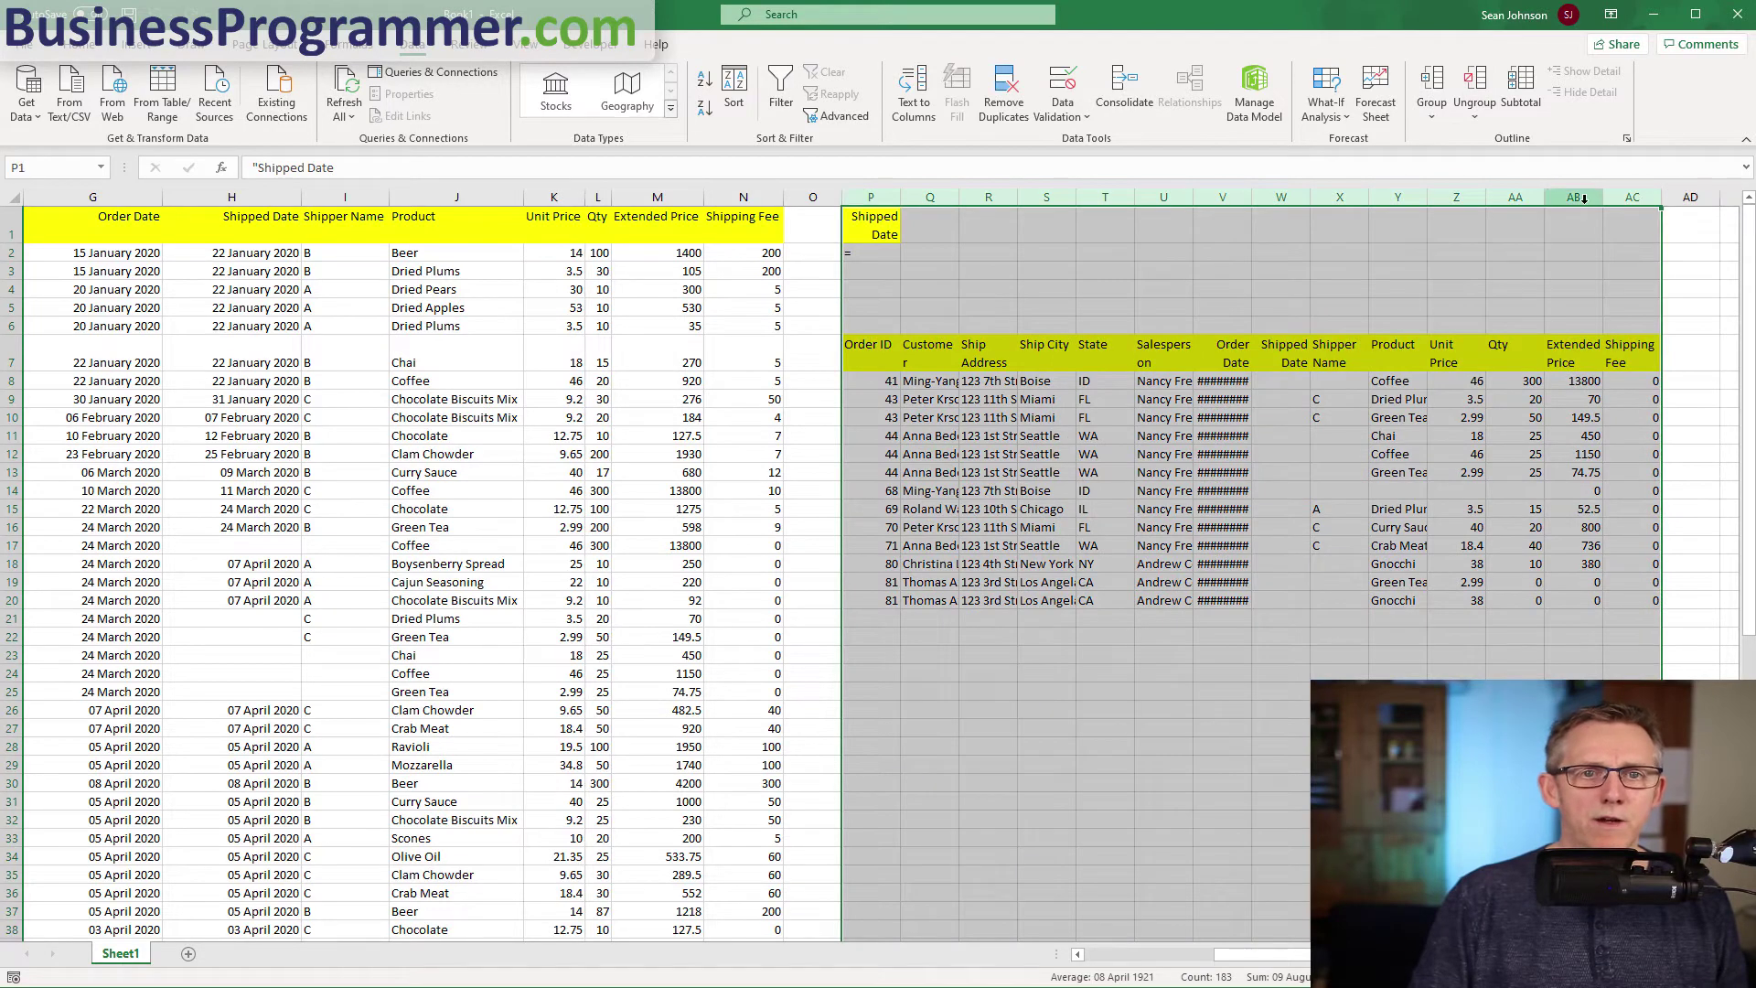
{"action": "double_click", "coordinate": [1543, 196]}
{"action": "left_click", "coordinate": [1354, 576]}
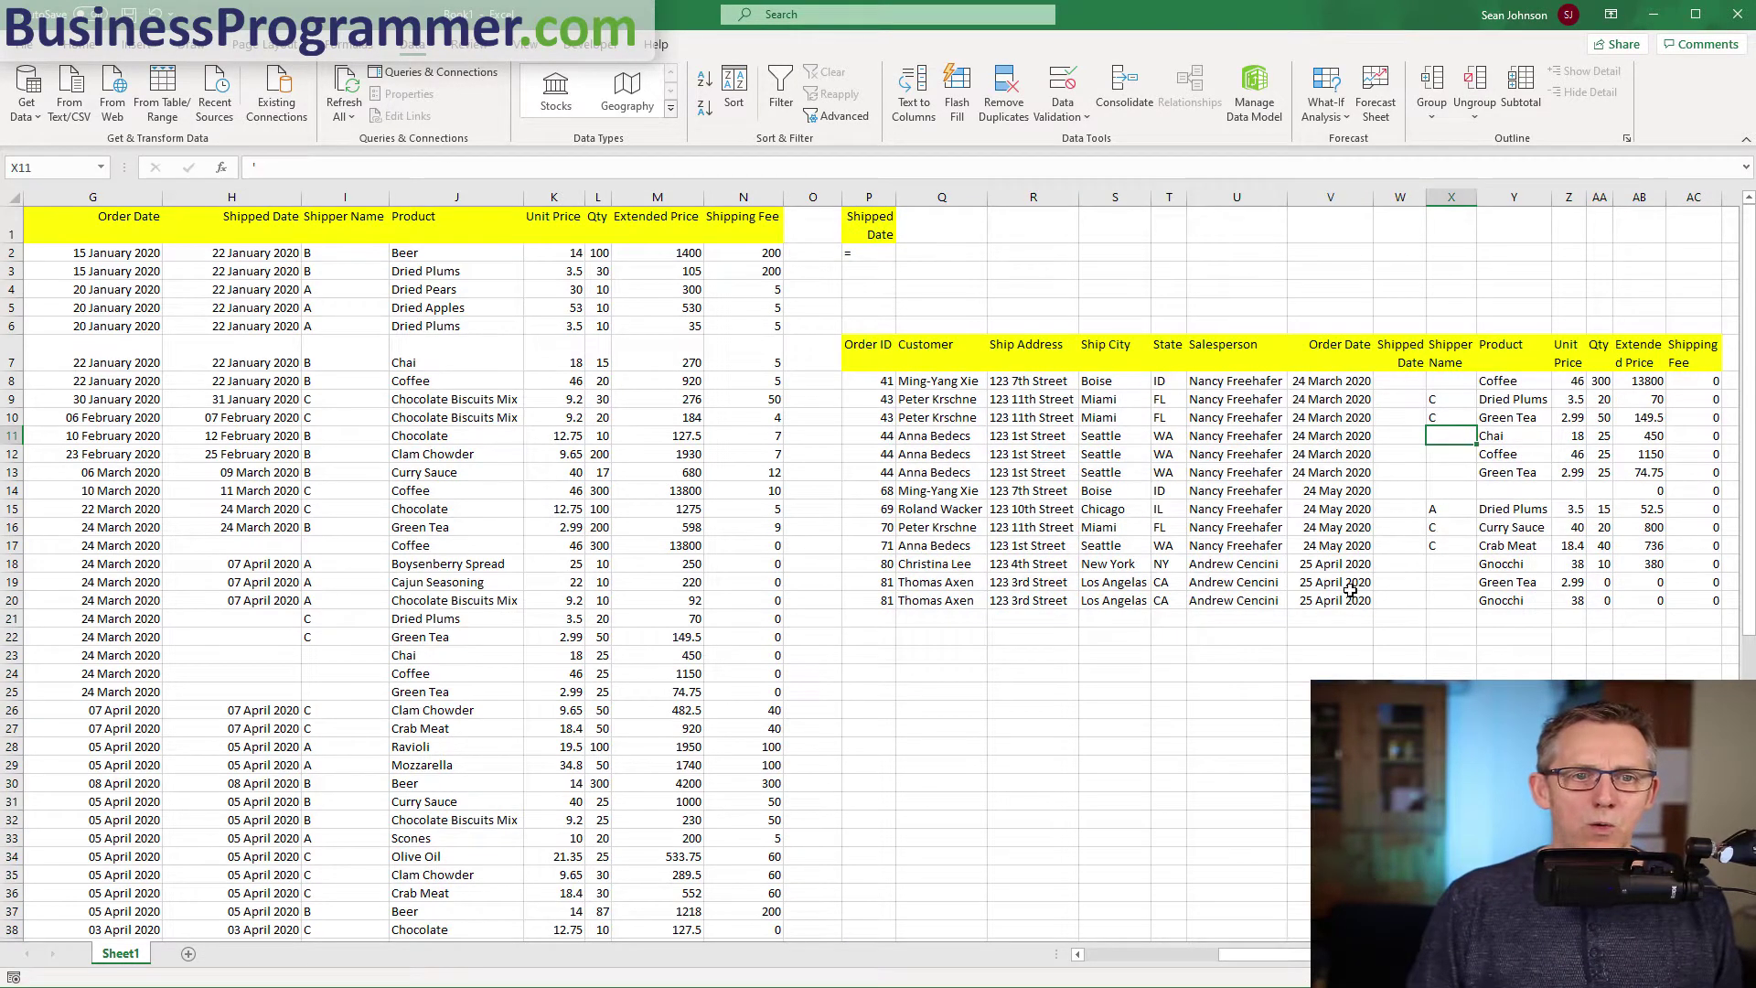
{"action": "left_click_drag", "start_coordinate": [1344, 600], "coordinate": [1337, 571]}
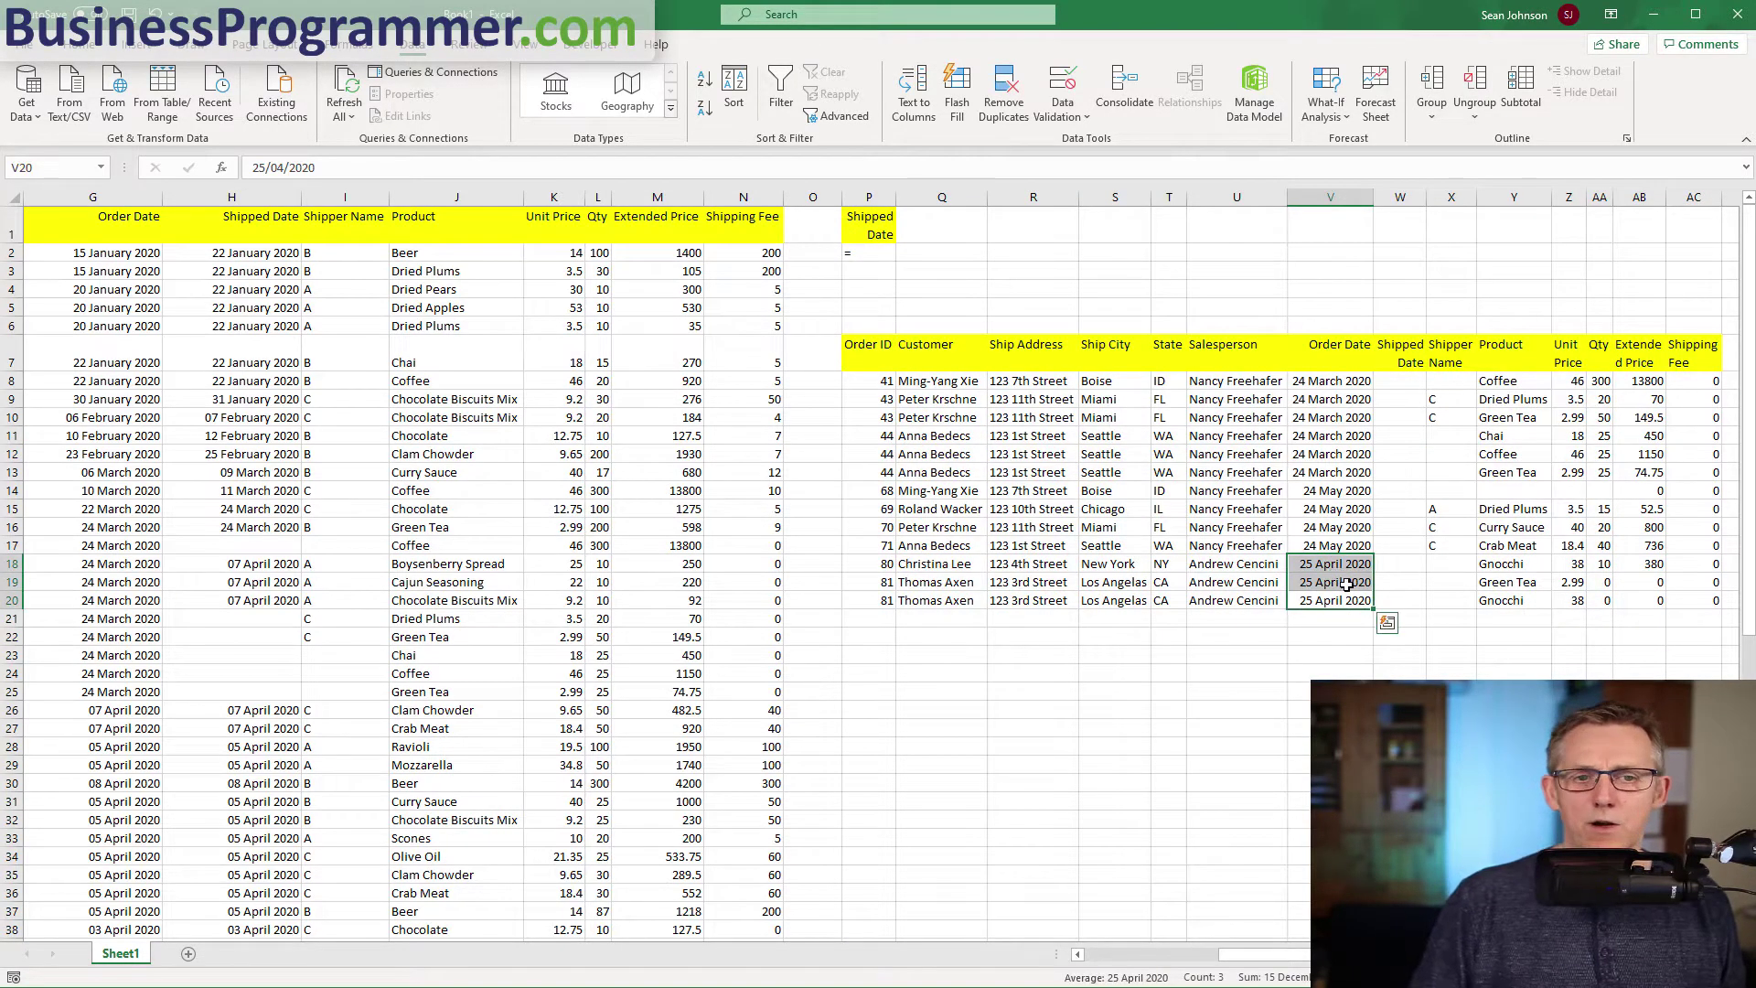
{"action": "left_click", "coordinate": [1340, 545]}
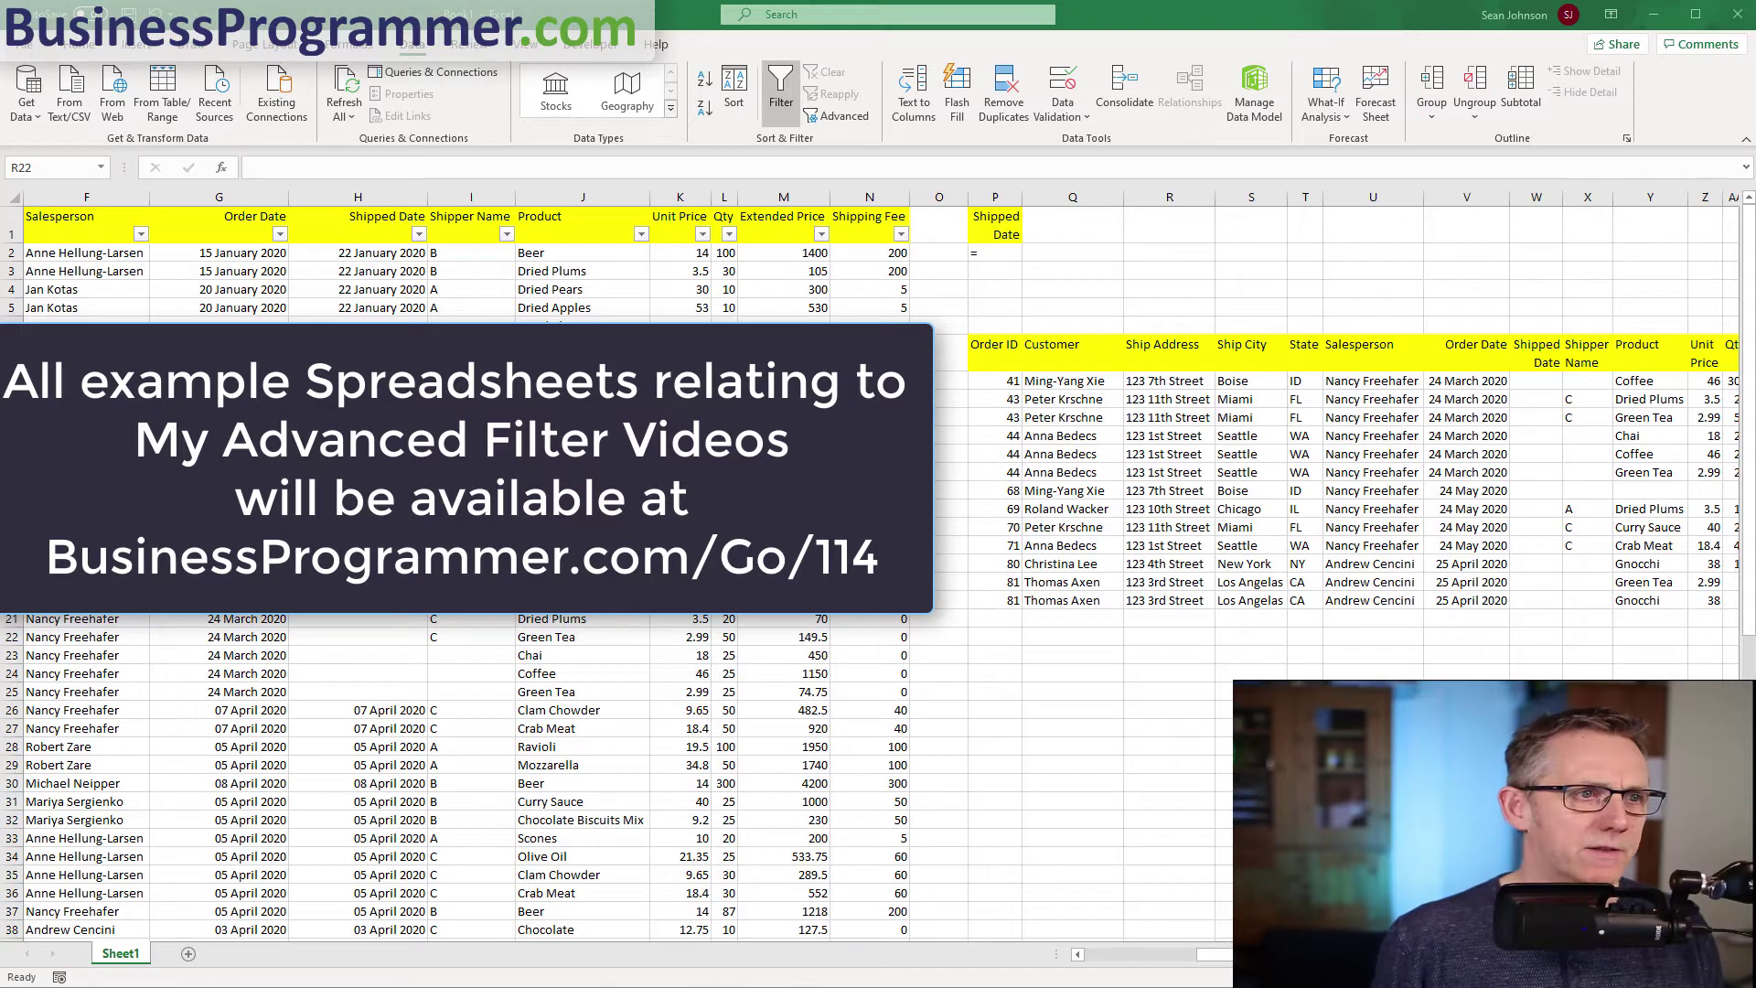
Copy the Order Date header into cell Q1 beside the Shipped Date criteria heading.
{"action": "left_click", "coordinate": [245, 220]}
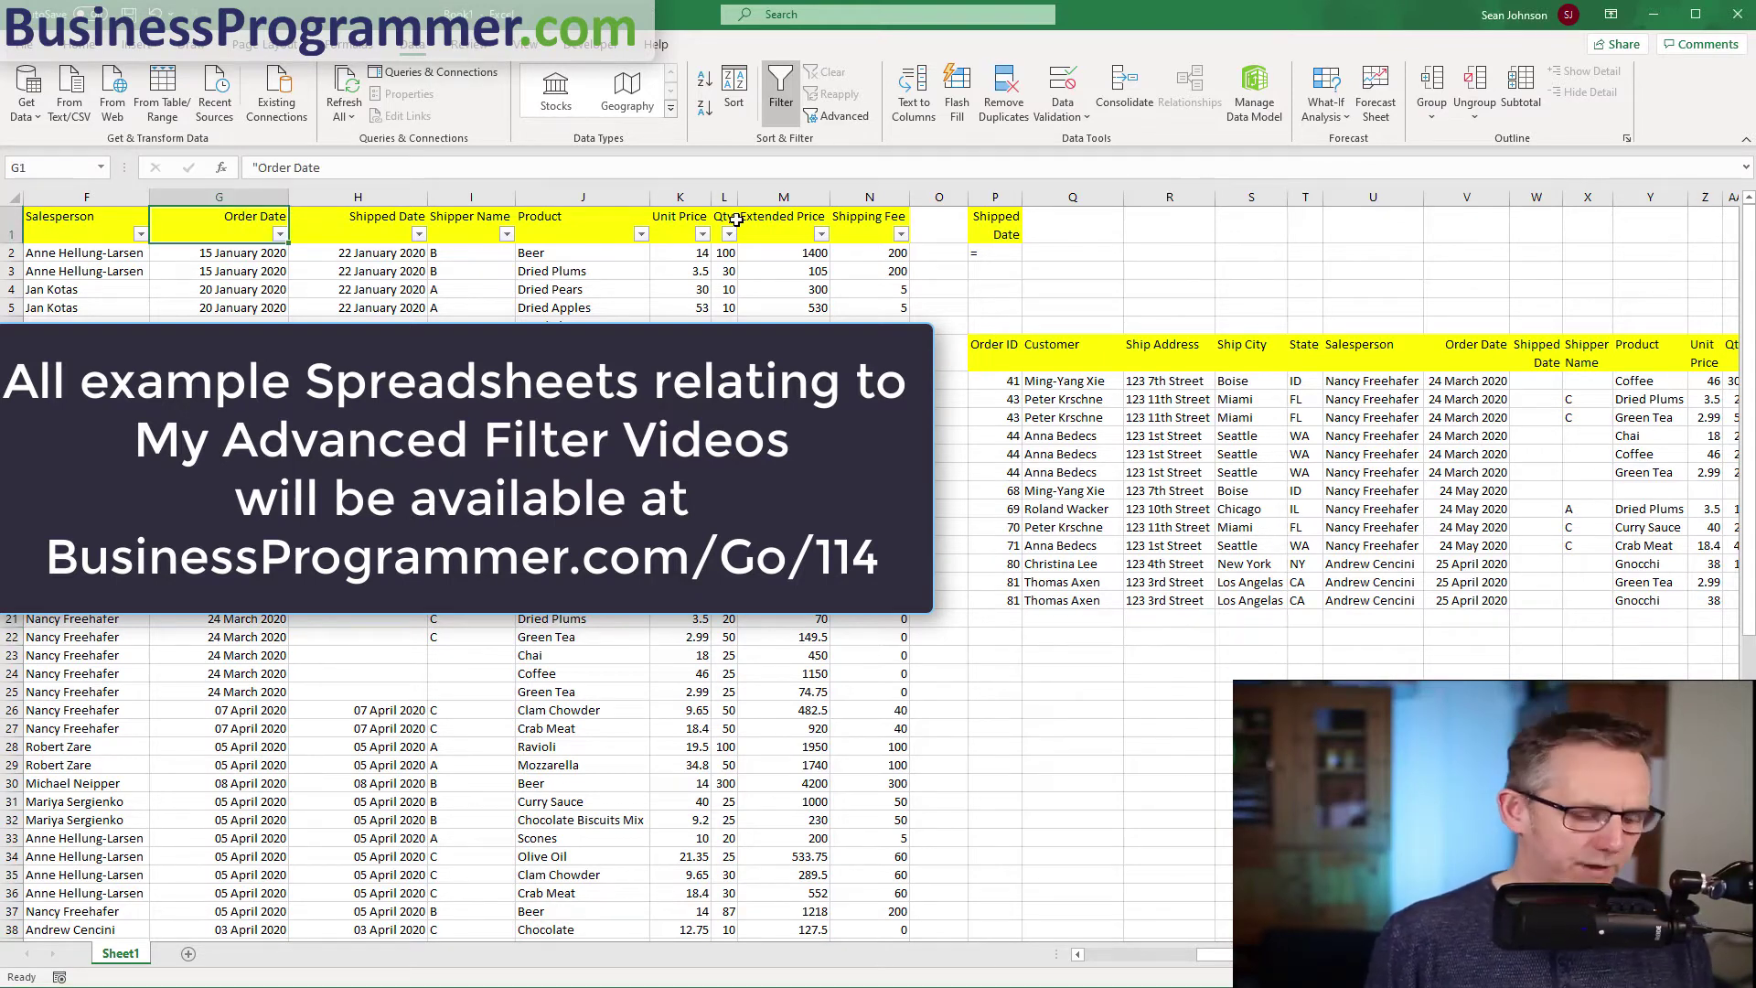
{"action": "key", "text": "ctrl+c"}
{"action": "left_click", "coordinate": [1066, 230]}
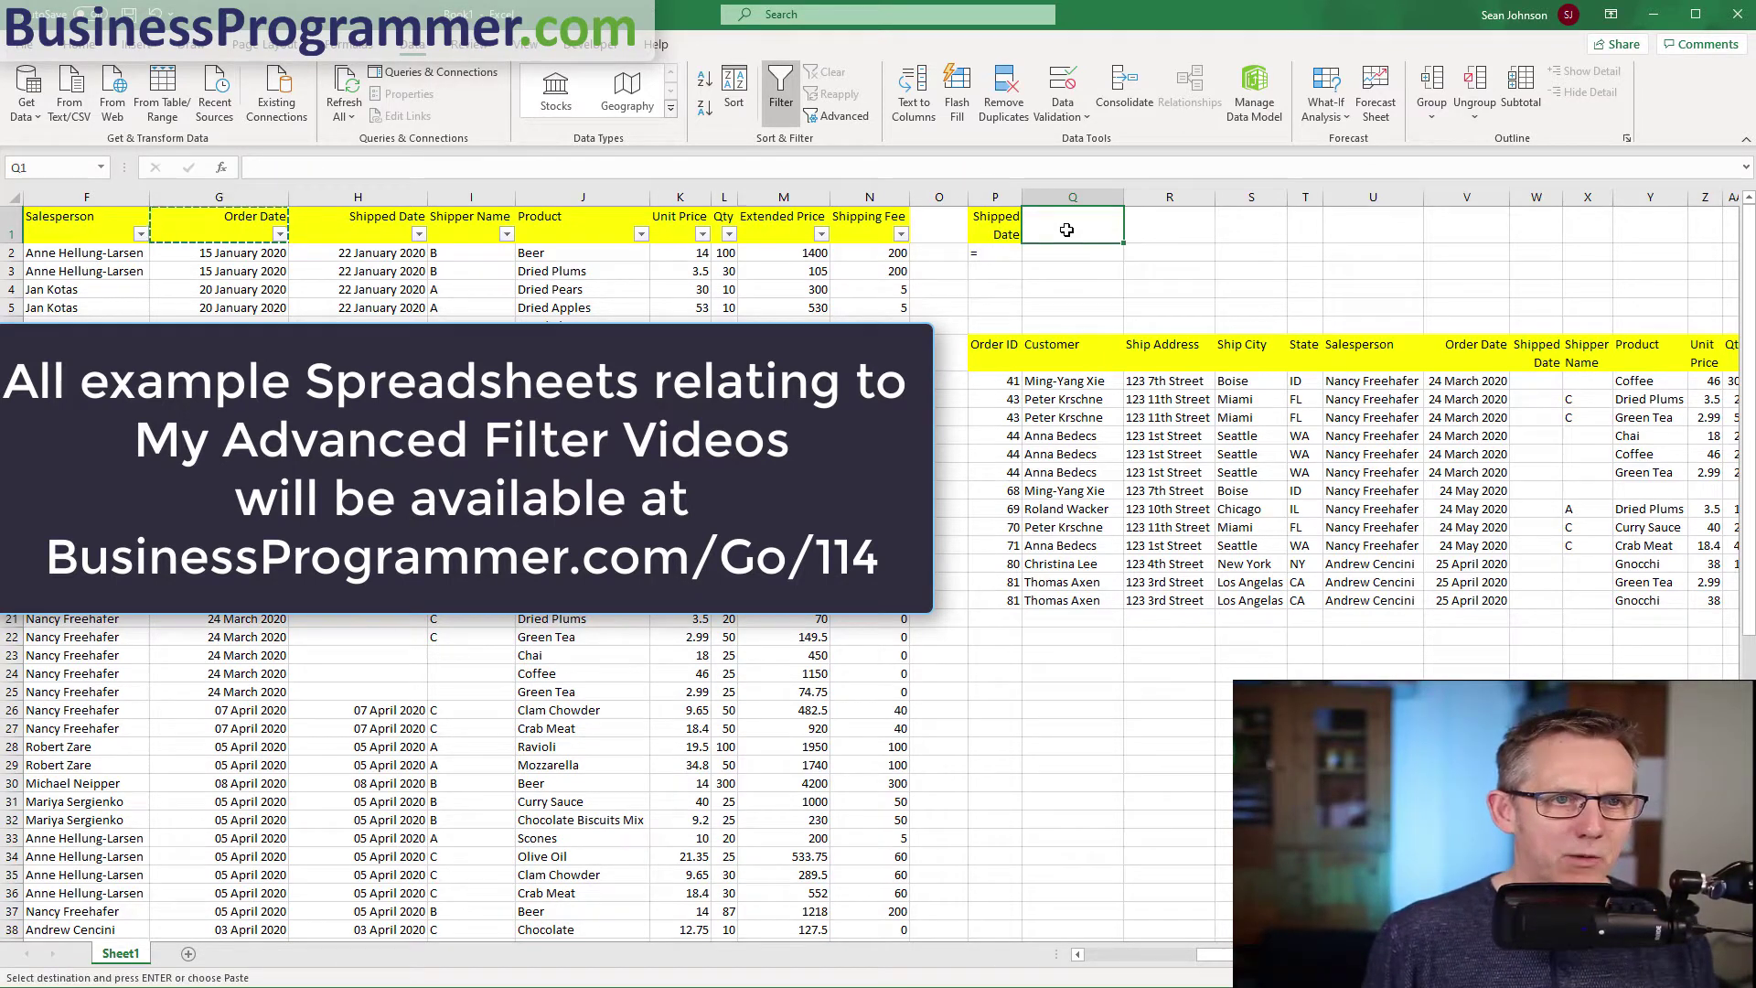
{"action": "key", "text": "ctrl+v"}
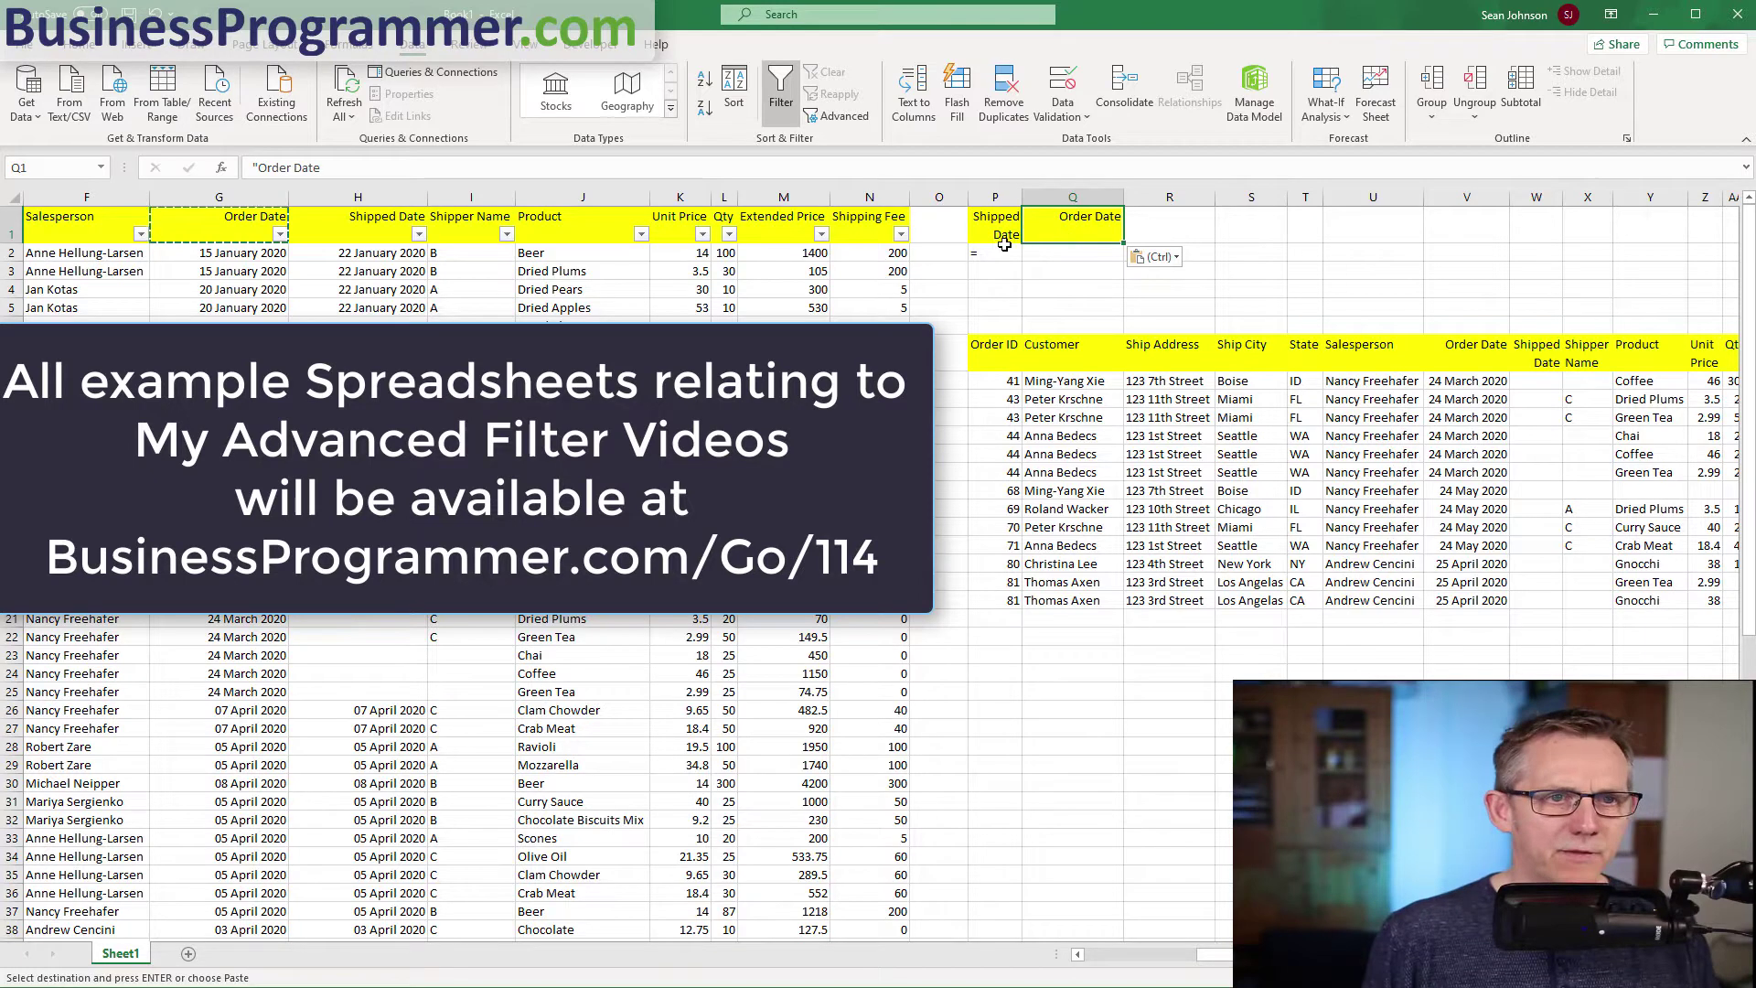
Enter the criterion <01/05/2020 in cell Q2 under the Order Date heading.
{"action": "left_click", "coordinate": [1069, 257]}
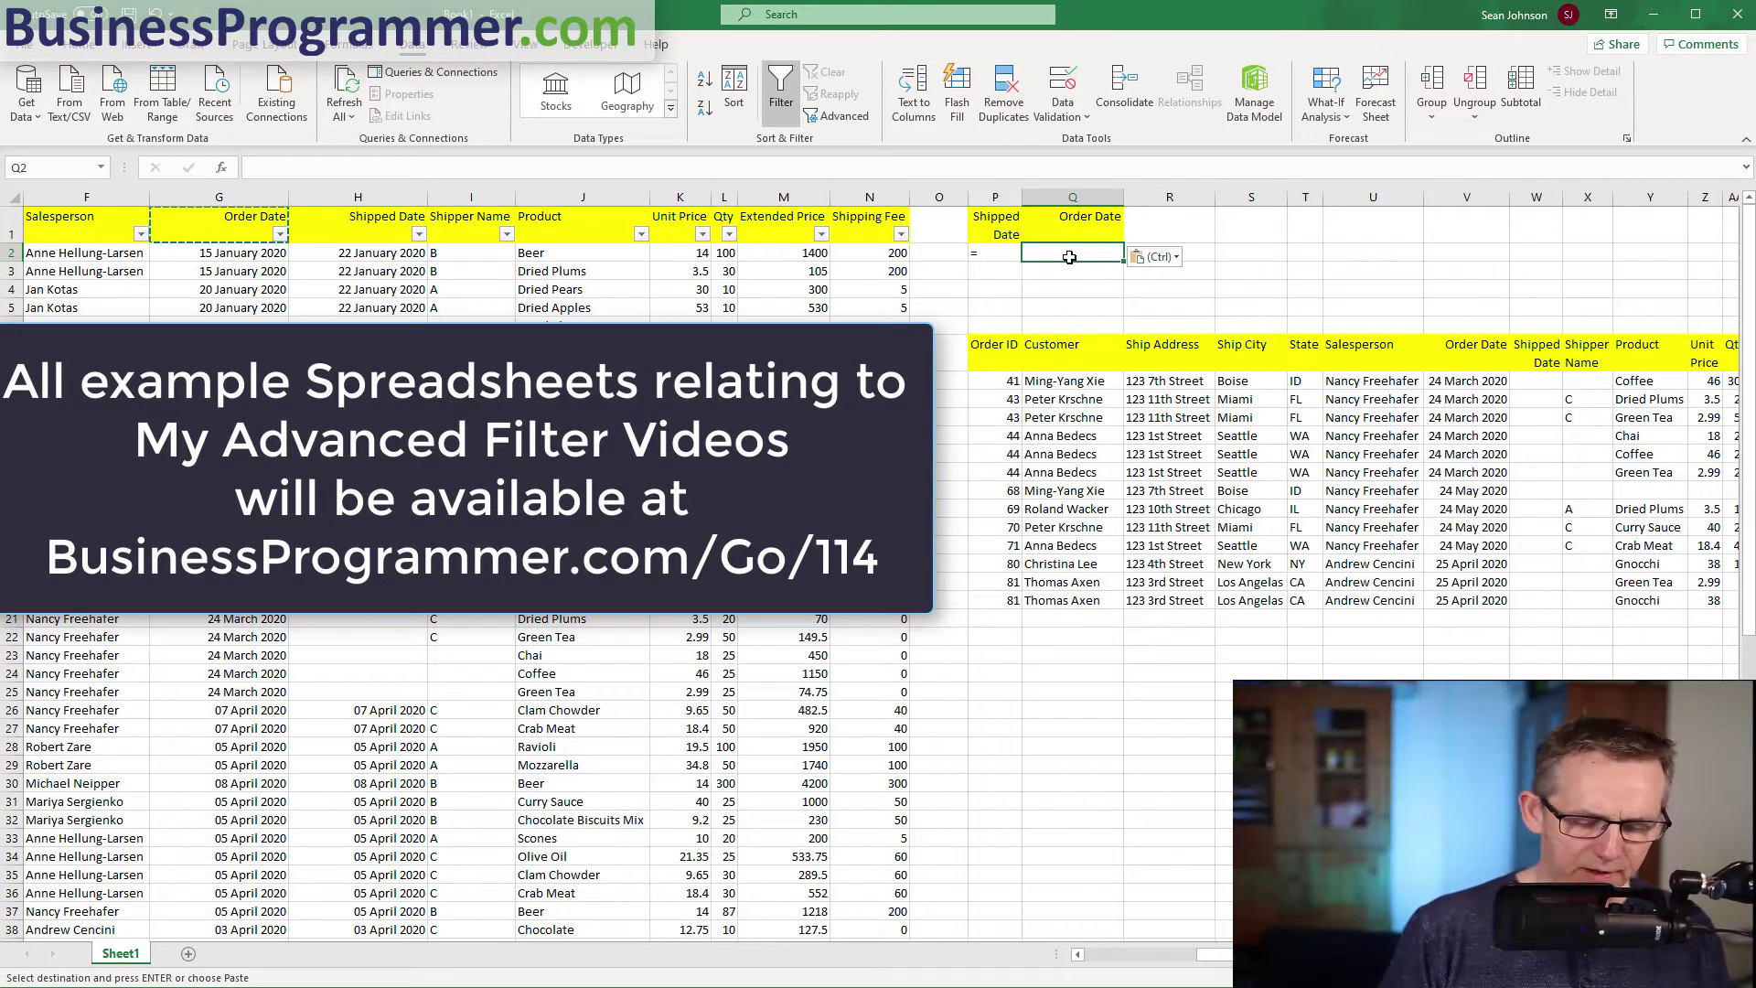
{"action": "type", "text": "<"}
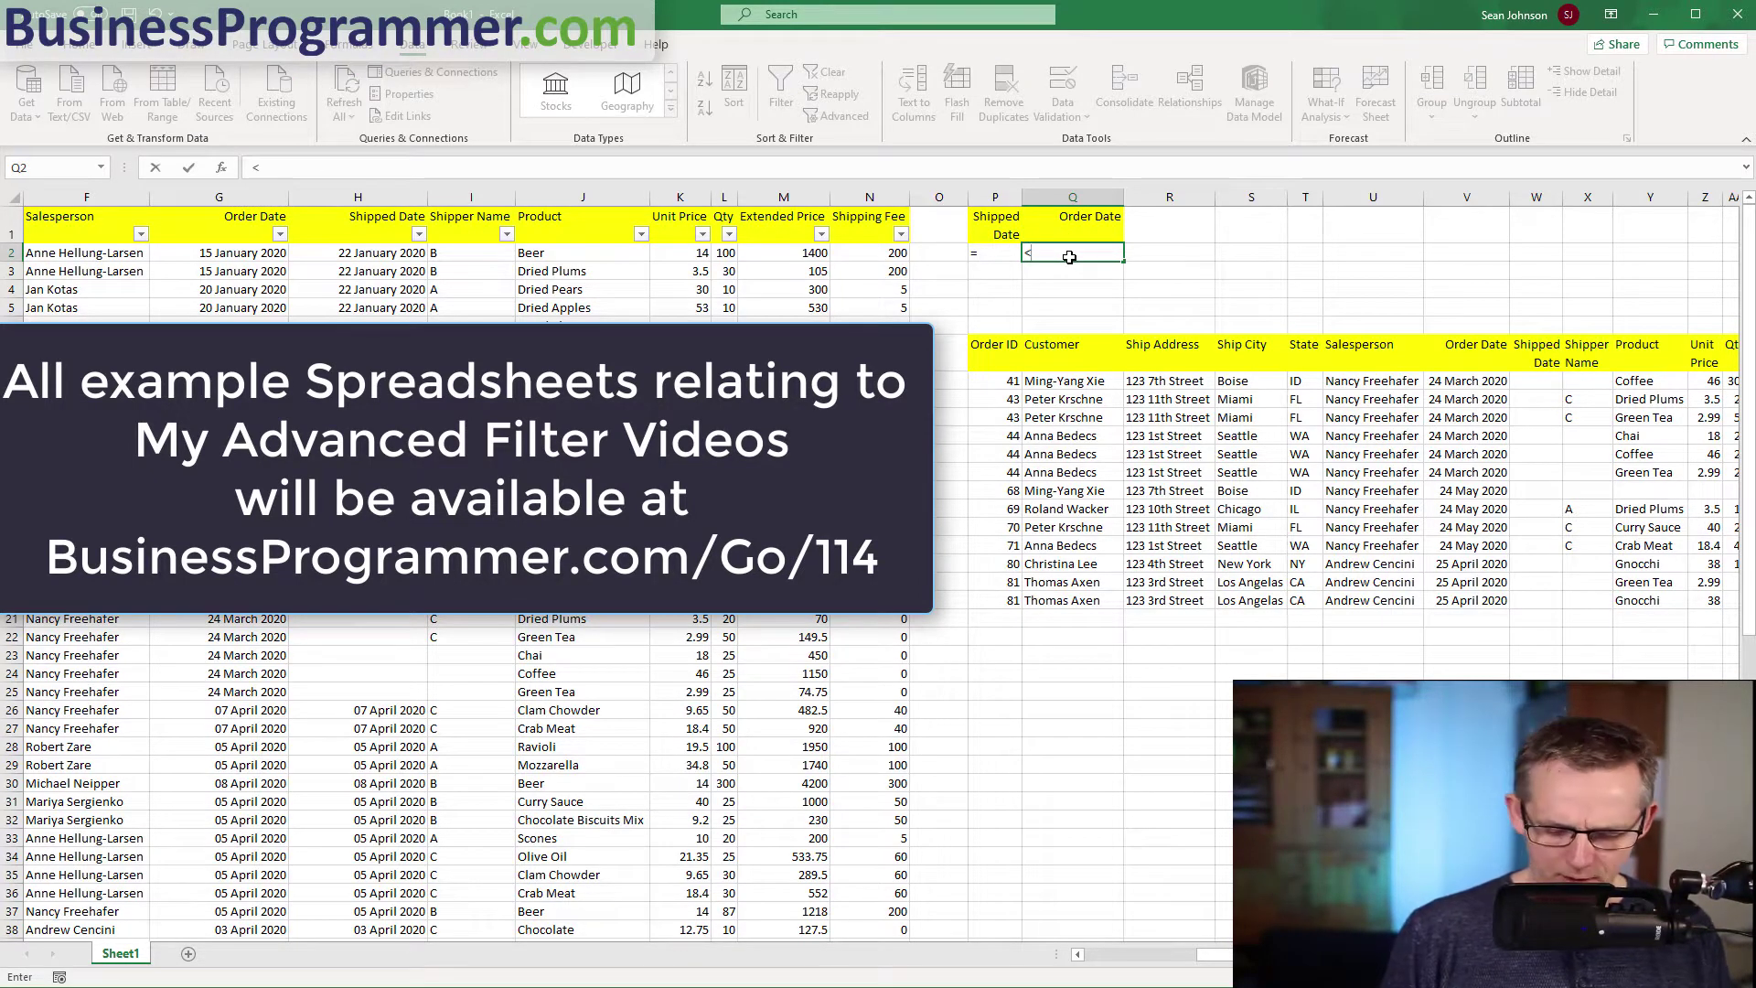
{"action": "type", "text": "01/05"}
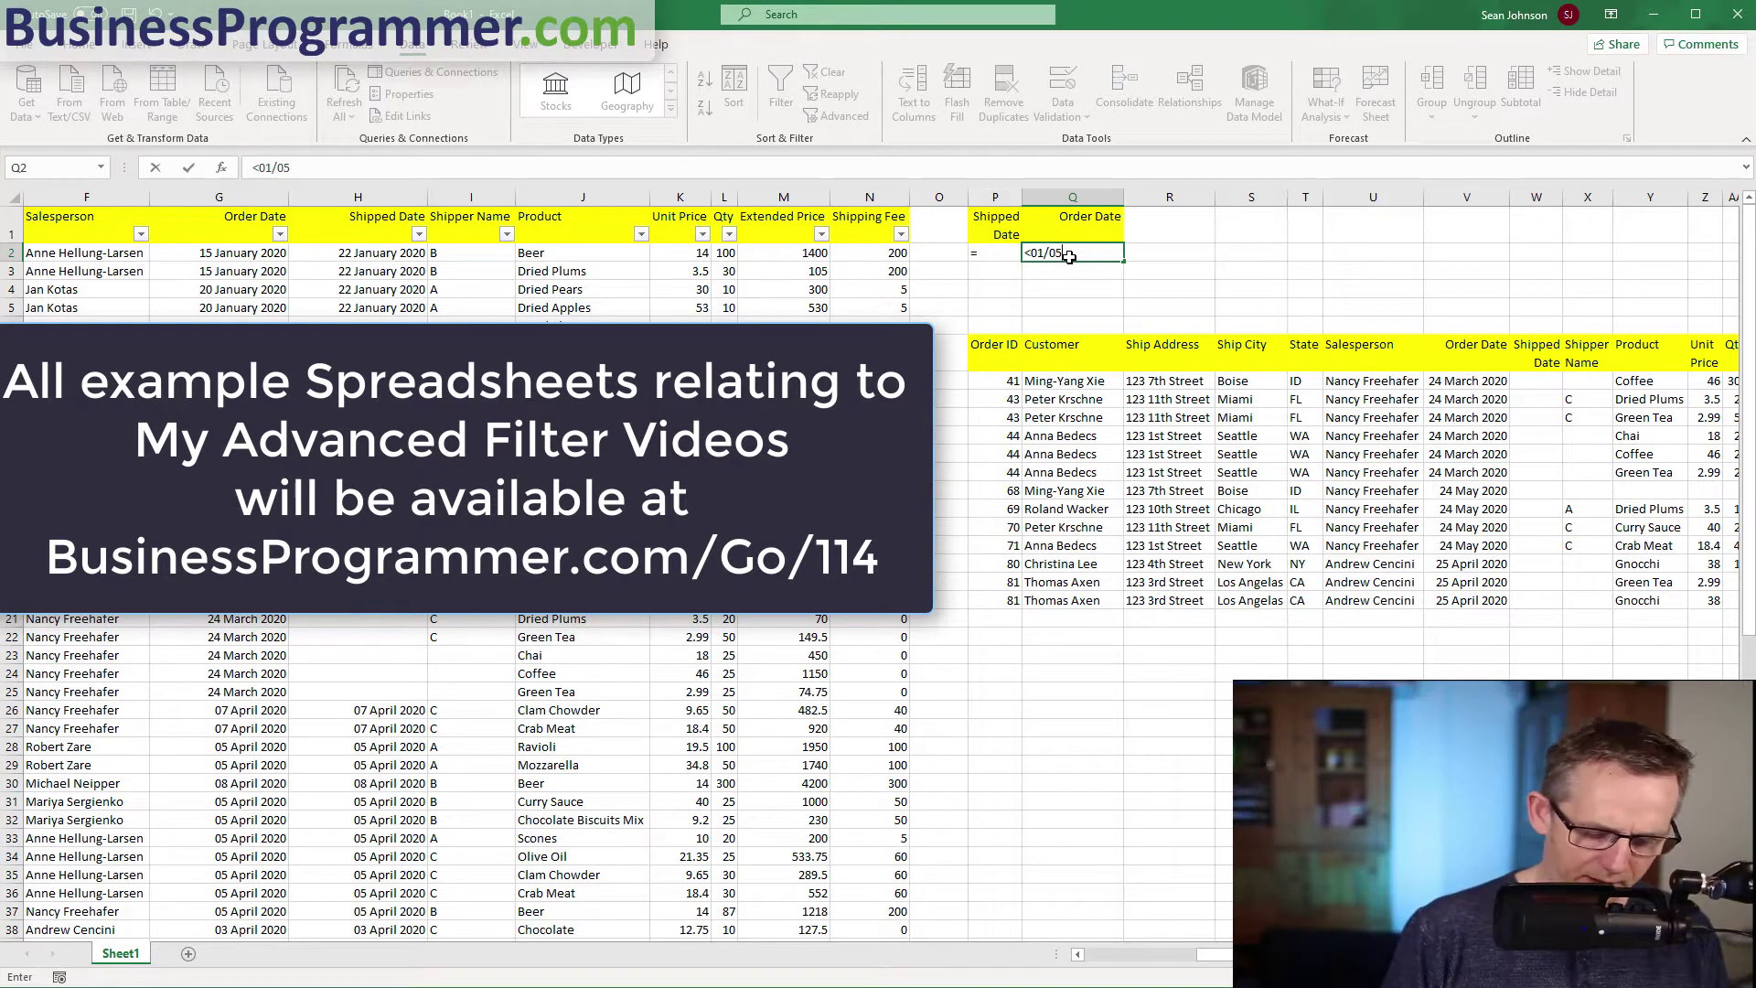
{"action": "type", "text": "/2020"}
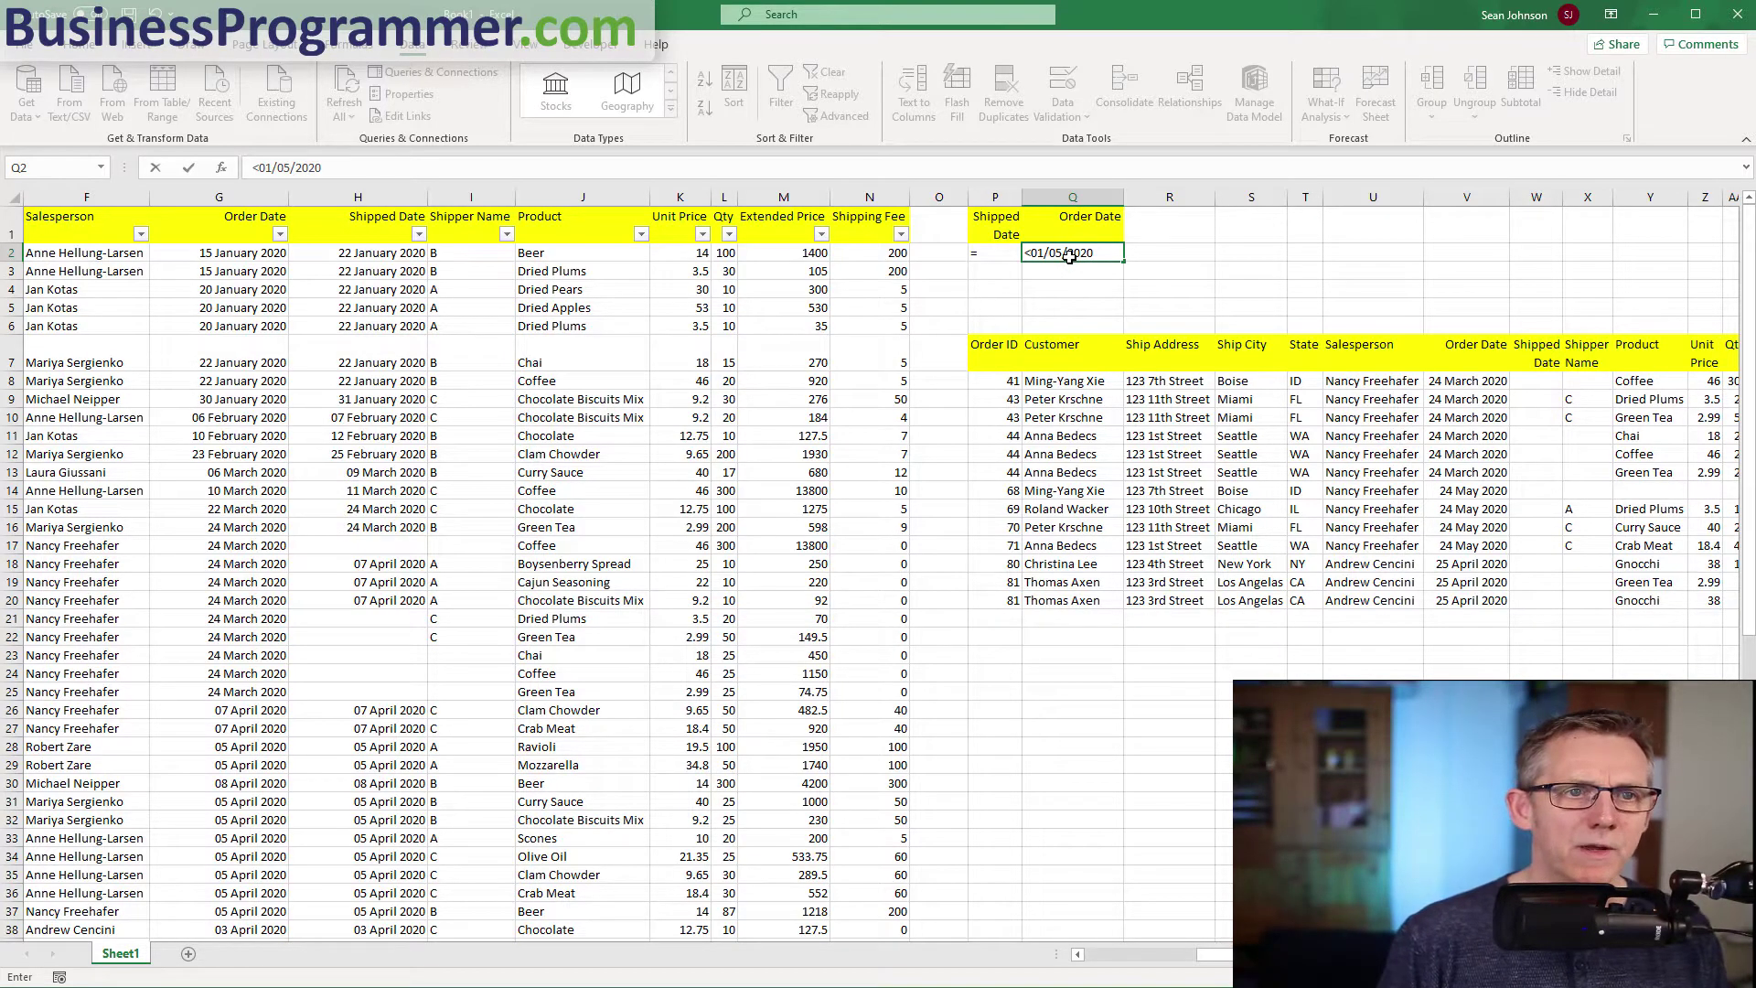
{"action": "key", "text": "Return"}
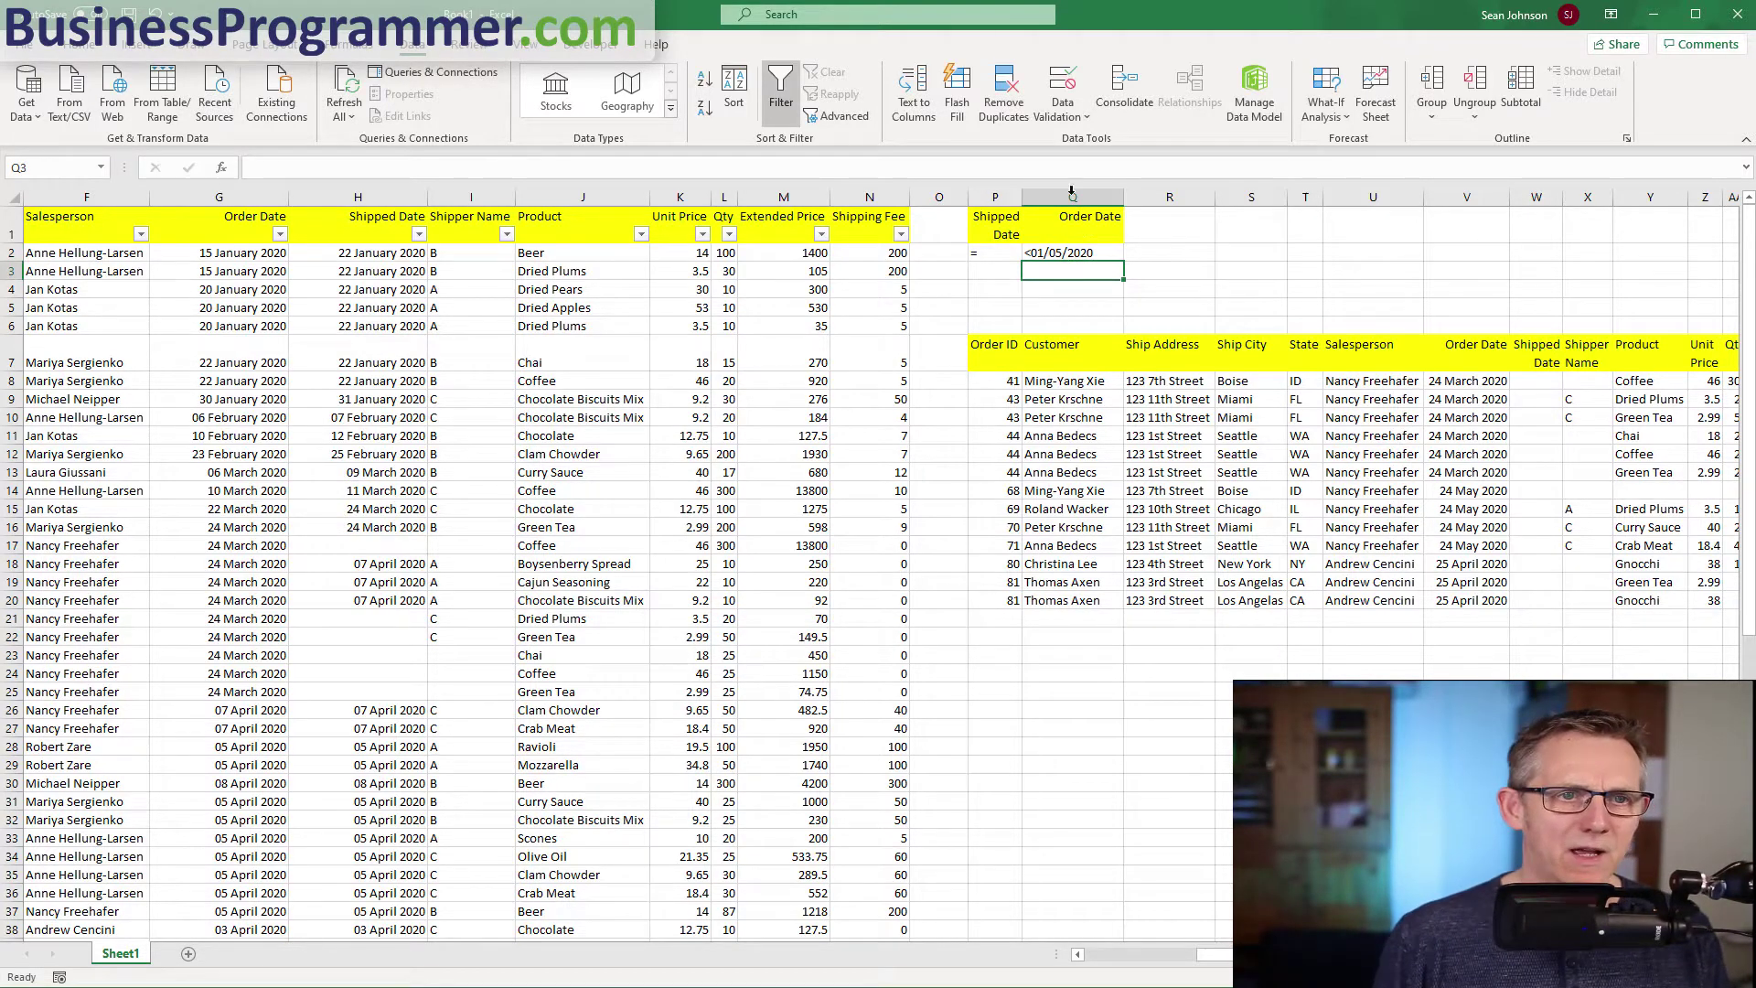
{"action": "left_click", "coordinate": [1081, 253]}
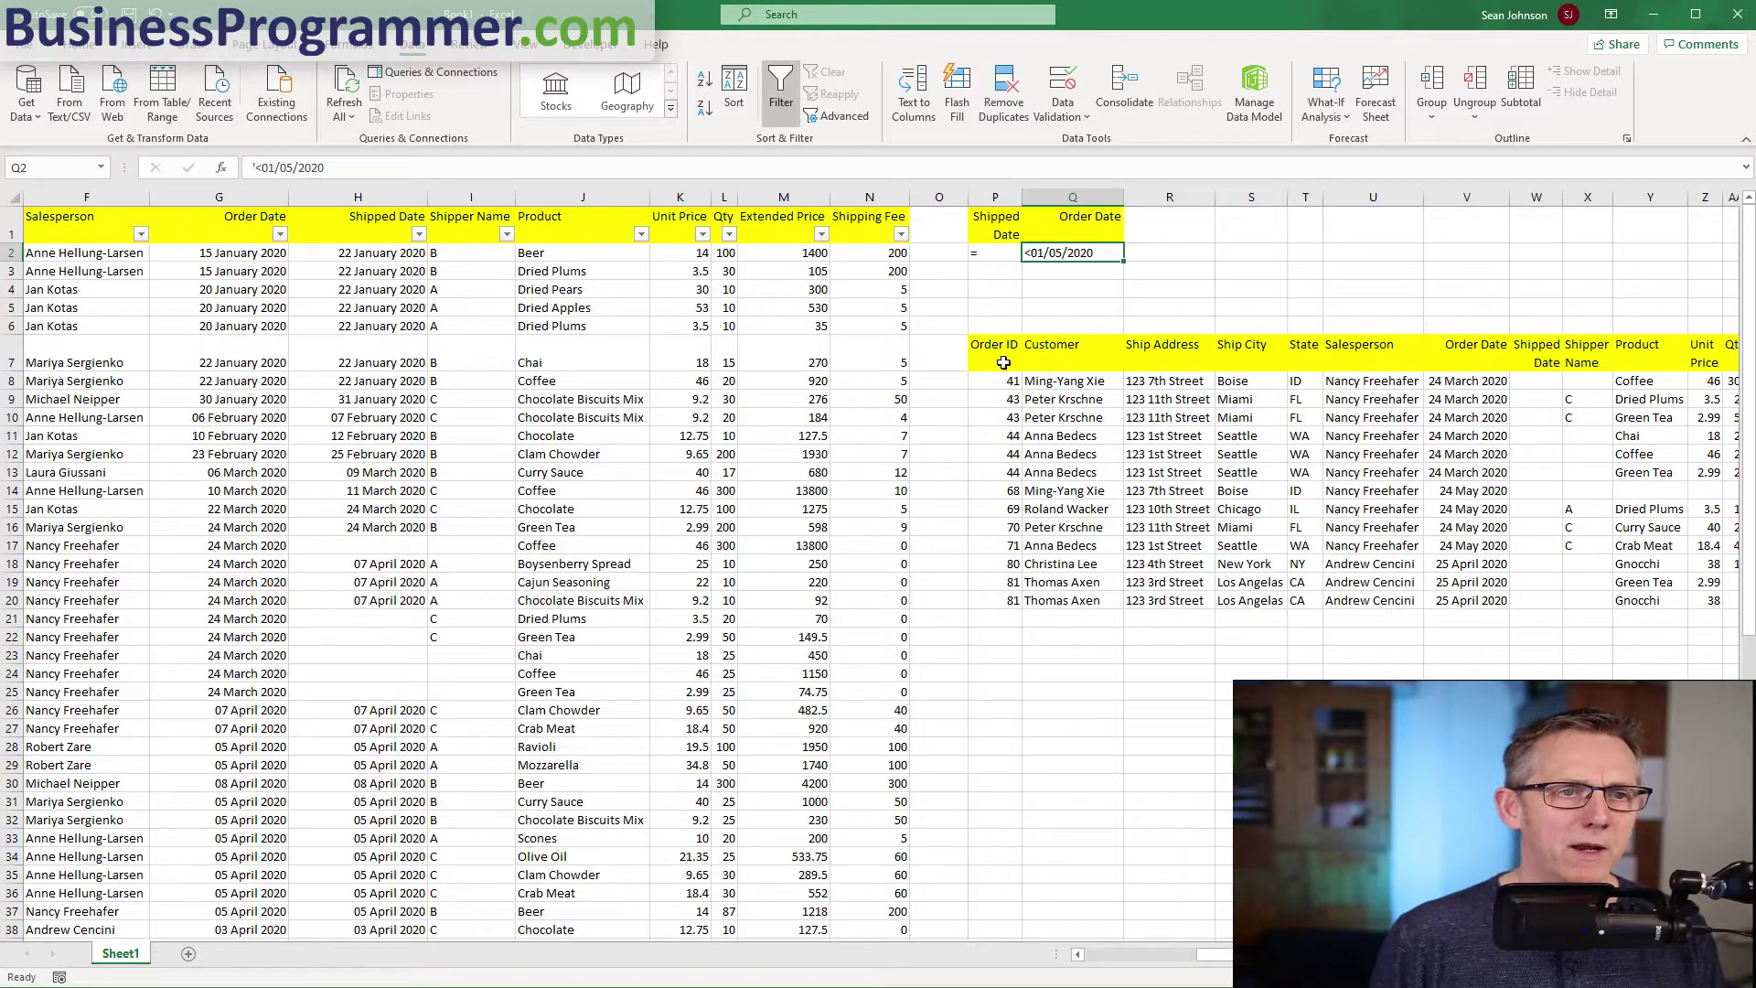
{"action": "left_click", "coordinate": [1083, 291]}
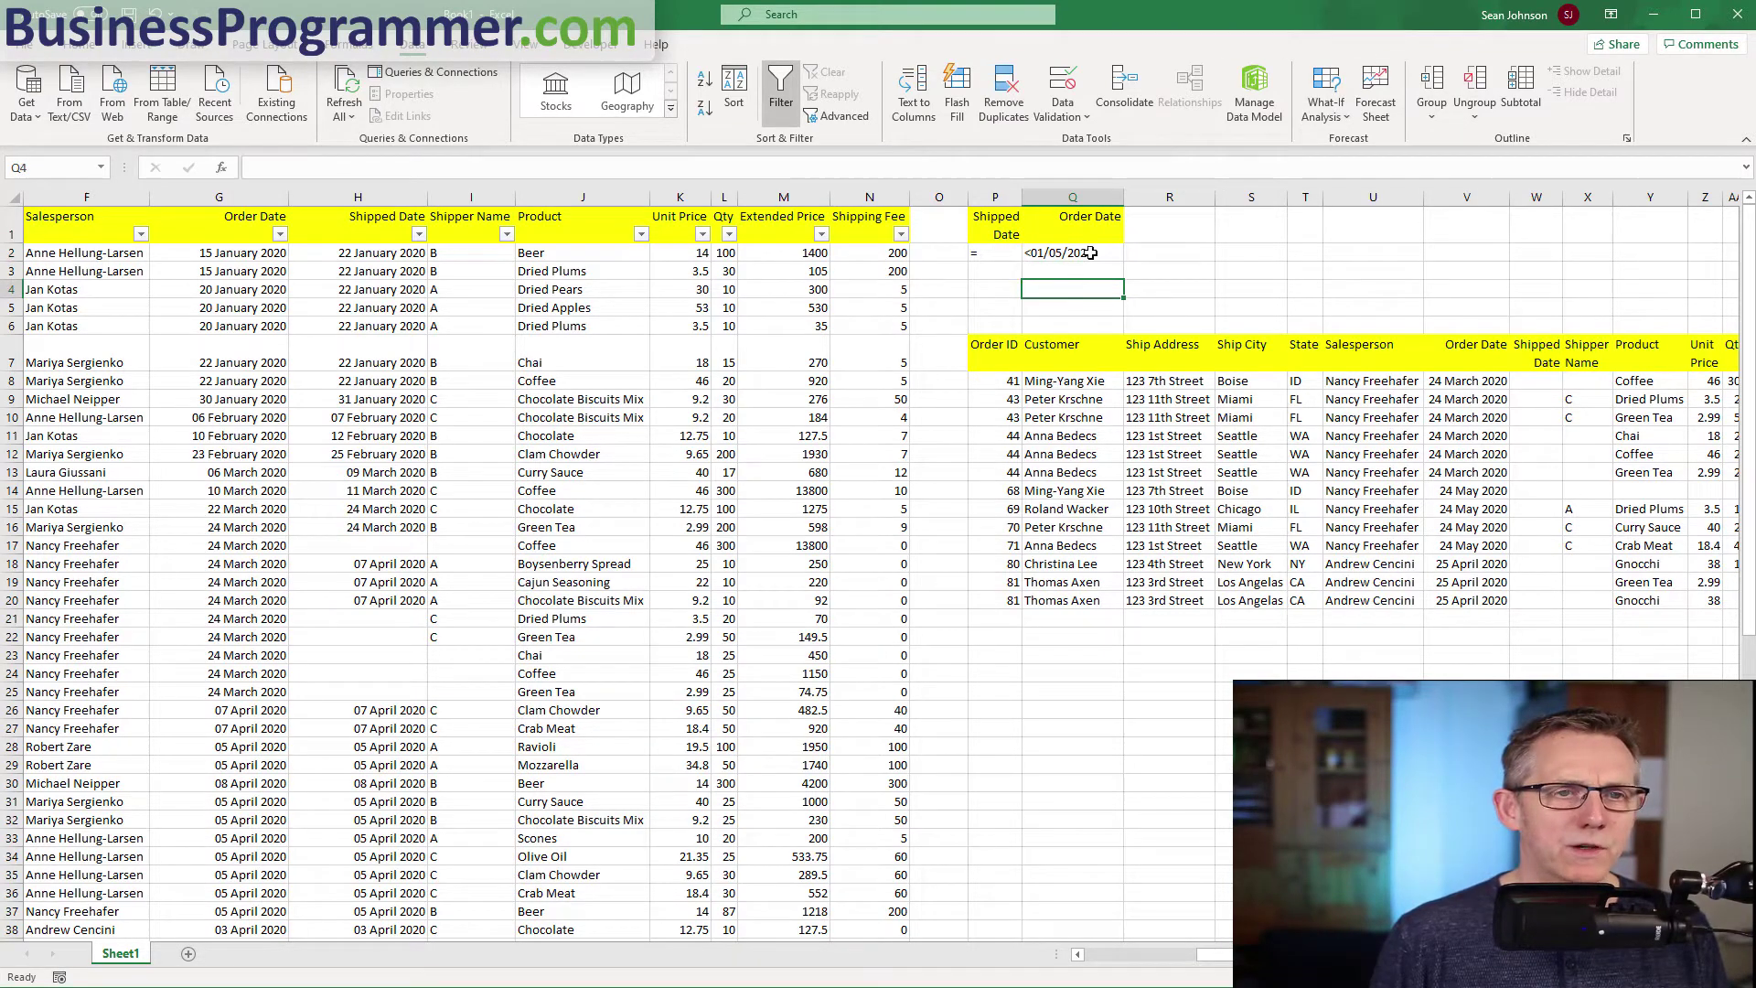
Run an advanced filter on A1:N67 that copies to P7:AC7, with the criteria range extended to P1:Q2.
{"action": "left_click", "coordinate": [835, 115]}
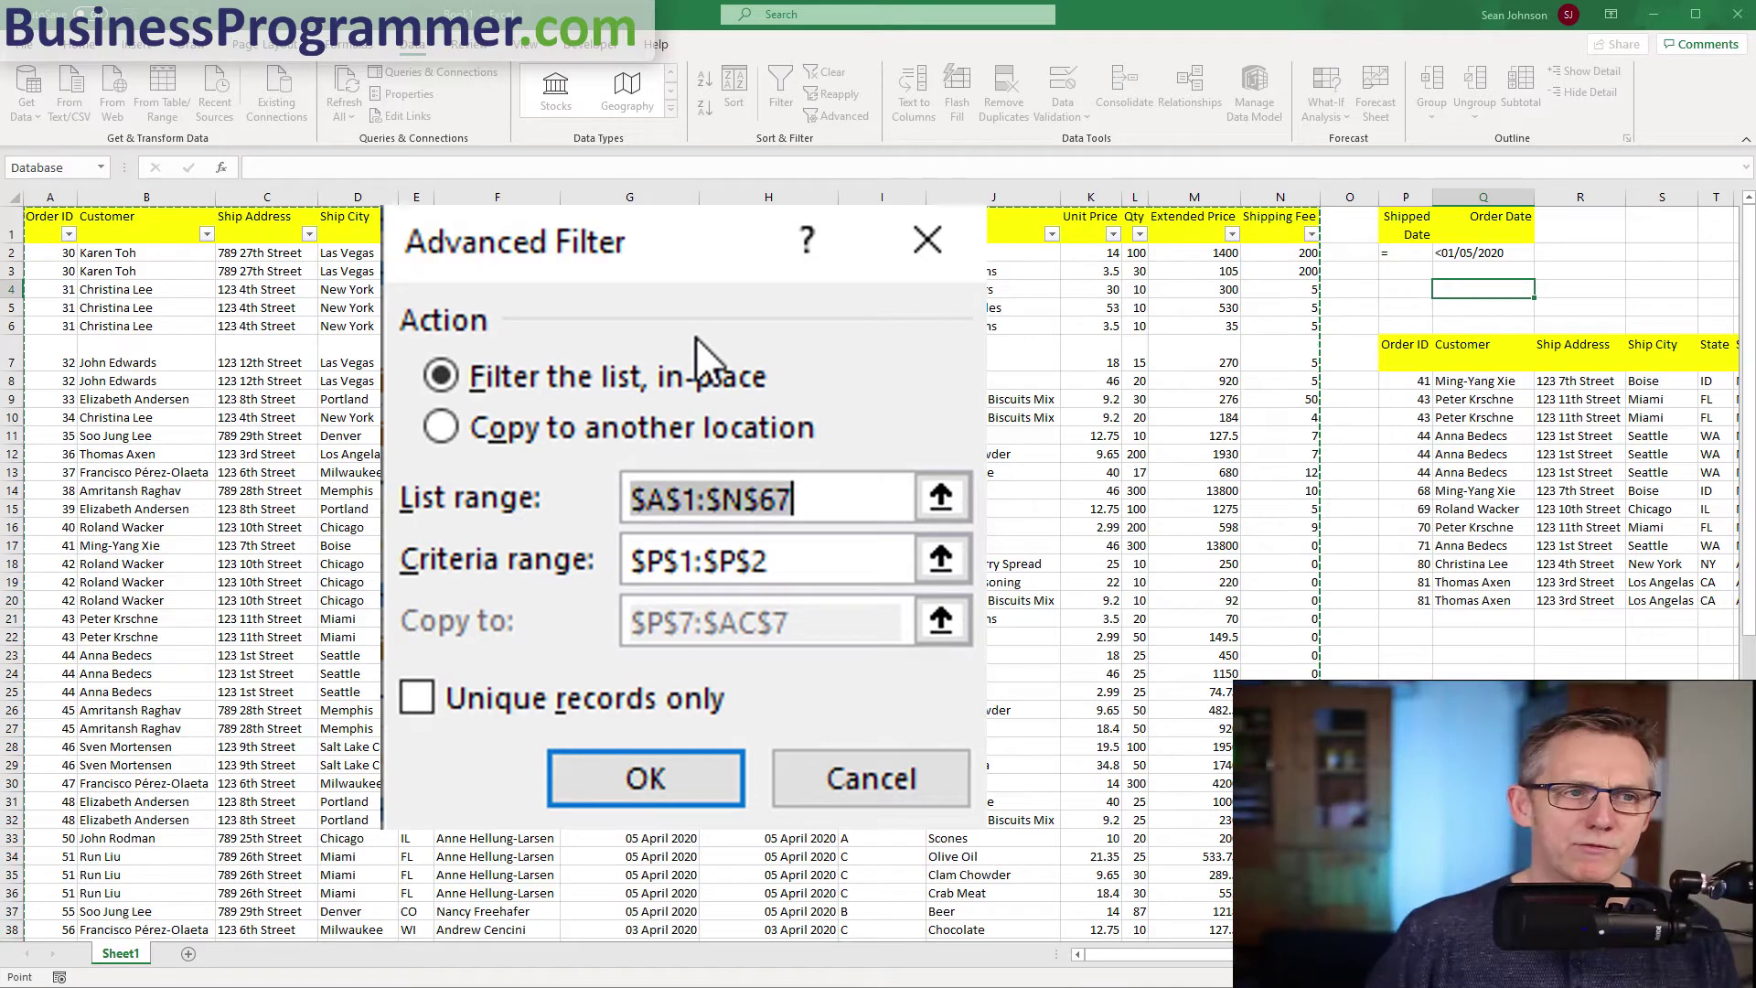
{"action": "left_click", "coordinate": [518, 434]}
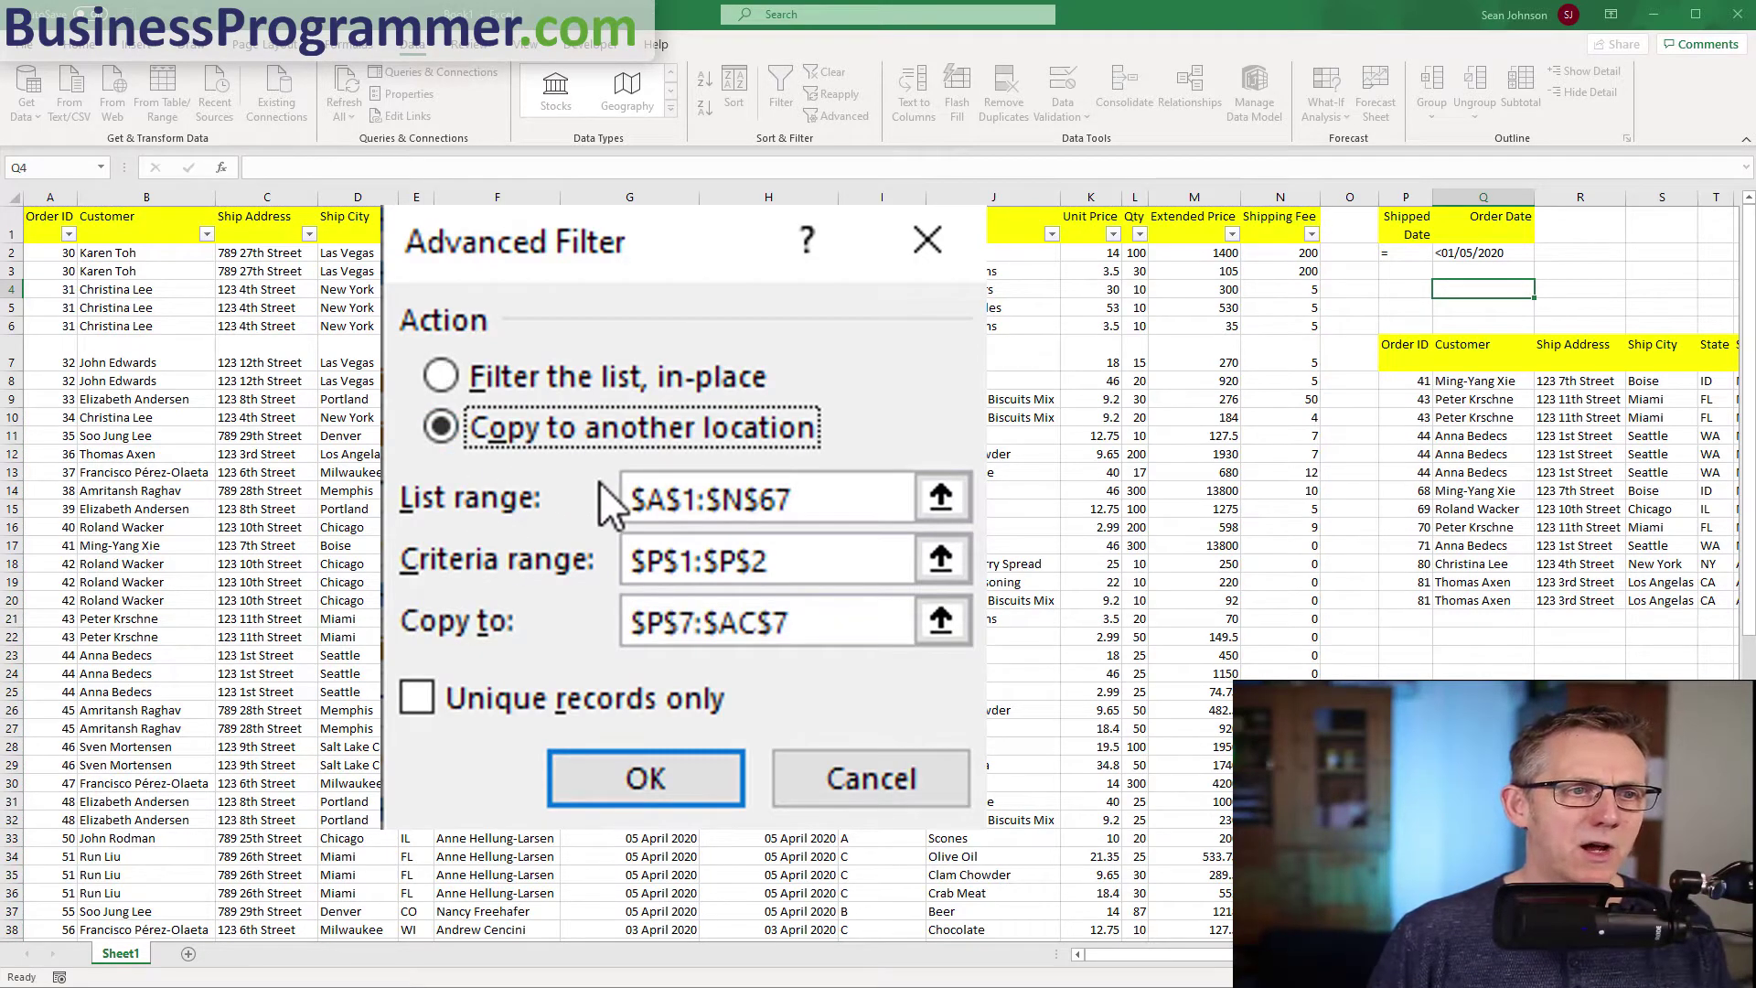
{"action": "left_click", "coordinate": [864, 556]}
{"action": "left_click_drag", "start_coordinate": [788, 561], "coordinate": [631, 560]}
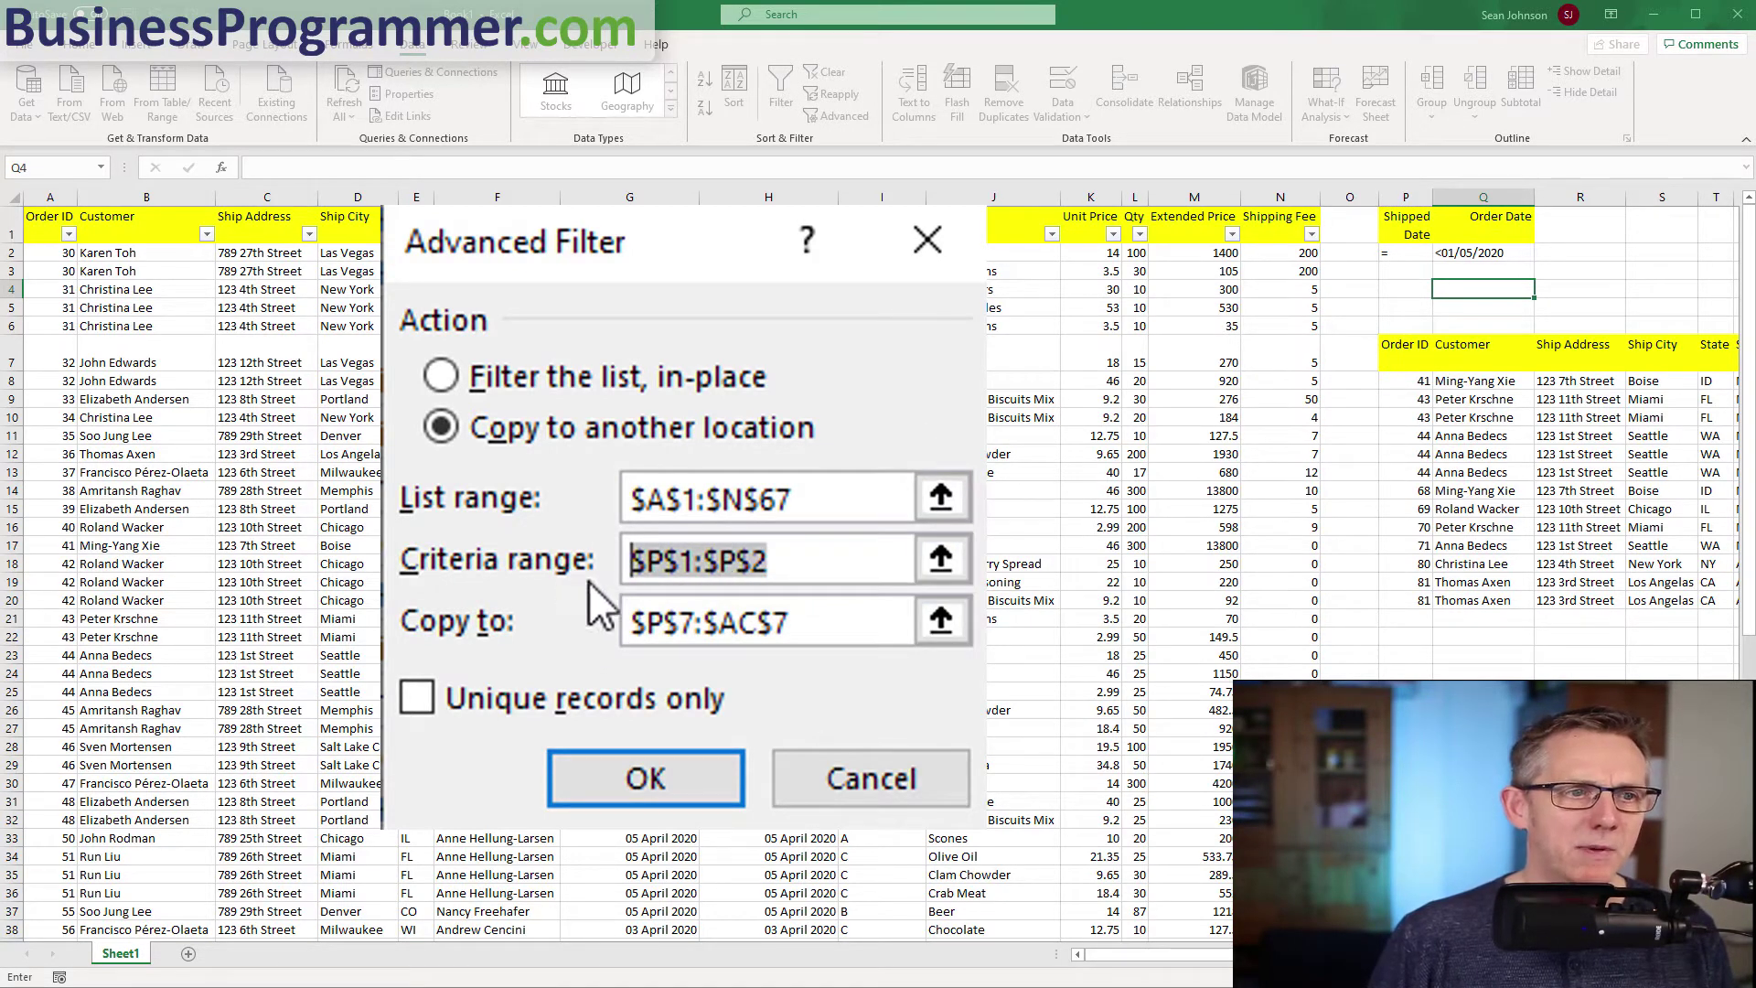
{"action": "left_click", "coordinate": [815, 560]}
{"action": "left_click_drag", "start_coordinate": [815, 560], "coordinate": [631, 560]}
{"action": "left_click_drag", "start_coordinate": [1408, 229], "coordinate": [1461, 259]}
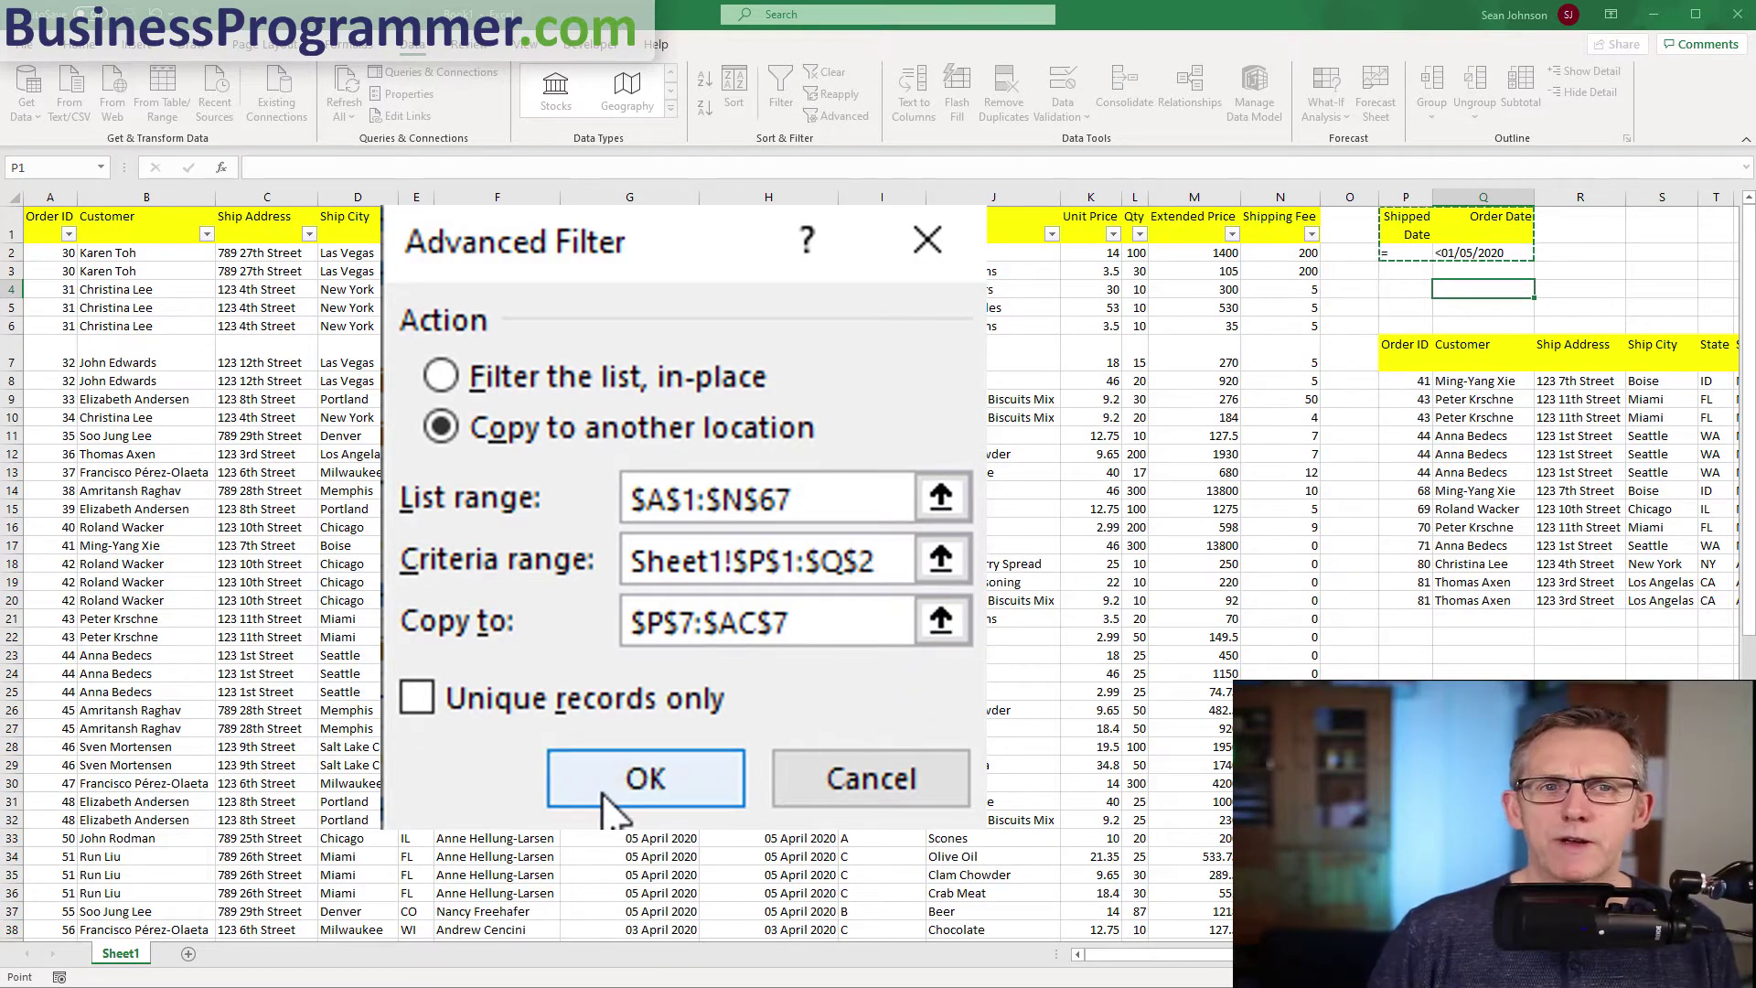
{"action": "left_click", "coordinate": [631, 779]}
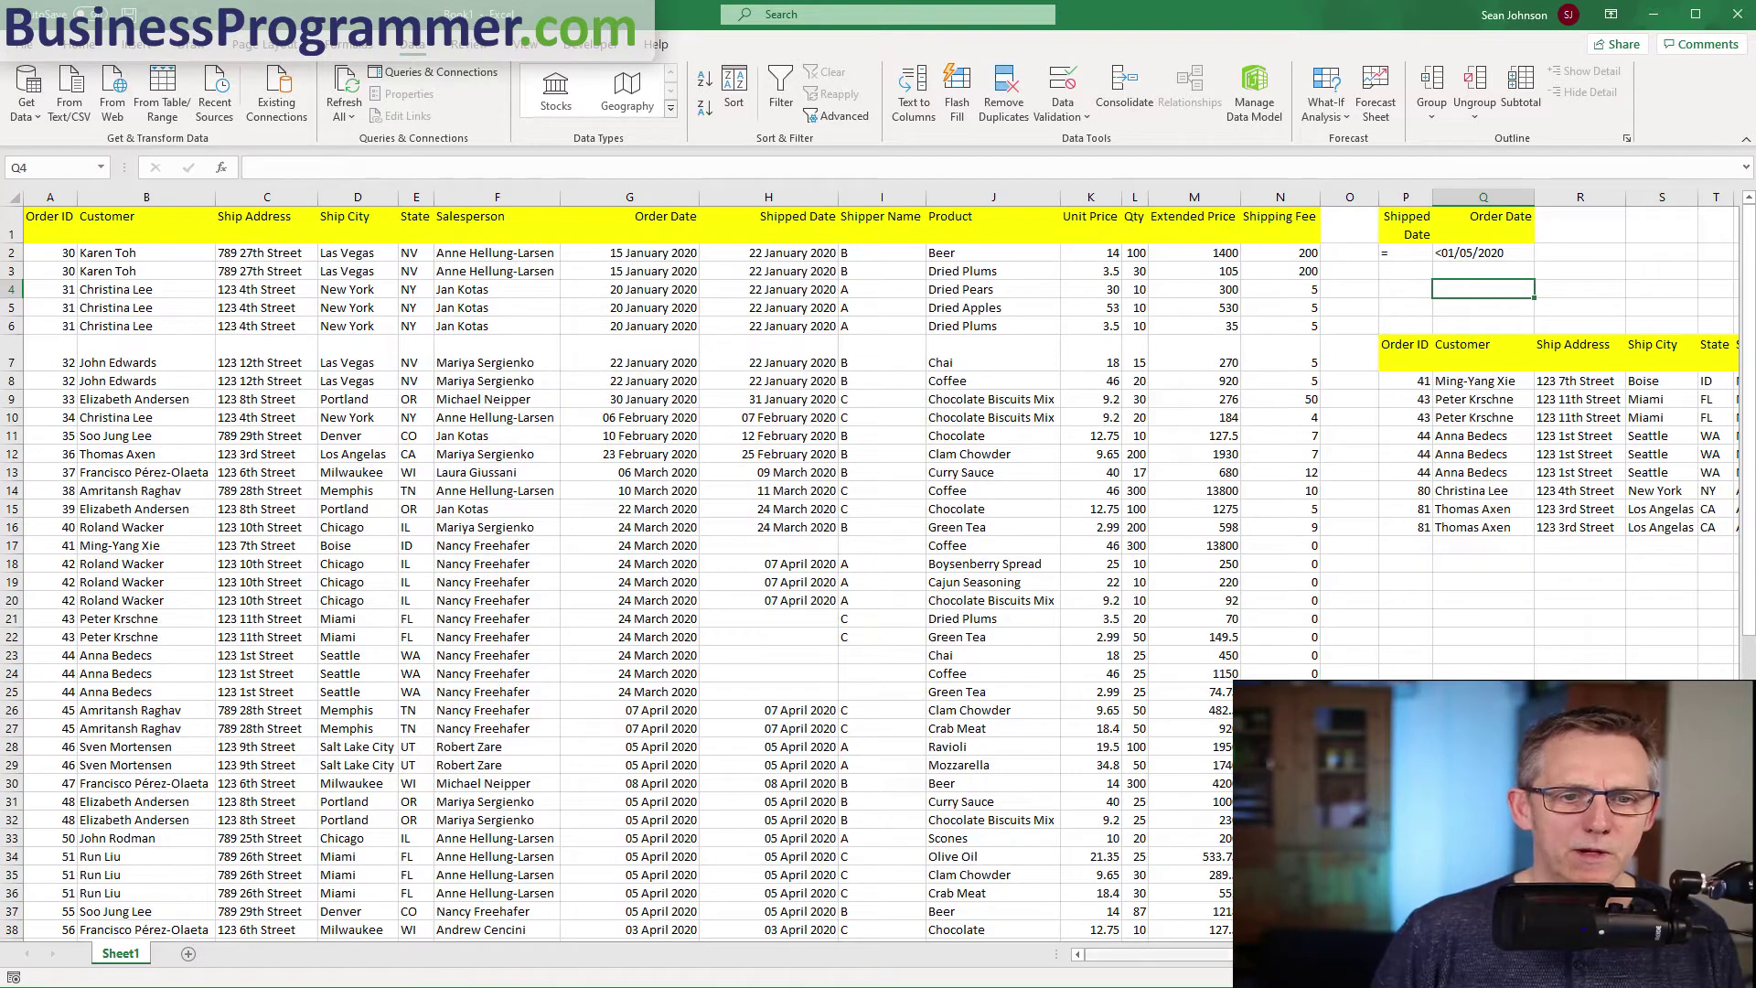
{"action": "scroll", "coordinate": [954, 577], "scroll_direction": "right", "scroll_amount": 2}
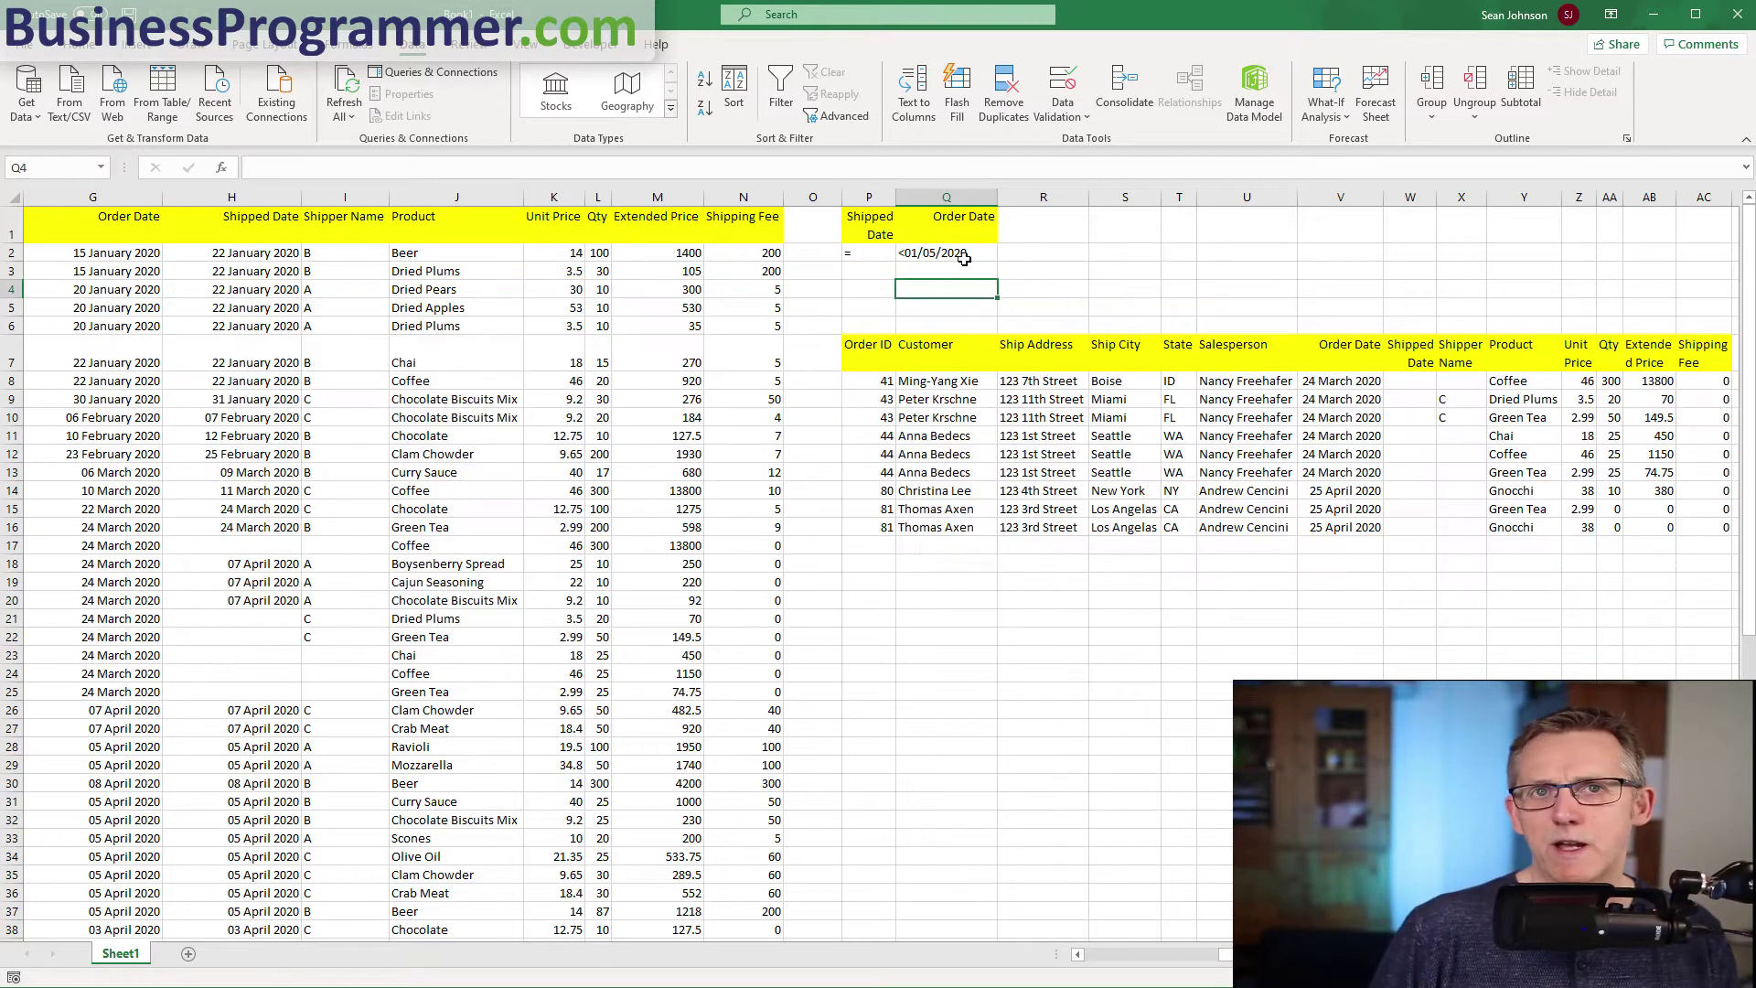
Replace the order date criterion in Q1:Q2 with the Ship City header and the value Seattle, copied from the order list.
{"action": "scroll", "coordinate": [977, 878], "scroll_direction": "left", "scroll_amount": 6}
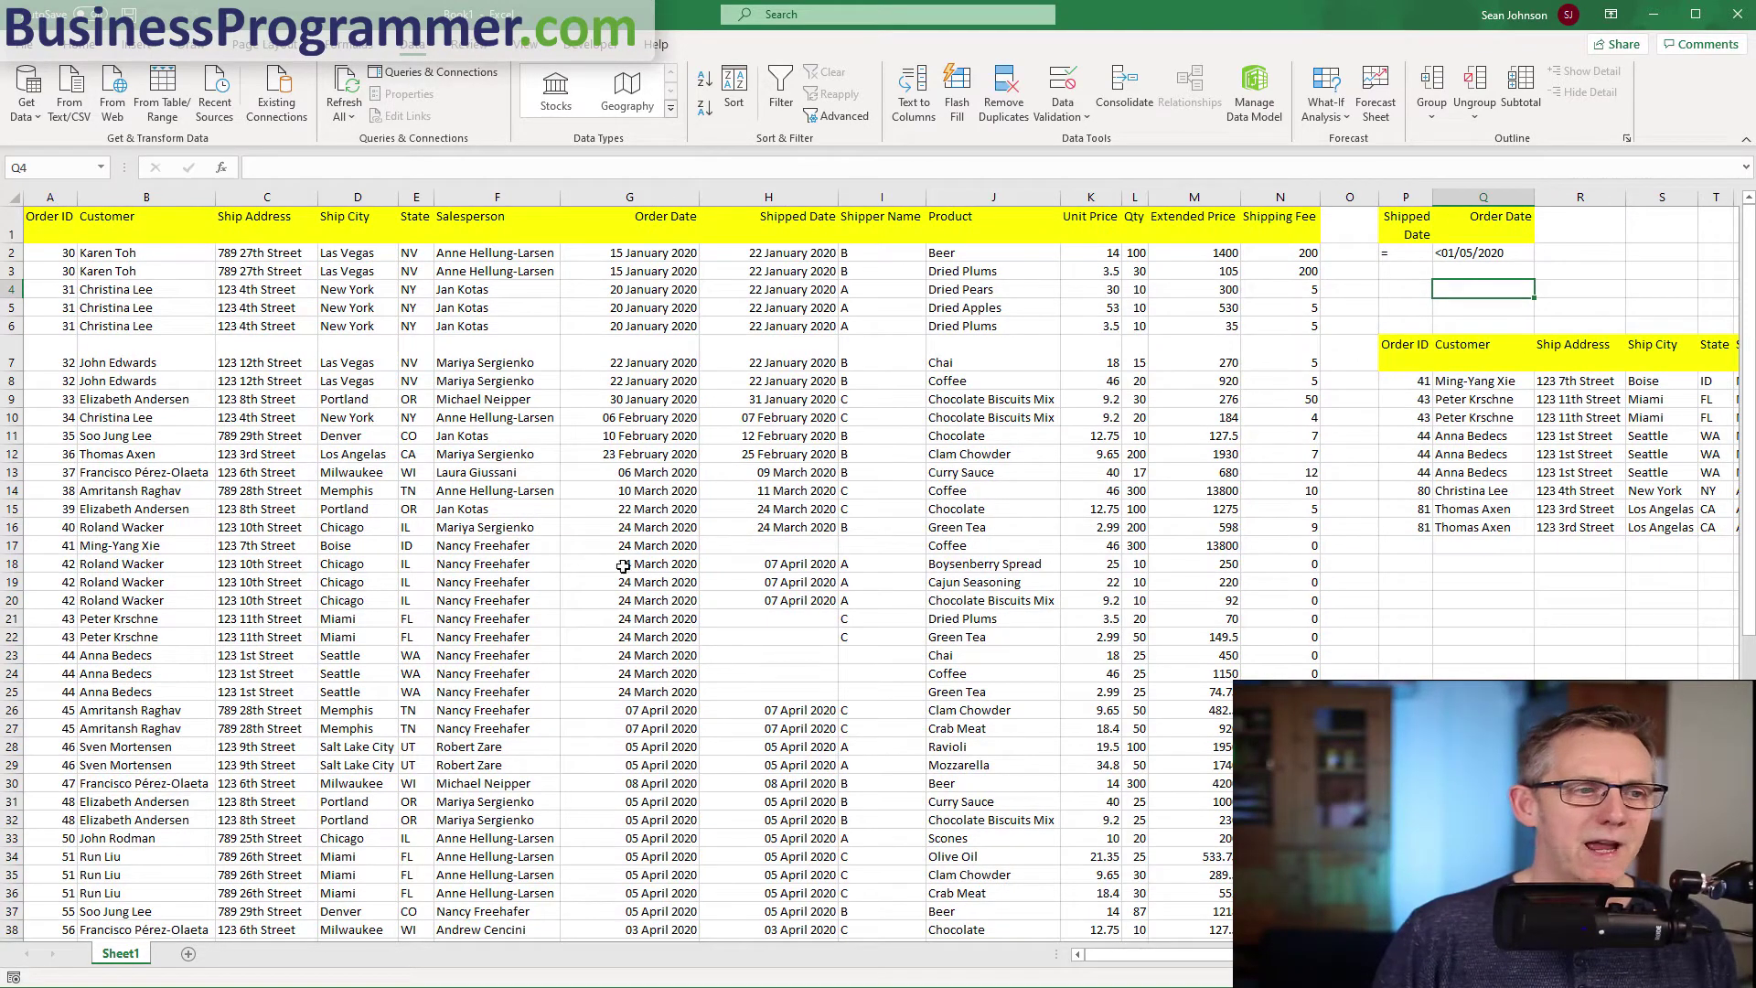
{"action": "left_click", "coordinate": [332, 661]}
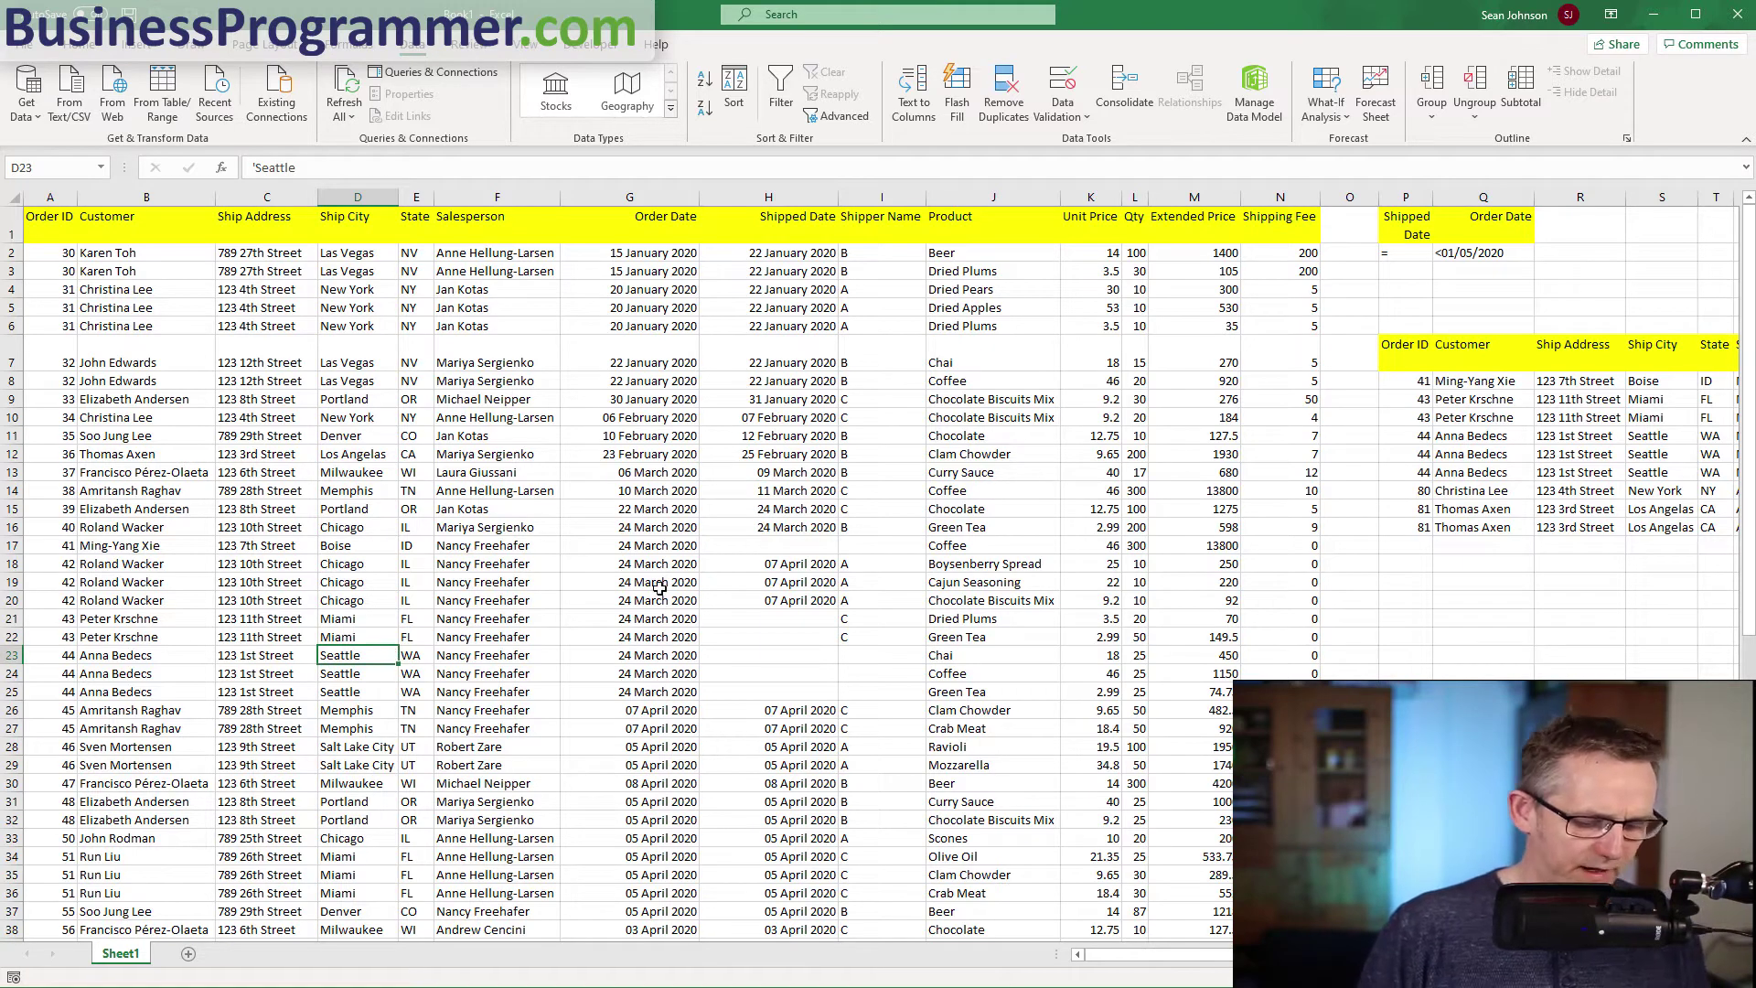
{"action": "key", "text": "ctrl+c"}
{"action": "left_click", "coordinate": [1501, 255]}
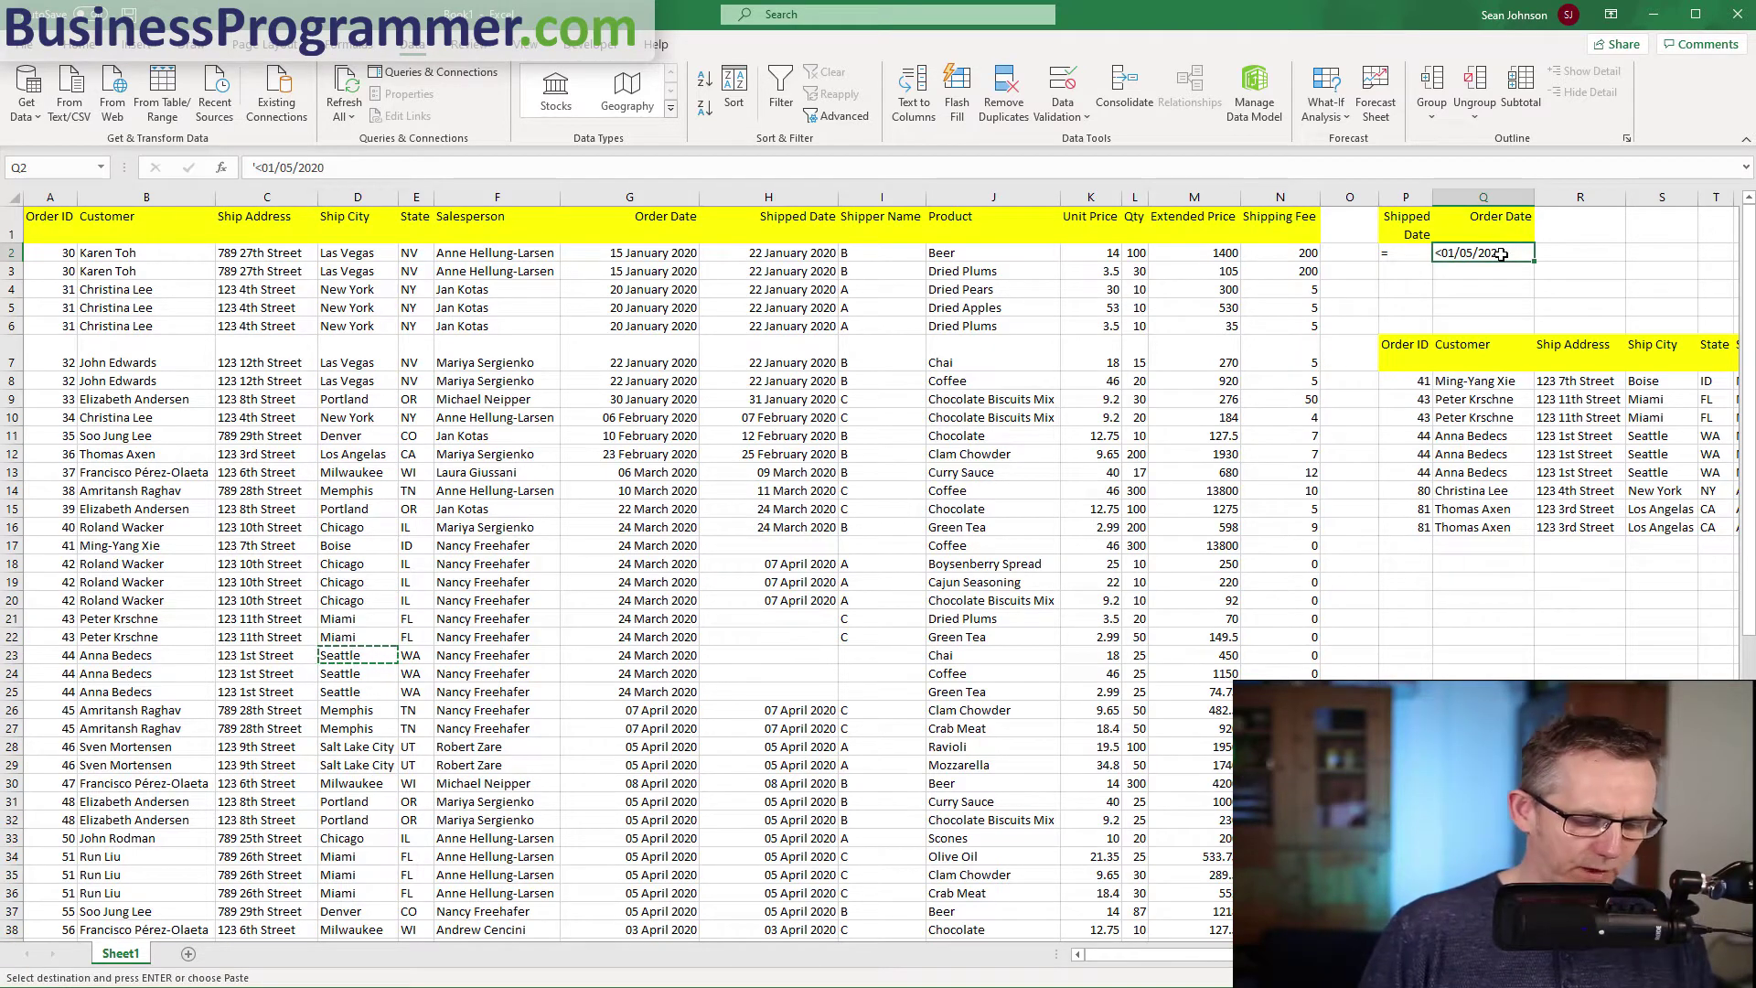
{"action": "key", "text": "ctrl+v"}
{"action": "left_click", "coordinate": [351, 220]}
{"action": "key", "text": "ctrl+c"}
{"action": "left_click", "coordinate": [1488, 219]}
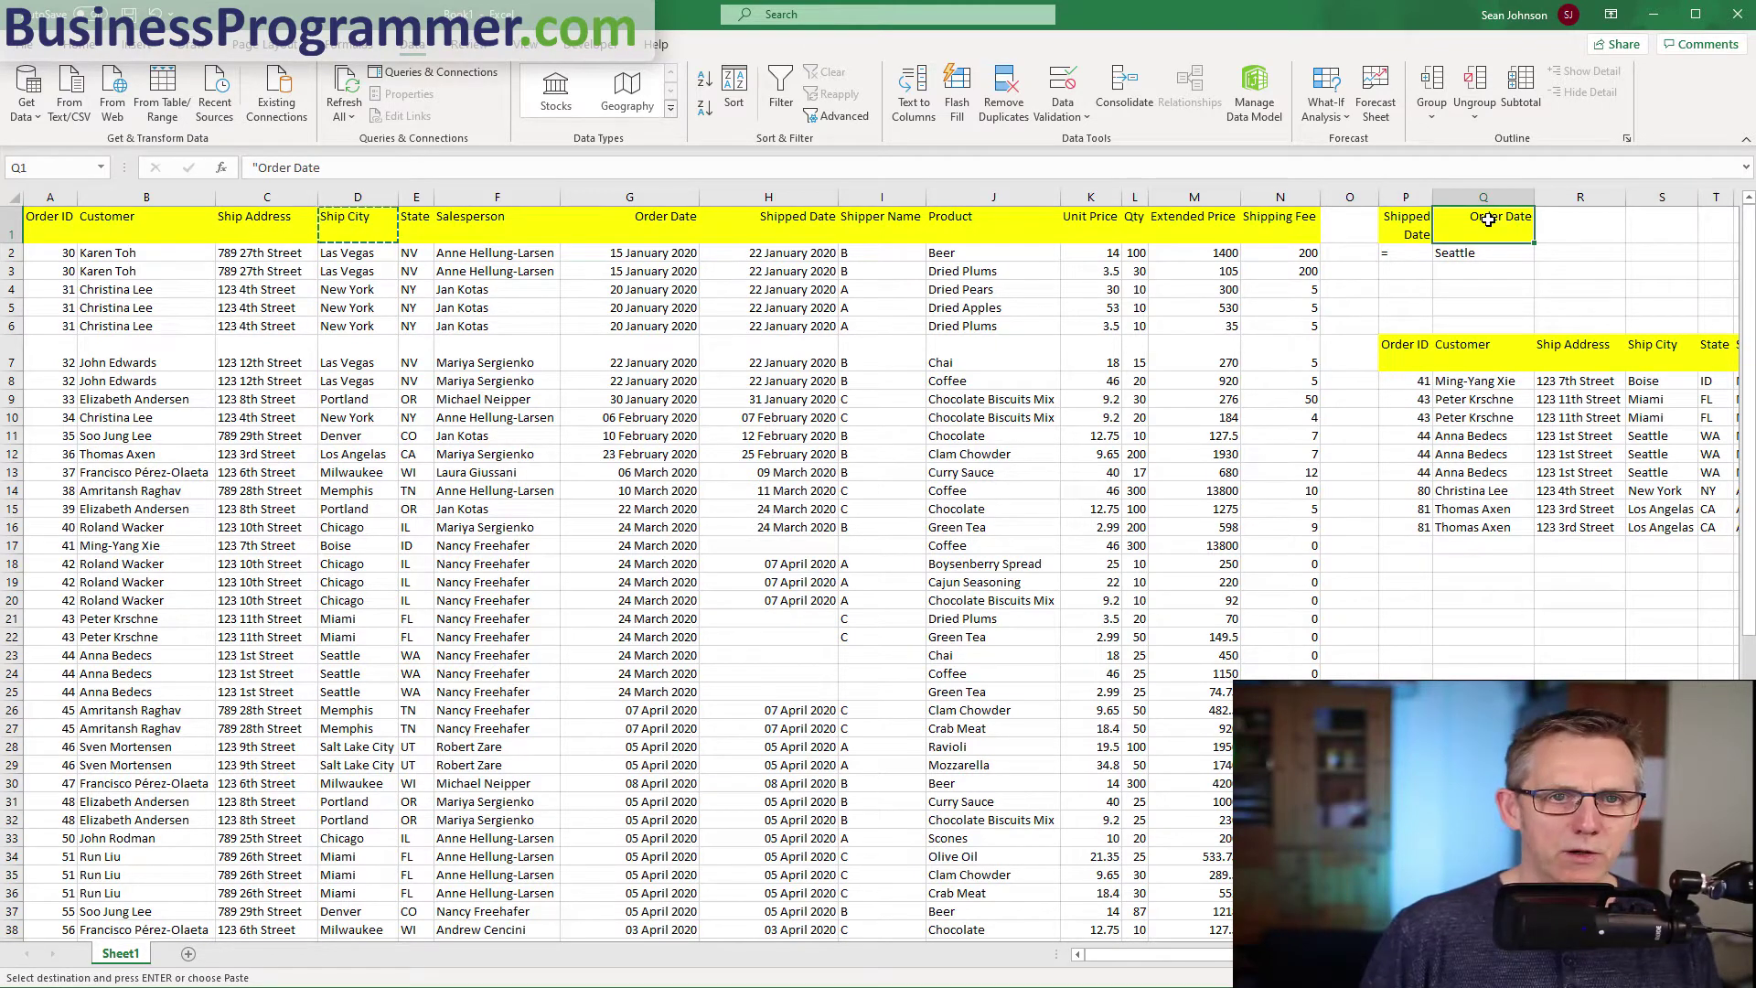
{"action": "key", "text": "ctrl+v"}
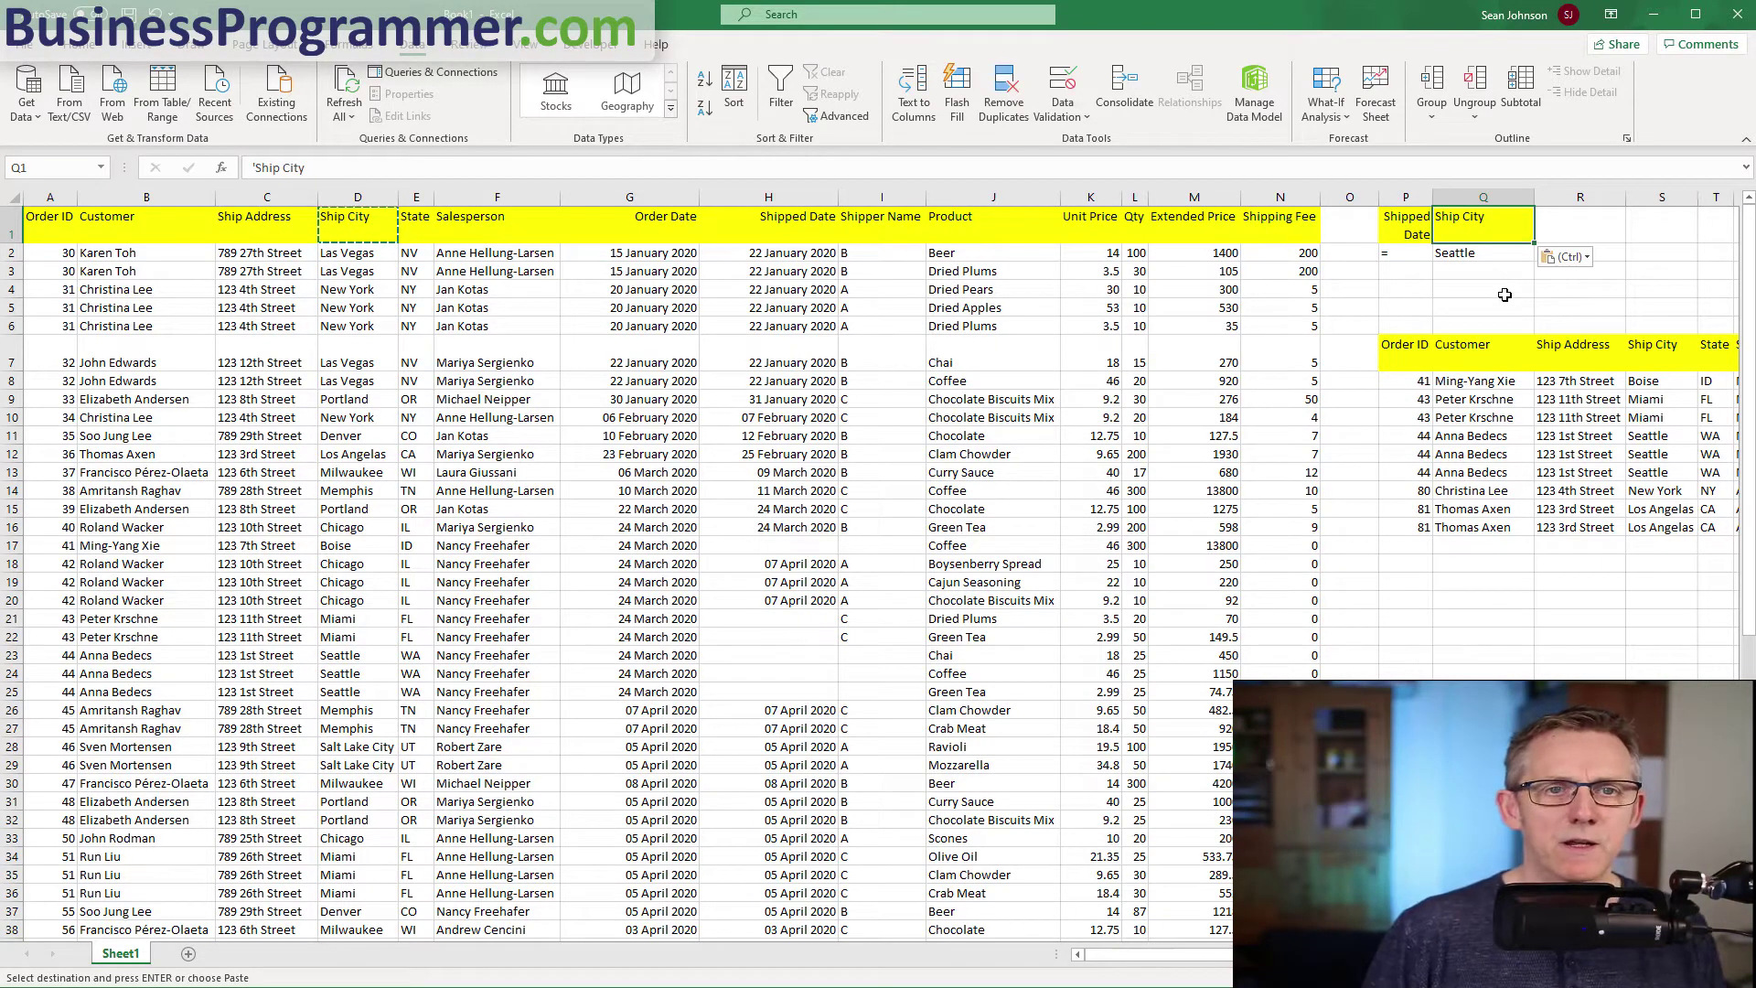
Rerun the advanced filter with the Seattle criterion in P1:Q2, copying the matching records to P7:AC7.
{"action": "left_click", "coordinate": [835, 116]}
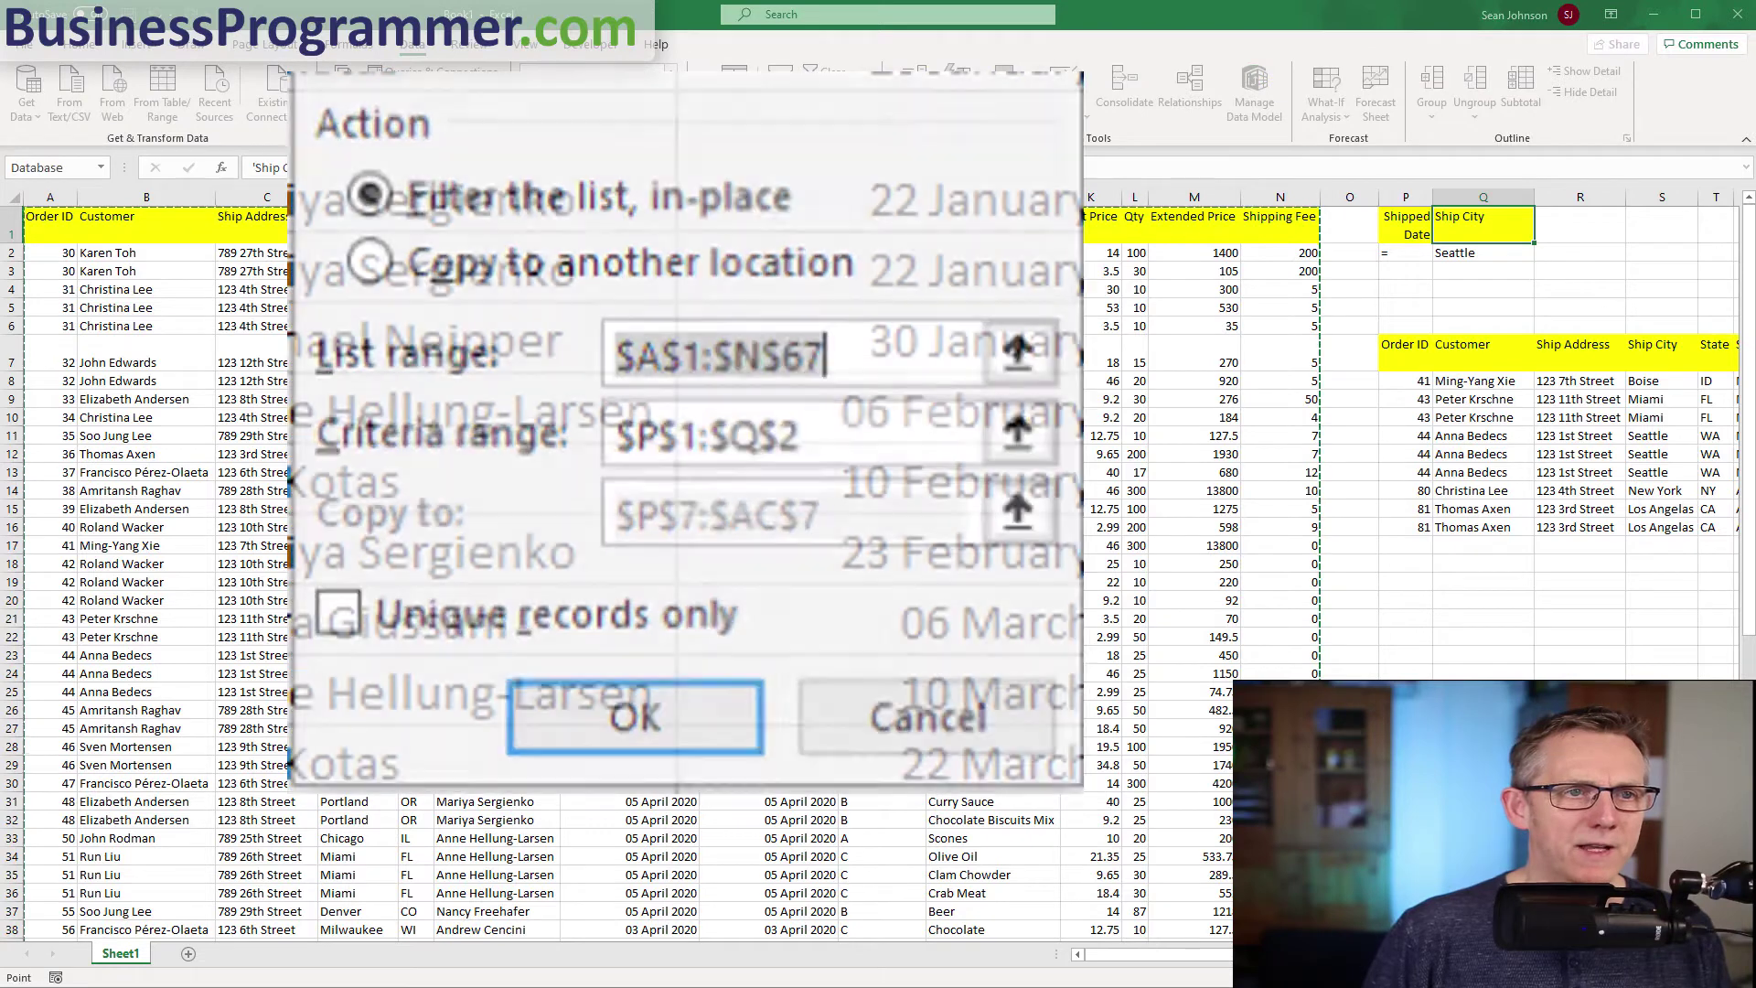
{"action": "left_click", "coordinate": [553, 266]}
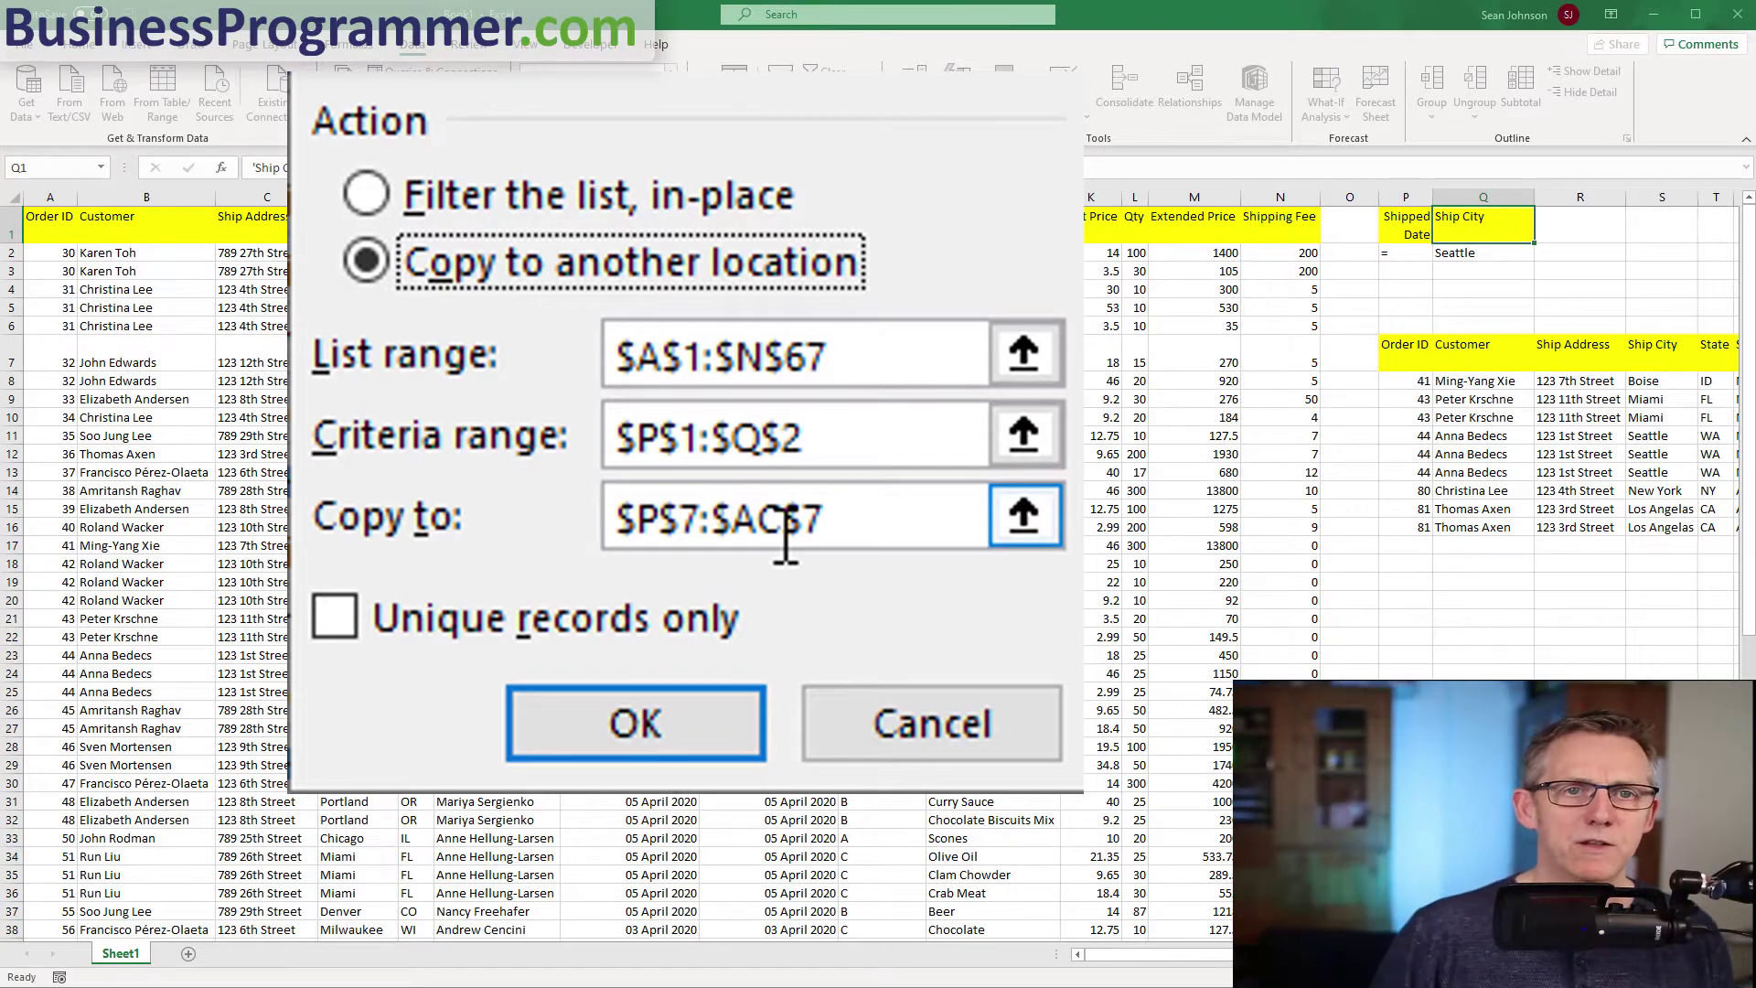
{"action": "left_click", "coordinate": [671, 741]}
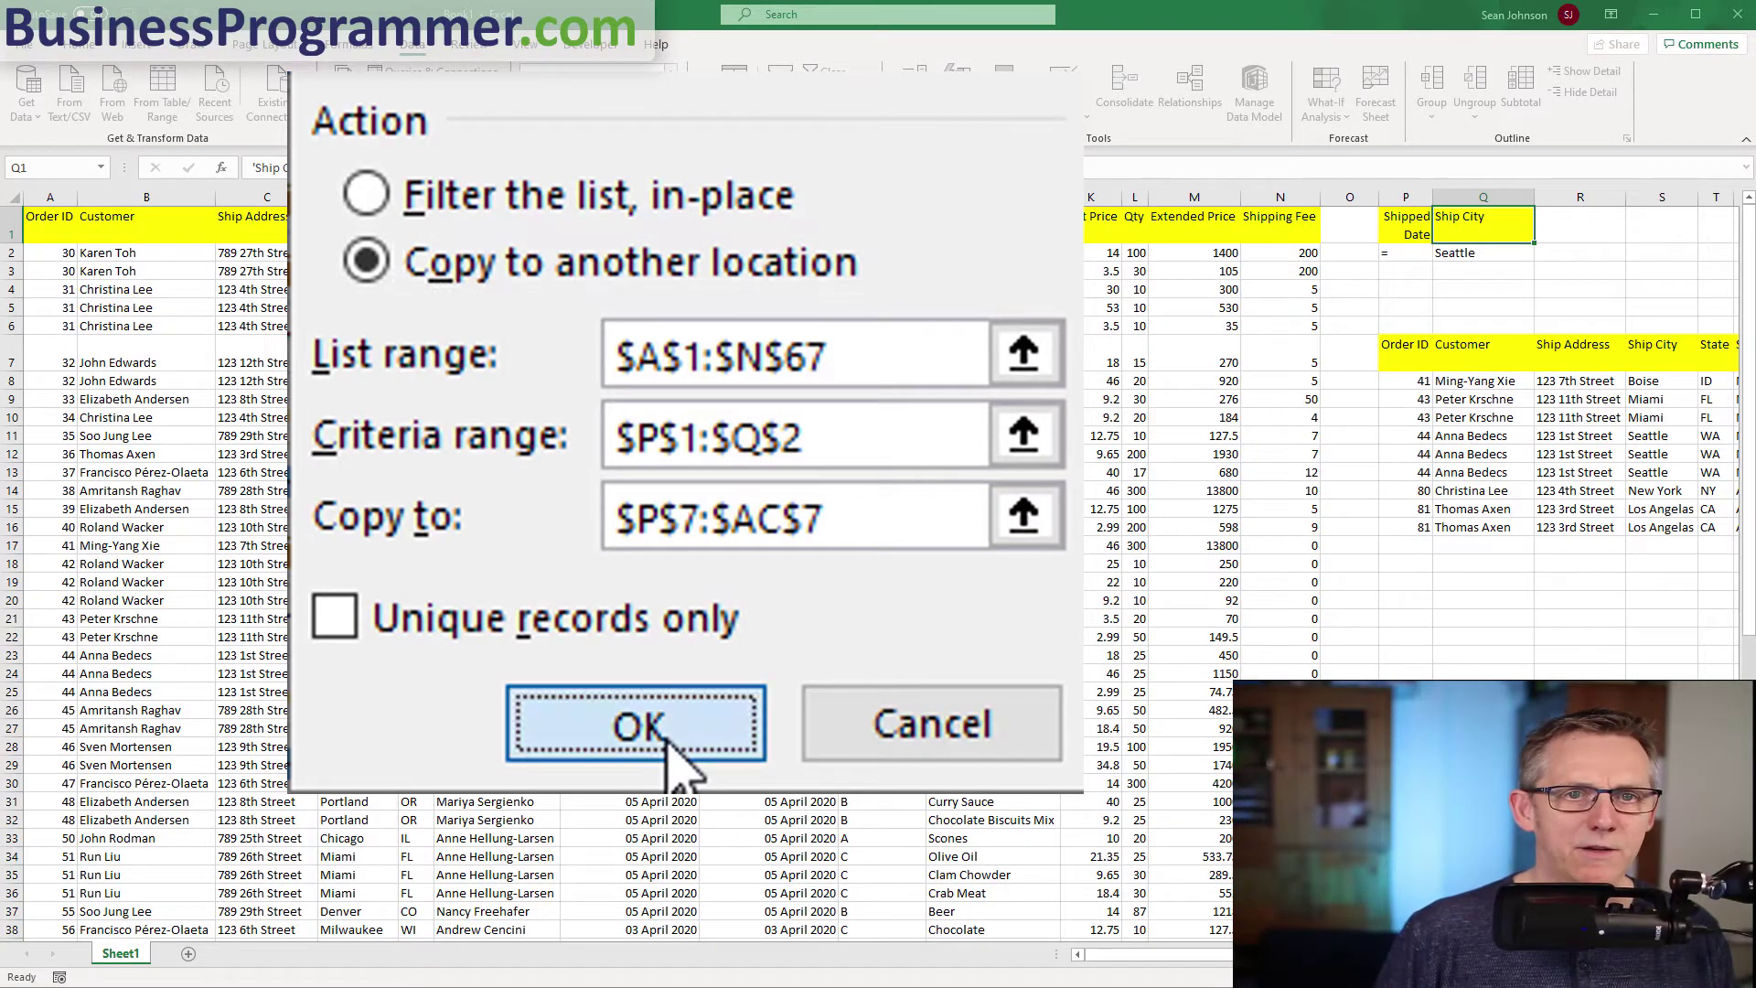
{"action": "scroll", "coordinate": [1139, 443], "scroll_direction": "right", "scroll_amount": 6}
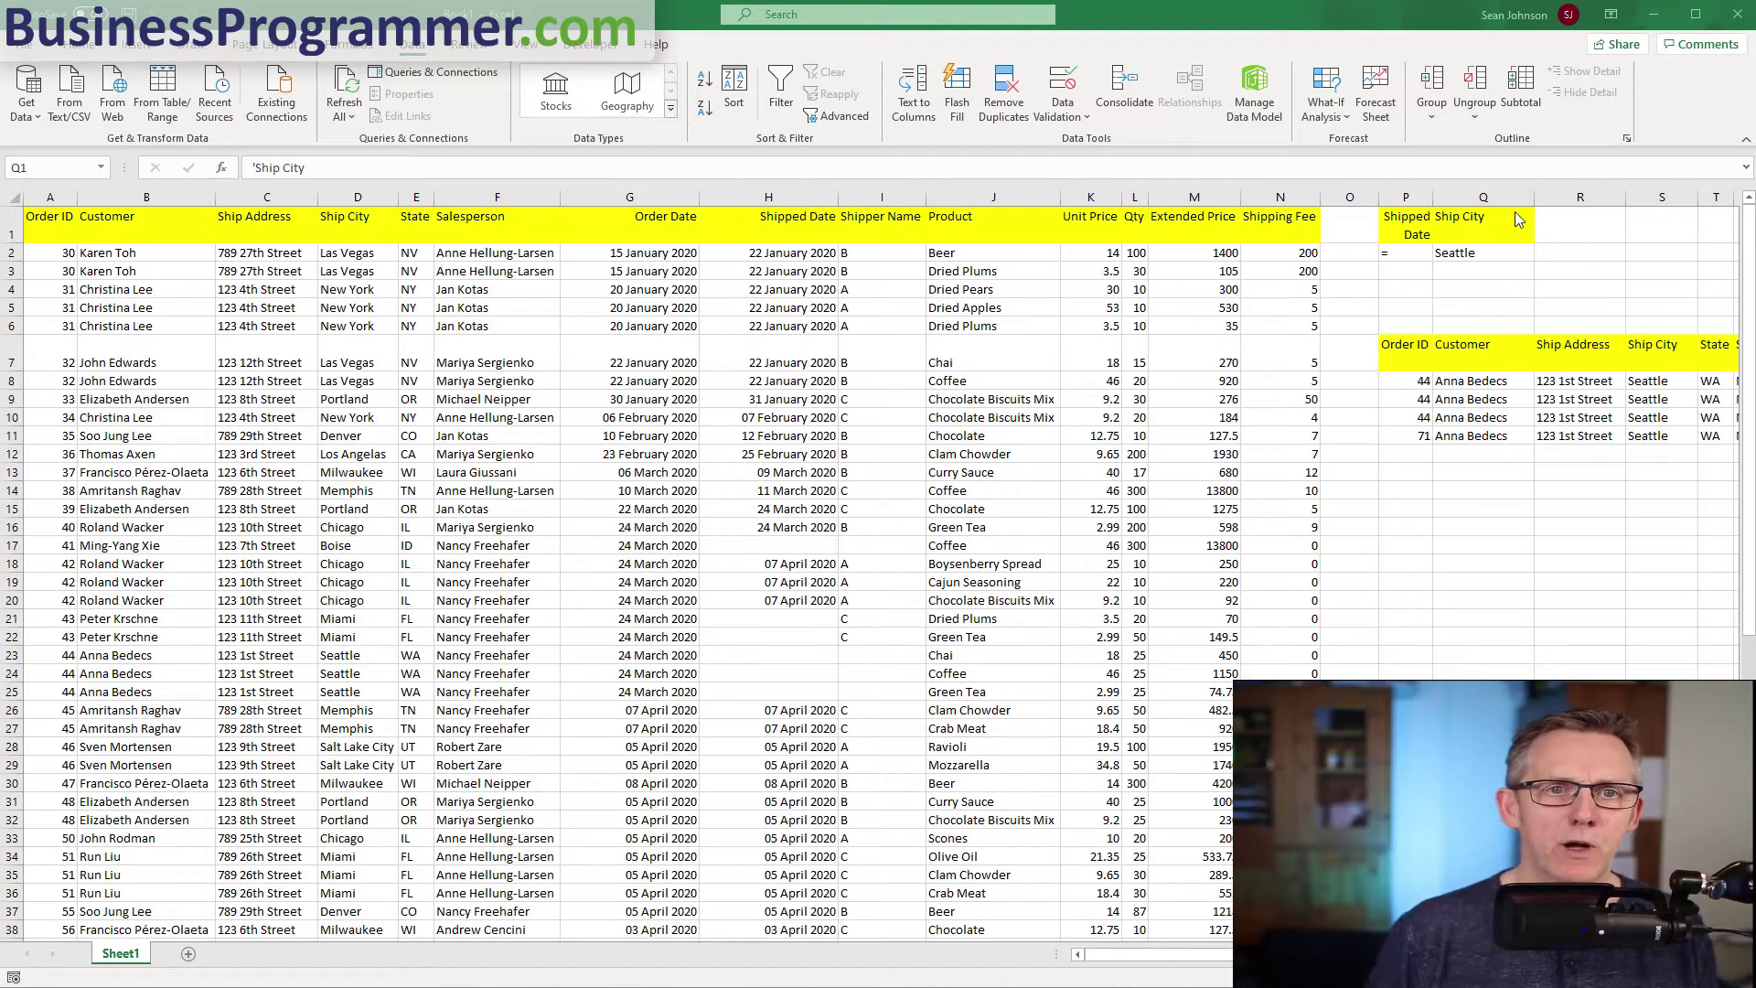
Add a second criteria row with Chicago in Q3 and the blank-date criterion = copied from P2 into P3.
{"action": "key", "text": "Down"}
{"action": "key", "text": "Down"}
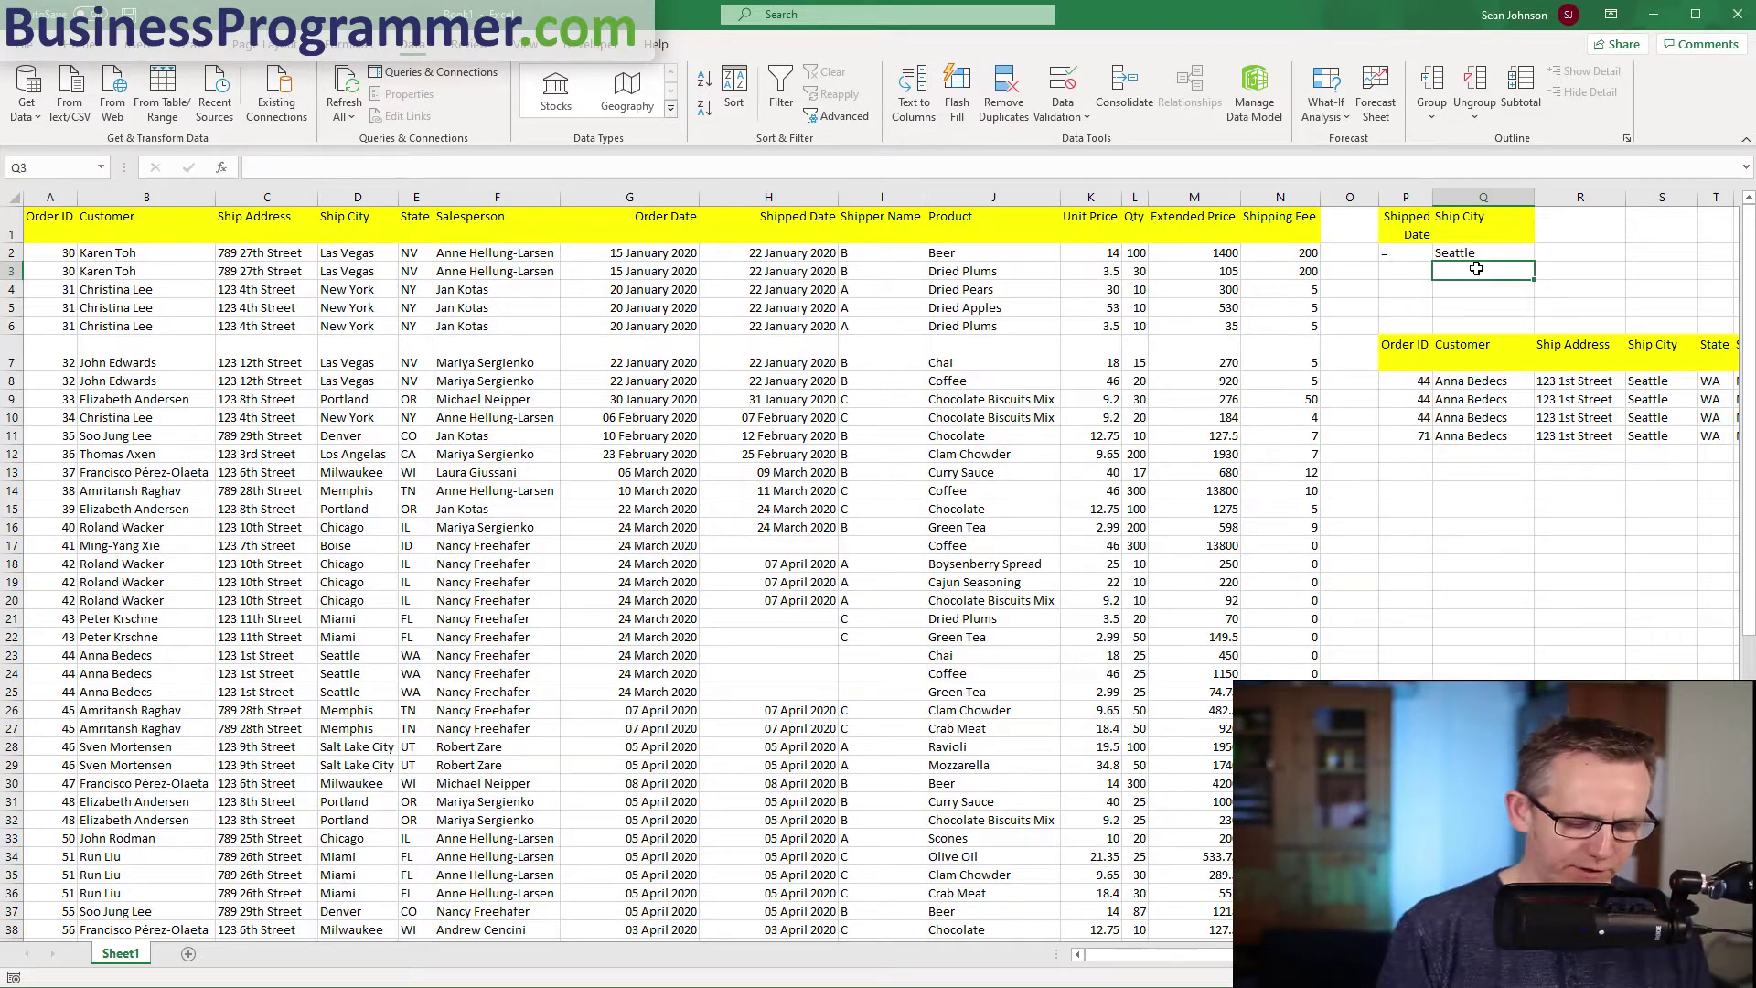
{"action": "type", "text": "Chicago"}
{"action": "key", "text": "Return"}
{"action": "left_click", "coordinate": [1392, 254]}
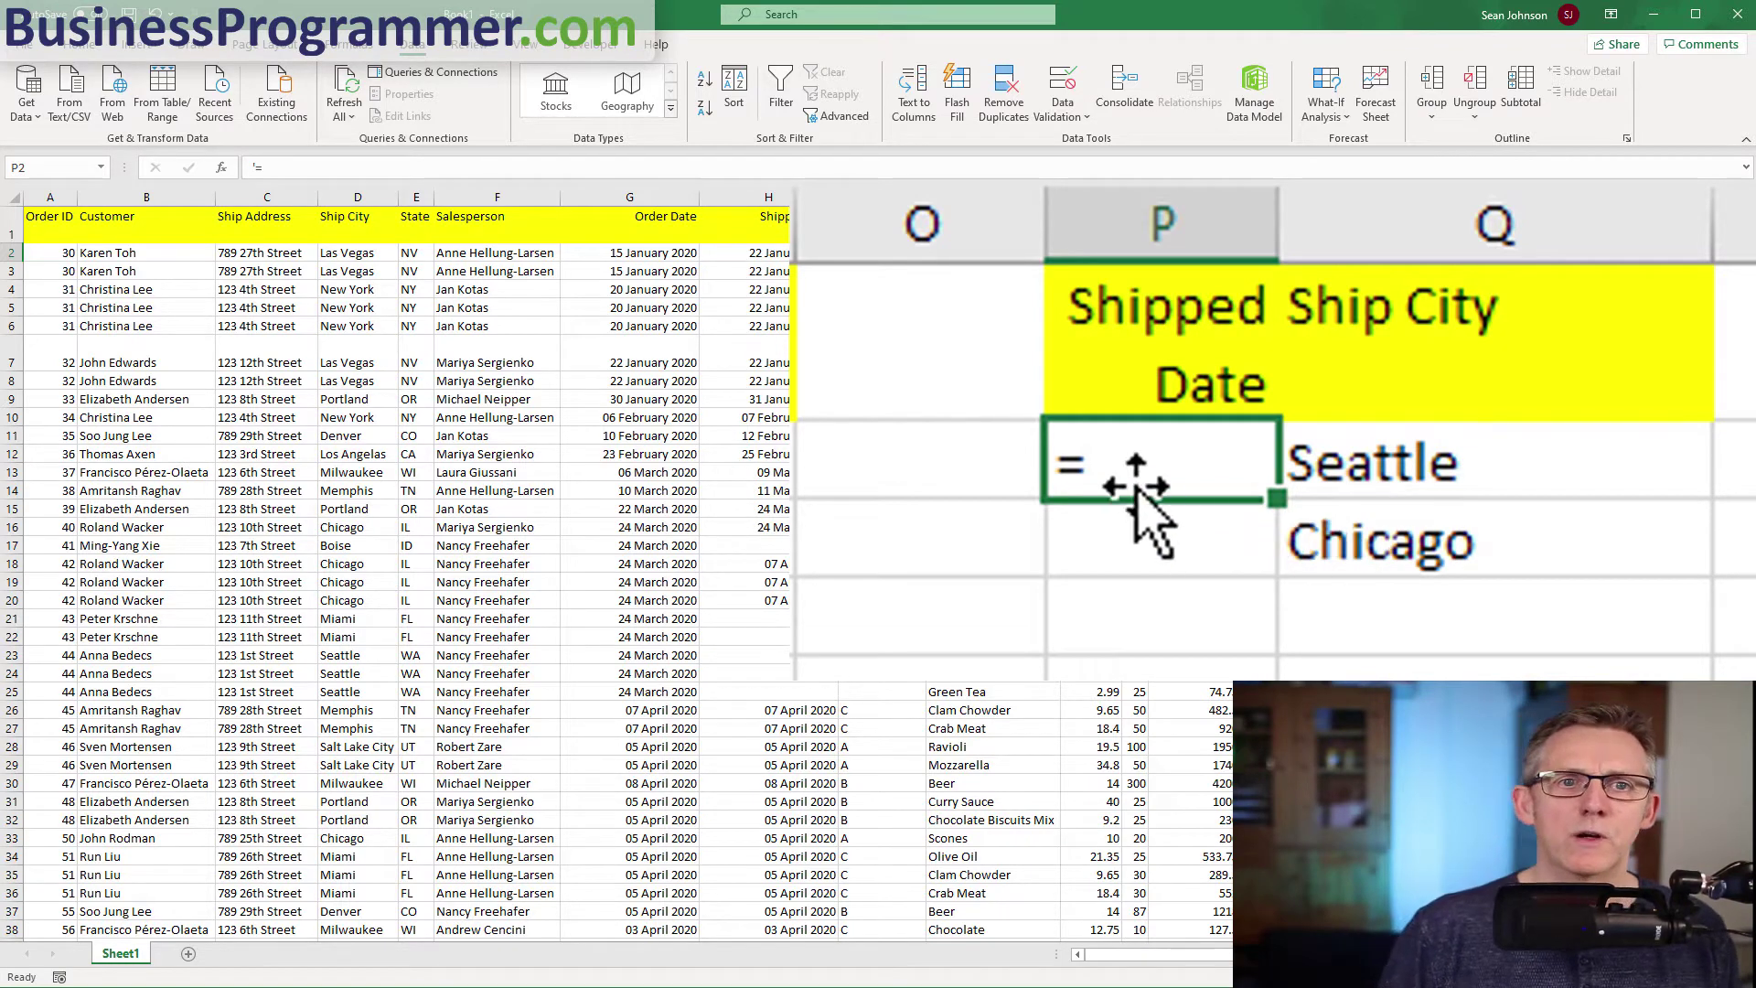
{"action": "key", "text": "ctrl+c"}
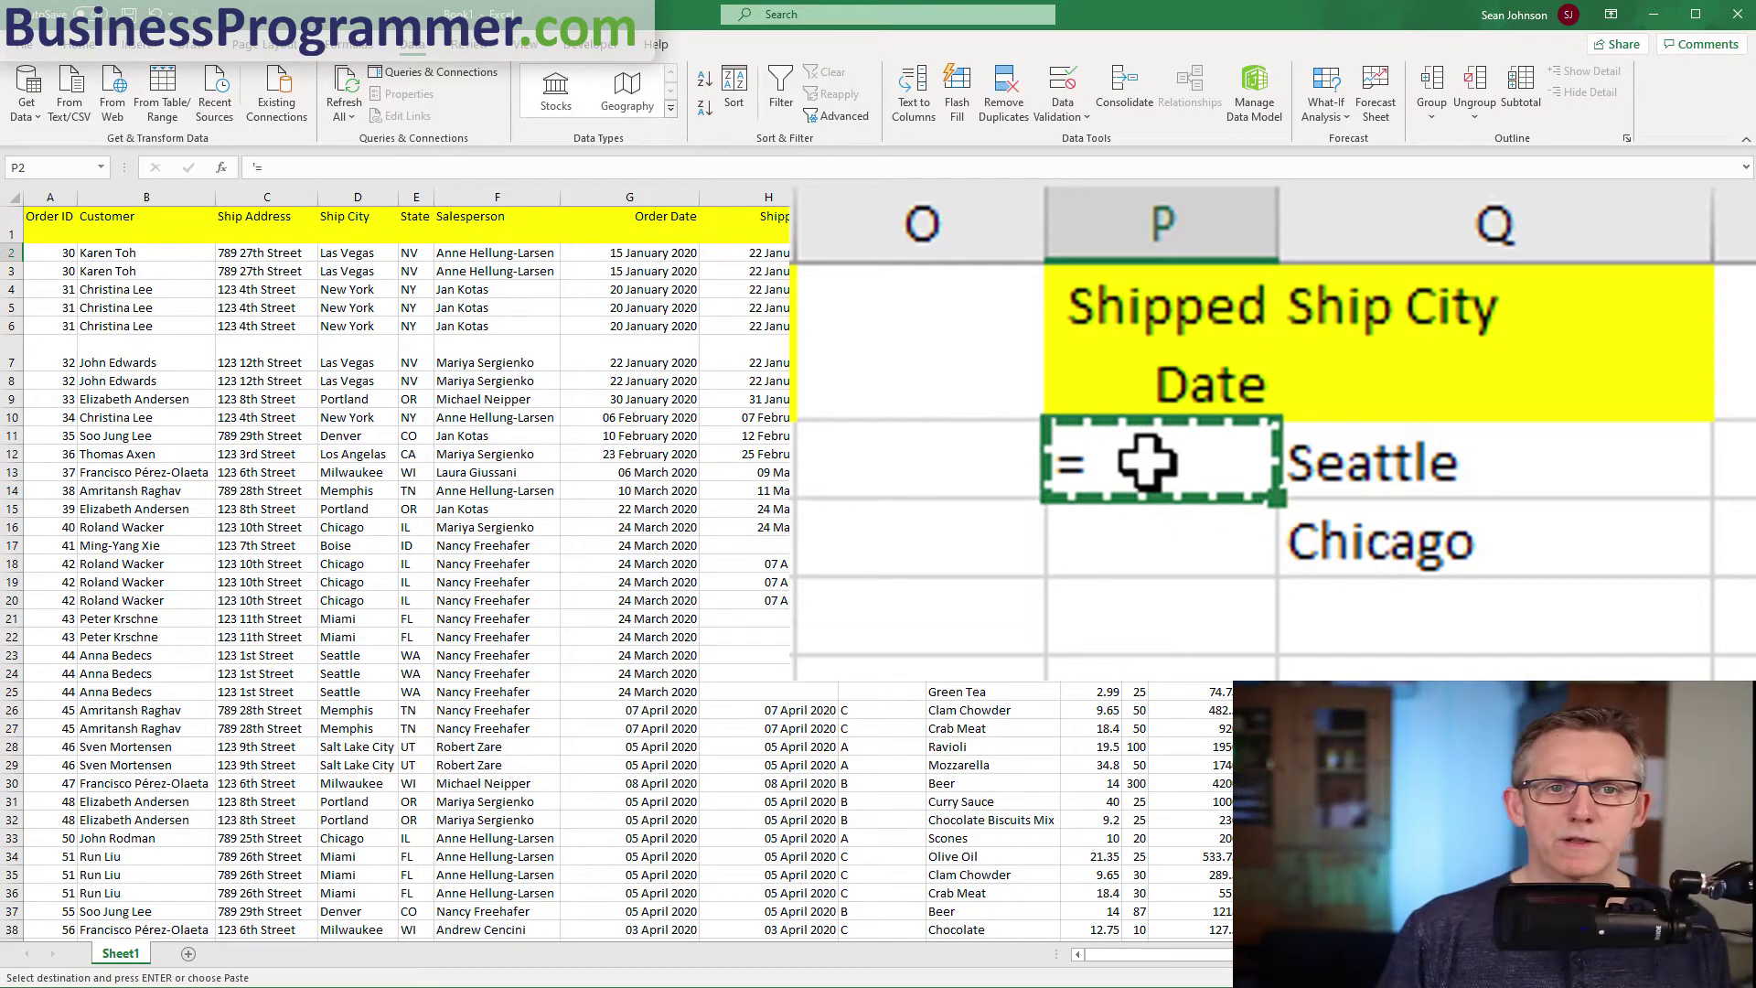
{"action": "key", "text": "Down"}
{"action": "key", "text": "Return"}
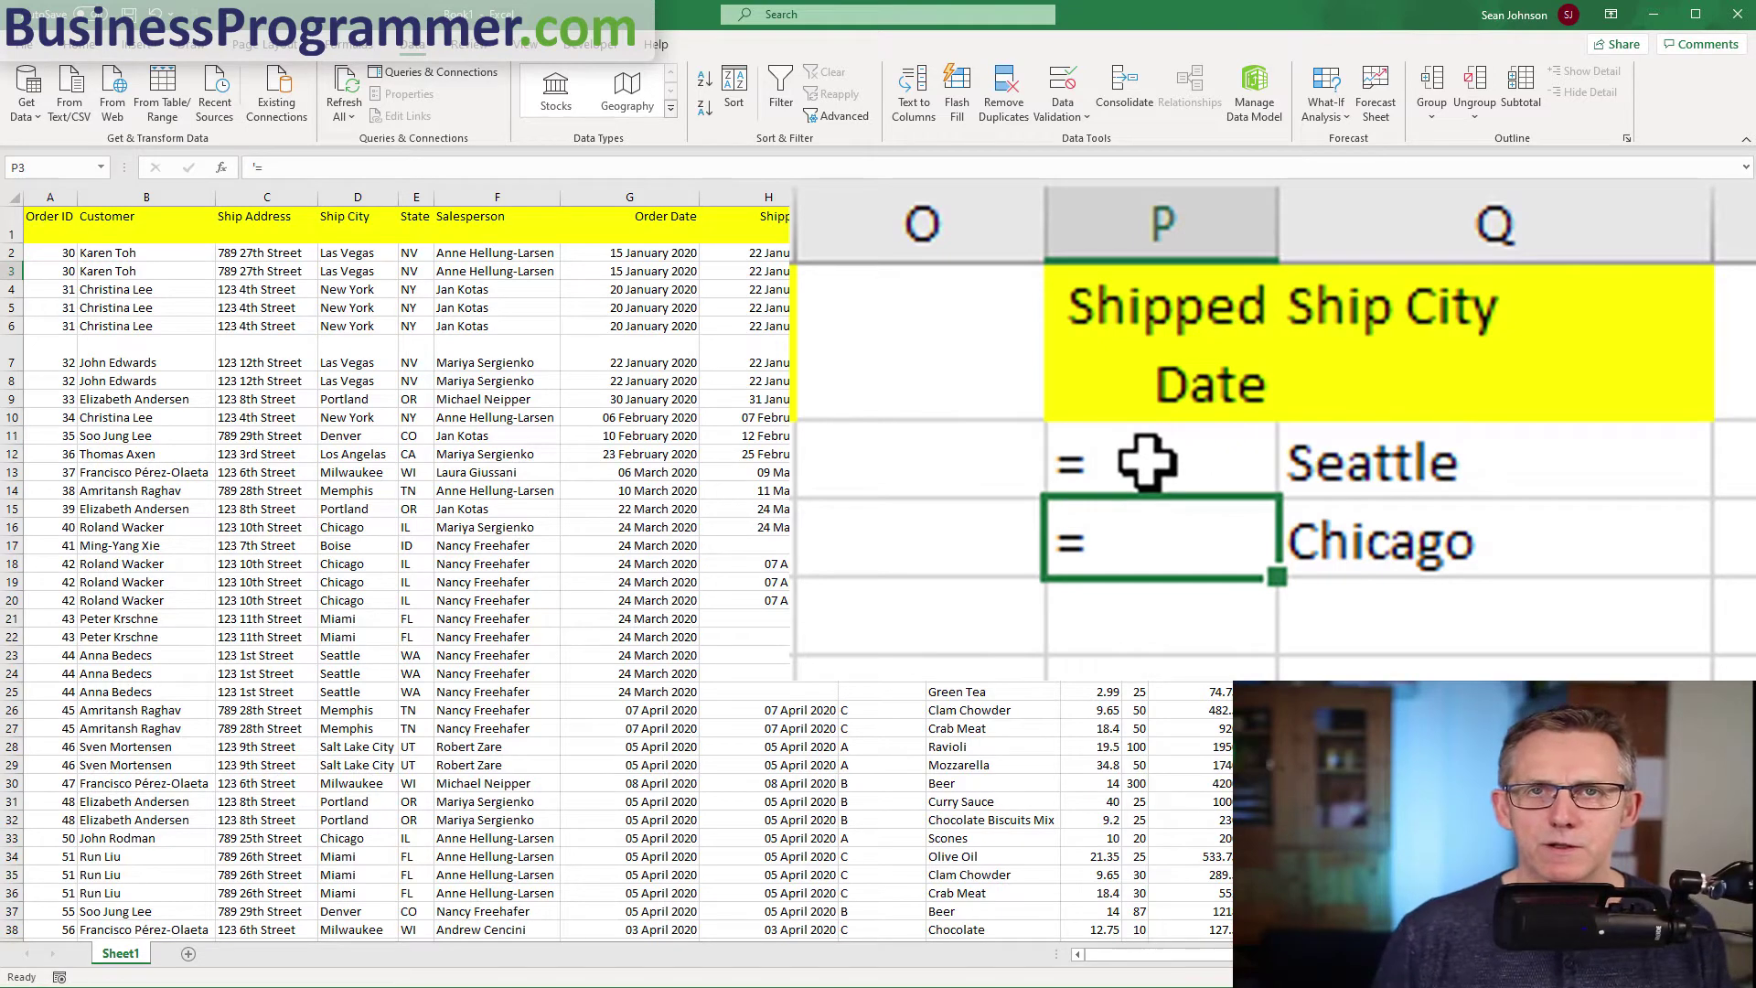
{"action": "left_click", "coordinate": [1579, 270]}
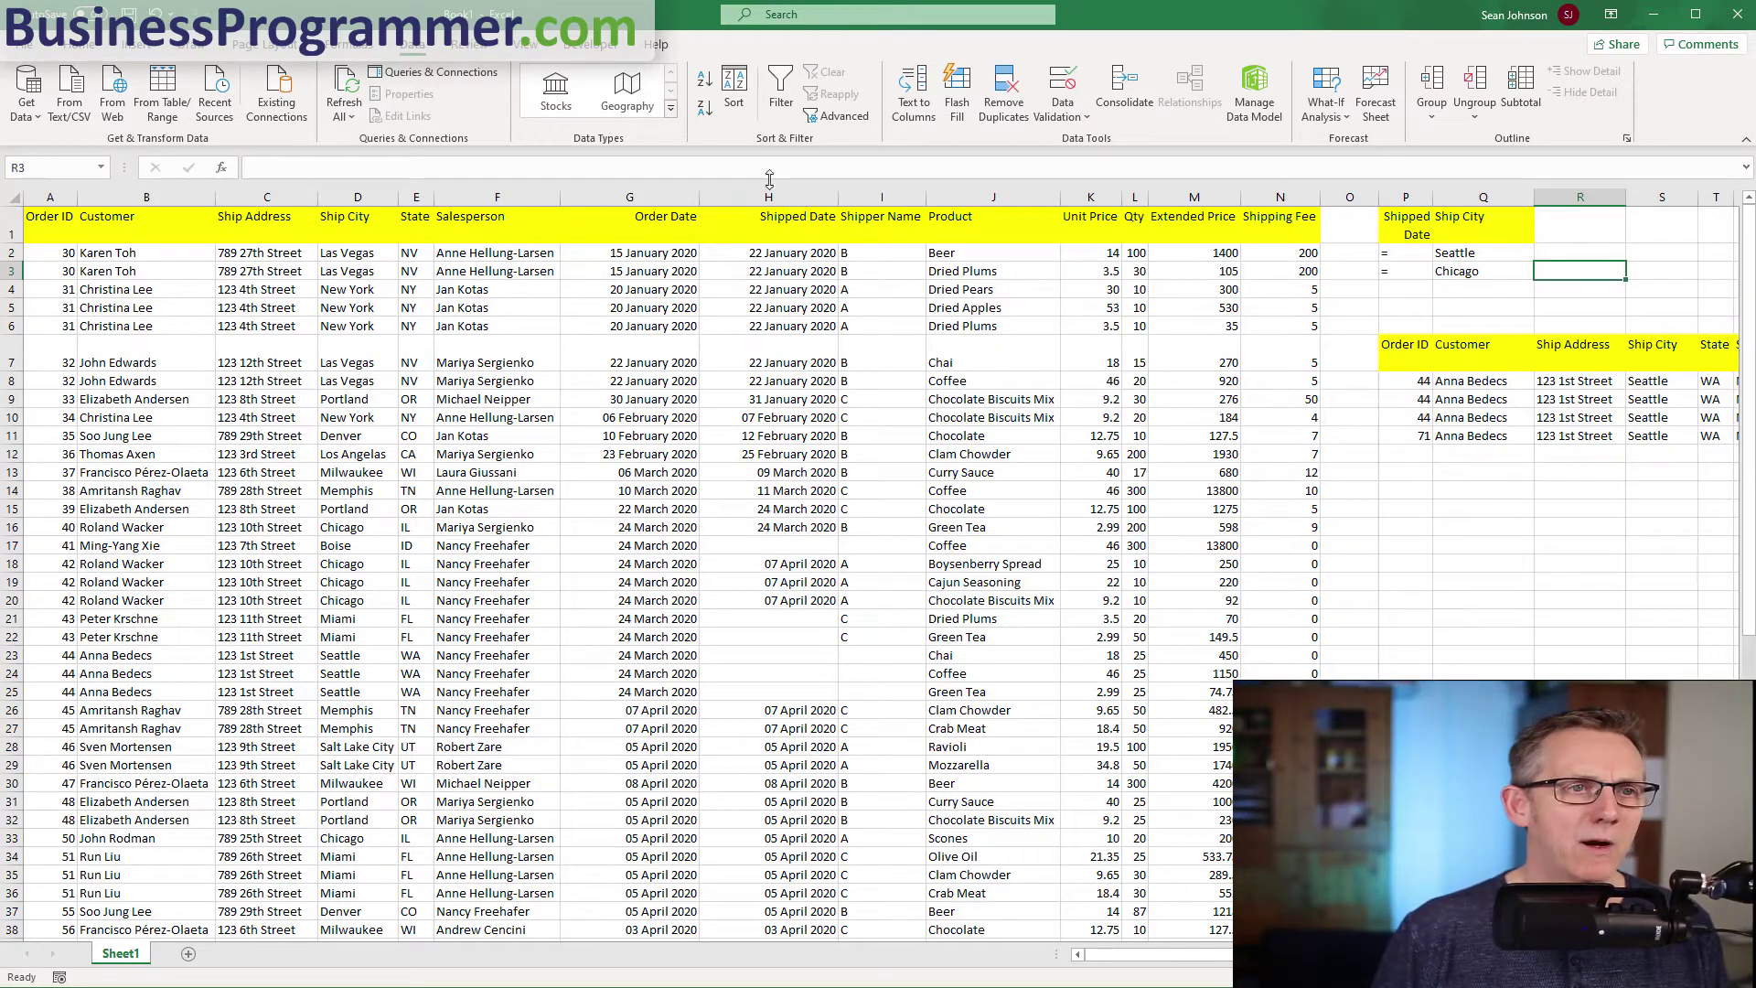
Run the advanced filter copying to P7:AC7, with the criteria range expanded to P1:Q3 to include both cities.
{"action": "left_click", "coordinate": [834, 115]}
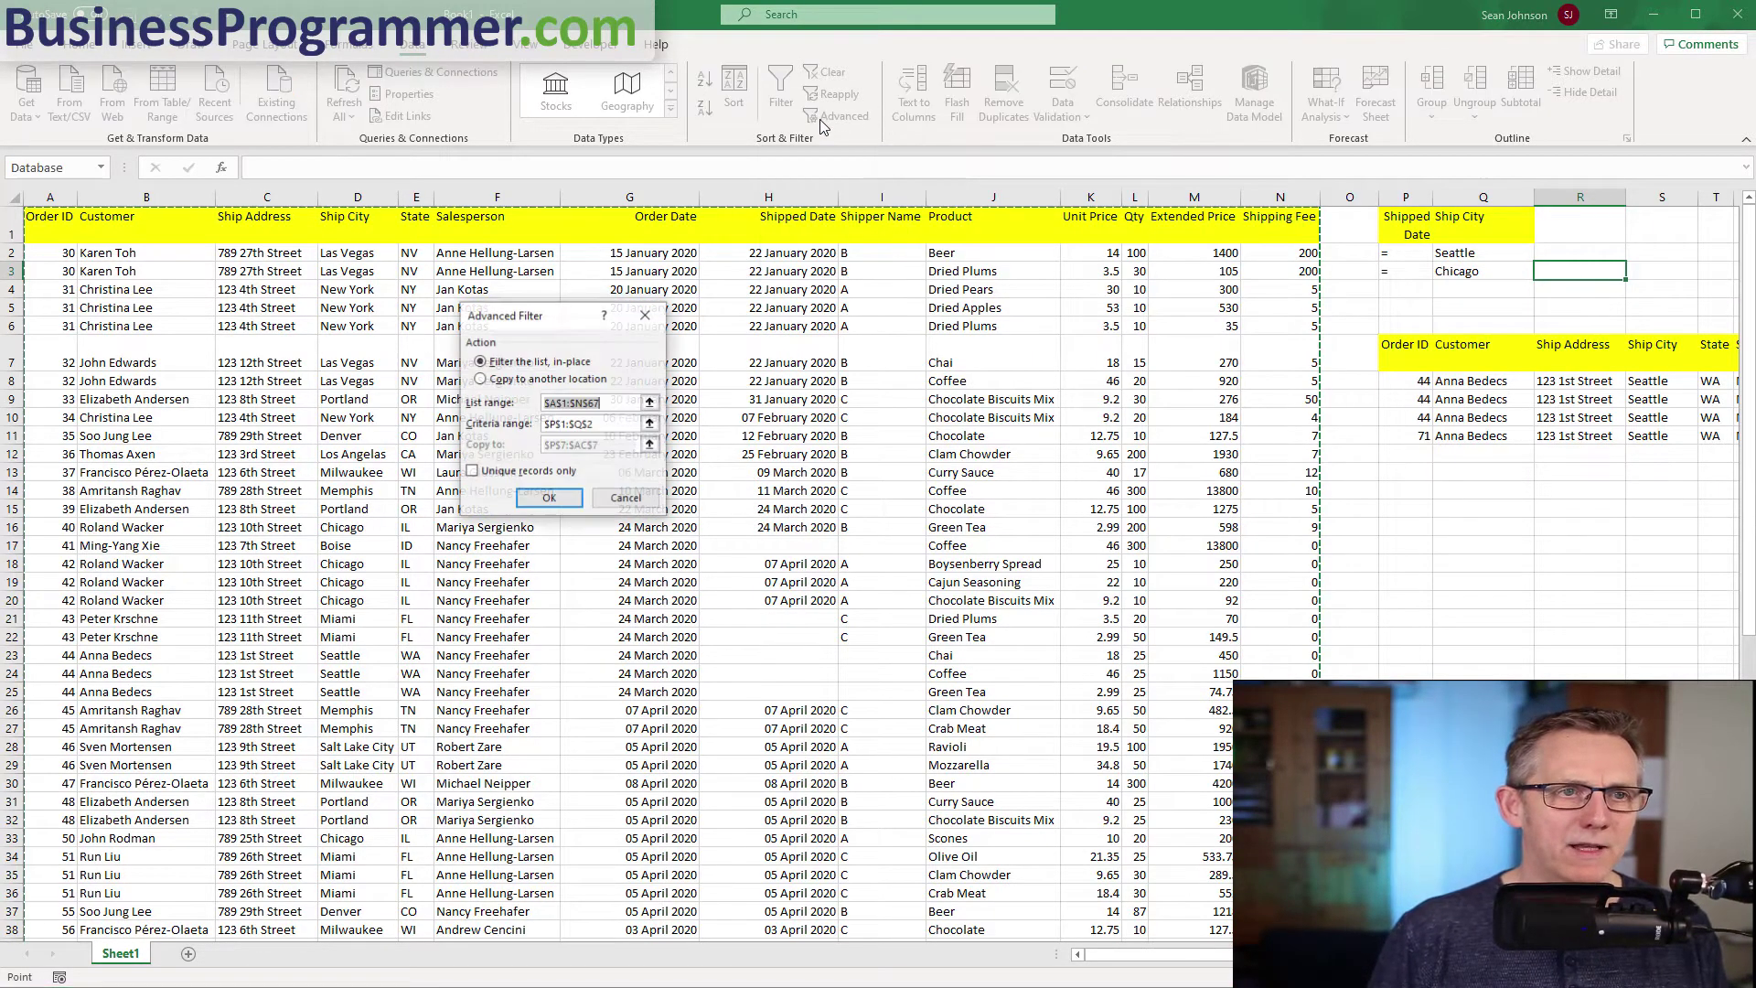
{"action": "left_click", "coordinate": [462, 377]}
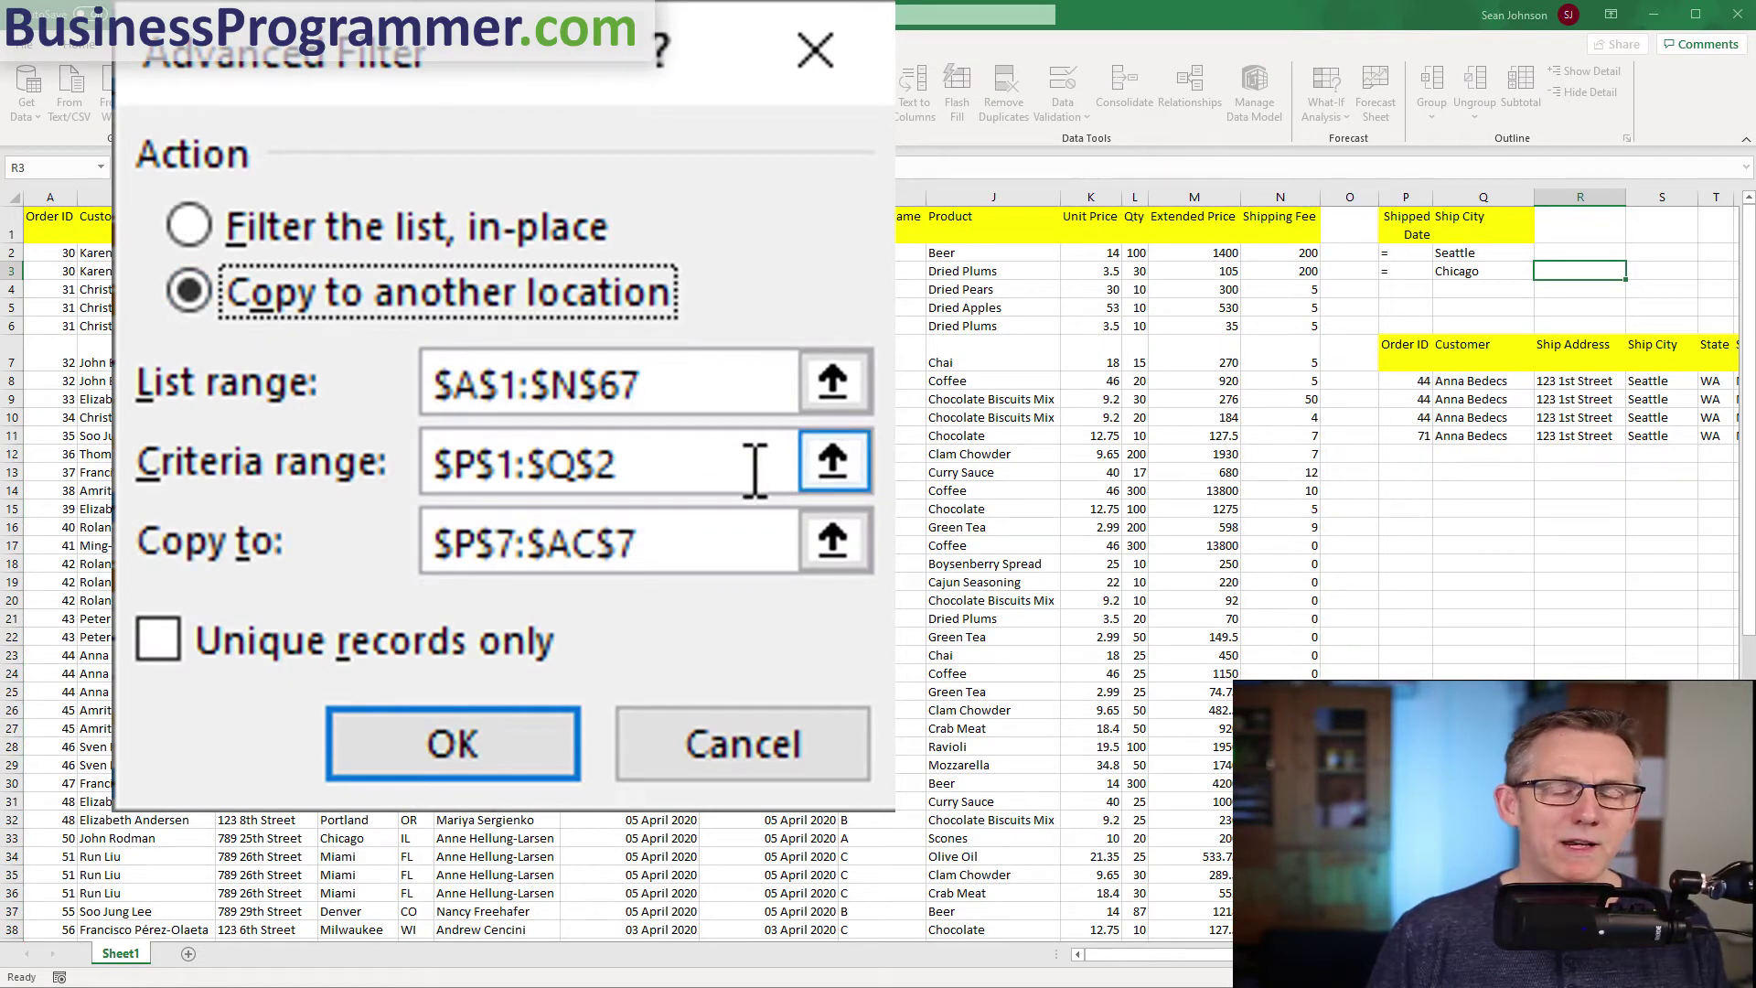
{"action": "left_click", "coordinate": [650, 463]}
{"action": "left_click", "coordinate": [489, 544]}
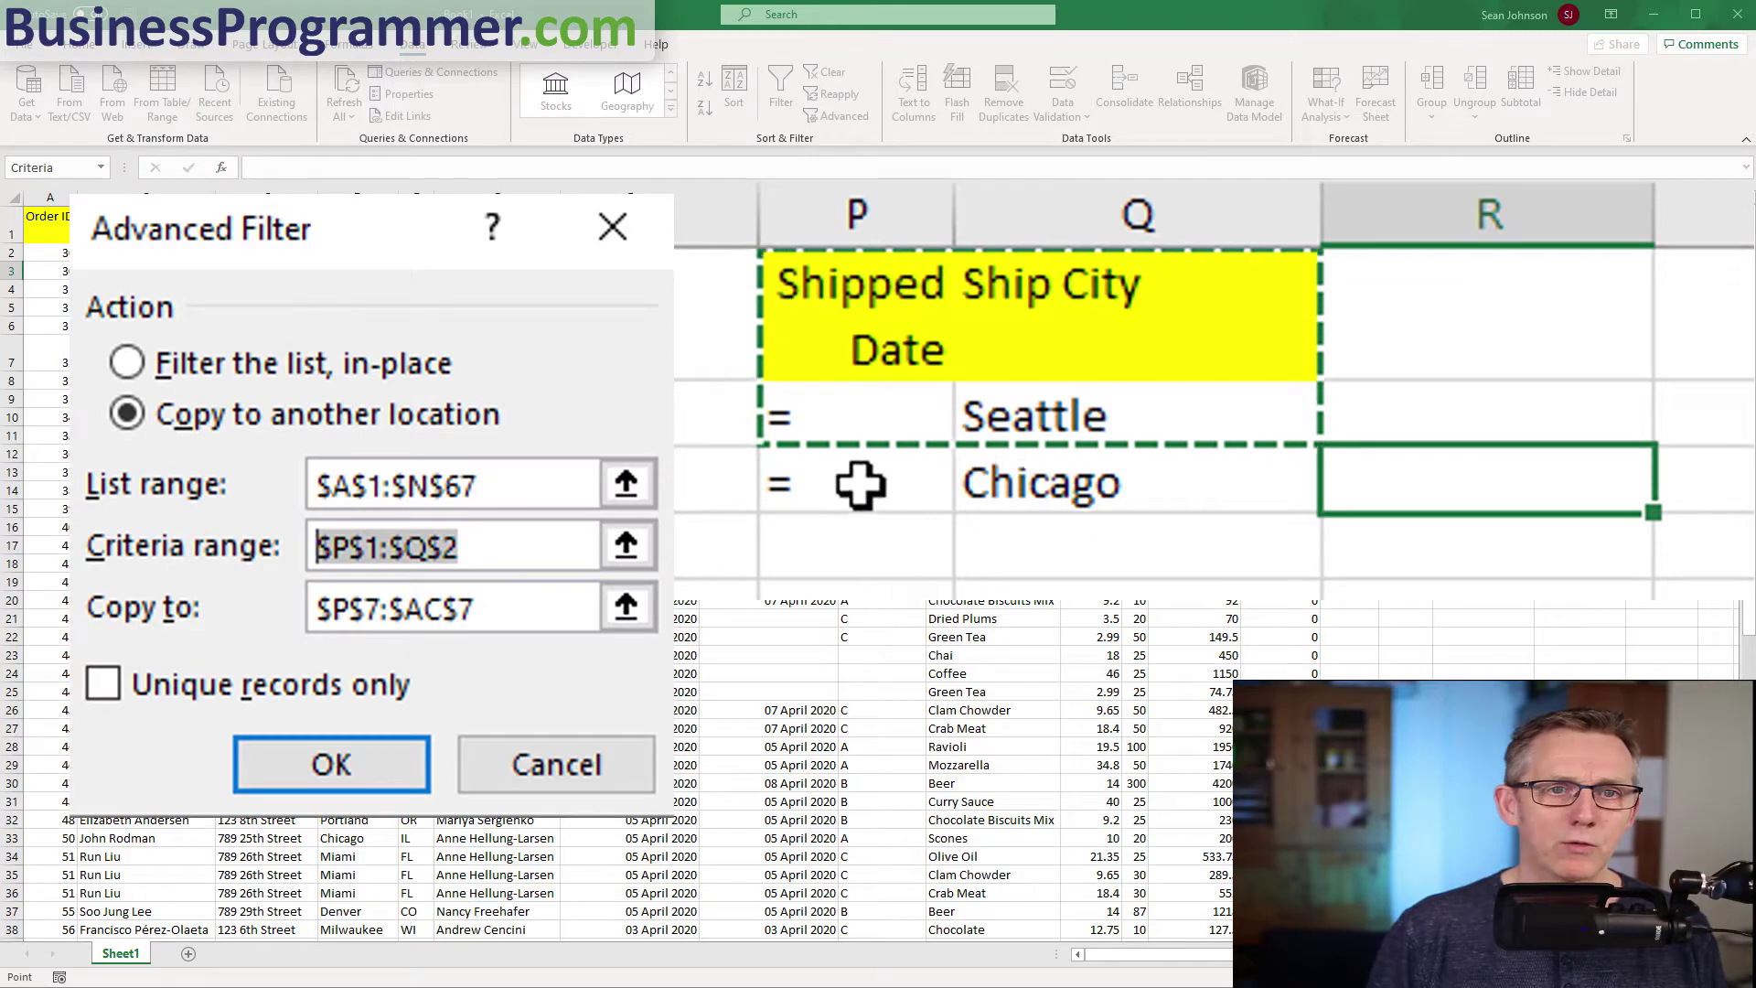
{"action": "left_click_drag", "start_coordinate": [799, 333], "coordinate": [1093, 471]}
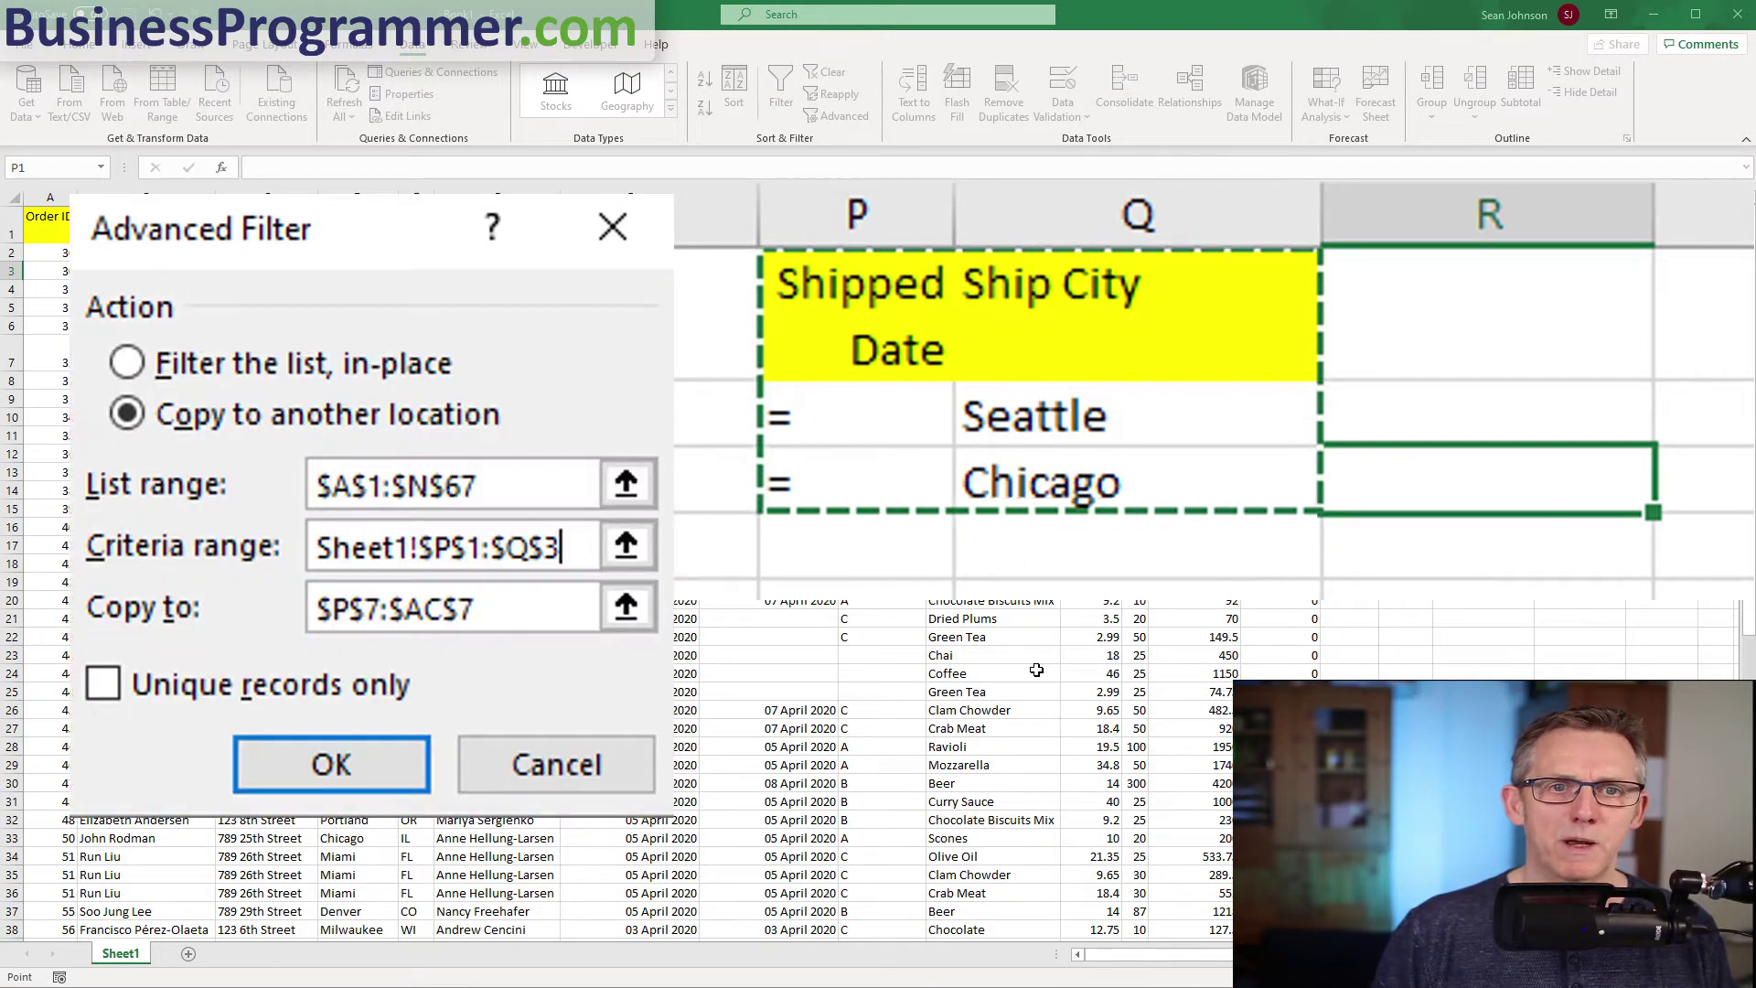
{"action": "left_click", "coordinate": [368, 760]}
{"action": "scroll", "coordinate": [367, 760], "scroll_direction": "right", "scroll_amount": 3}
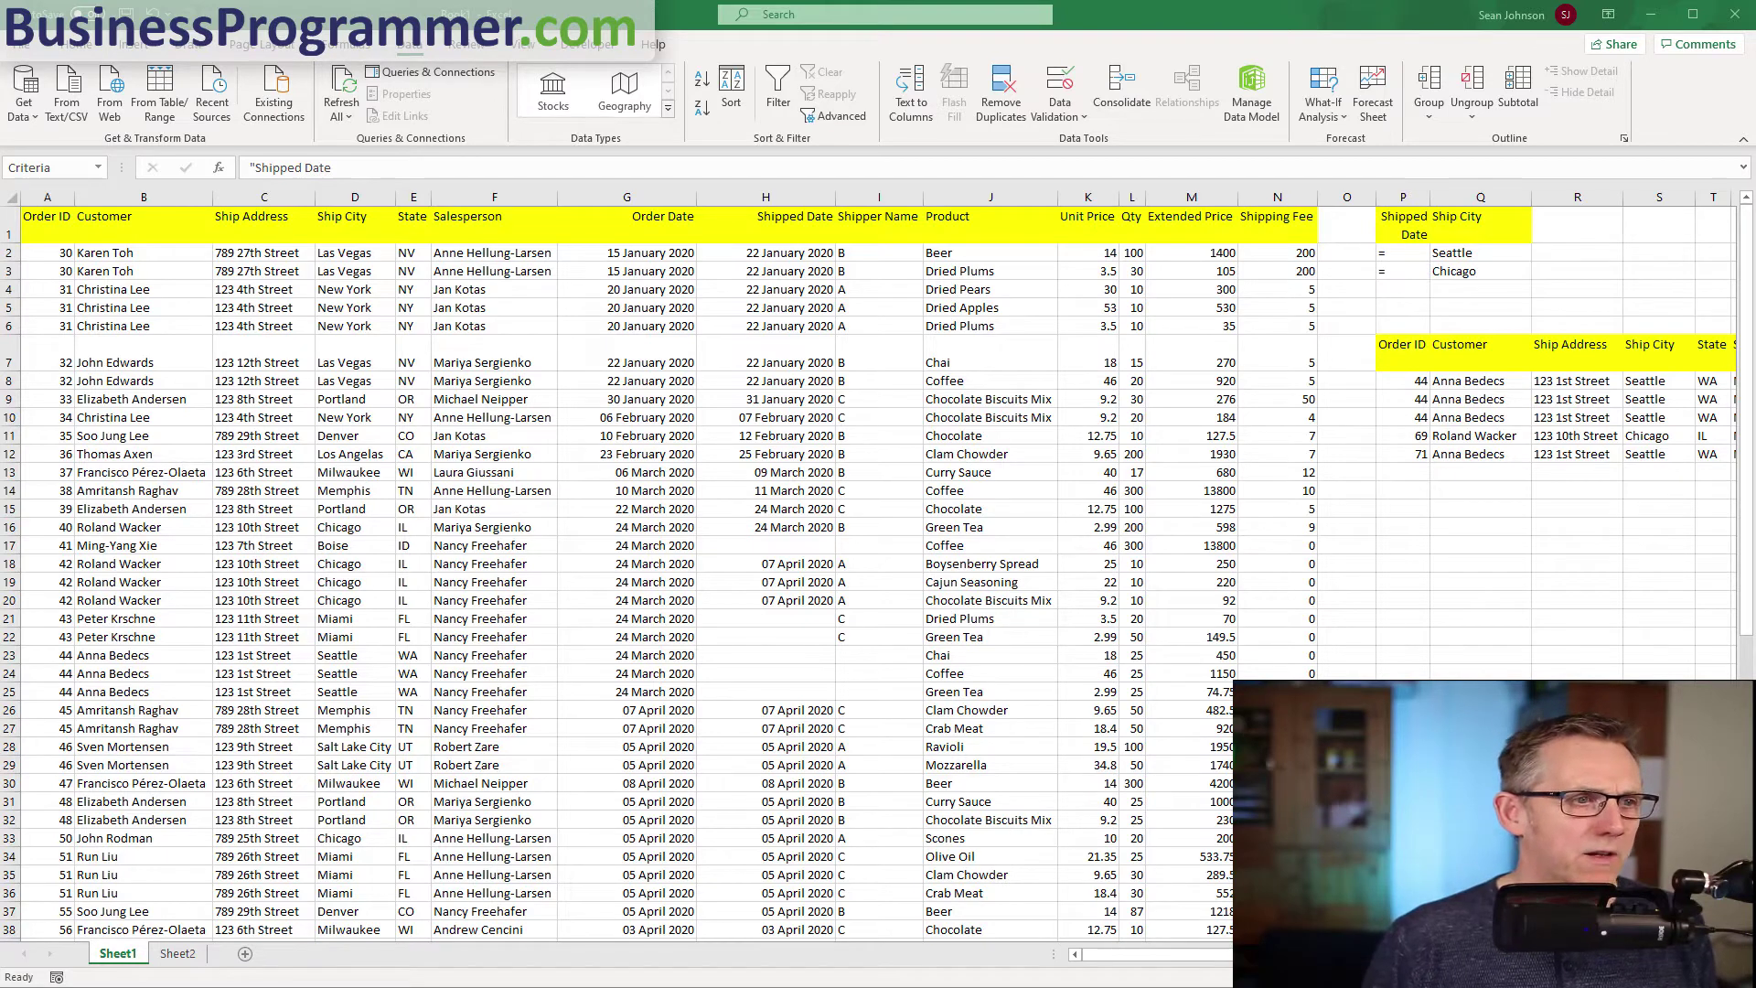
Copy the Order Date header from G1 of the order list into cell A1 of Sheet2.
{"action": "key", "text": "Return"}
{"action": "left_click", "coordinate": [42, 221]}
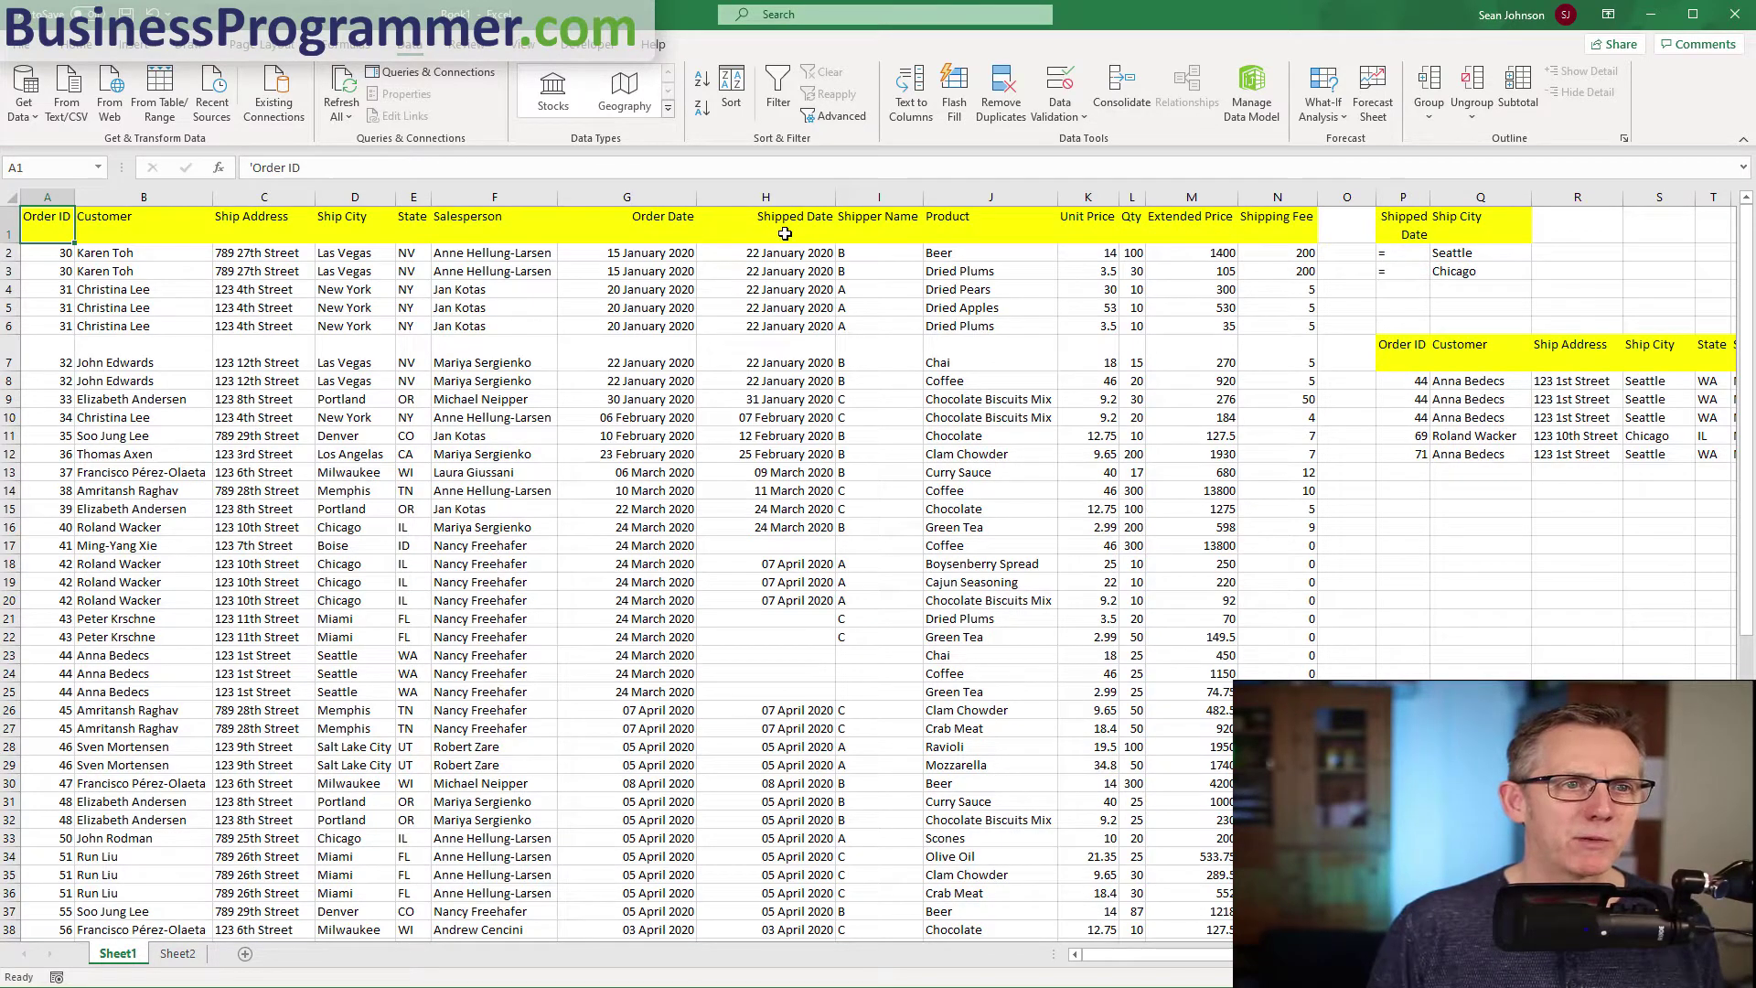
{"action": "left_click", "coordinate": [673, 219]}
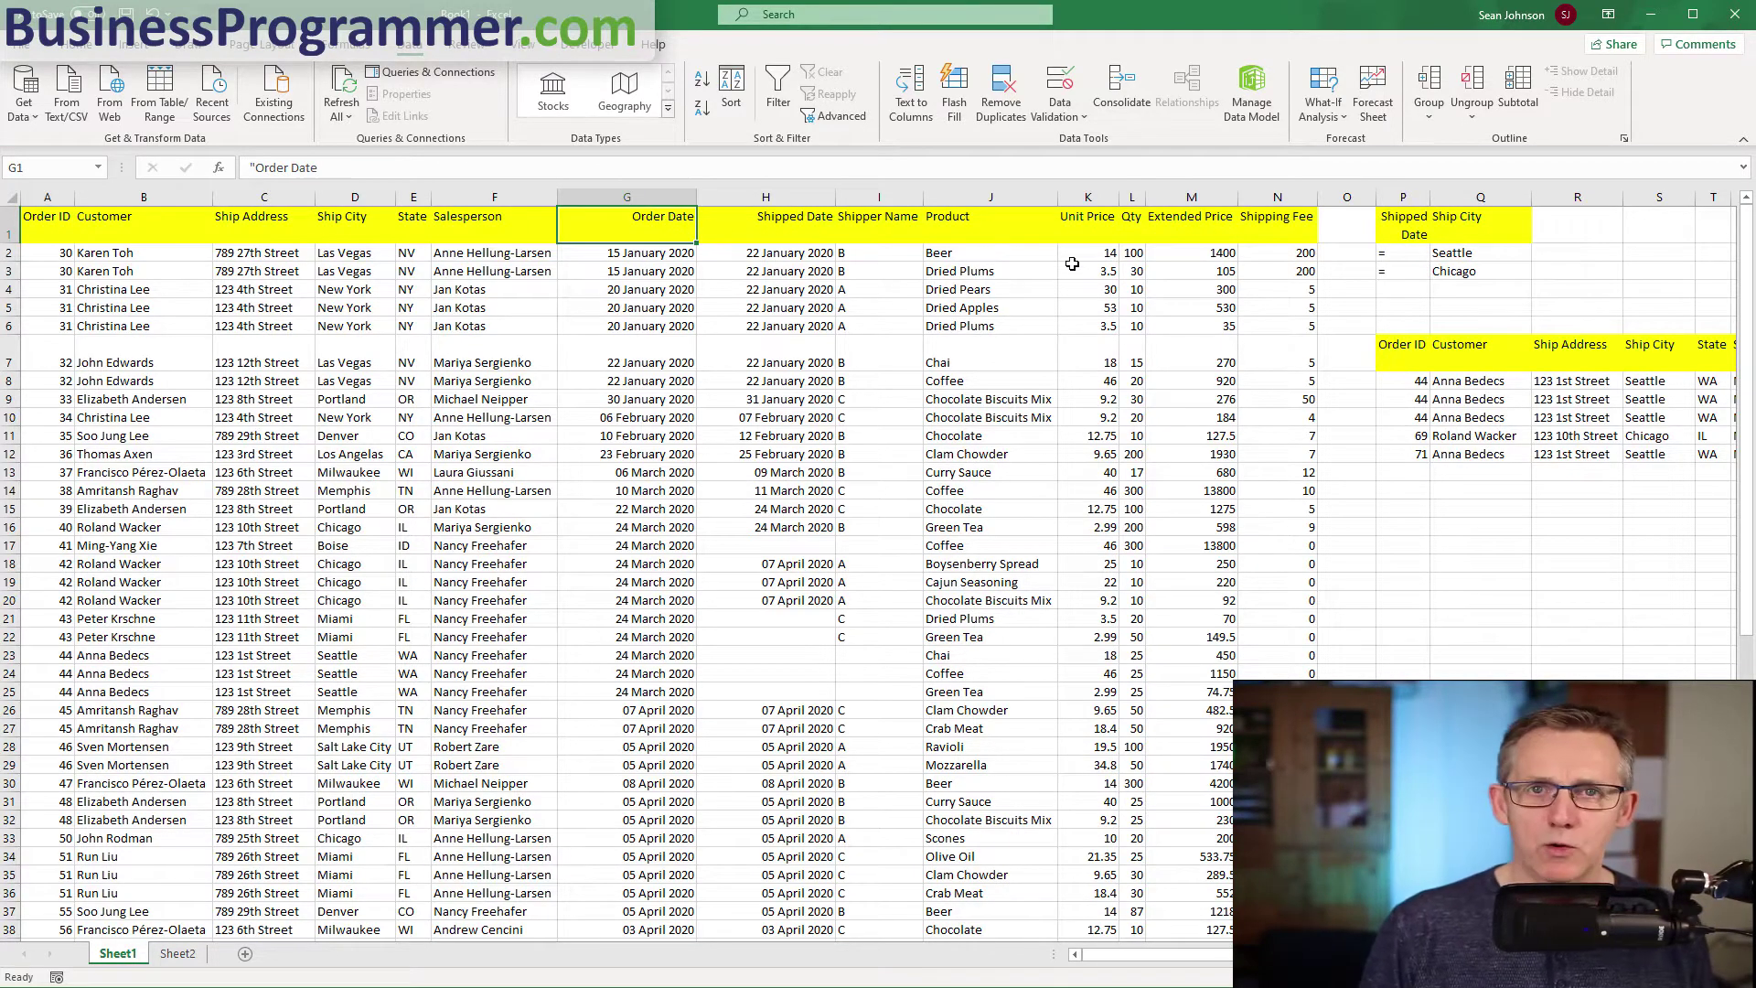
{"action": "key", "text": "ctrl+c"}
{"action": "left_click", "coordinate": [180, 953]}
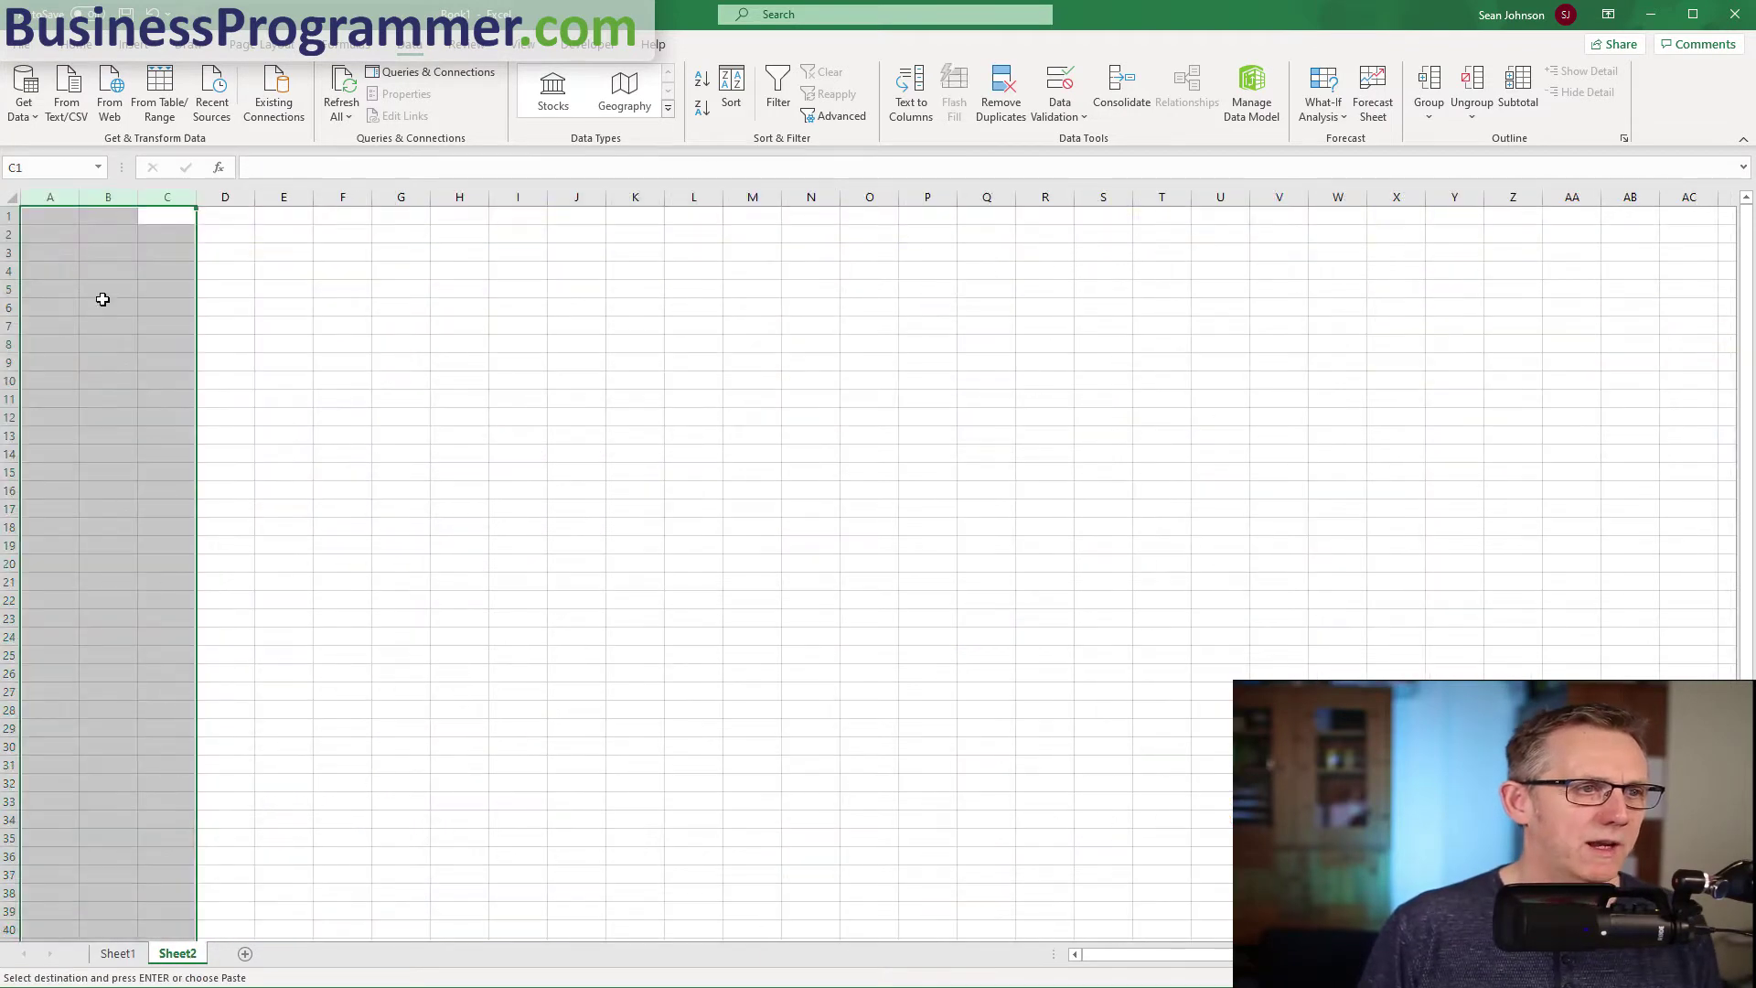
{"action": "left_click", "coordinate": [54, 215]}
{"action": "key", "text": "ctrl+v"}
Copy the Customer, Ship Address and Ship City headers from Sheet1 into A4:C4 of Sheet2.
{"action": "left_click", "coordinate": [117, 953]}
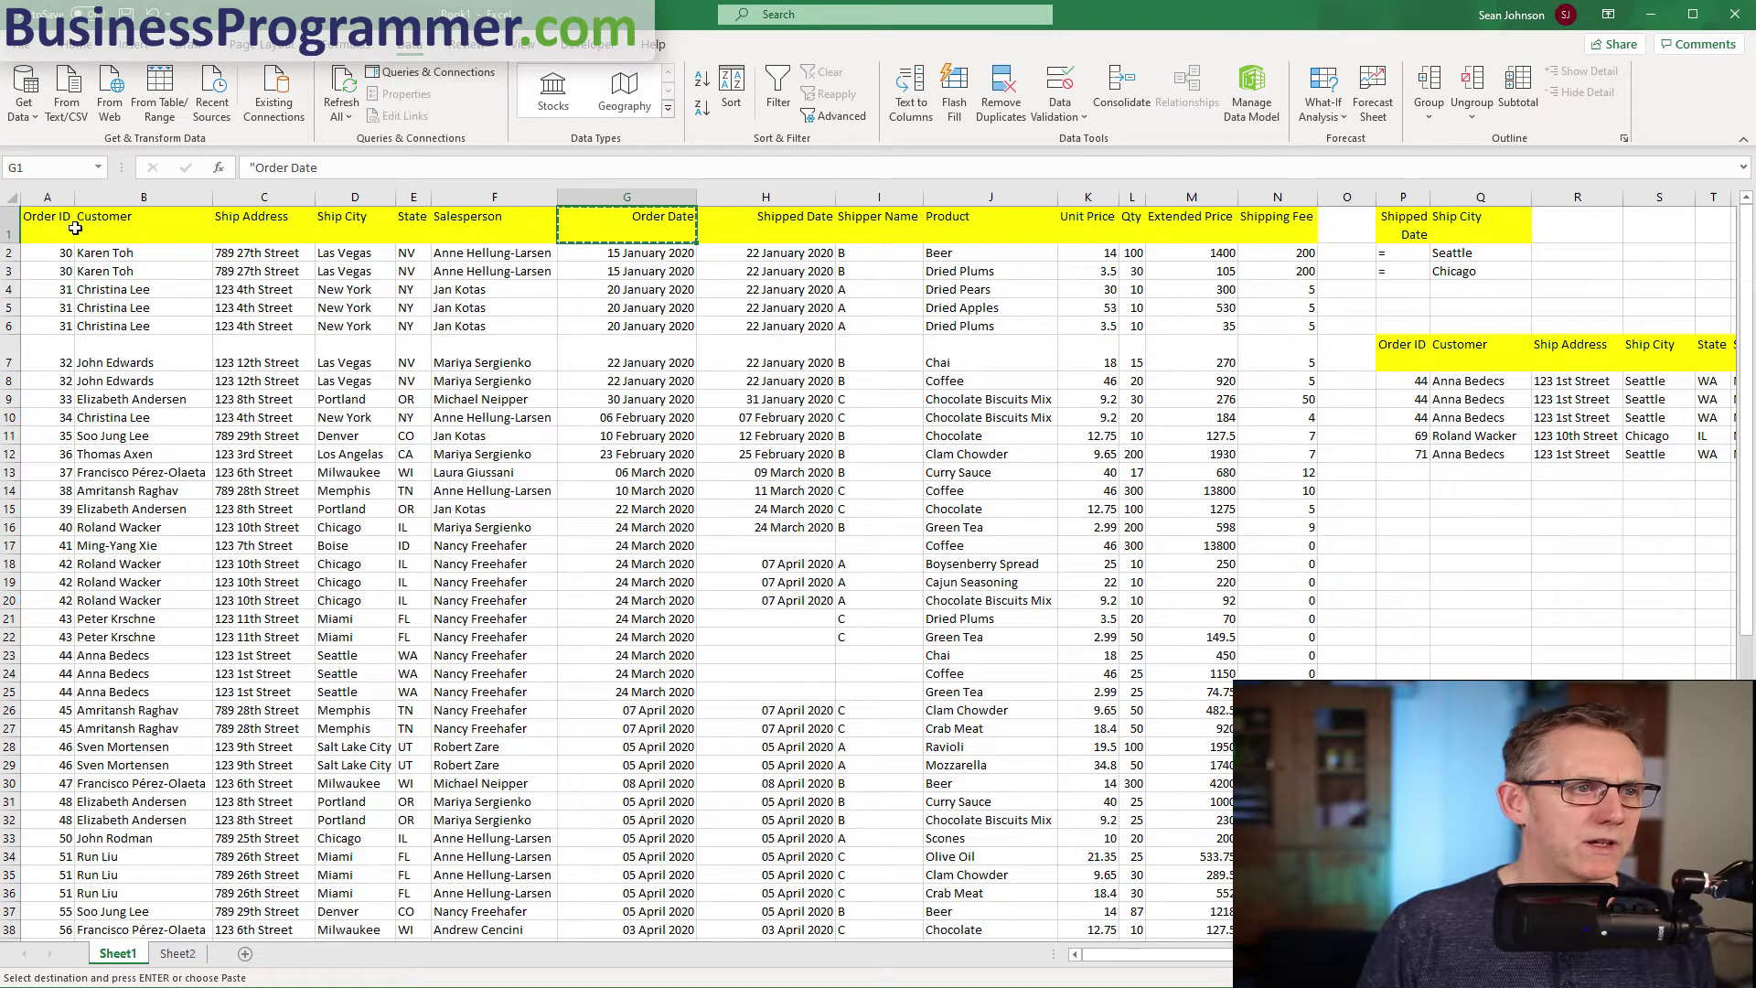
{"action": "left_click", "coordinate": [105, 224]}
{"action": "left_click", "coordinate": [249, 227], "text": "ctrl"}
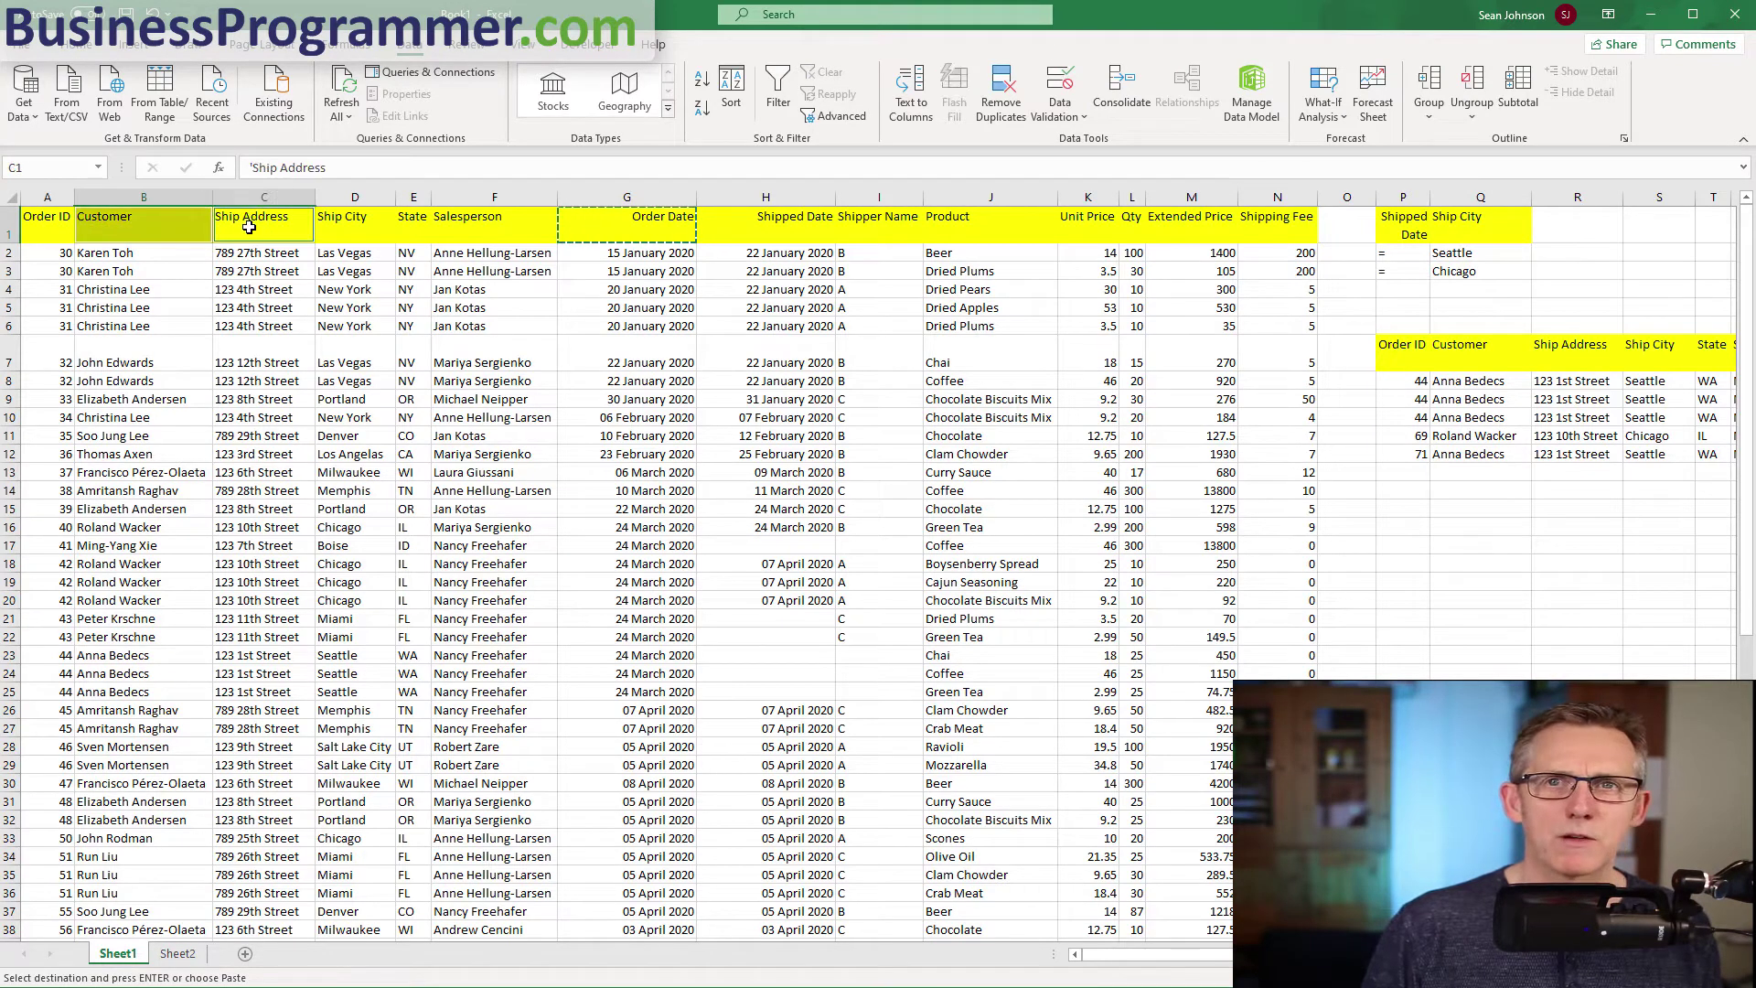
{"action": "left_click", "coordinate": [342, 225], "text": "ctrl"}
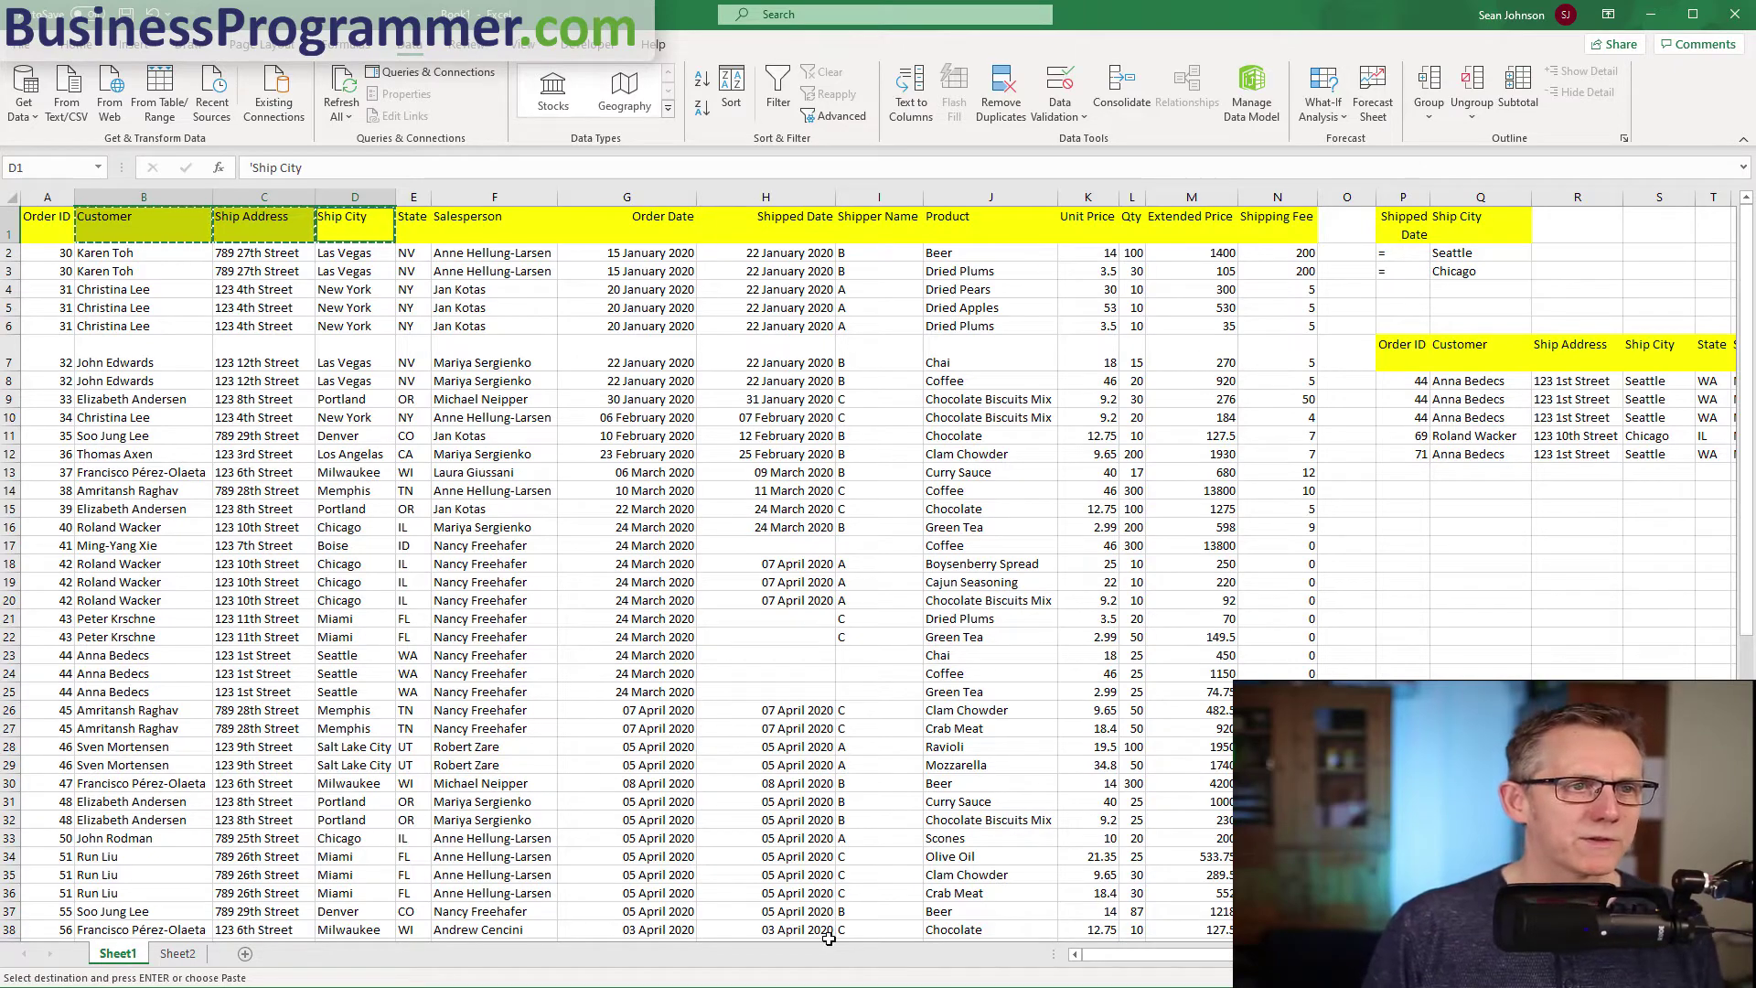
{"action": "left_click", "coordinate": [178, 953]}
{"action": "left_click", "coordinate": [51, 399]}
{"action": "key", "text": "ctrl+v"}
{"action": "left_click_drag", "start_coordinate": [51, 393], "coordinate": [57, 295]}
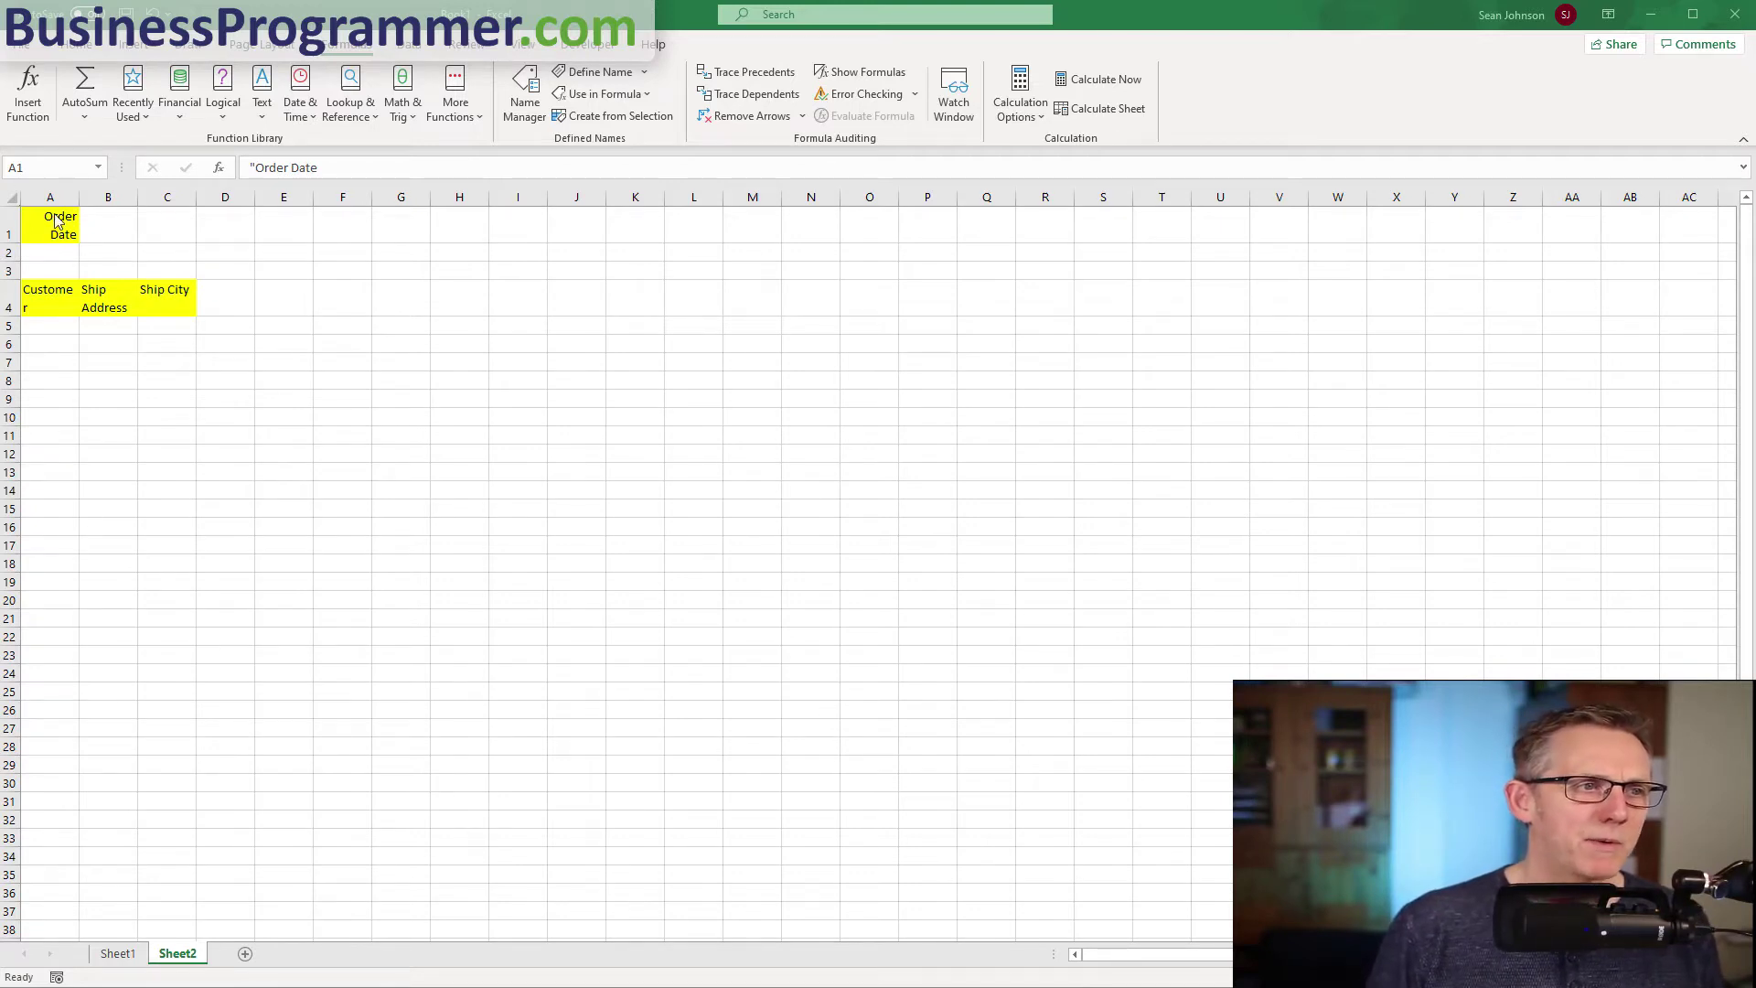
Define the name Criteria for A1:A2 on Sheet2, with its scope limited to Sheet2.
{"action": "key", "text": "shift+Down"}
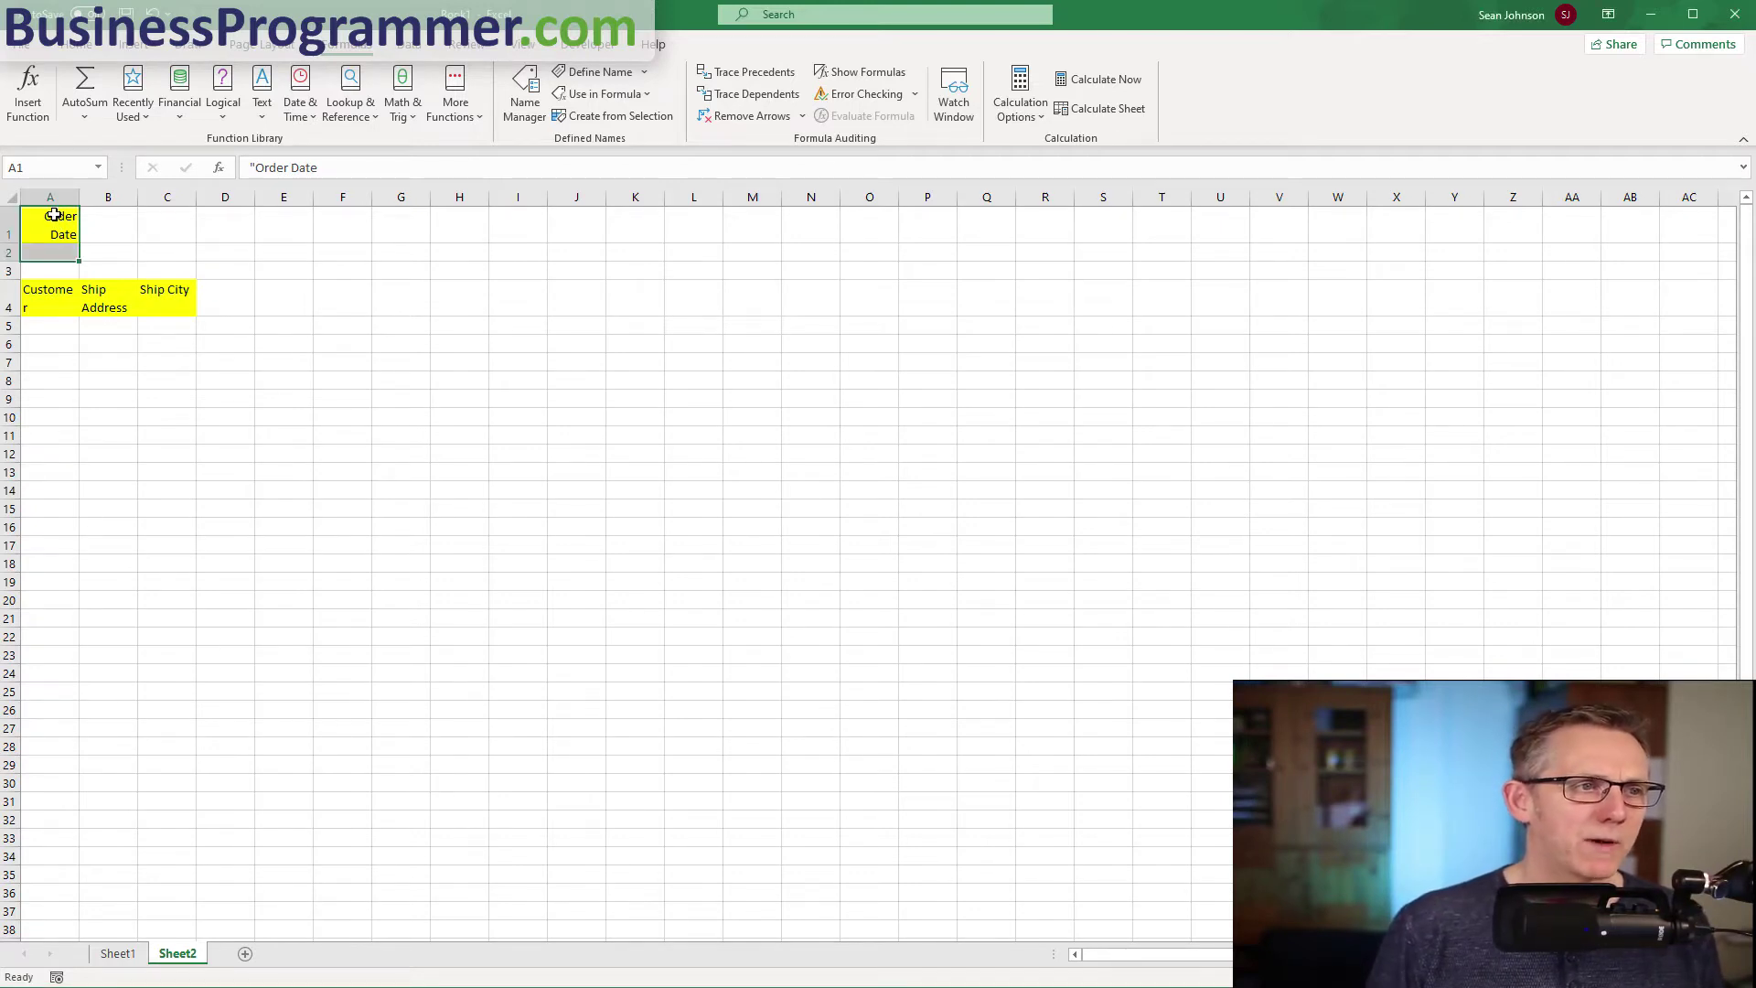
{"action": "left_click", "coordinate": [590, 72]}
{"action": "type", "text": "Criteria"}
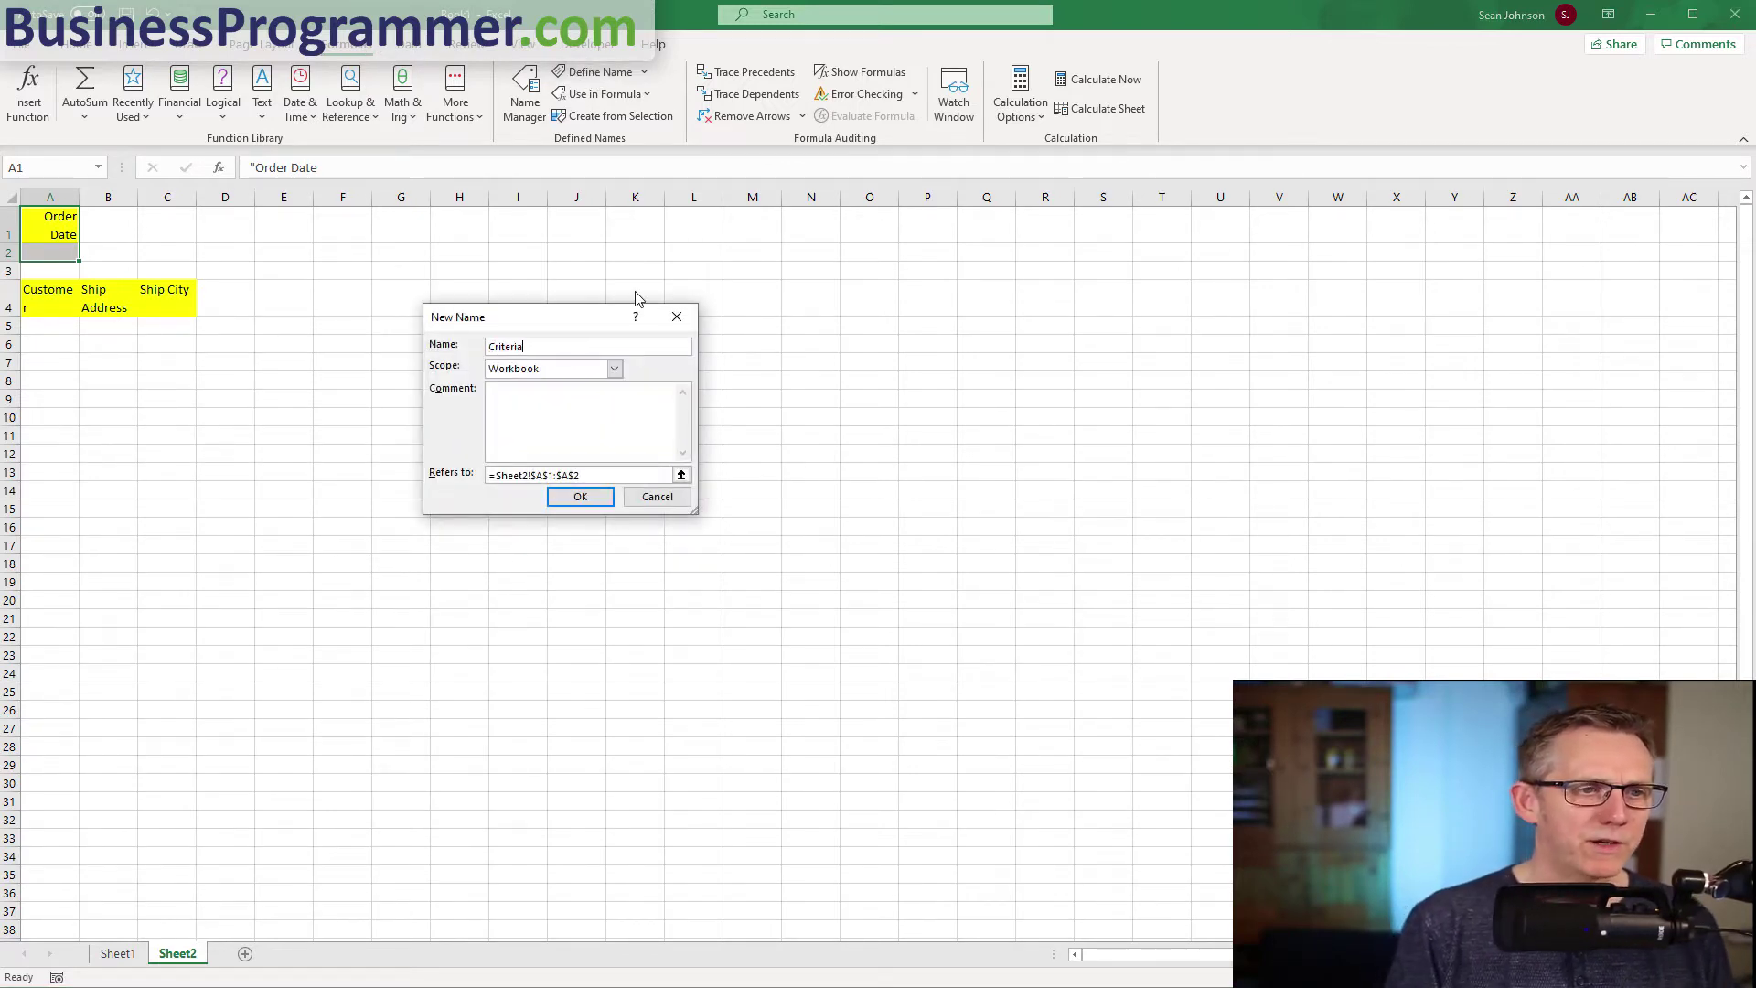
{"action": "left_click", "coordinate": [614, 369]}
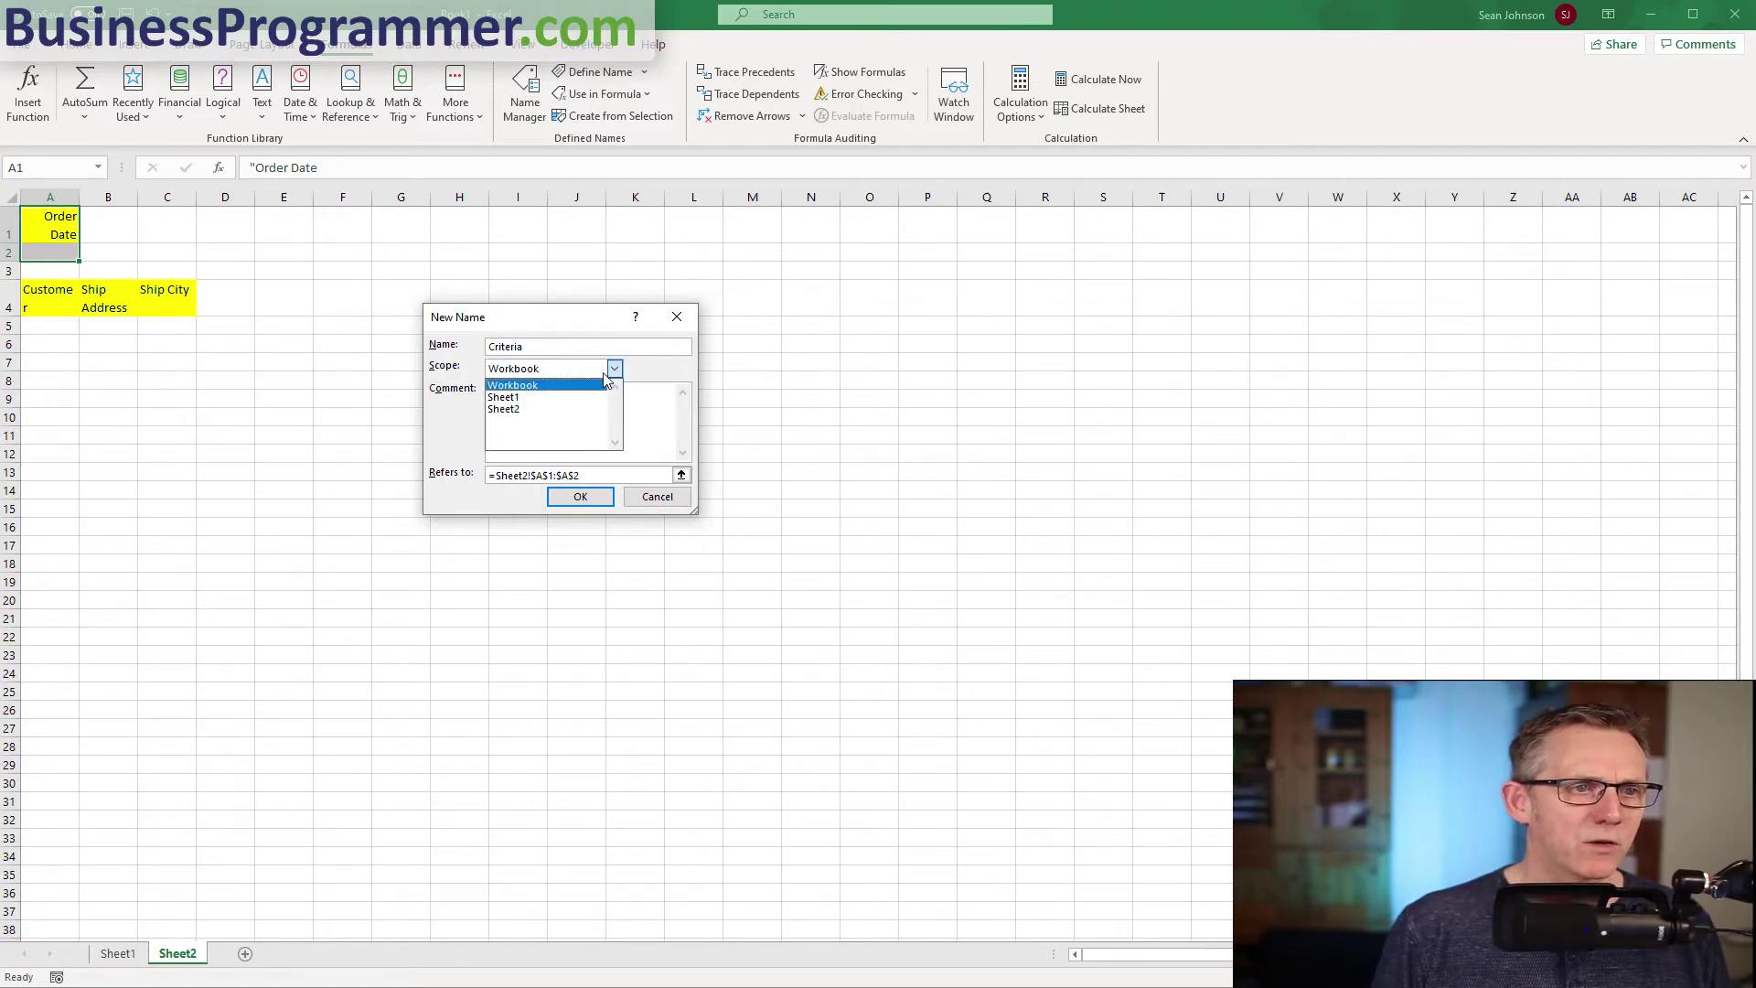
{"action": "left_click", "coordinate": [551, 408]}
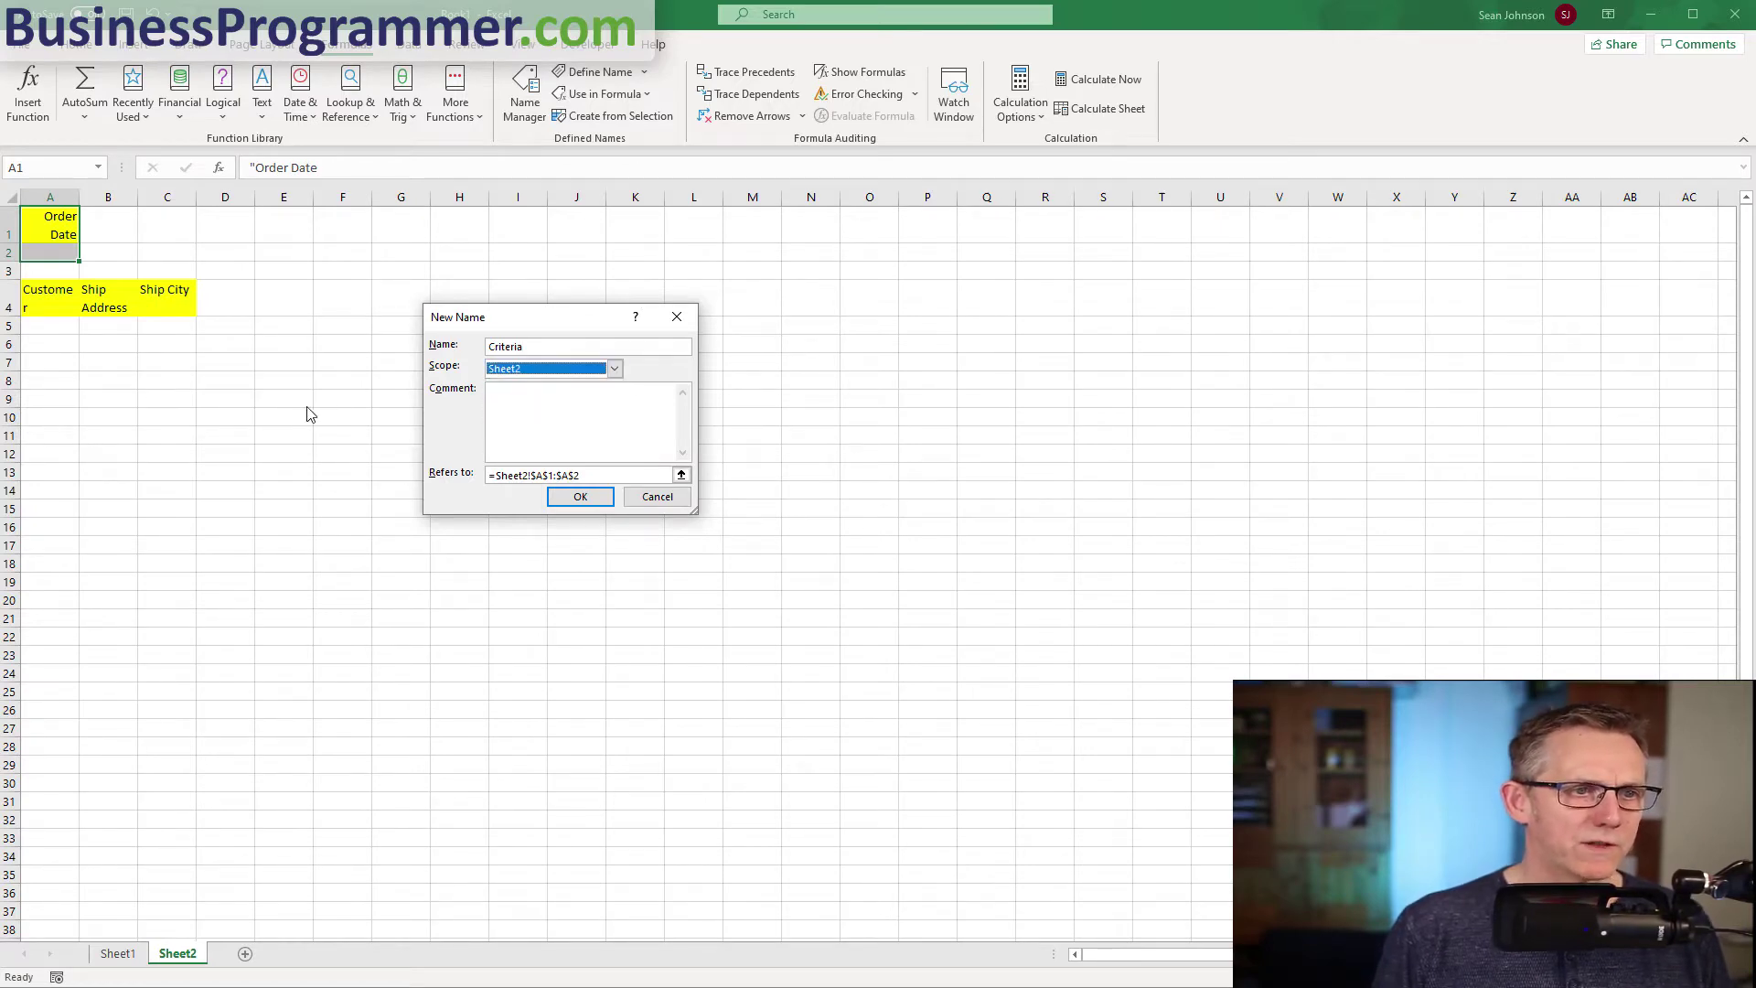
{"action": "left_click", "coordinate": [573, 502]}
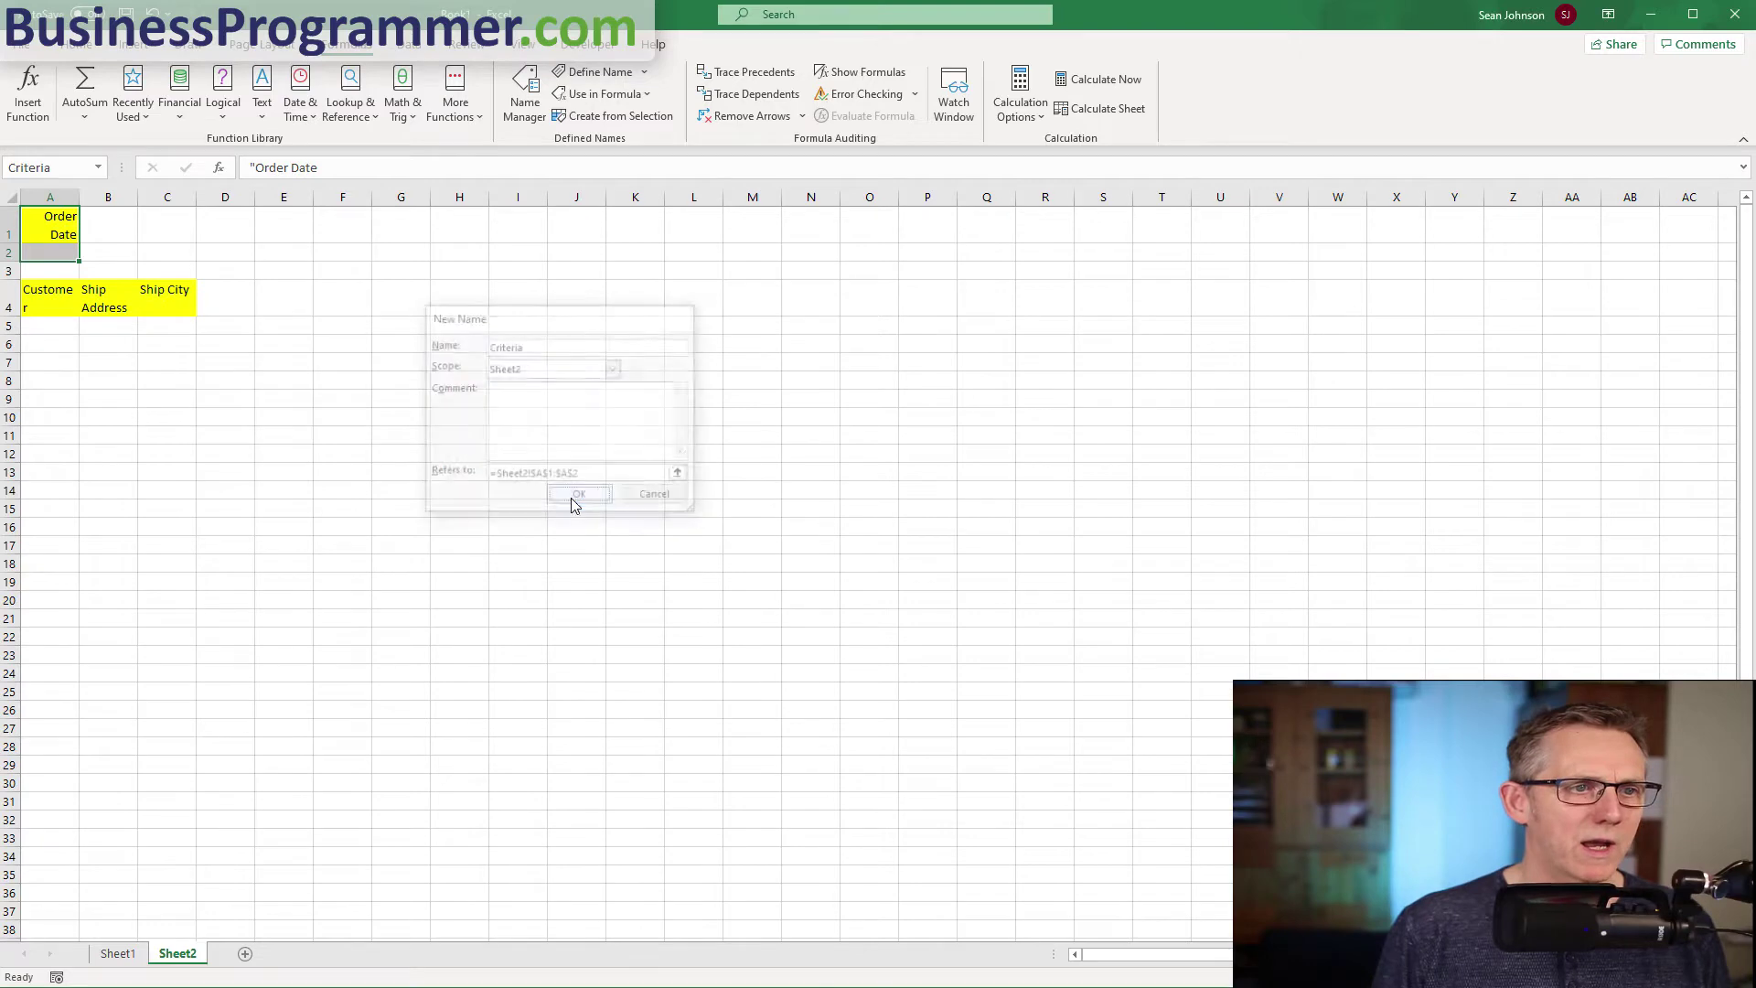
Define the name Extract for the headers in A4:C4, with its scope limited to Sheet2.
{"action": "left_click_drag", "start_coordinate": [51, 300], "coordinate": [141, 294]}
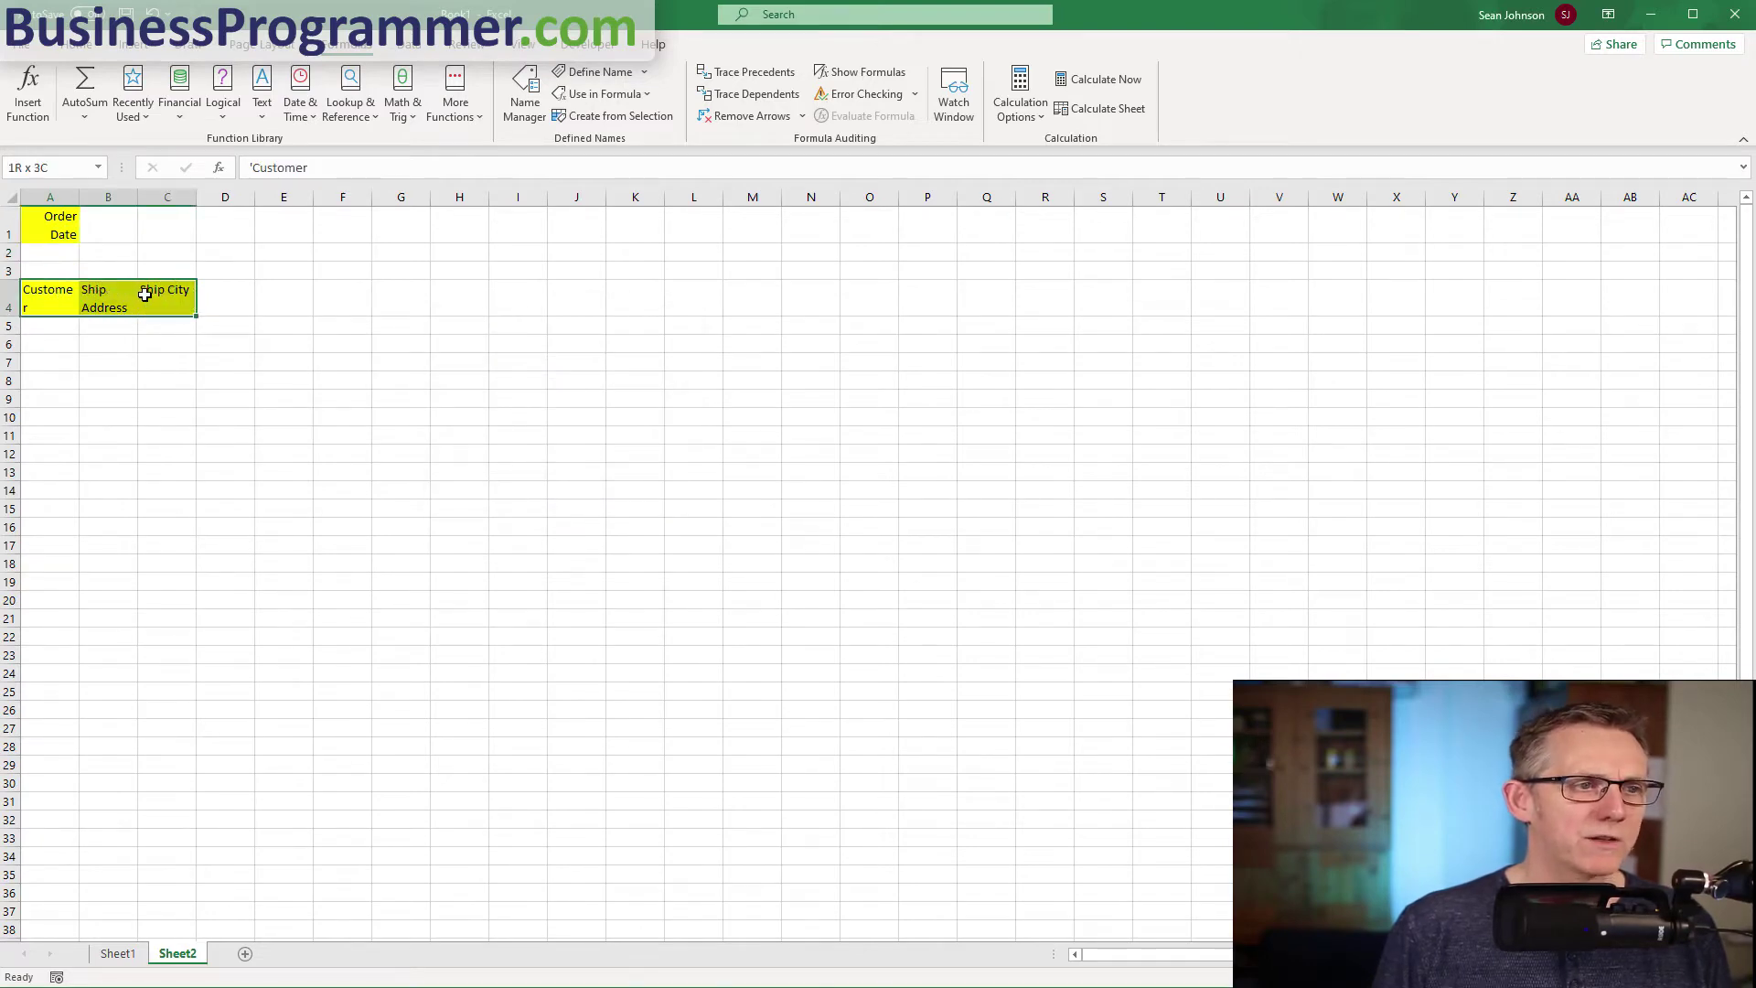
{"action": "left_click", "coordinate": [585, 71]}
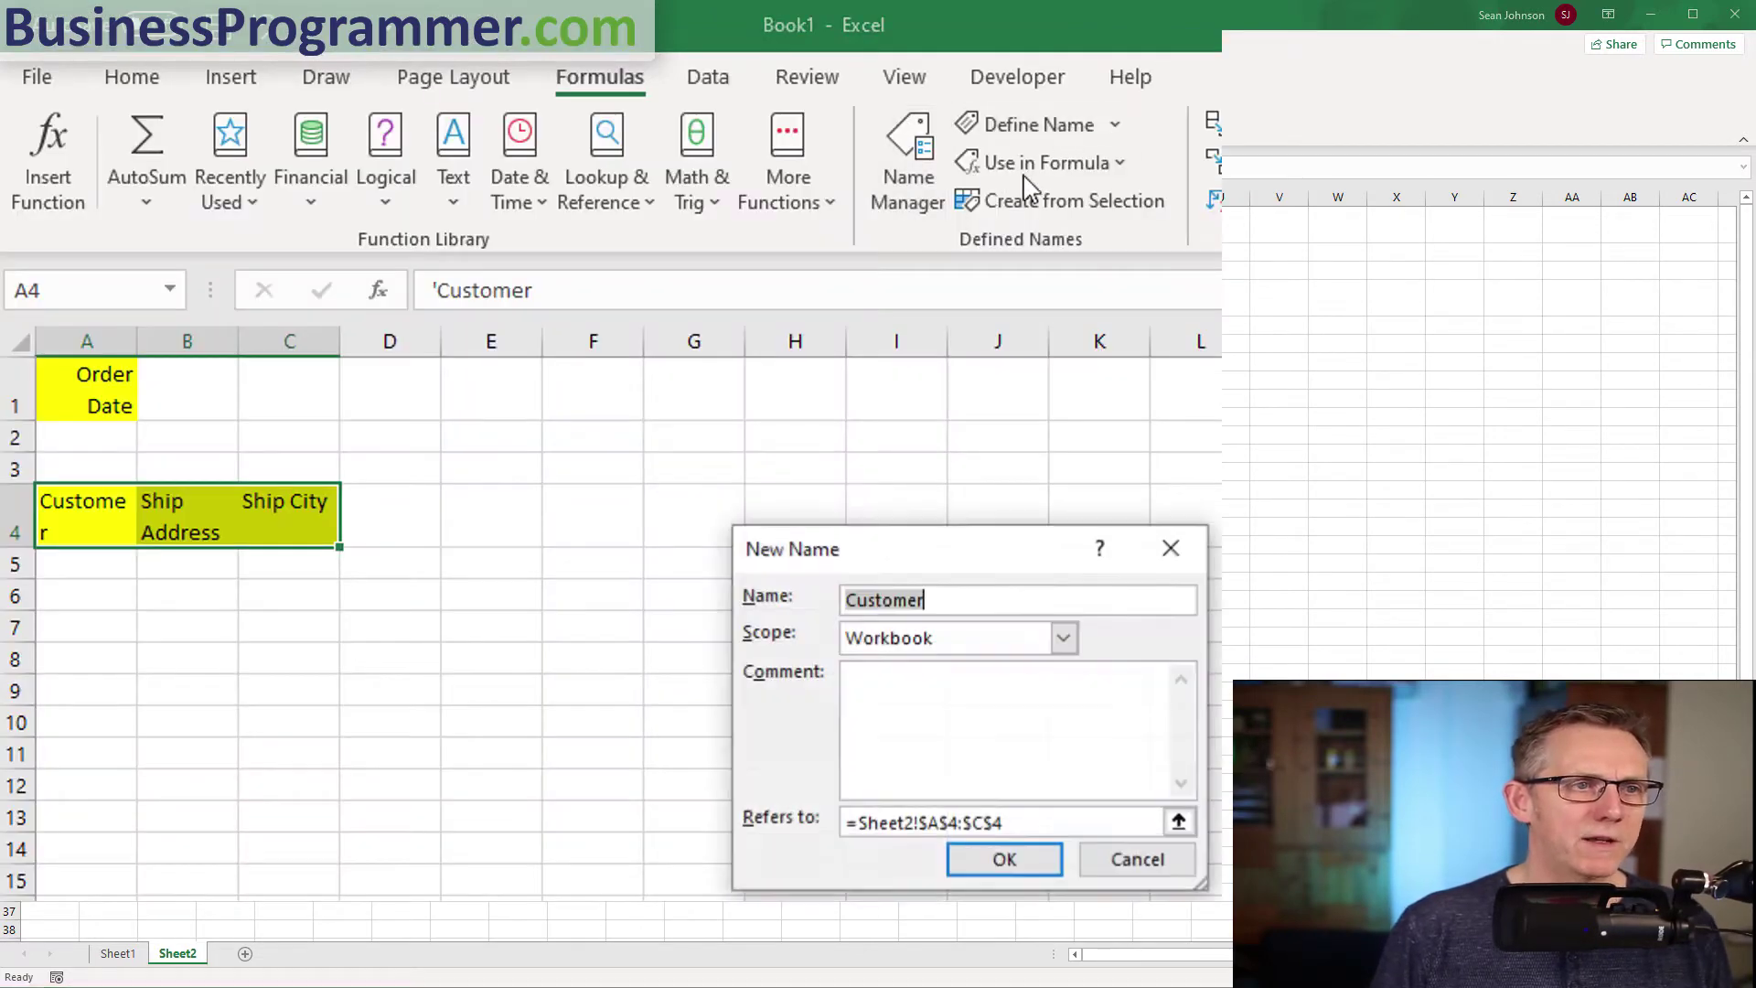
{"action": "type", "text": "Extract"}
{"action": "left_click", "coordinate": [1064, 638]}
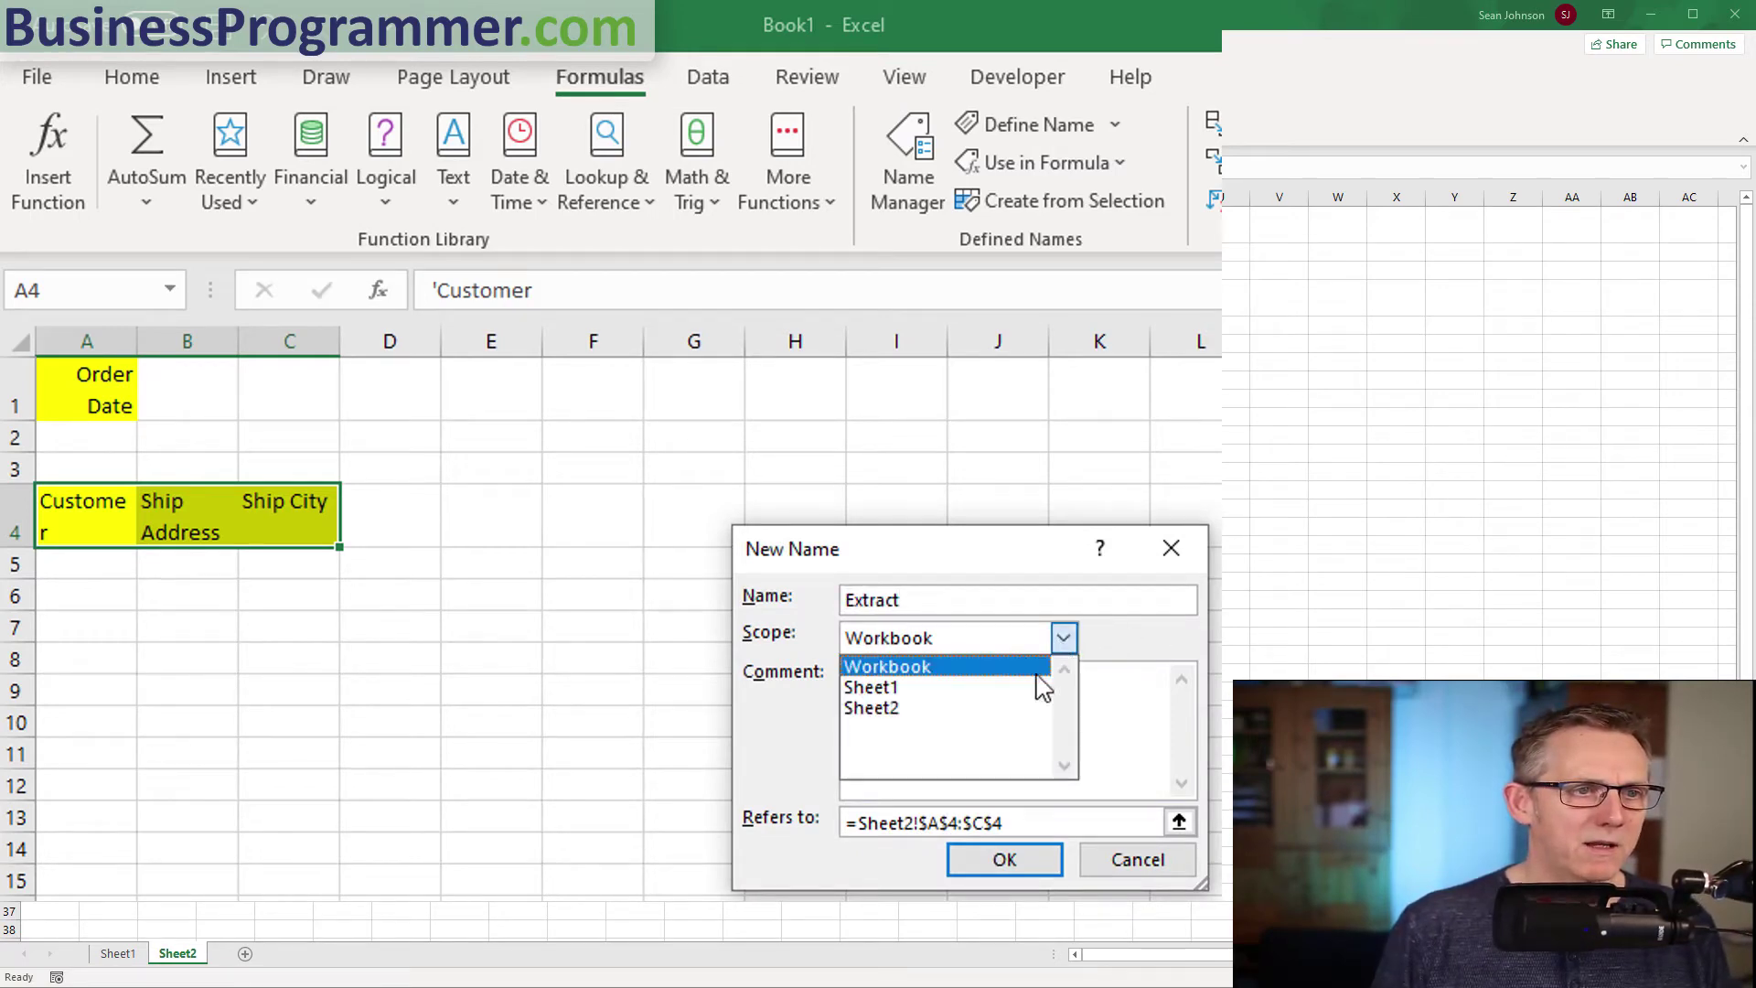
{"action": "left_click", "coordinate": [988, 708]}
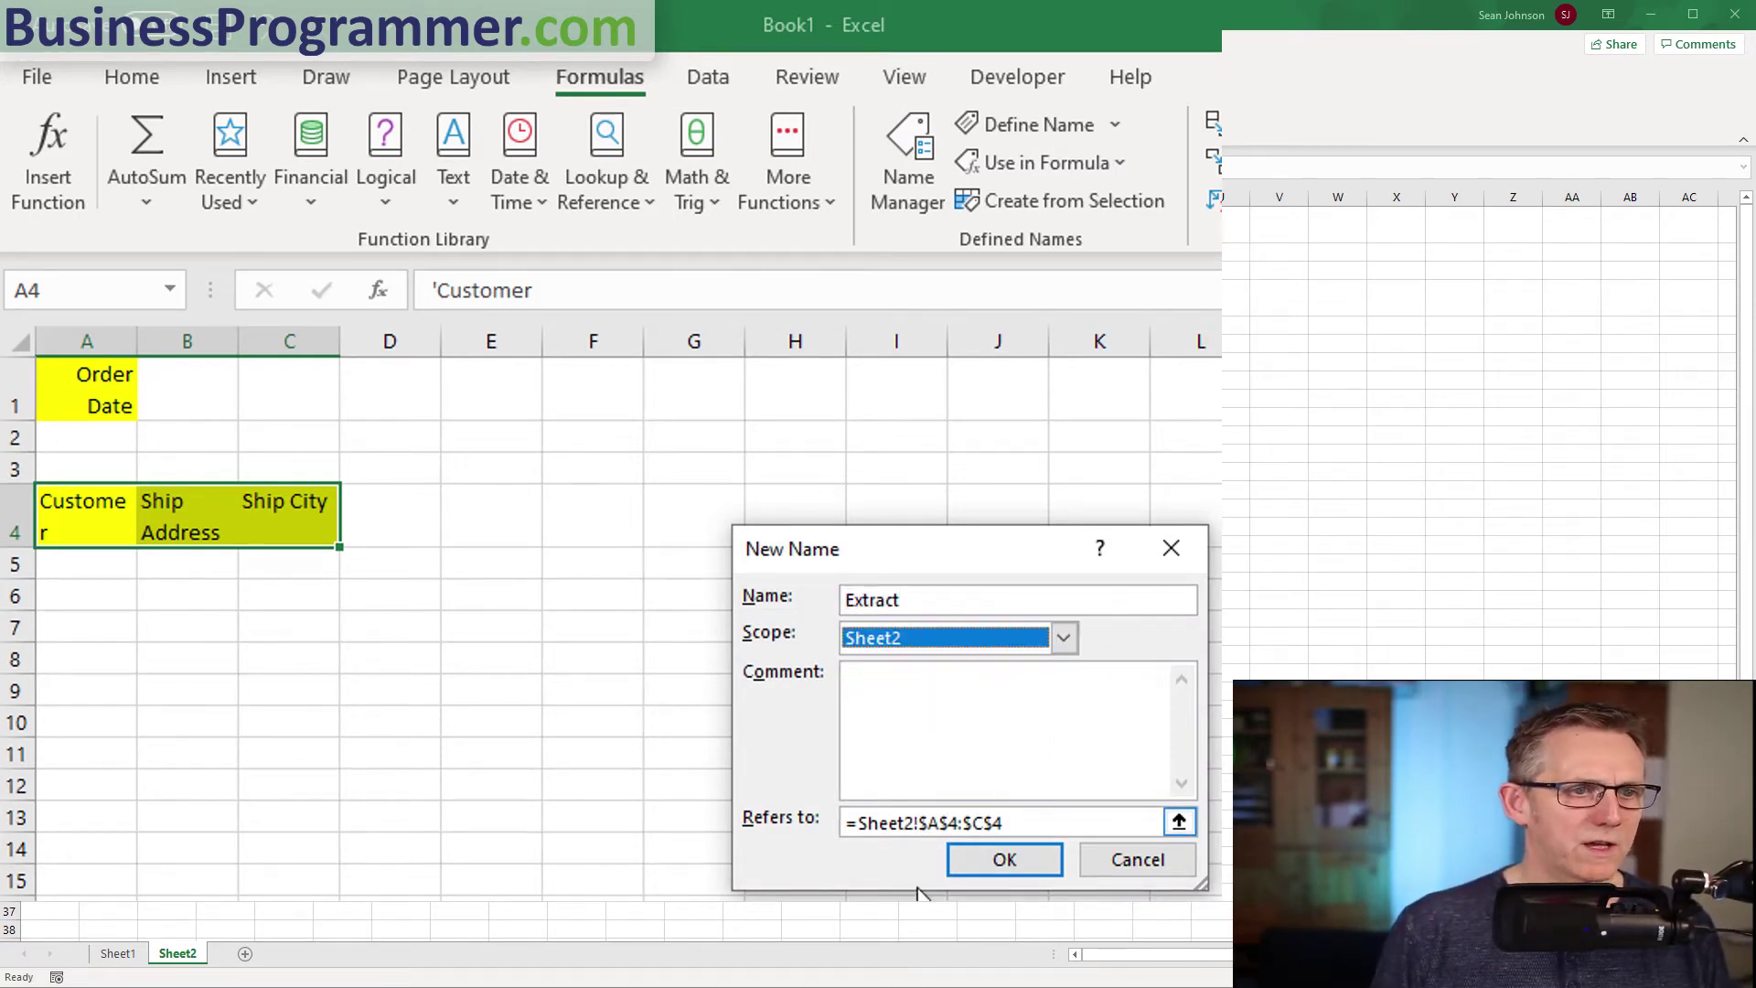
{"action": "left_click", "coordinate": [1043, 859]}
{"action": "left_click", "coordinate": [168, 780]}
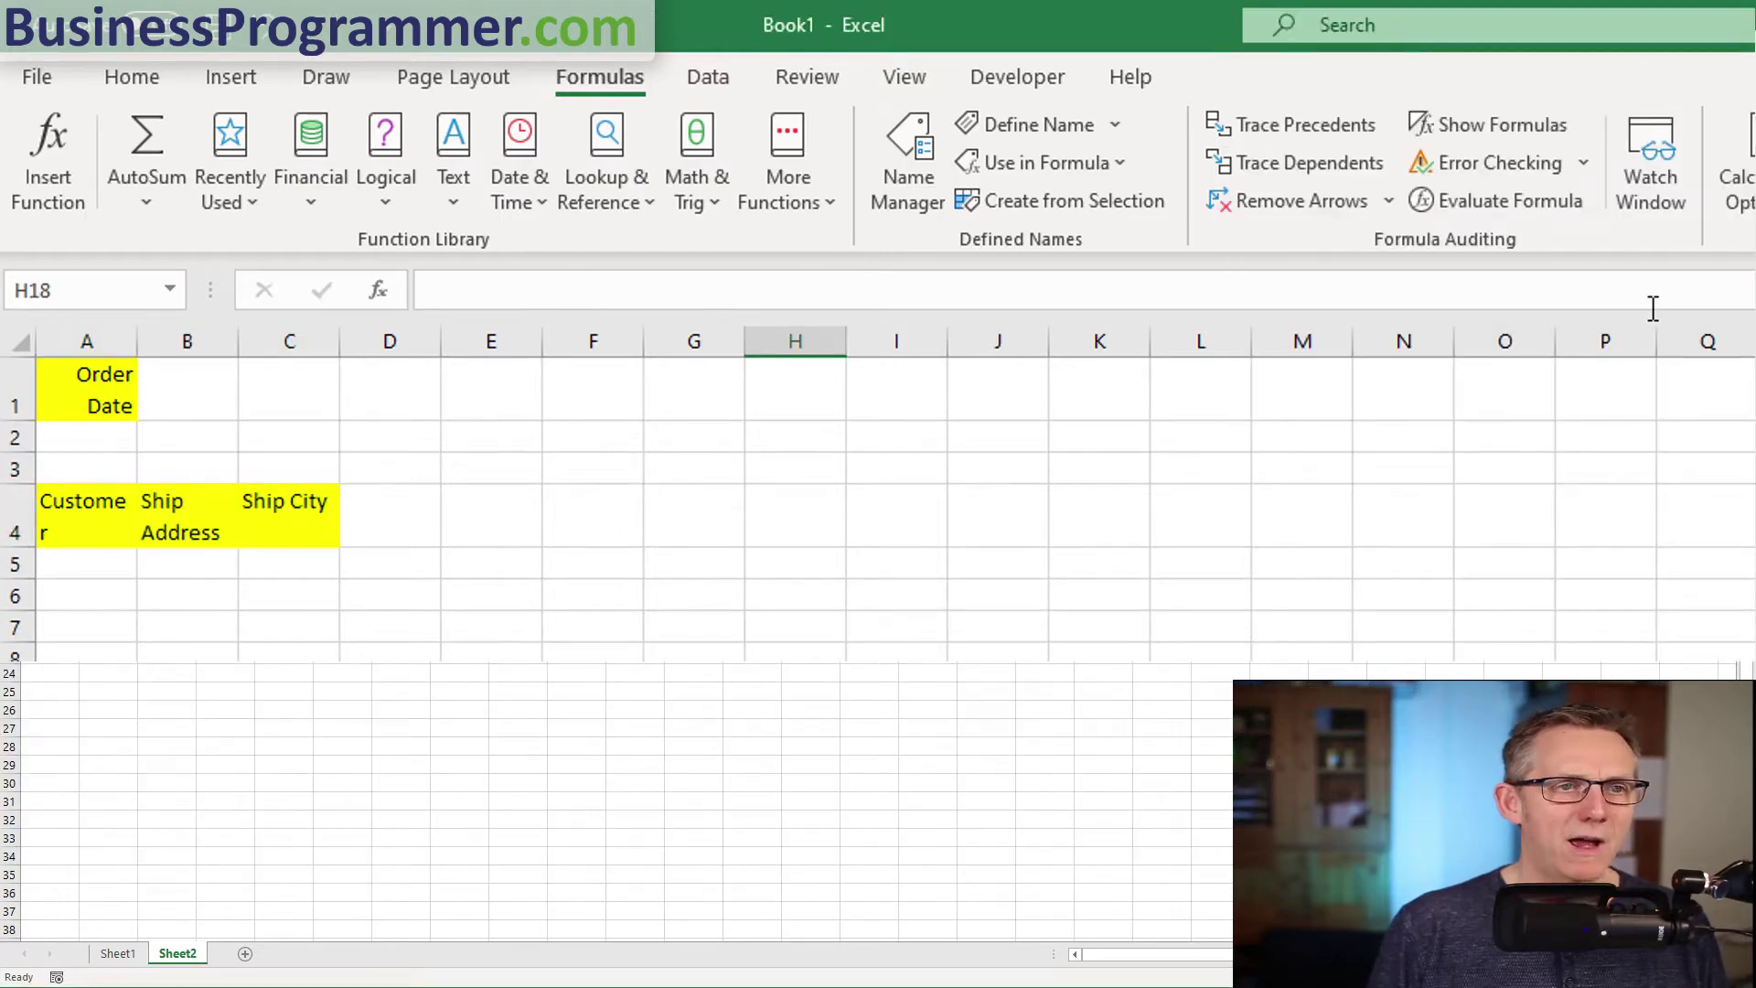
Examine the ranges that Advanced Filter proposes on Sheet2 and on Sheet1, without running the filter.
{"action": "left_click", "coordinate": [709, 79]}
{"action": "left_click", "coordinate": [1454, 200]}
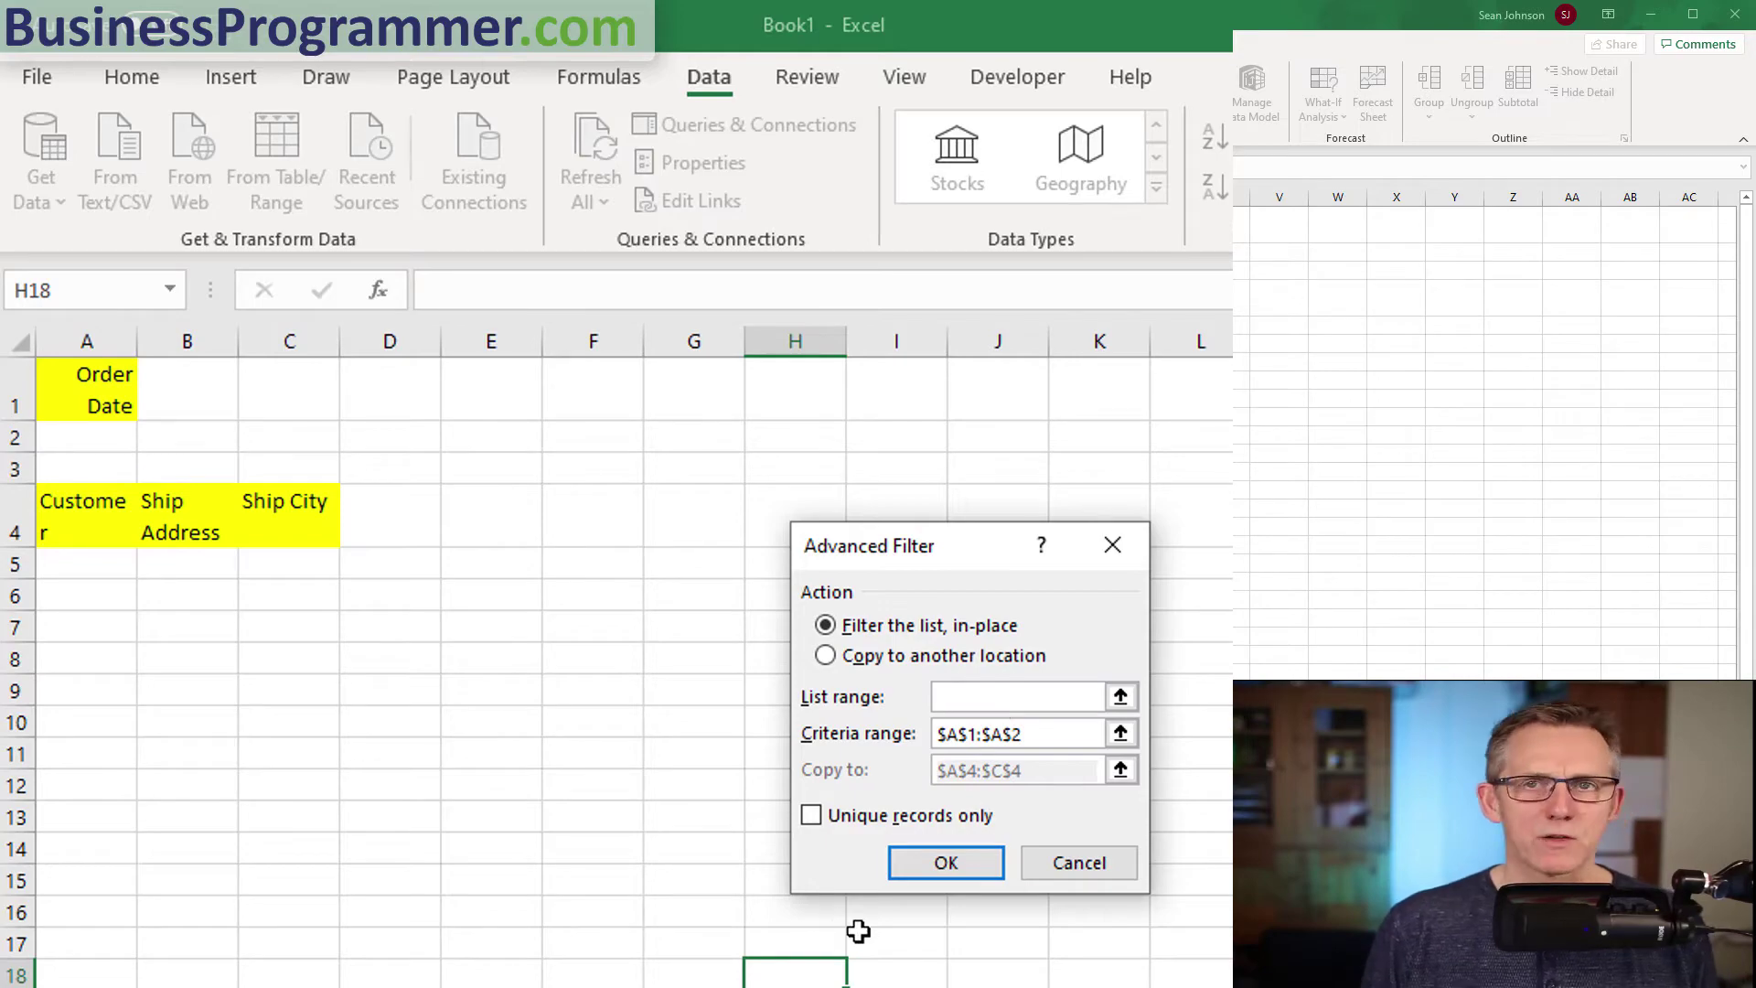
{"action": "left_click", "coordinate": [1067, 866]}
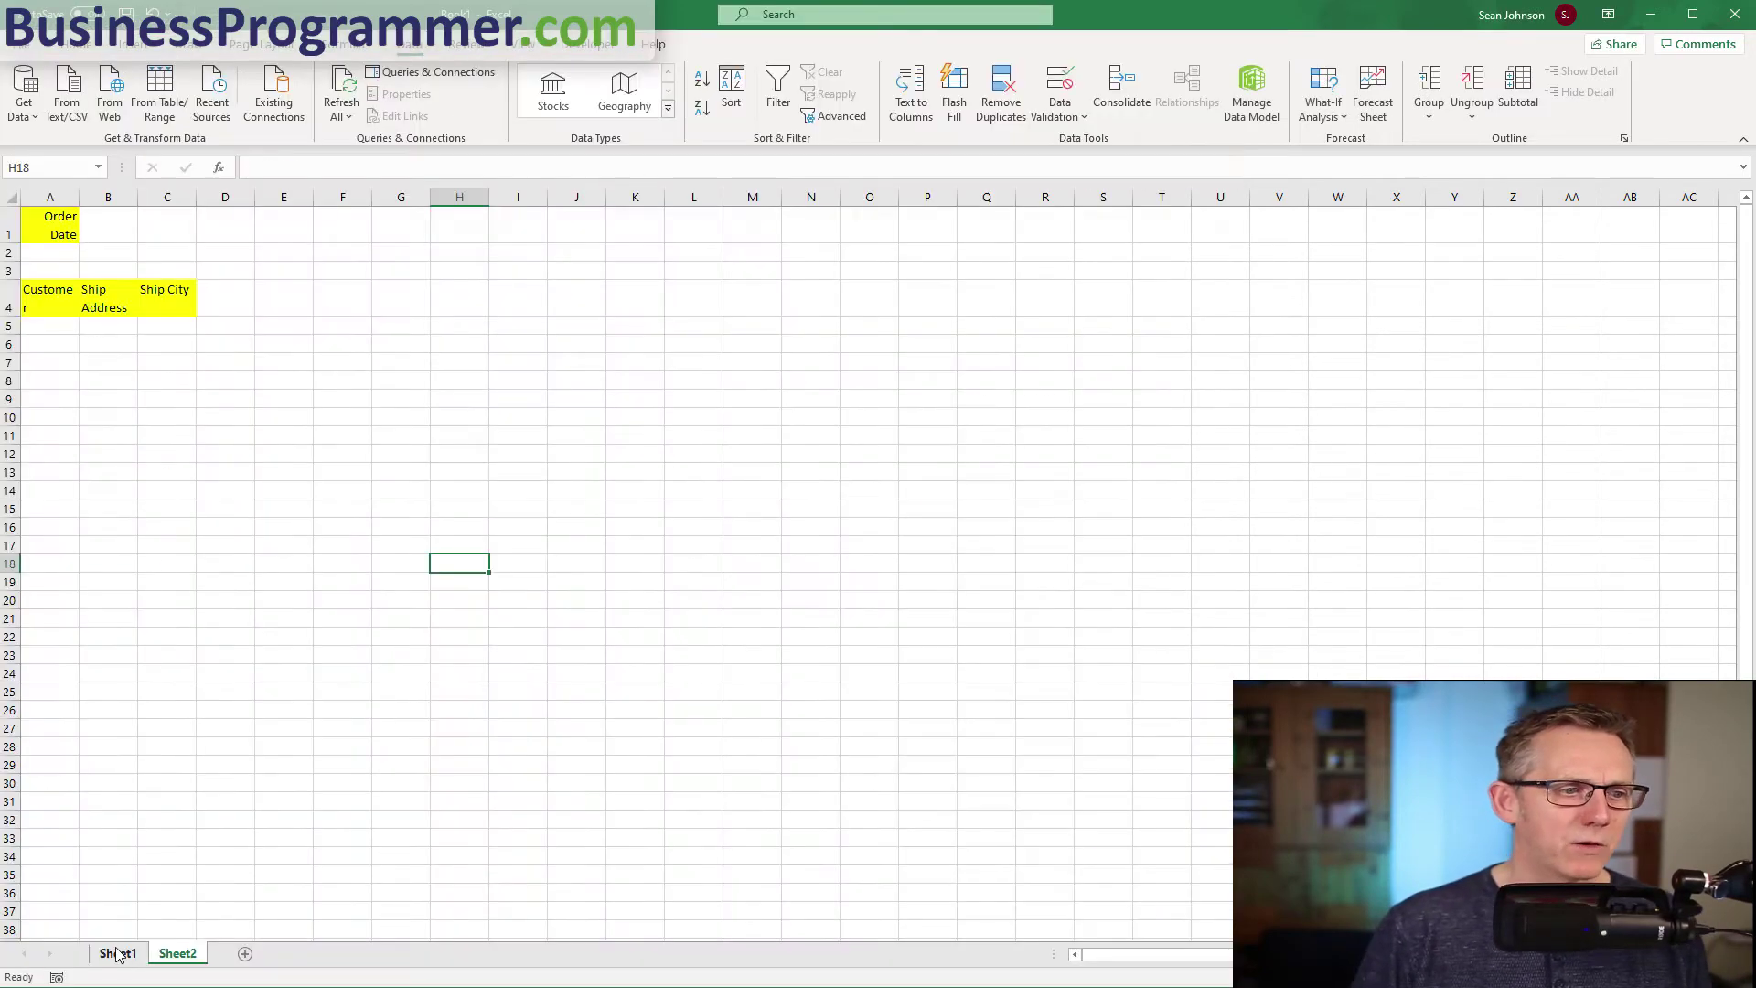
{"action": "left_click", "coordinate": [118, 952]}
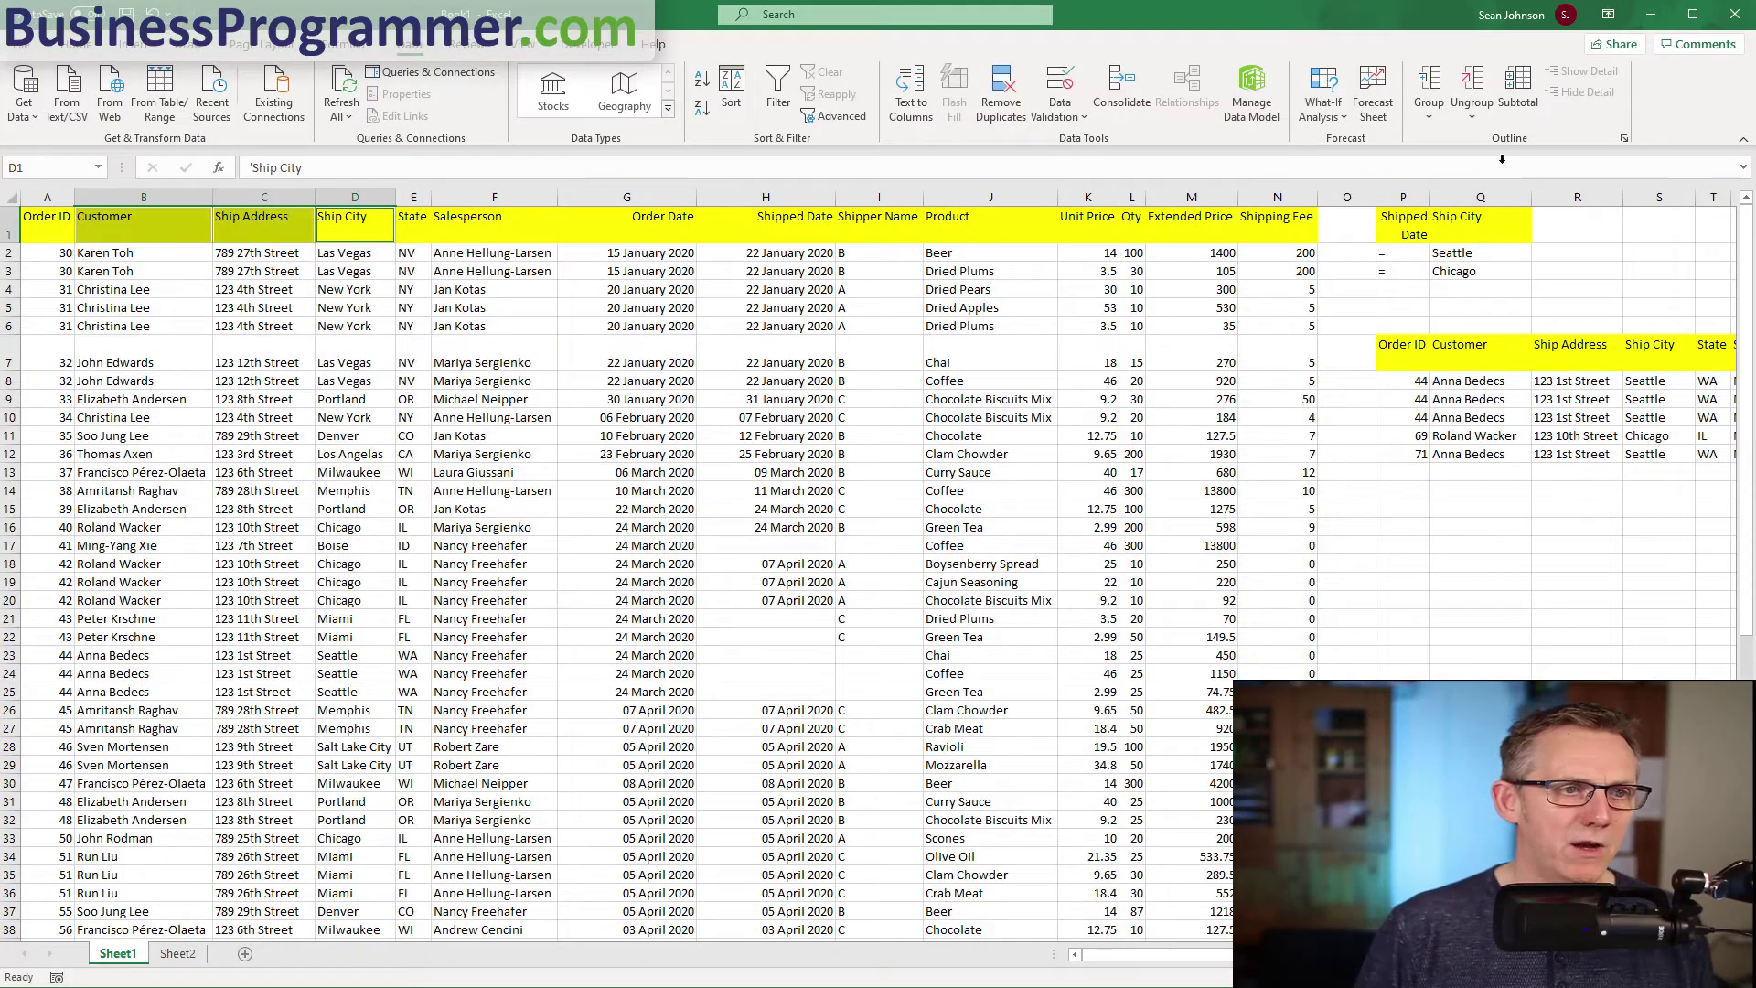
{"action": "left_click", "coordinate": [1191, 471]}
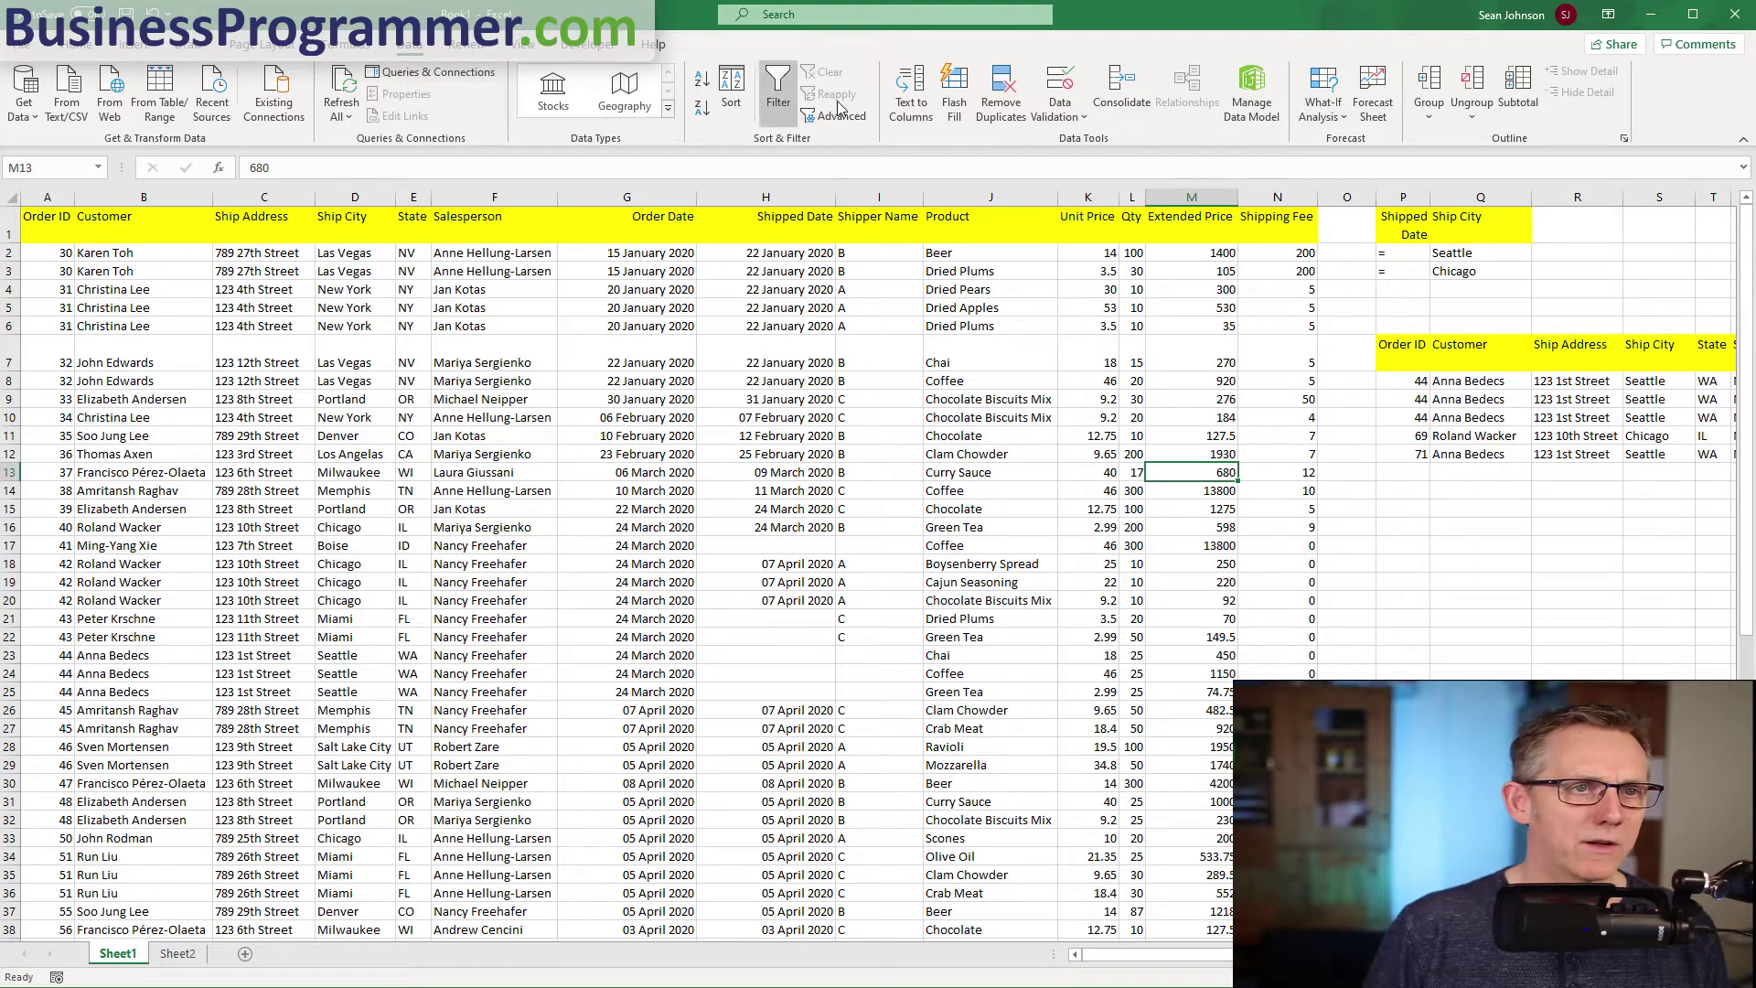
{"action": "left_click", "coordinate": [833, 115]}
{"action": "left_click", "coordinate": [507, 378]}
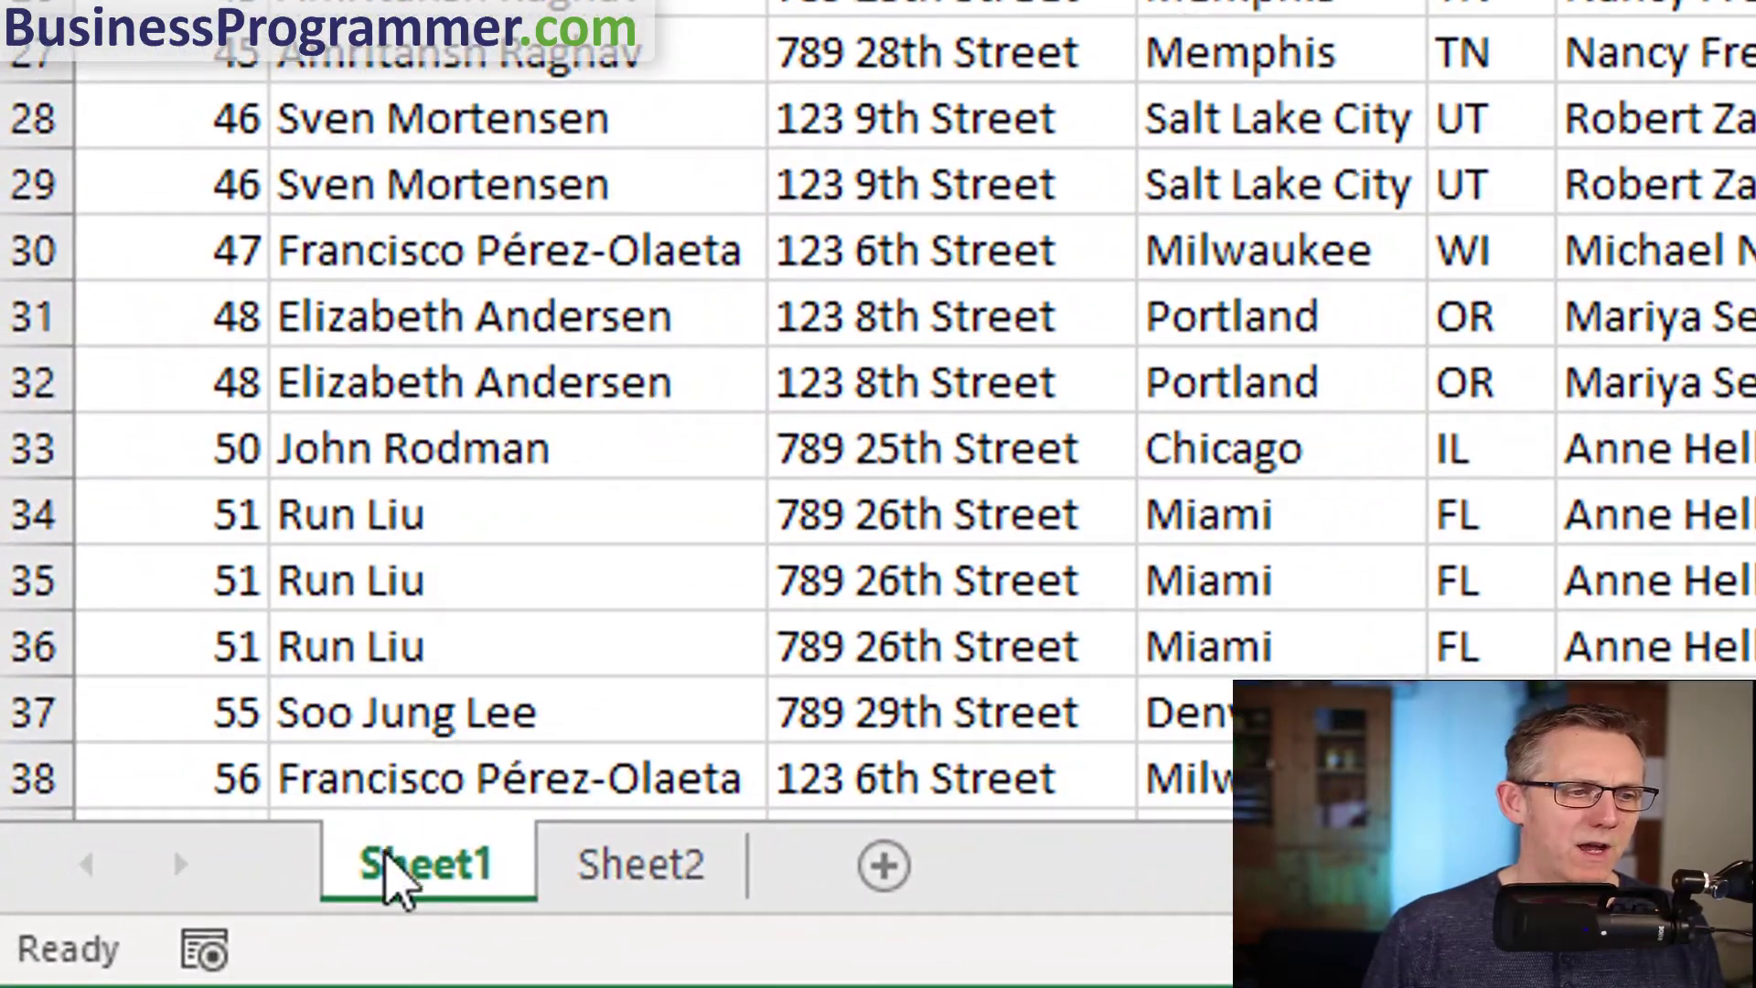
Rename the Sheet1 worksheet as Data.
{"action": "double_click", "coordinate": [418, 873]}
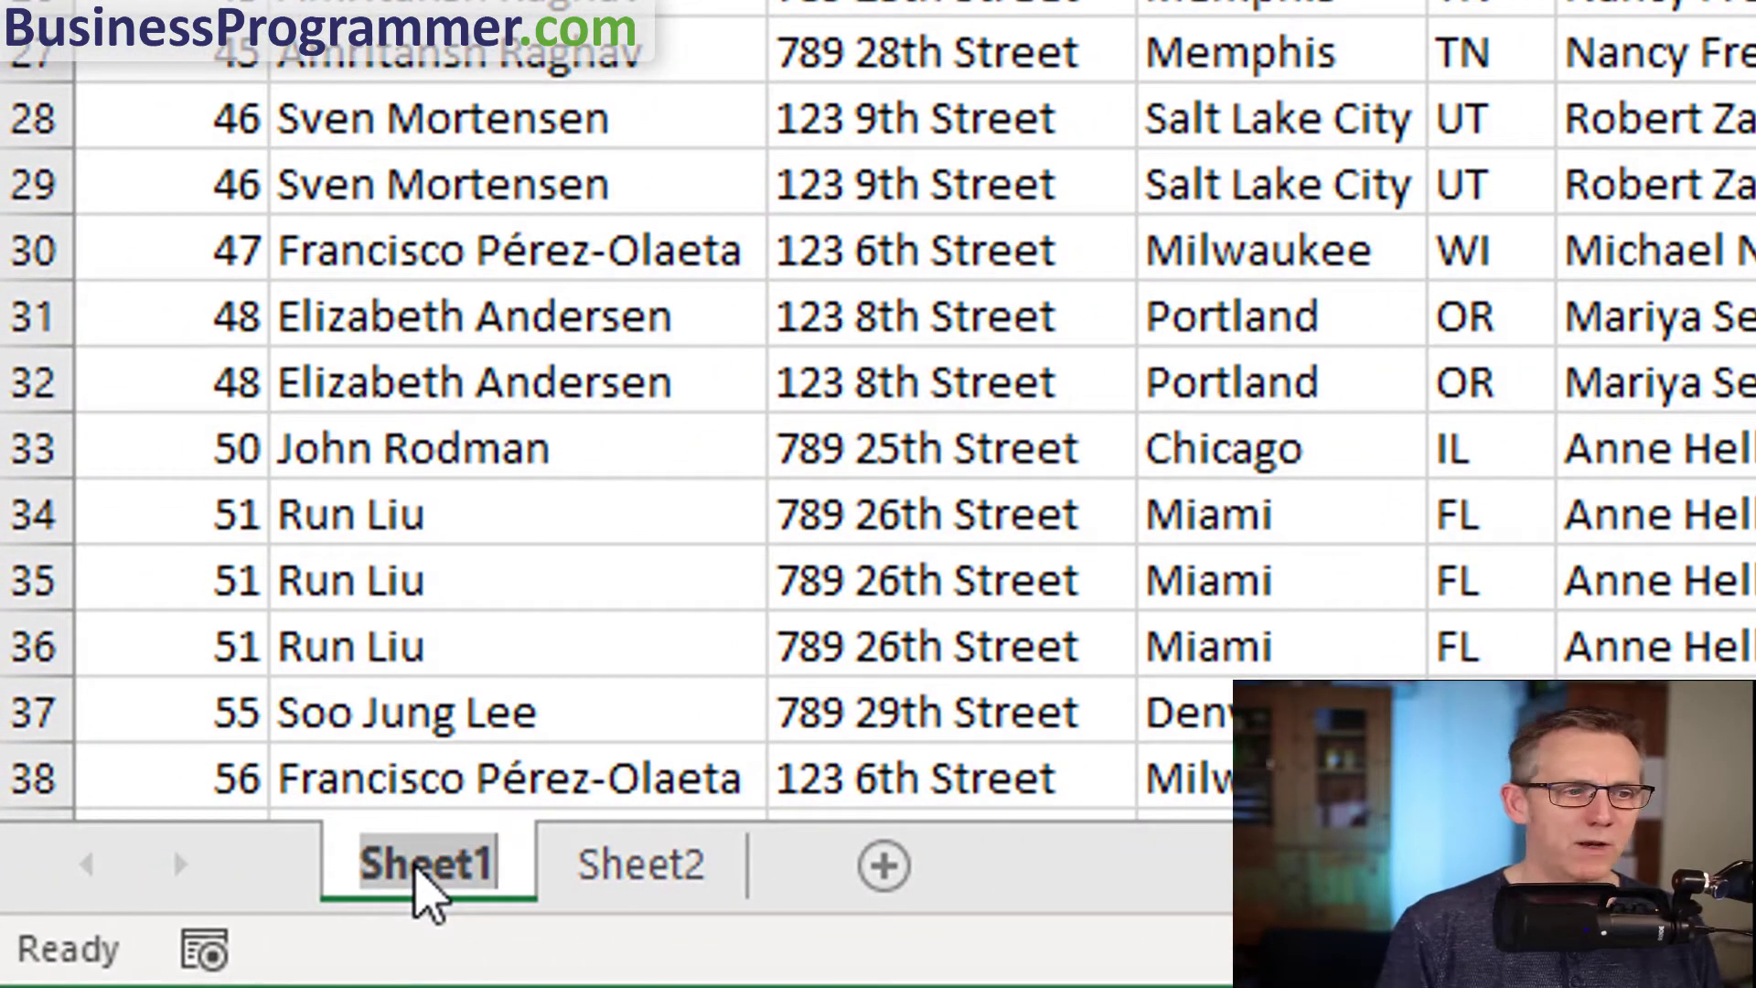
{"action": "type", "text": "Data"}
{"action": "key", "text": "Return"}
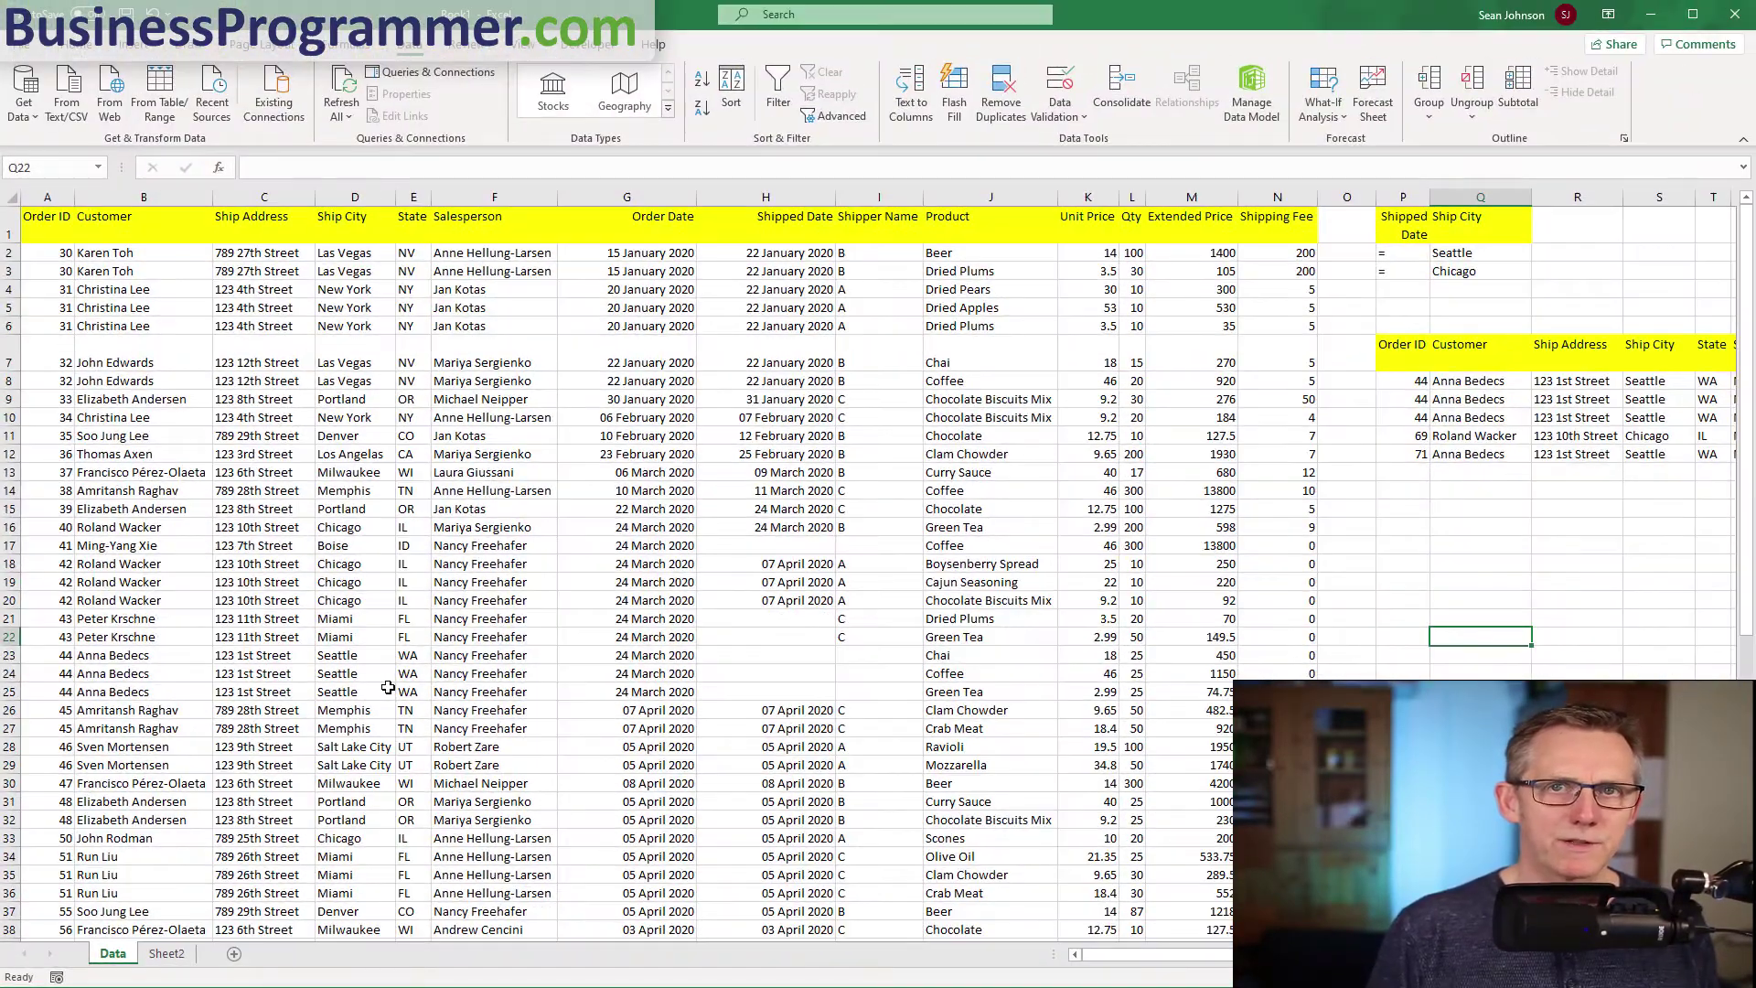
Run an advanced filter on Sheet2 copying unique records from Data!Database to A4:C4, with criteria range A1:A2.
{"action": "left_click", "coordinate": [167, 952]}
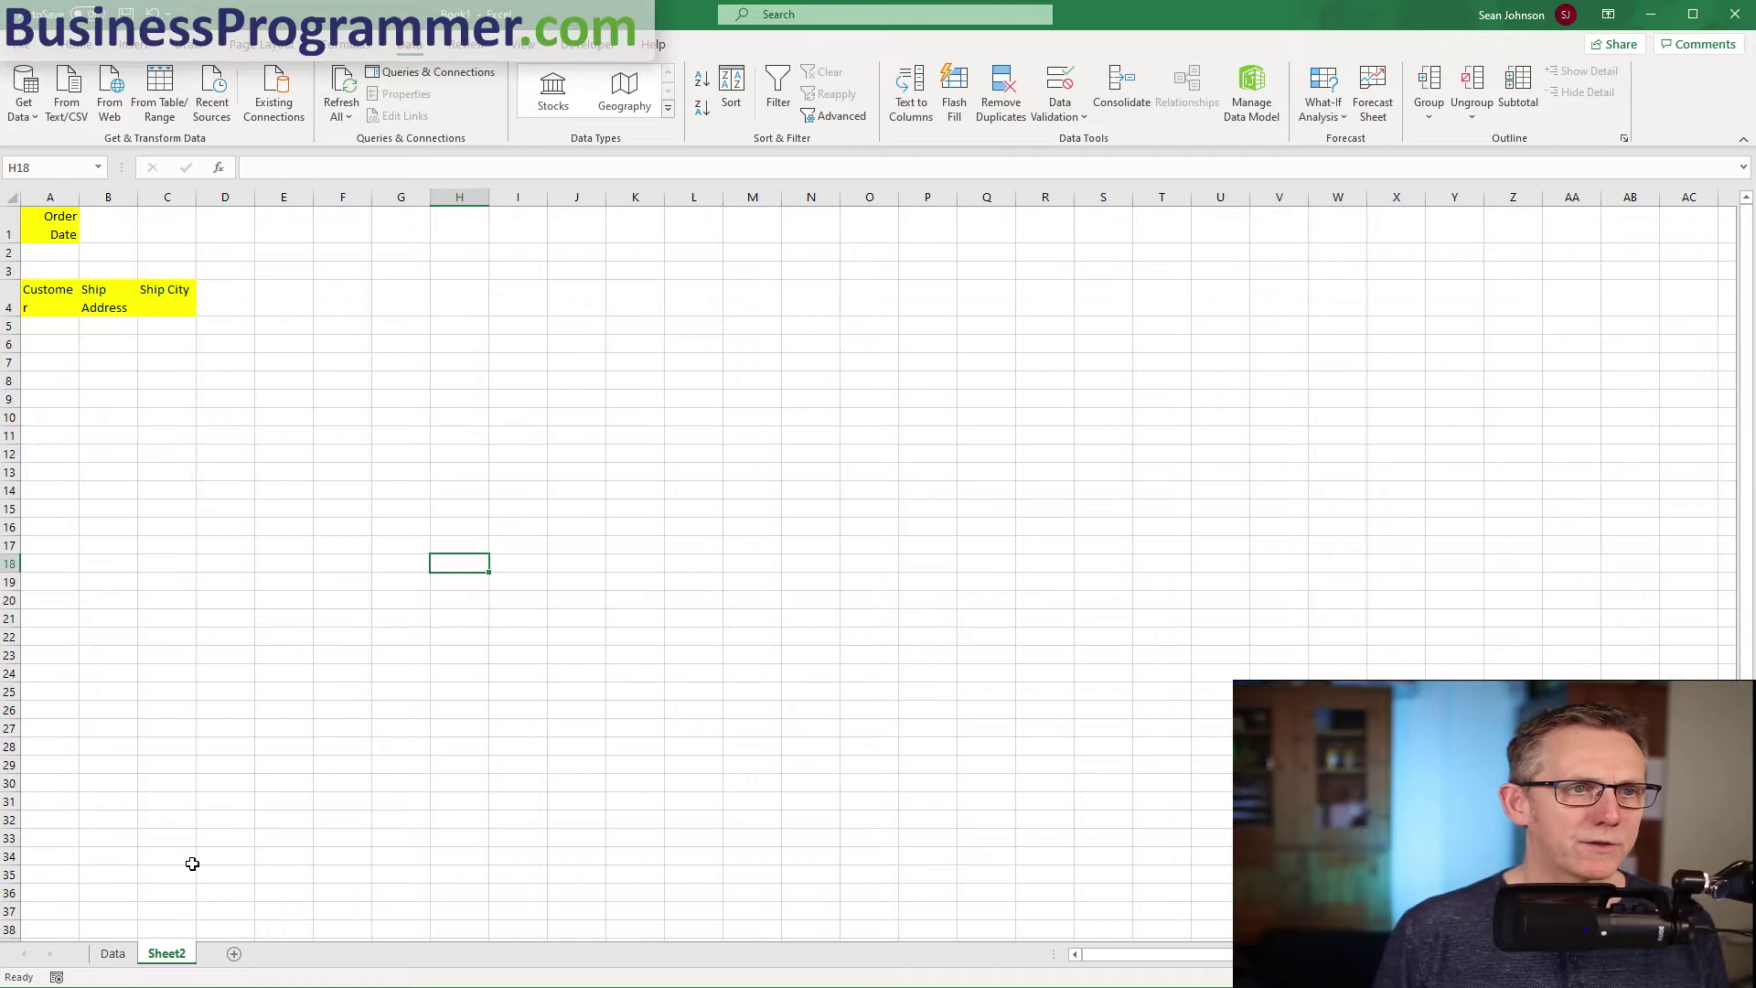
{"action": "left_click", "coordinate": [834, 116]}
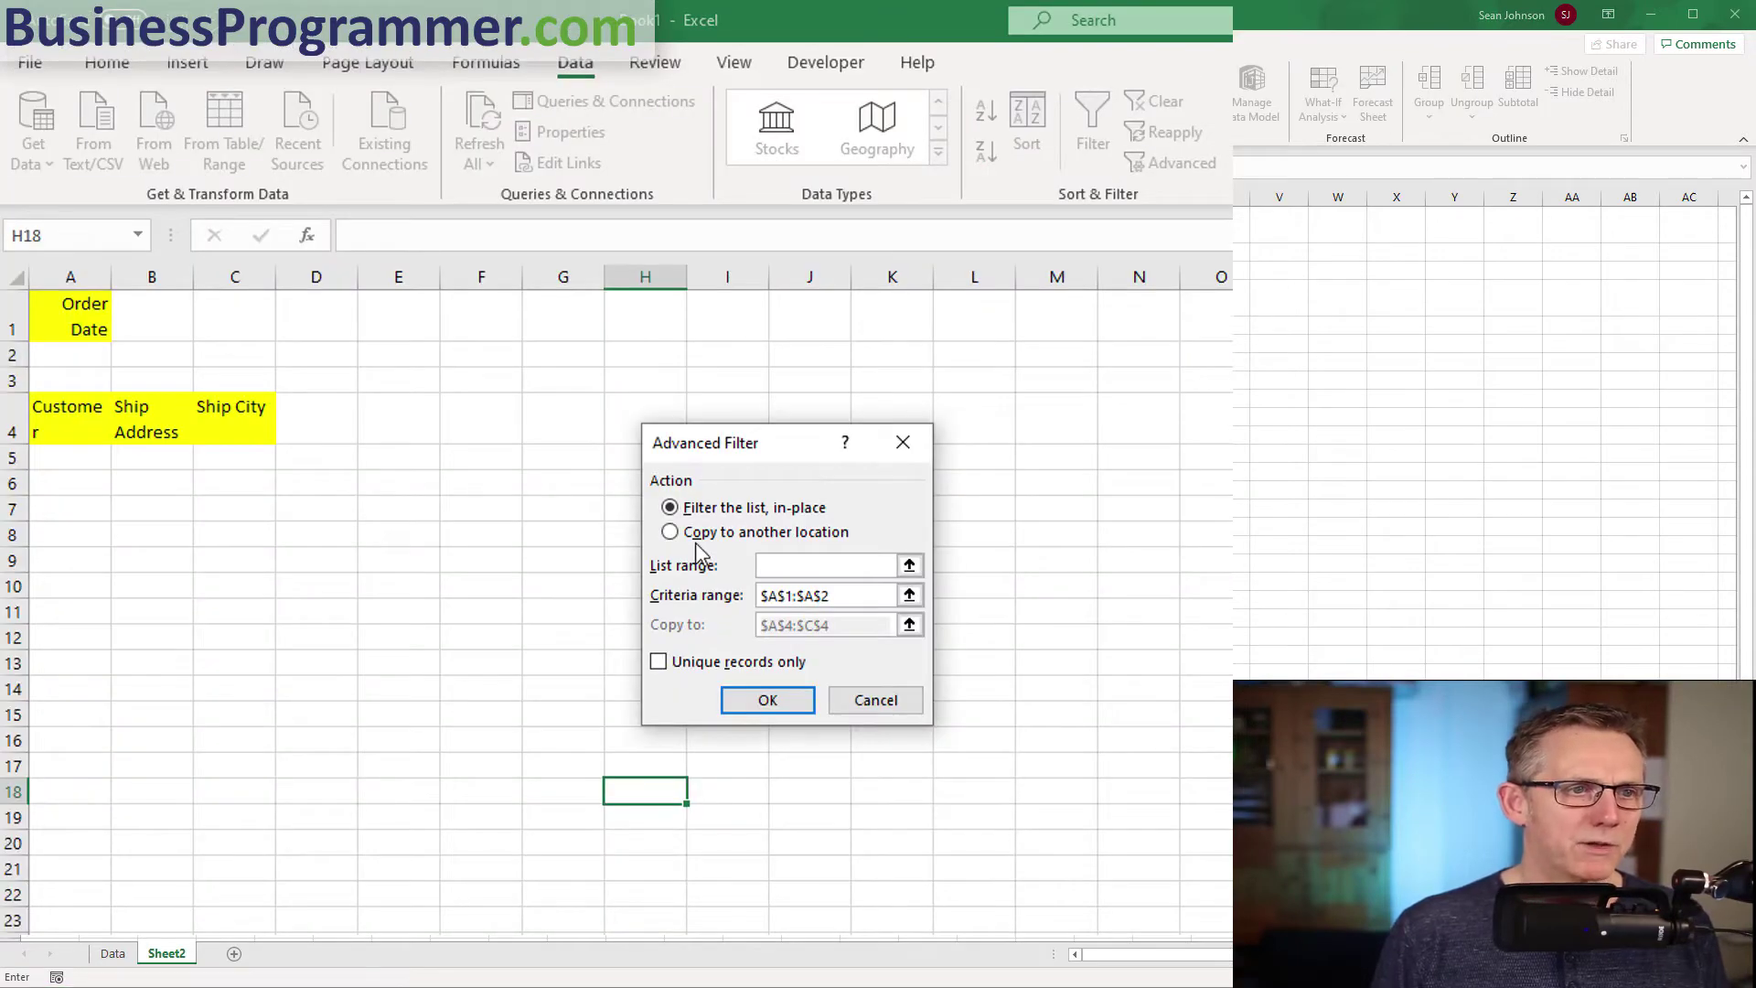
{"action": "left_click", "coordinate": [670, 533]}
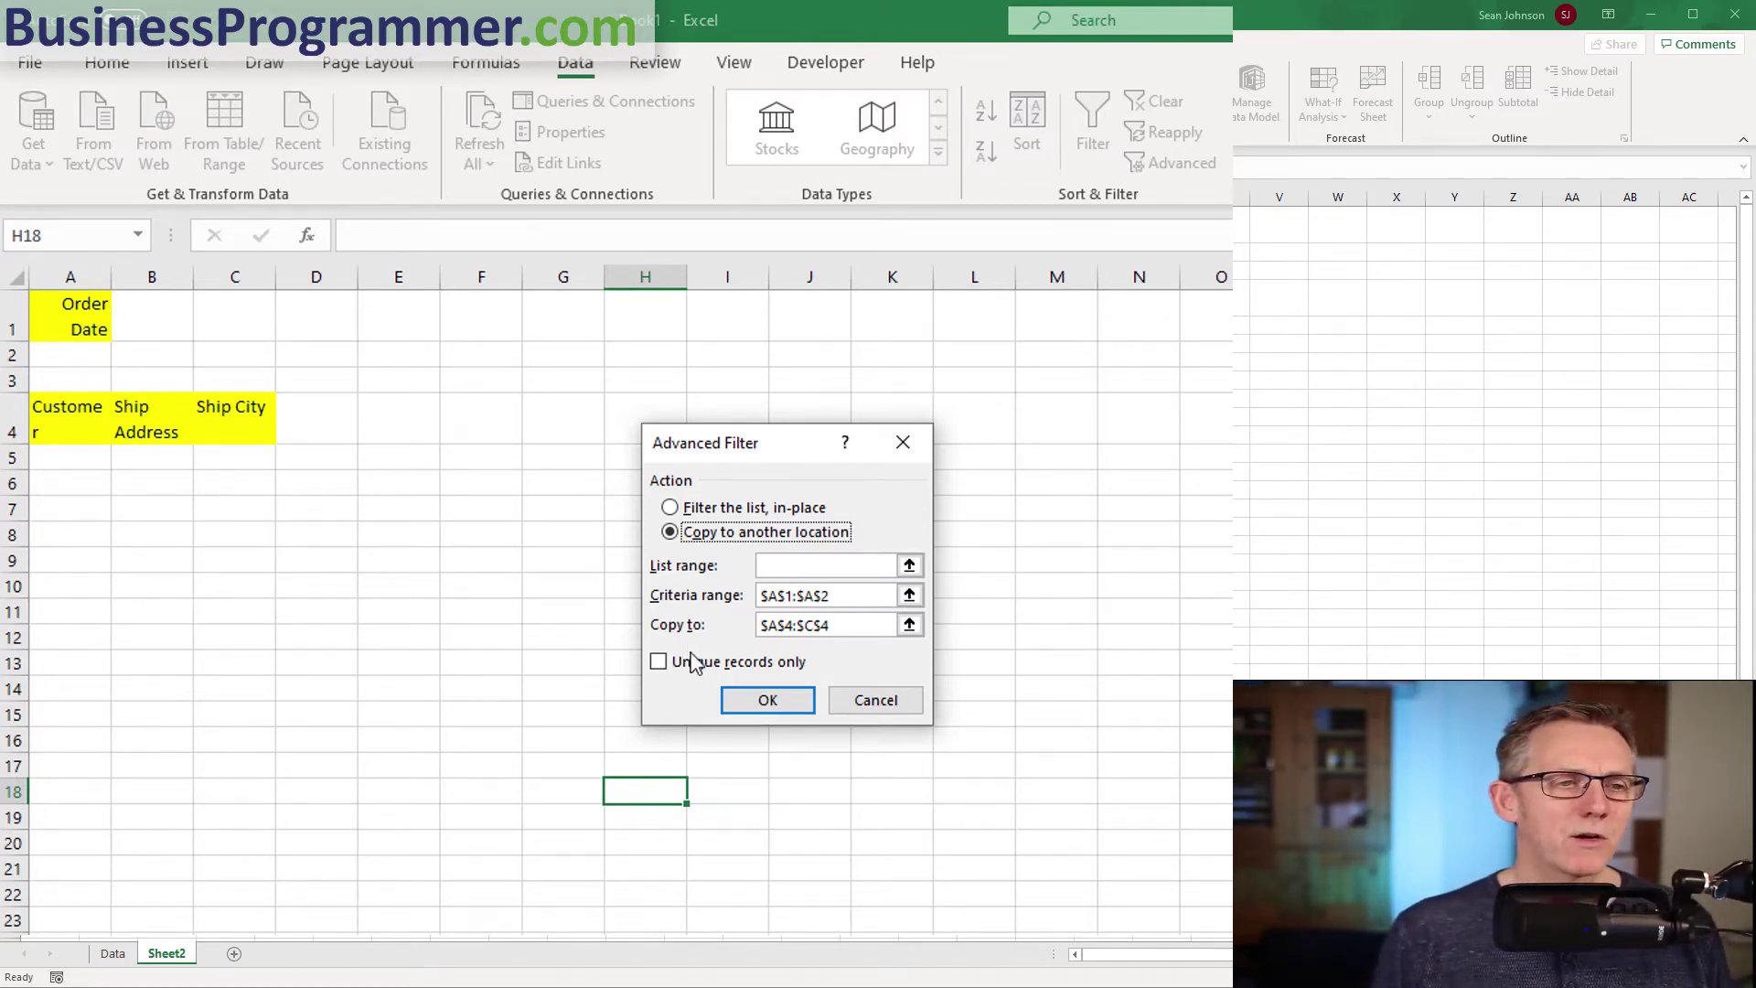
{"action": "left_click", "coordinate": [658, 662]}
{"action": "left_click", "coordinate": [823, 567]}
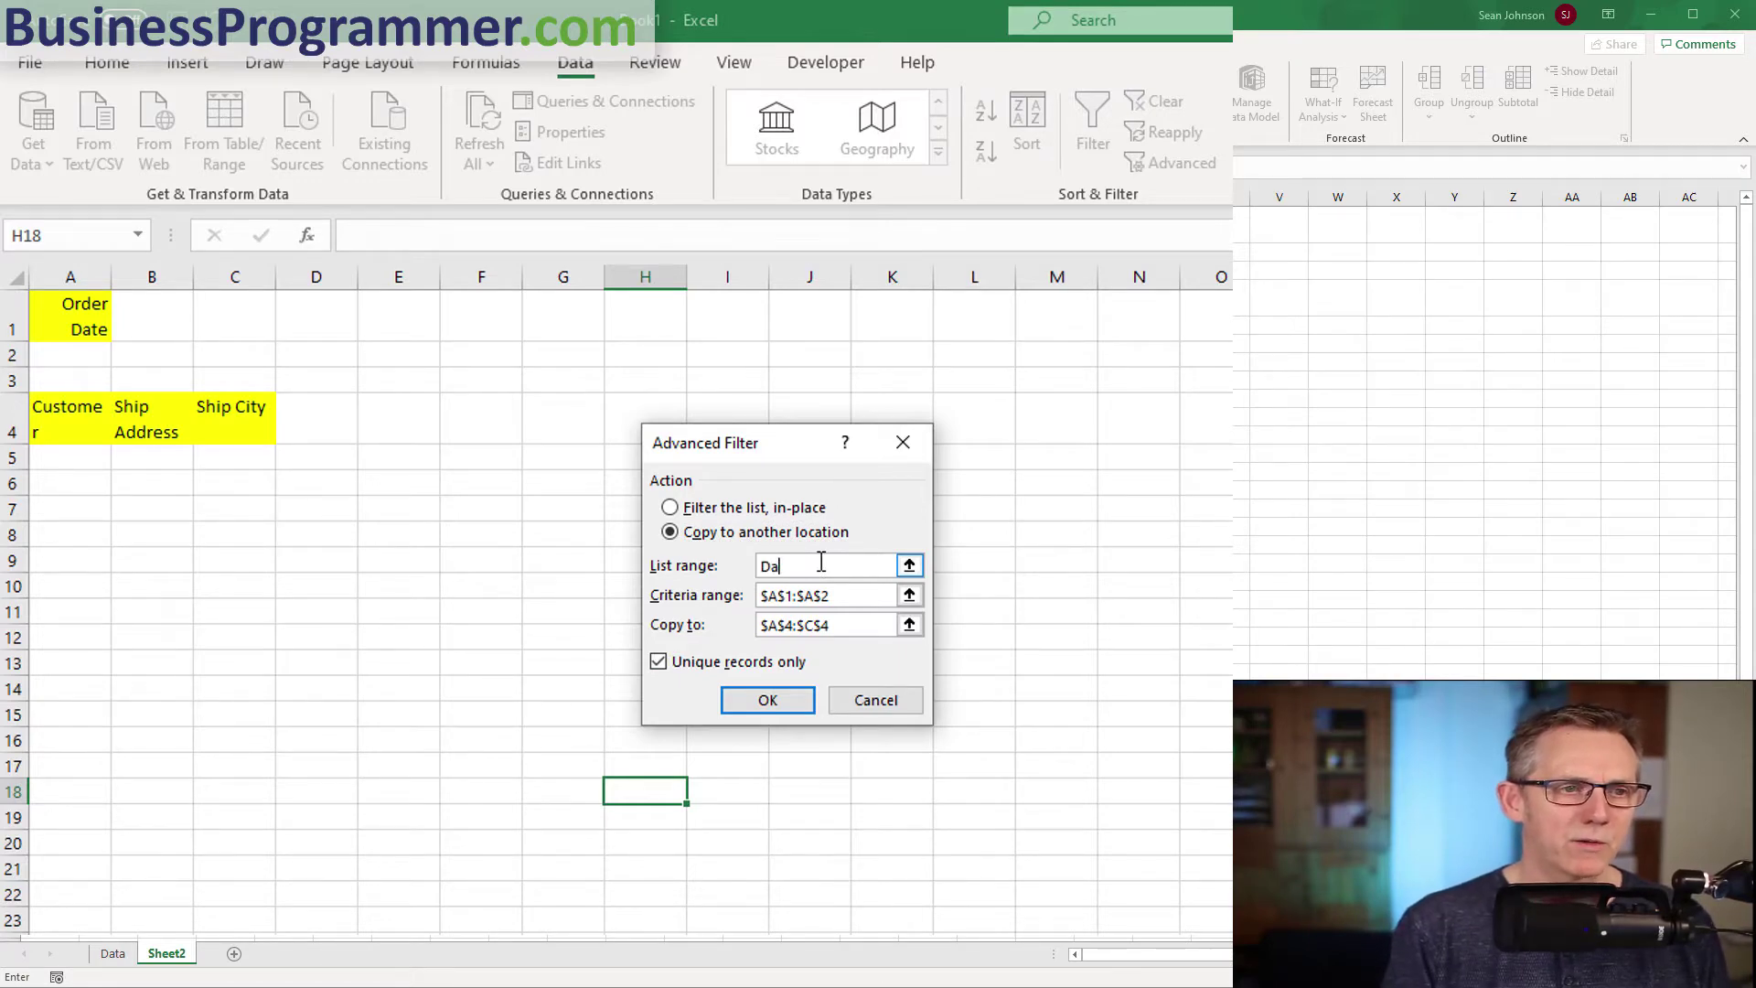
{"action": "type", "text": "Data!Database"}
{"action": "left_click", "coordinate": [767, 700]}
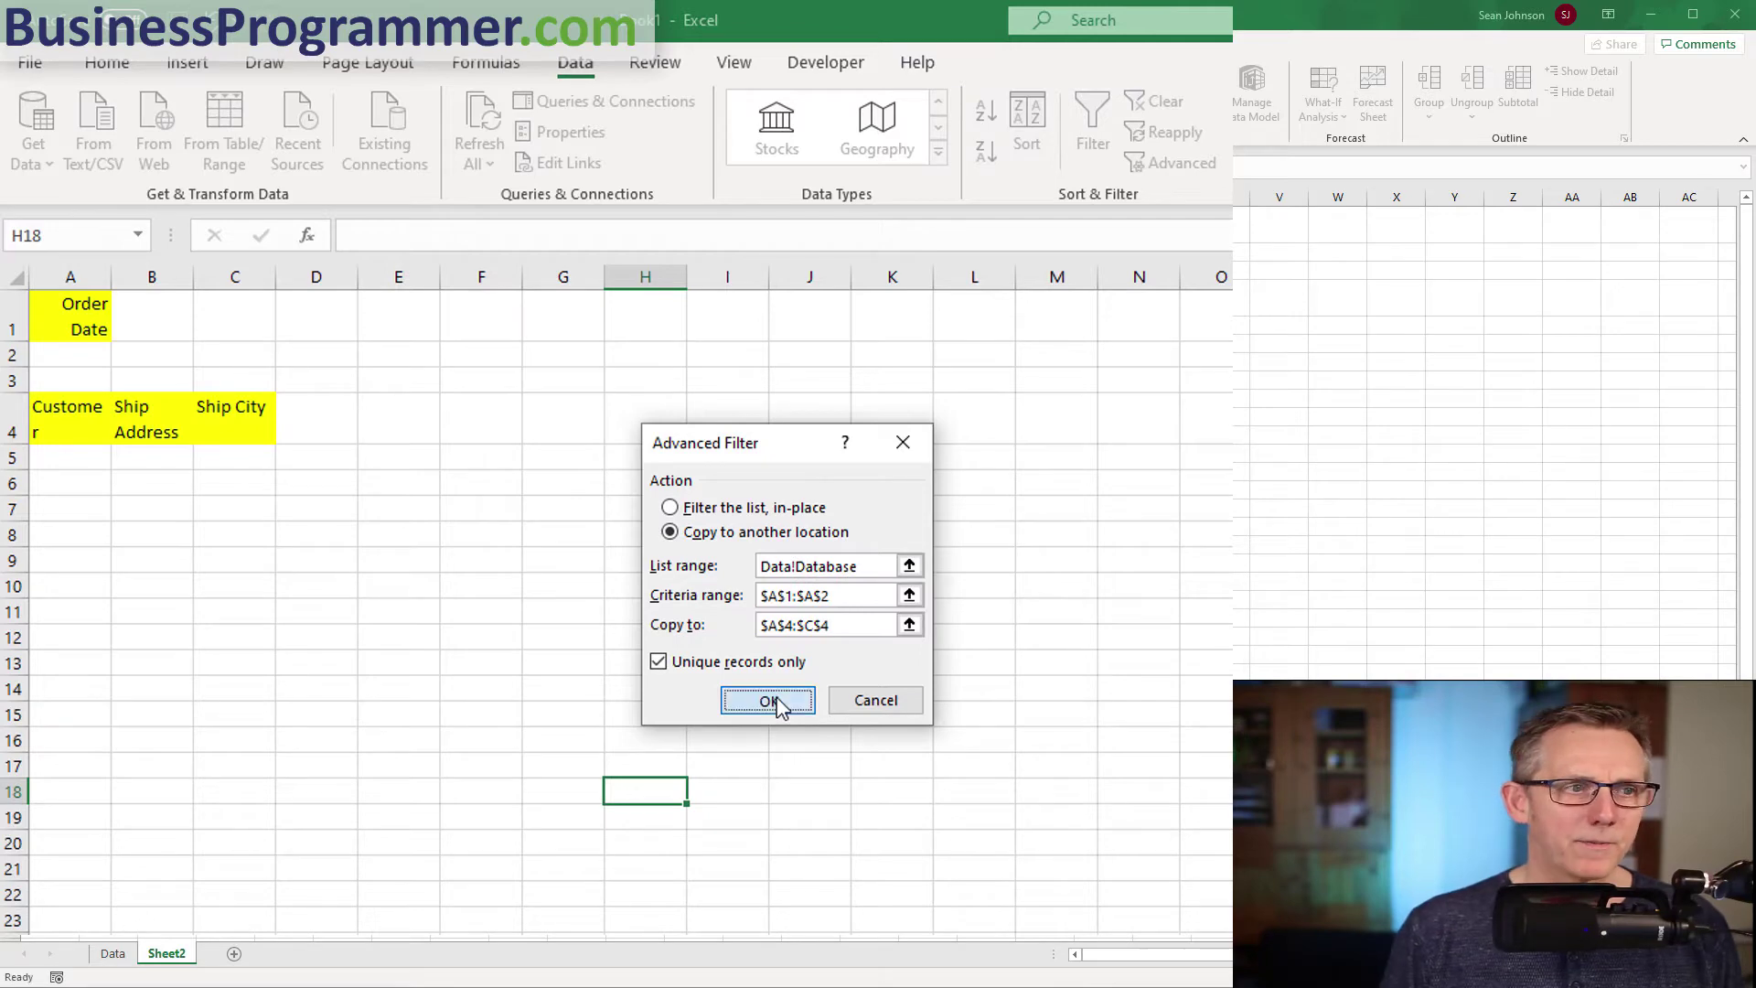
Autofit columns A to C on Sheet2 to the extracted customer records.
{"action": "left_click_drag", "start_coordinate": [91, 276], "coordinate": [195, 276]}
{"action": "double_click", "coordinate": [193, 277]}
{"action": "left_click", "coordinate": [286, 560]}
Enter the headings Qty in E4 and Value in F4 beside the extracted customer list.
{"action": "left_click", "coordinate": [588, 419]}
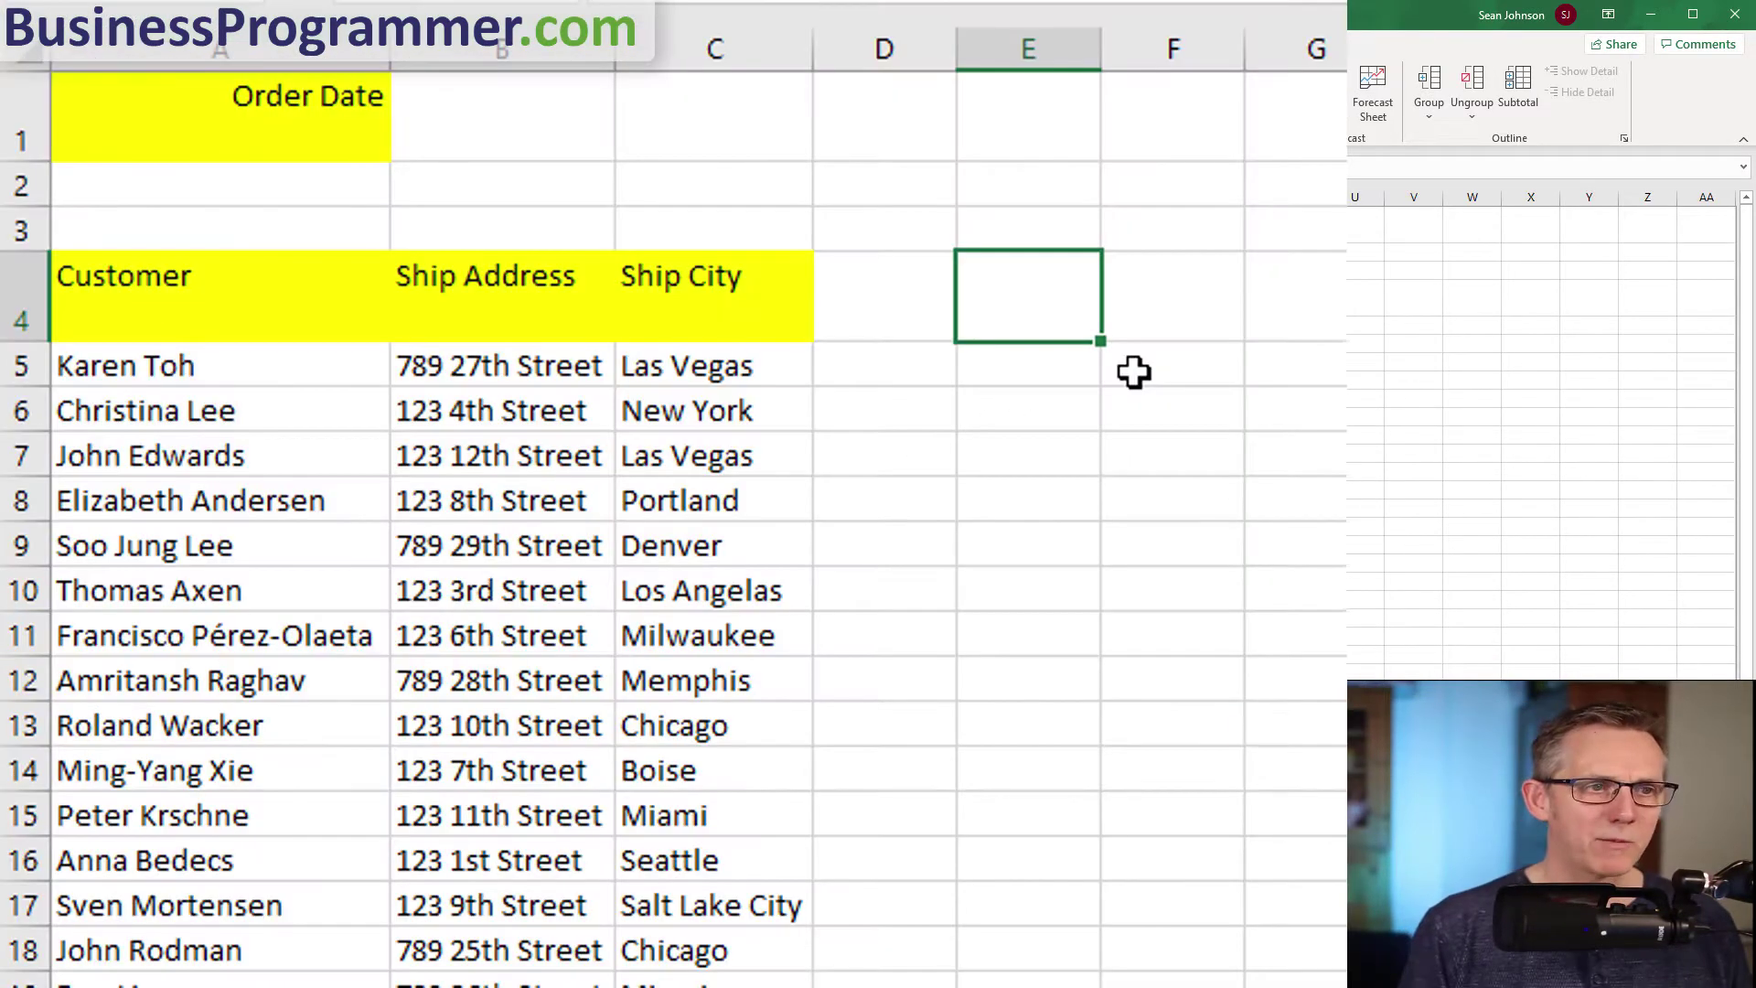
{"action": "type", "text": "Qty"}
{"action": "key", "text": "Return"}
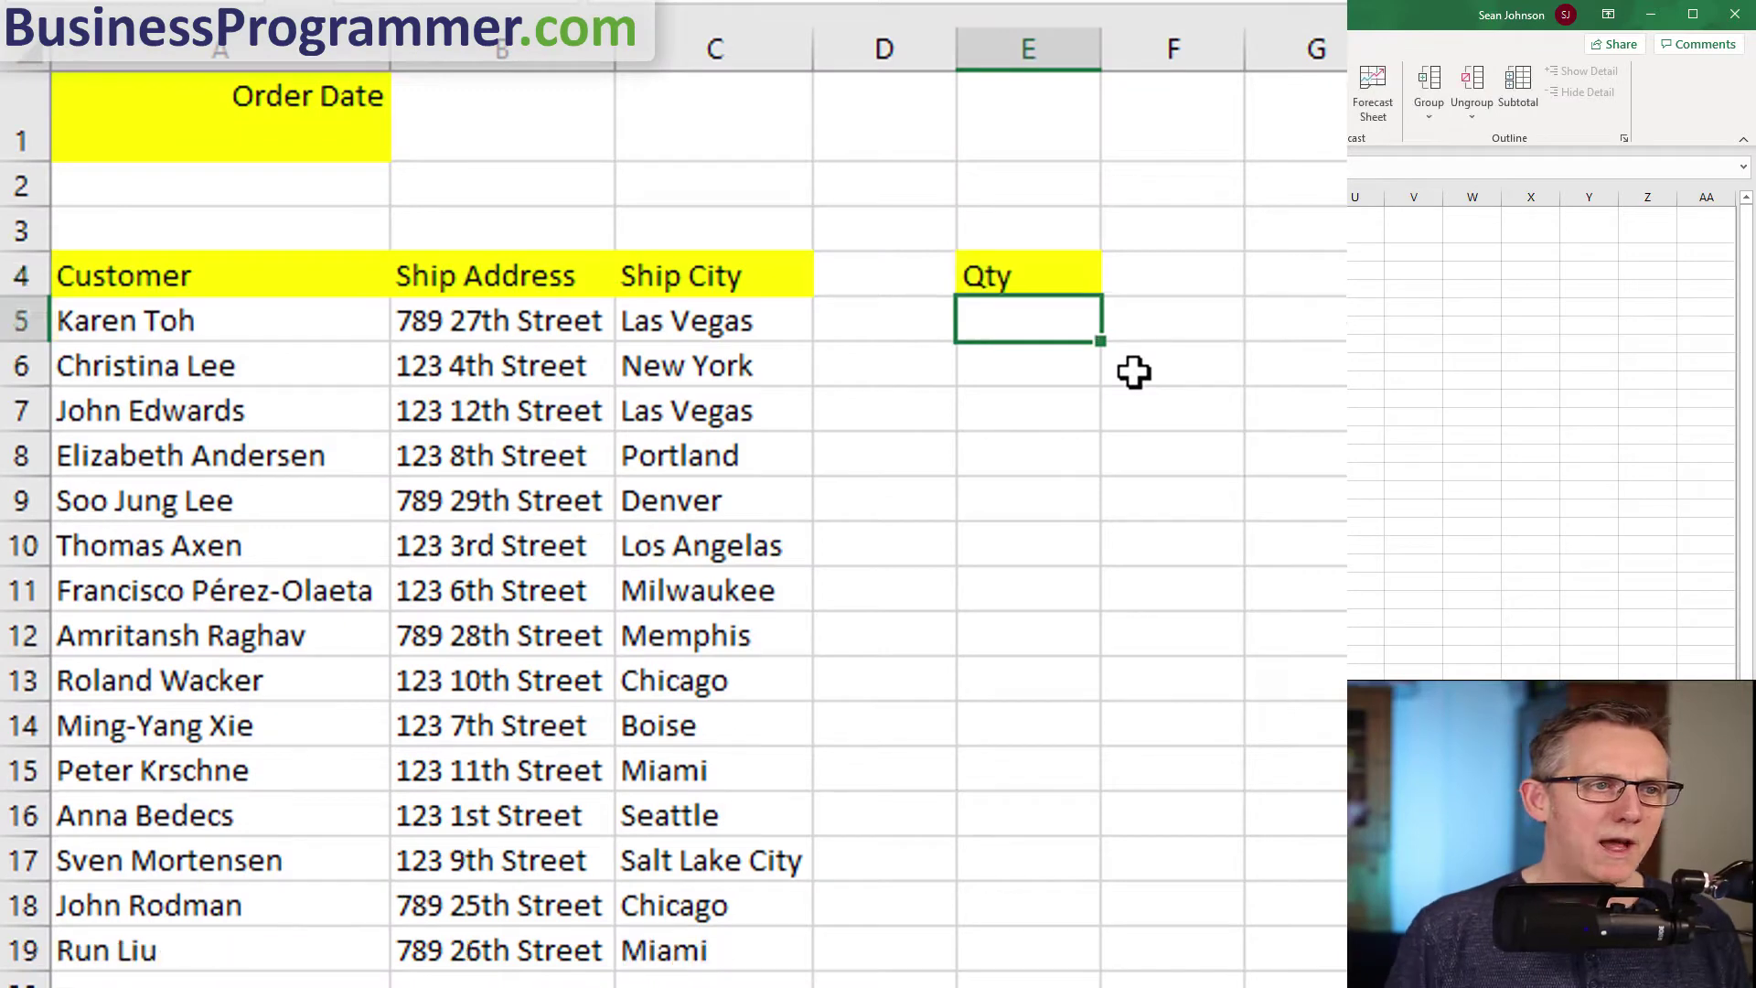
{"action": "key", "text": "Up"}
{"action": "key", "text": "Right"}
{"action": "type", "text": "Value"}
{"action": "key", "text": "Return"}
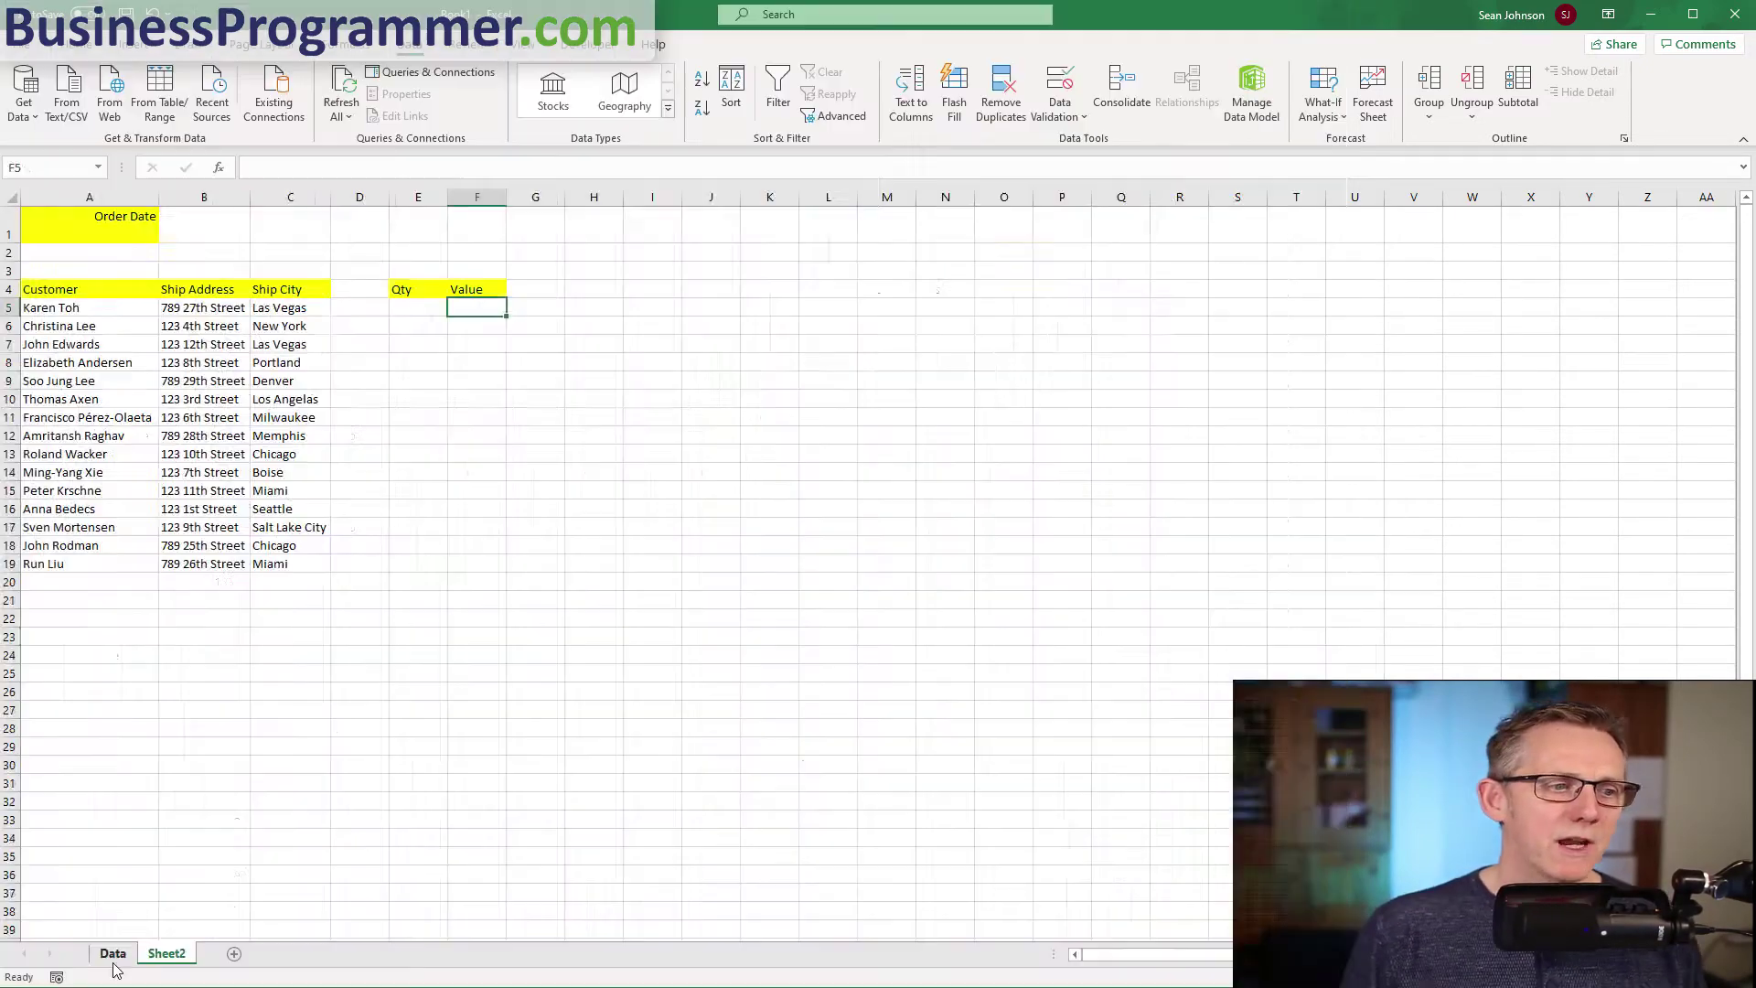
Select the whole Database range of order records on the Data sheet.
{"action": "left_click", "coordinate": [113, 954]}
{"action": "left_click", "coordinate": [391, 565]}
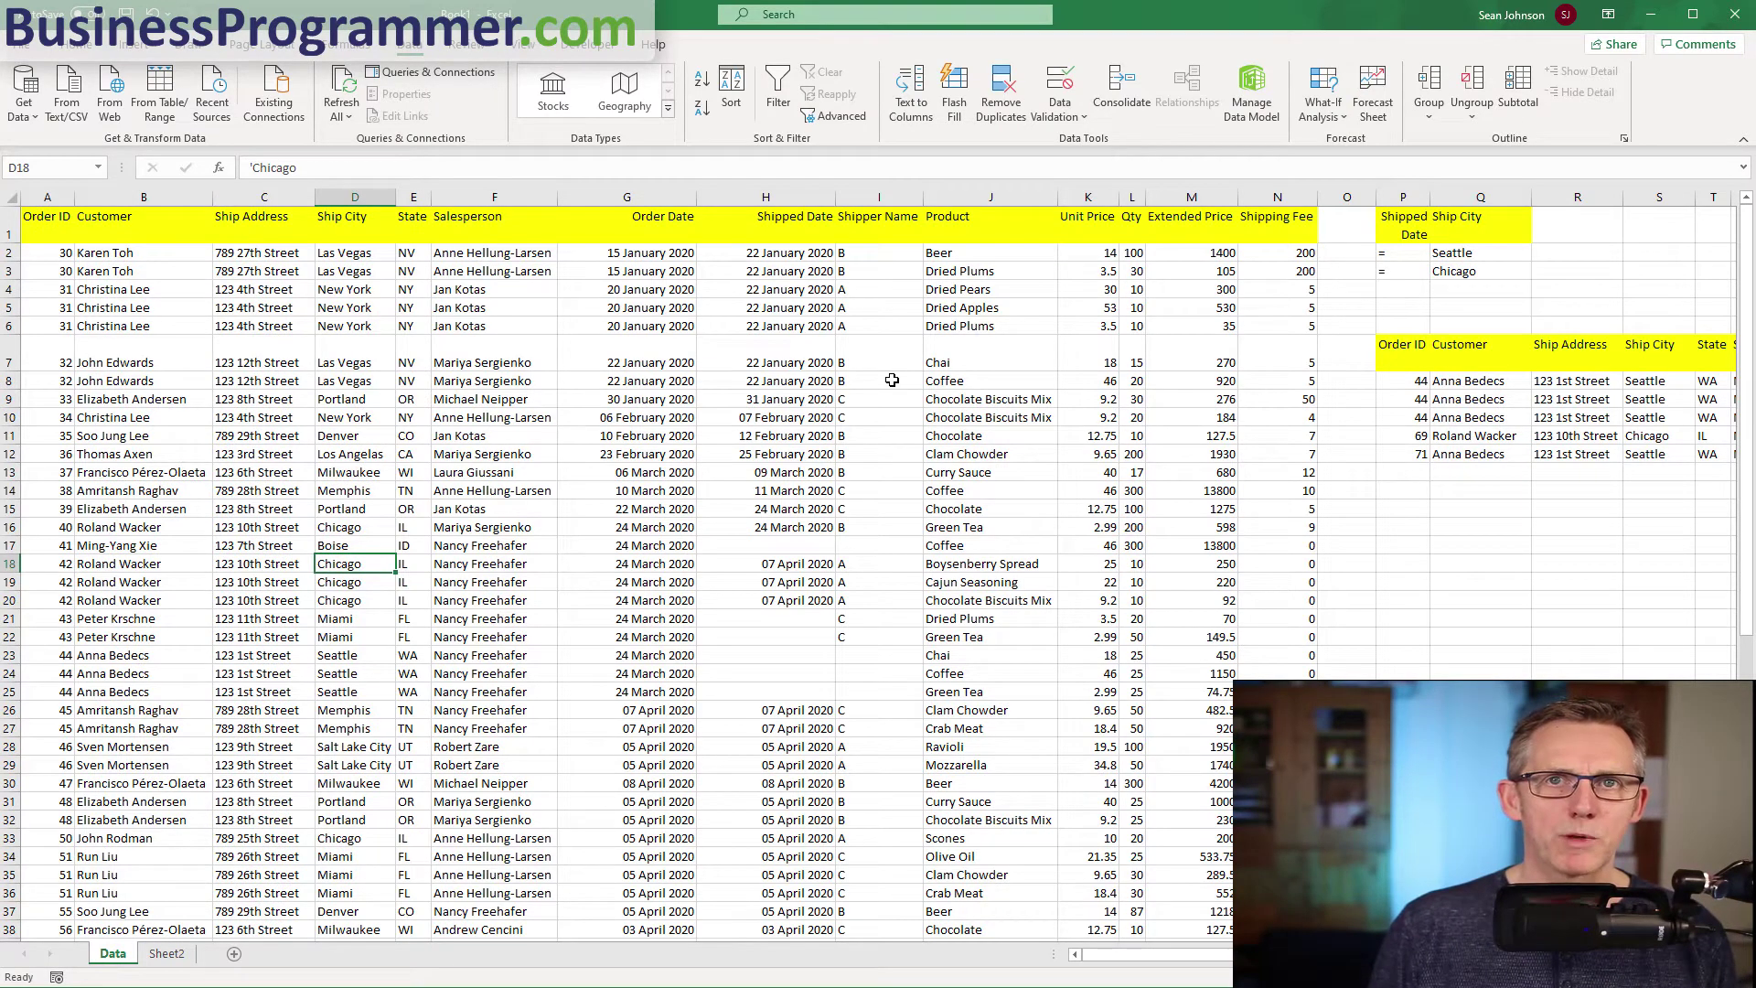
{"action": "key", "text": "ctrl"}
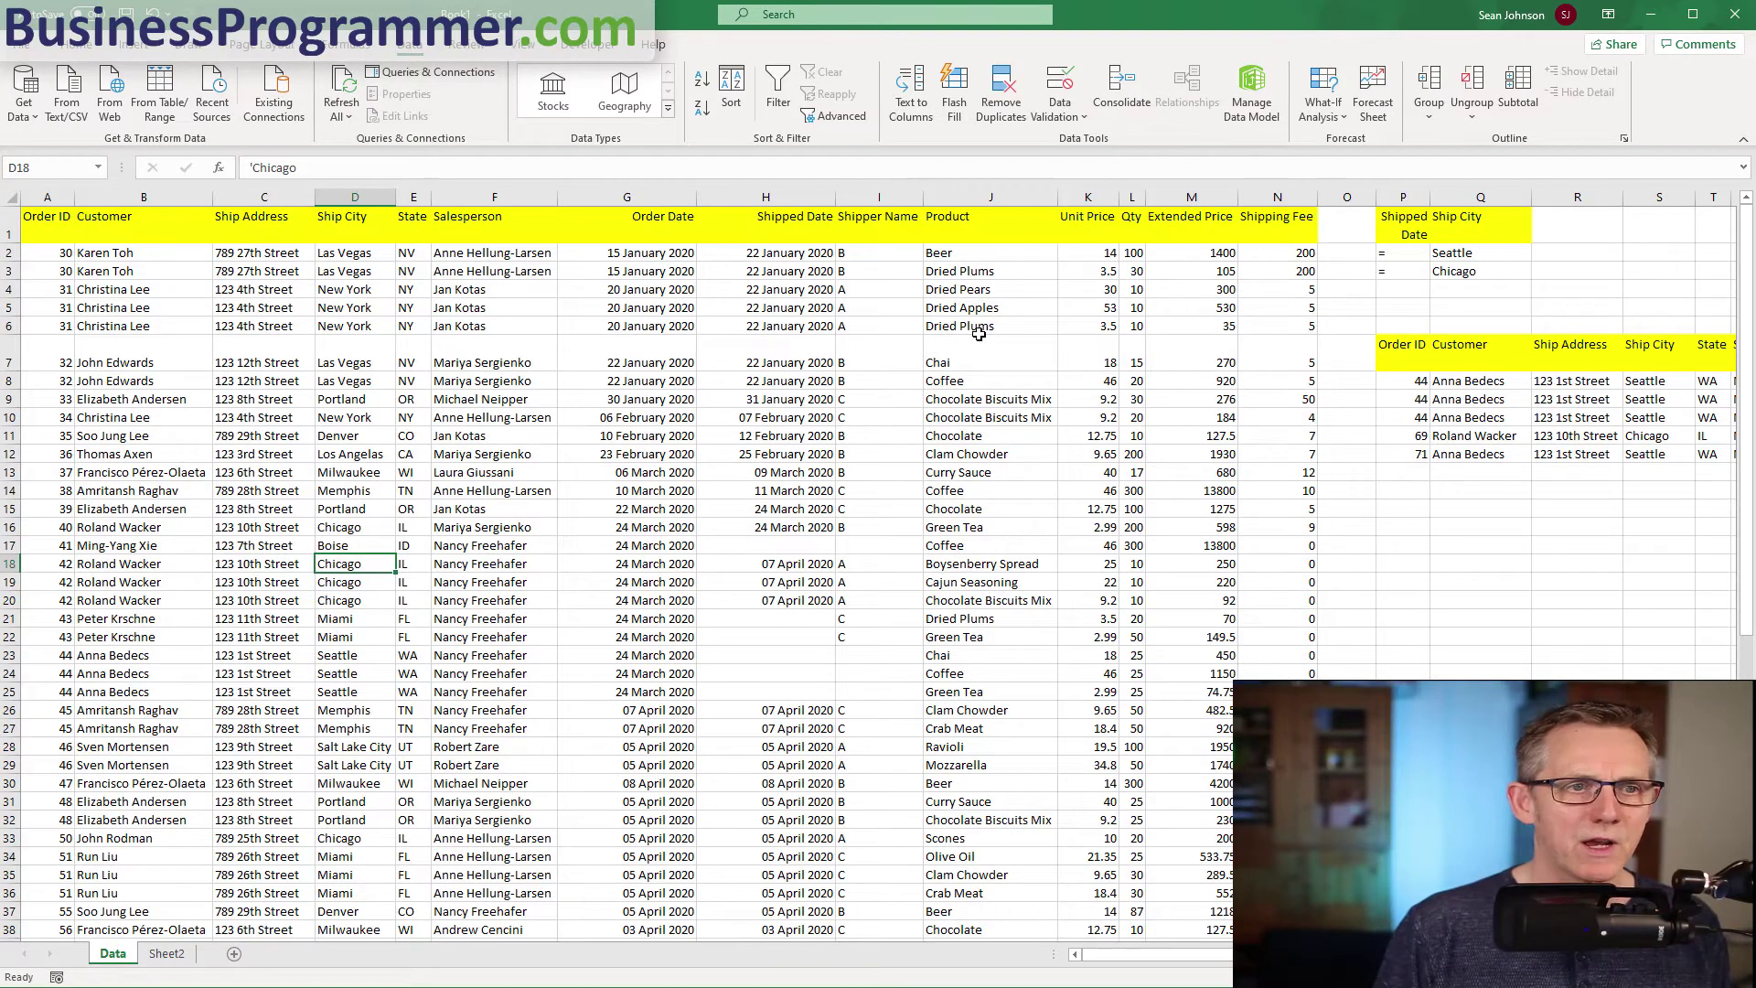
{"action": "key", "text": "alt+a"}
{"action": "key", "text": "q"}
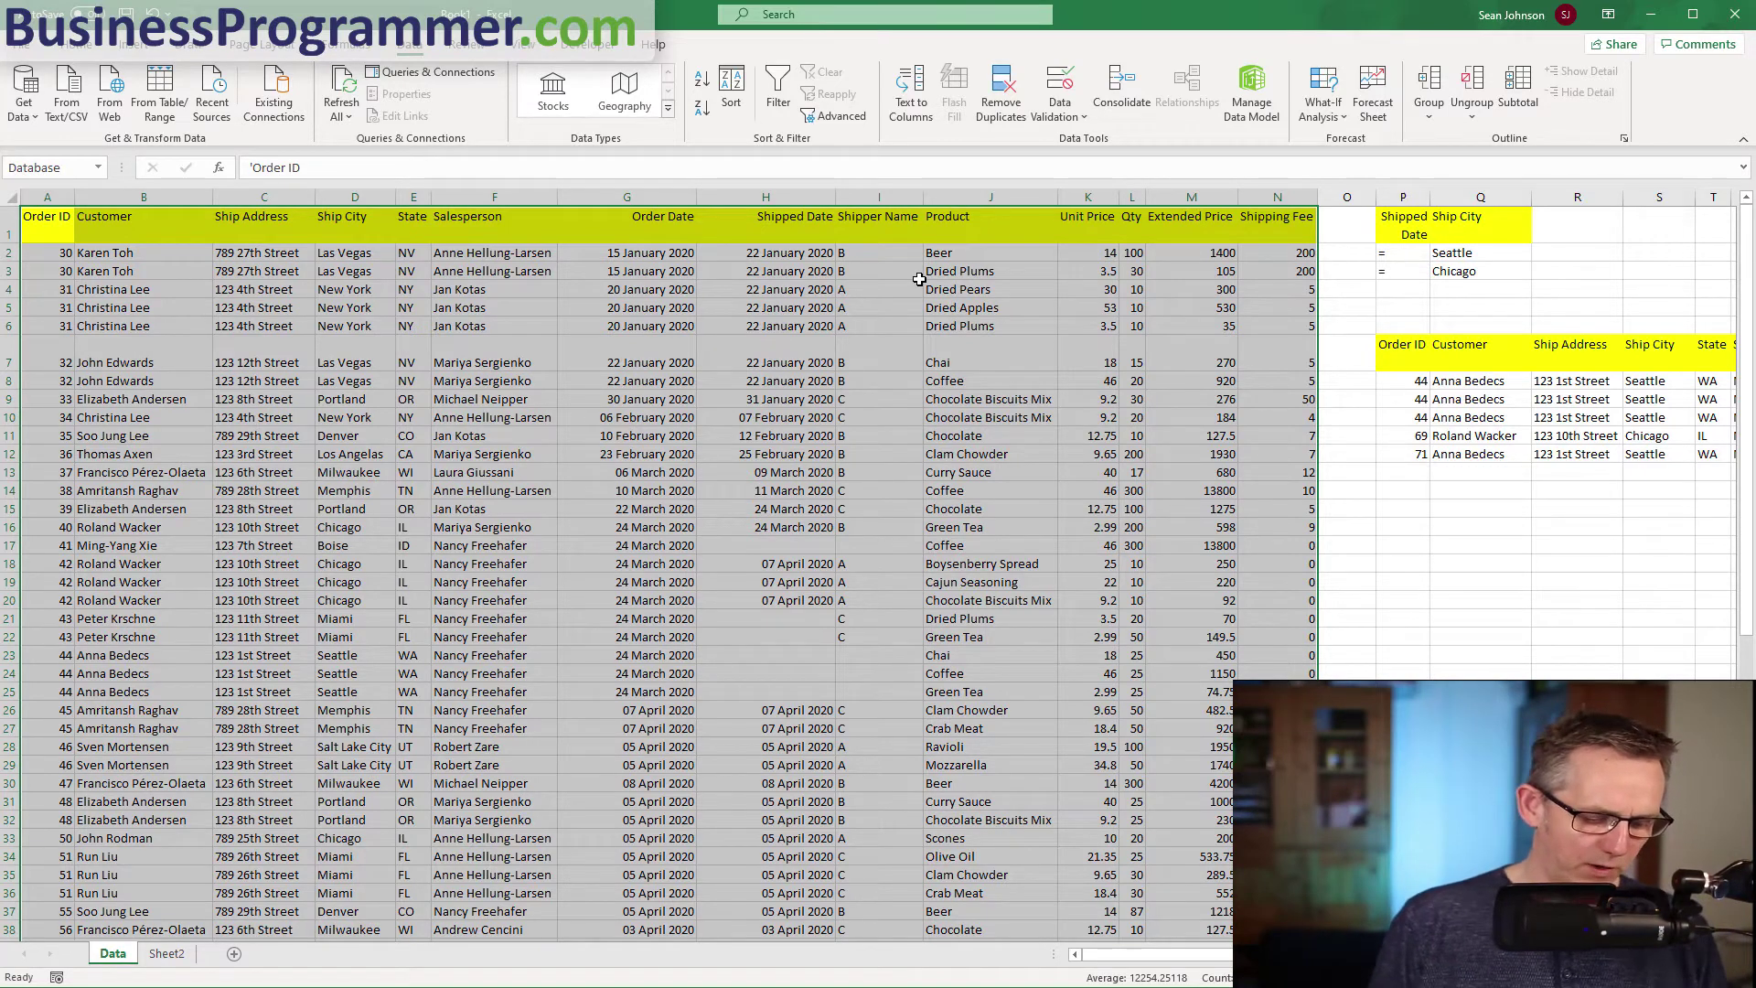
{"action": "key", "text": "F5"}
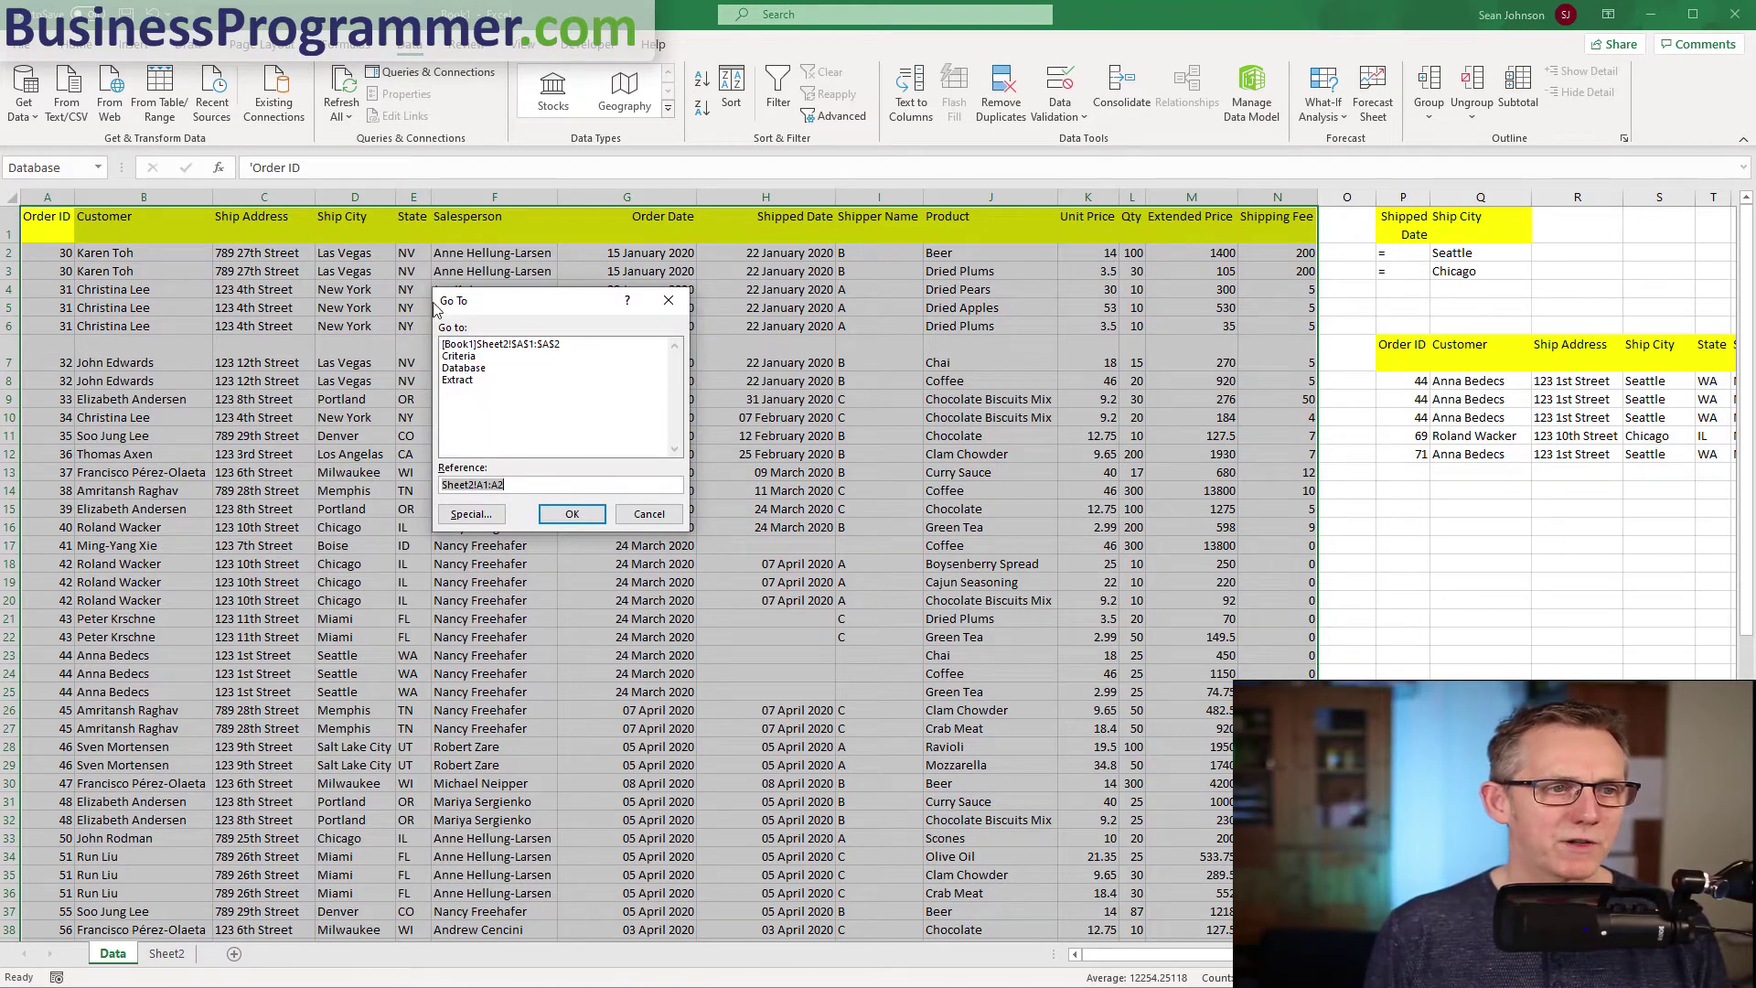
{"action": "left_click", "coordinate": [450, 517]}
{"action": "left_click", "coordinate": [481, 459]}
{"action": "left_click", "coordinate": [668, 543]}
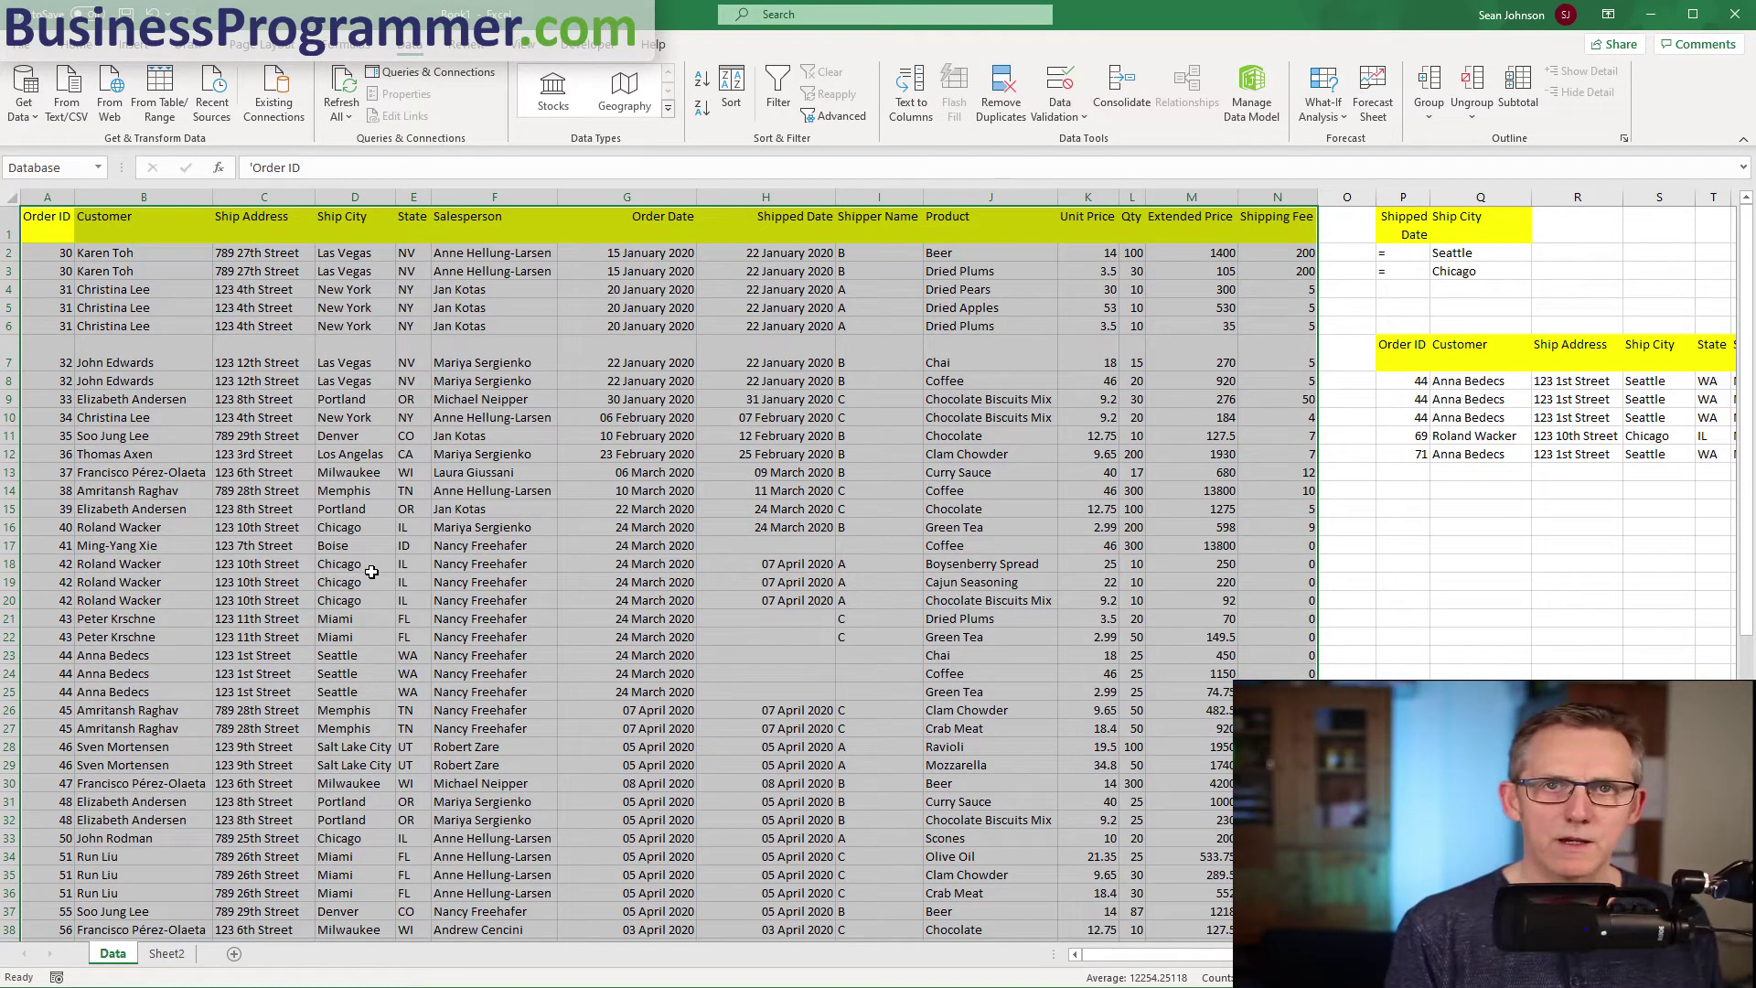
Convert the selected range $A$1:$N$67 into a table with headers and name the table tblData.
{"action": "key", "text": "ctrl+t"}
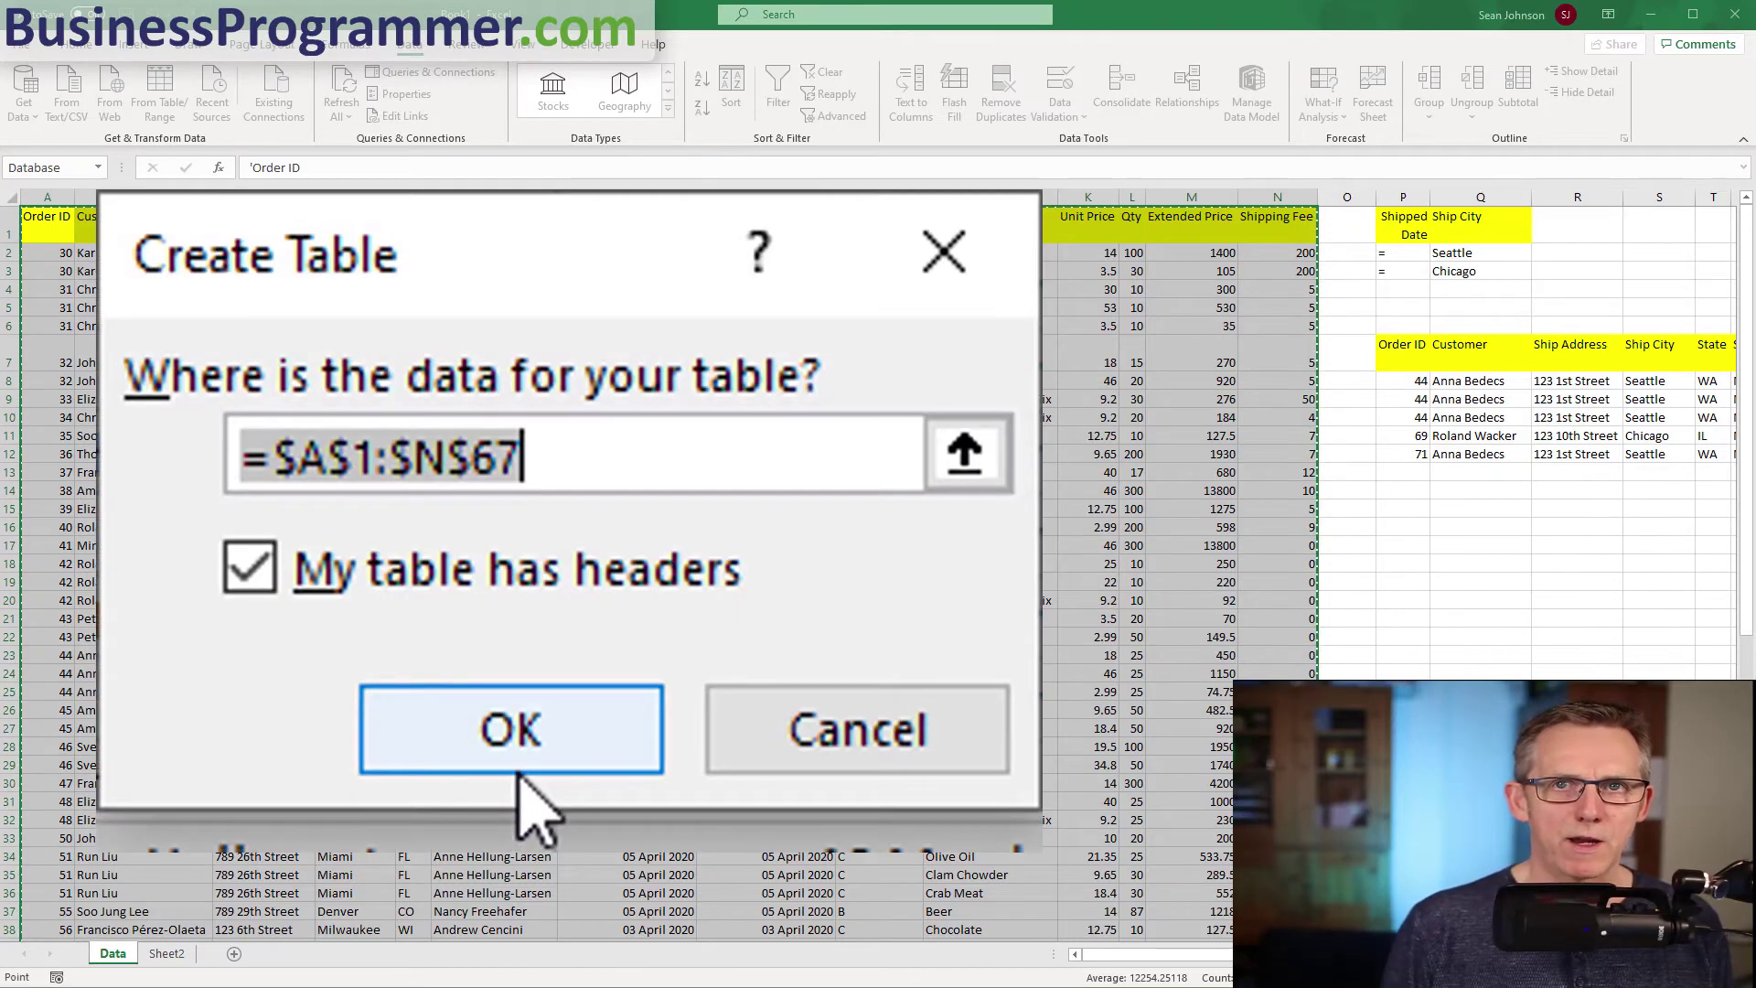
{"action": "left_click", "coordinate": [517, 763]}
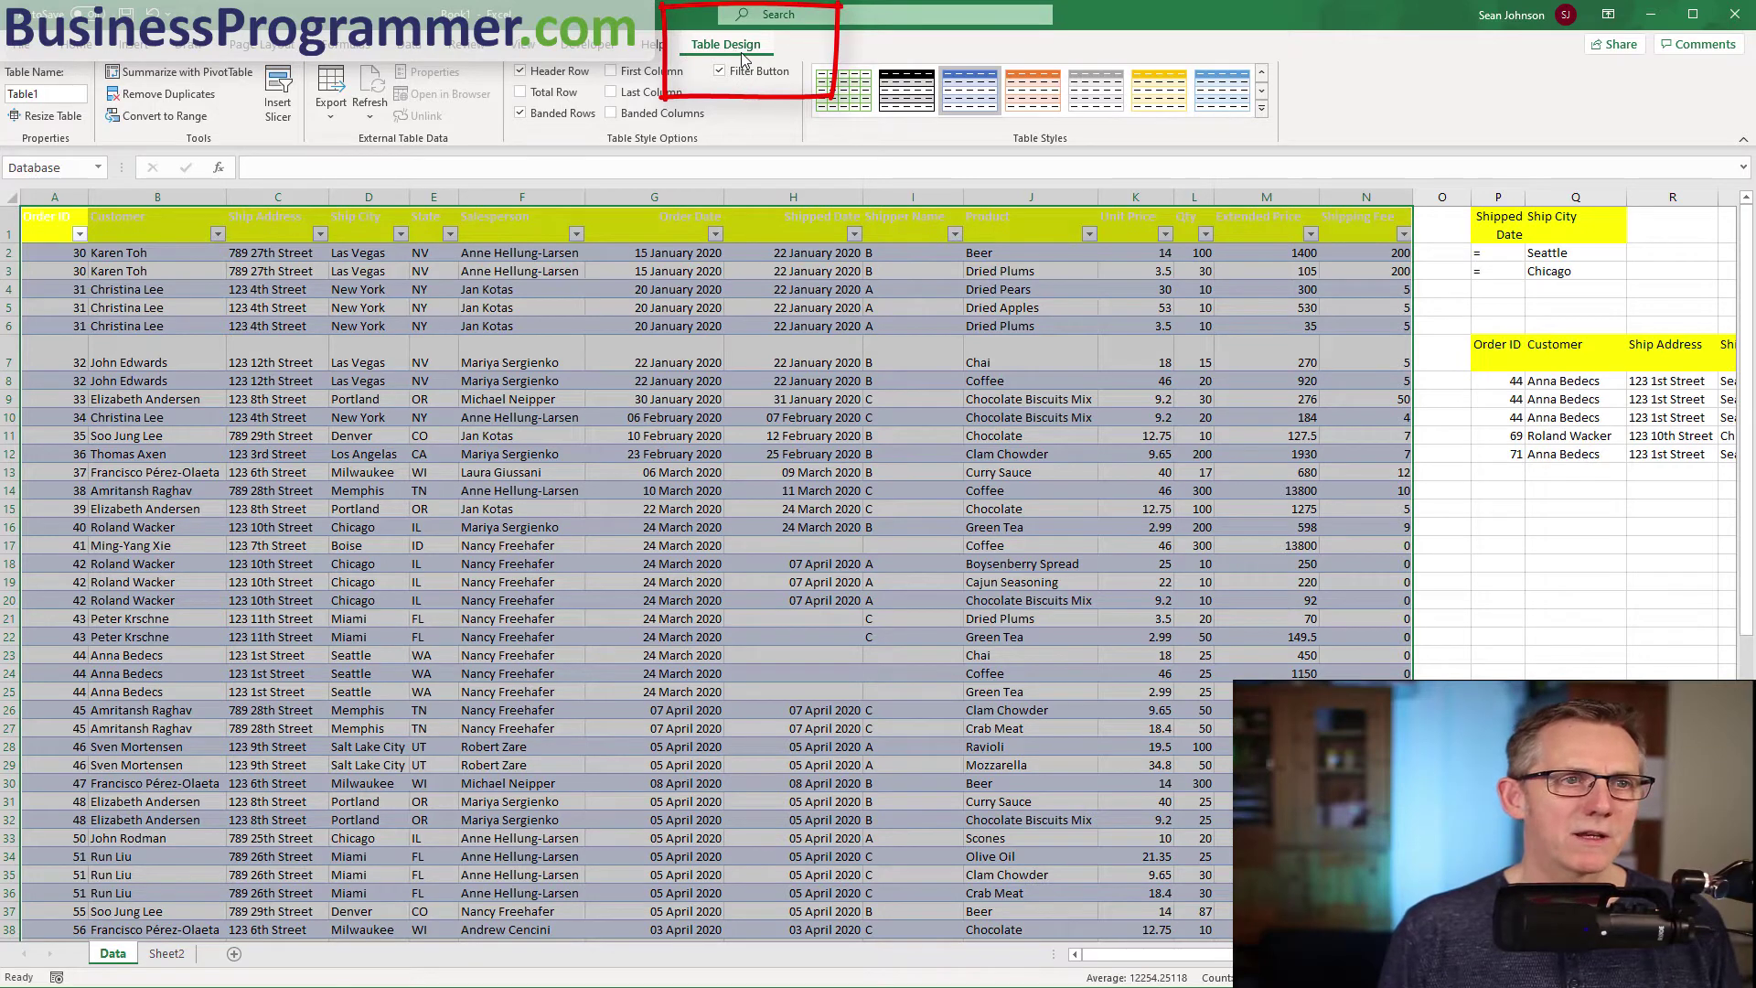
{"action": "left_click", "coordinate": [57, 93]}
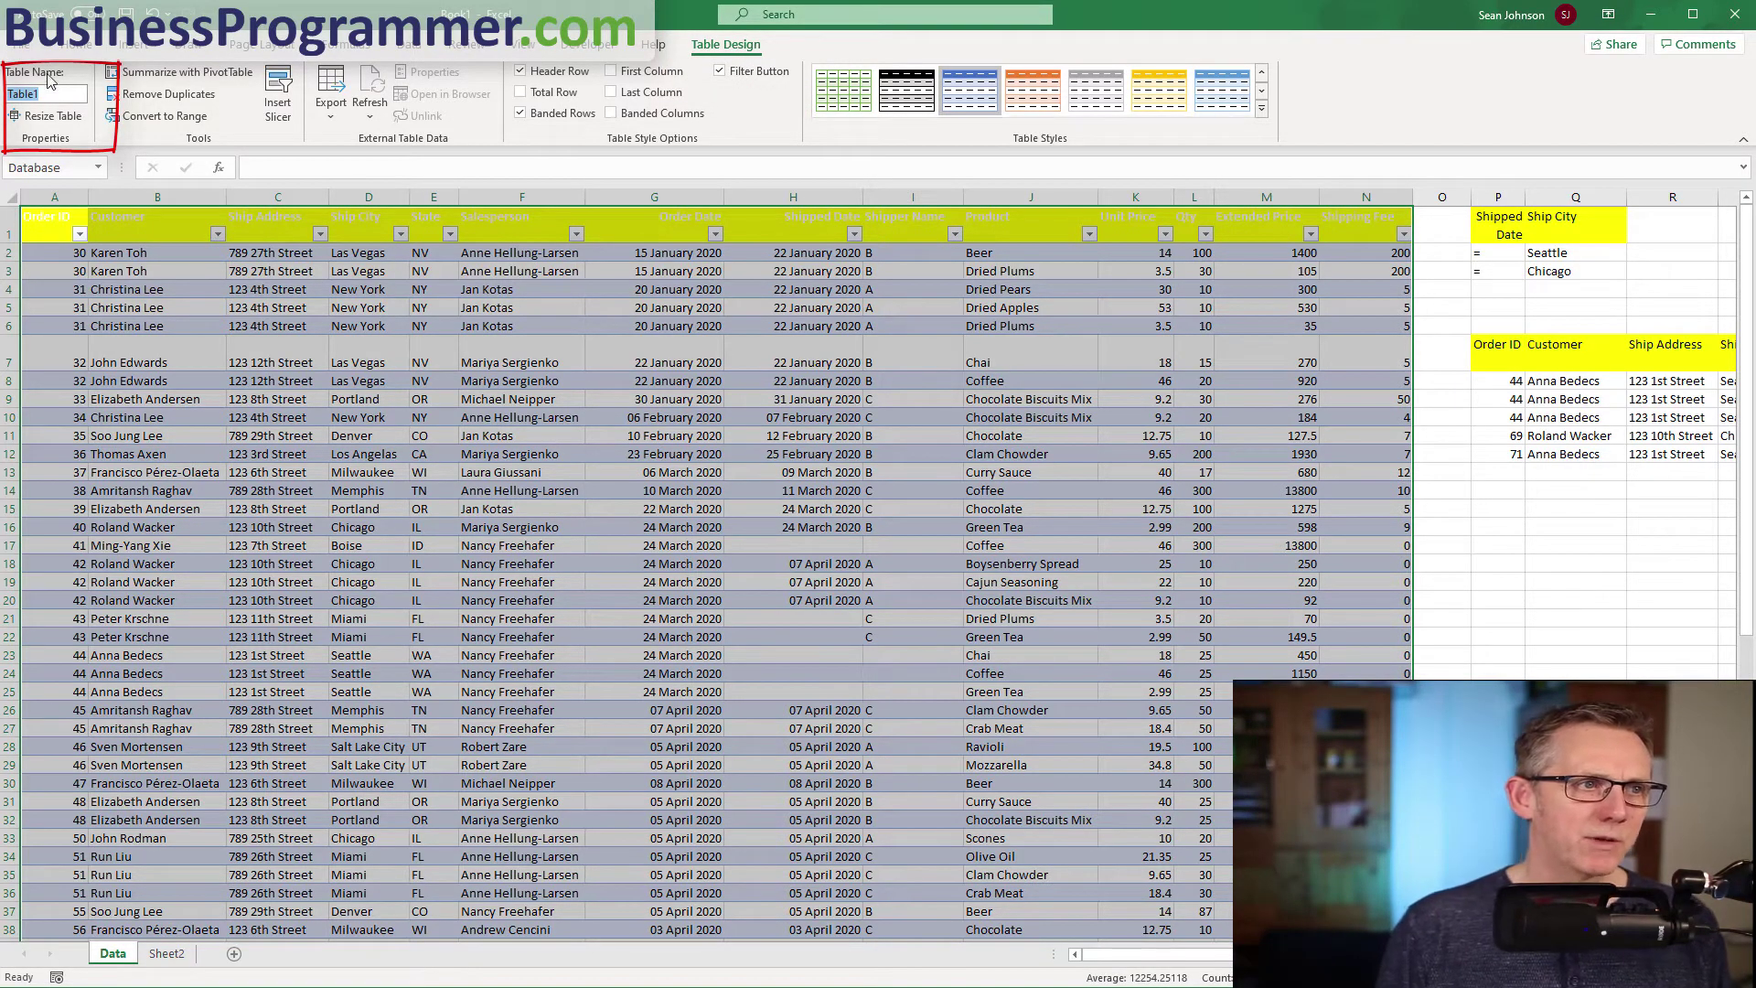
{"action": "type", "text": "tbl"}
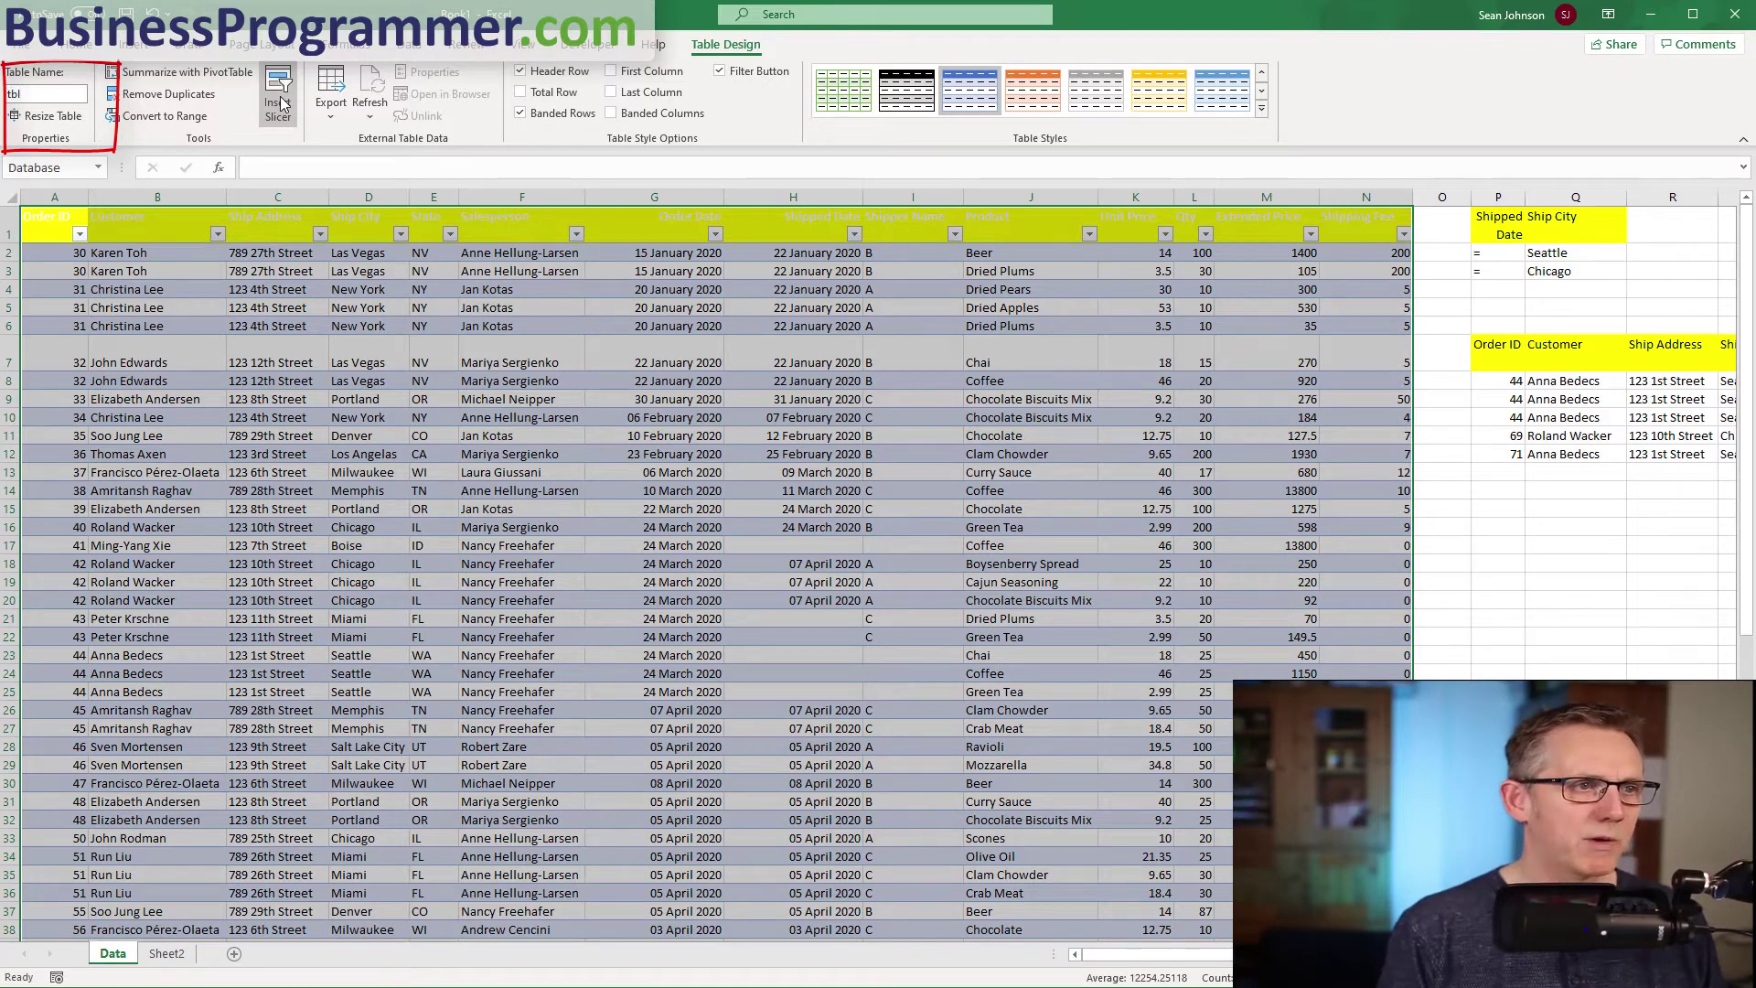
{"action": "type", "text": "Data"}
{"action": "key", "text": "Return"}
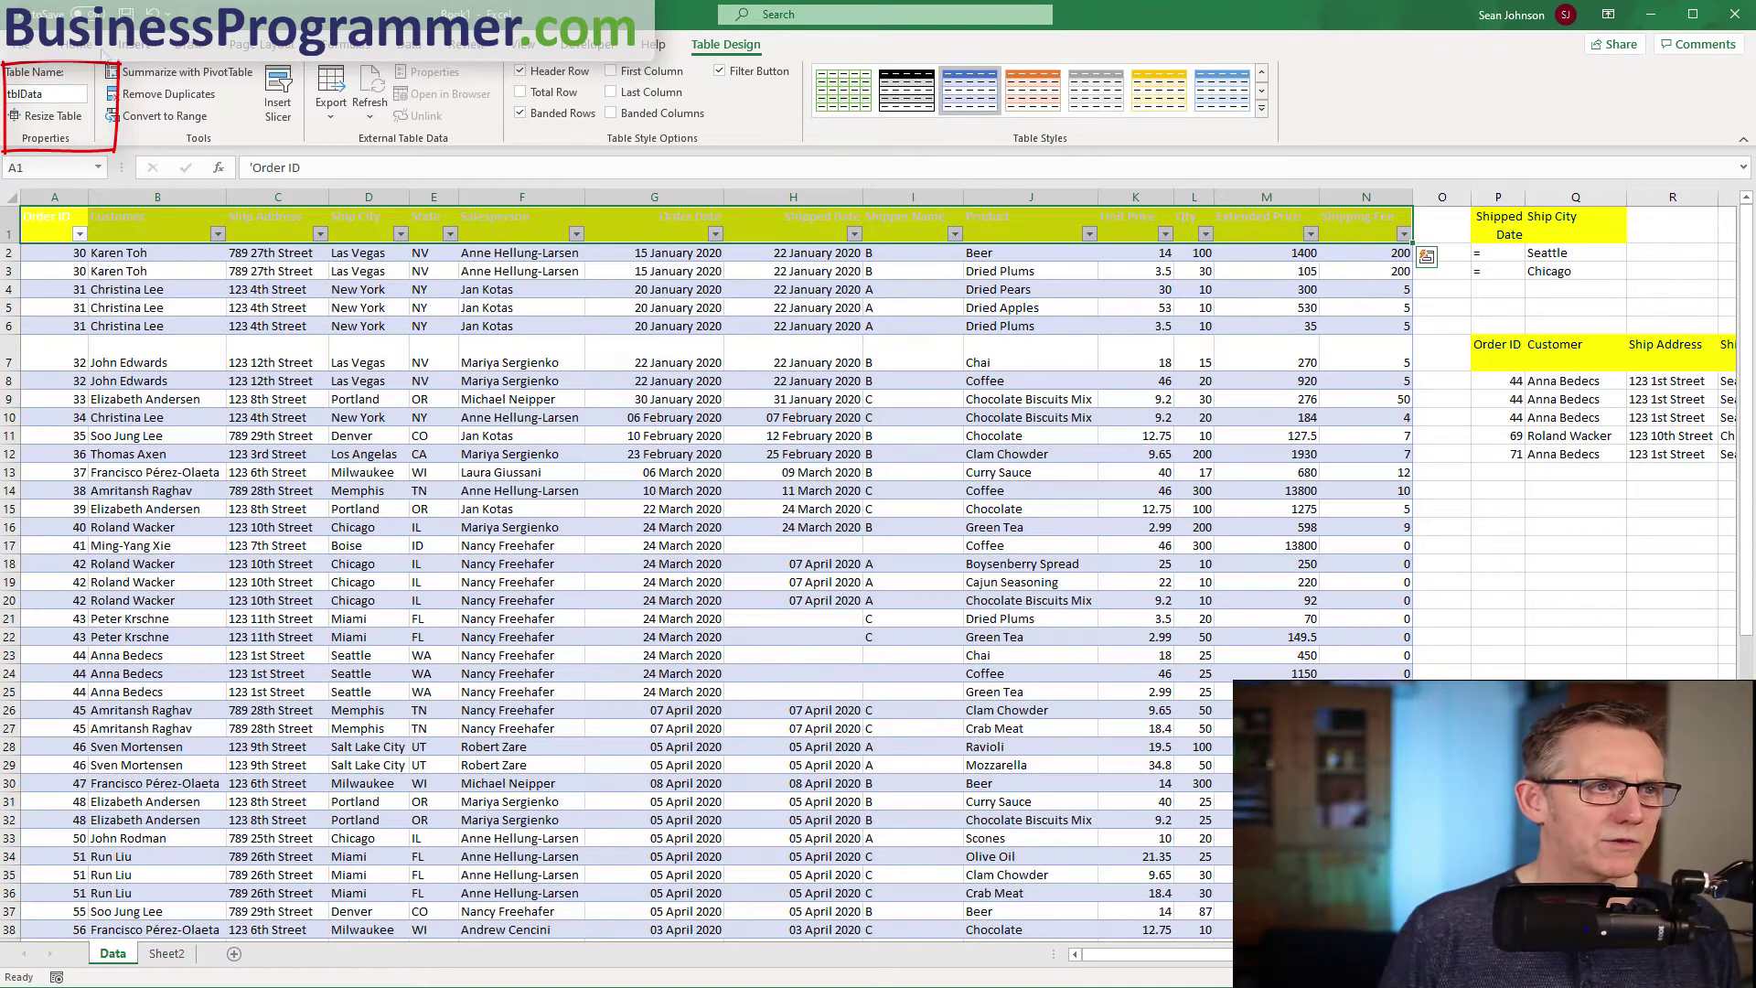
Change the font colour of the tblData header row to black.
{"action": "left_click", "coordinate": [76, 44]}
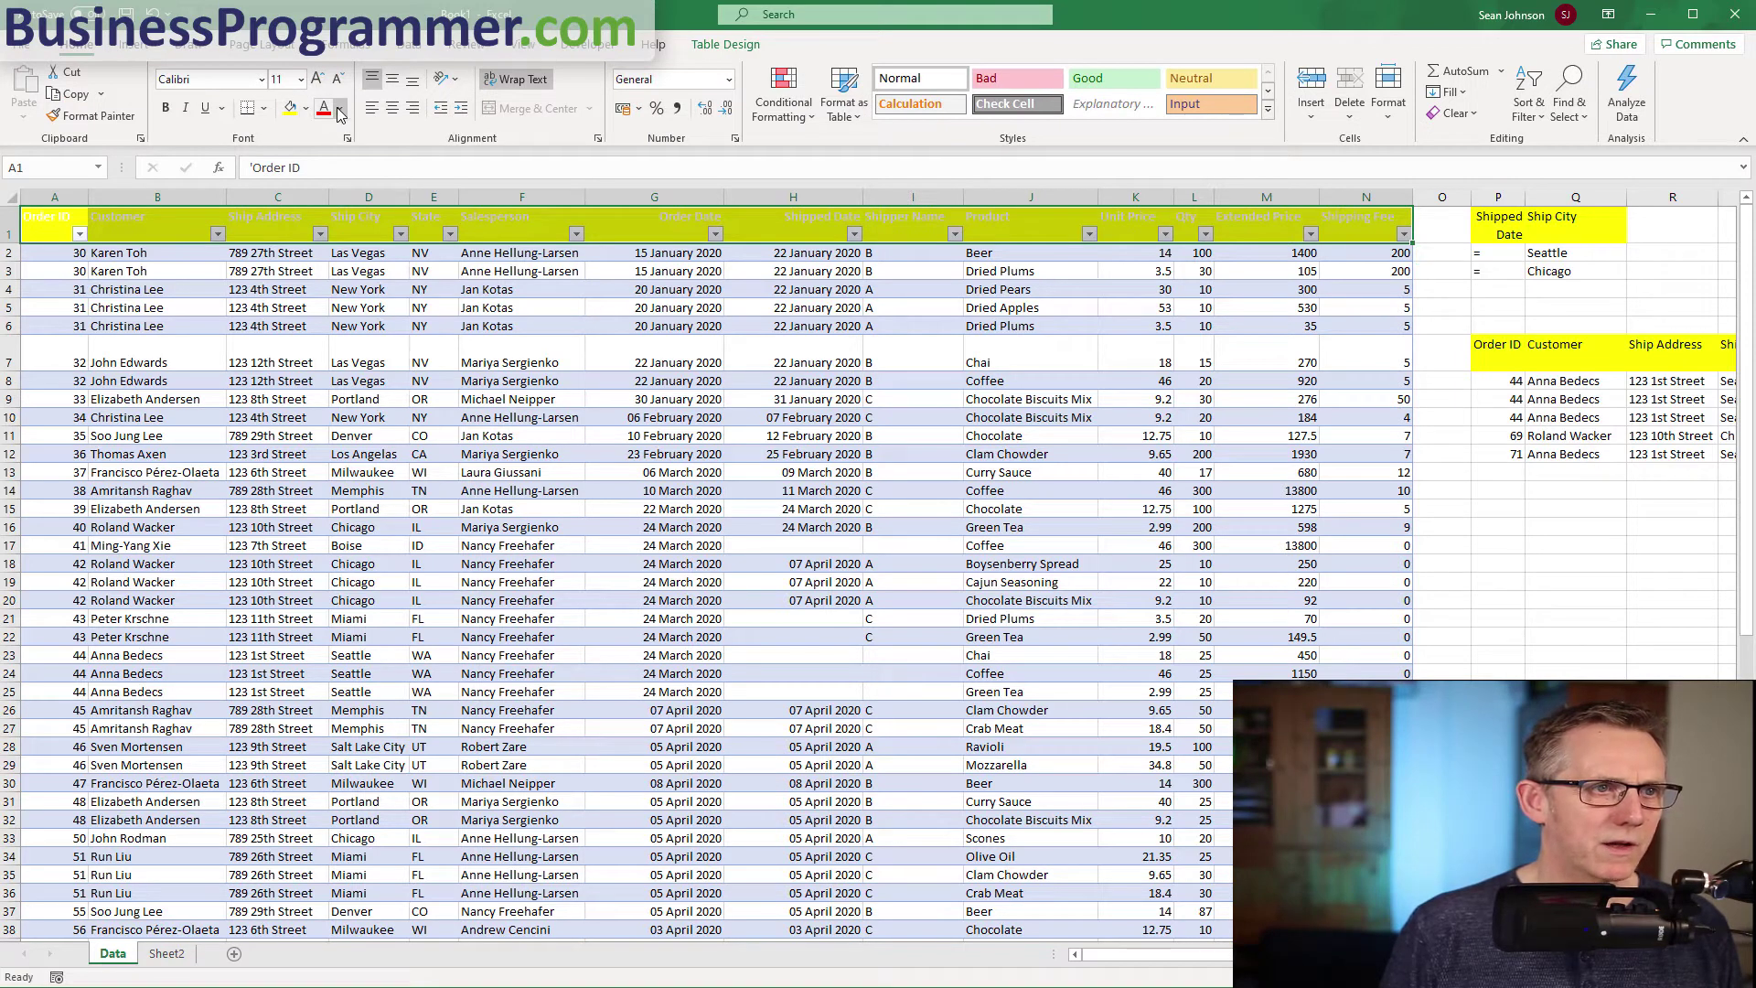
{"action": "left_click", "coordinate": [522, 417]}
{"action": "key", "text": "Up"}
{"action": "key", "text": "Up"}
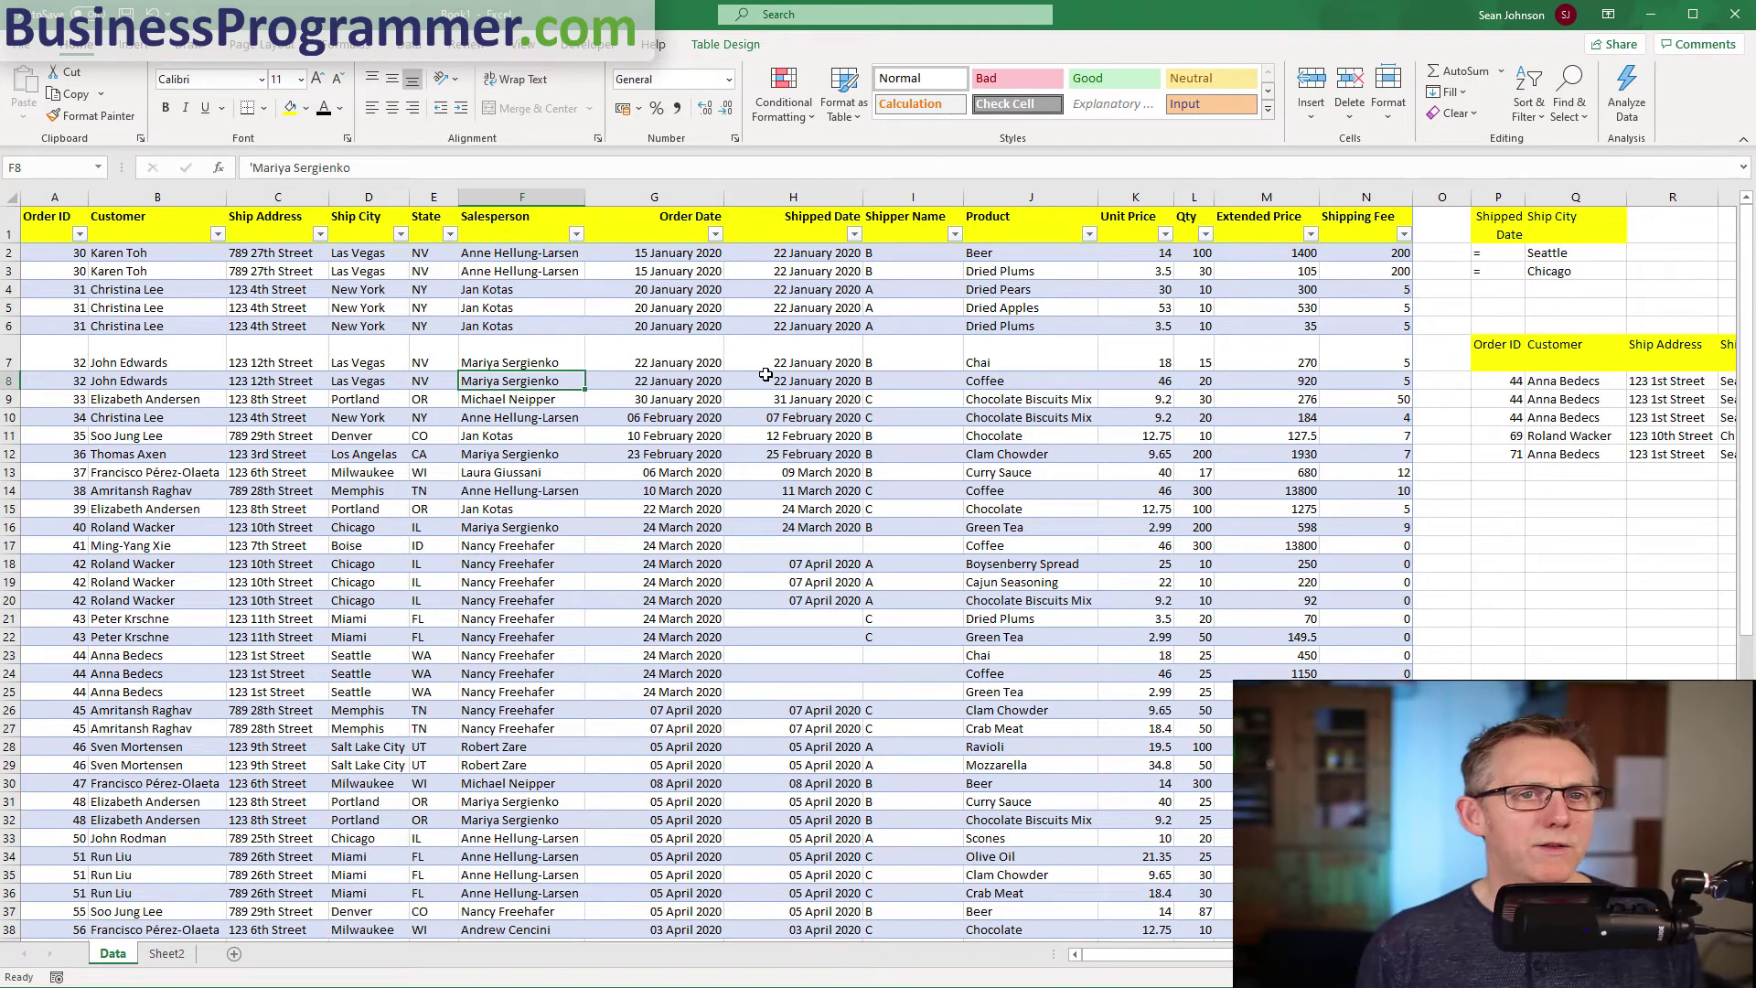
{"action": "left_click", "coordinate": [1249, 218]}
{"action": "left_click", "coordinate": [1185, 225]}
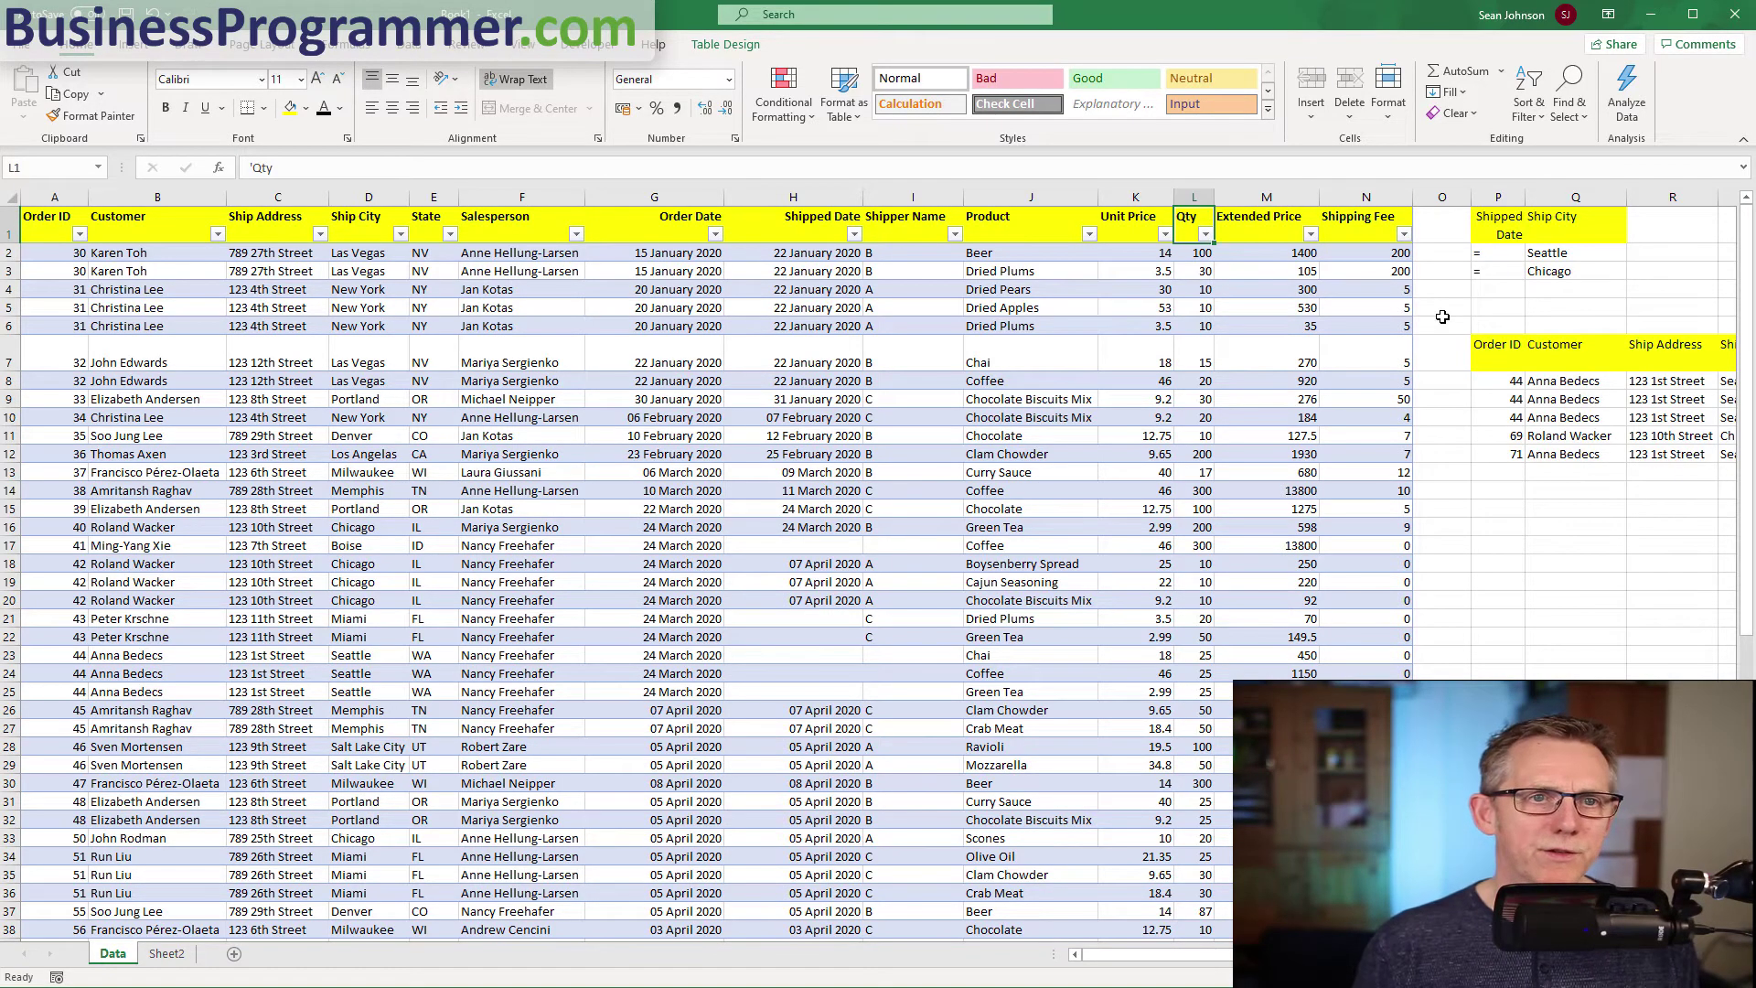
On Sheet2, enter =SUMIF(tblData[Customer],A5,tblData[Qty]) in E5 to total the first customer's quantity.
{"action": "left_click", "coordinate": [167, 953]}
{"action": "left_click", "coordinate": [441, 259]}
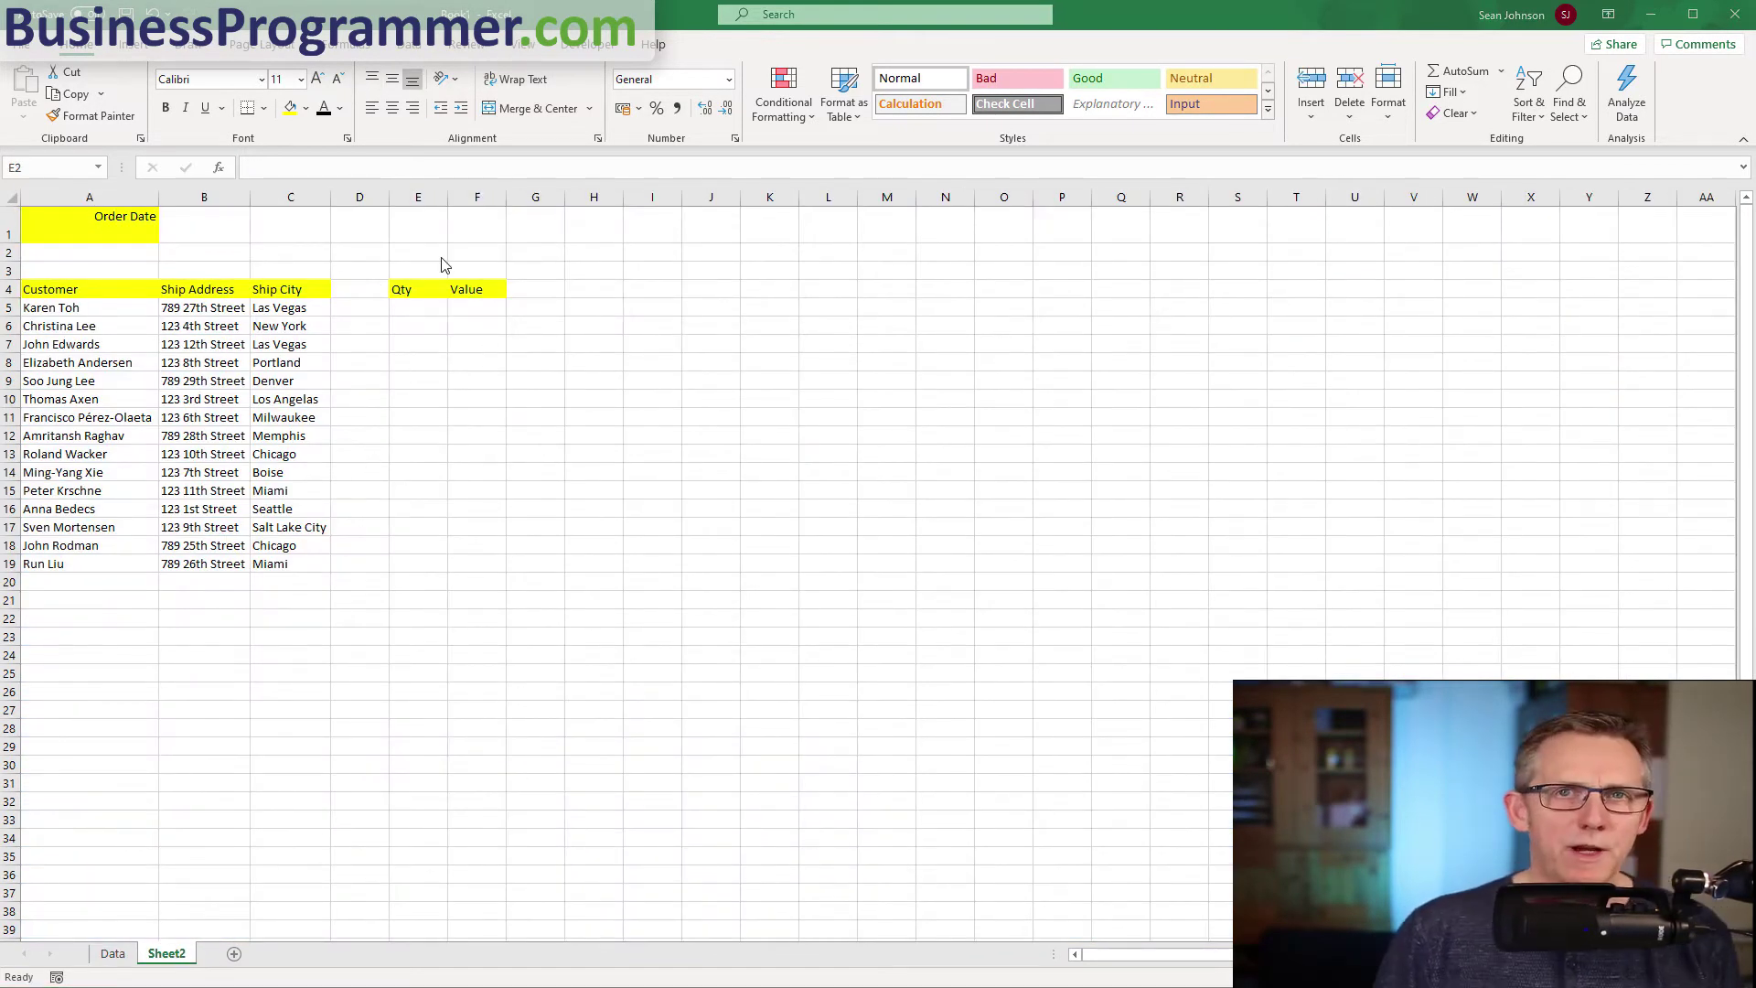
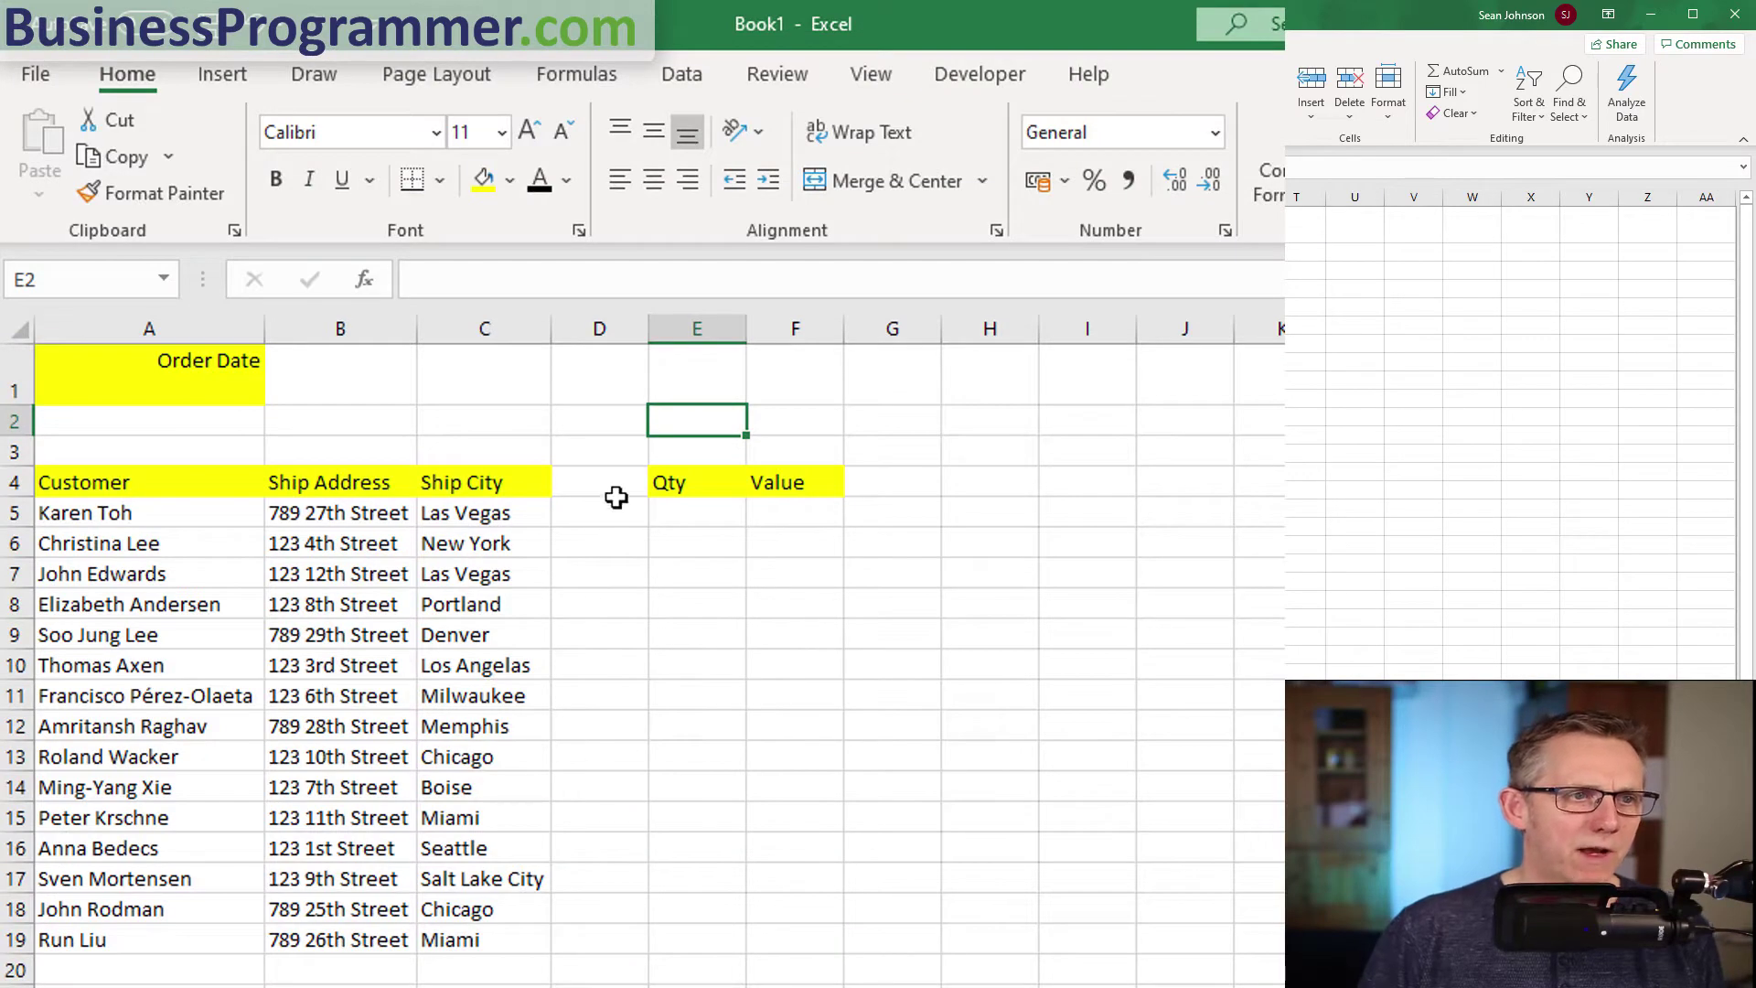
{"action": "left_click", "coordinate": [683, 519]}
{"action": "type", "text": "="}
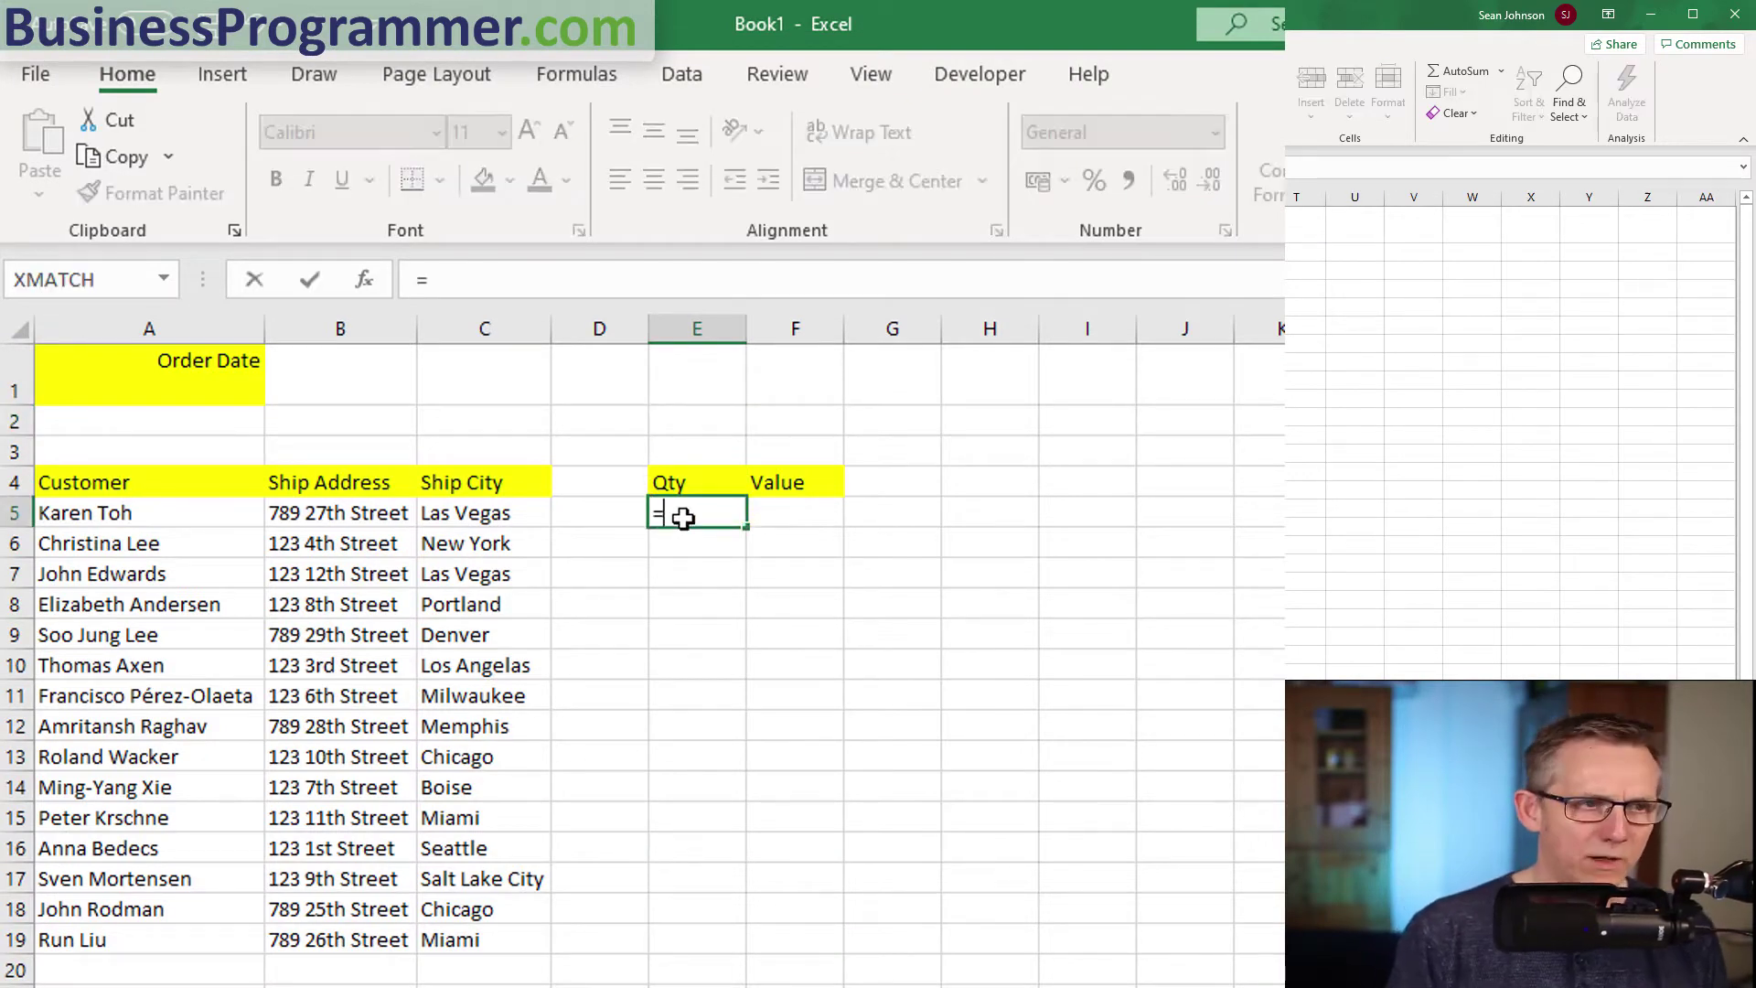
{"action": "type", "text": "sumif(tblD"}
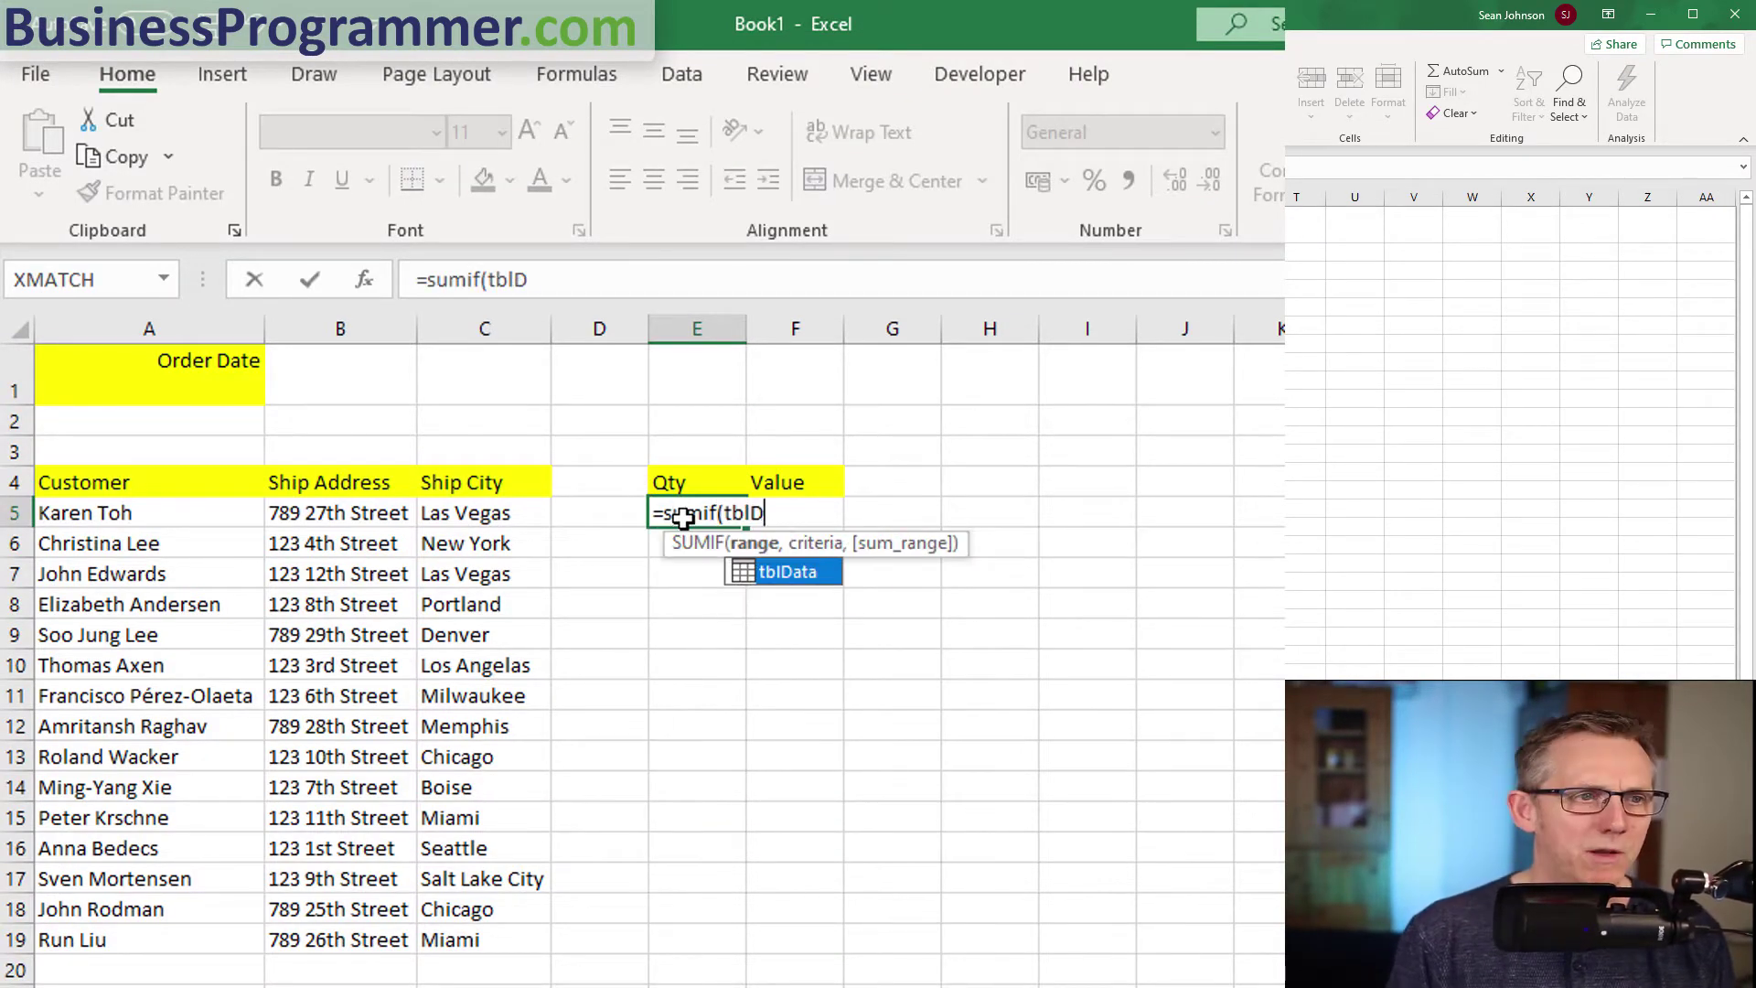
{"action": "type", "text": "ata[C"}
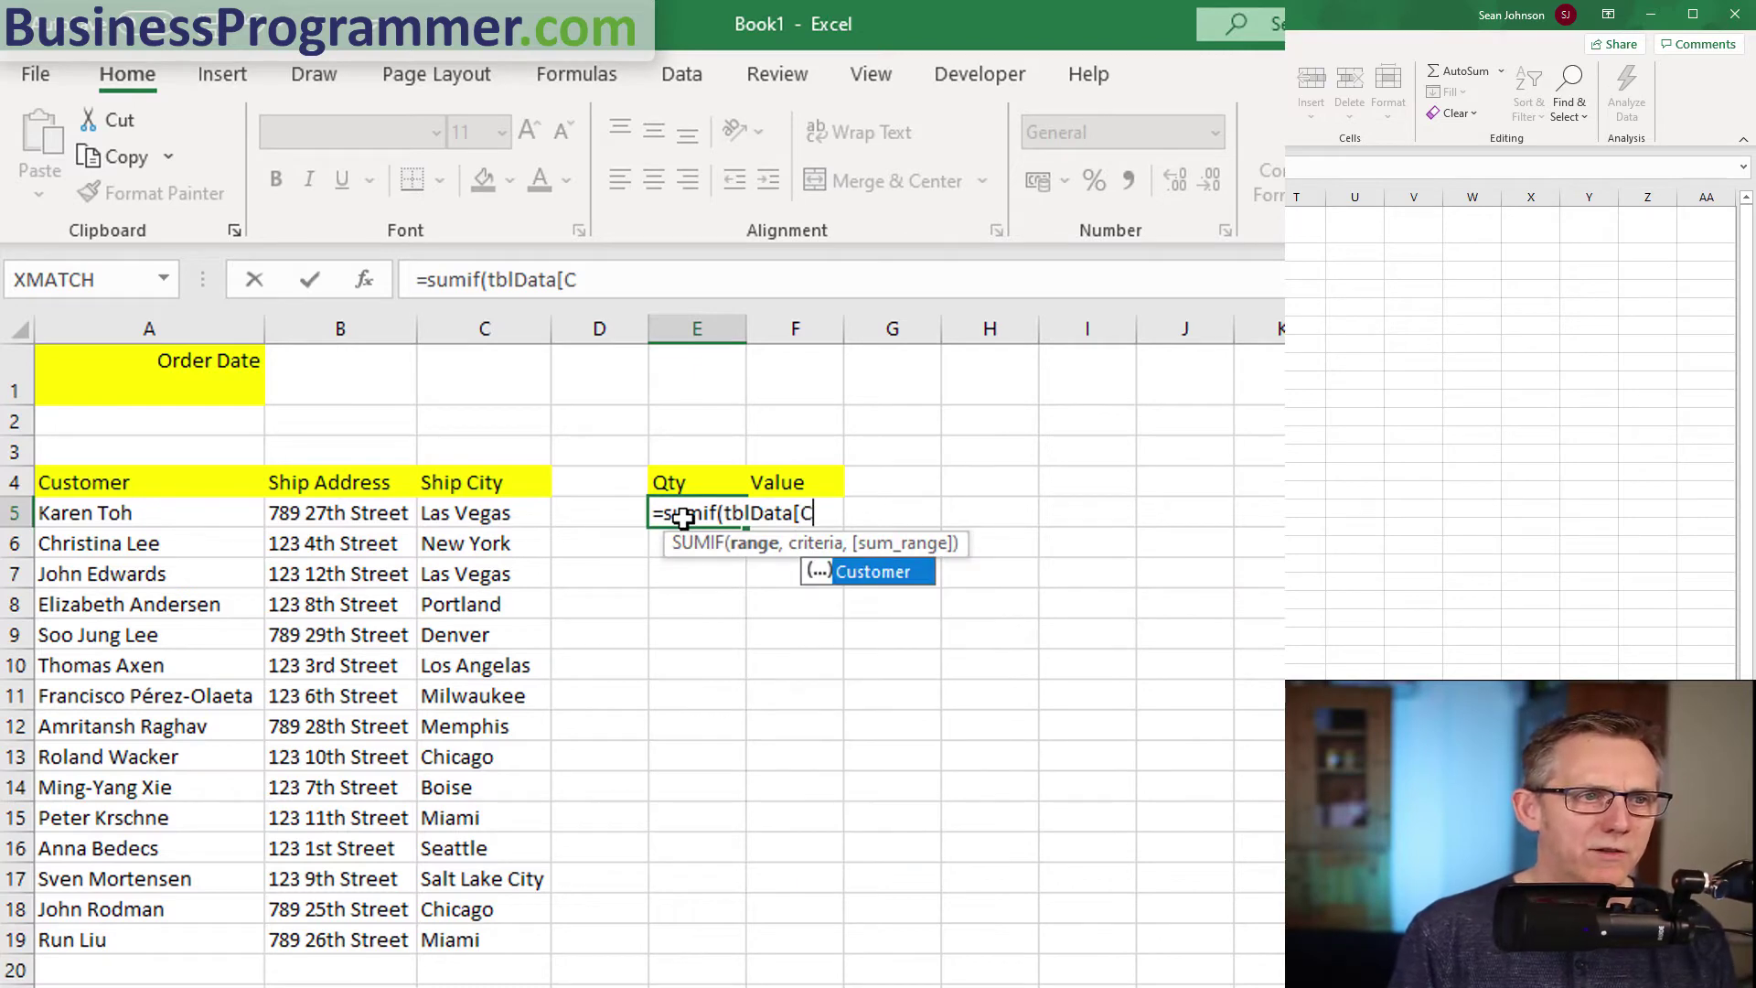
{"action": "type", "text": "ustomer]"}
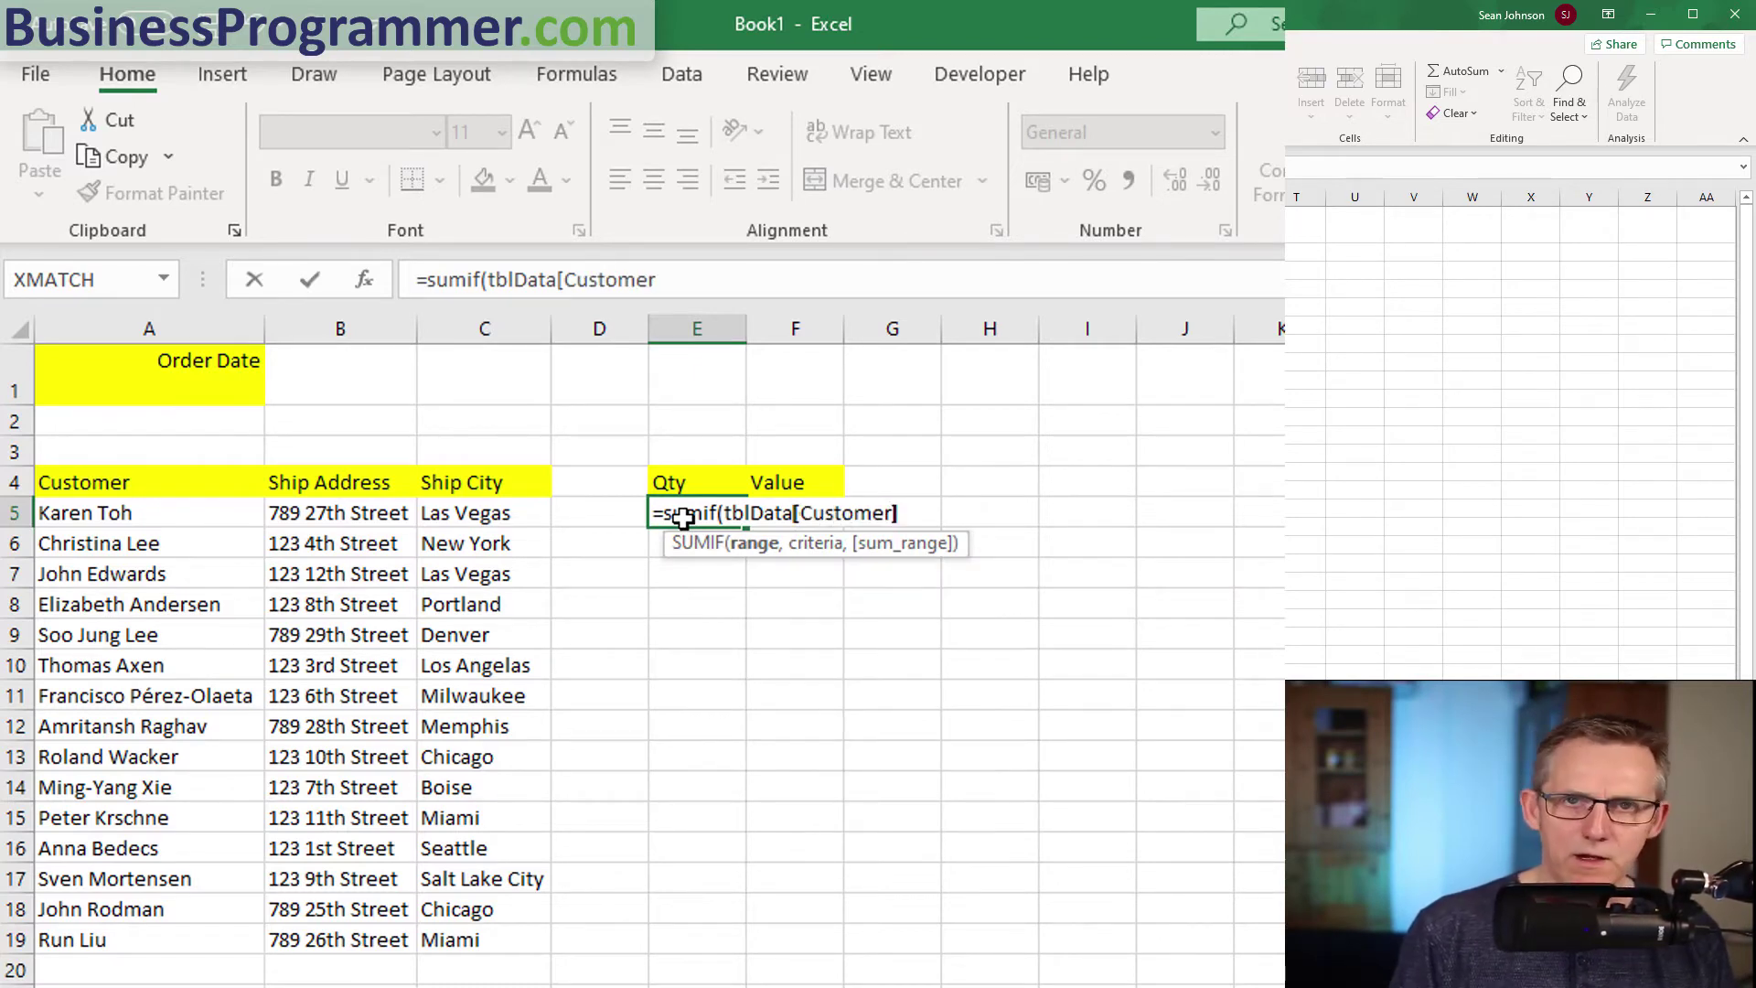
{"action": "type", "text": ","}
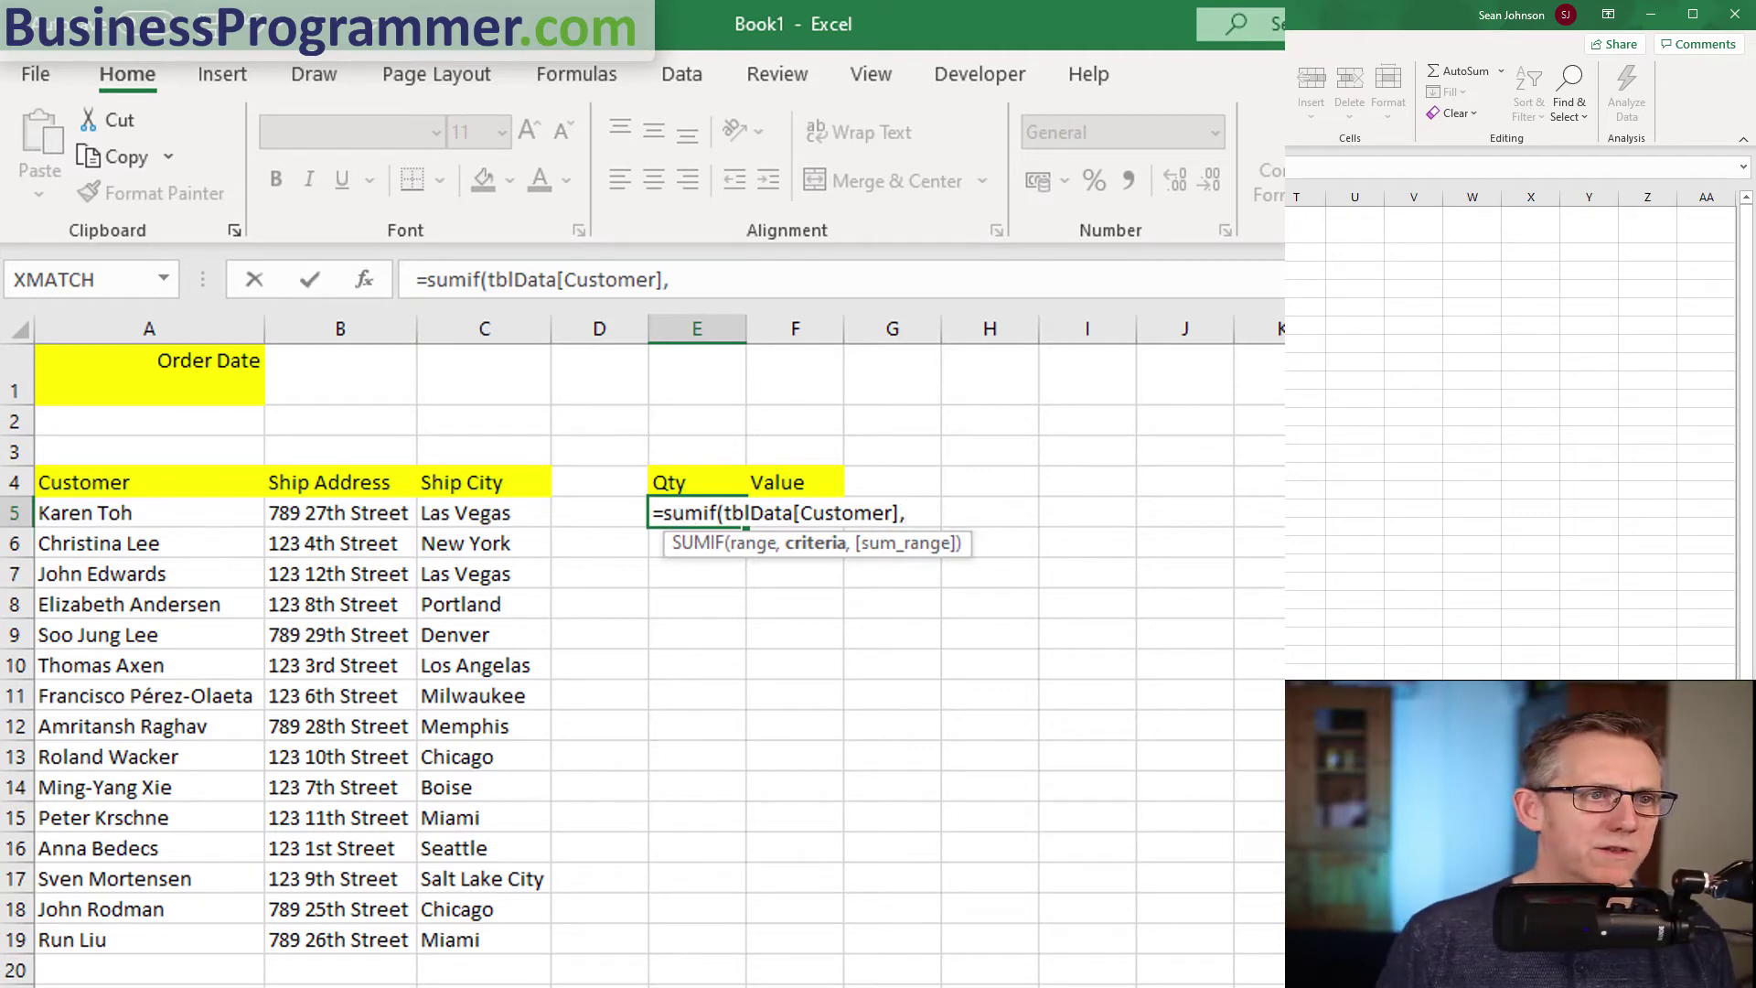
{"action": "left_click", "coordinate": [146, 518]}
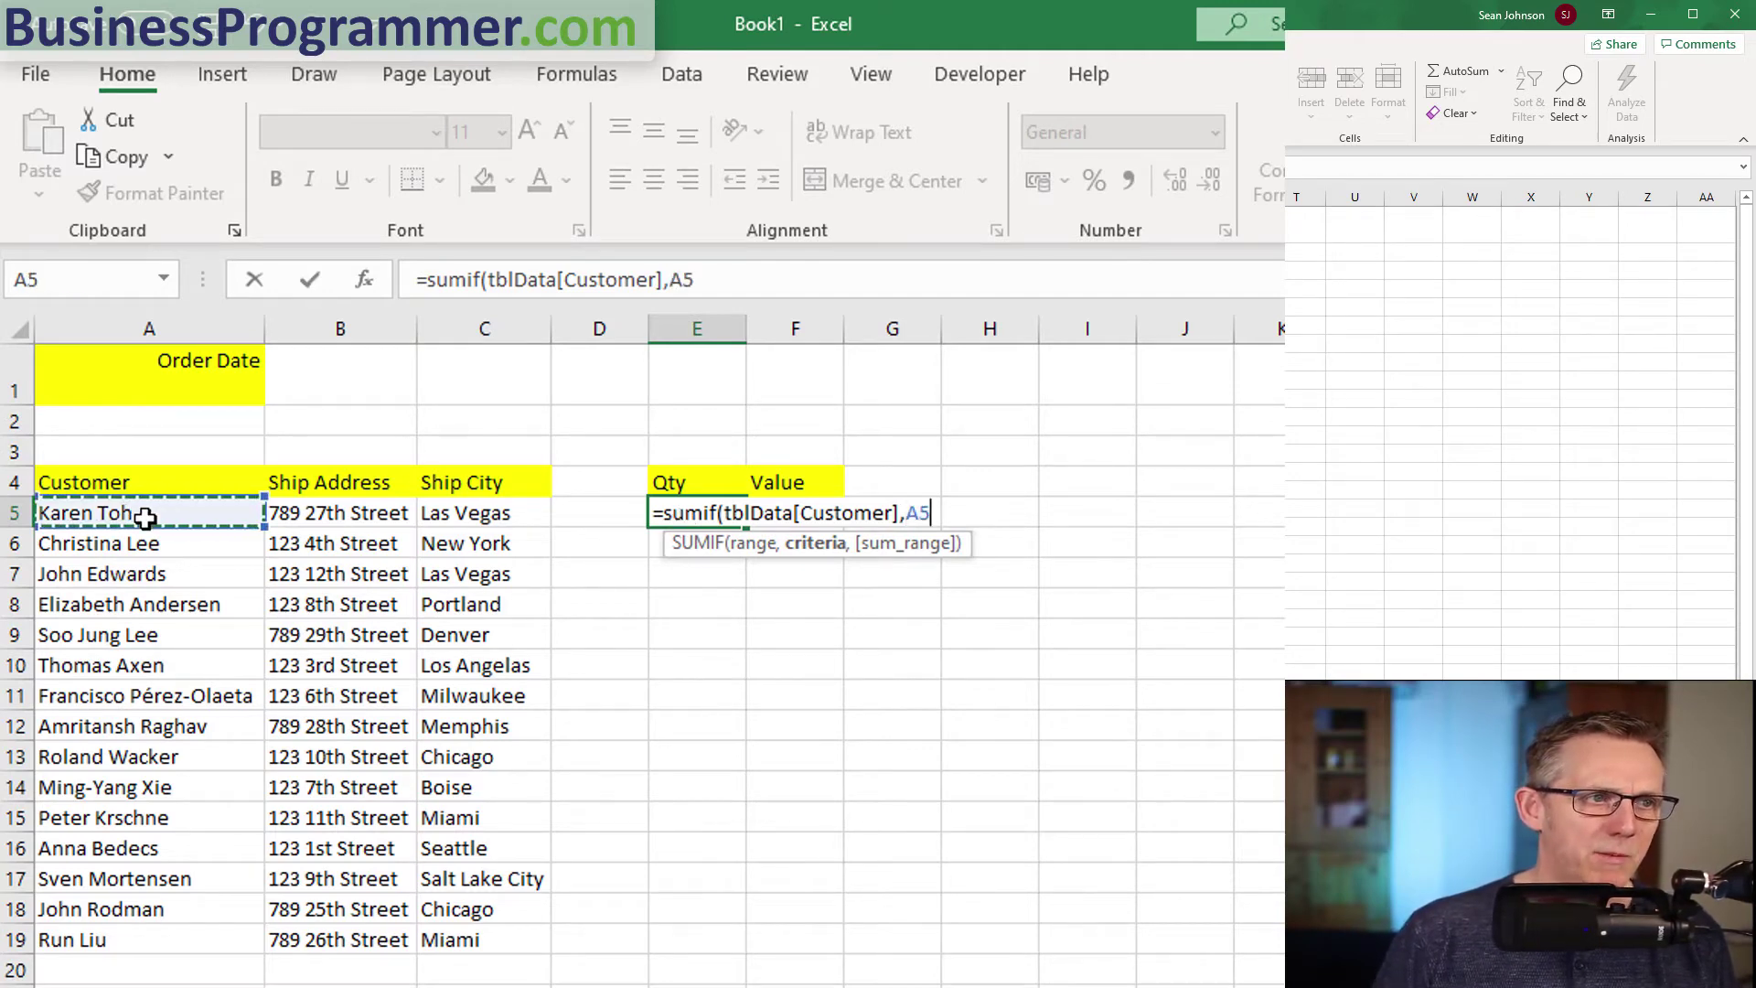
{"action": "type", "text": ","}
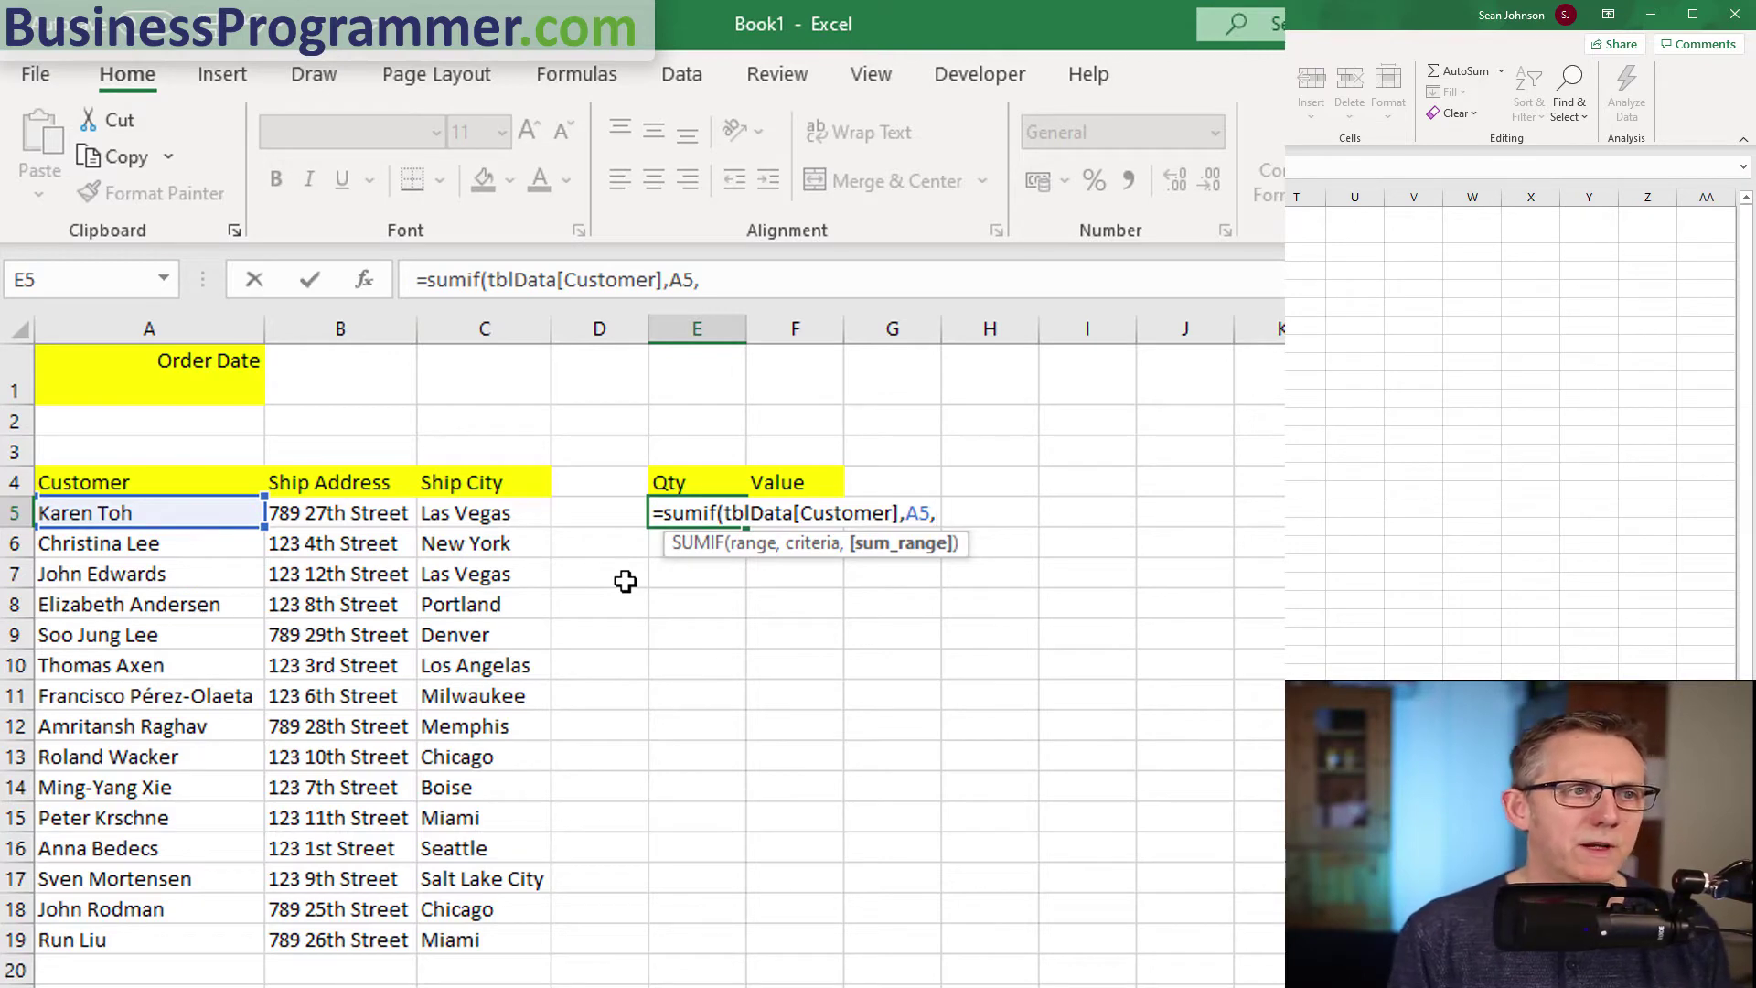
{"action": "type", "text": "tblData"}
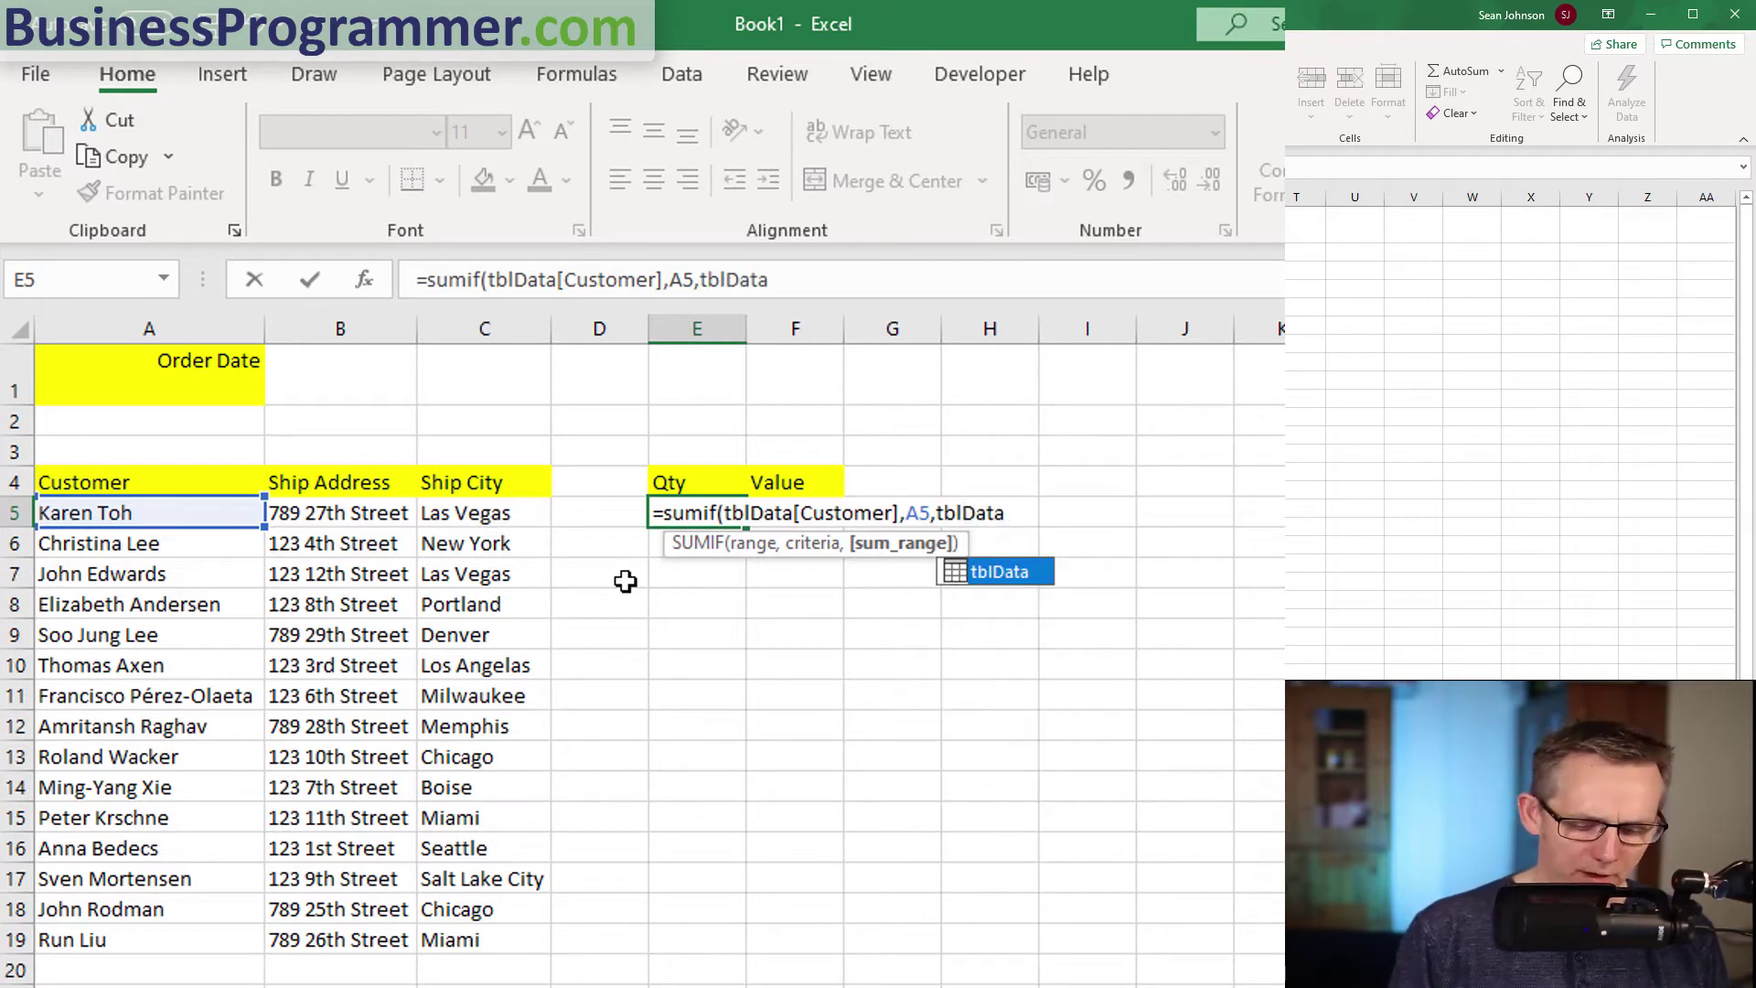
{"action": "type", "text": "[Qty"}
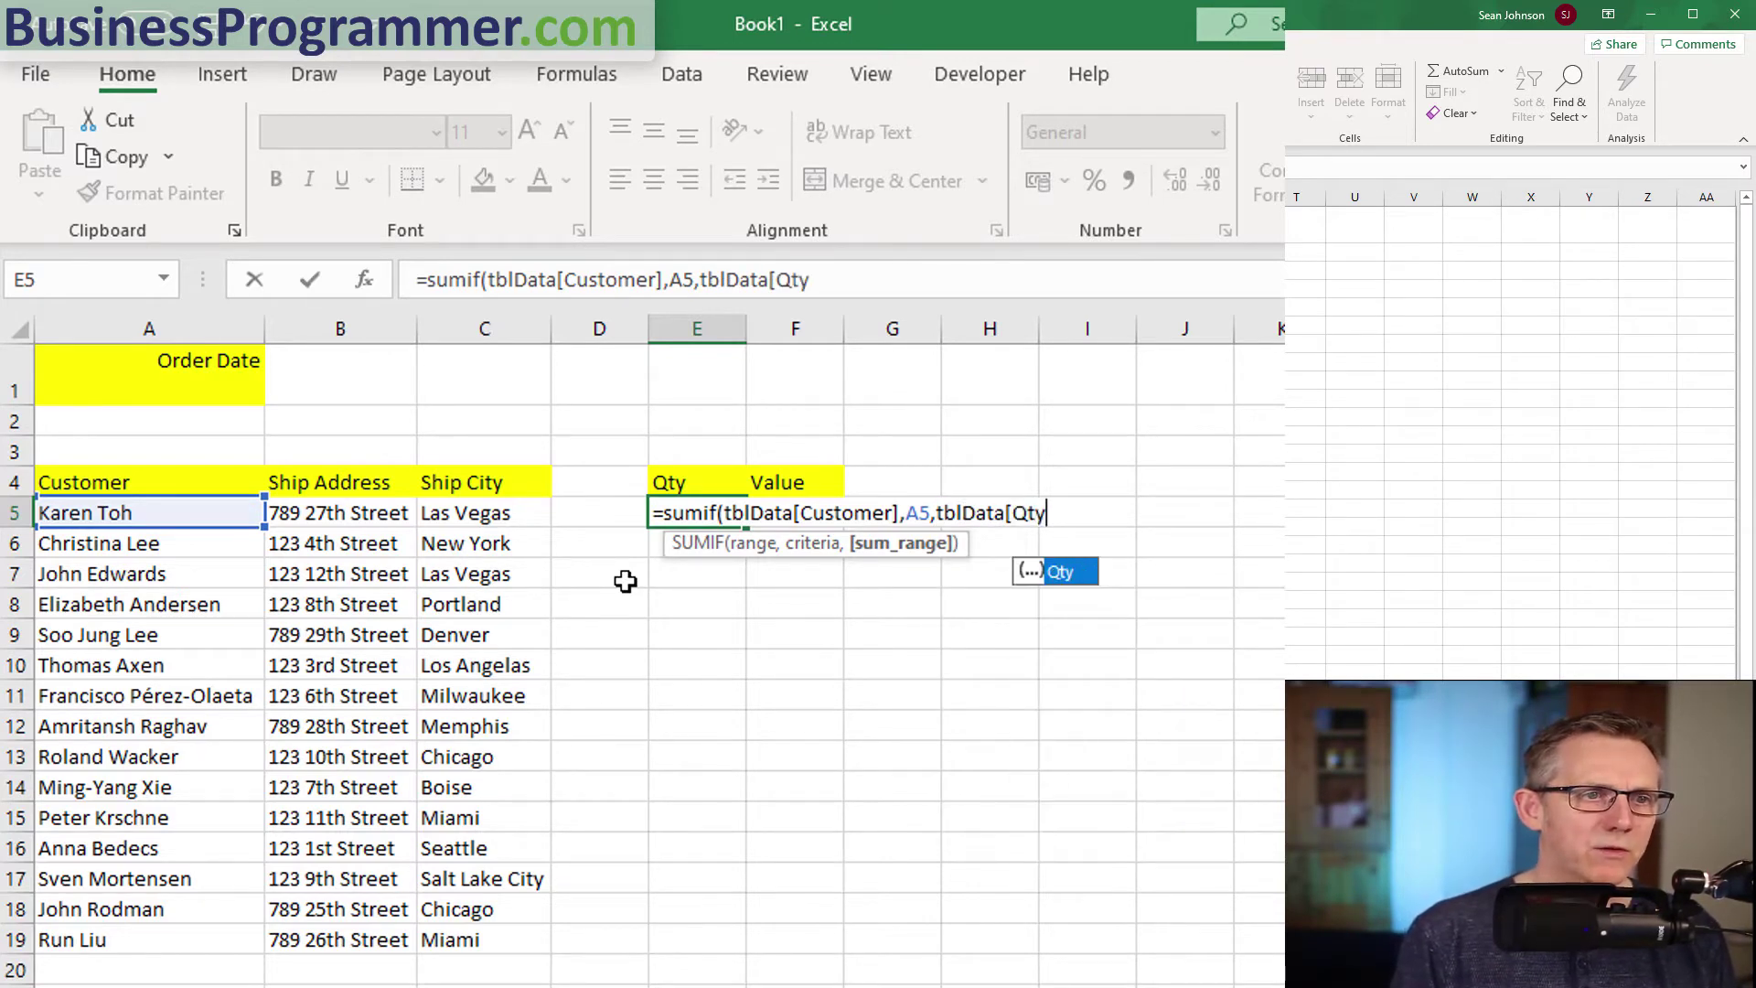
{"action": "type", "text": "])"}
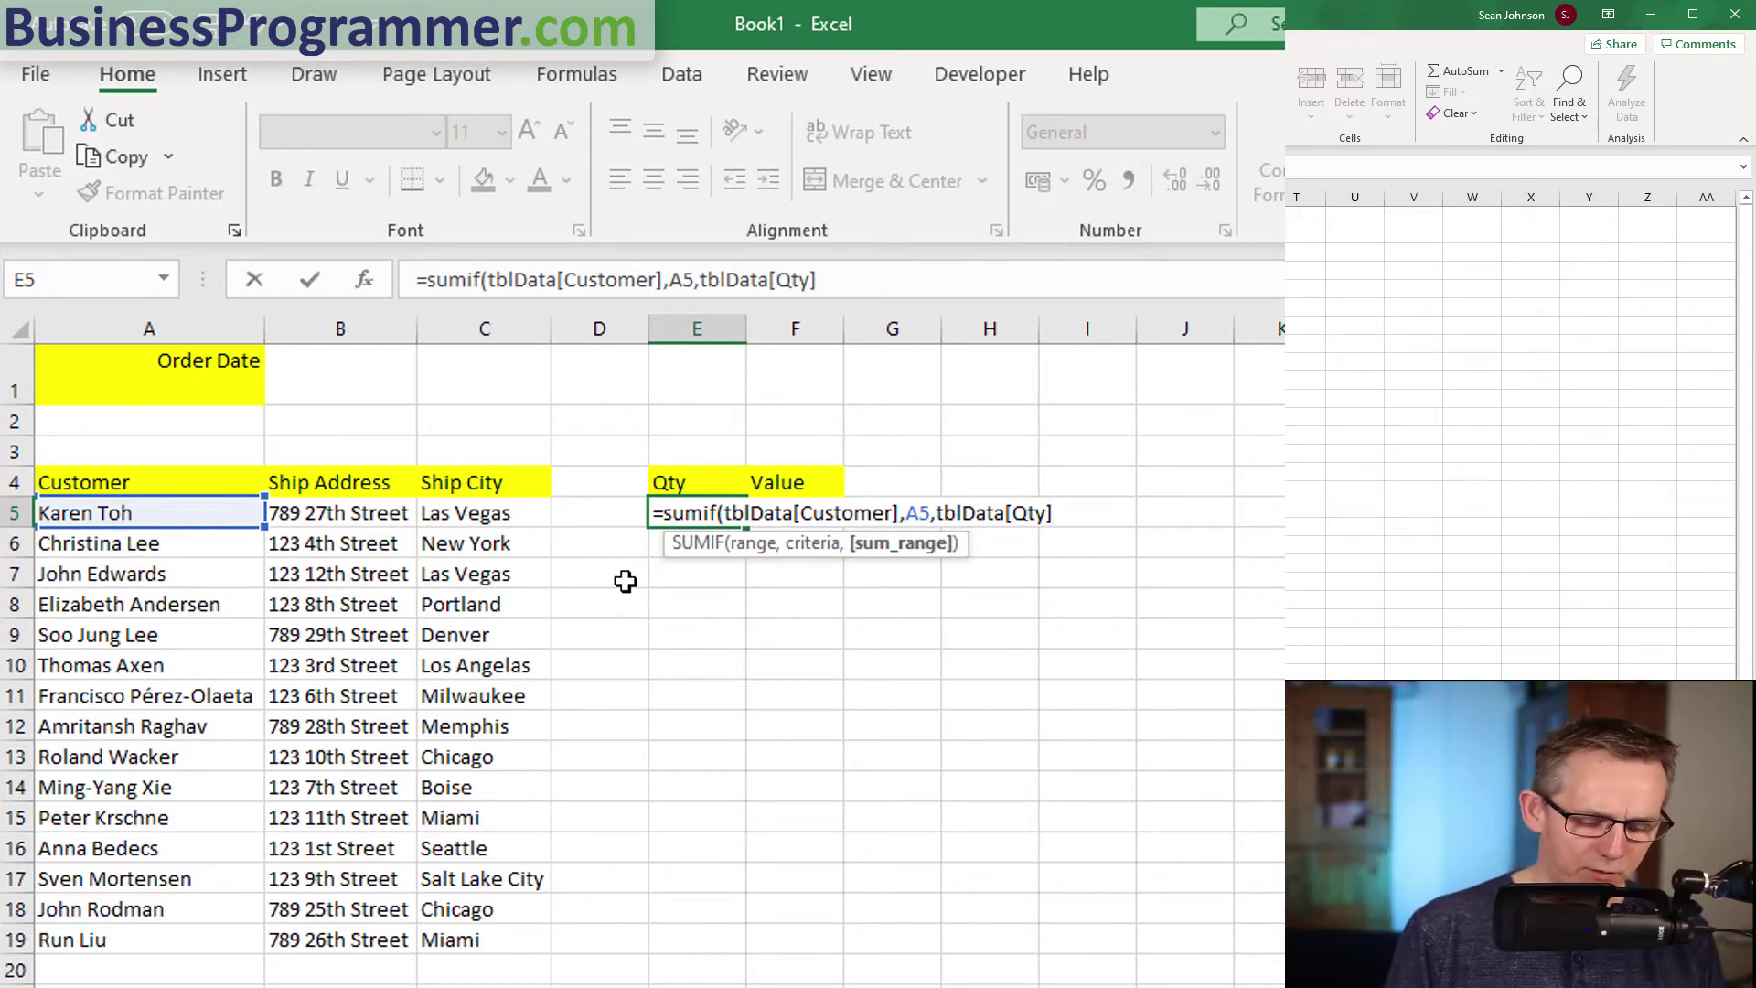
{"action": "type", "text": ")"}
{"action": "key", "text": "Return"}
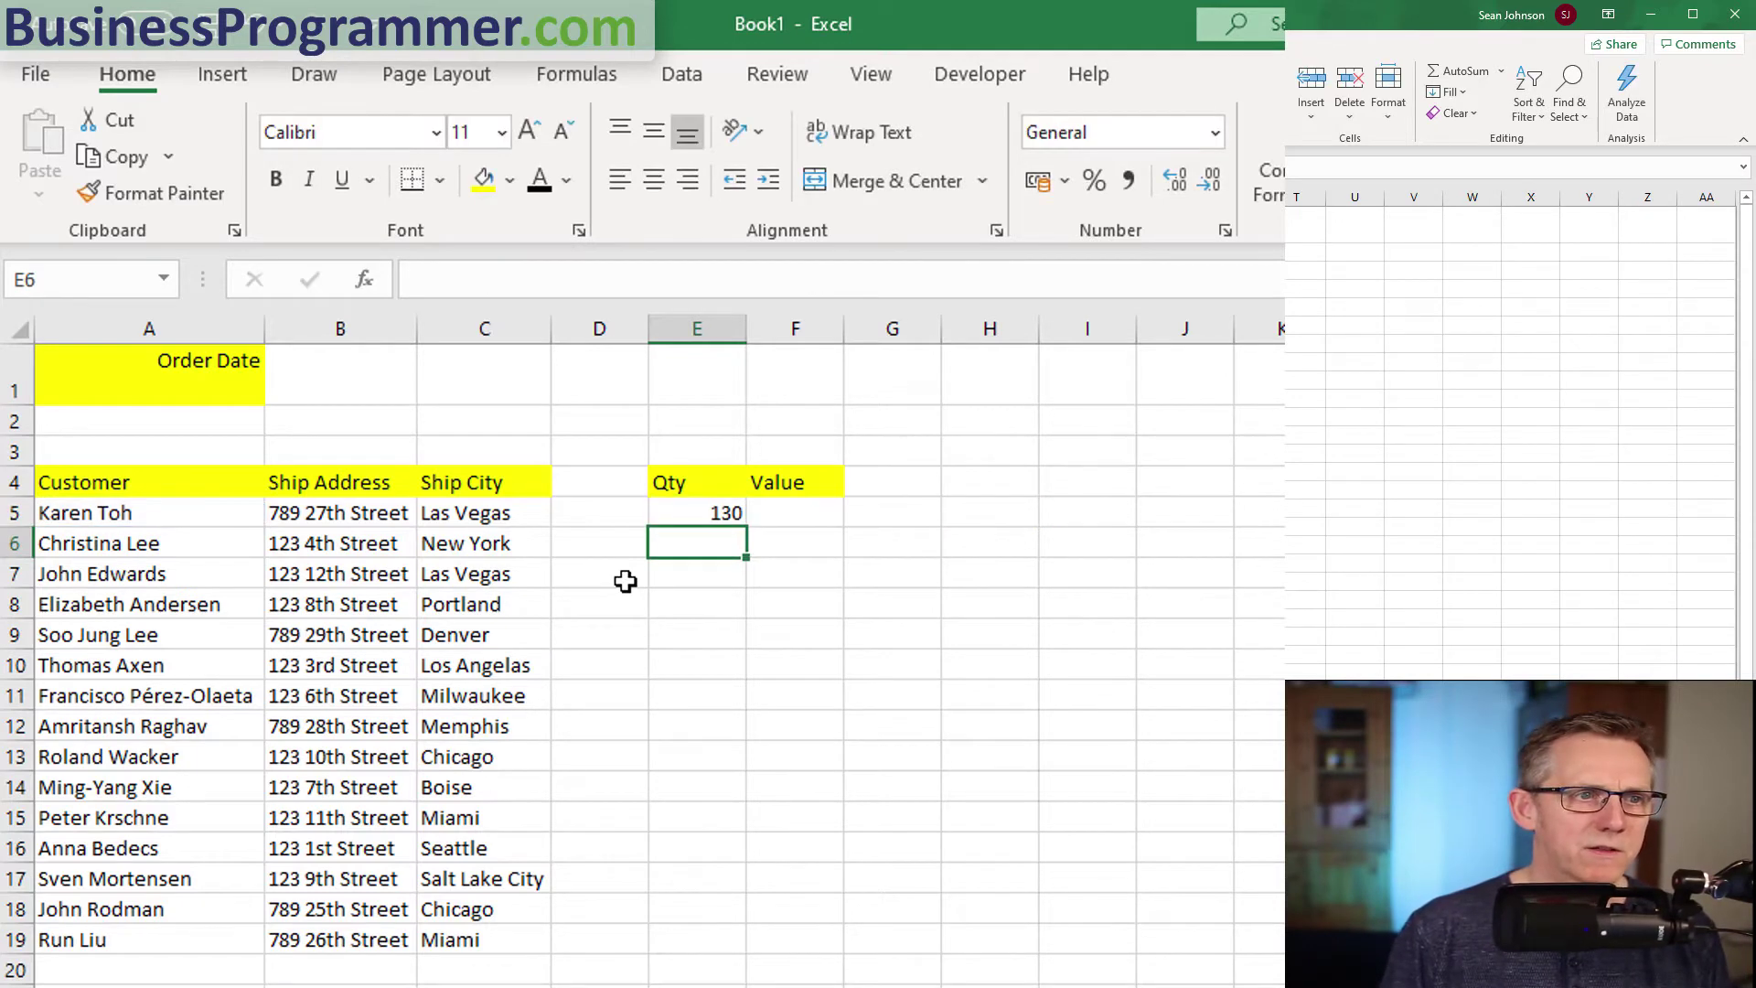
Fill the Qty formula from E5 down to E19 and right-align the Qty and Value headings in E4:F4.
{"action": "left_click", "coordinate": [723, 514]}
{"action": "left_click_drag", "start_coordinate": [745, 528], "coordinate": [744, 954]}
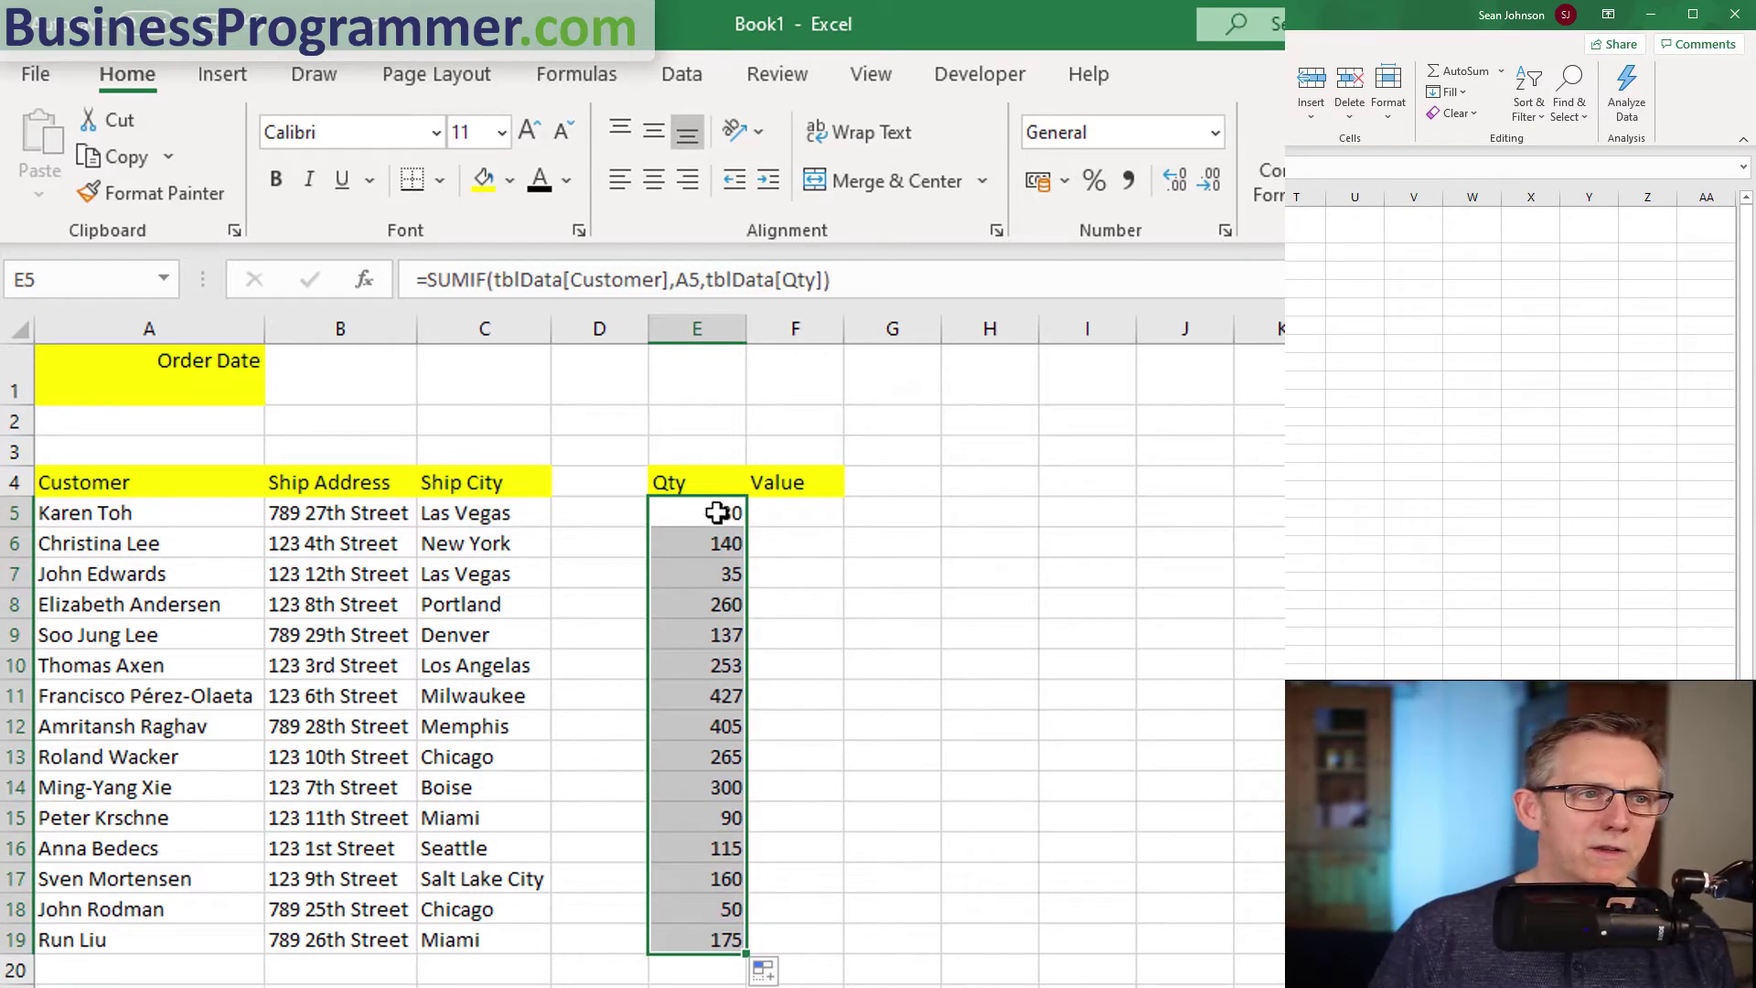
{"action": "left_click_drag", "start_coordinate": [678, 479], "coordinate": [792, 481]}
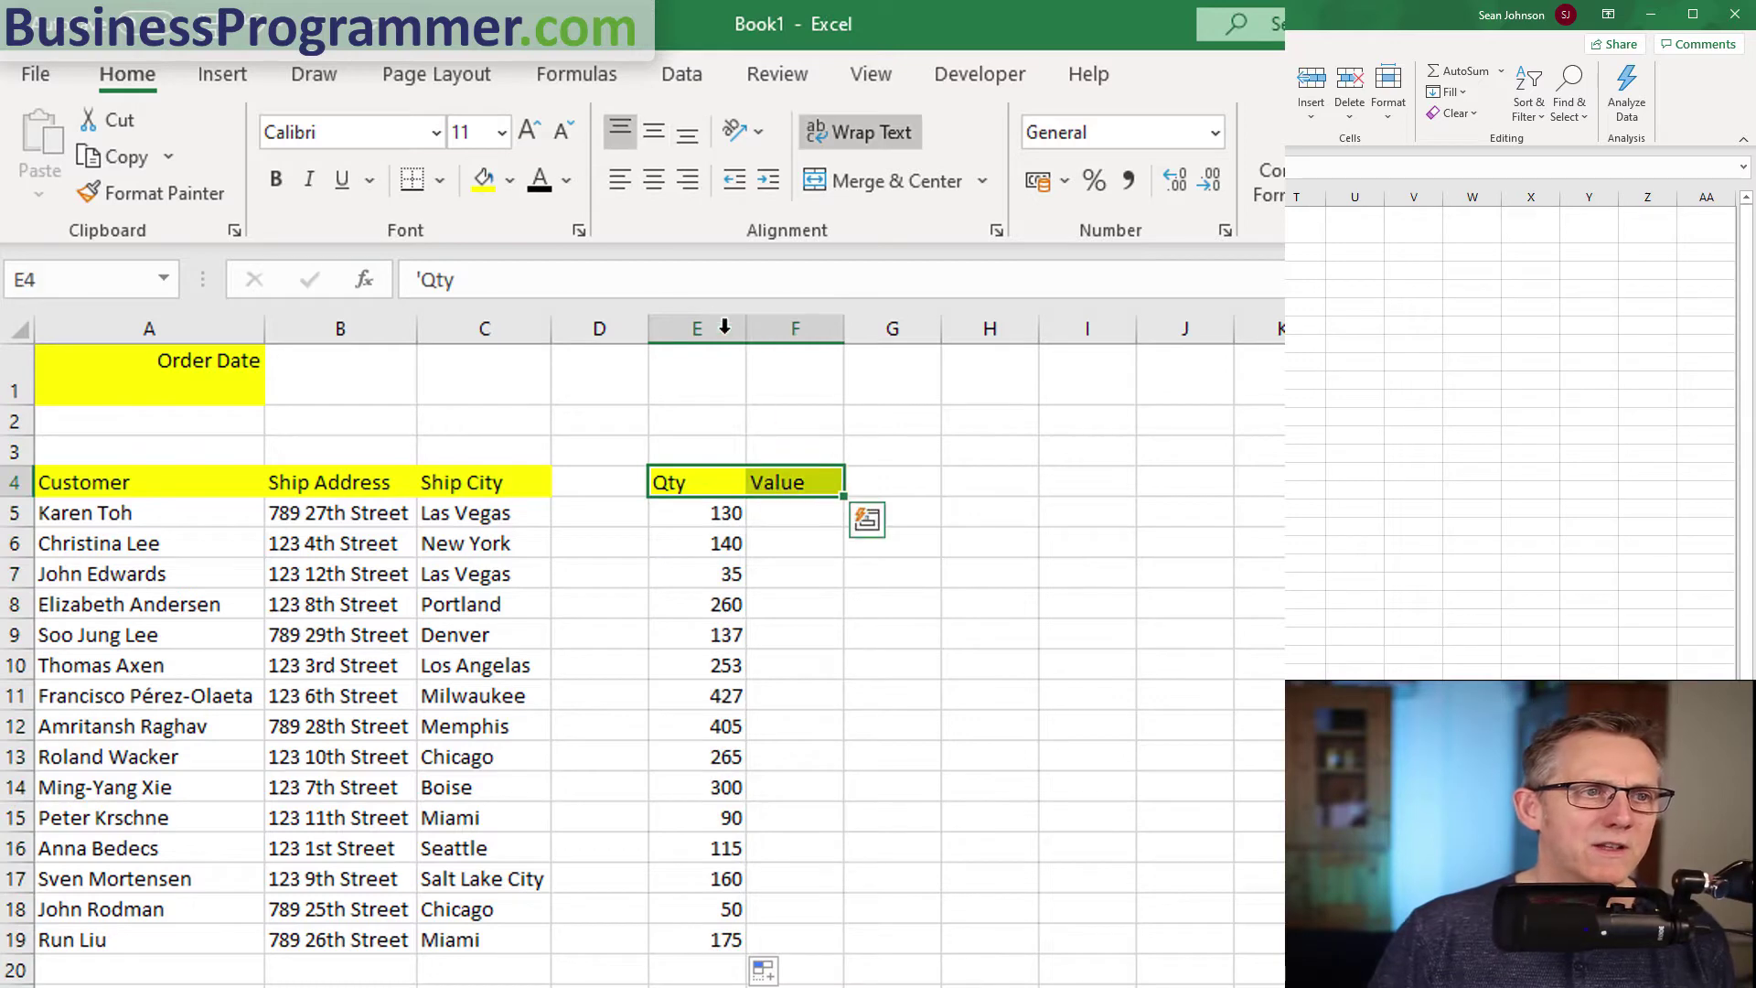
{"action": "left_click", "coordinate": [692, 182]}
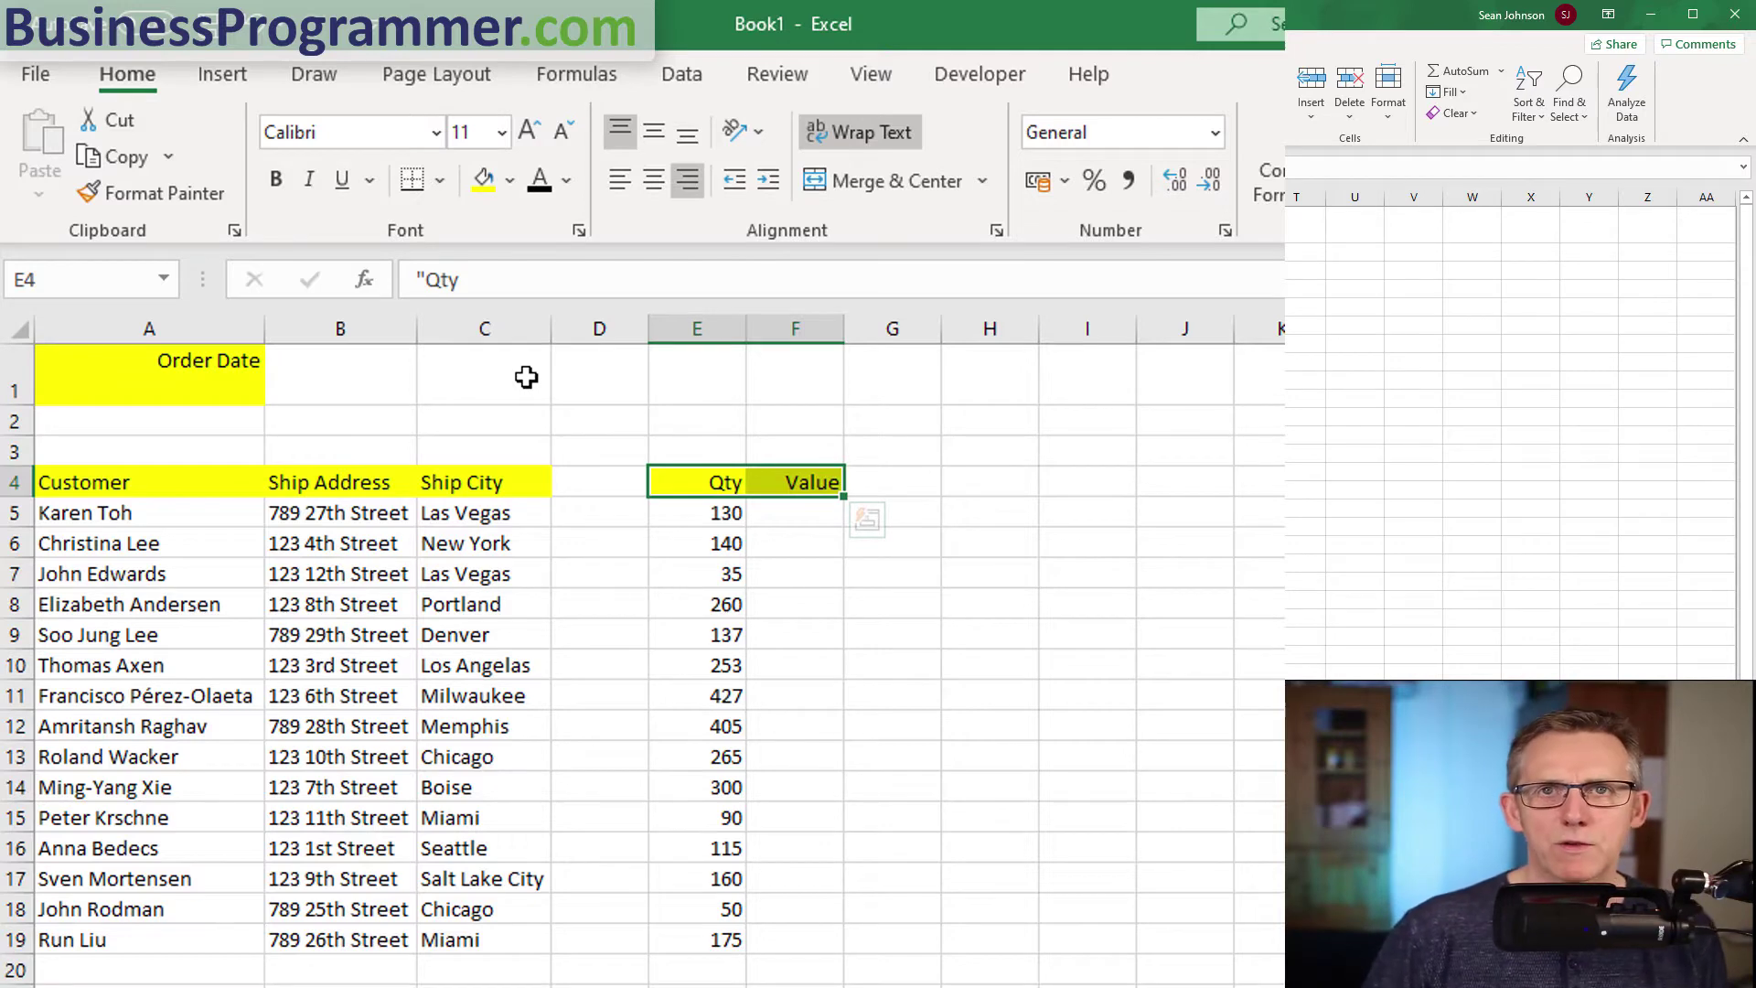
Enter =SUMIF(tblData[Customer],A5,tblData[Extended Price]) in F5 to total the first customer's value, and fill it down to F19.
{"action": "left_click", "coordinate": [797, 513]}
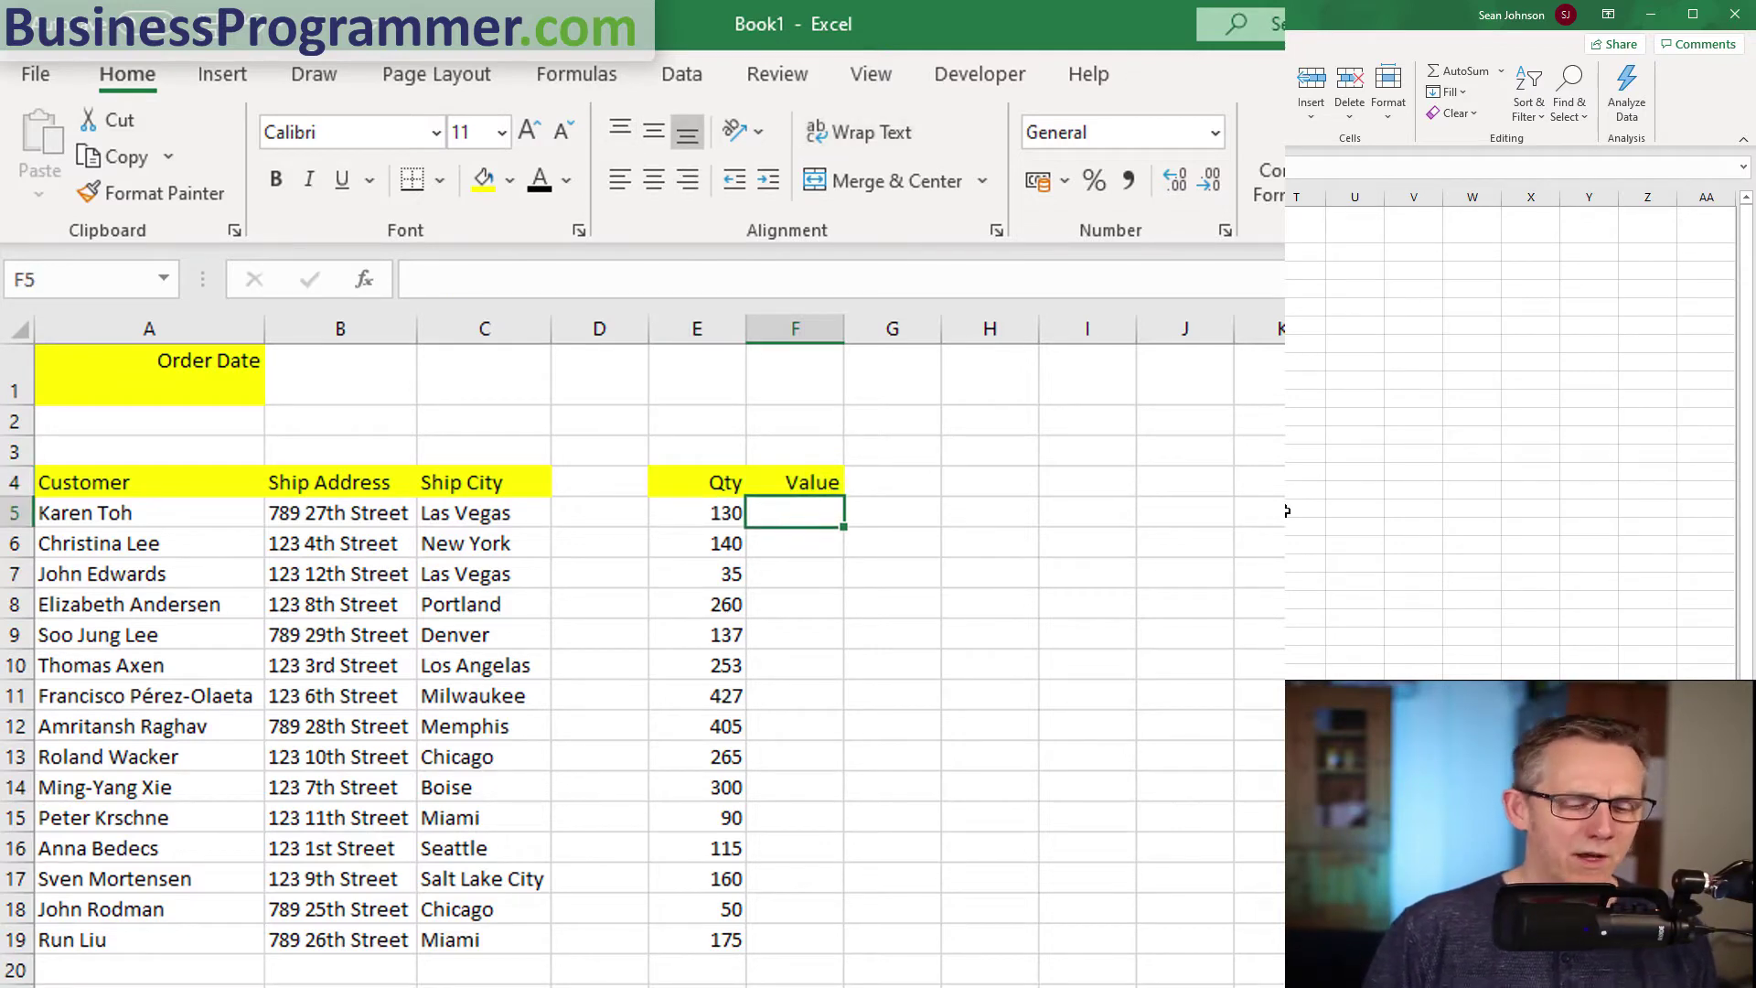
{"action": "type", "text": "=su"}
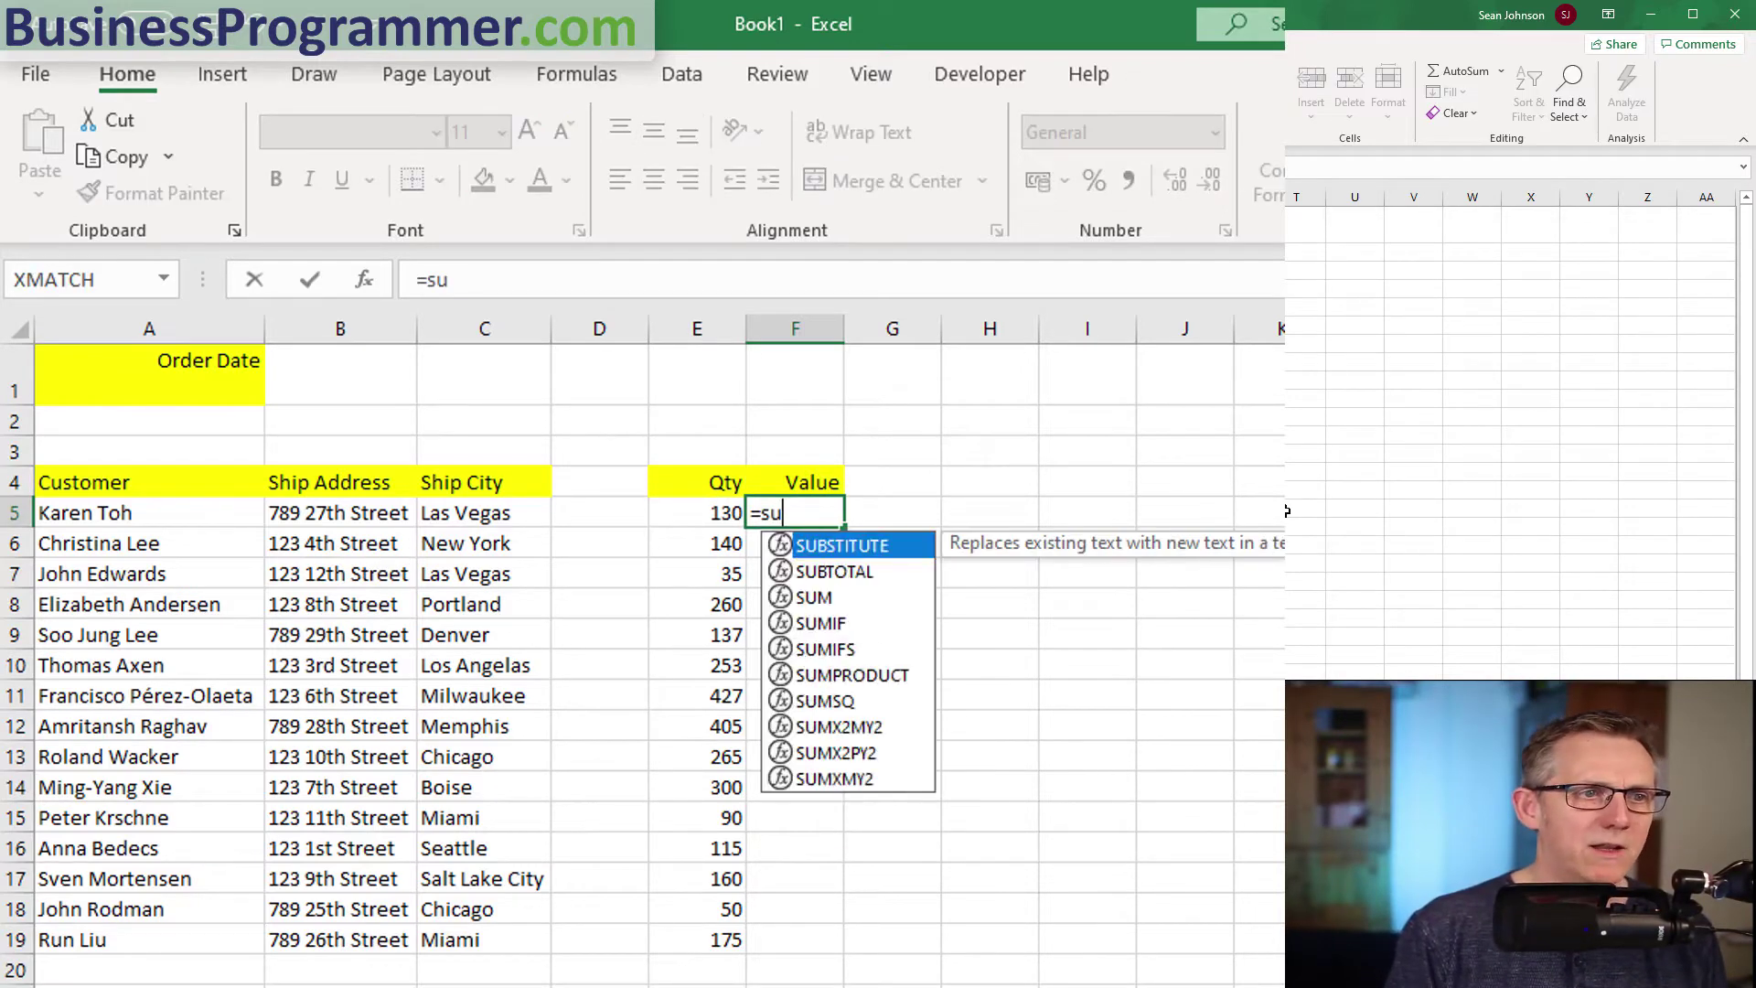
{"action": "type", "text": "mif("}
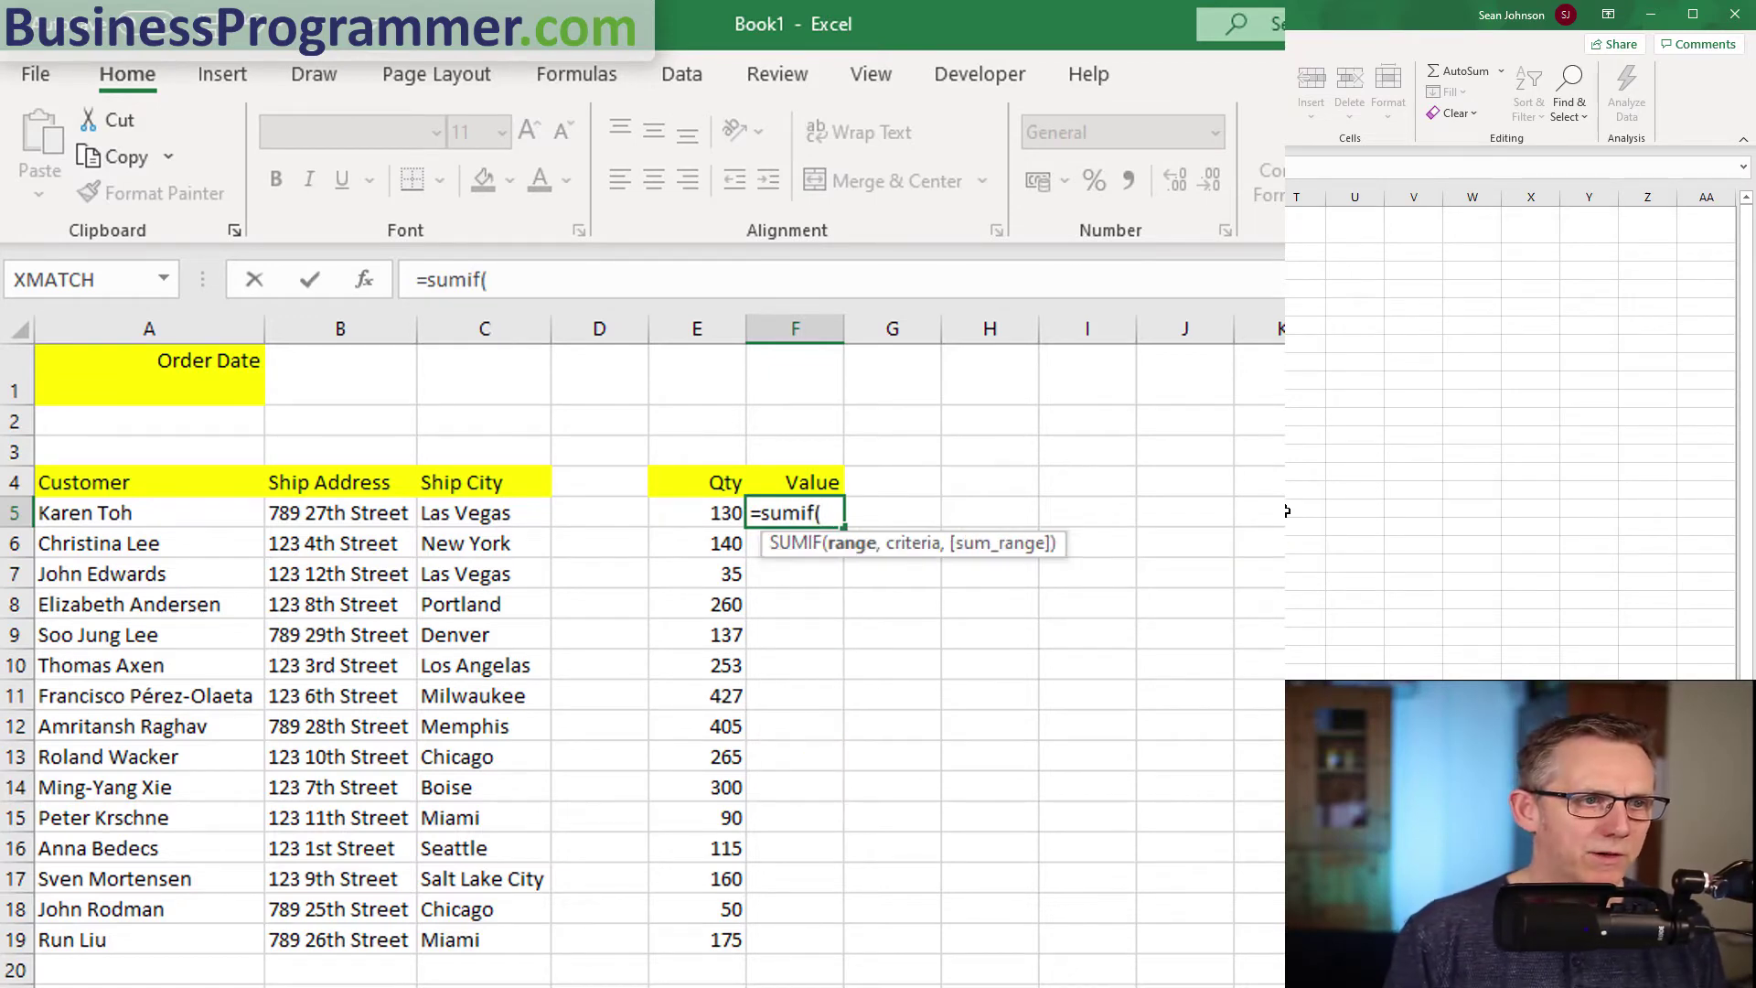
{"action": "type", "text": "tblDAta["}
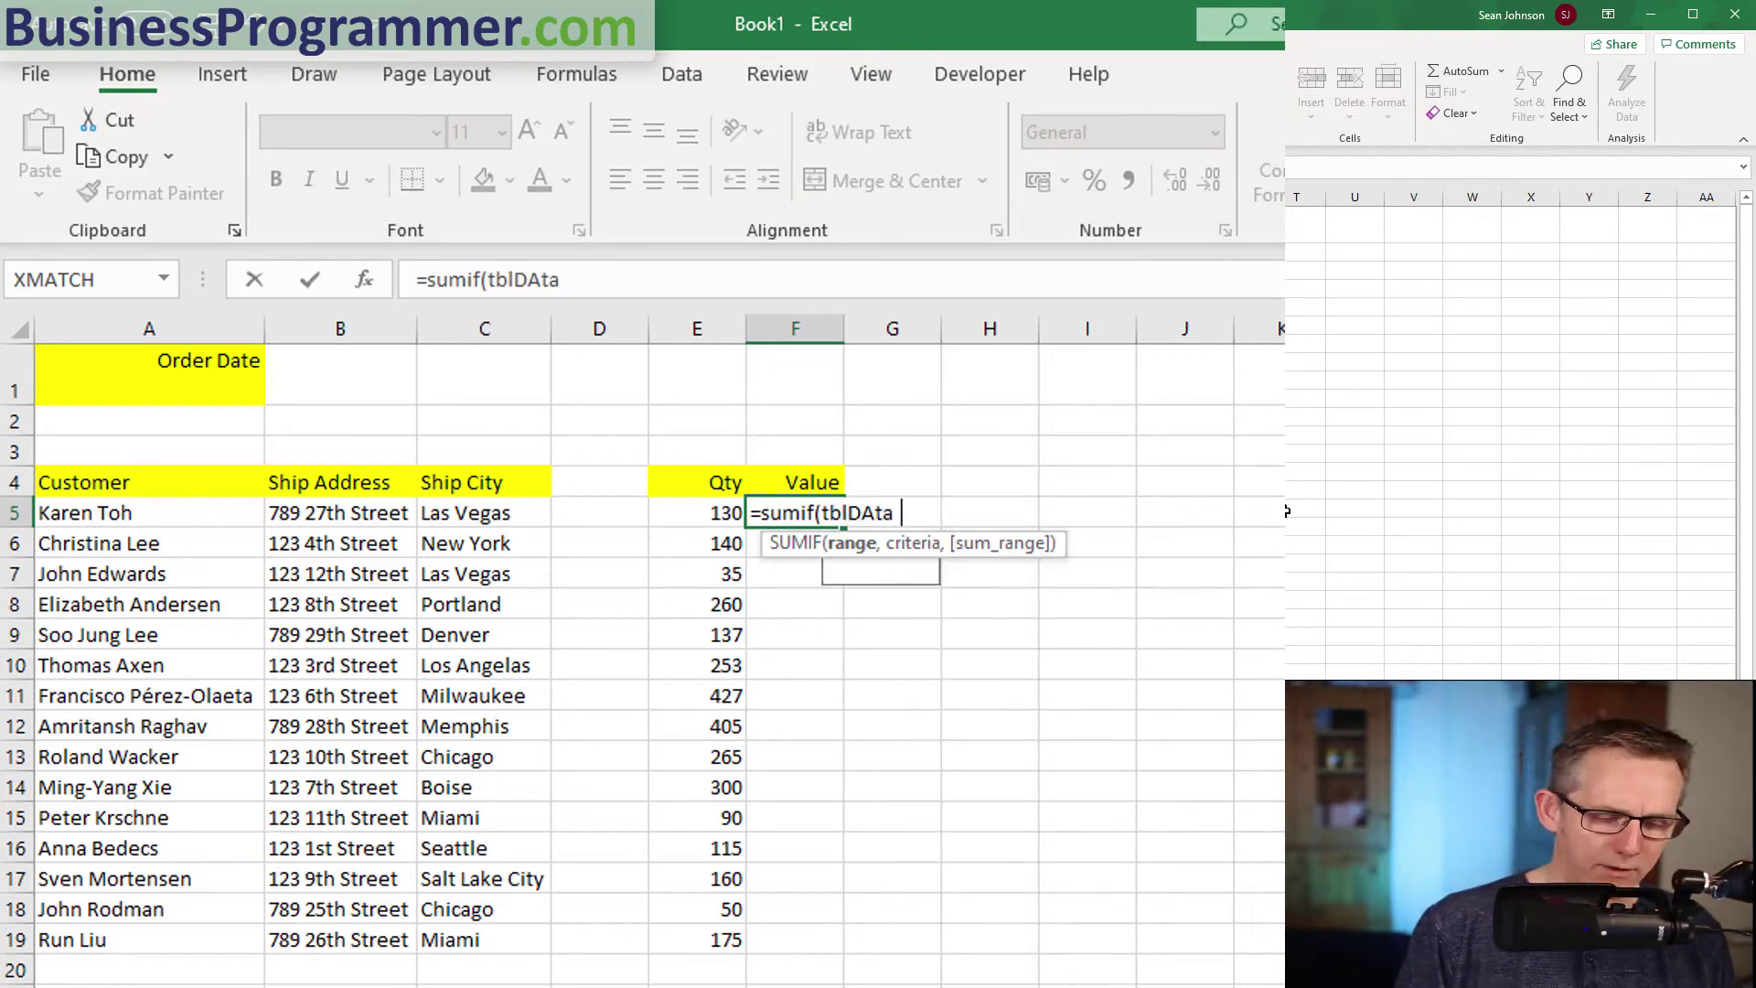
{"action": "key", "text": "Down"}
{"action": "key", "text": "Down"}
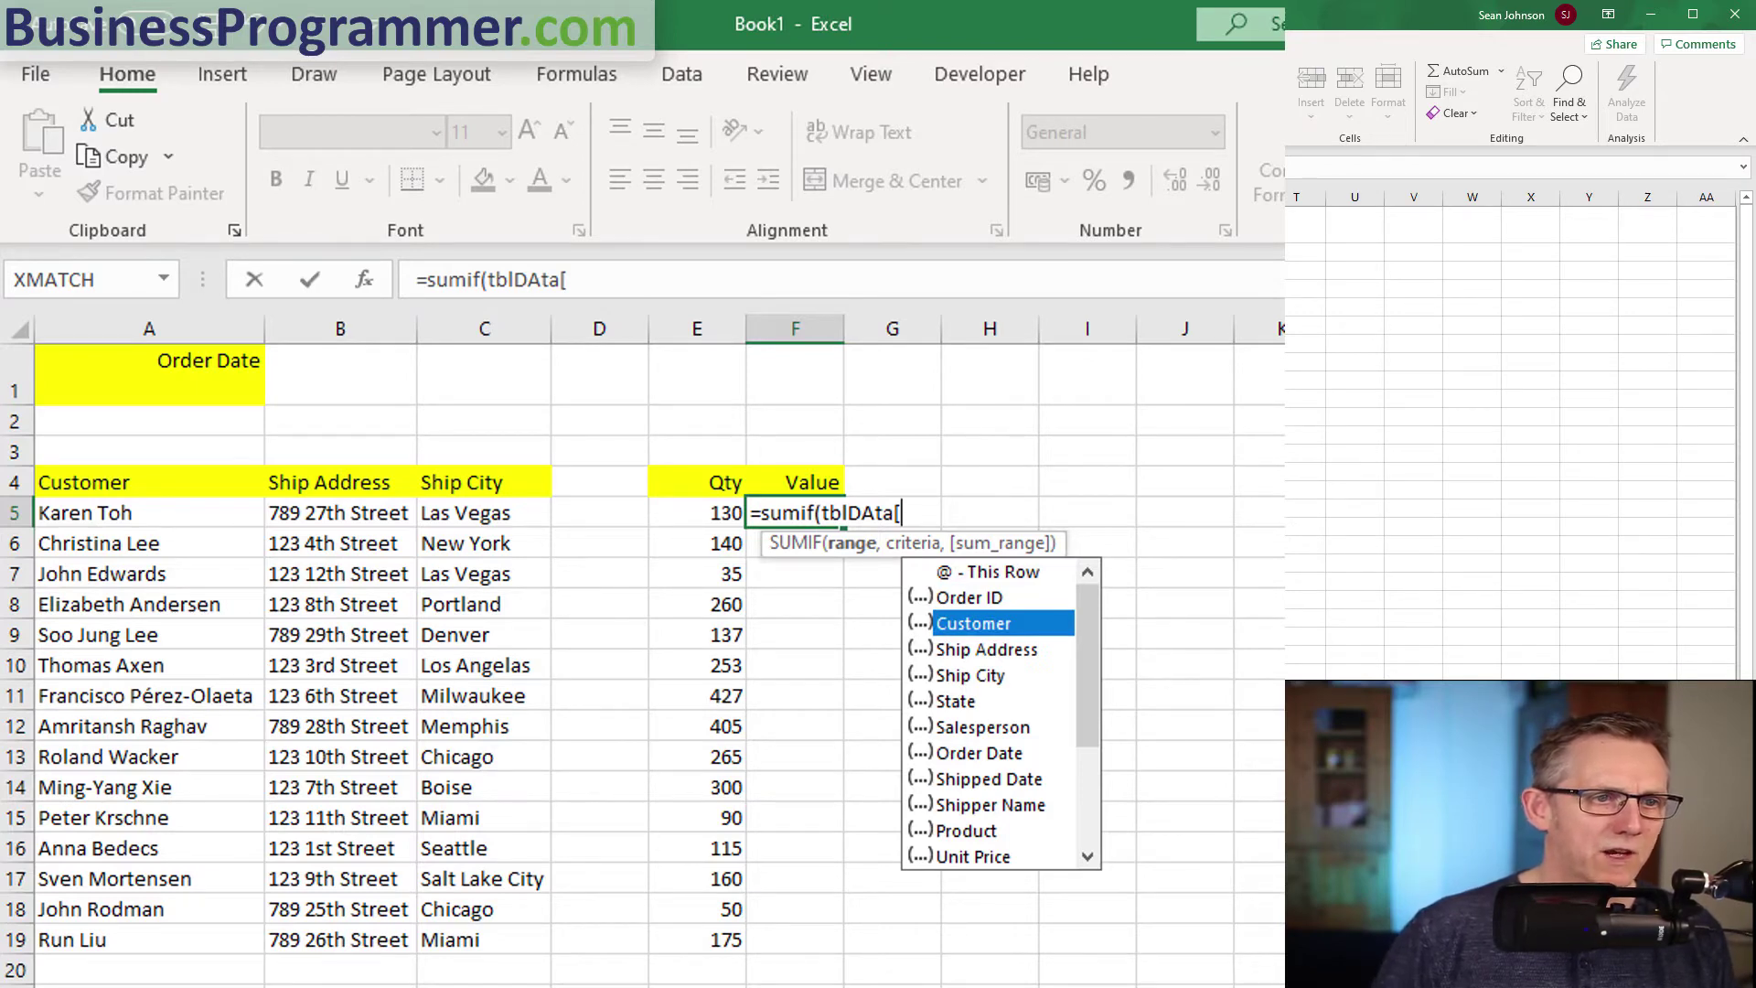
{"action": "double_click", "coordinate": [951, 626]}
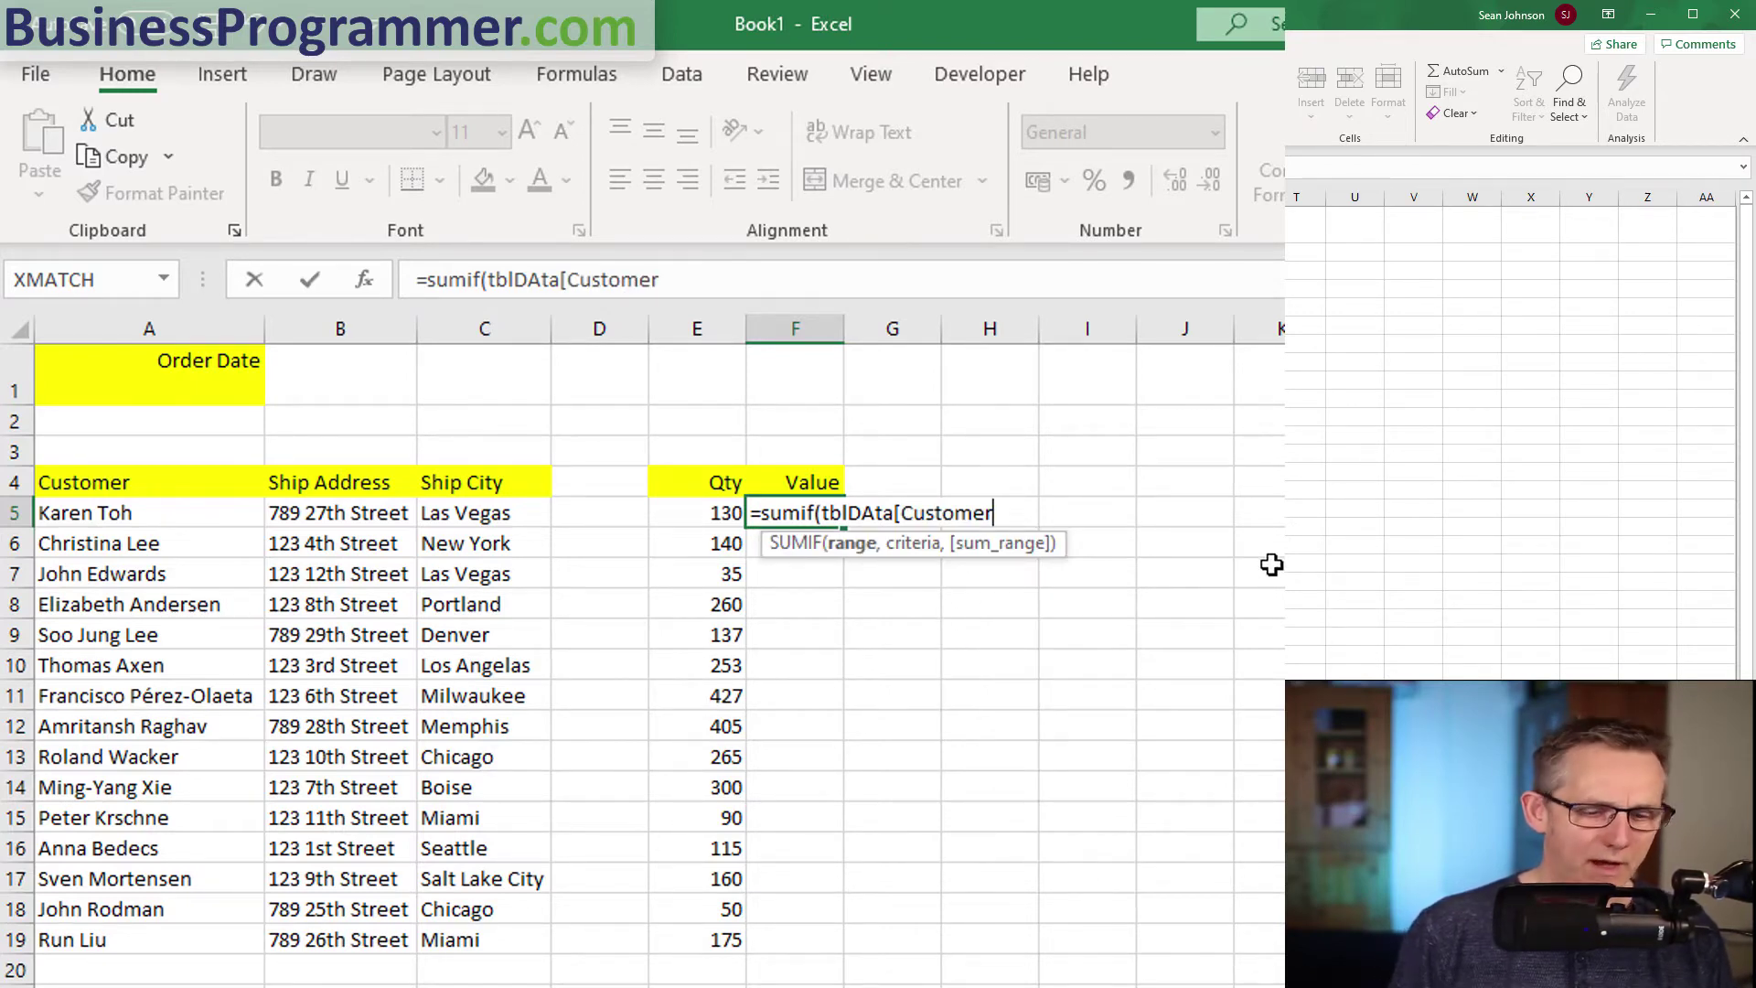
{"action": "type", "text": "],"}
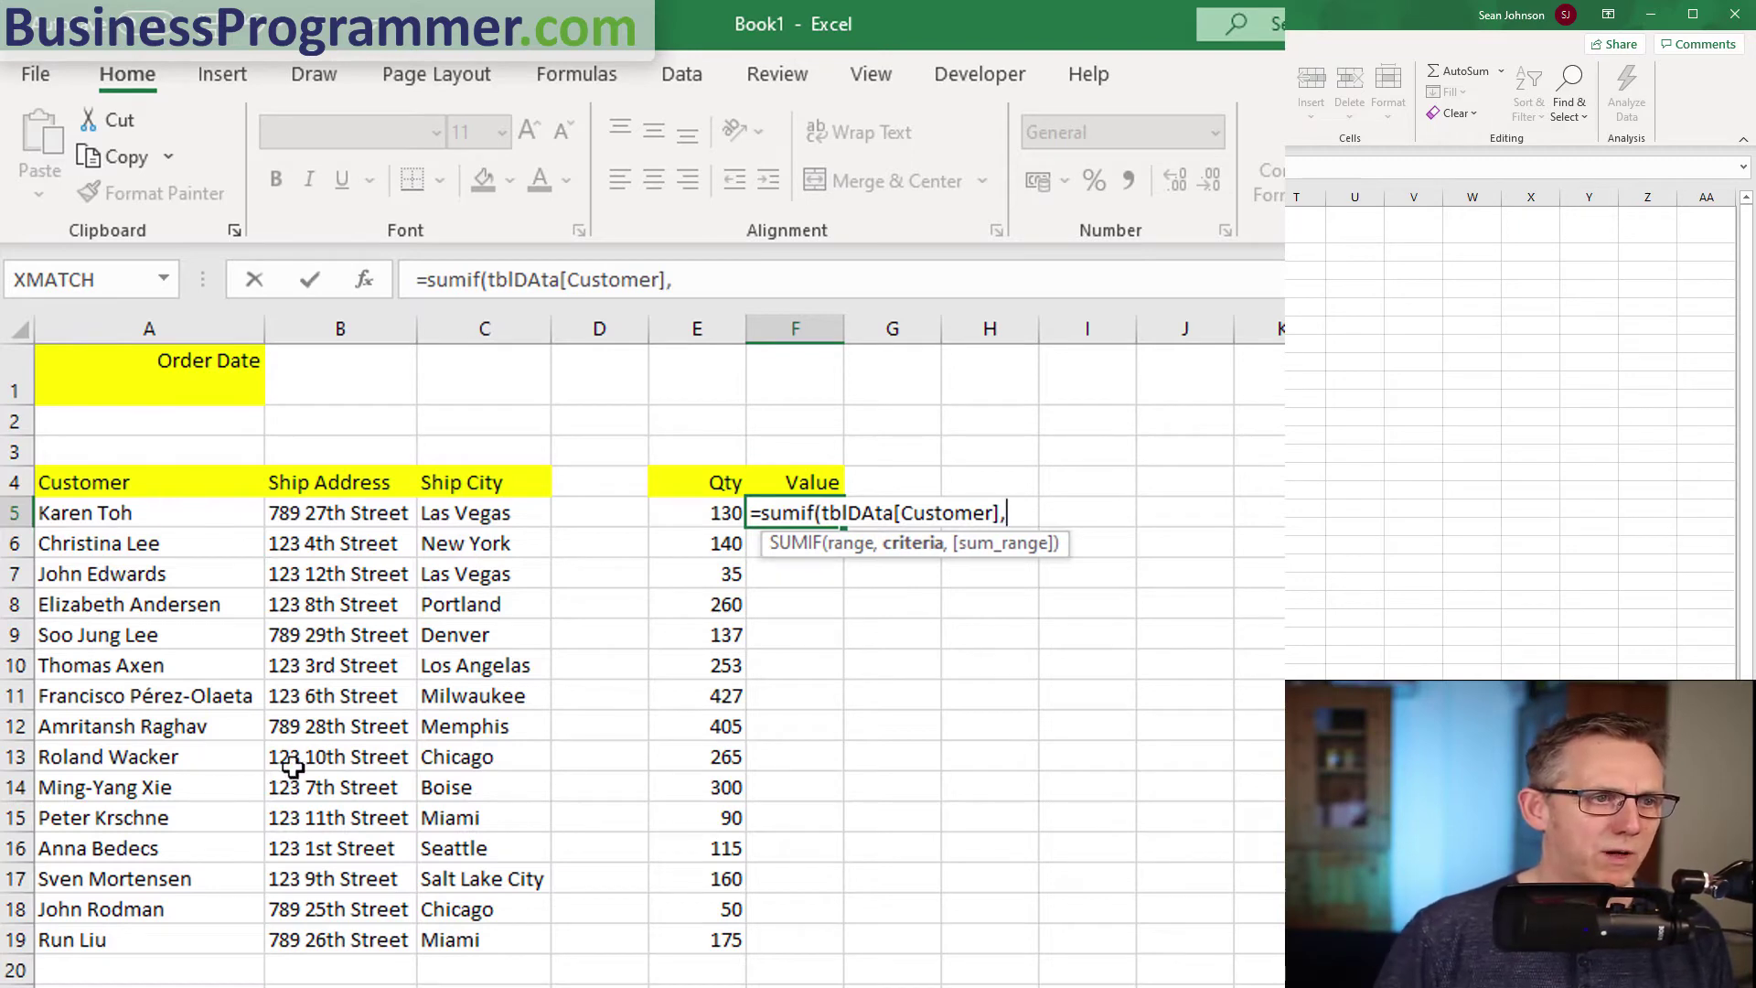
{"action": "left_click", "coordinate": [132, 518]}
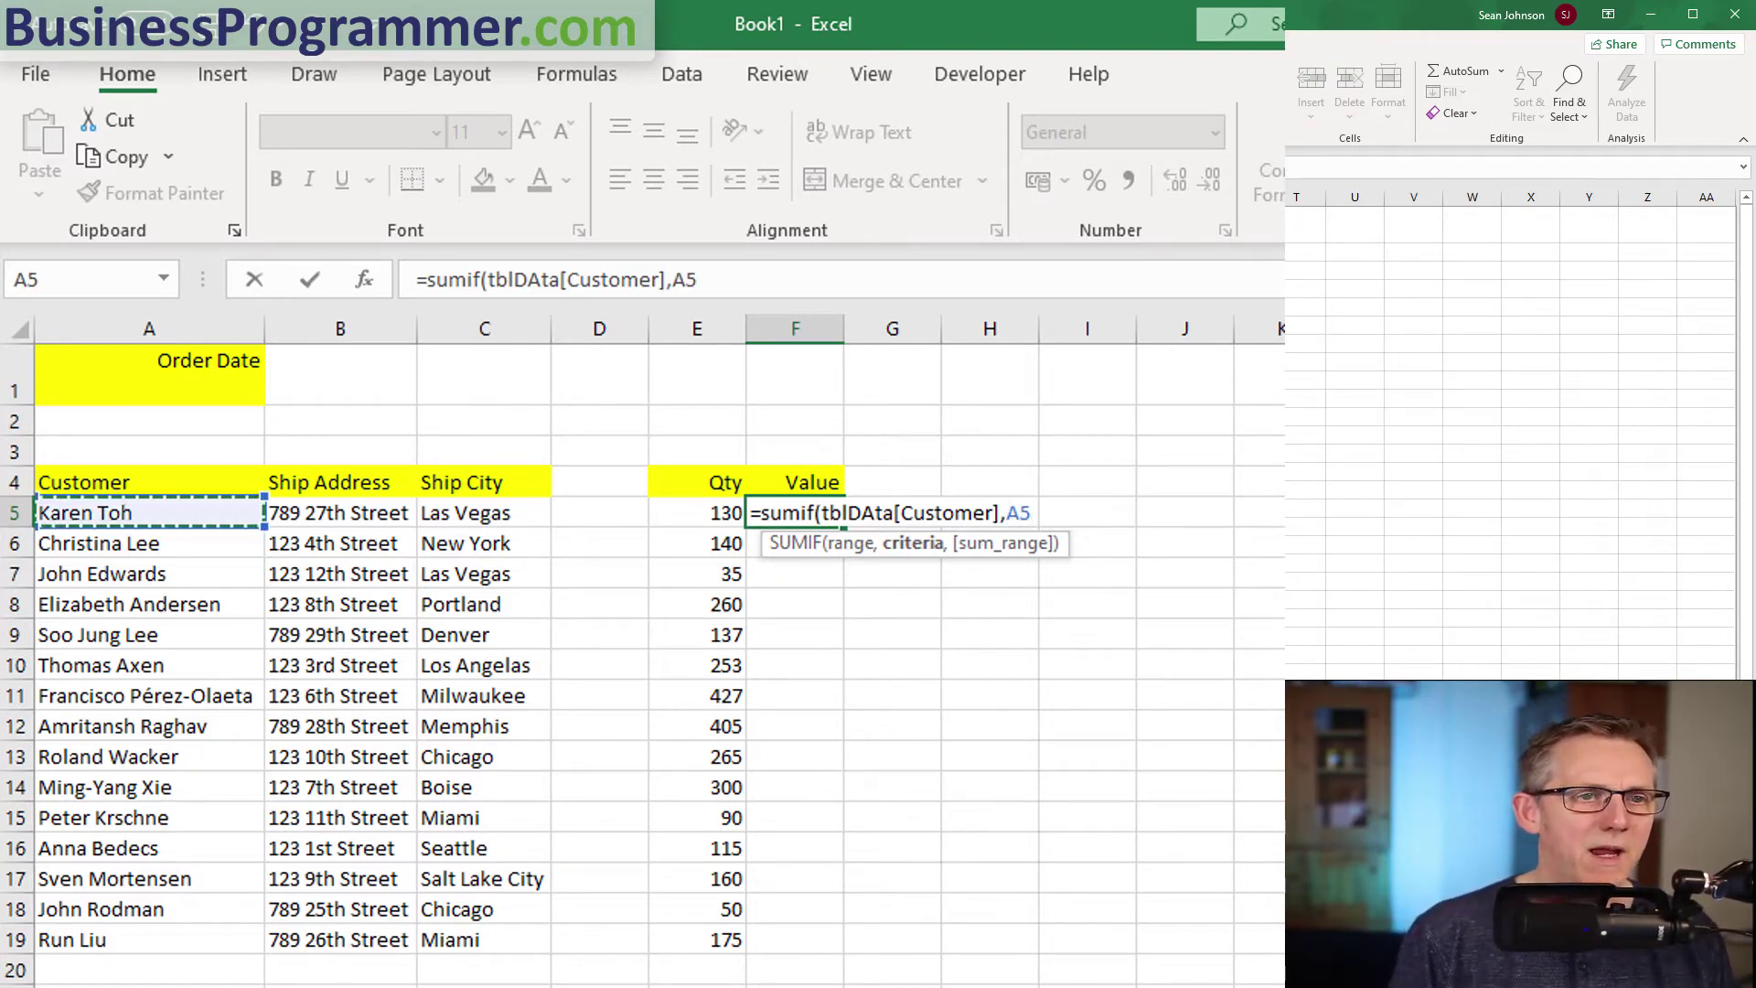
{"action": "type", "text": ","}
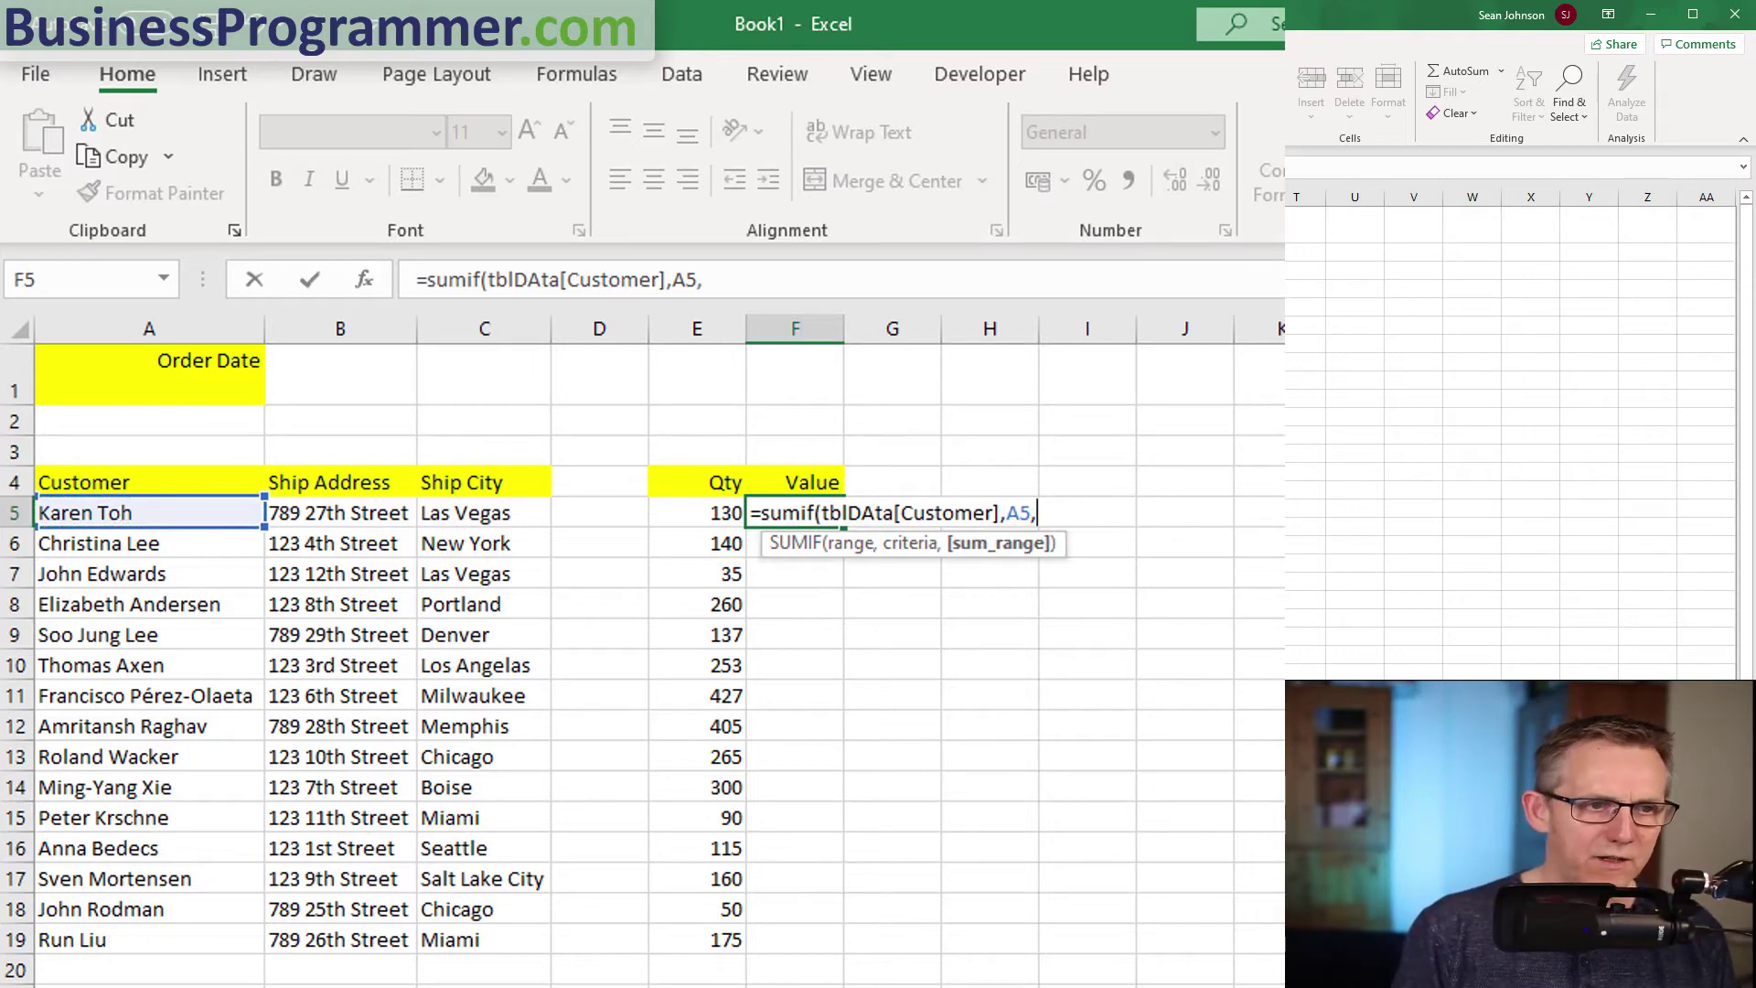
{"action": "type", "text": "tbl"}
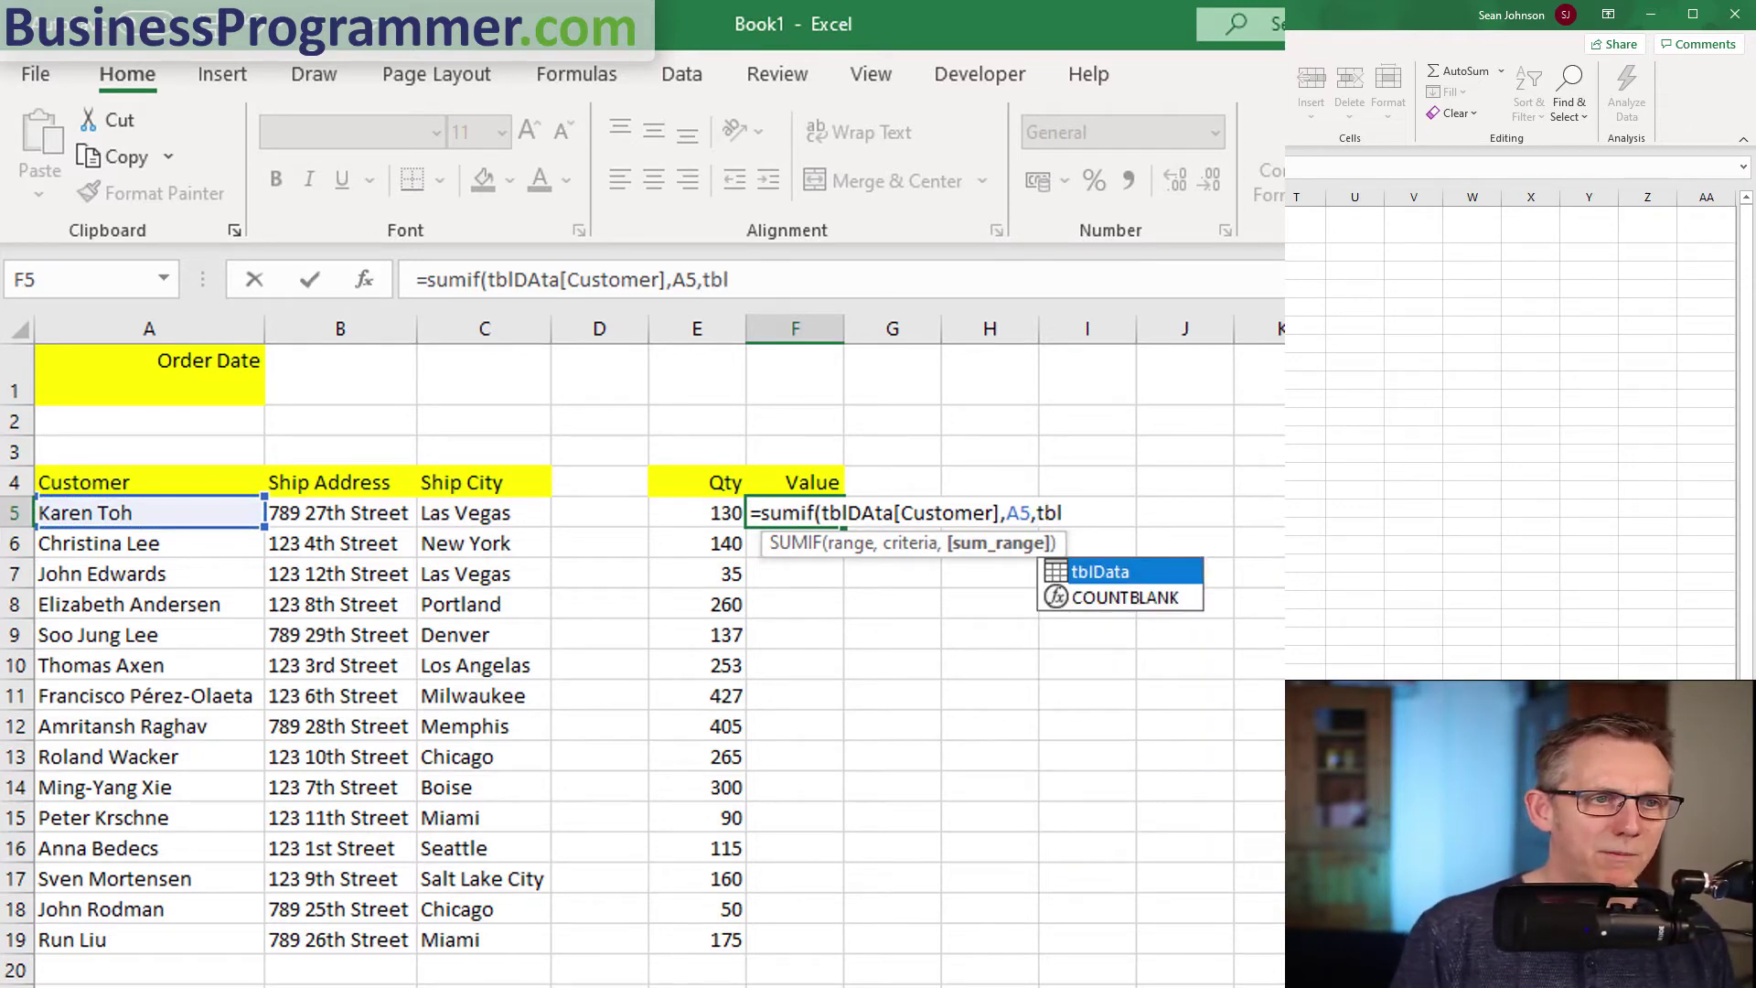
{"action": "type", "text": "Data["}
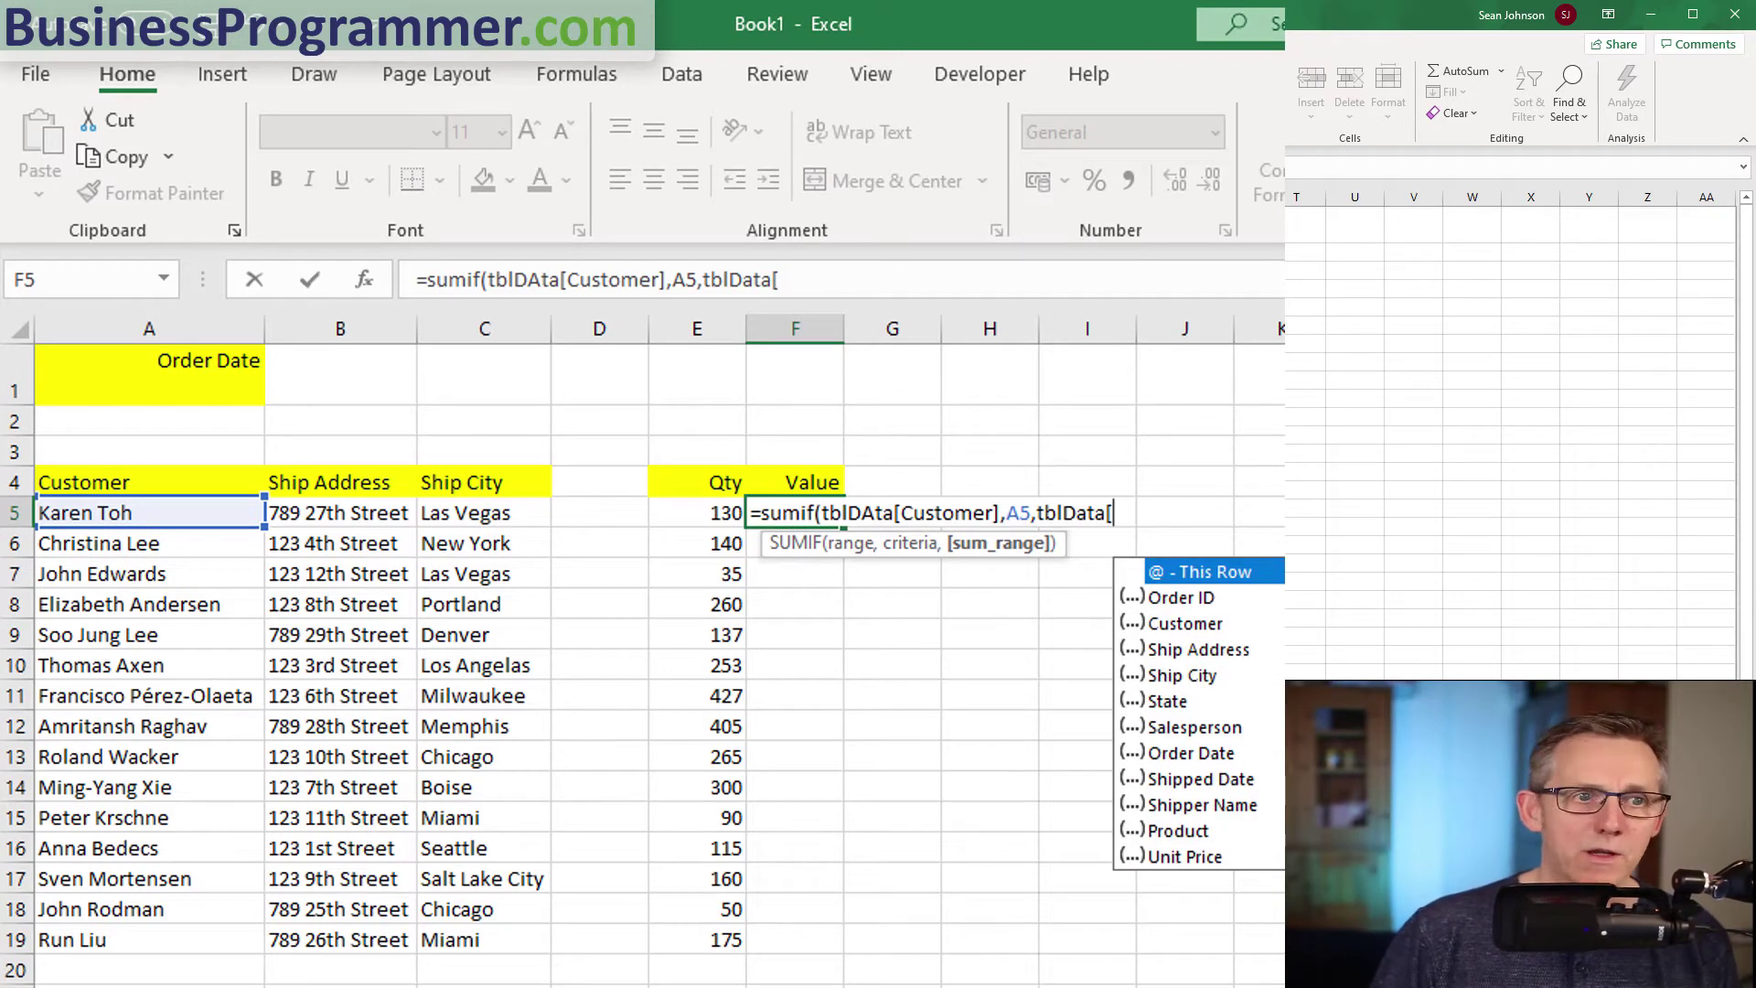
{"action": "scroll", "coordinate": [1198, 713], "scroll_direction": "down", "scroll_amount": 5}
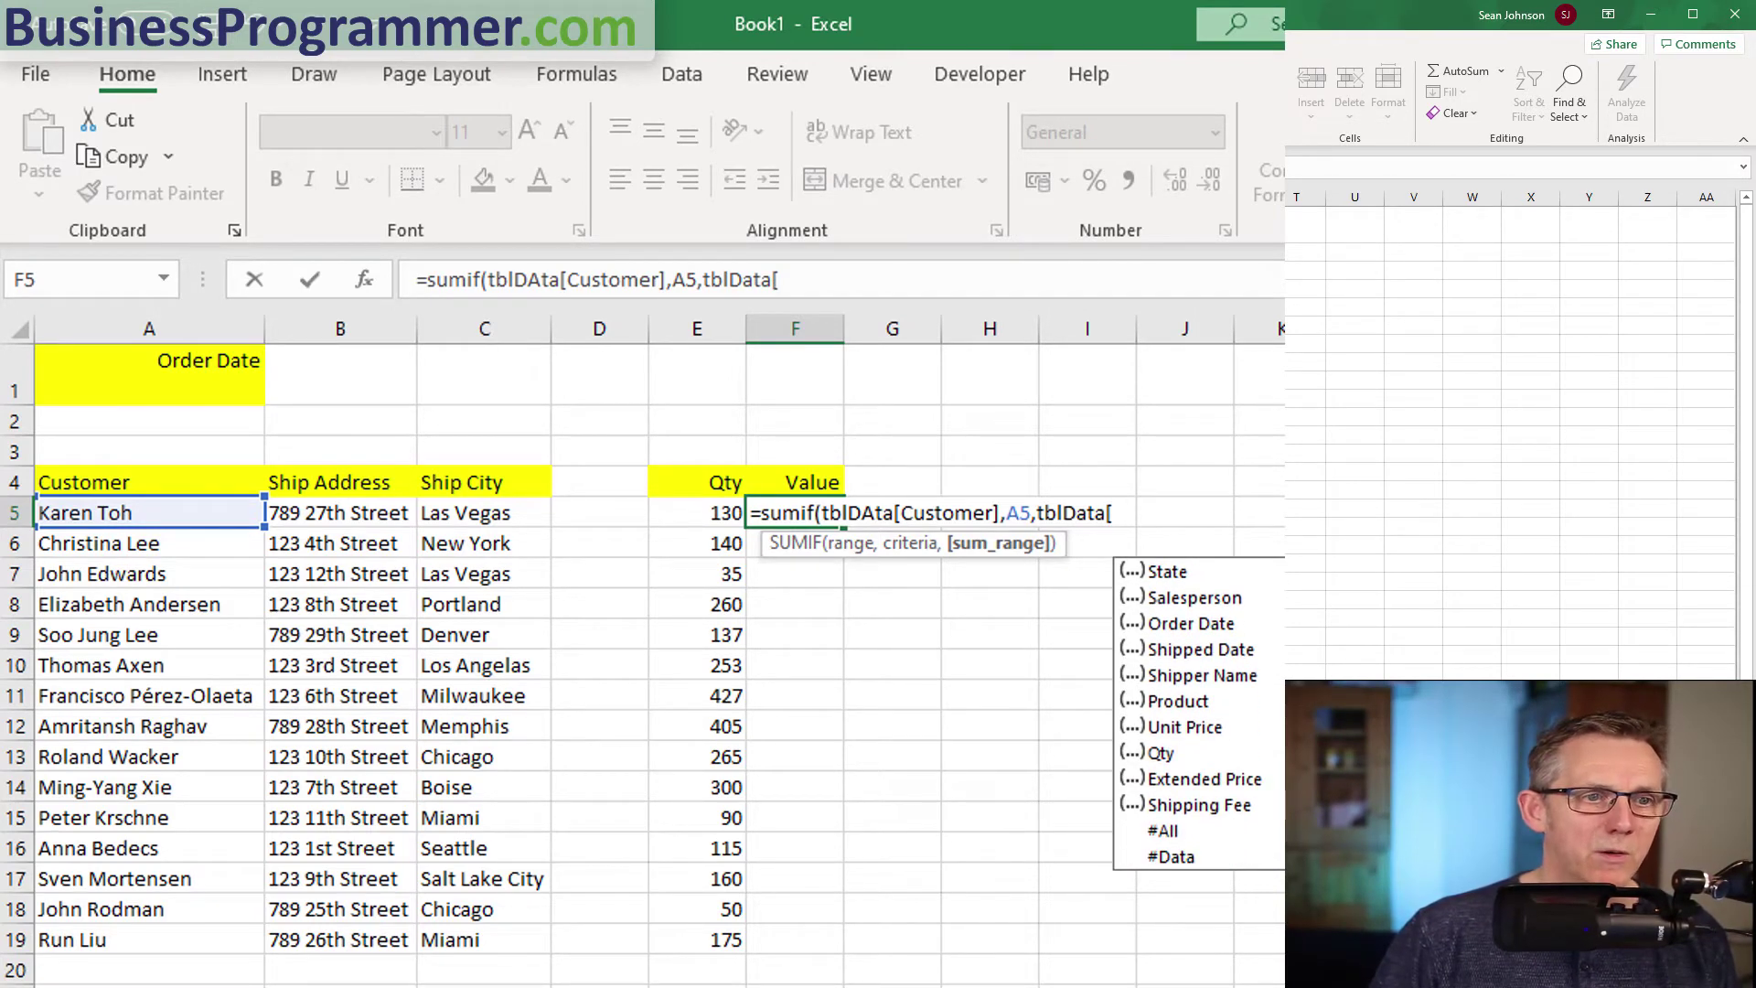
{"action": "double_click", "coordinate": [1193, 779]}
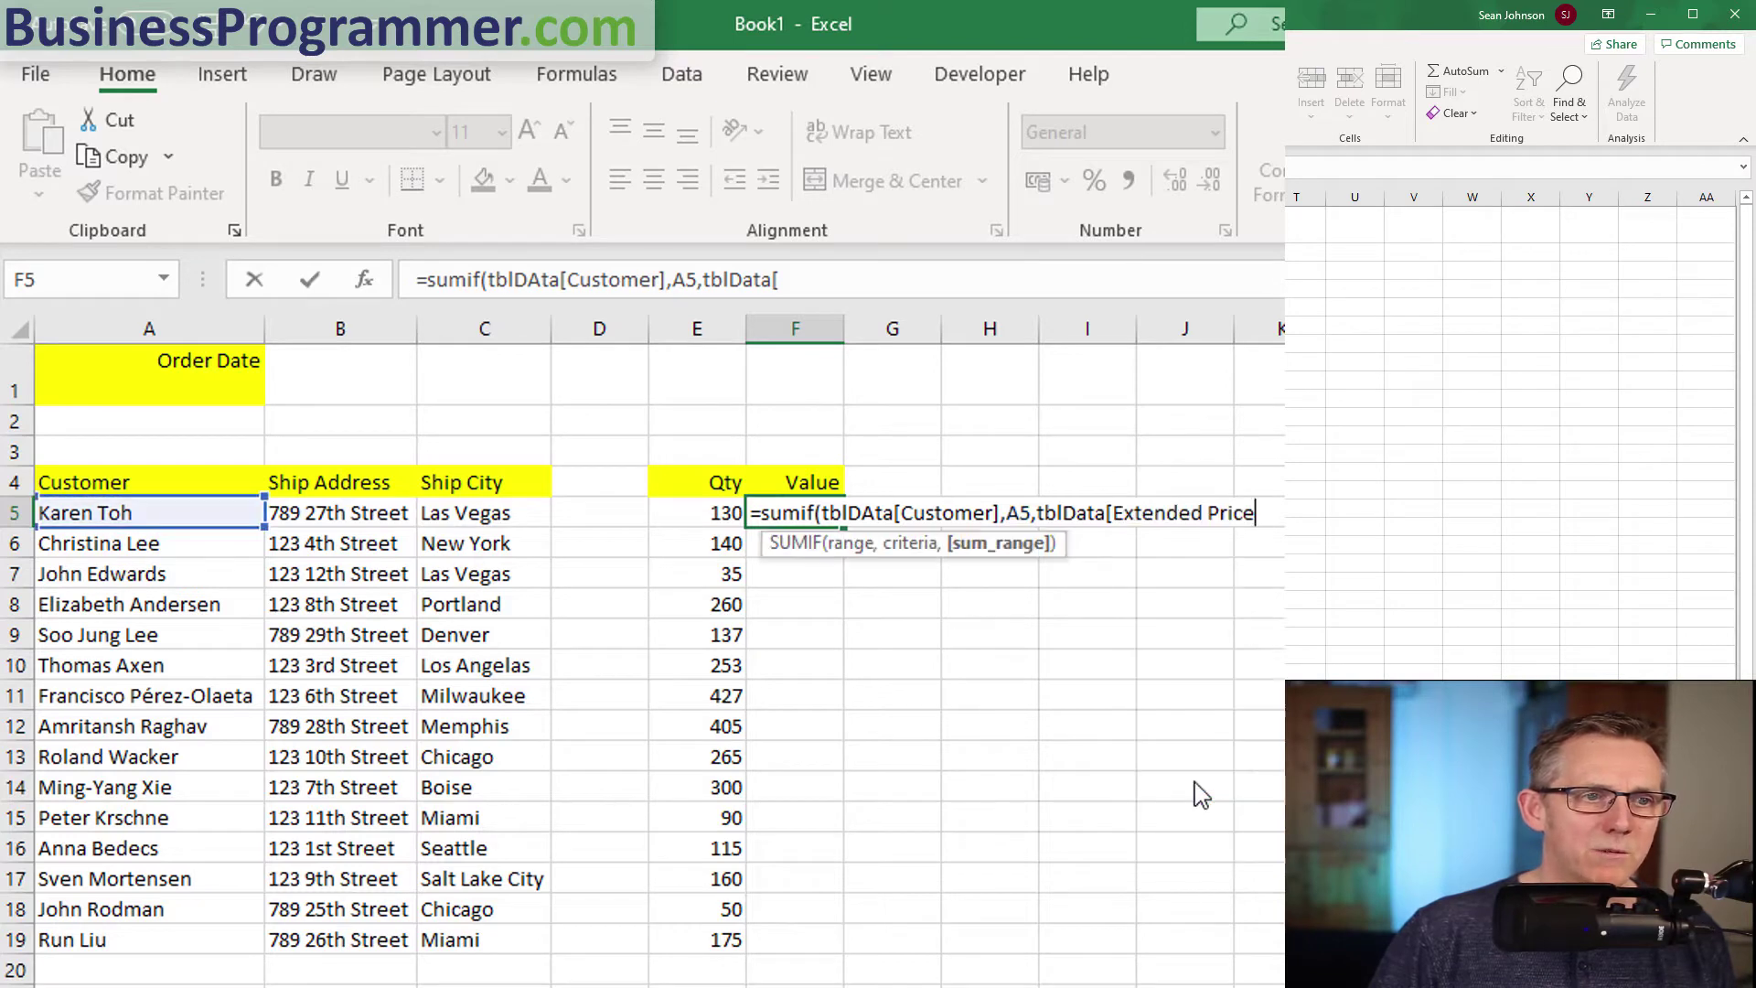
{"action": "type", "text": "]"}
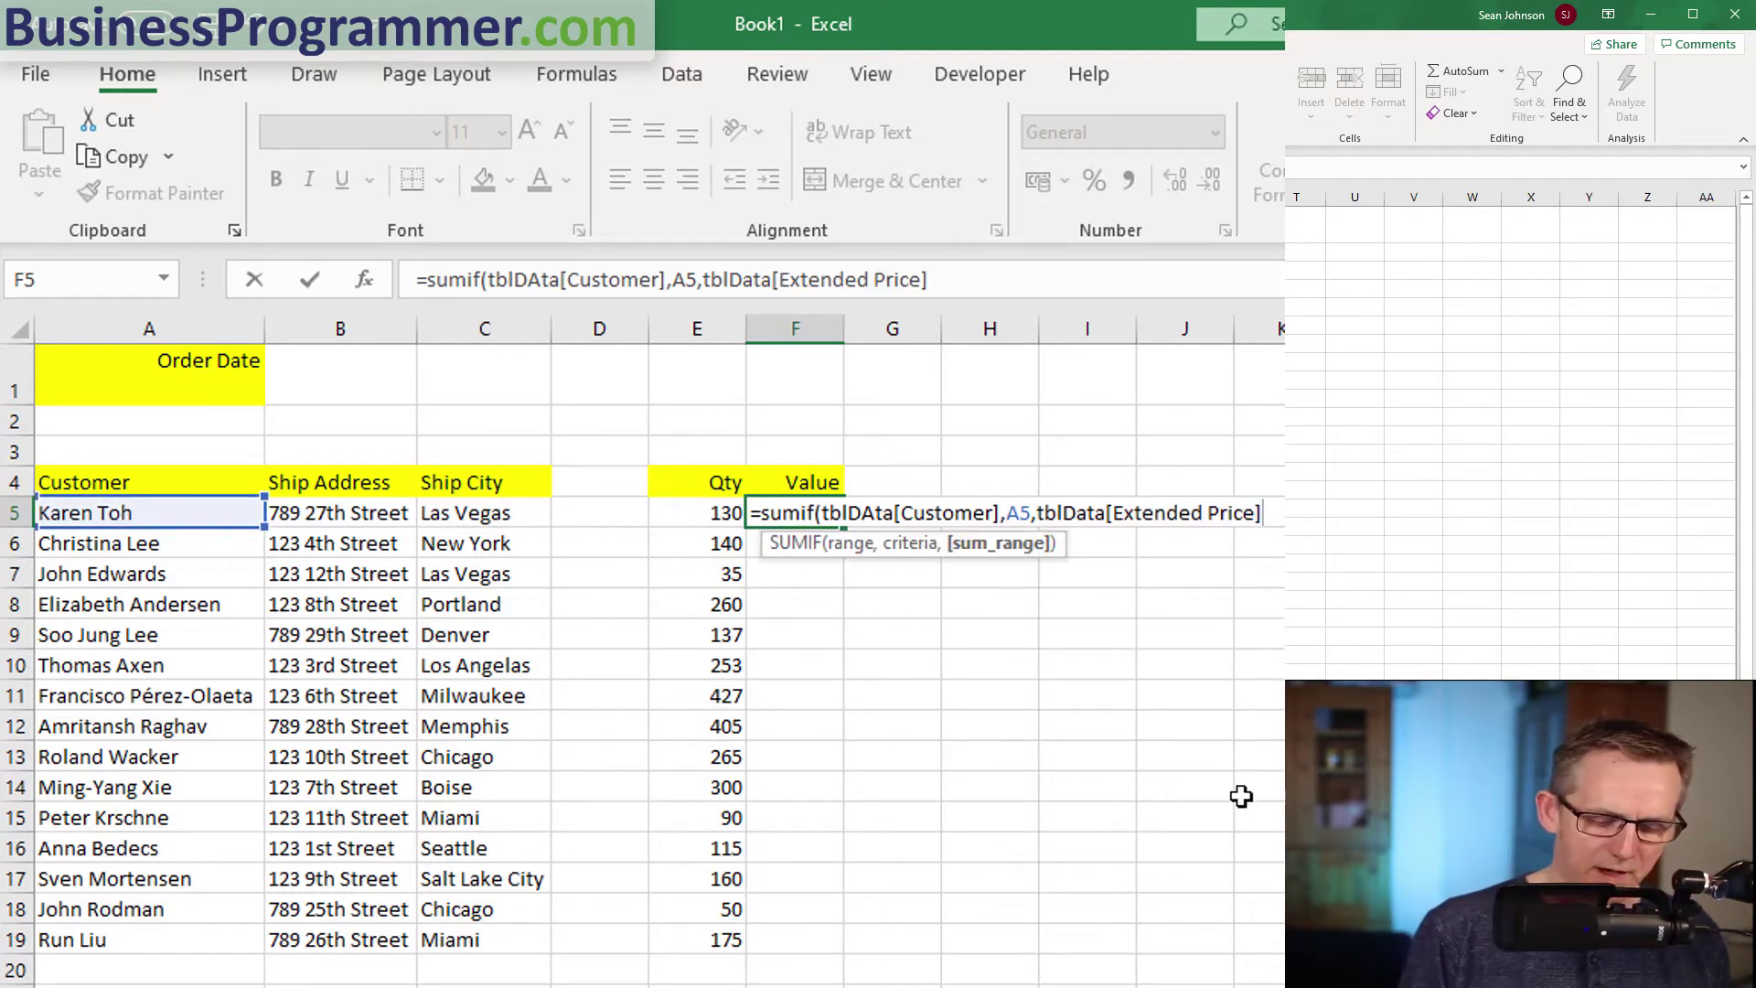
{"action": "type", "text": ")"}
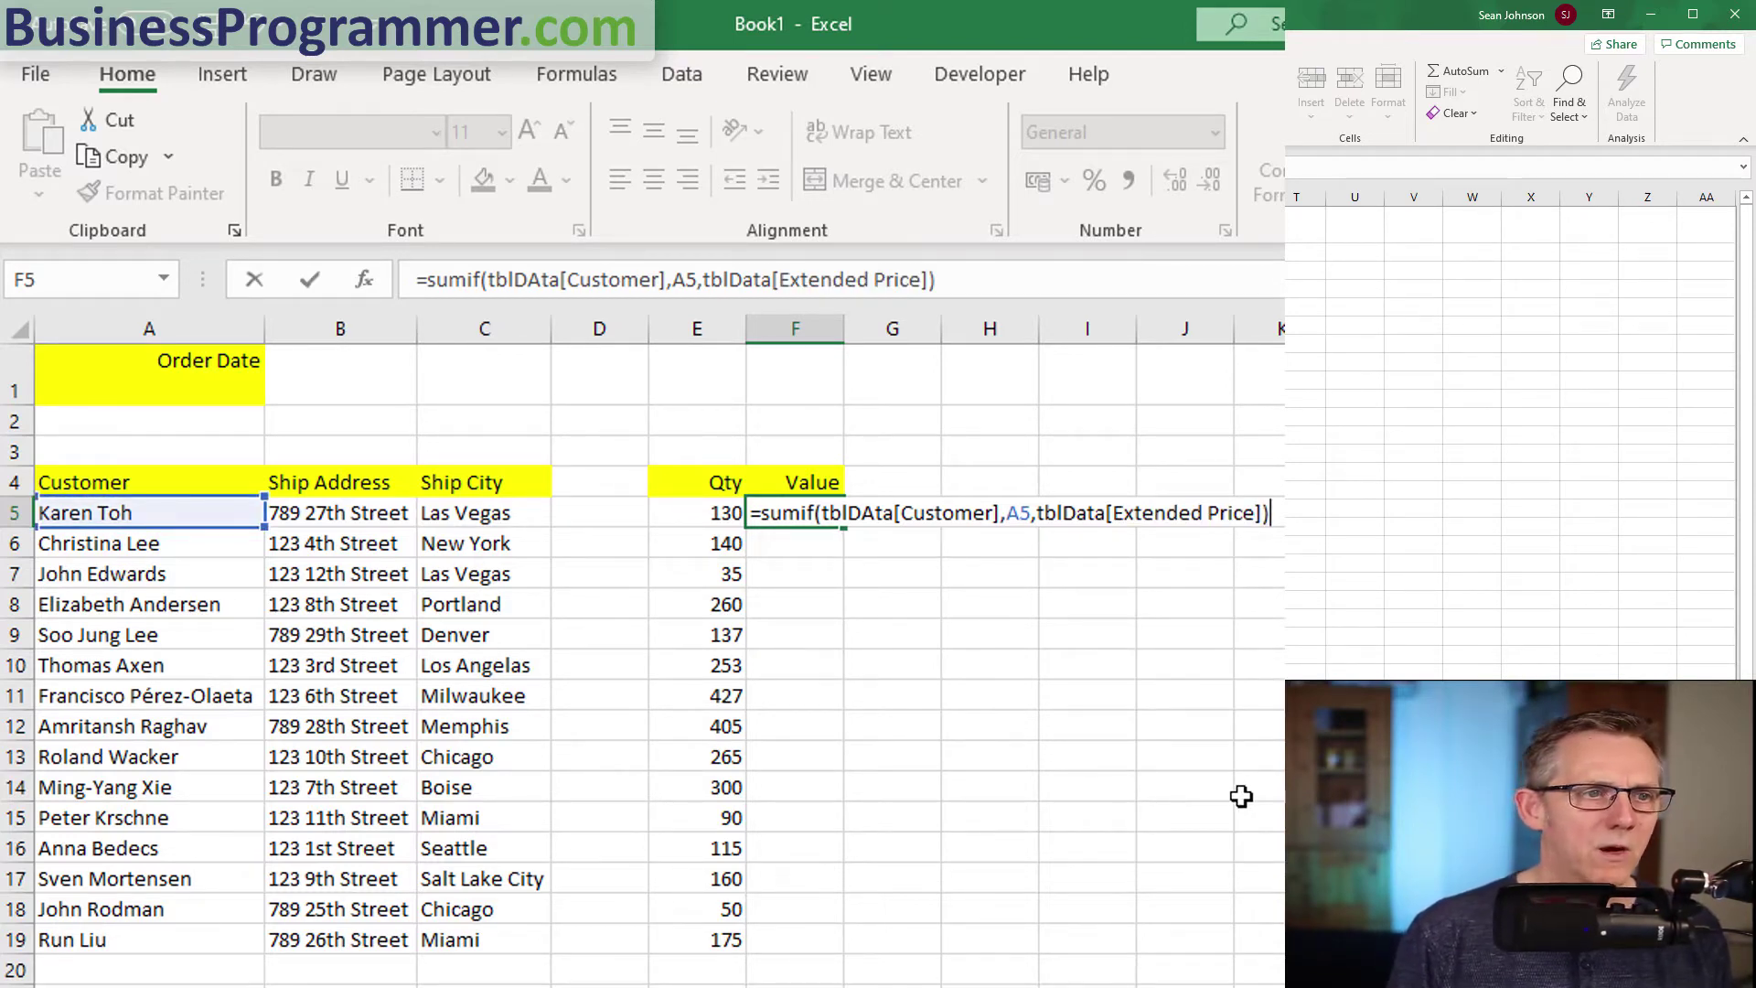
{"action": "key", "text": "Return"}
{"action": "left_click", "coordinate": [795, 512]}
{"action": "double_click", "coordinate": [842, 527]}
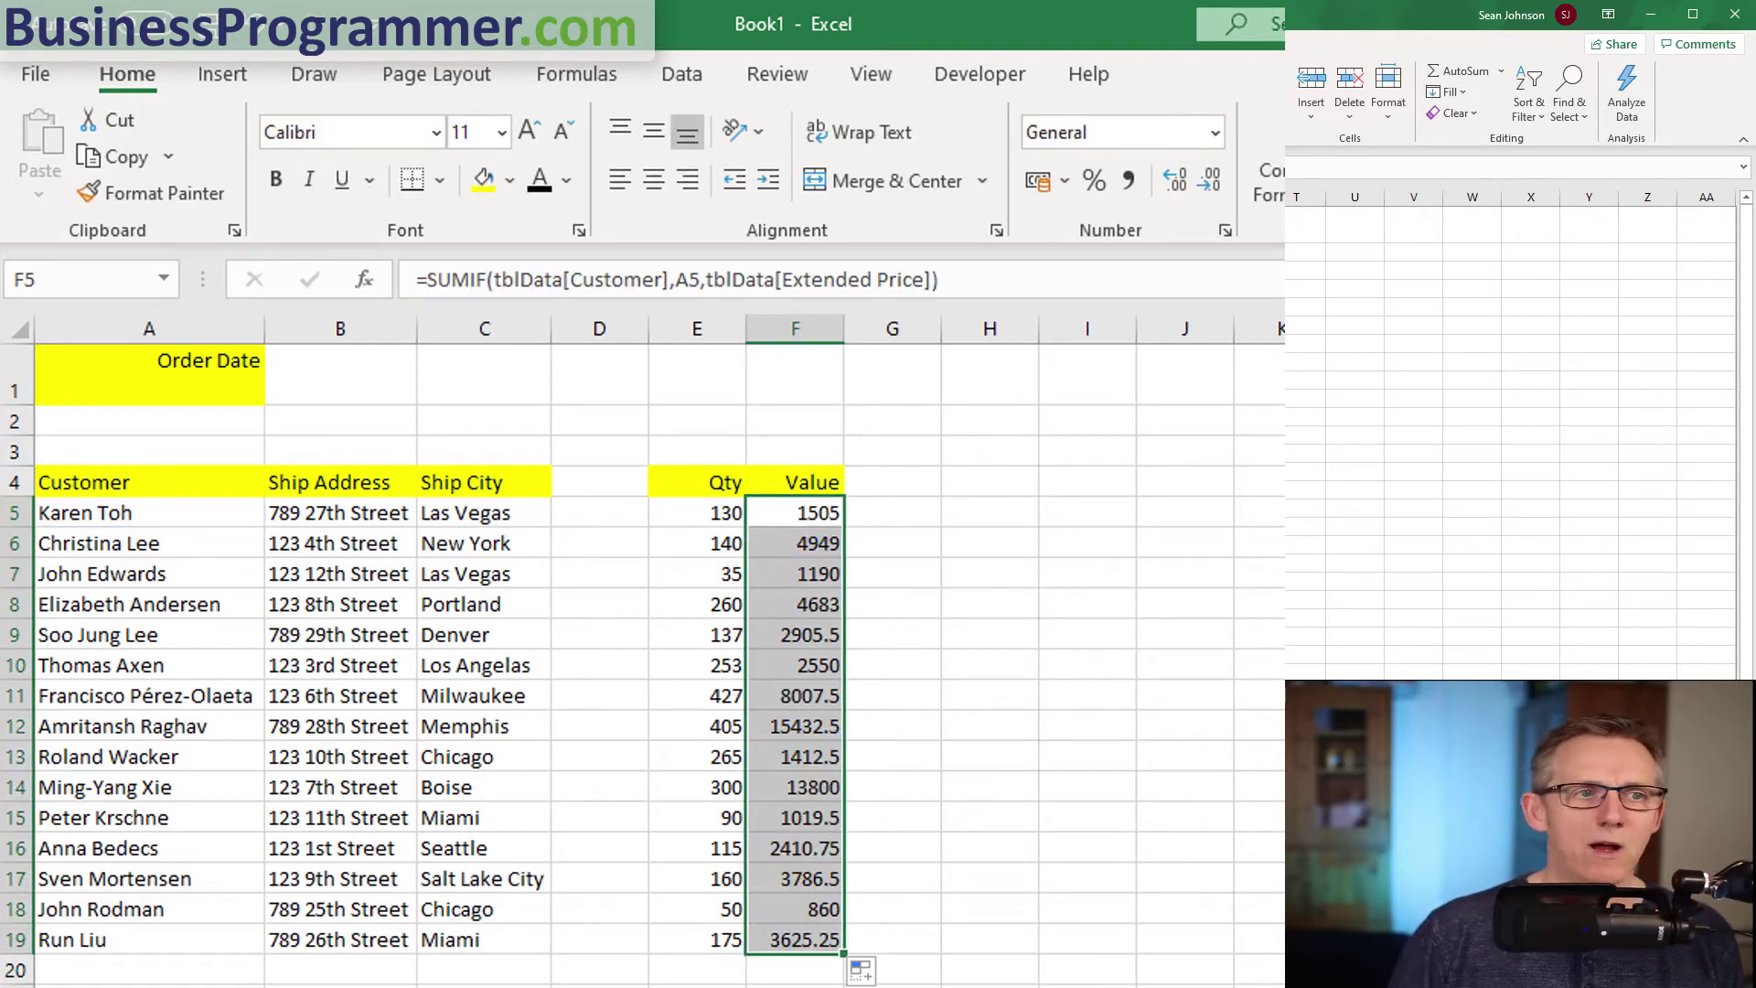
Format the Qty and Value totals in E5:F19 with the comma style and no decimal places.
{"action": "left_click_drag", "start_coordinate": [711, 517], "coordinate": [803, 948]}
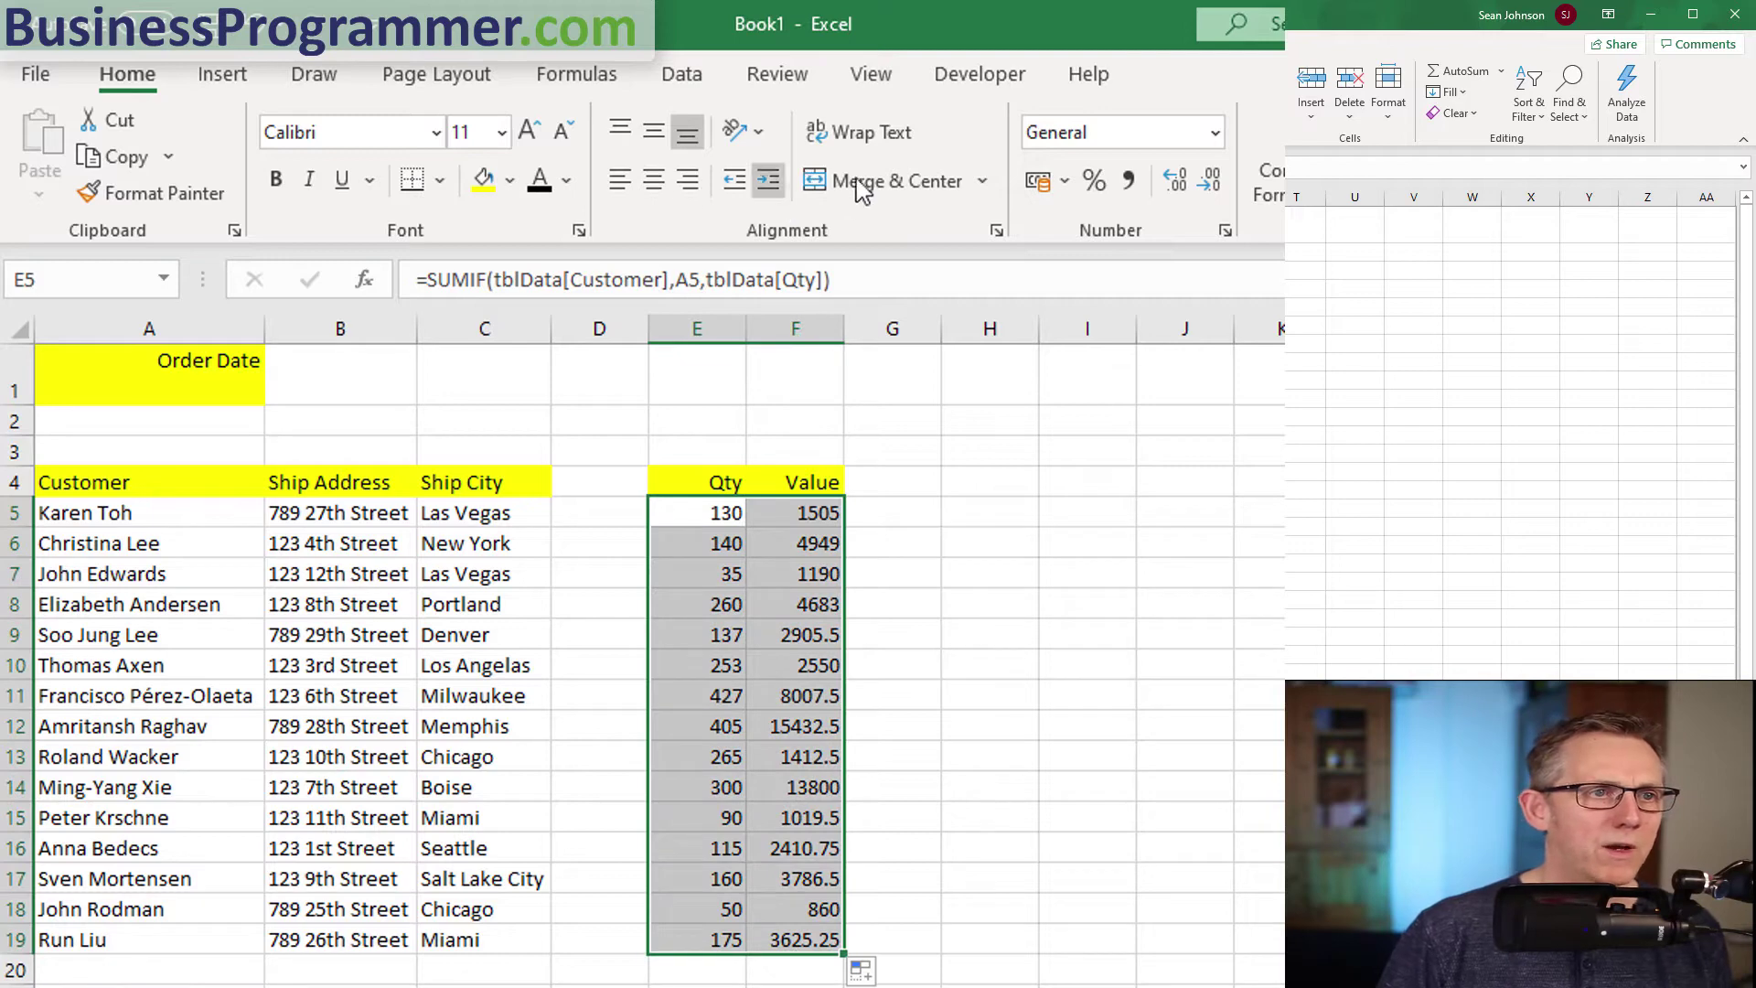
{"action": "left_click", "coordinate": [1129, 181]}
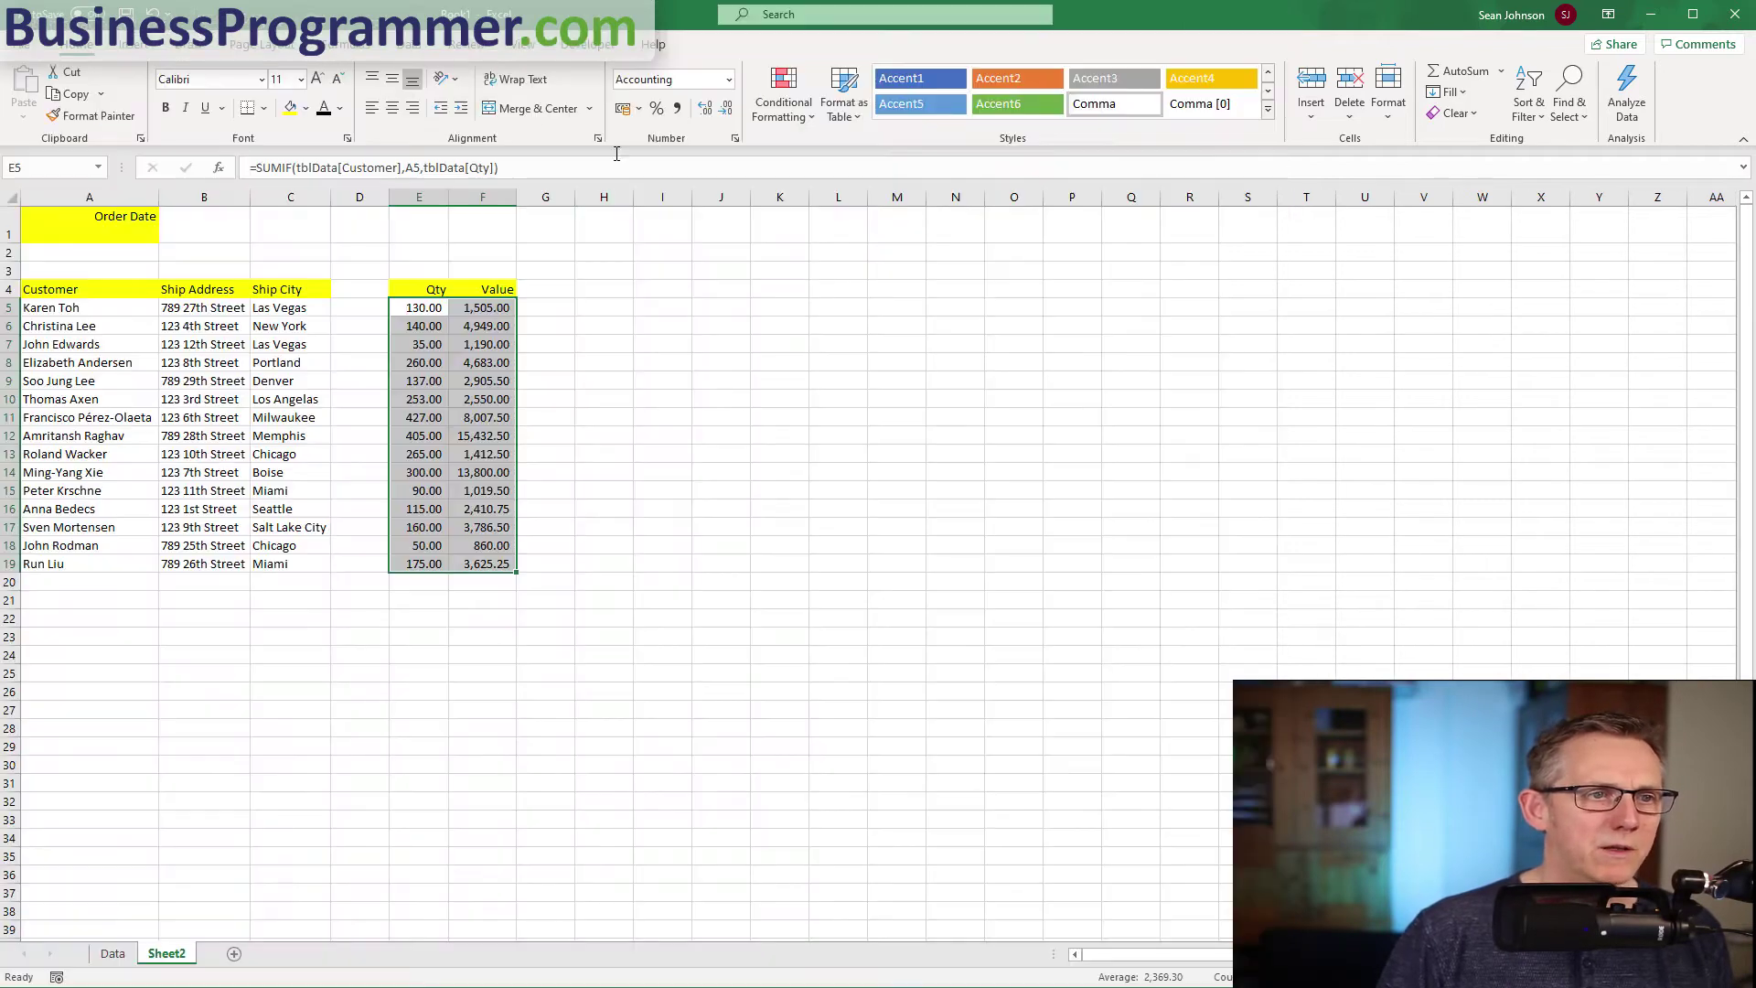
{"action": "left_click", "coordinate": [705, 110]}
{"action": "left_click", "coordinate": [728, 111]}
{"action": "left_click", "coordinate": [728, 112]}
{"action": "left_click", "coordinate": [728, 112]}
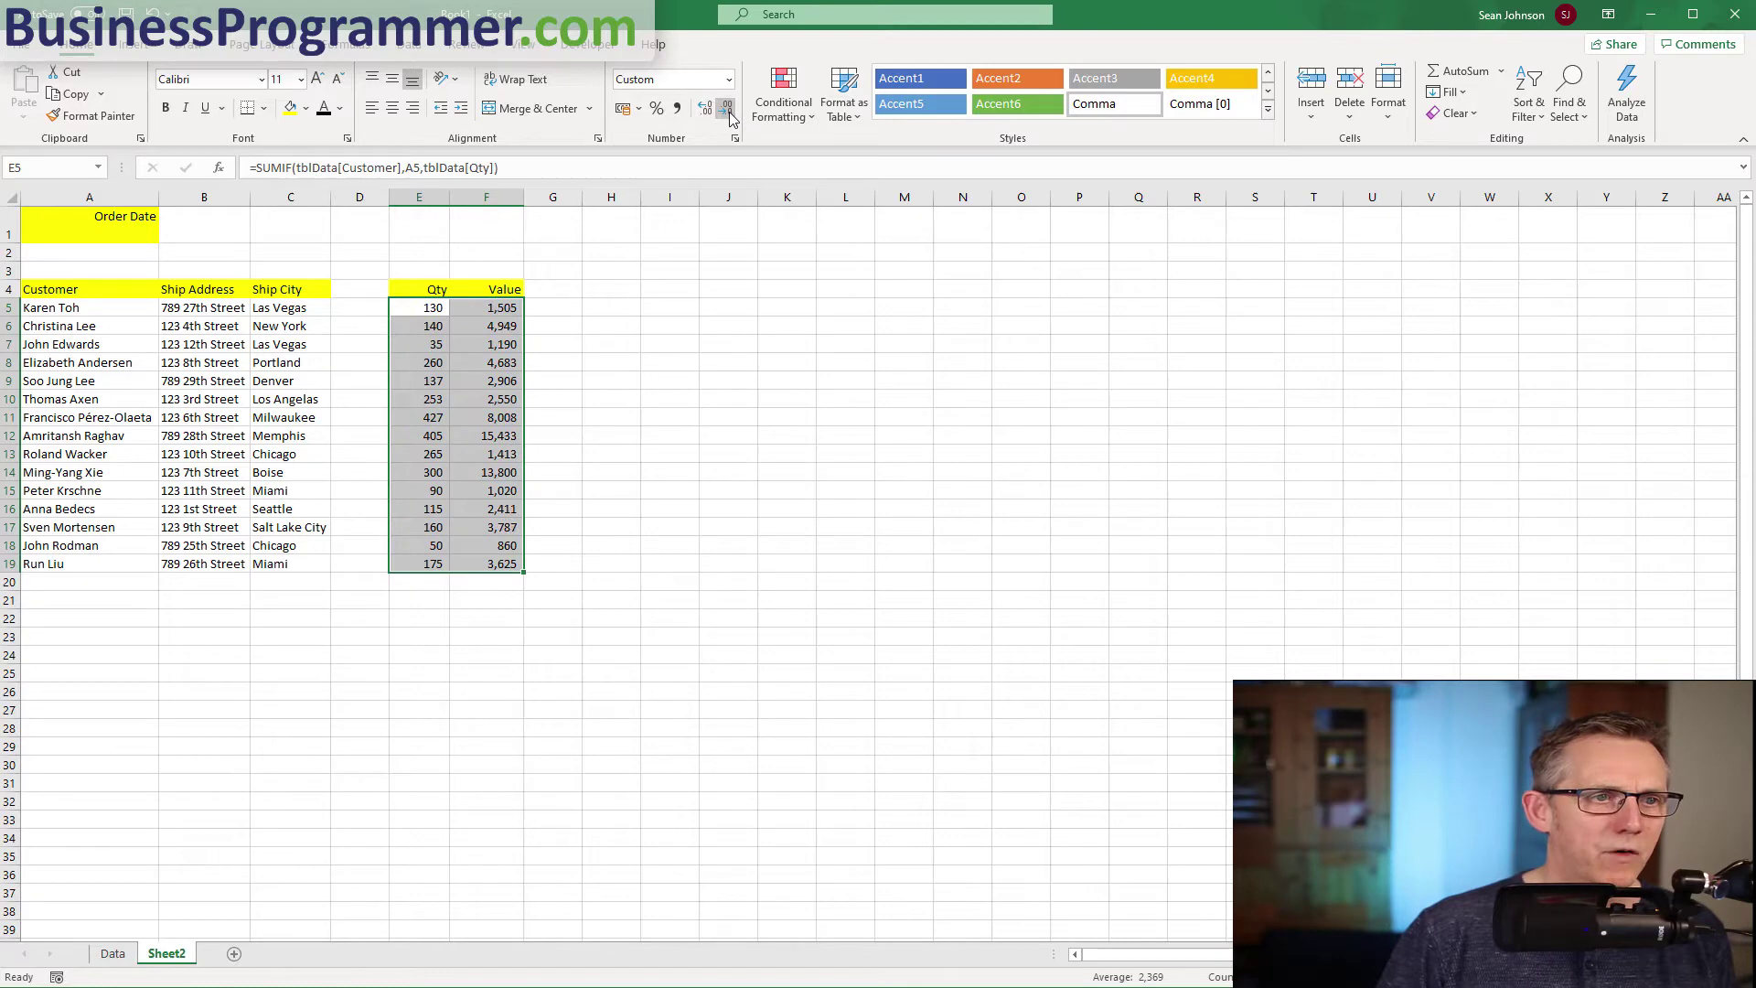
Add SUM formulas in E2 and F2 that total the Qty and Value columns from row 5 down to the sheet's last row.
{"action": "left_click", "coordinate": [504, 250]}
{"action": "type", "text": "=sum("}
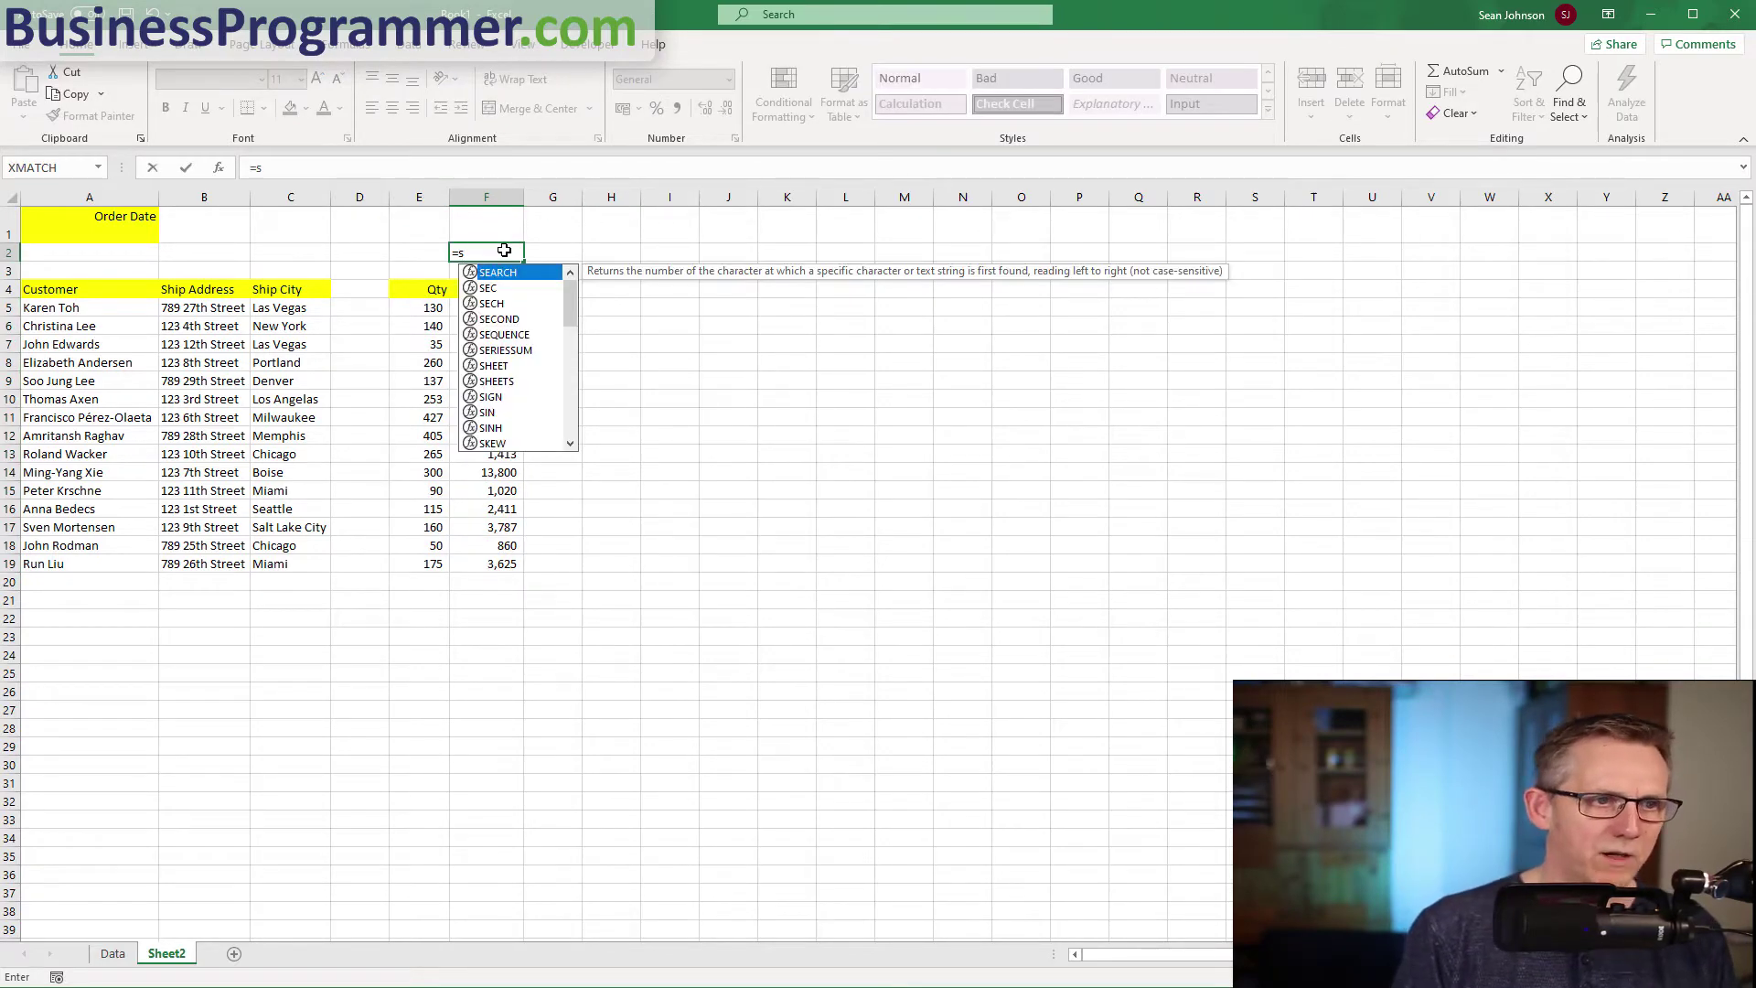
{"action": "key", "text": "Down"}
{"action": "key", "text": "Down"}
{"action": "key", "text": "Down"}
{"action": "key", "text": "shift+Down"}
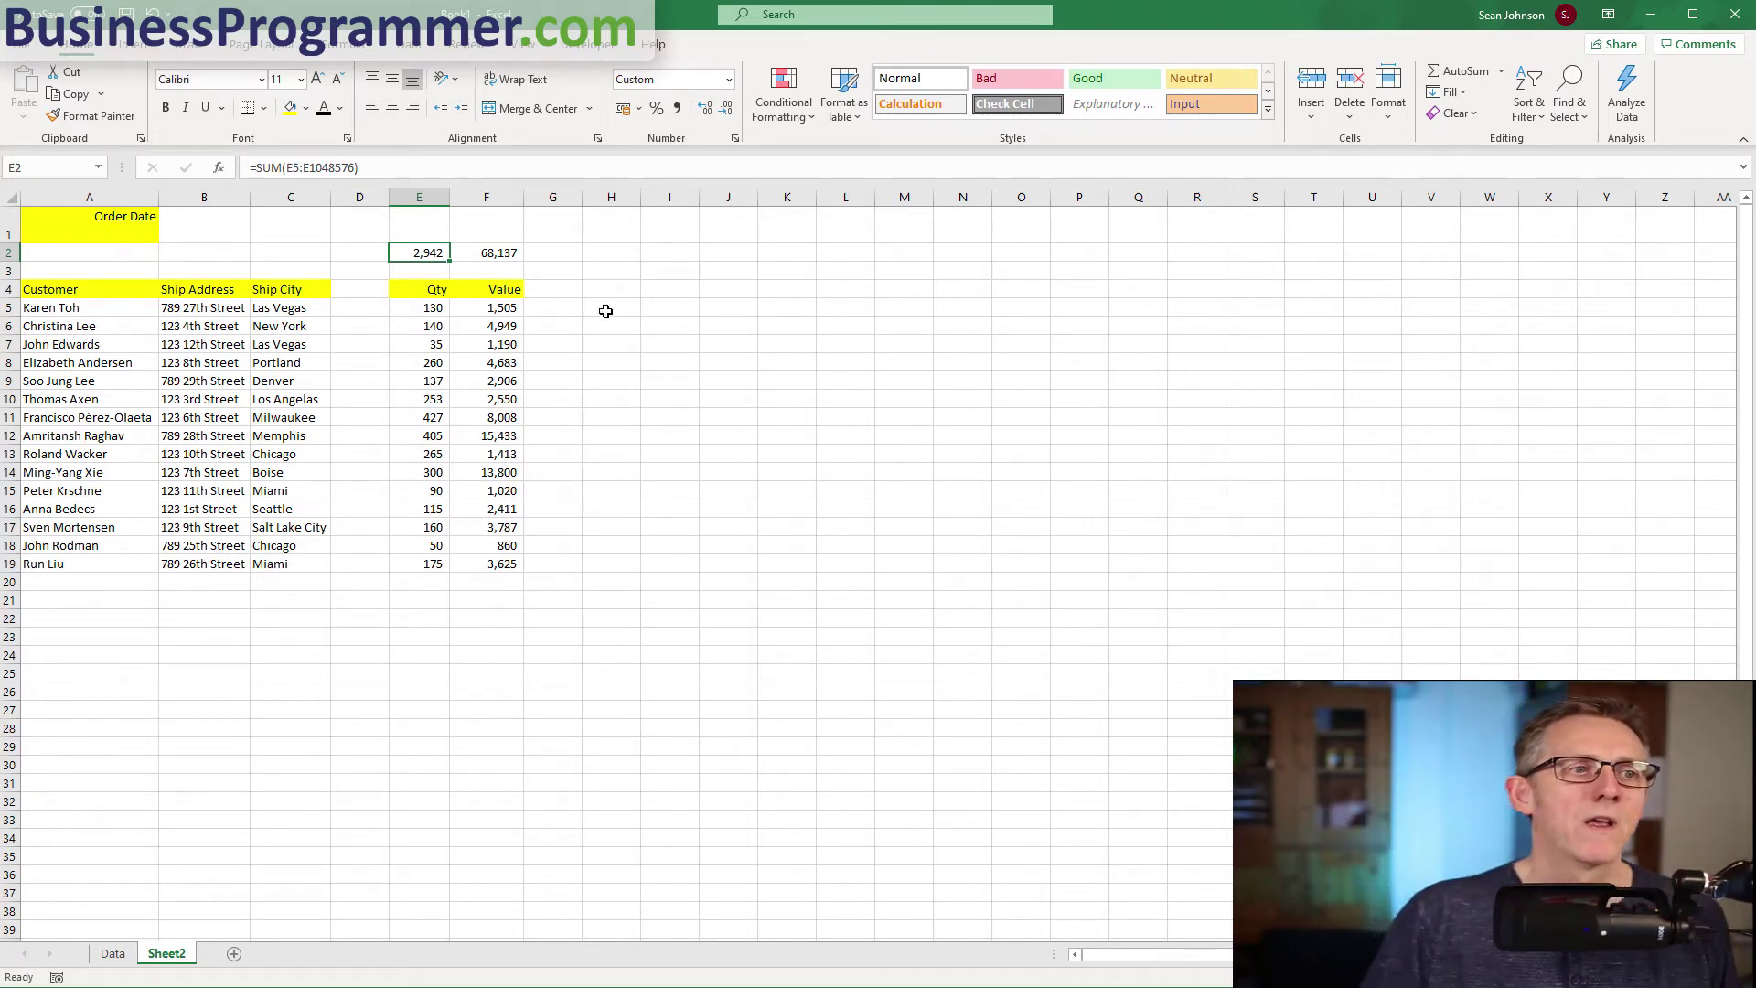
{"action": "left_click", "coordinate": [502, 252]}
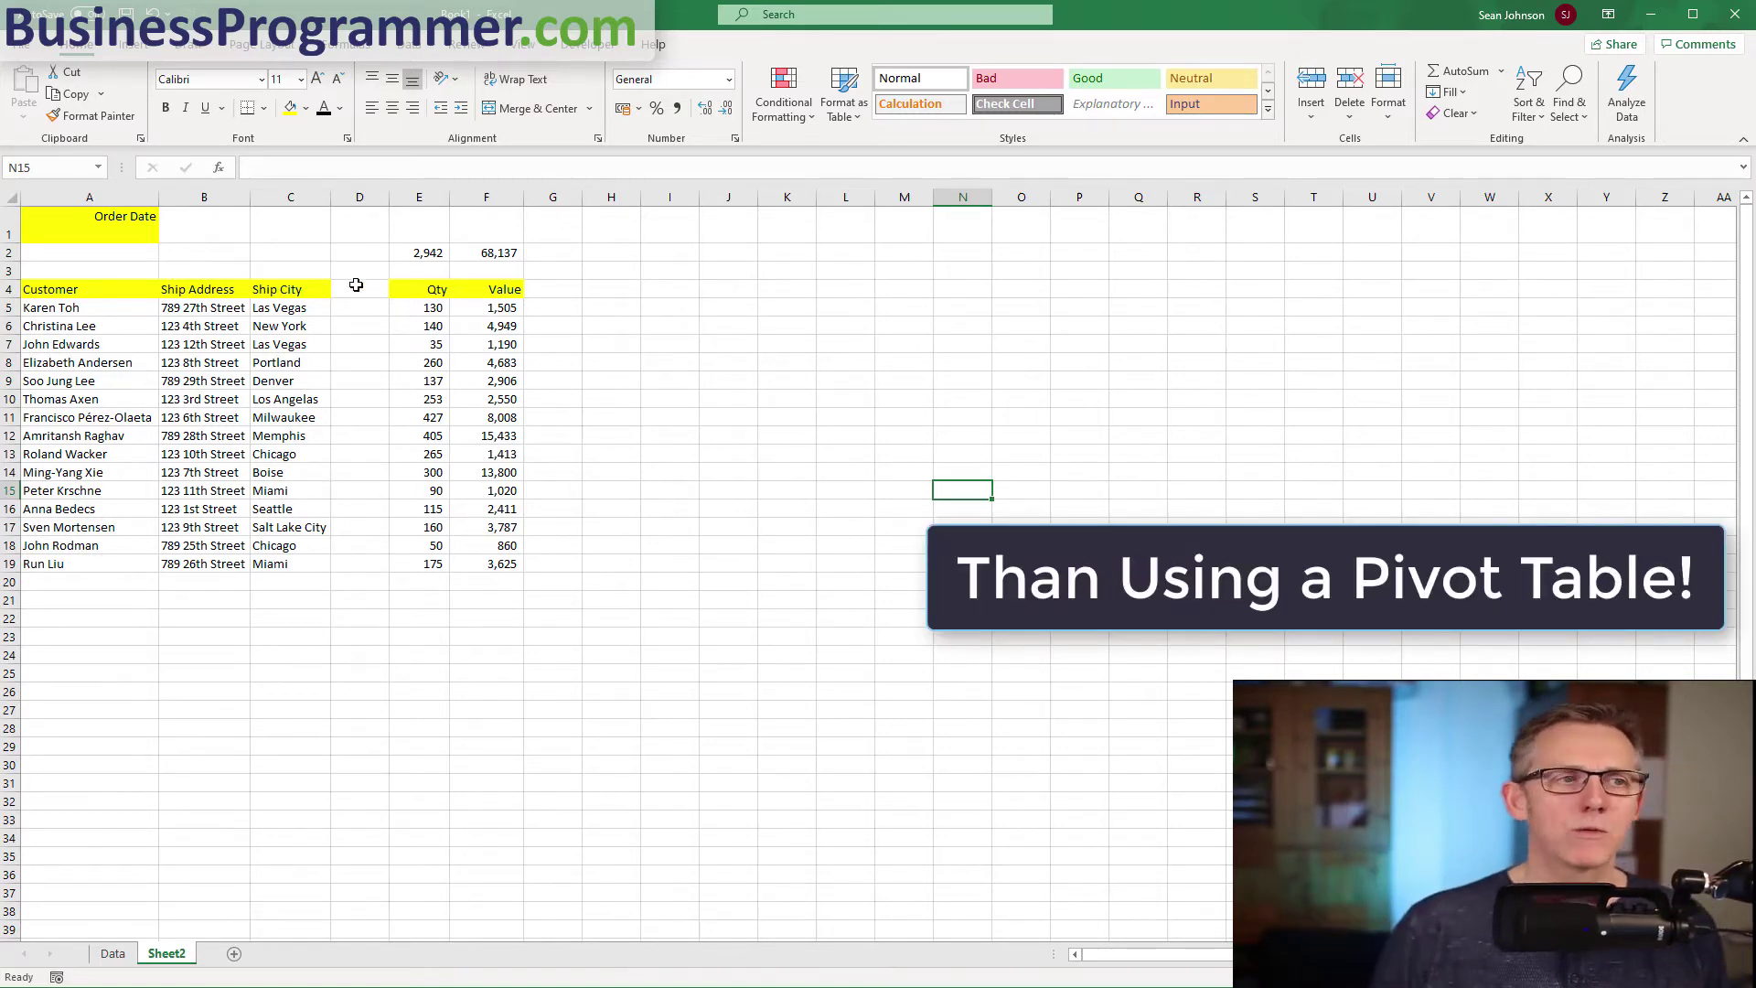
{"action": "left_click", "coordinate": [97, 395]}
{"action": "left_click", "coordinate": [201, 417]}
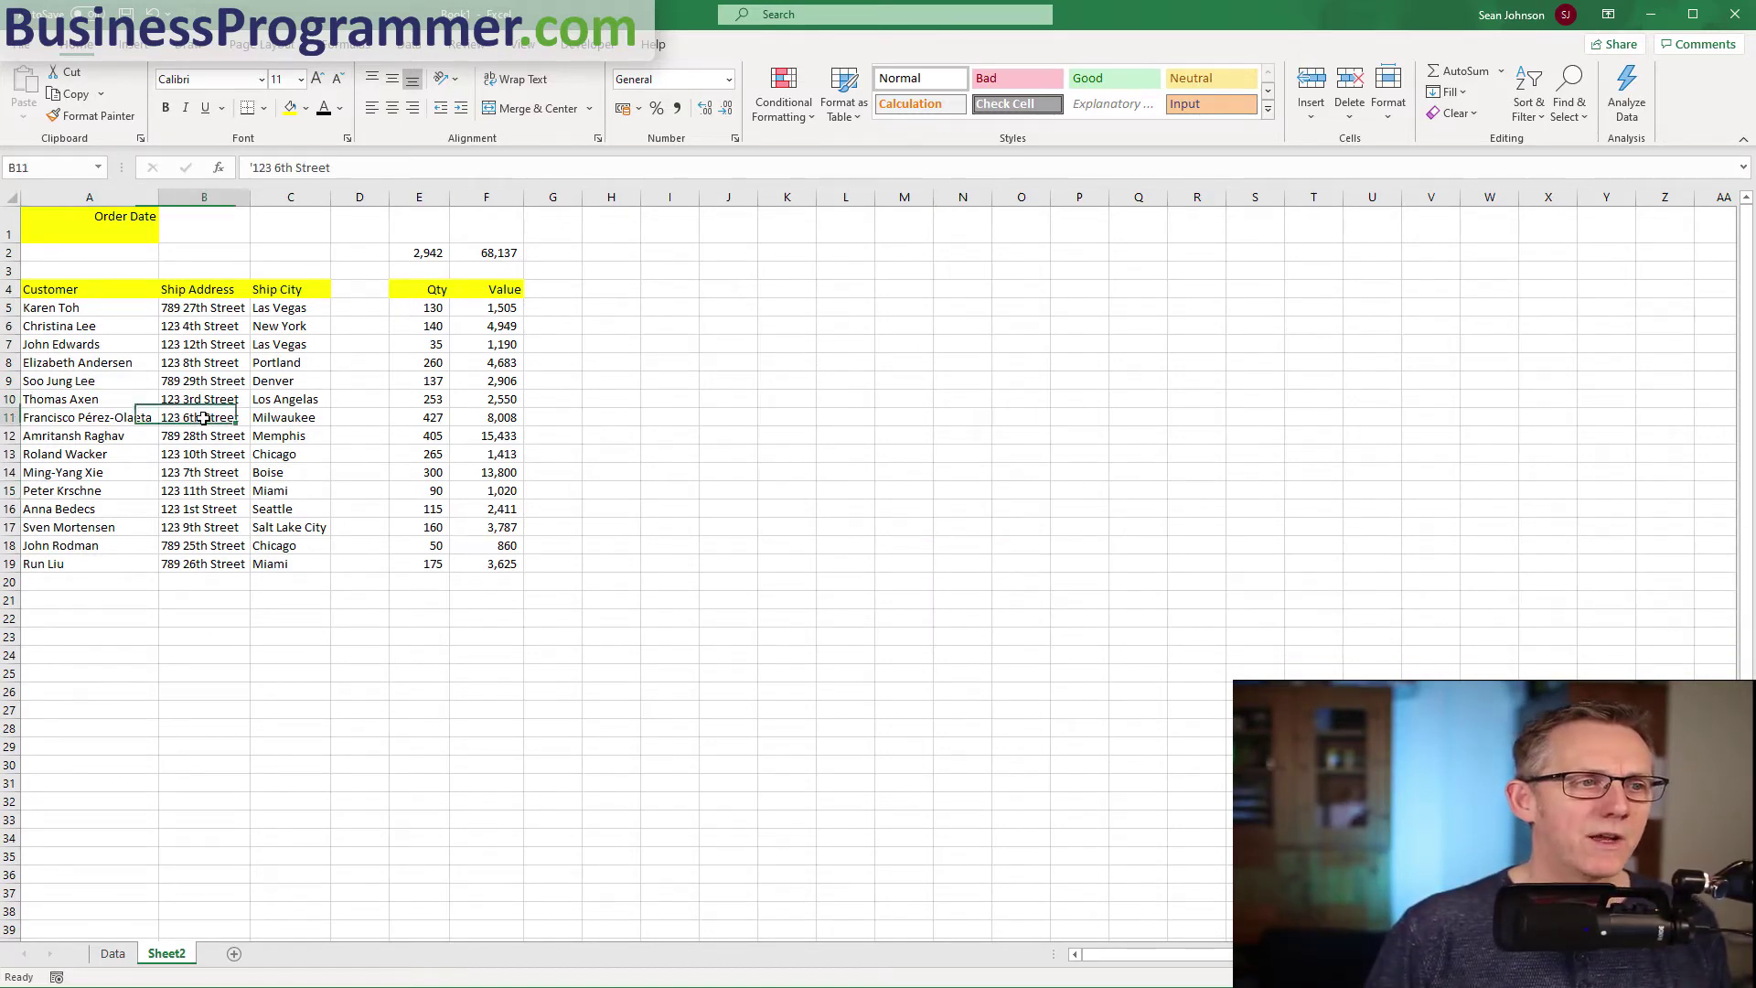
{"action": "left_click", "coordinate": [286, 439]}
{"action": "left_click", "coordinate": [454, 458]}
{"action": "left_click", "coordinate": [504, 488]}
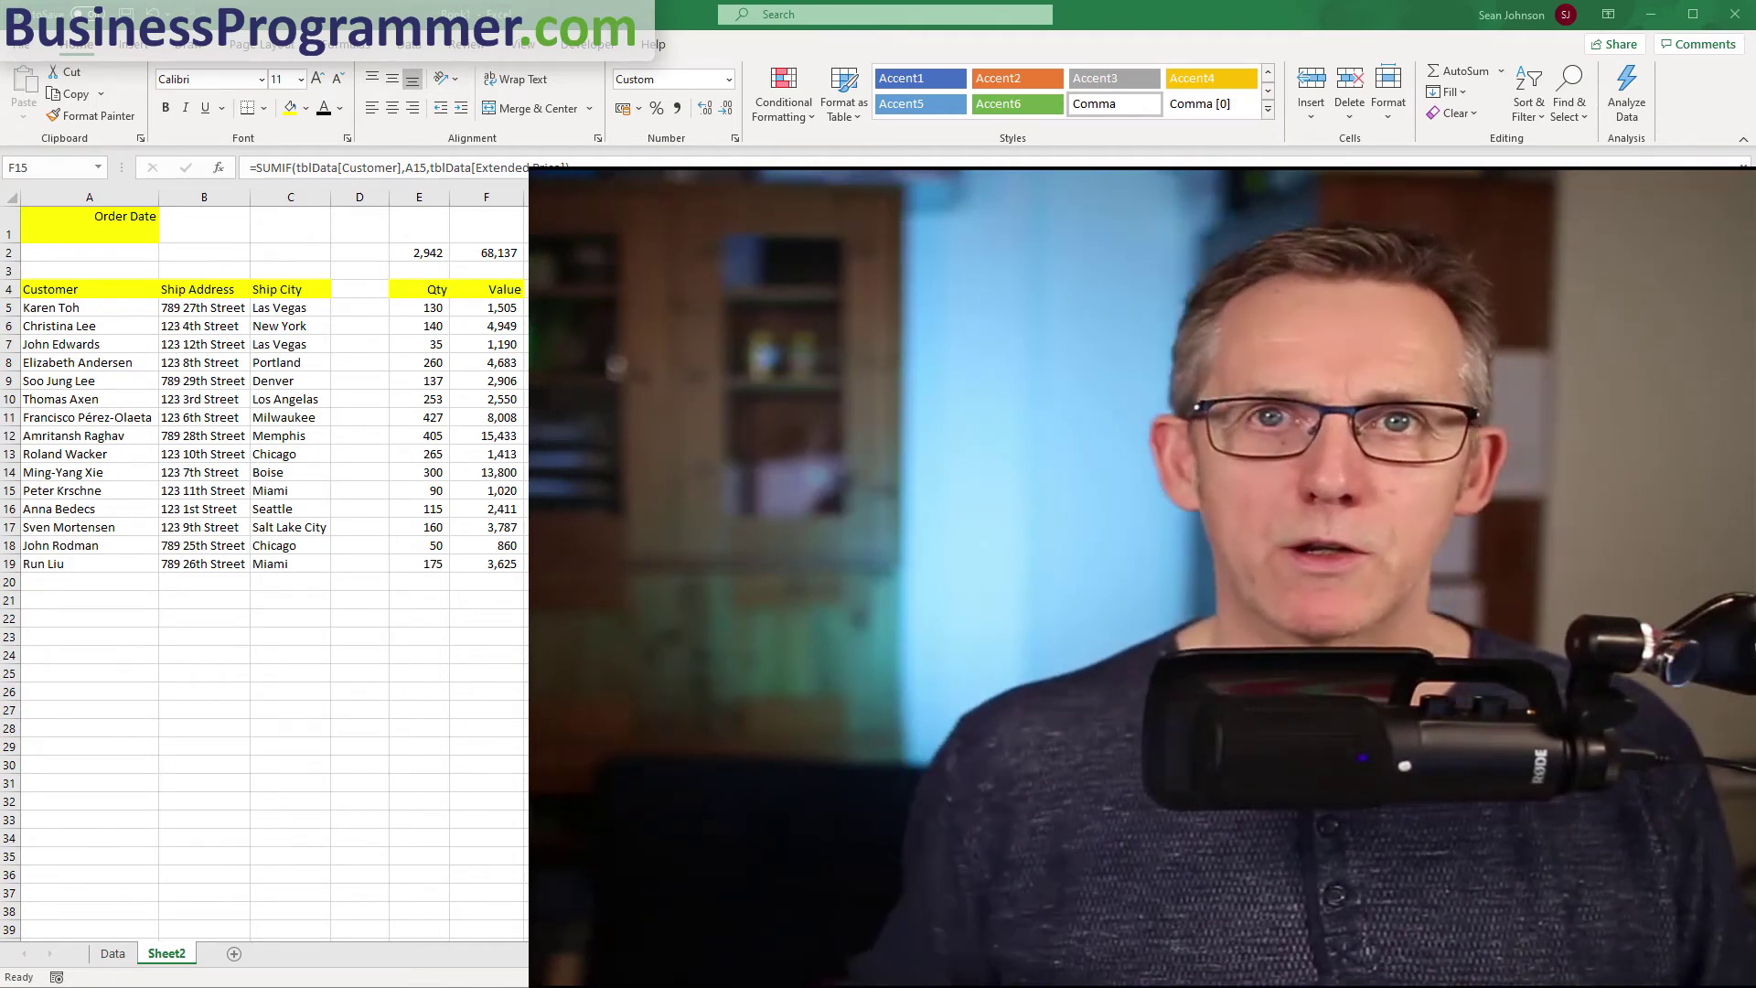
On the Cities sheet, enter the heading Ship City in both A1 and A8.
{"action": "key", "text": "ctrl+Page_Up"}
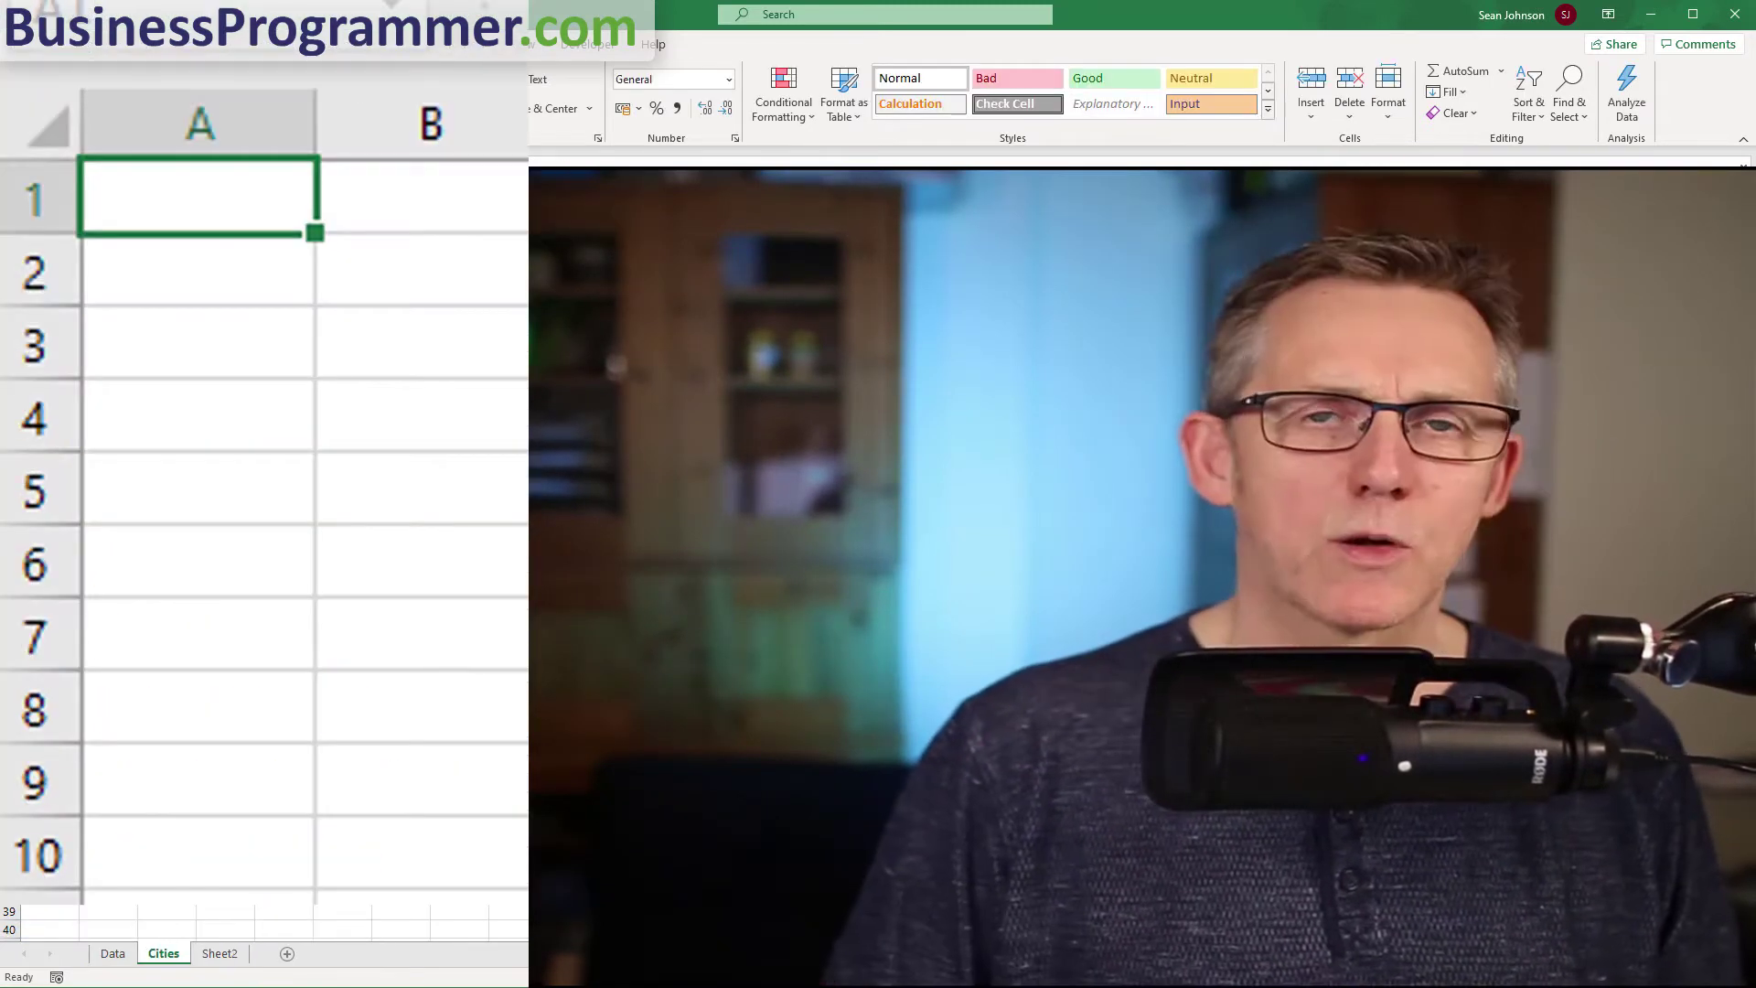
{"action": "type", "text": "Ship"}
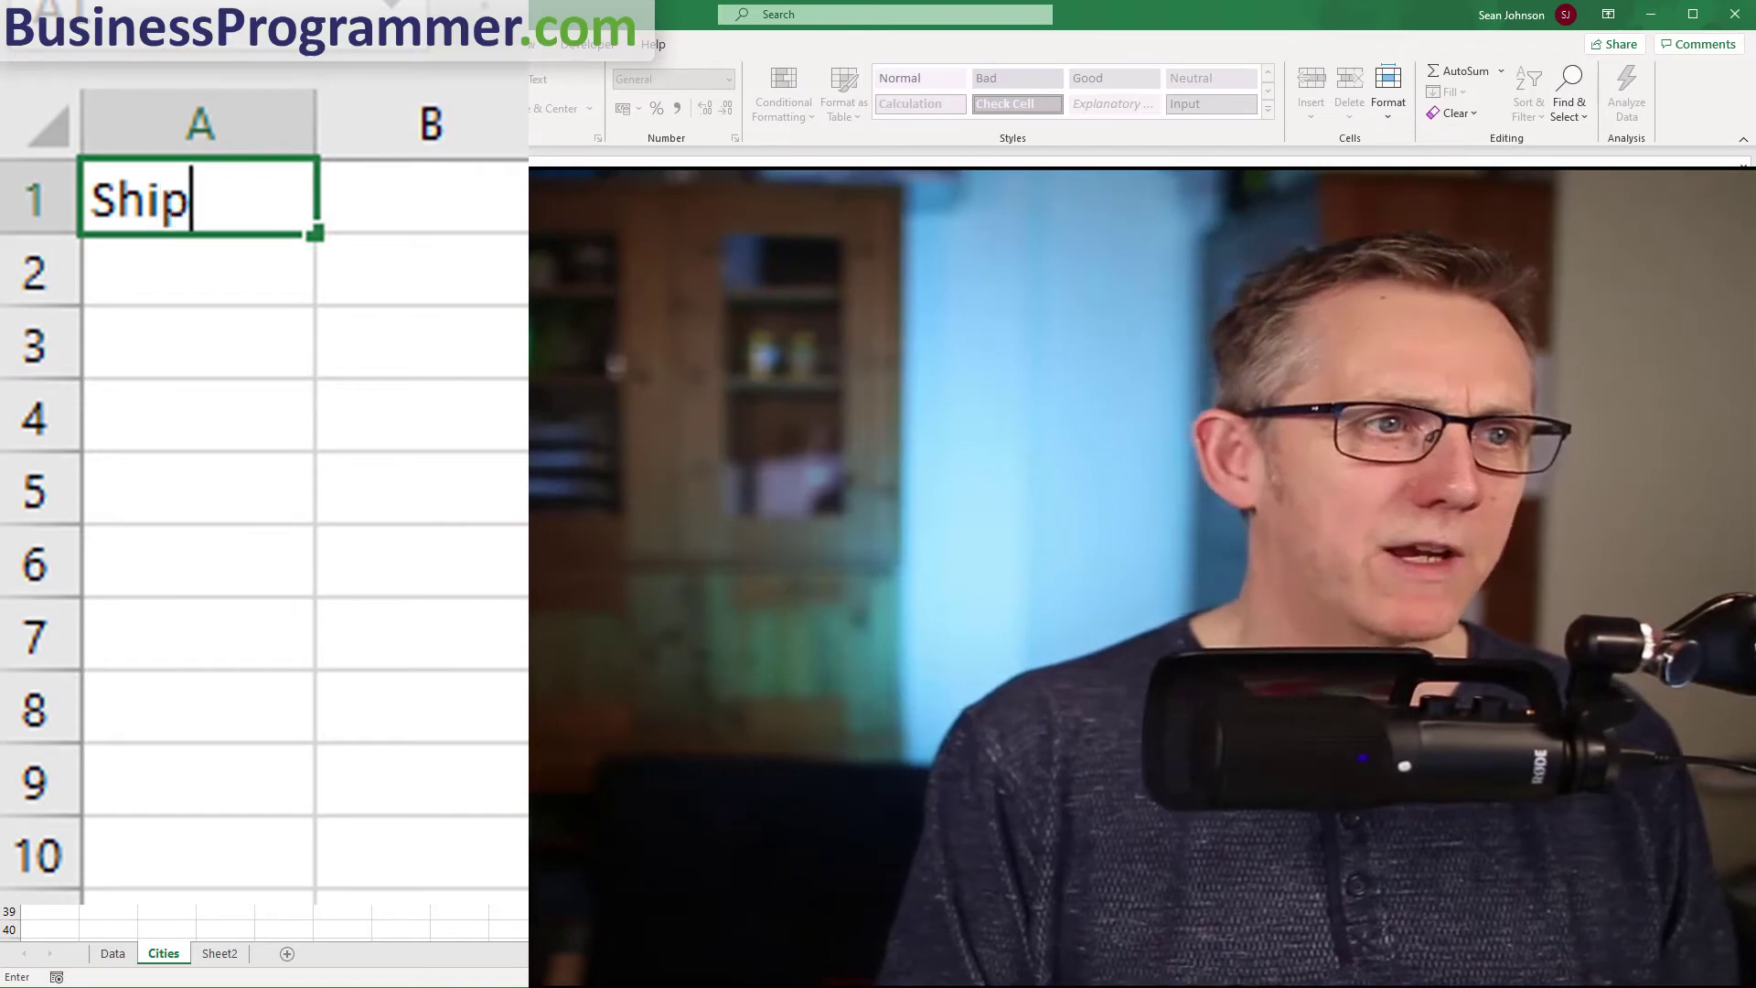
{"action": "type", "text": " City"}
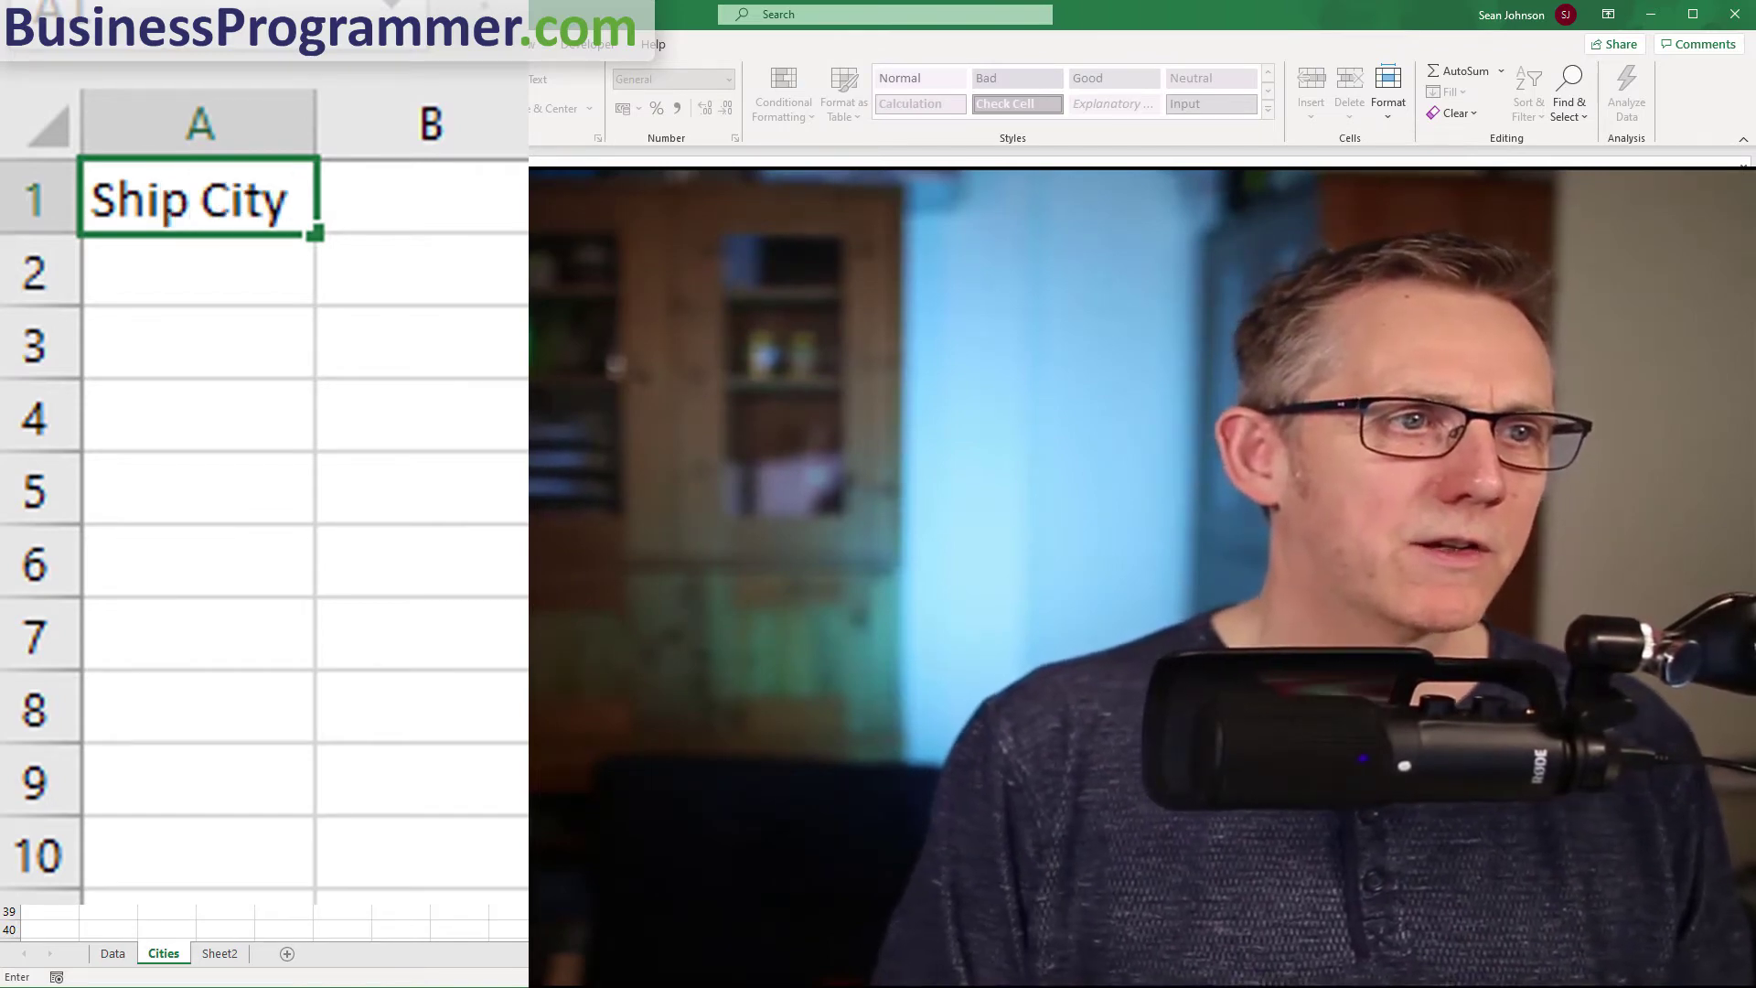
{"action": "left_click", "coordinate": [199, 341]}
{"action": "left_click", "coordinate": [198, 706]}
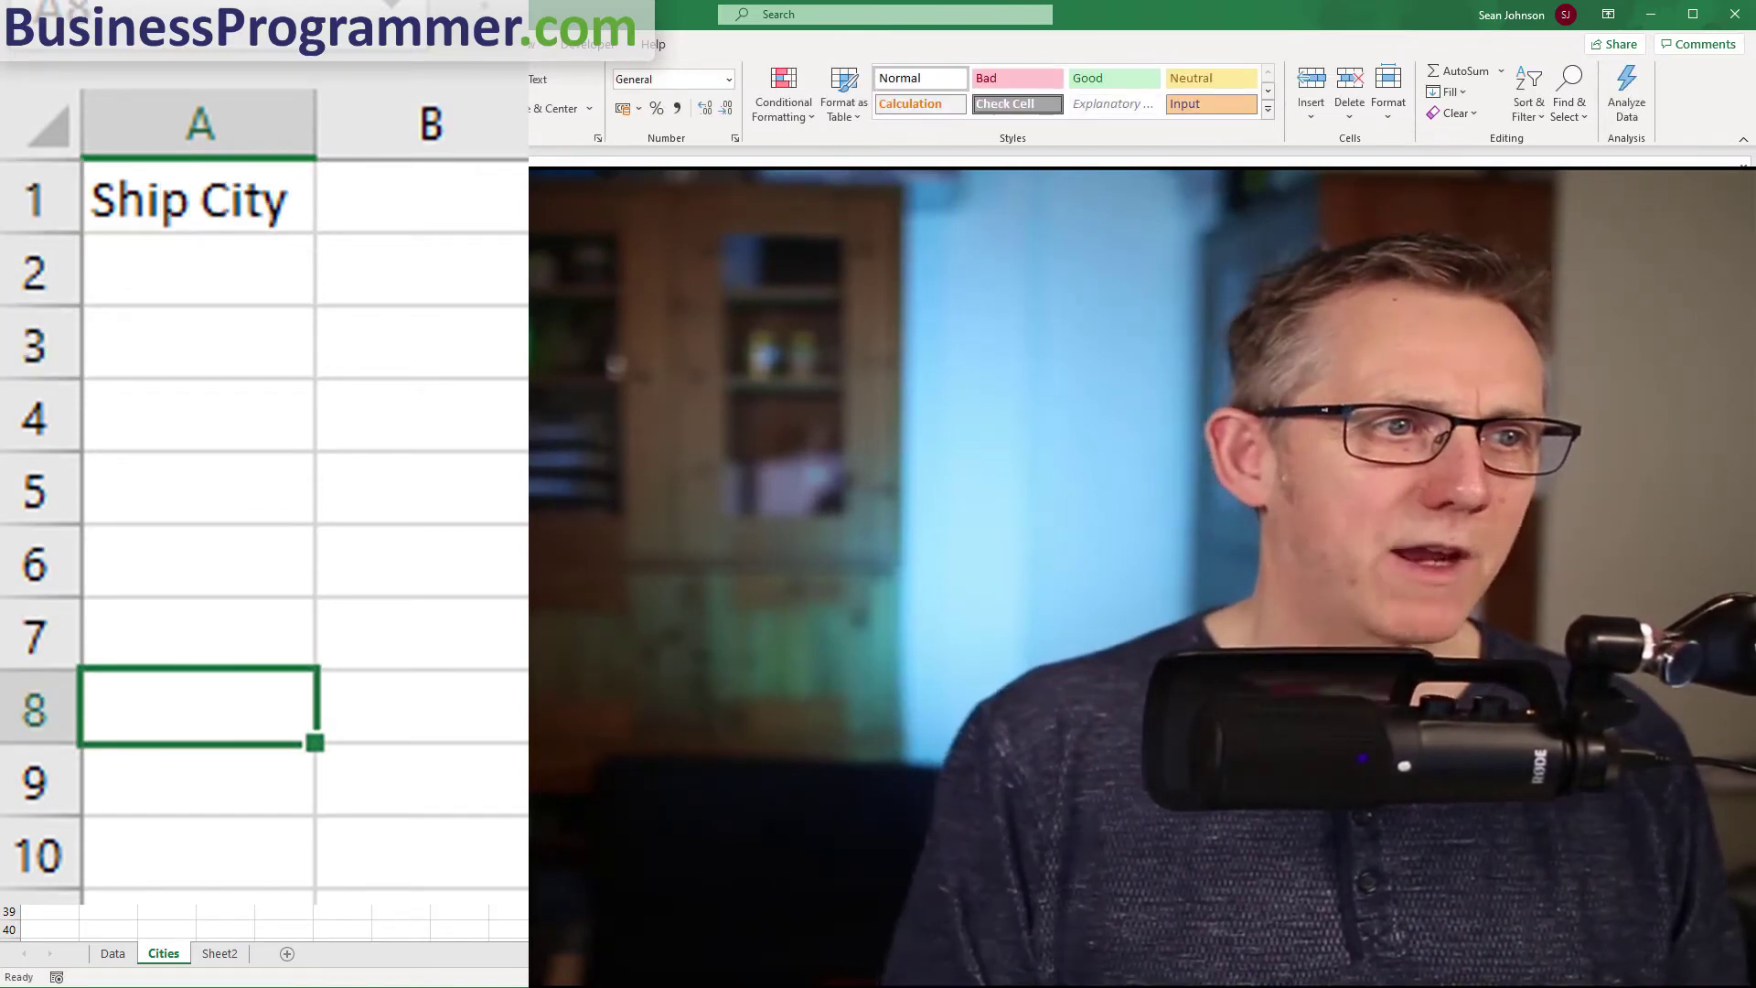
{"action": "type", "text": "Ship City"}
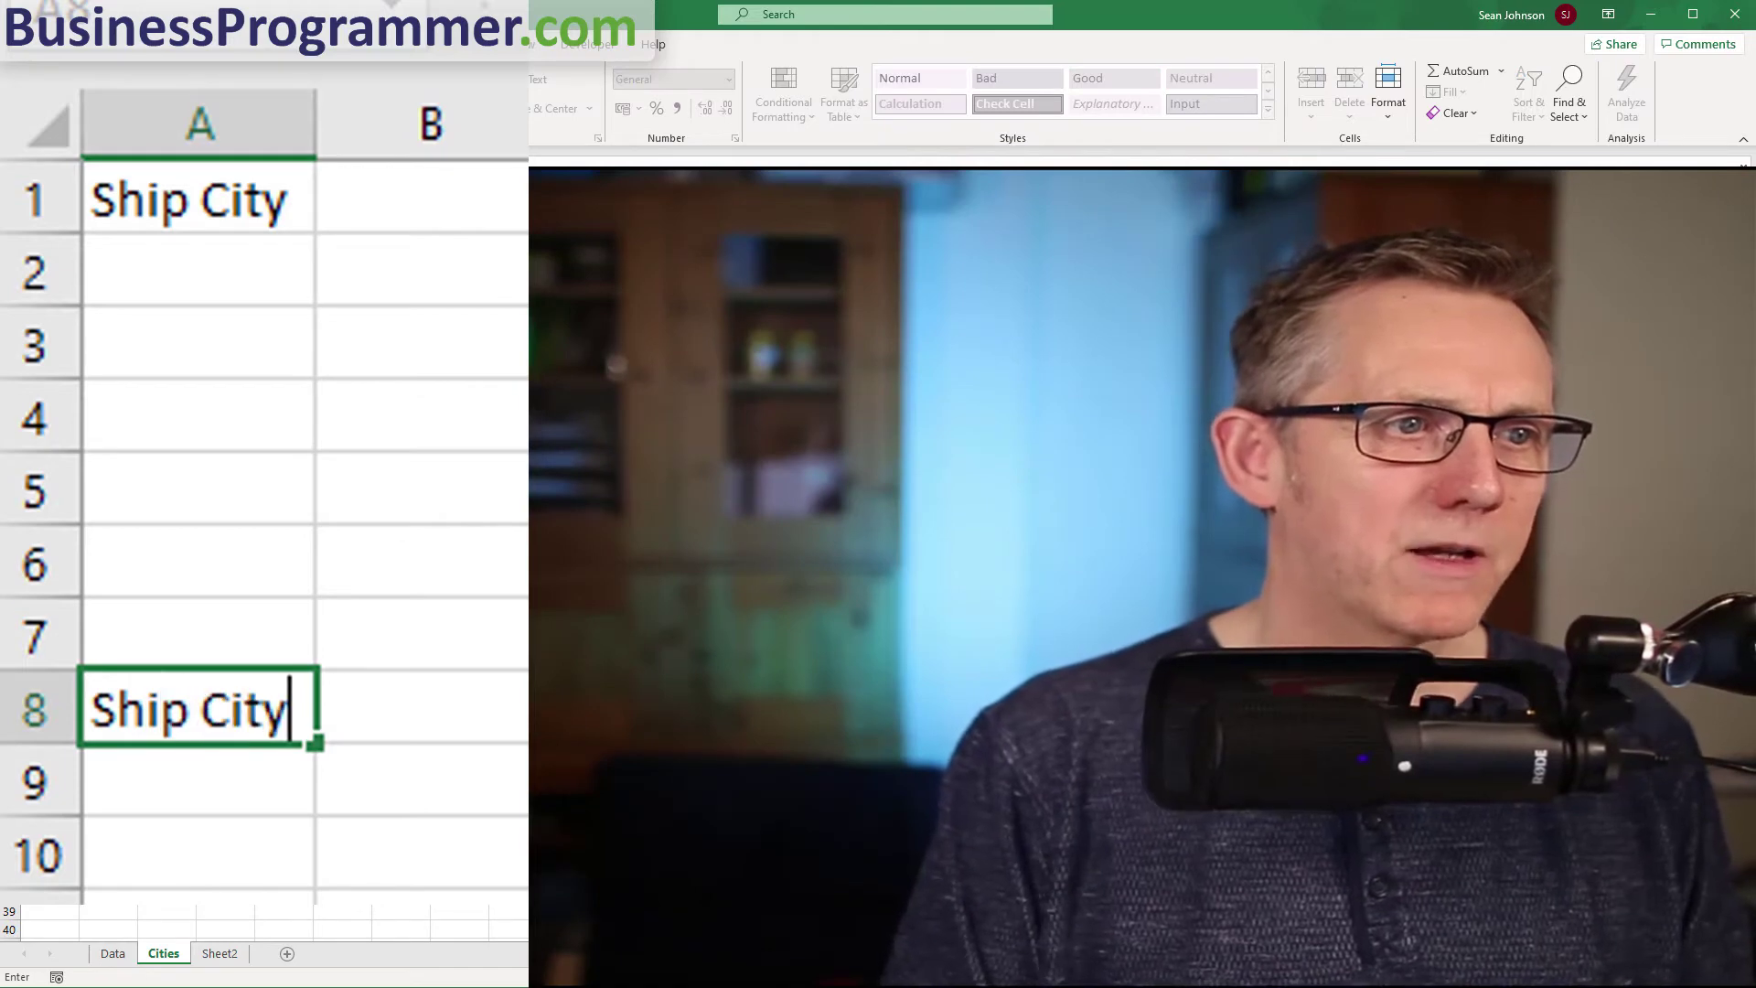
{"action": "key", "text": "Return"}
{"action": "key", "text": "ctrl+Up"}
{"action": "key", "text": "ctrl+Up"}
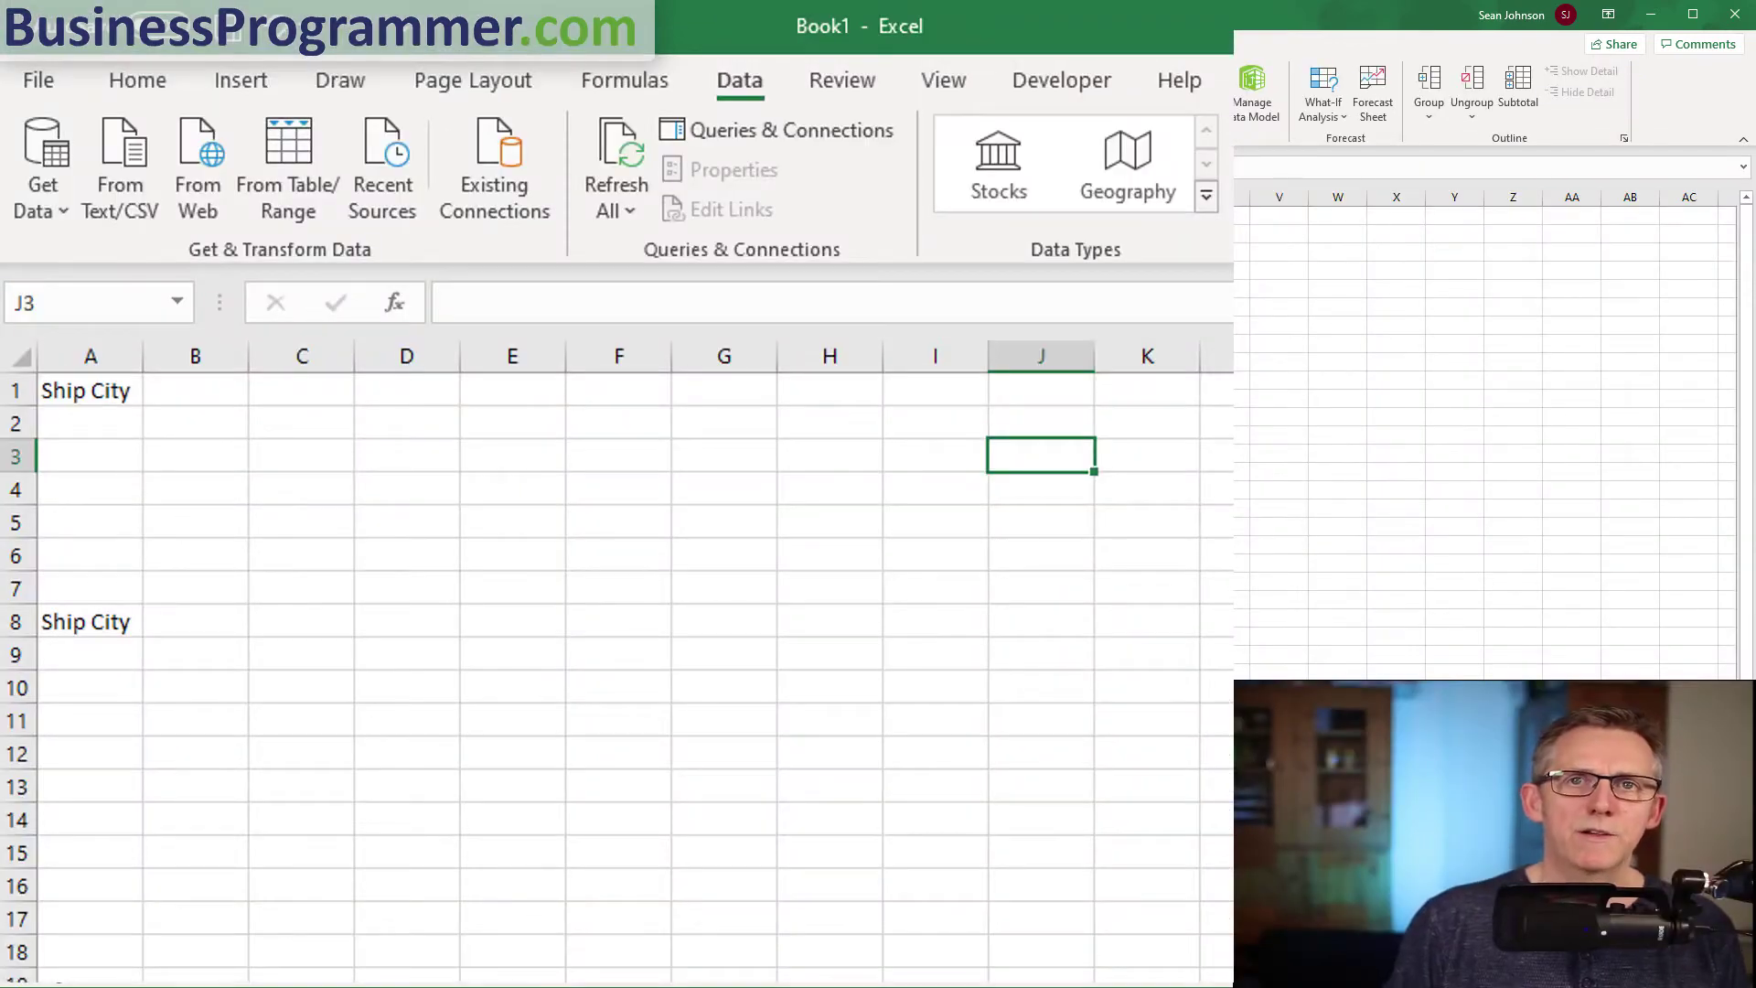
Start an Advanced Filter with Data!Database as the list range and Cities!$A$1:$A$2 as the criteria range.
{"action": "key", "text": "alt+a+q"}
{"action": "type", "text": "D"}
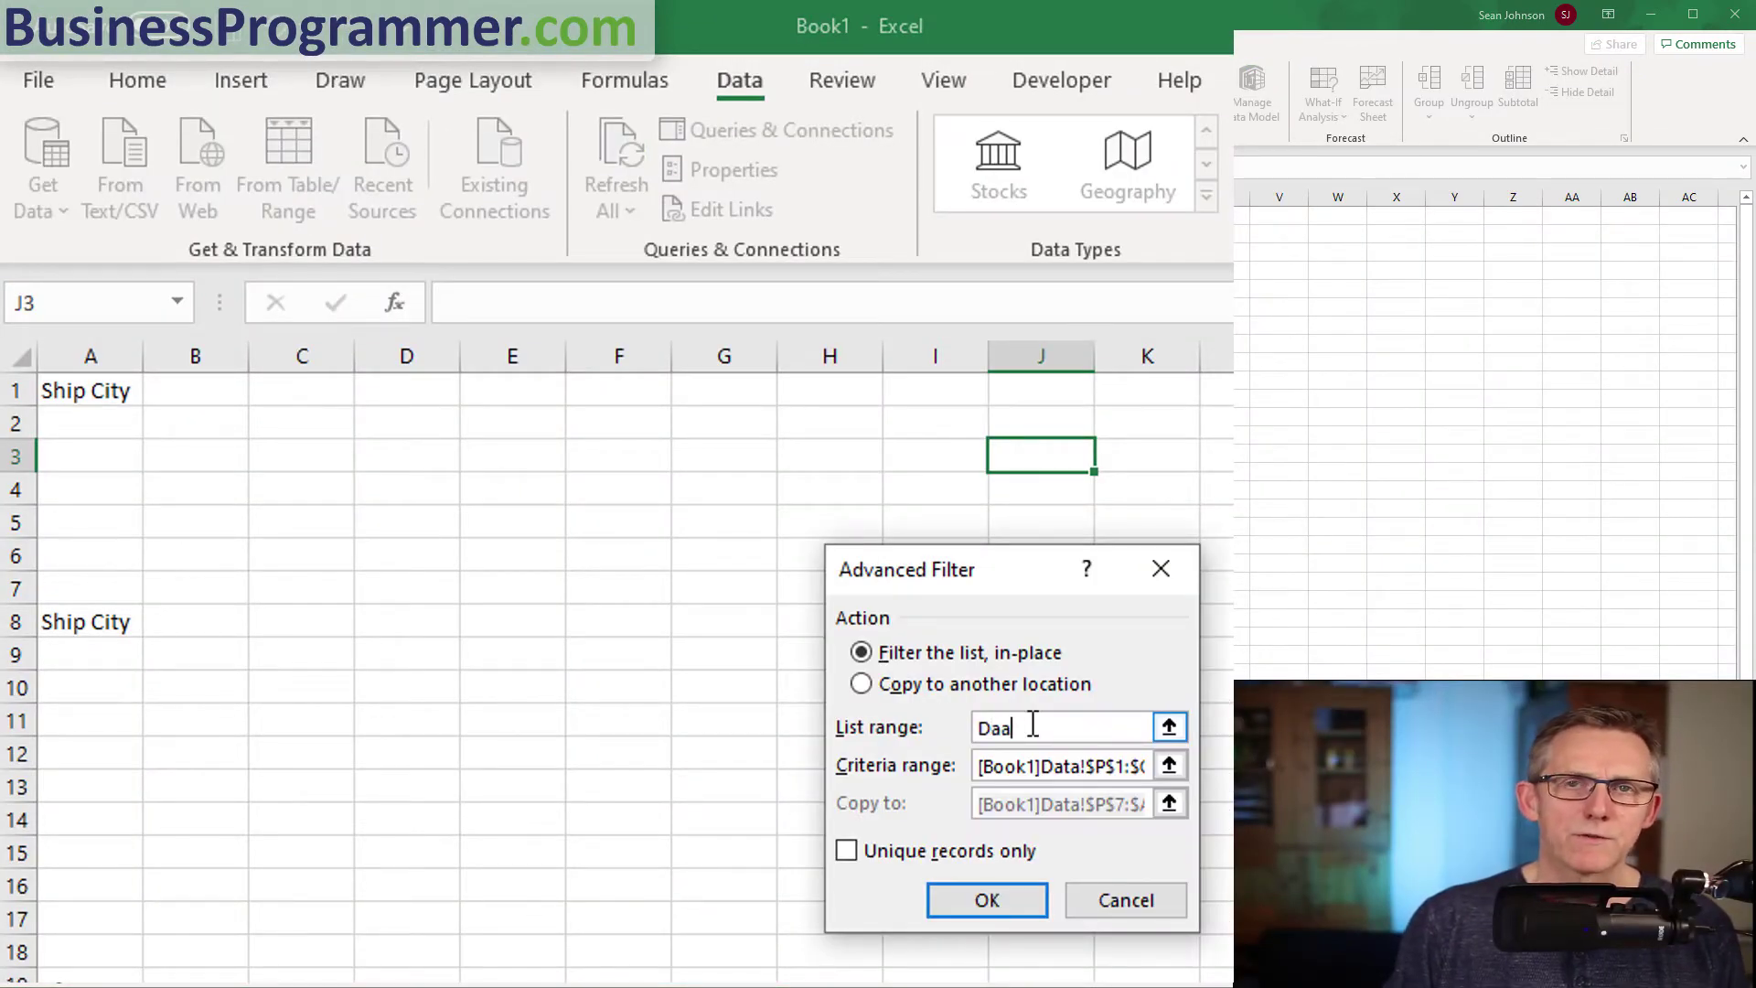
{"action": "type", "text": "ata!D"}
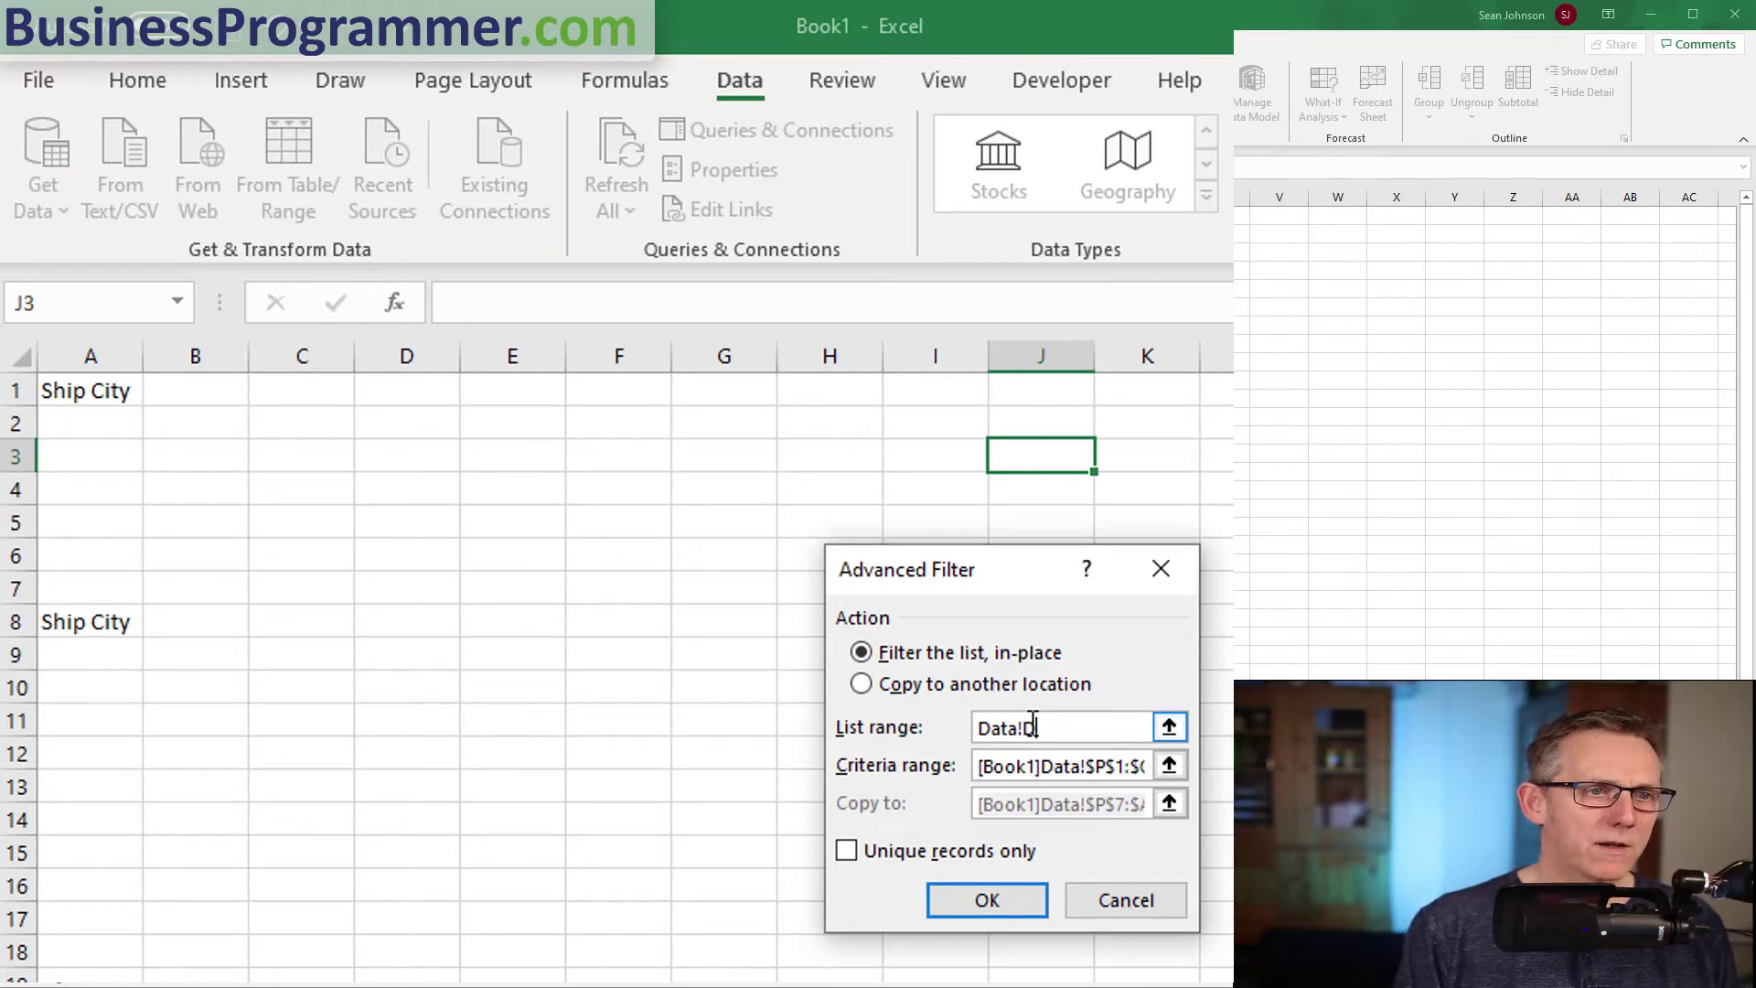
{"action": "type", "text": "atabase"}
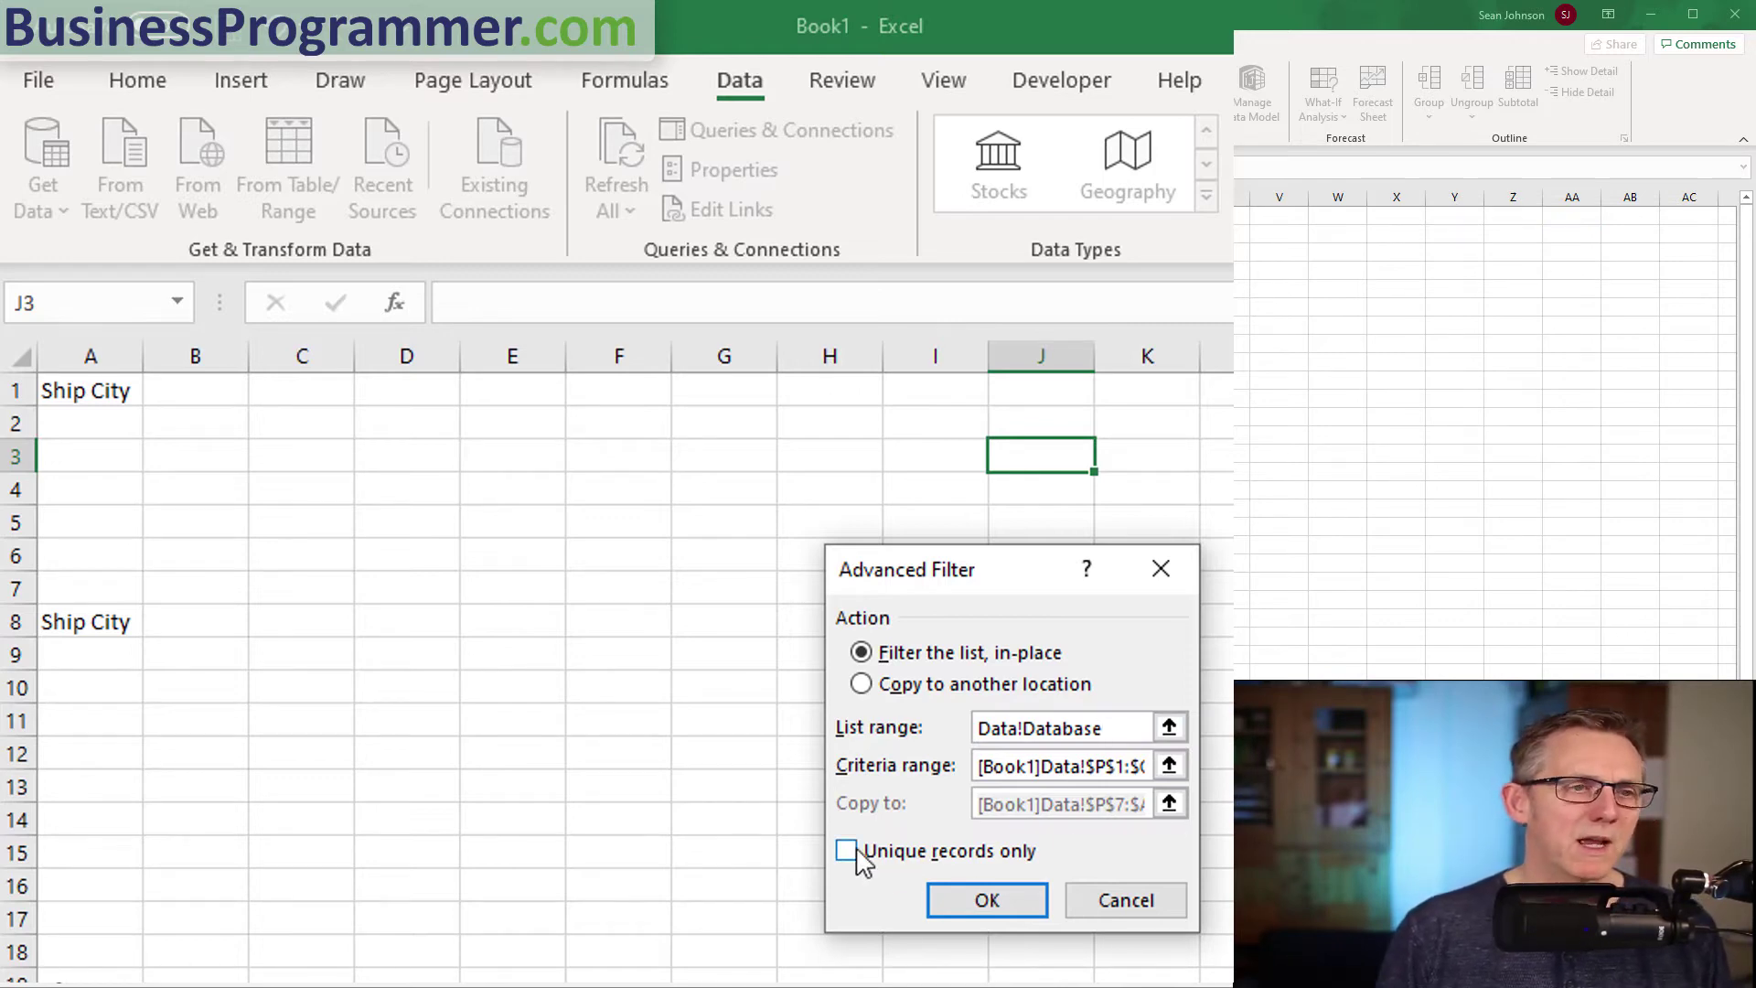
{"action": "left_click", "coordinate": [983, 769]}
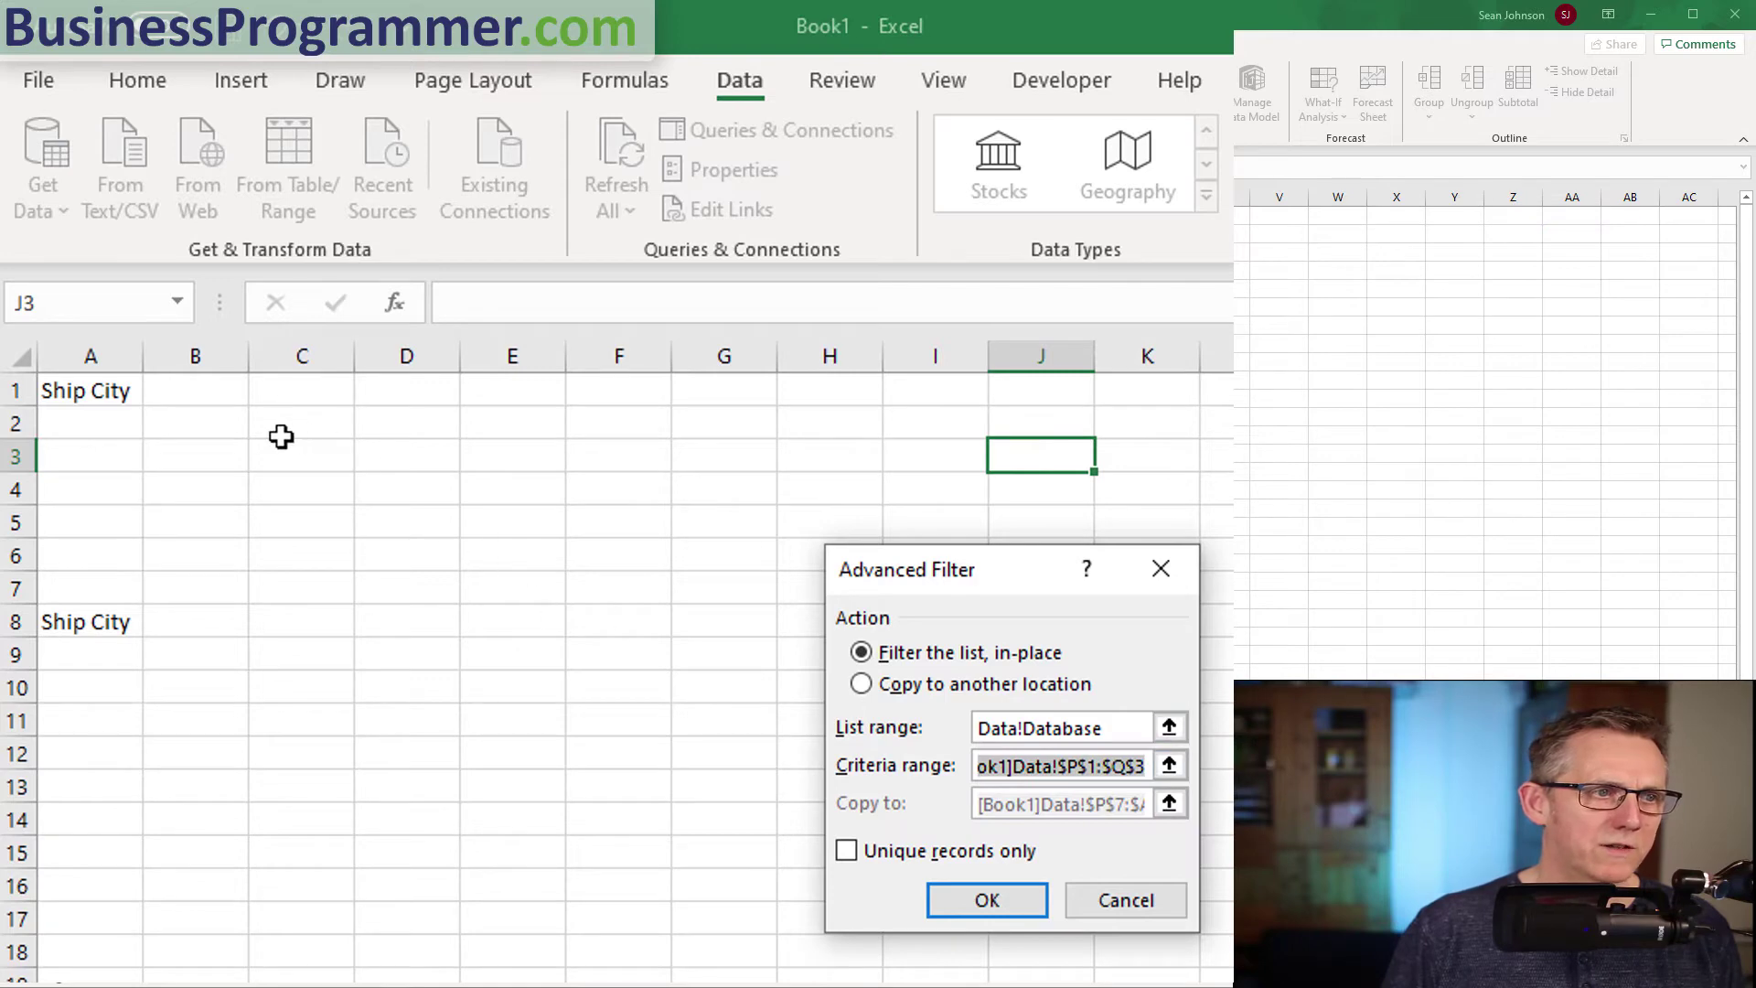
{"action": "left_click_drag", "start_coordinate": [105, 391], "coordinate": [110, 421]}
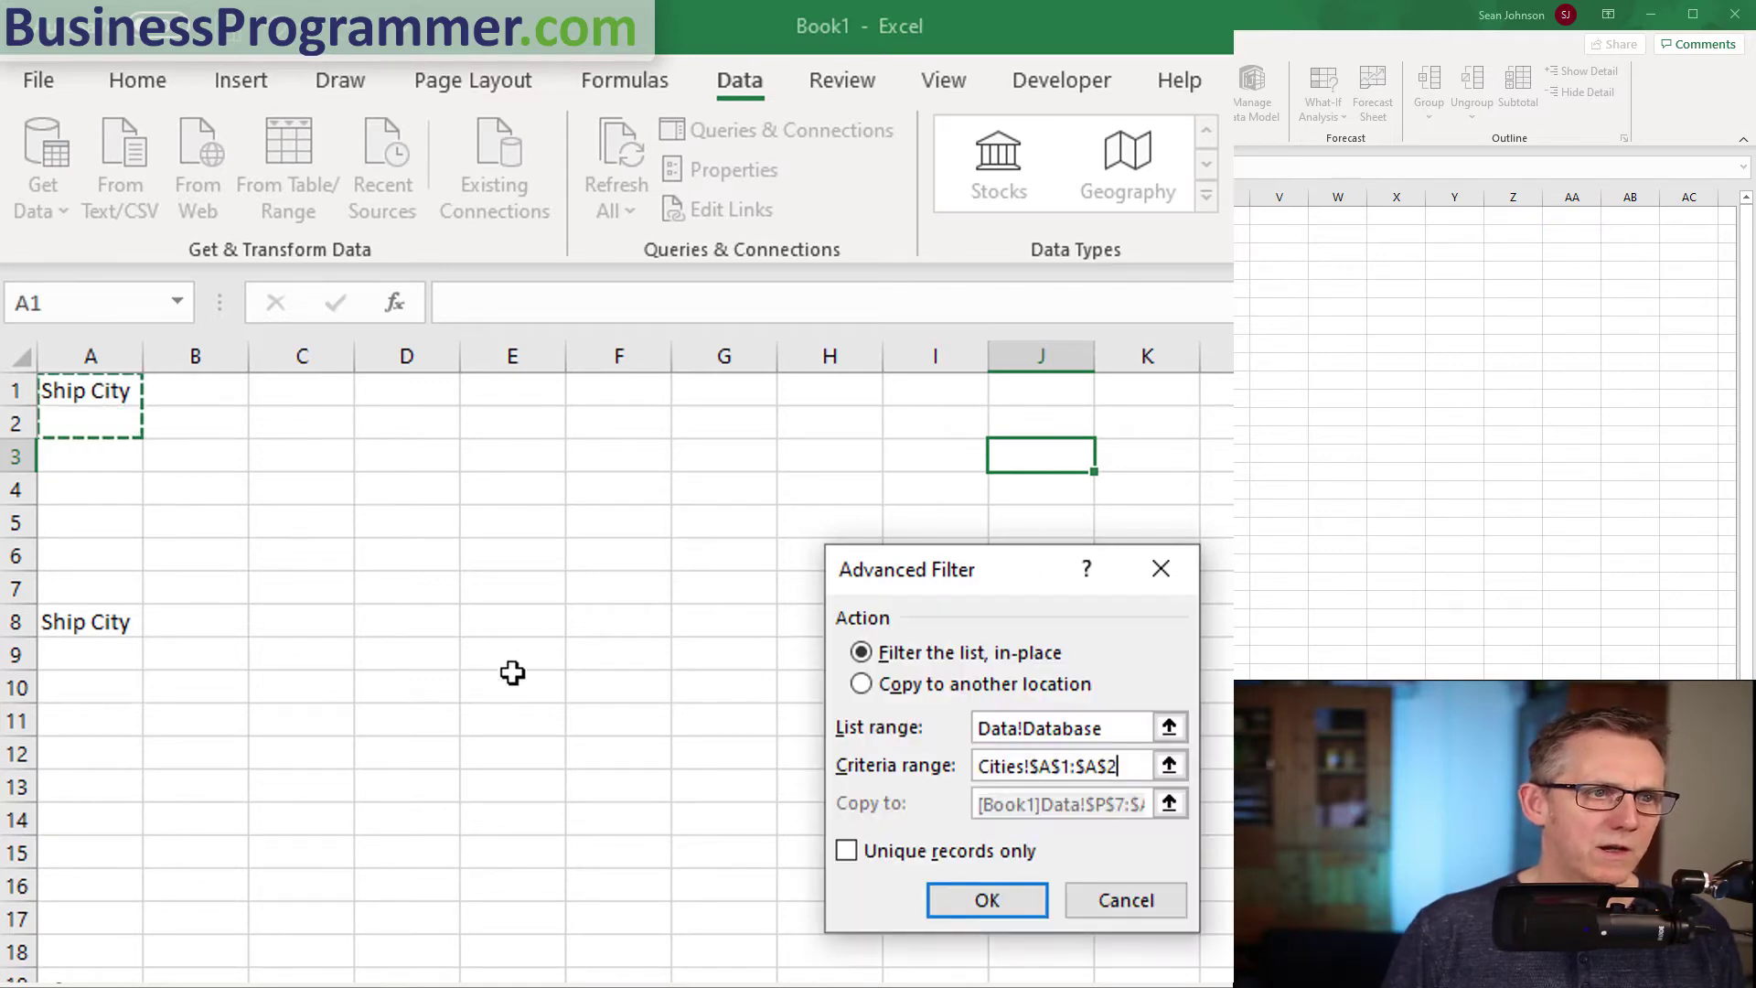
Copy unique records only to Cities!$A$8 with the Advanced Filter, and autofit column A to the extracted cities.
{"action": "left_click", "coordinate": [862, 686]}
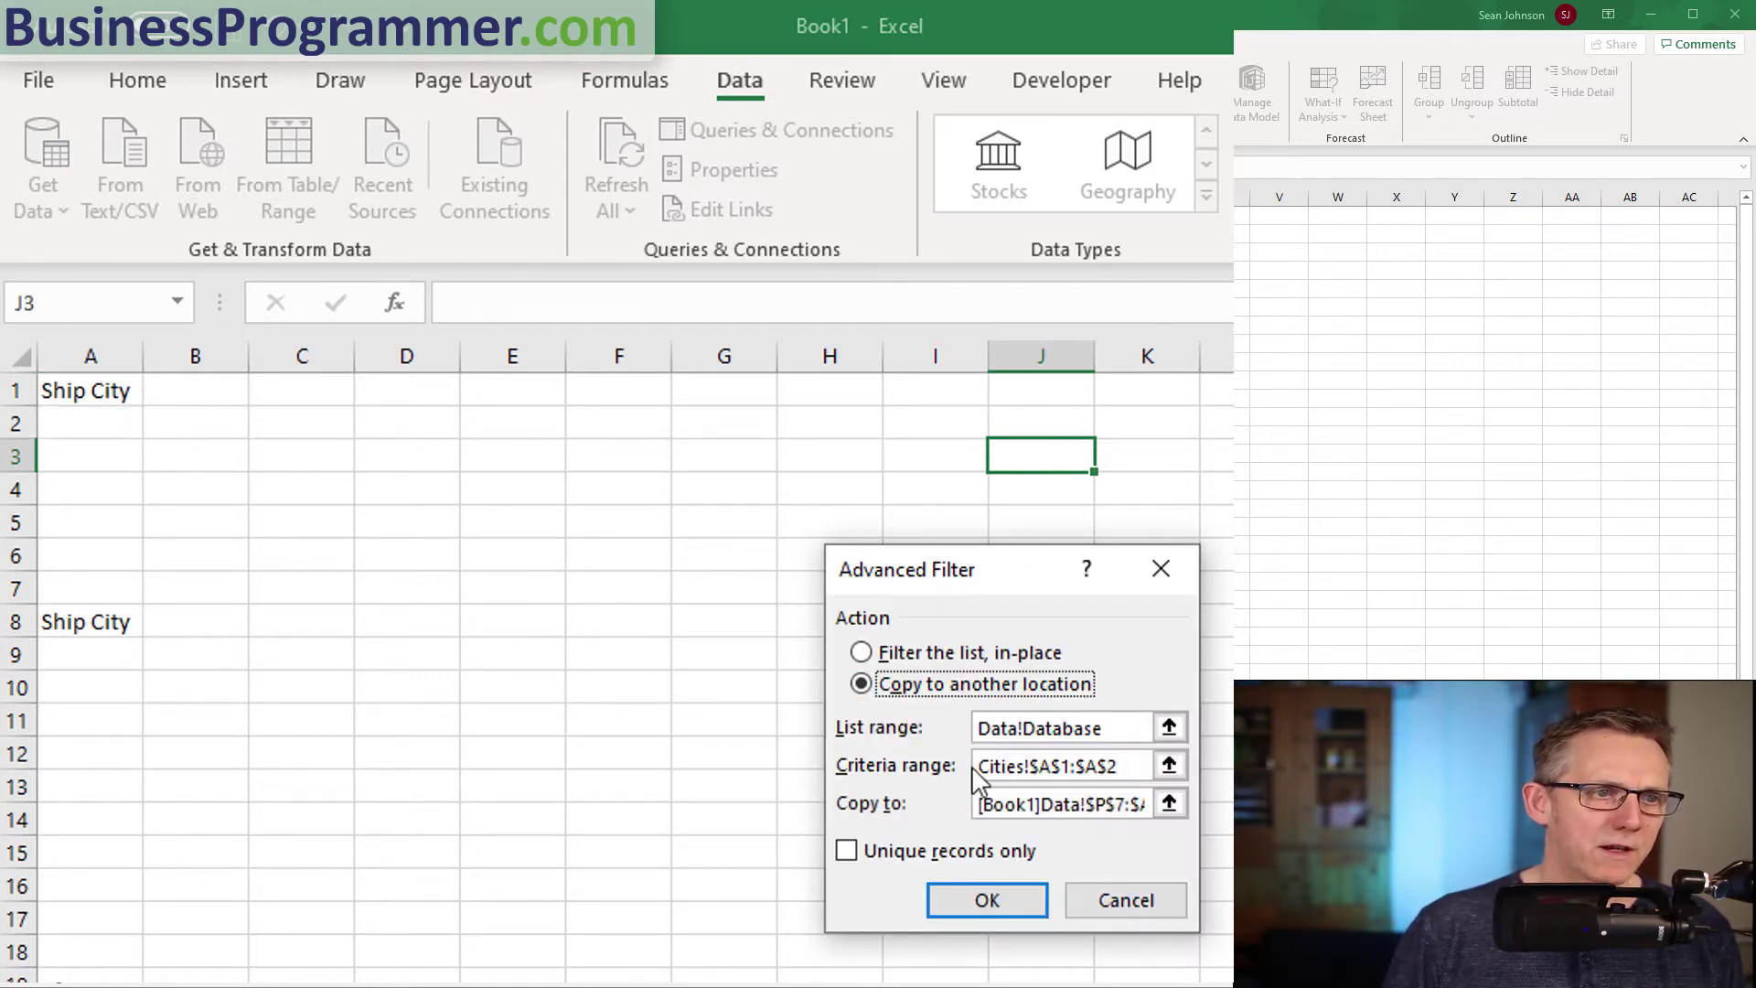
{"action": "left_click", "coordinate": [984, 803]}
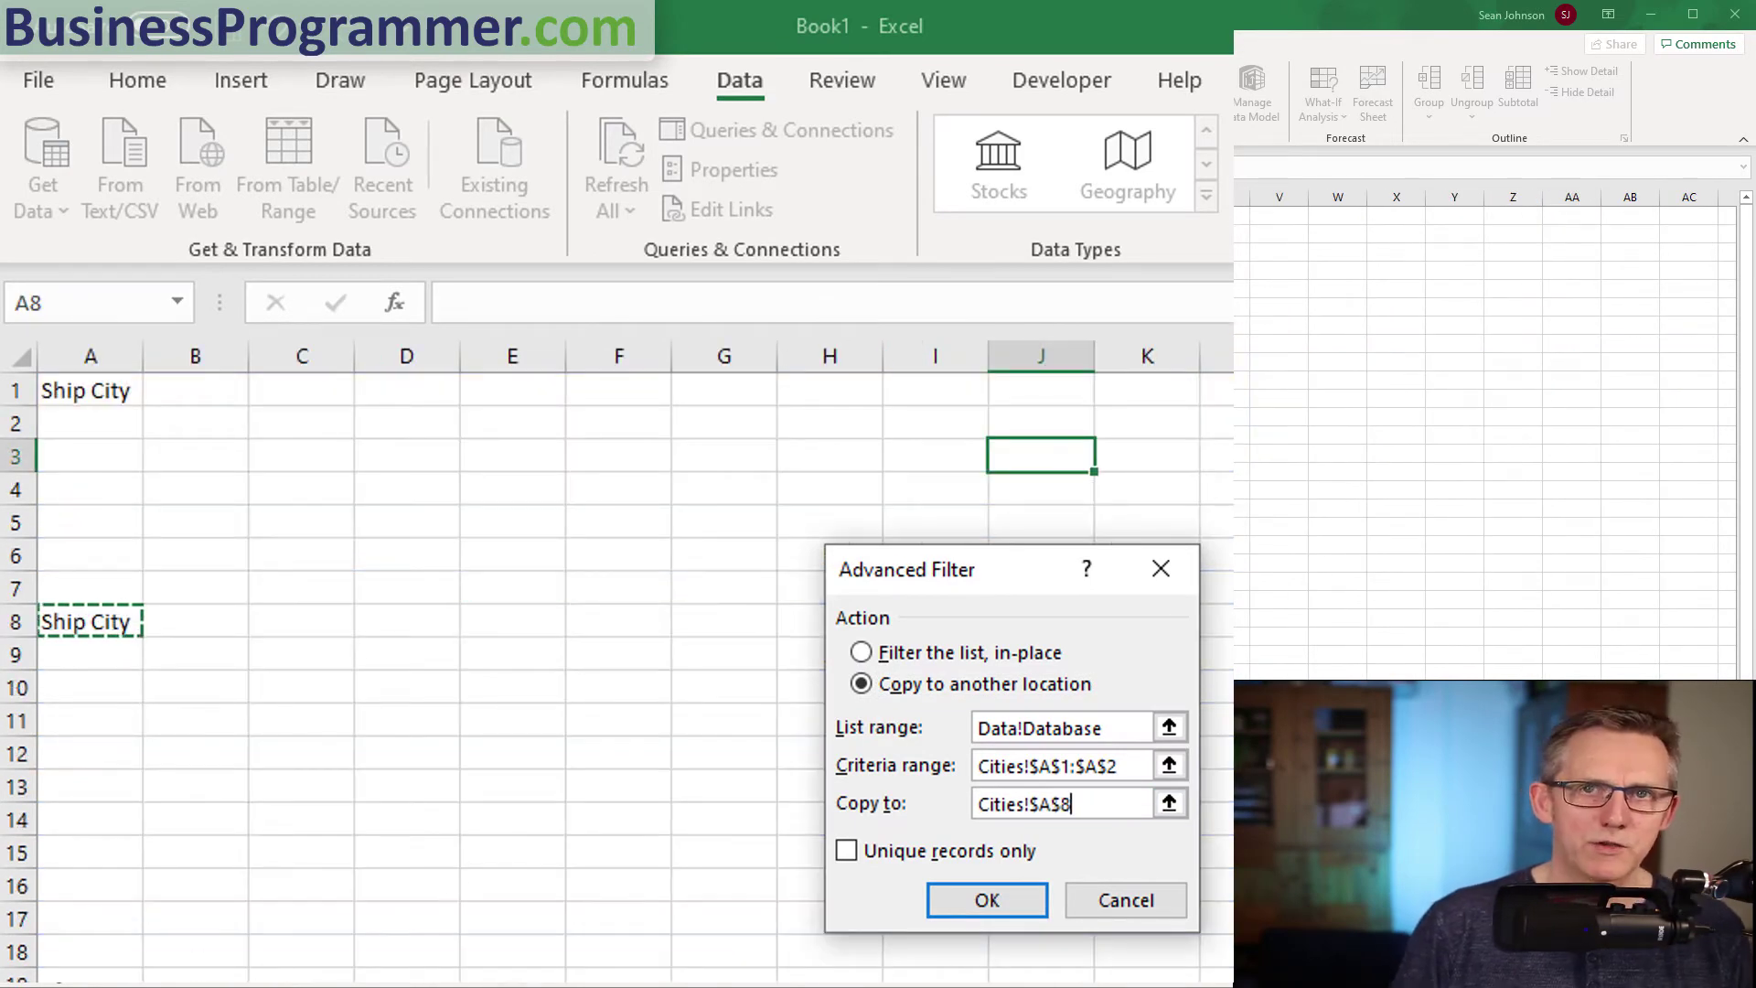
{"action": "left_click", "coordinate": [885, 854]}
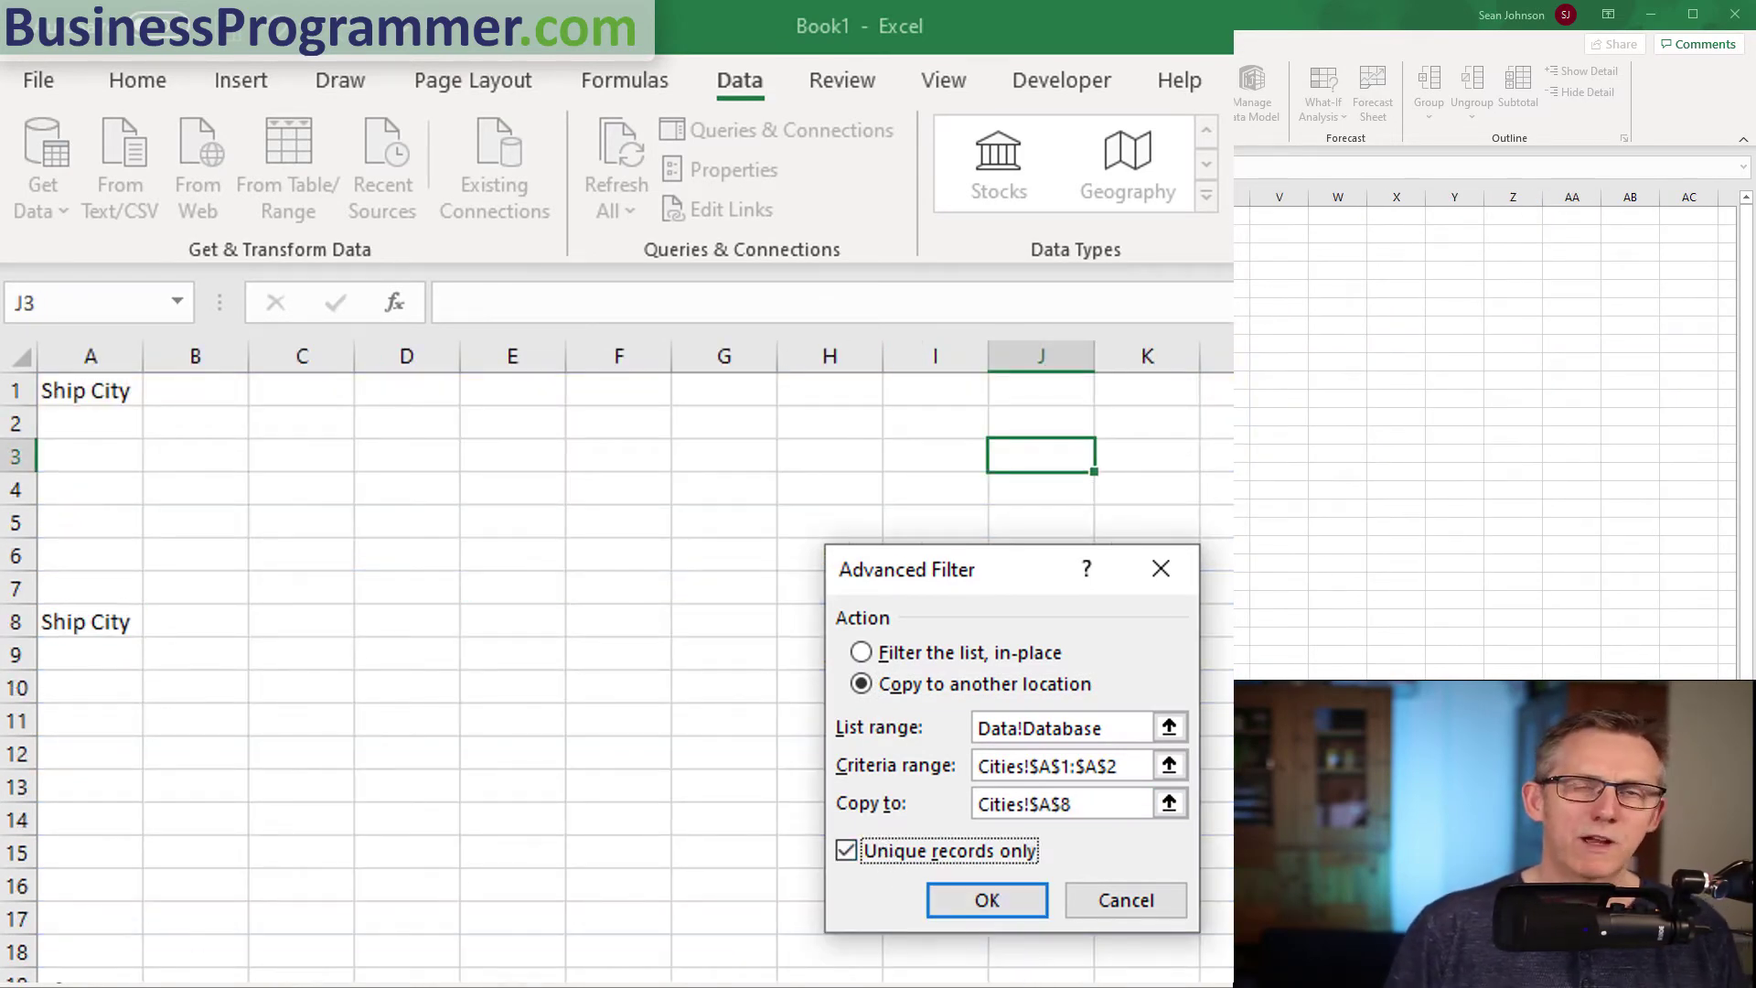
{"action": "left_click", "coordinate": [980, 915]}
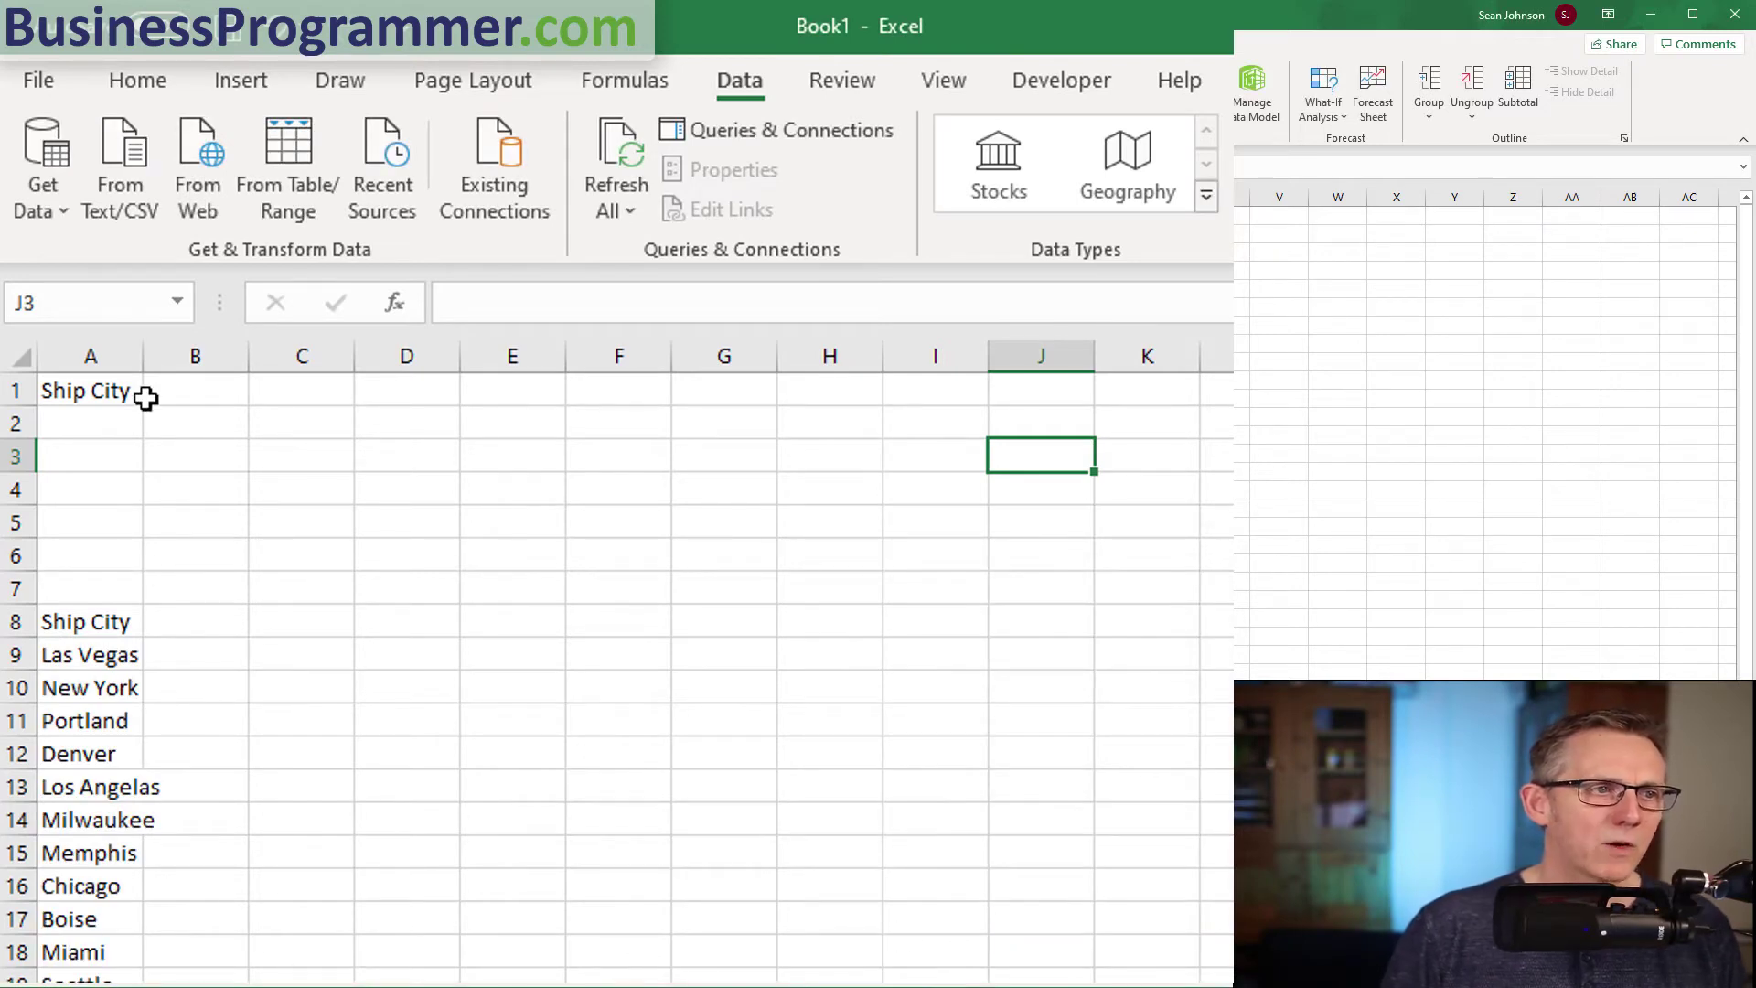
{"action": "double_click", "coordinate": [144, 363]}
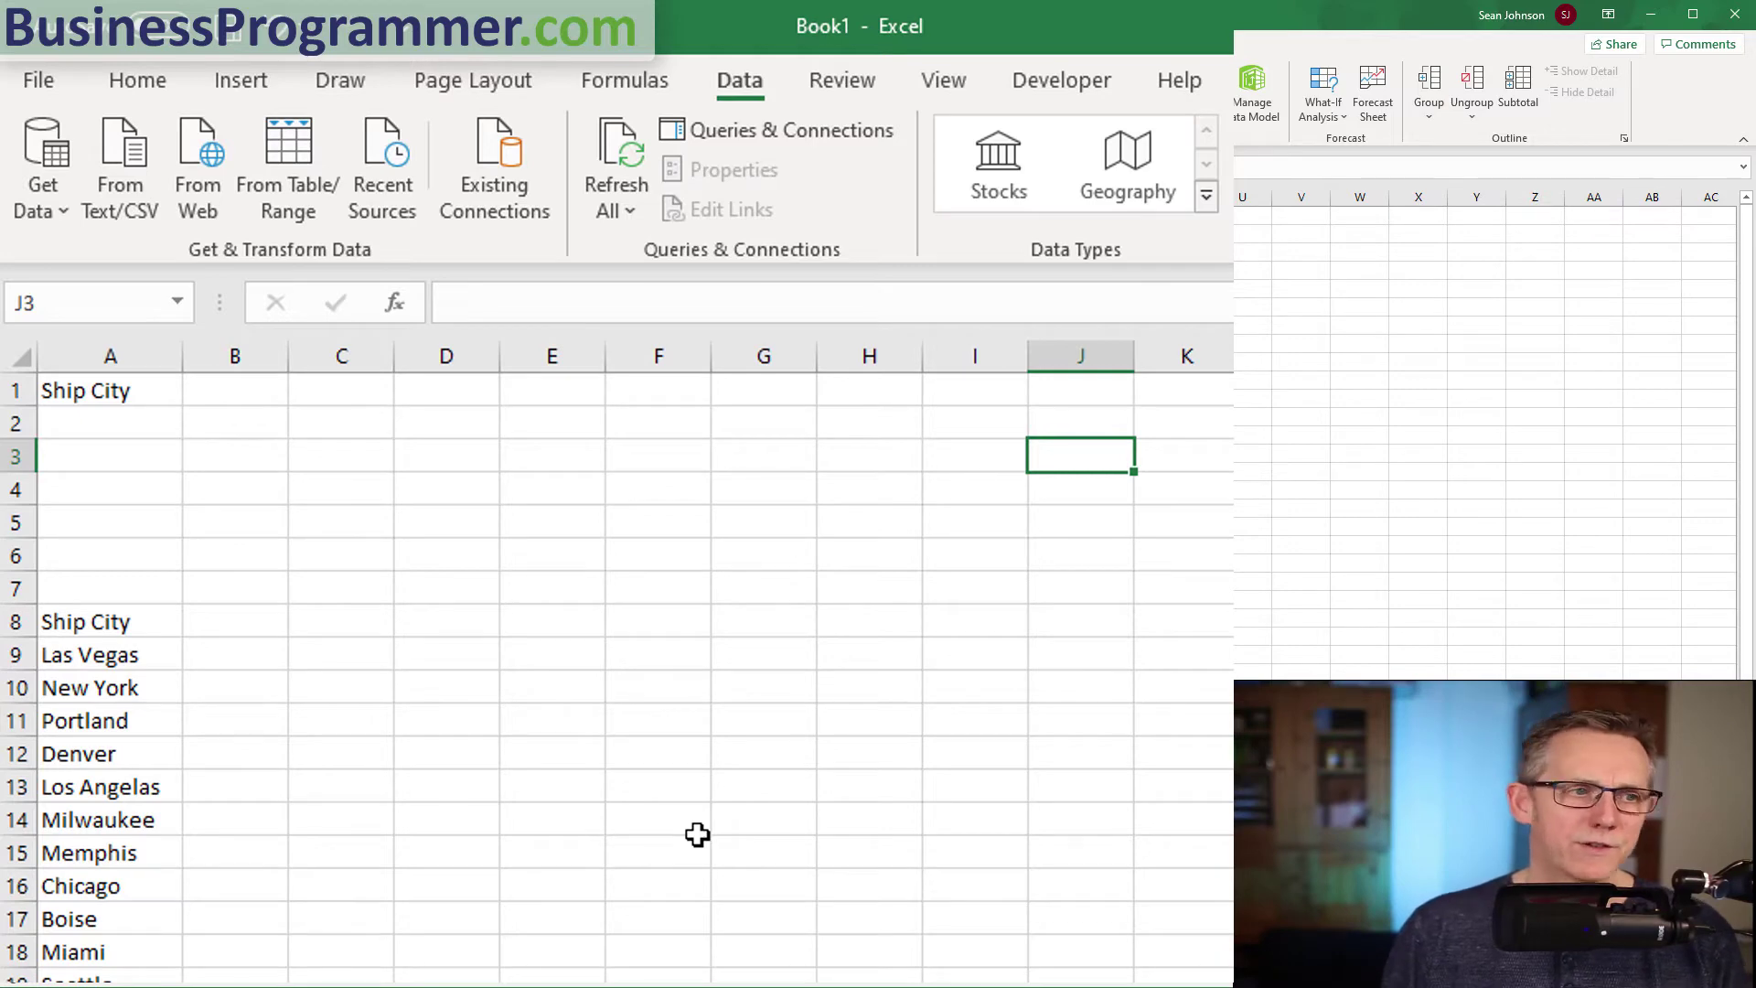
Enter the heading Ship City in D1 of the Cities sheet.
{"action": "left_click", "coordinate": [101, 657]}
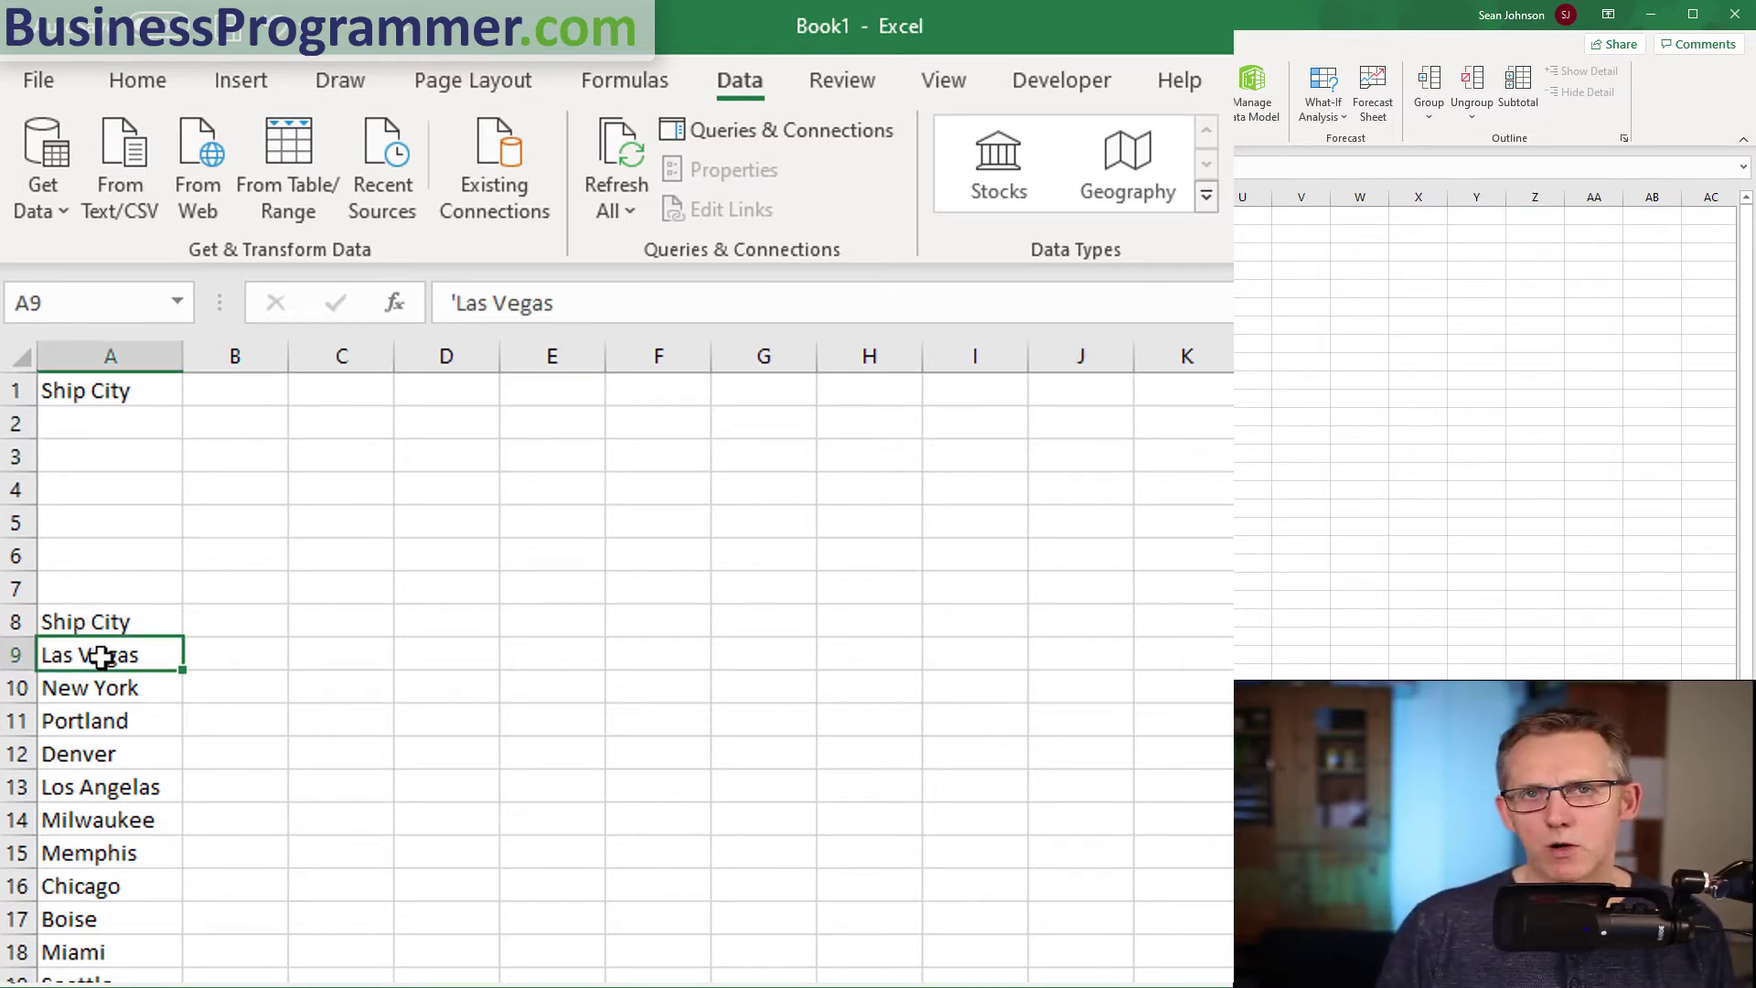
{"action": "left_click_drag", "start_coordinate": [101, 657], "coordinate": [100, 982]}
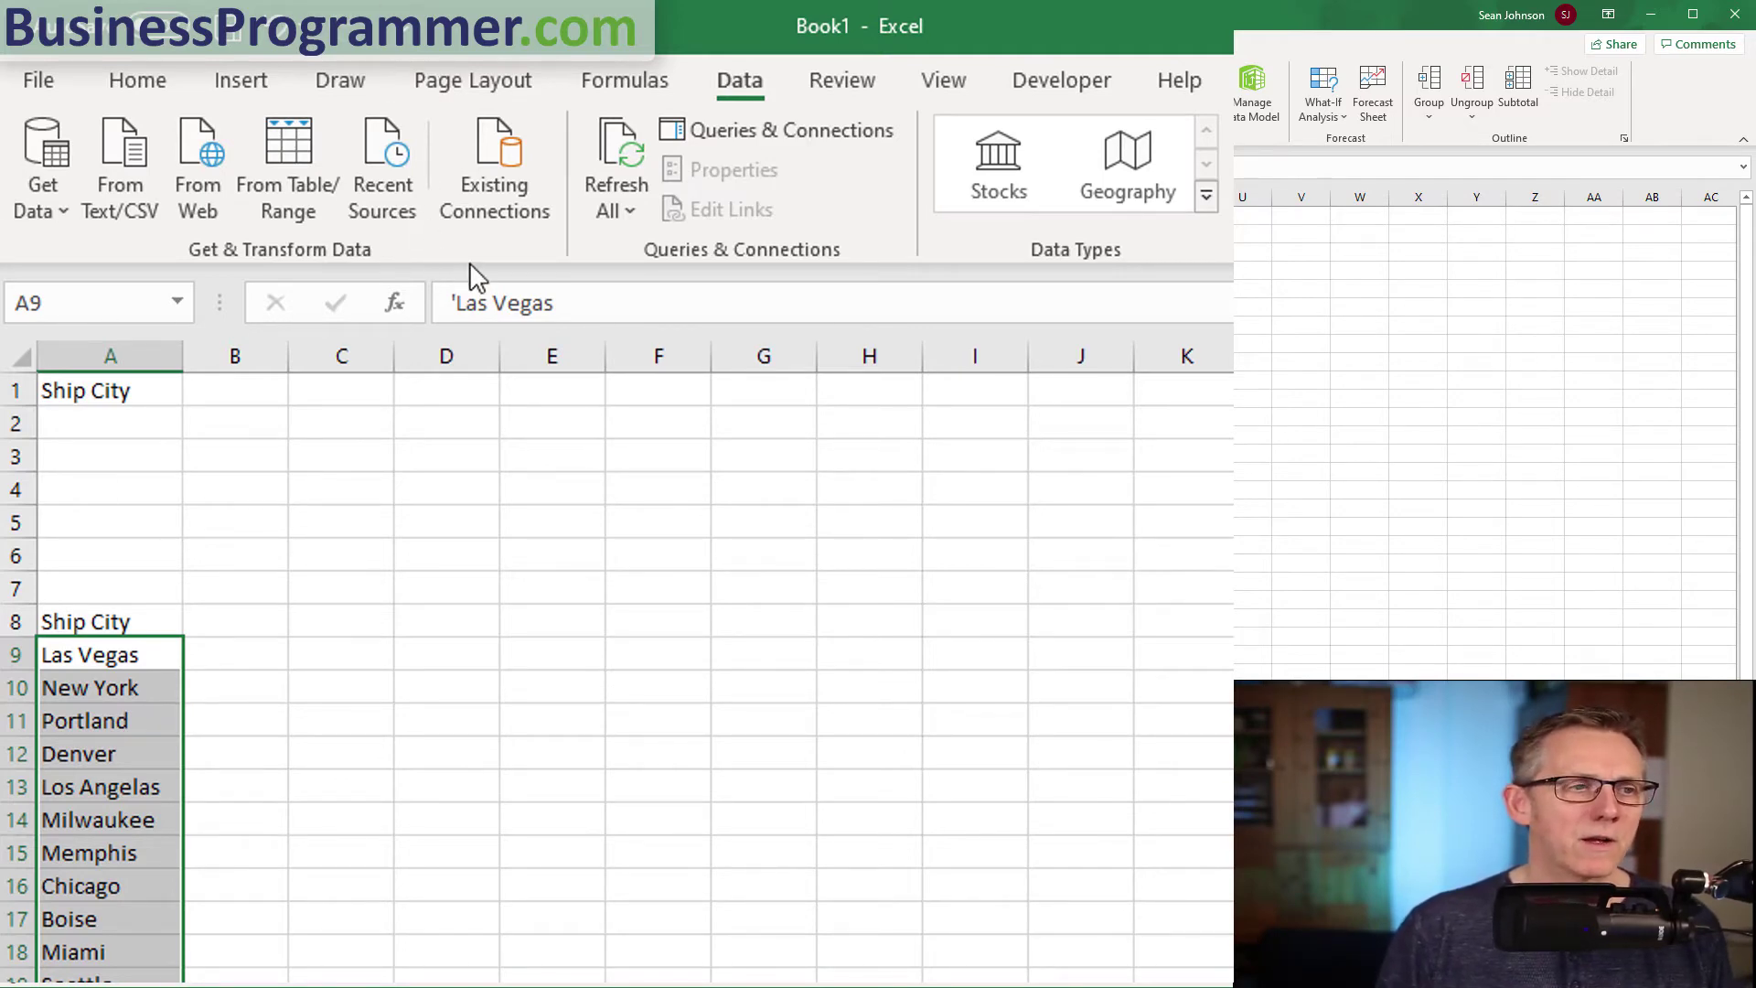
{"action": "left_click", "coordinate": [446, 393]}
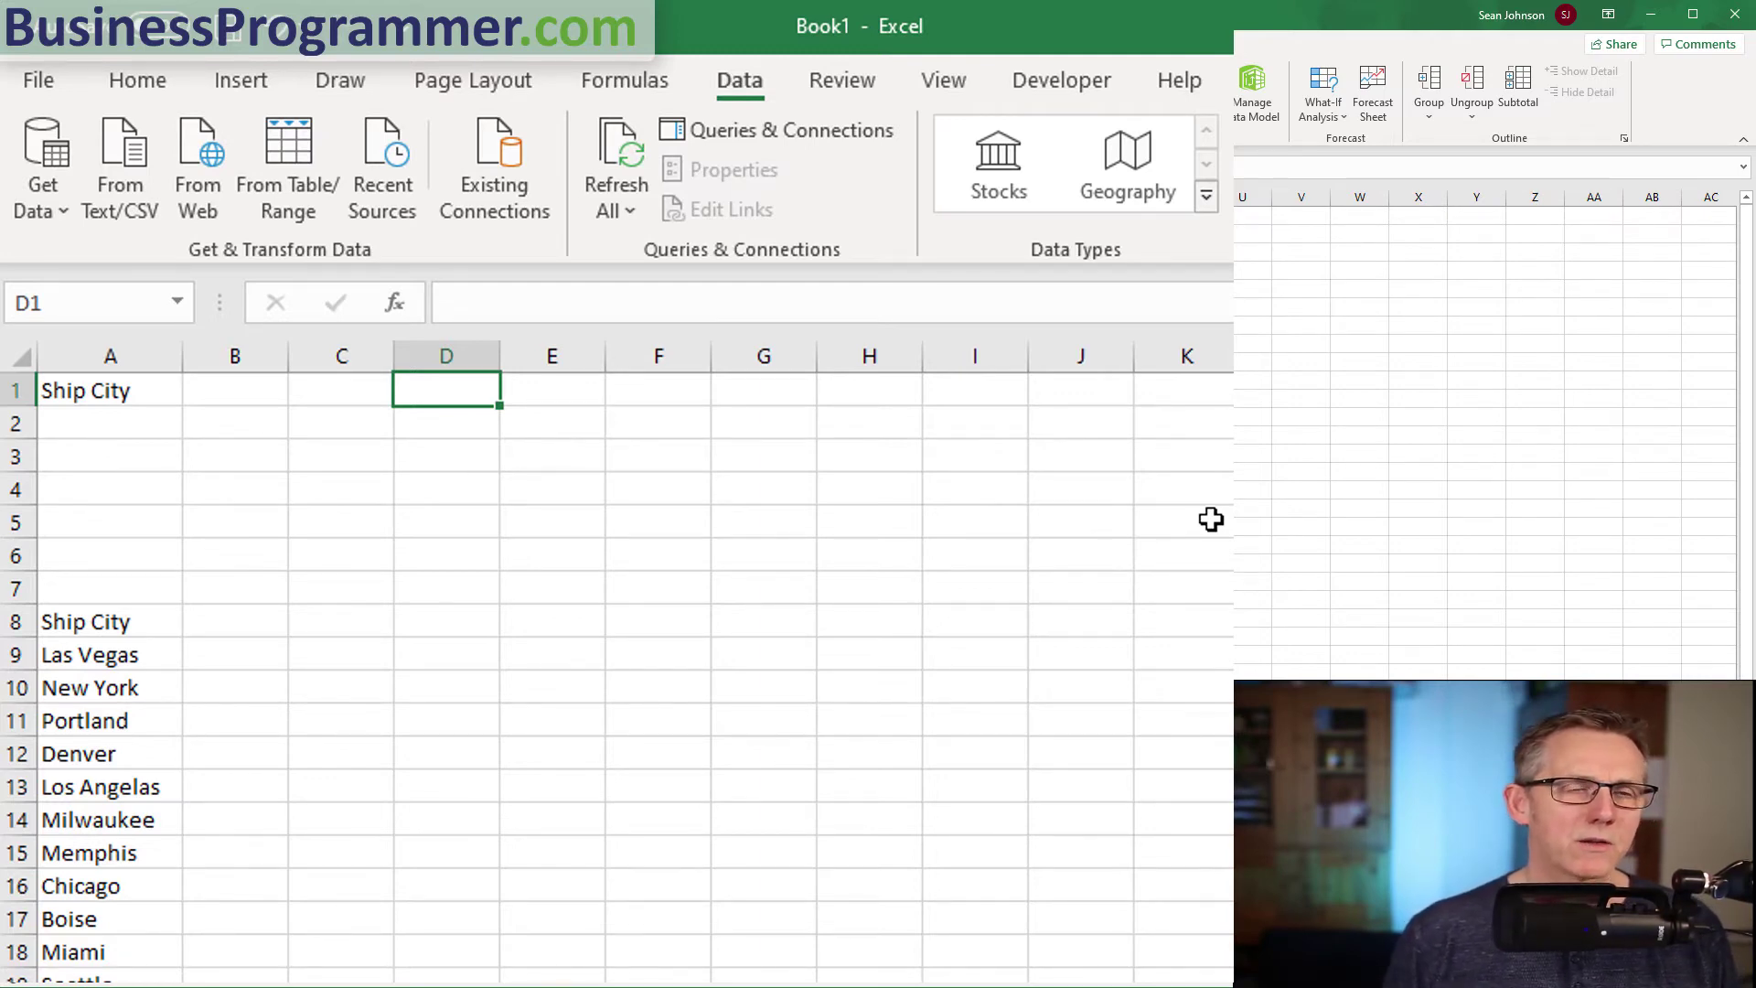
{"action": "type", "text": "Ship City"}
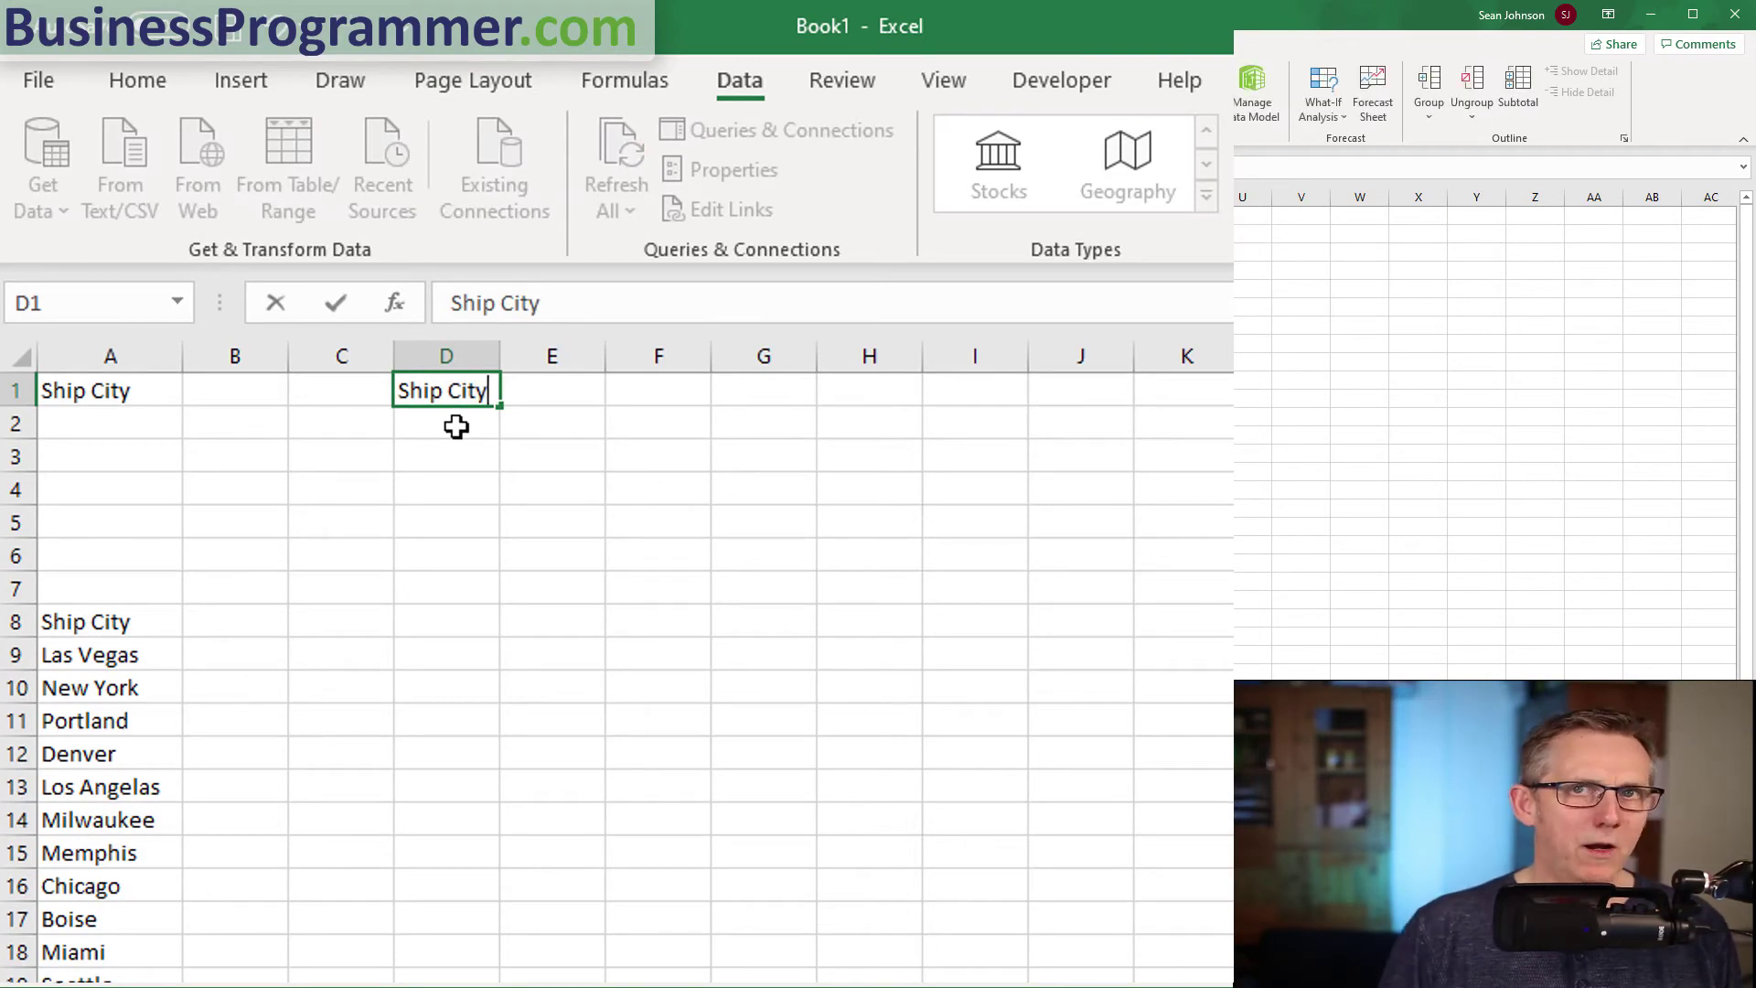
{"action": "key", "text": "Return"}
Create a blank workbook and paste into A1 the Data sheet's row 7 extract headings, from Order ID to Shipping Fee.
{"action": "left_click", "coordinate": [18, 44]}
{"action": "left_click", "coordinate": [66, 132]}
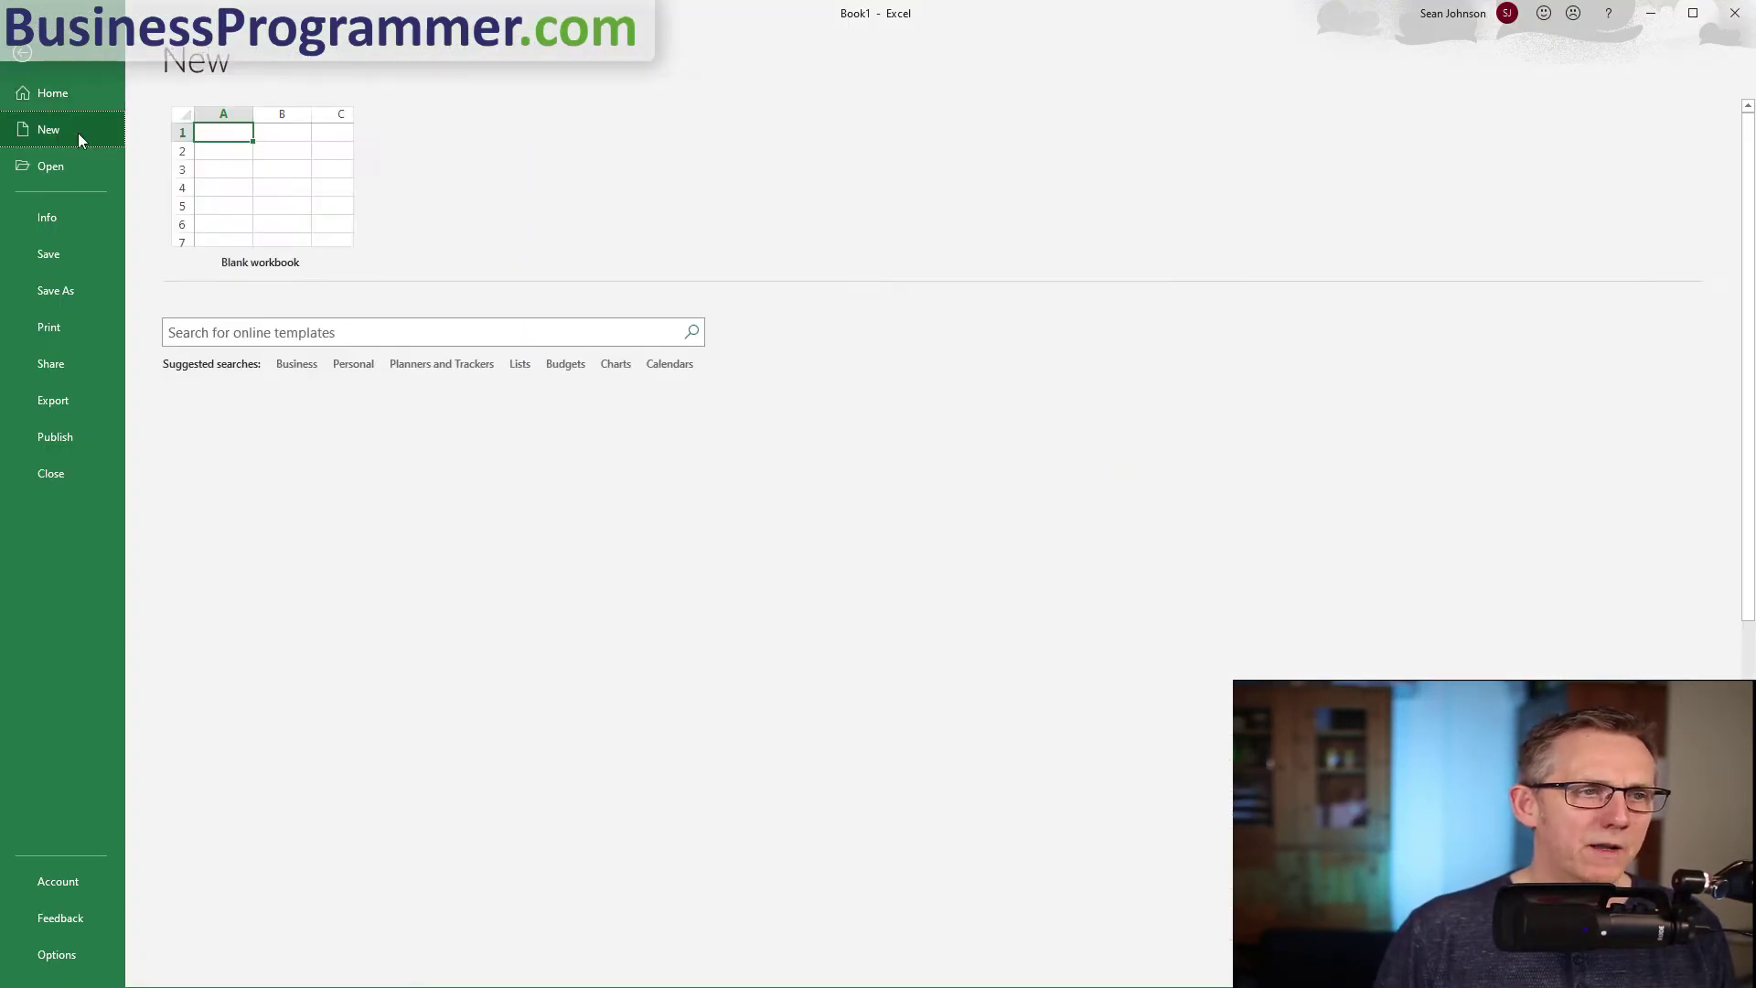
{"action": "left_click", "coordinate": [288, 197]}
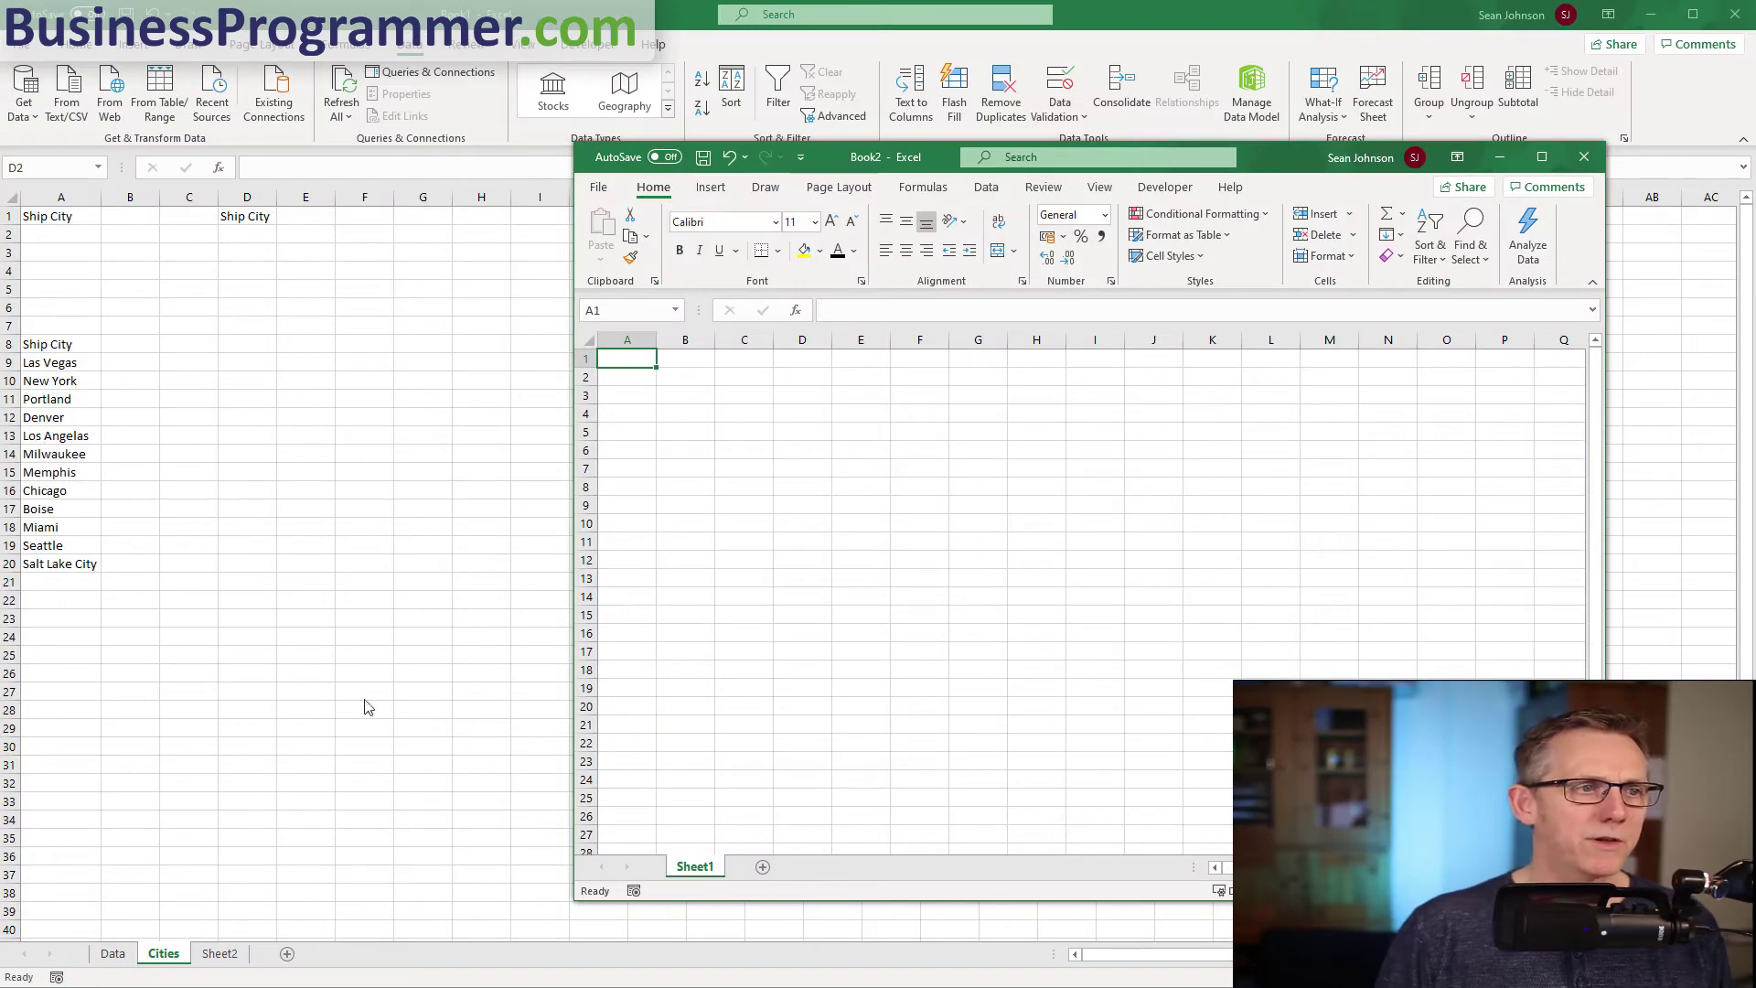
{"action": "left_click", "coordinate": [112, 956]}
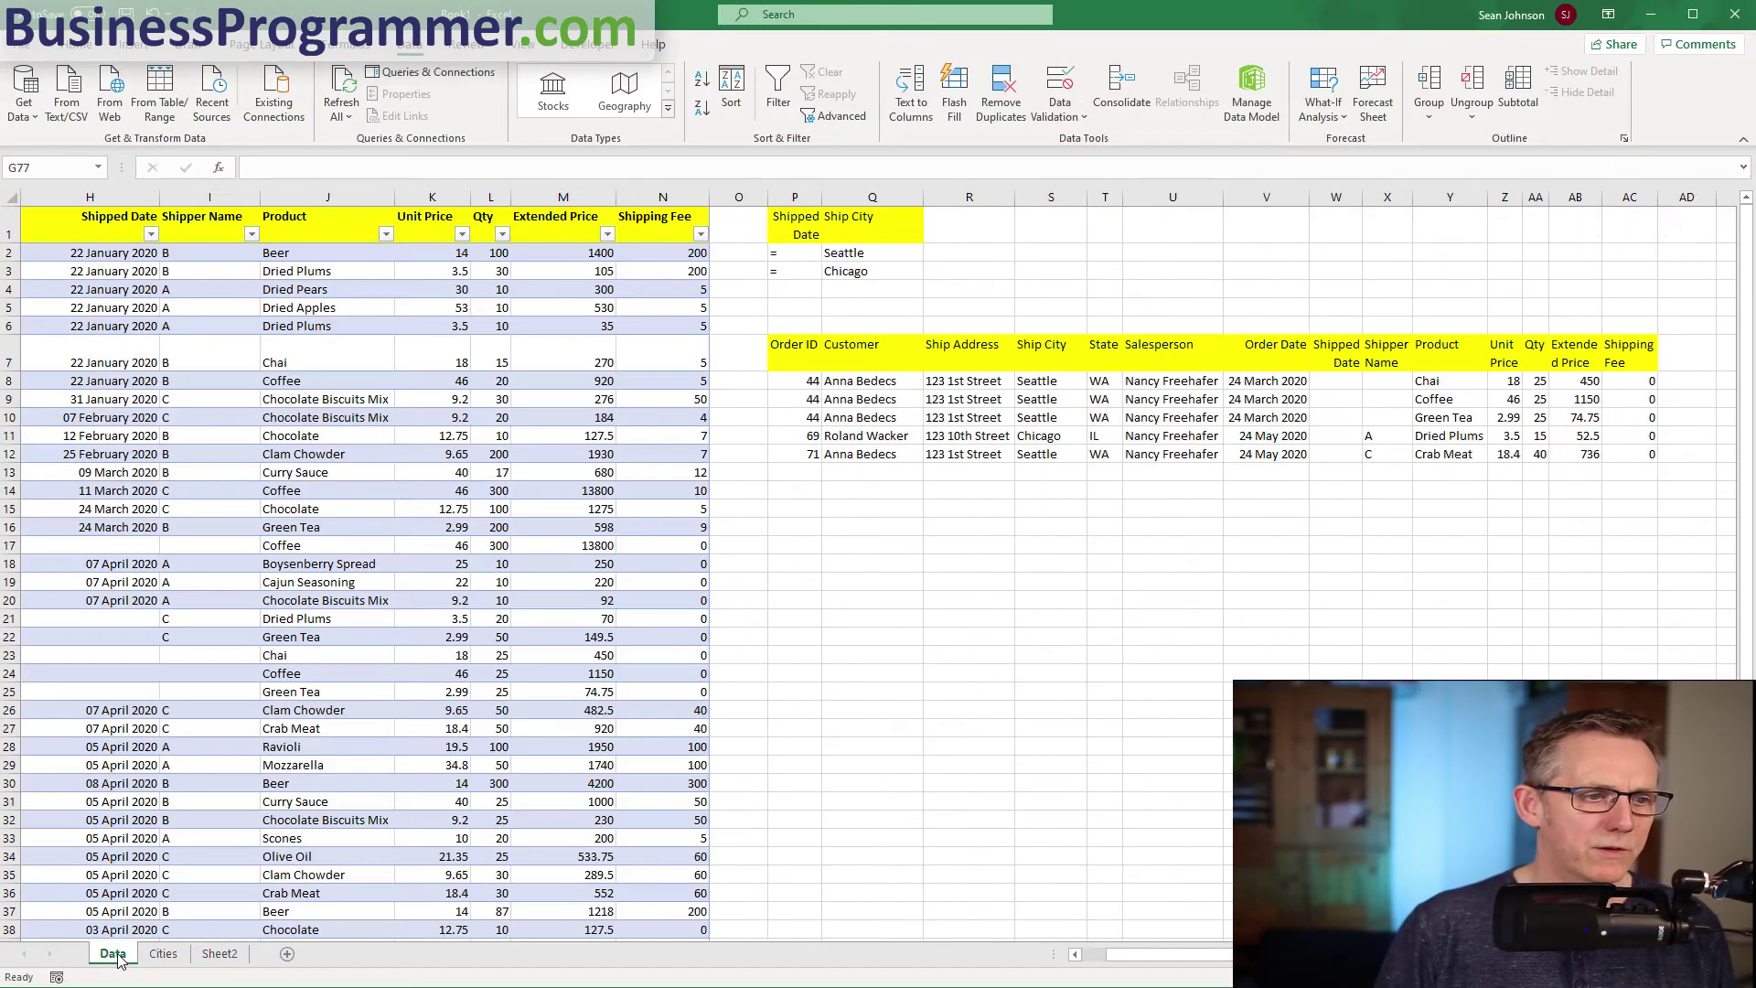
{"action": "left_click_drag", "start_coordinate": [785, 352], "coordinate": [1637, 357]}
{"action": "key", "text": "ctrl+c"}
{"action": "key", "text": "alt+Tab"}
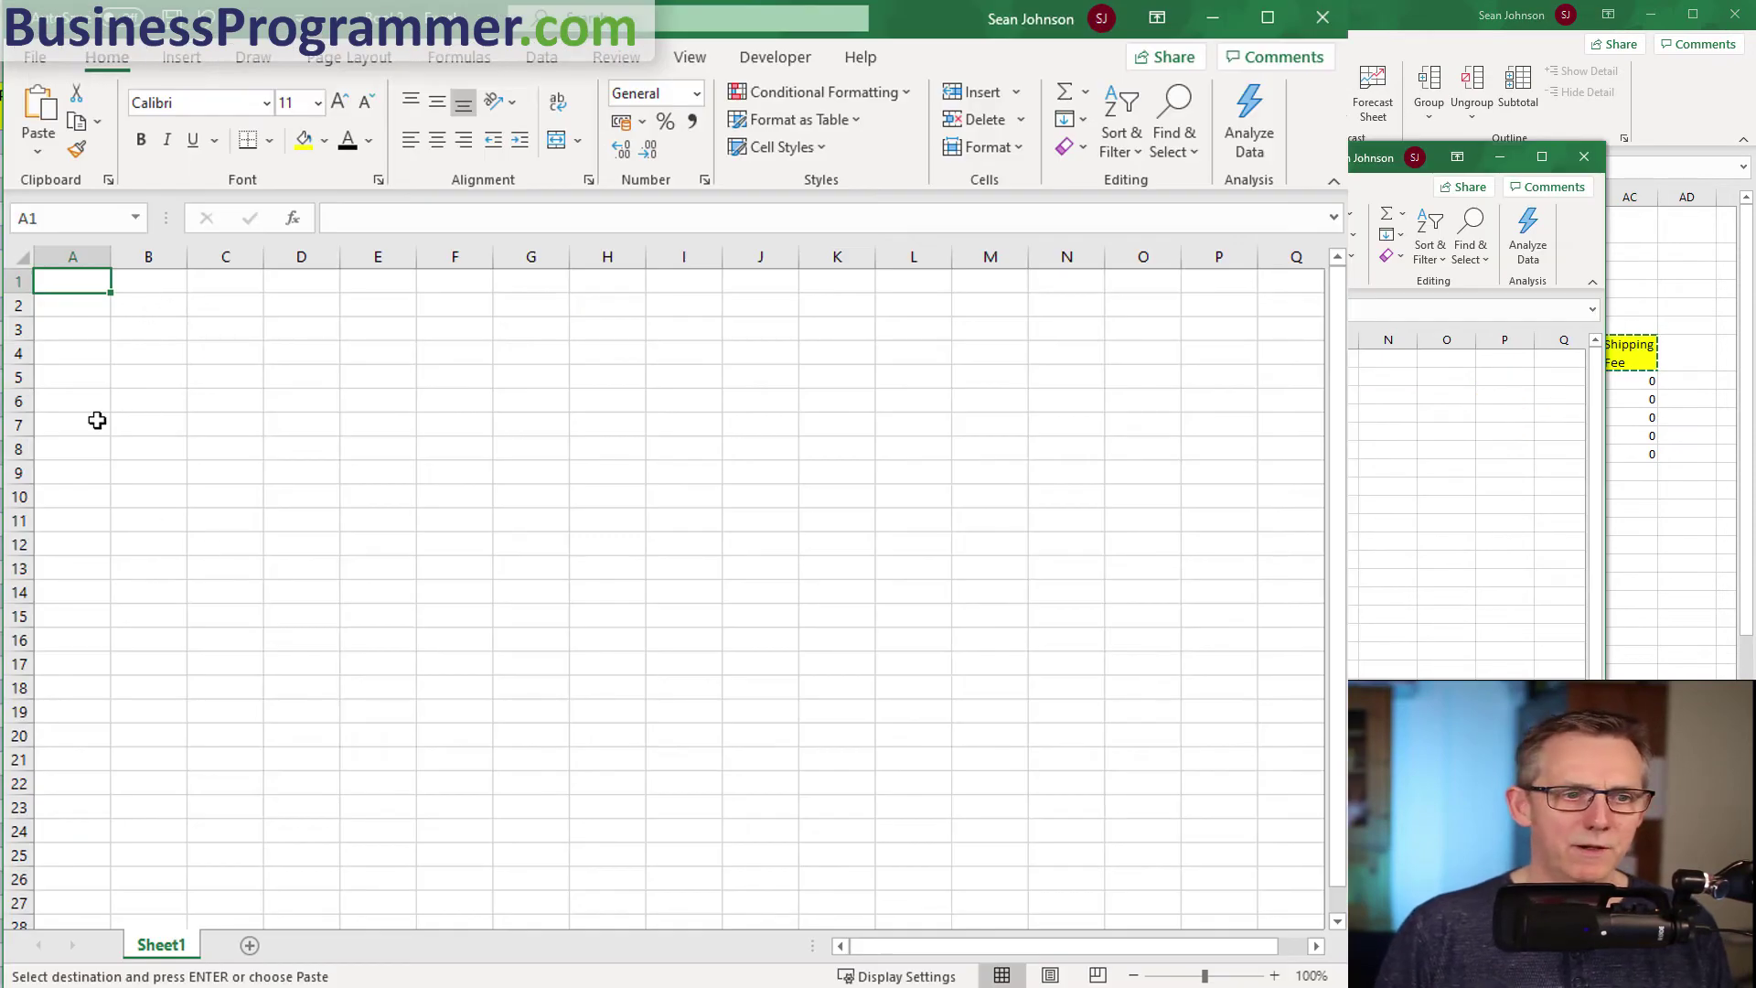
{"action": "key", "text": "ctrl+v"}
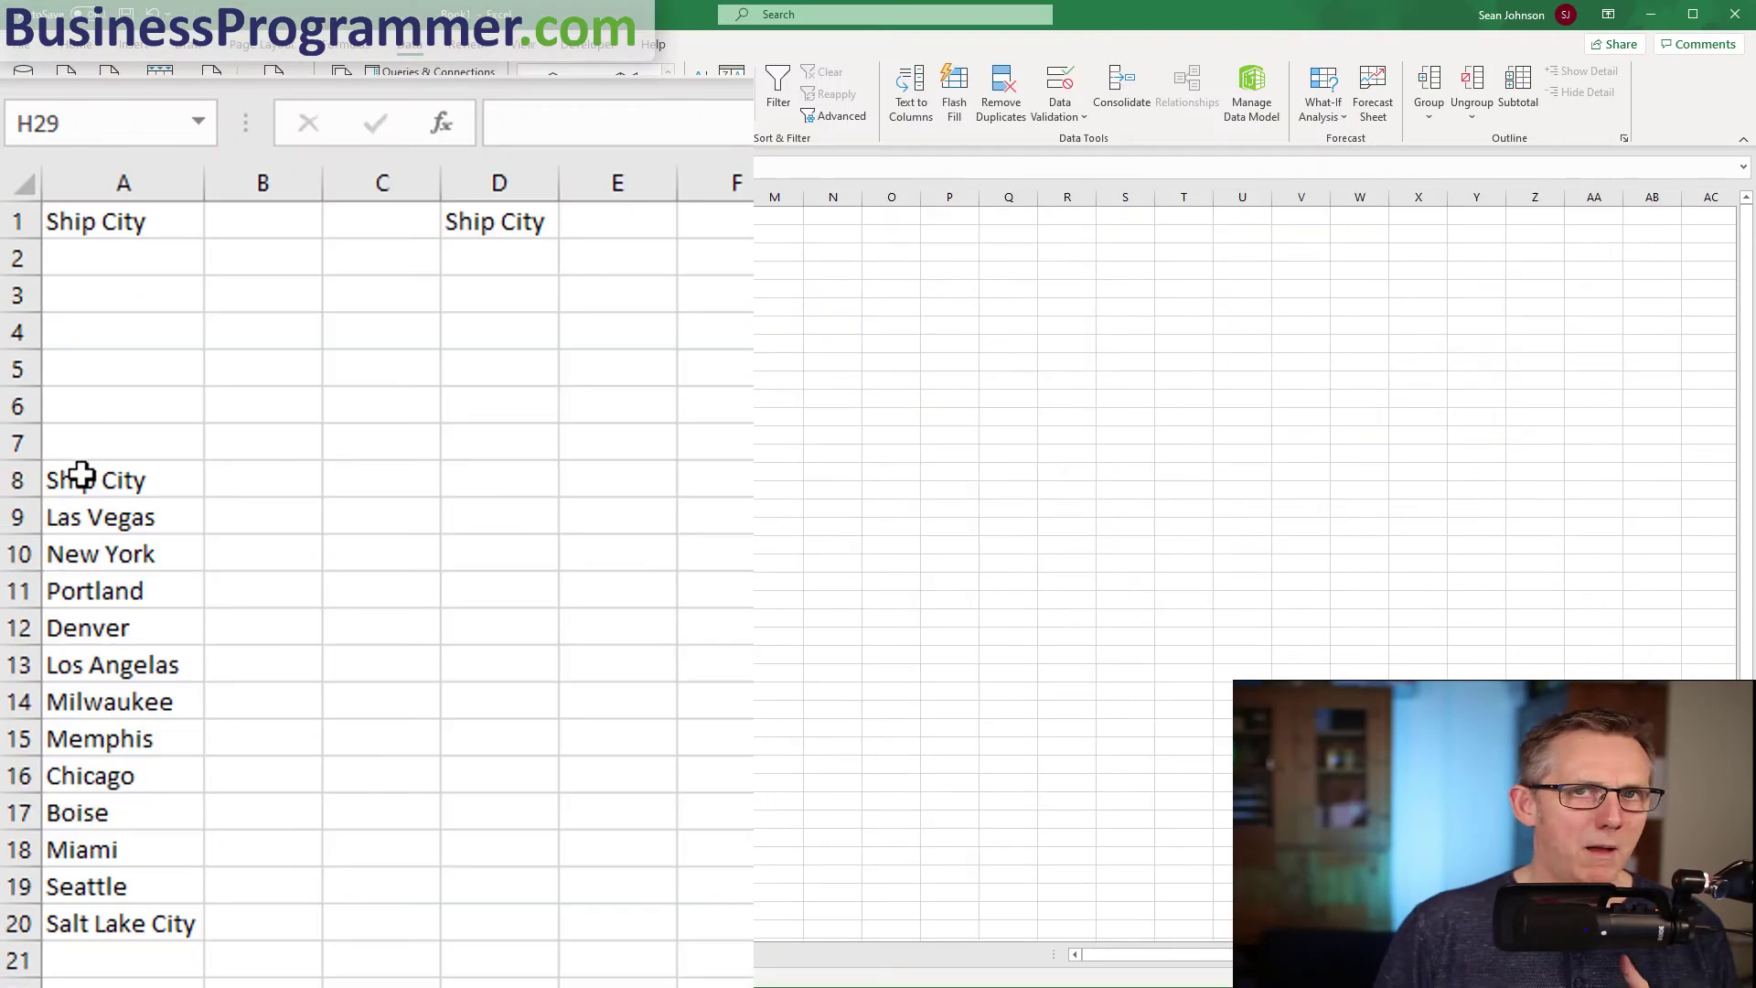
Examine the list of extracted ship cities under the Ship City heading in A8 on the Cities sheet.
{"action": "left_click", "coordinate": [112, 484]}
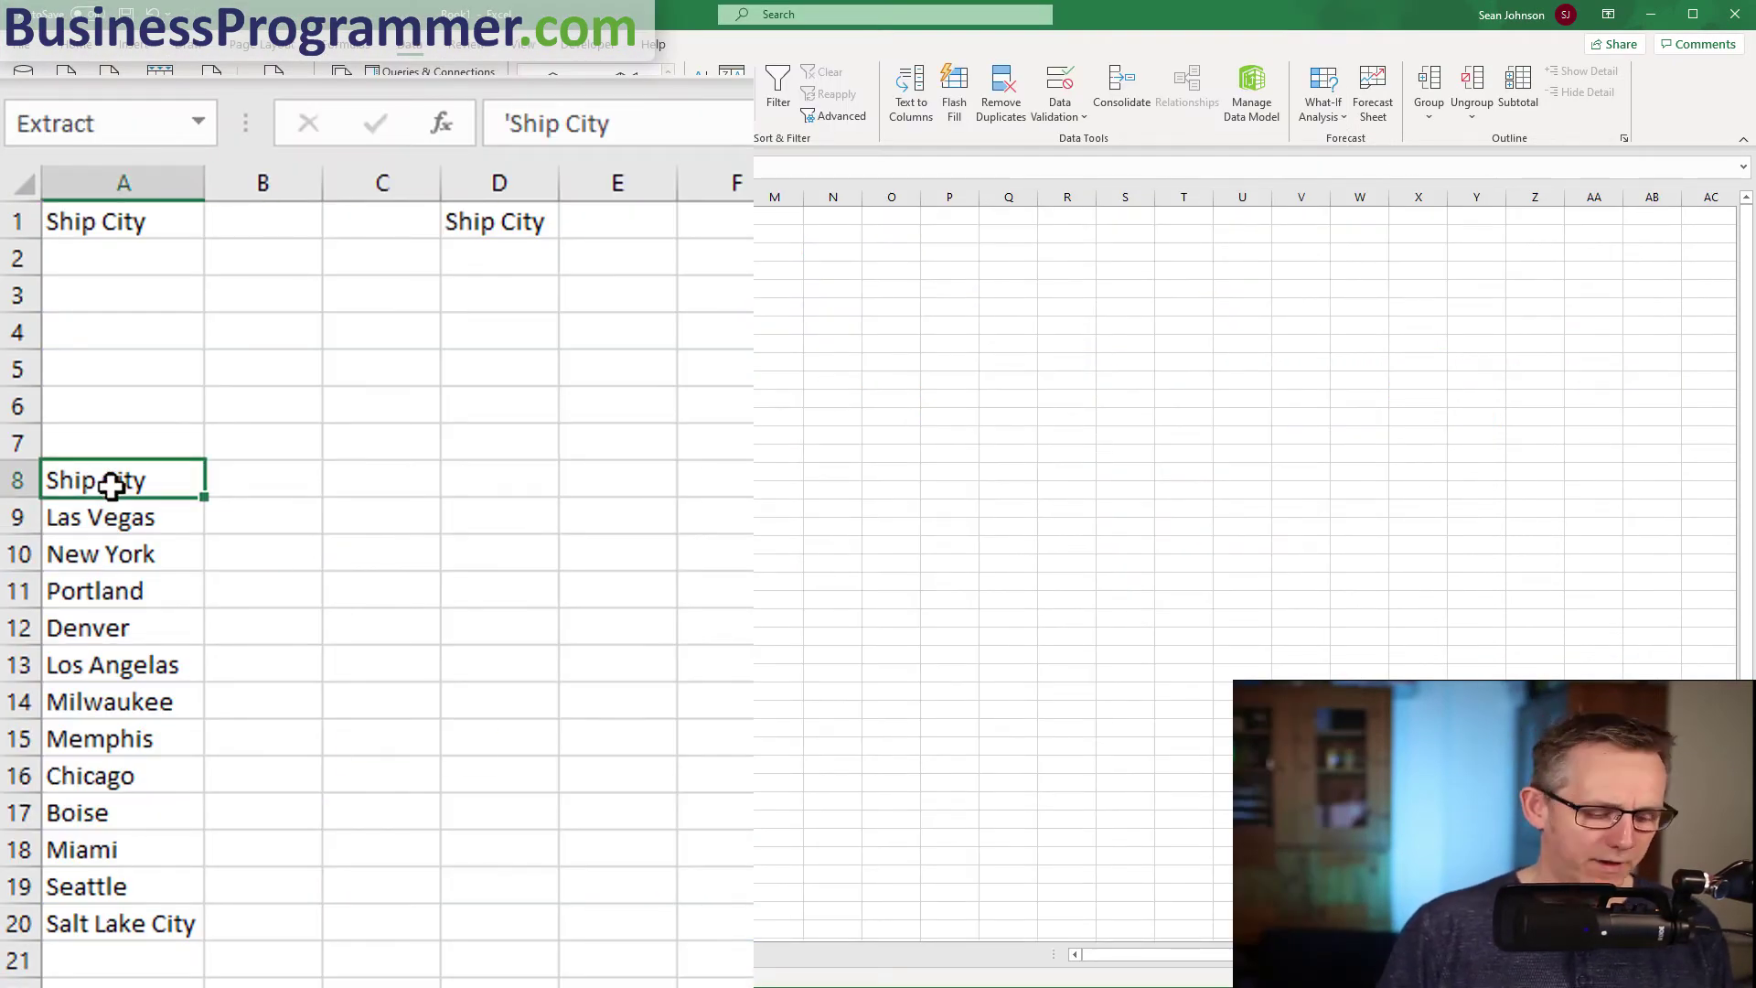
{"action": "key", "text": "Down"}
{"action": "key", "text": "shift+Down"}
{"action": "key", "text": "shift+Down"}
{"action": "key", "text": "shift+Down"}
{"action": "key", "text": "shift+Down"}
{"action": "key", "text": "shift+Down"}
{"action": "key", "text": "shift+Down"}
{"action": "key", "text": "shift+Down"}
{"action": "key", "text": "shift+Down"}
{"action": "key", "text": "shift+Down"}
{"action": "key", "text": "shift+Down"}
{"action": "key", "text": "shift+Down"}
{"action": "key", "text": "shift+Down"}
{"action": "key", "text": "shift+Down"}
{"action": "key", "text": "shift+Down"}
{"action": "key", "text": "shift+Up"}
{"action": "key", "text": "shift+Up"}
{"action": "key", "text": "shift+Up"}
{"action": "key", "text": "shift+Up"}
{"action": "key", "text": "Up"}
{"action": "key", "text": "Up"}
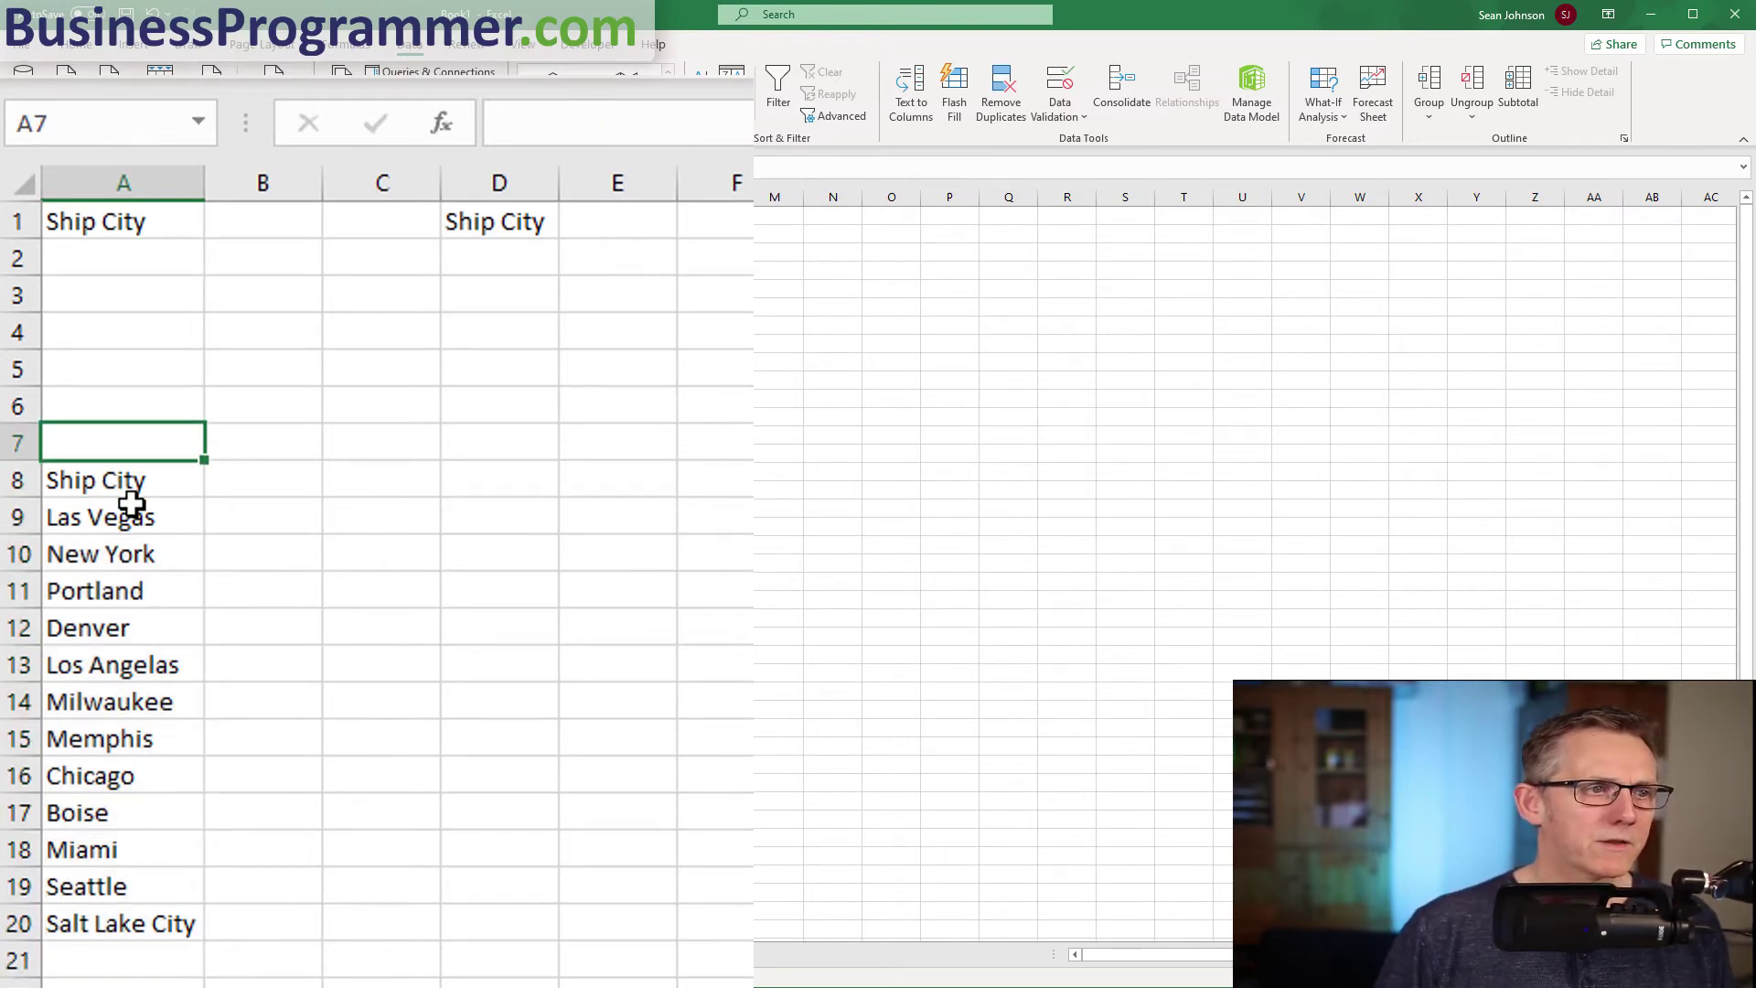
Copy the city Las Vegas from A9 to D2, under the Ship City heading in D1.
{"action": "left_click", "coordinate": [112, 521]}
{"action": "key", "text": "ctrl+c"}
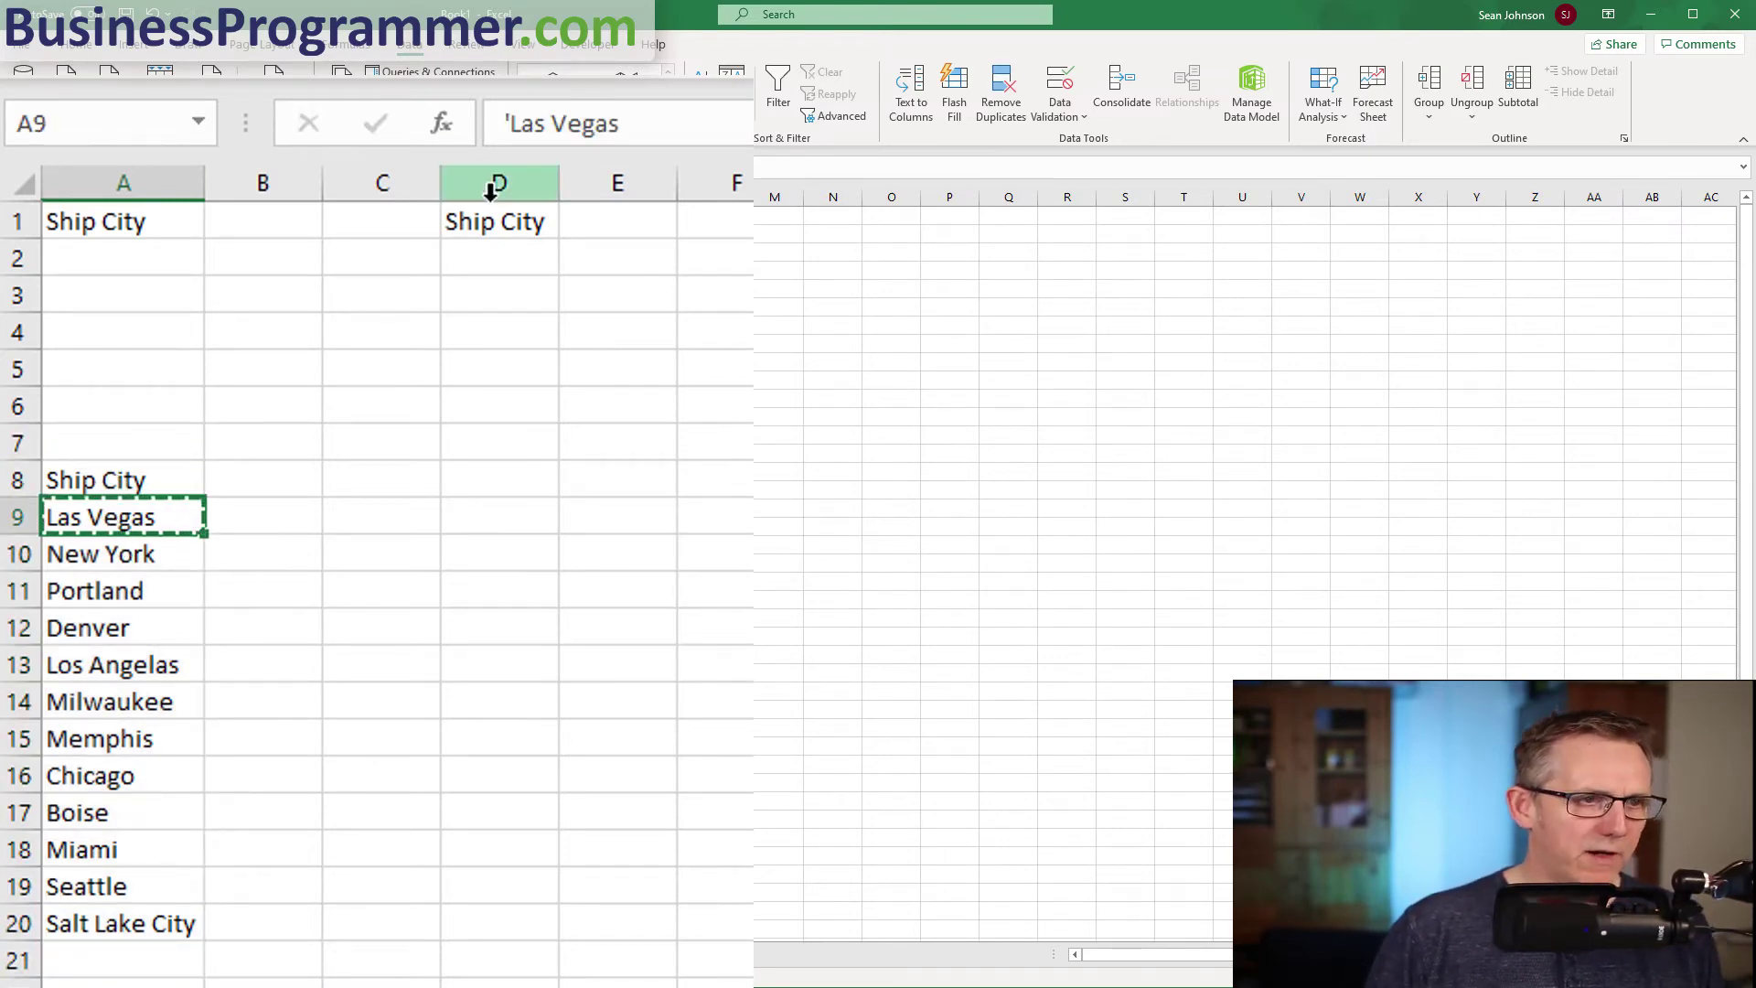
{"action": "left_click", "coordinate": [506, 259]}
{"action": "key", "text": "ctrl+v"}
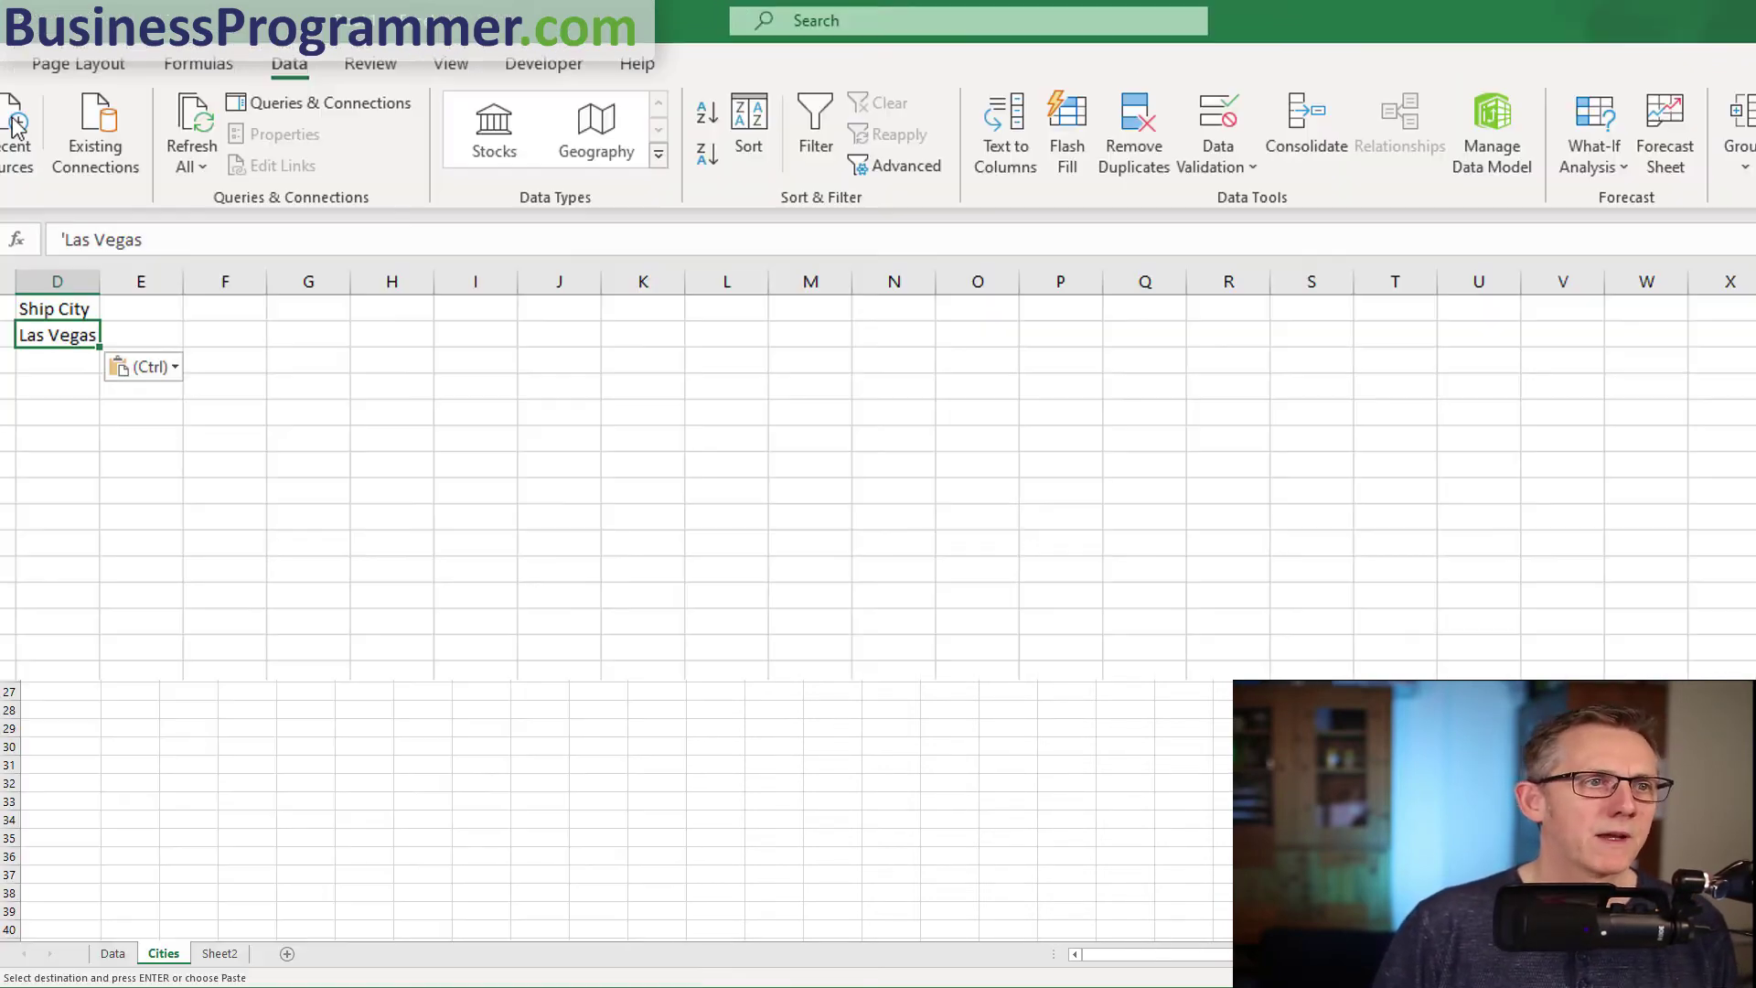
Define a name Criteria scoped to the Cities sheet that refers to =Cities!$D$1:$D$2.
{"action": "left_click", "coordinate": [198, 63]}
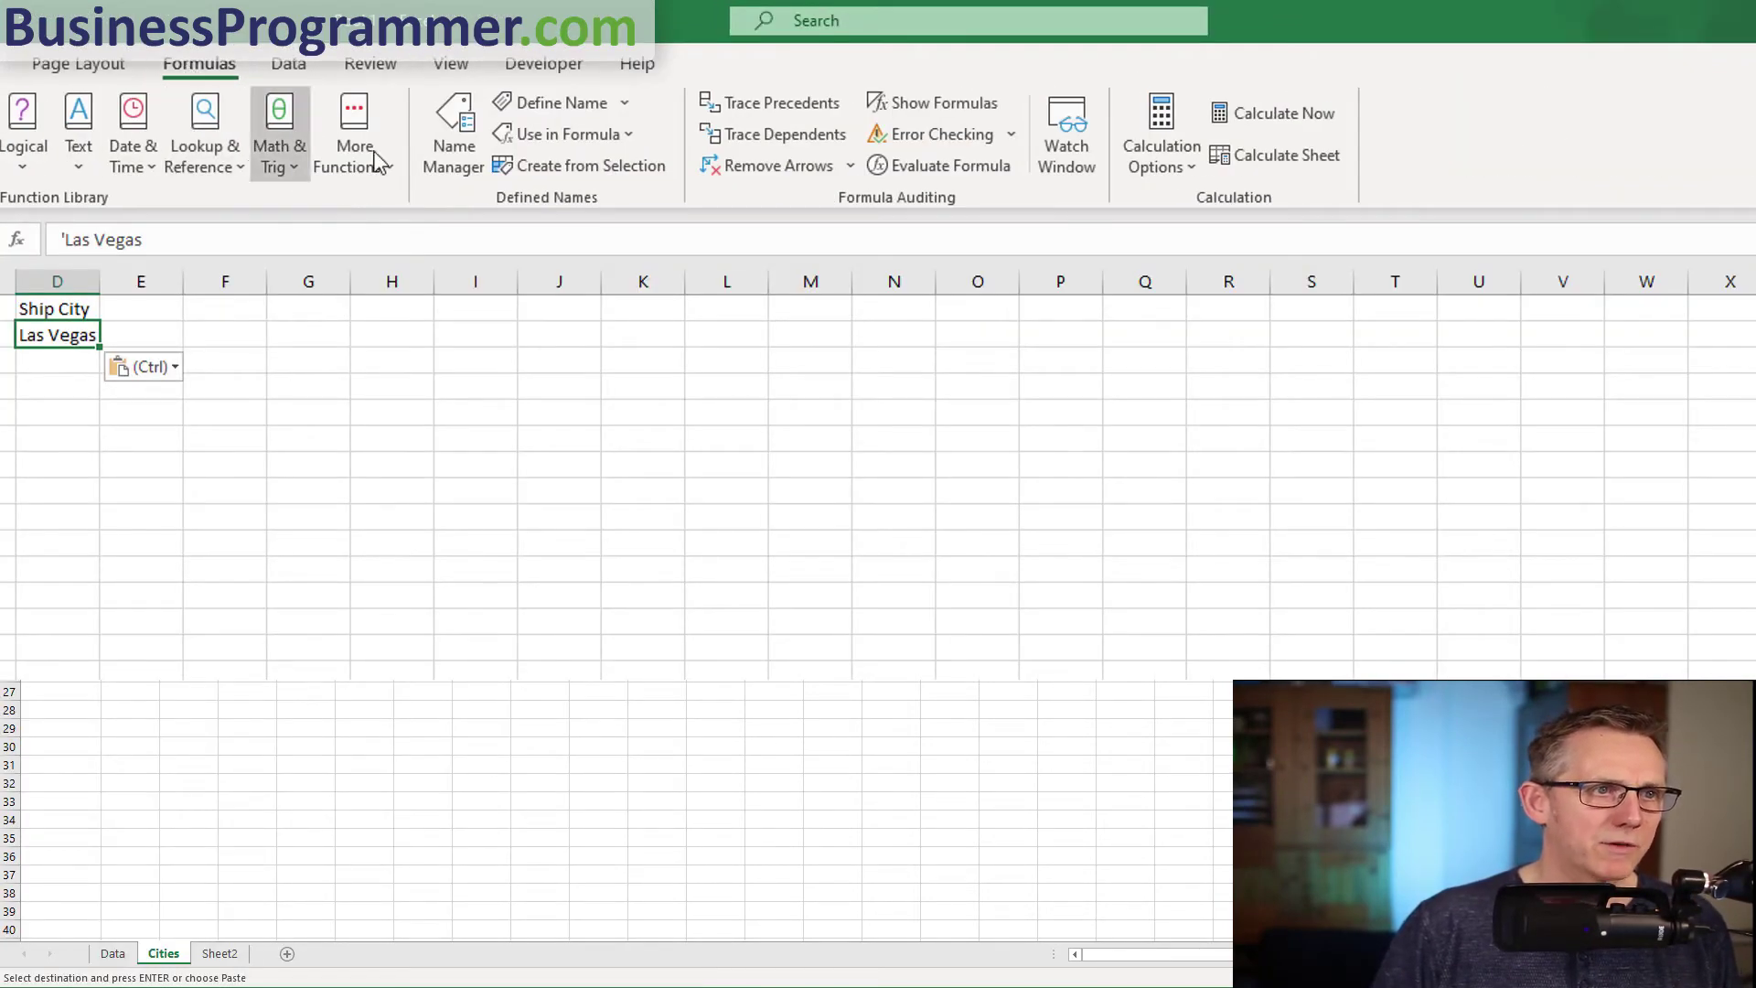
{"action": "left_click", "coordinate": [451, 132]}
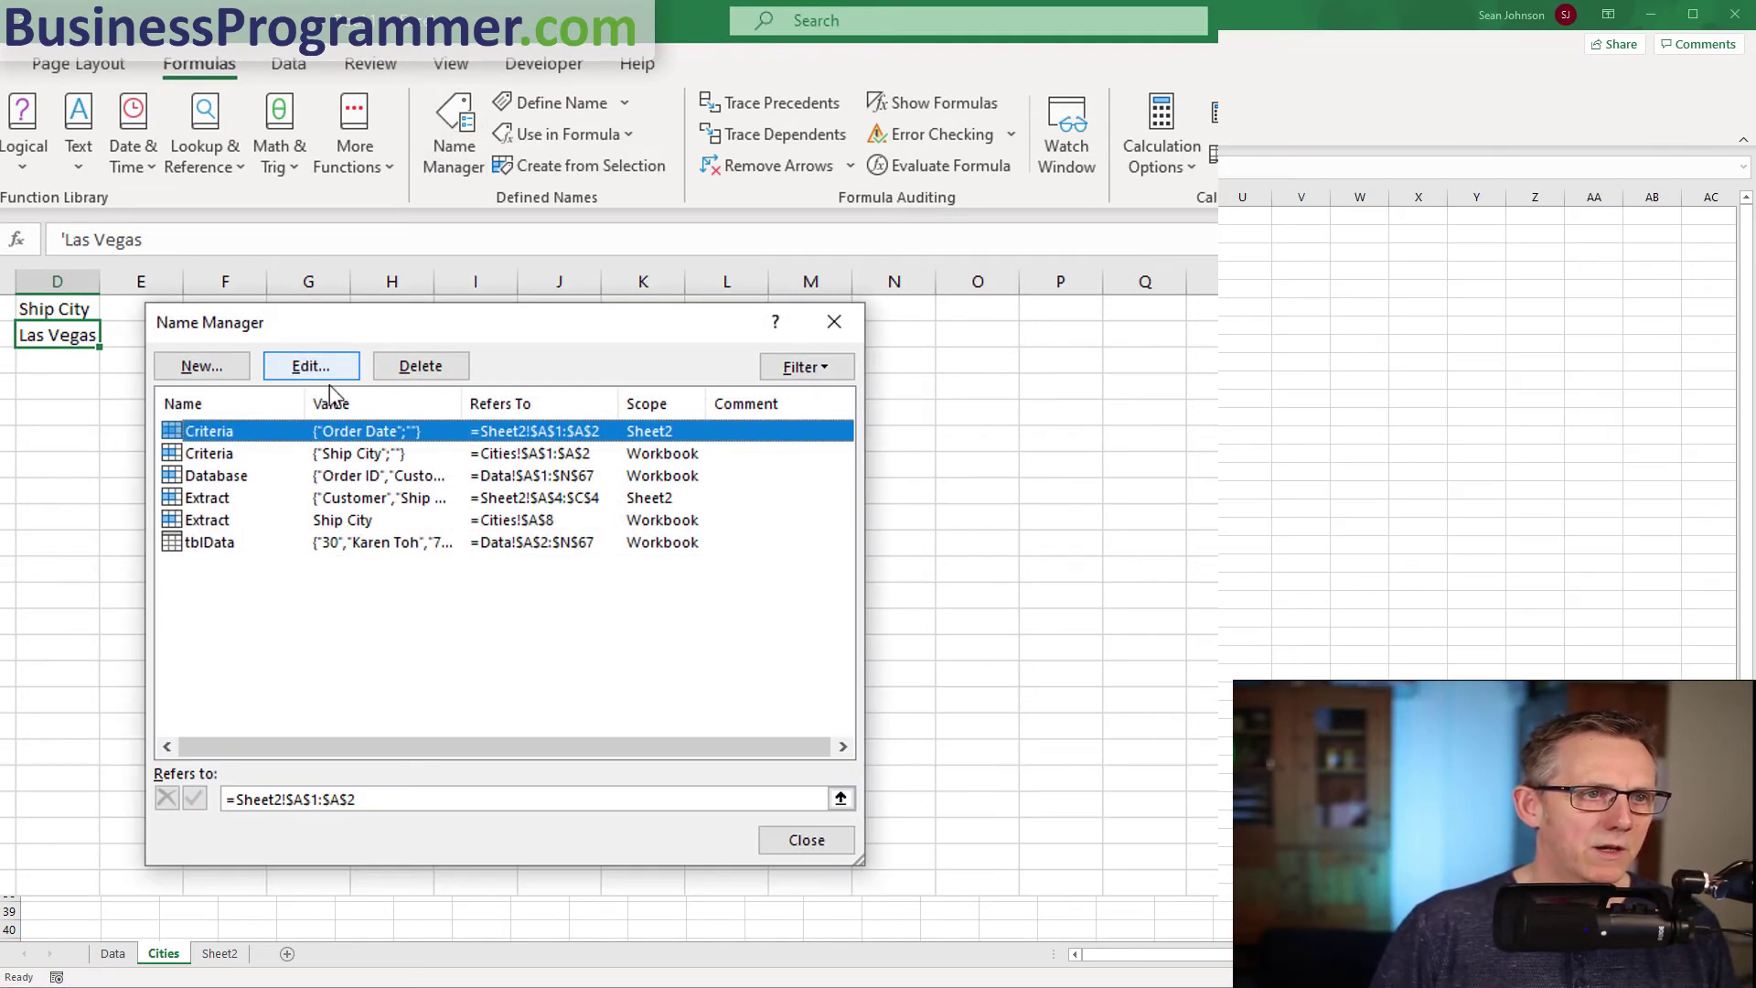
{"action": "left_click", "coordinate": [204, 369]}
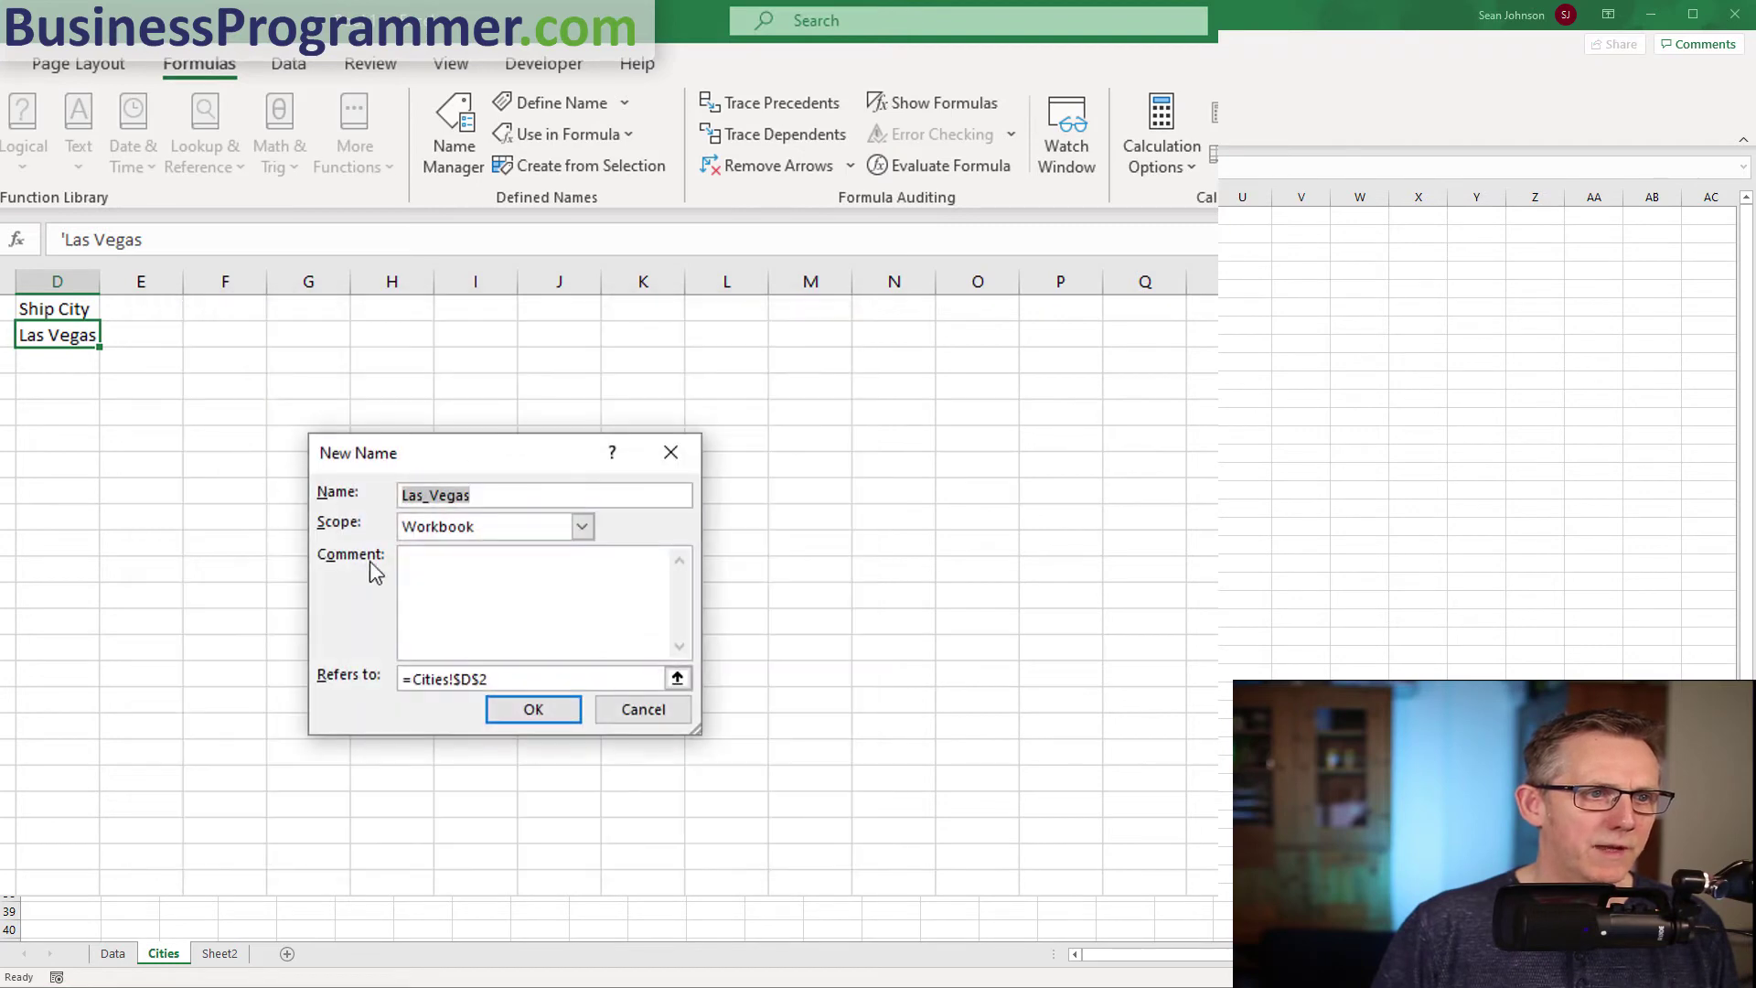
{"action": "type", "text": "Criteria"}
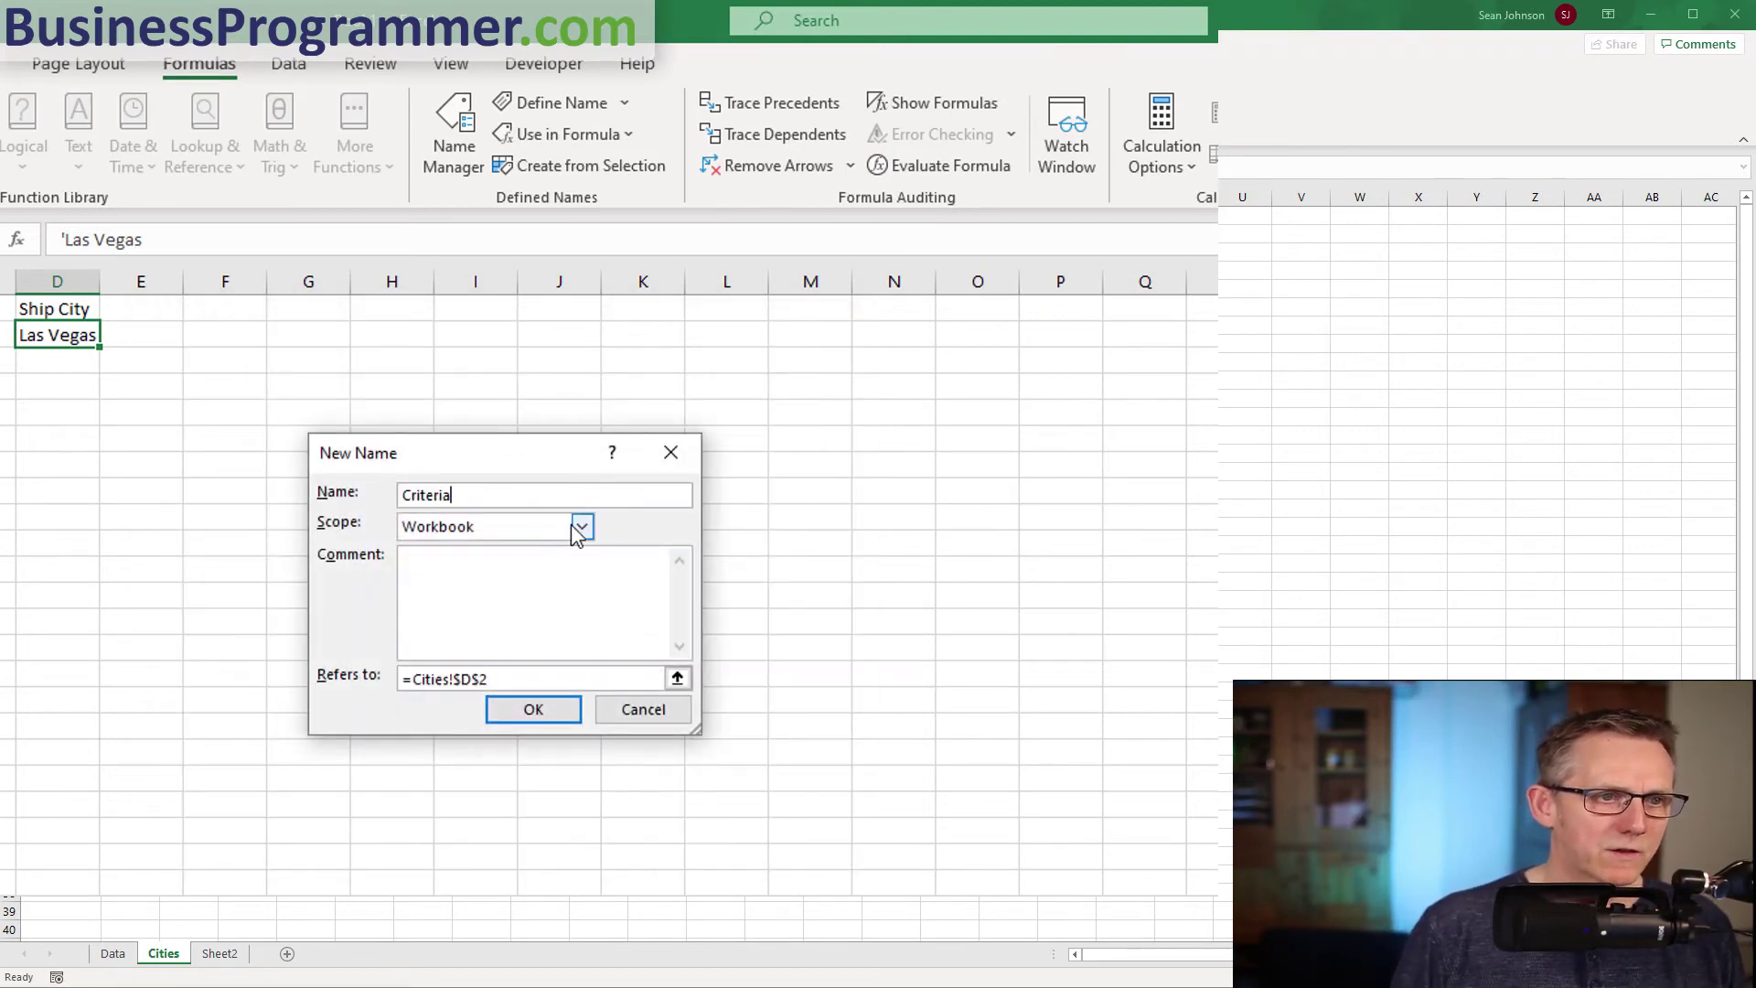
{"action": "left_click", "coordinate": [582, 526]}
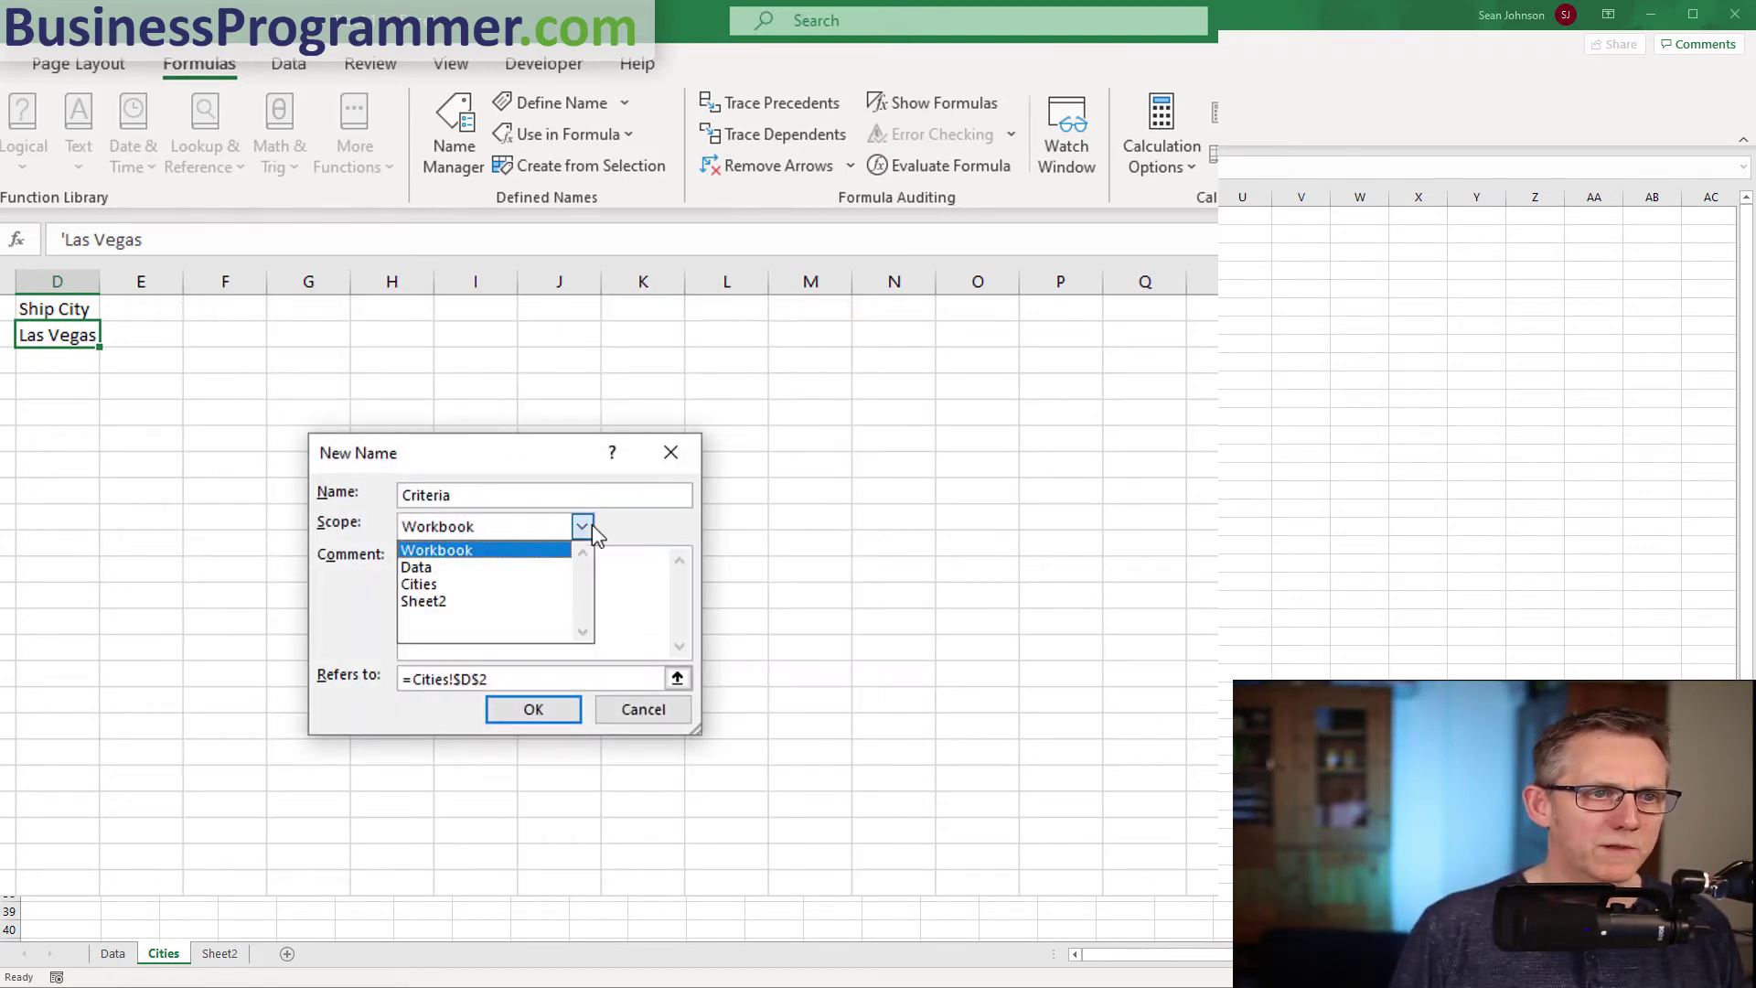
{"action": "left_click", "coordinate": [522, 585]}
{"action": "left_click", "coordinate": [490, 678]}
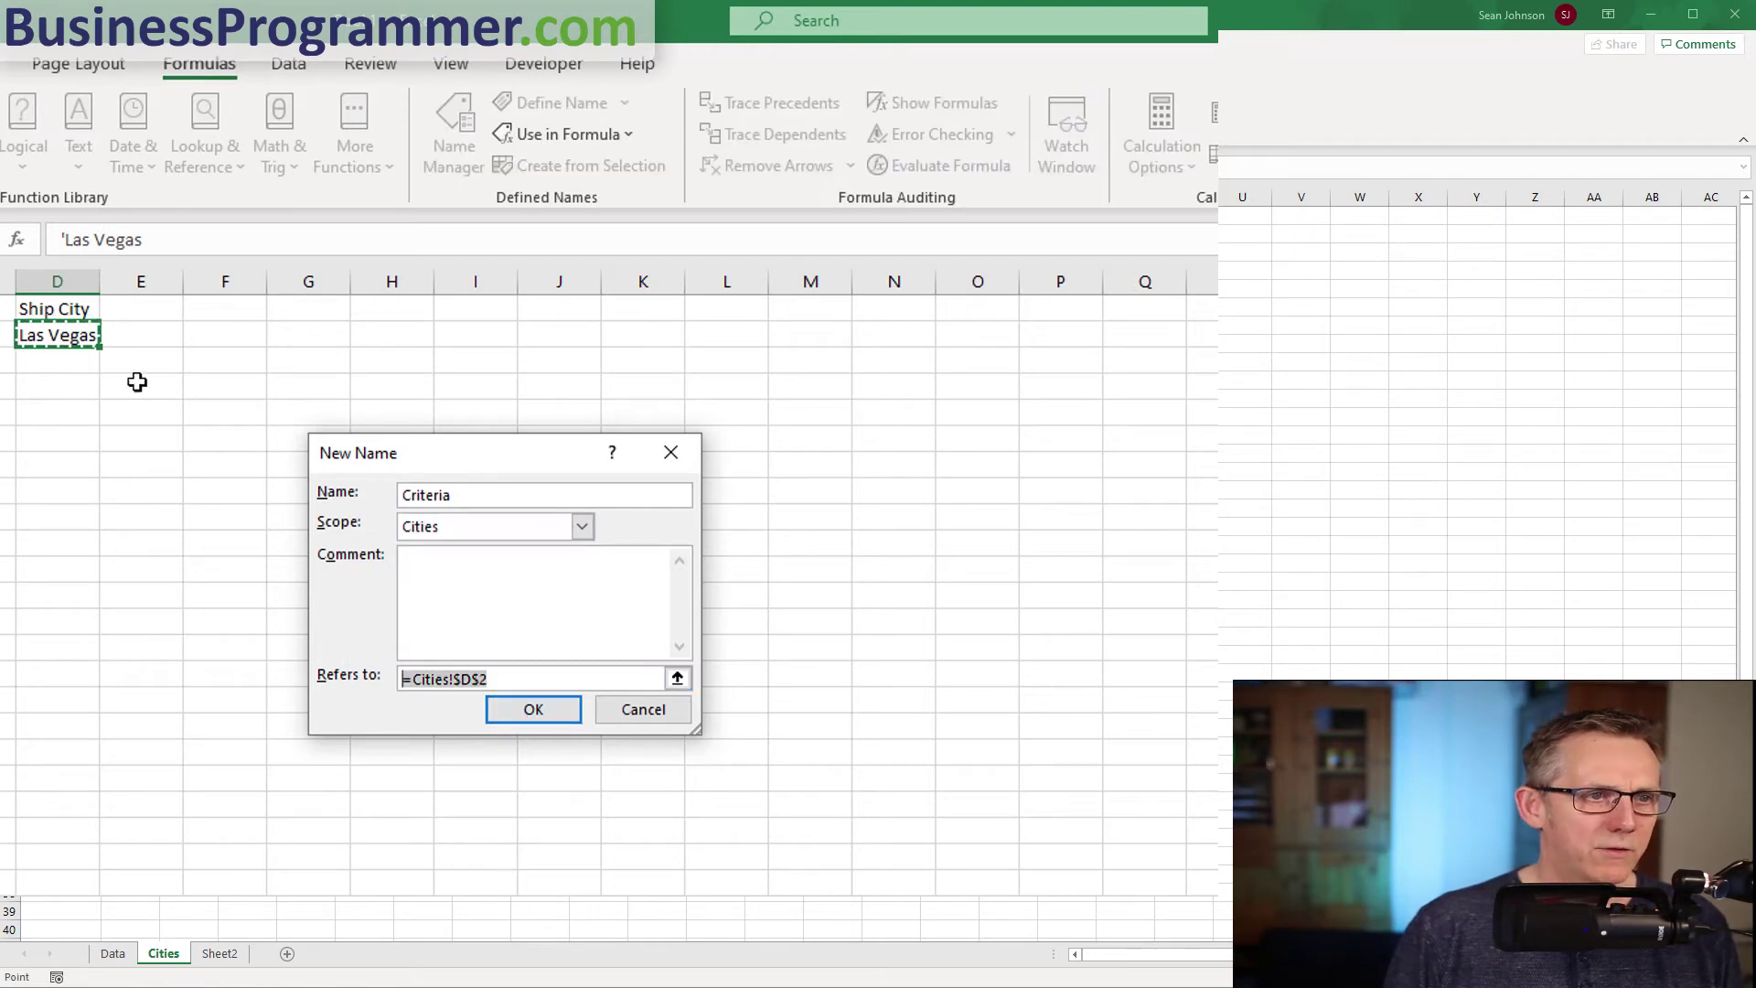
{"action": "left_click_drag", "start_coordinate": [67, 310], "coordinate": [73, 338]}
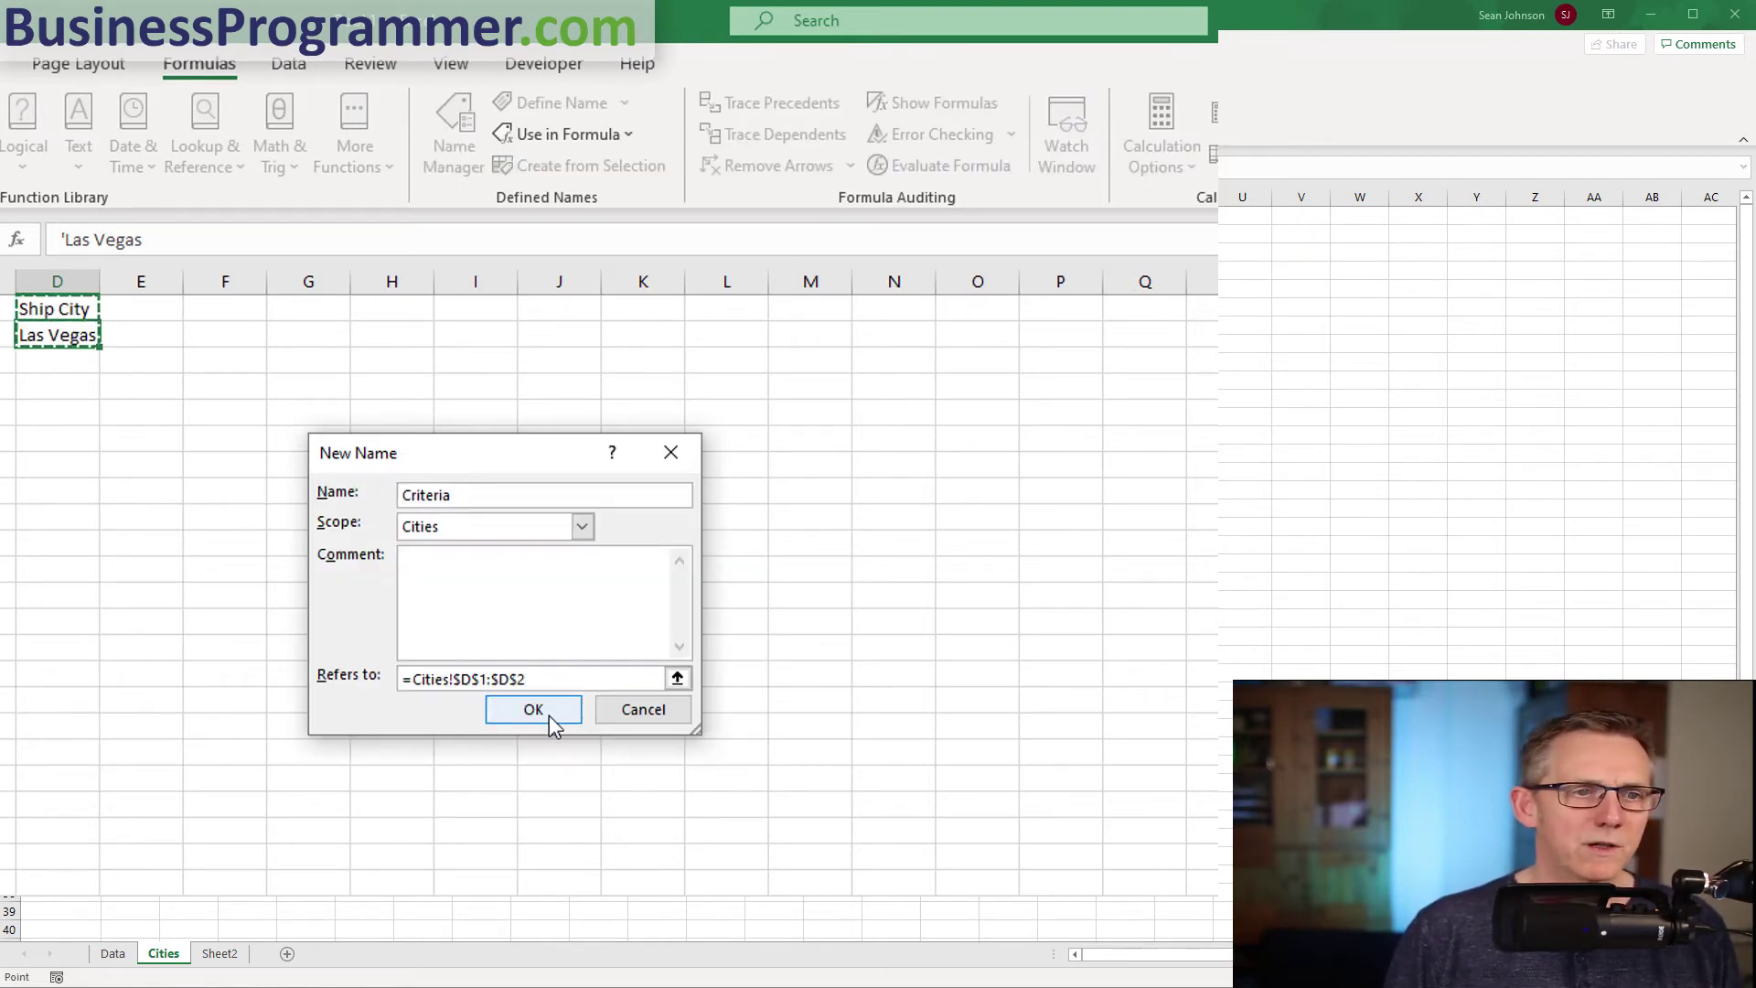
{"action": "left_click", "coordinate": [533, 710]}
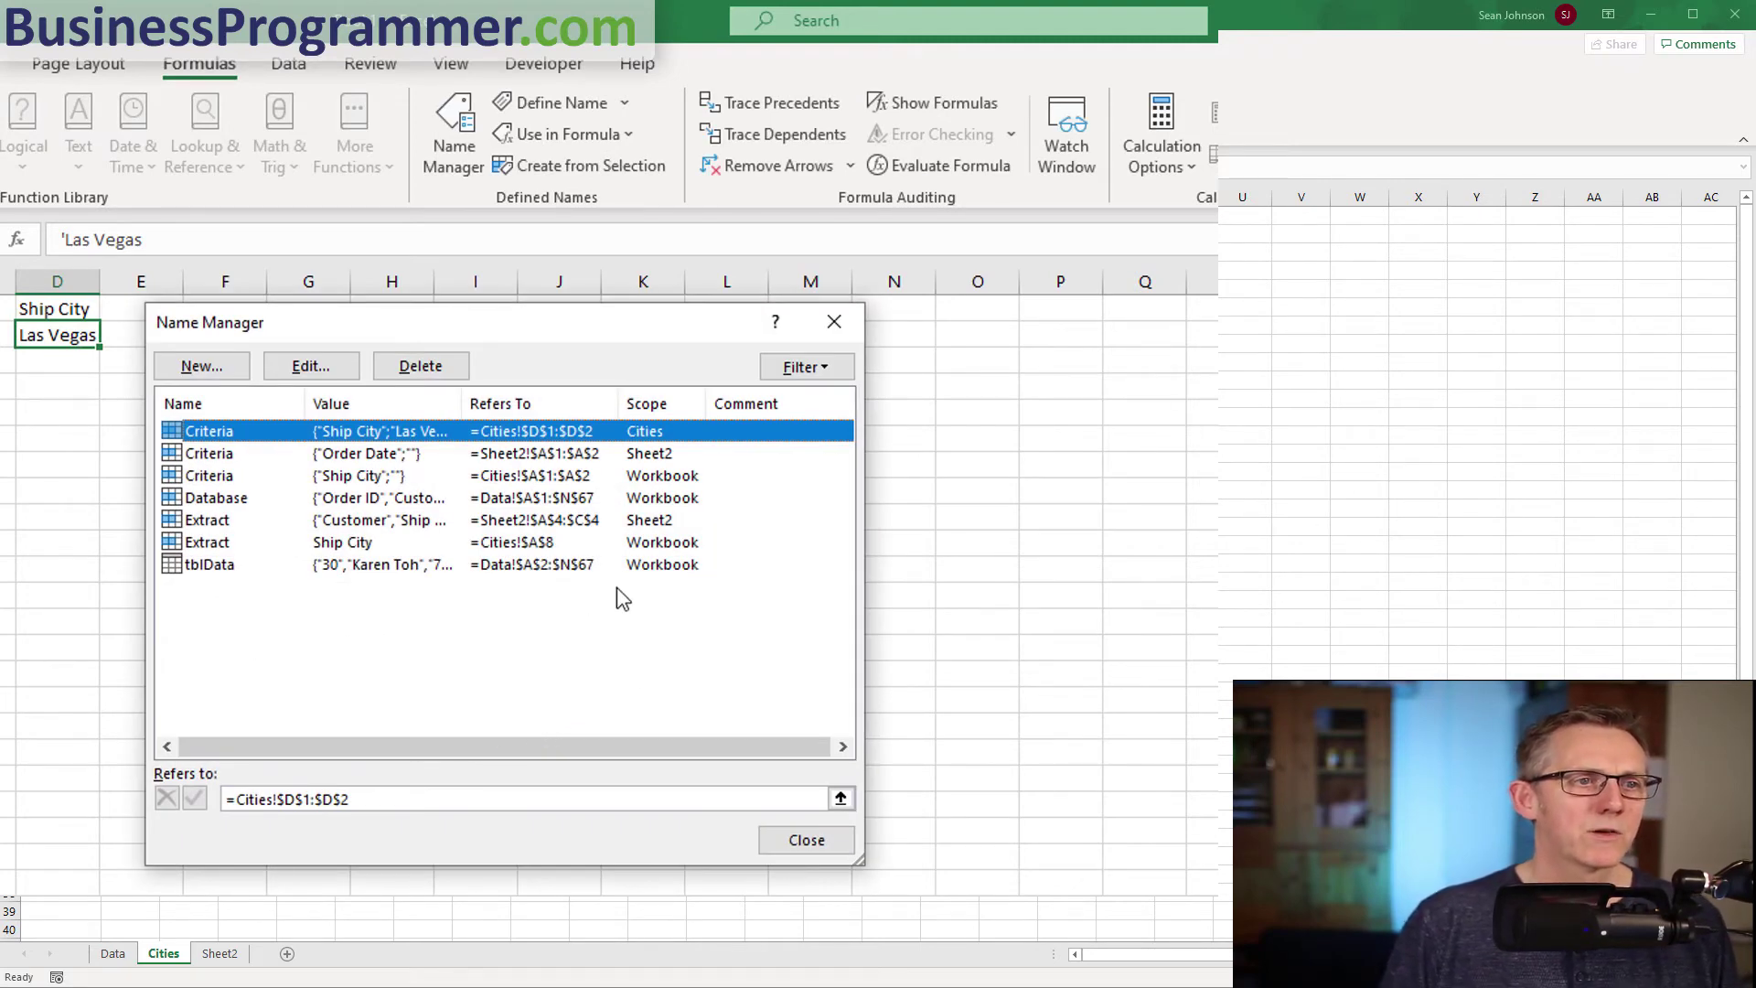
{"action": "left_click", "coordinate": [809, 841]}
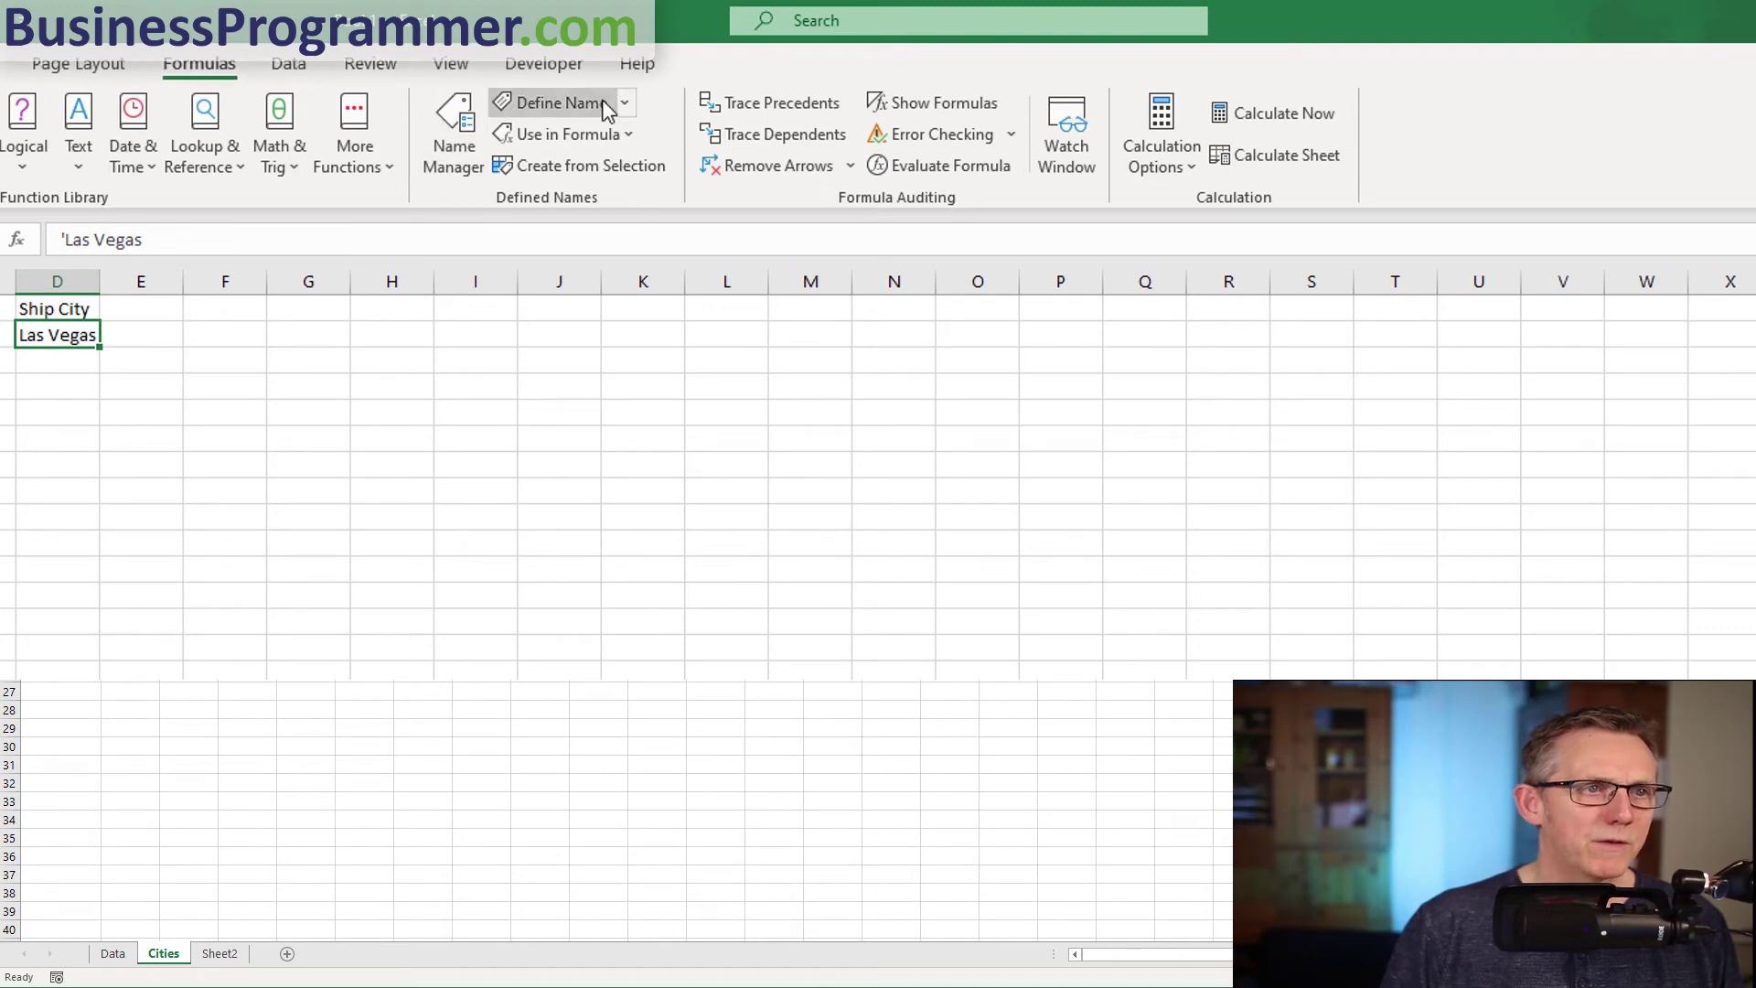
{"action": "left_click", "coordinate": [289, 63]}
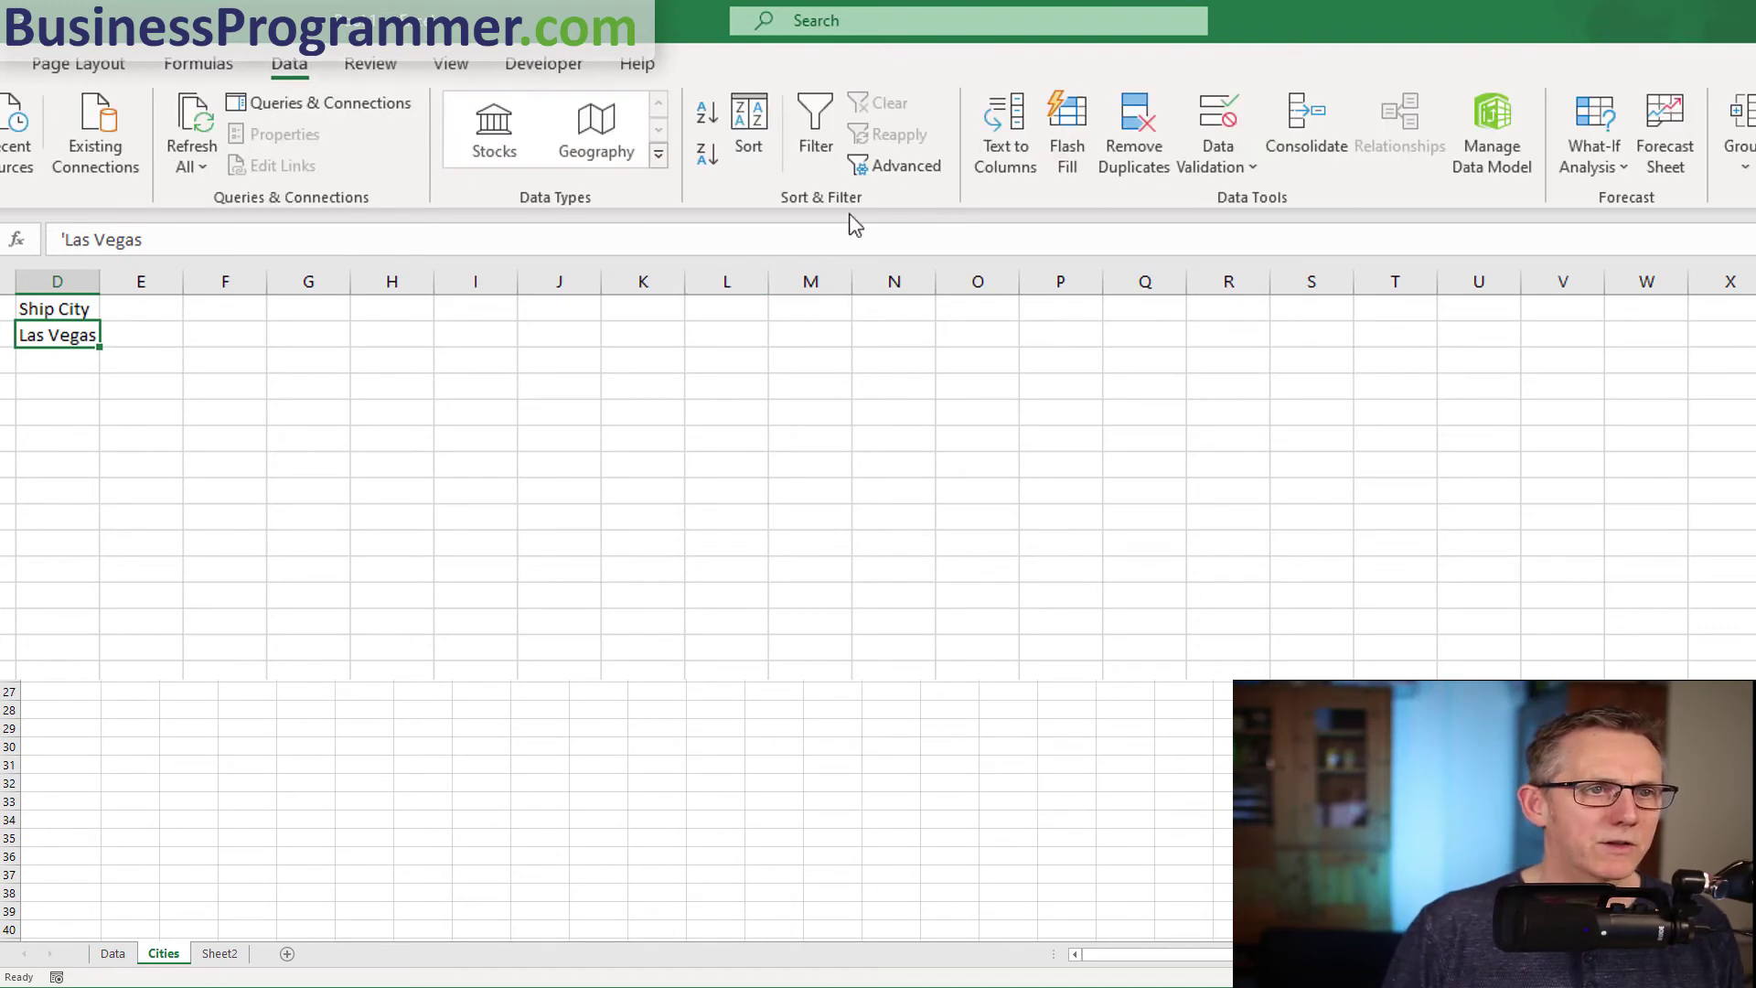
{"action": "left_click", "coordinate": [906, 165]}
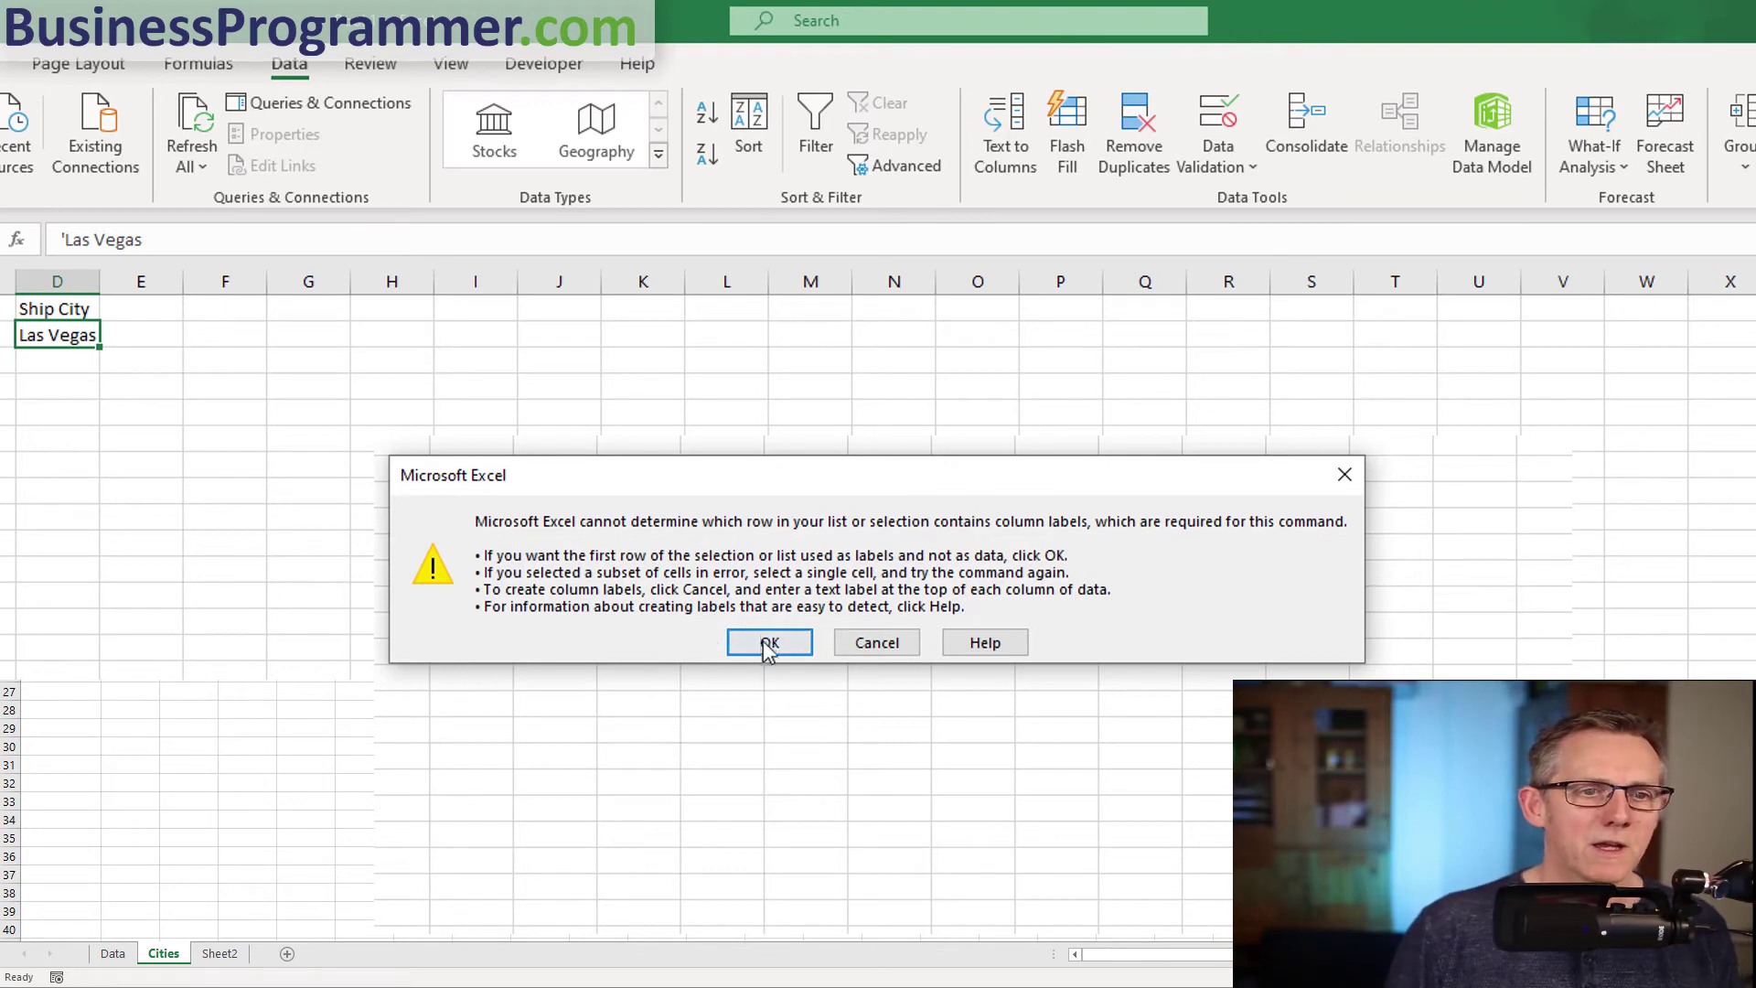
{"action": "left_click", "coordinate": [876, 643]}
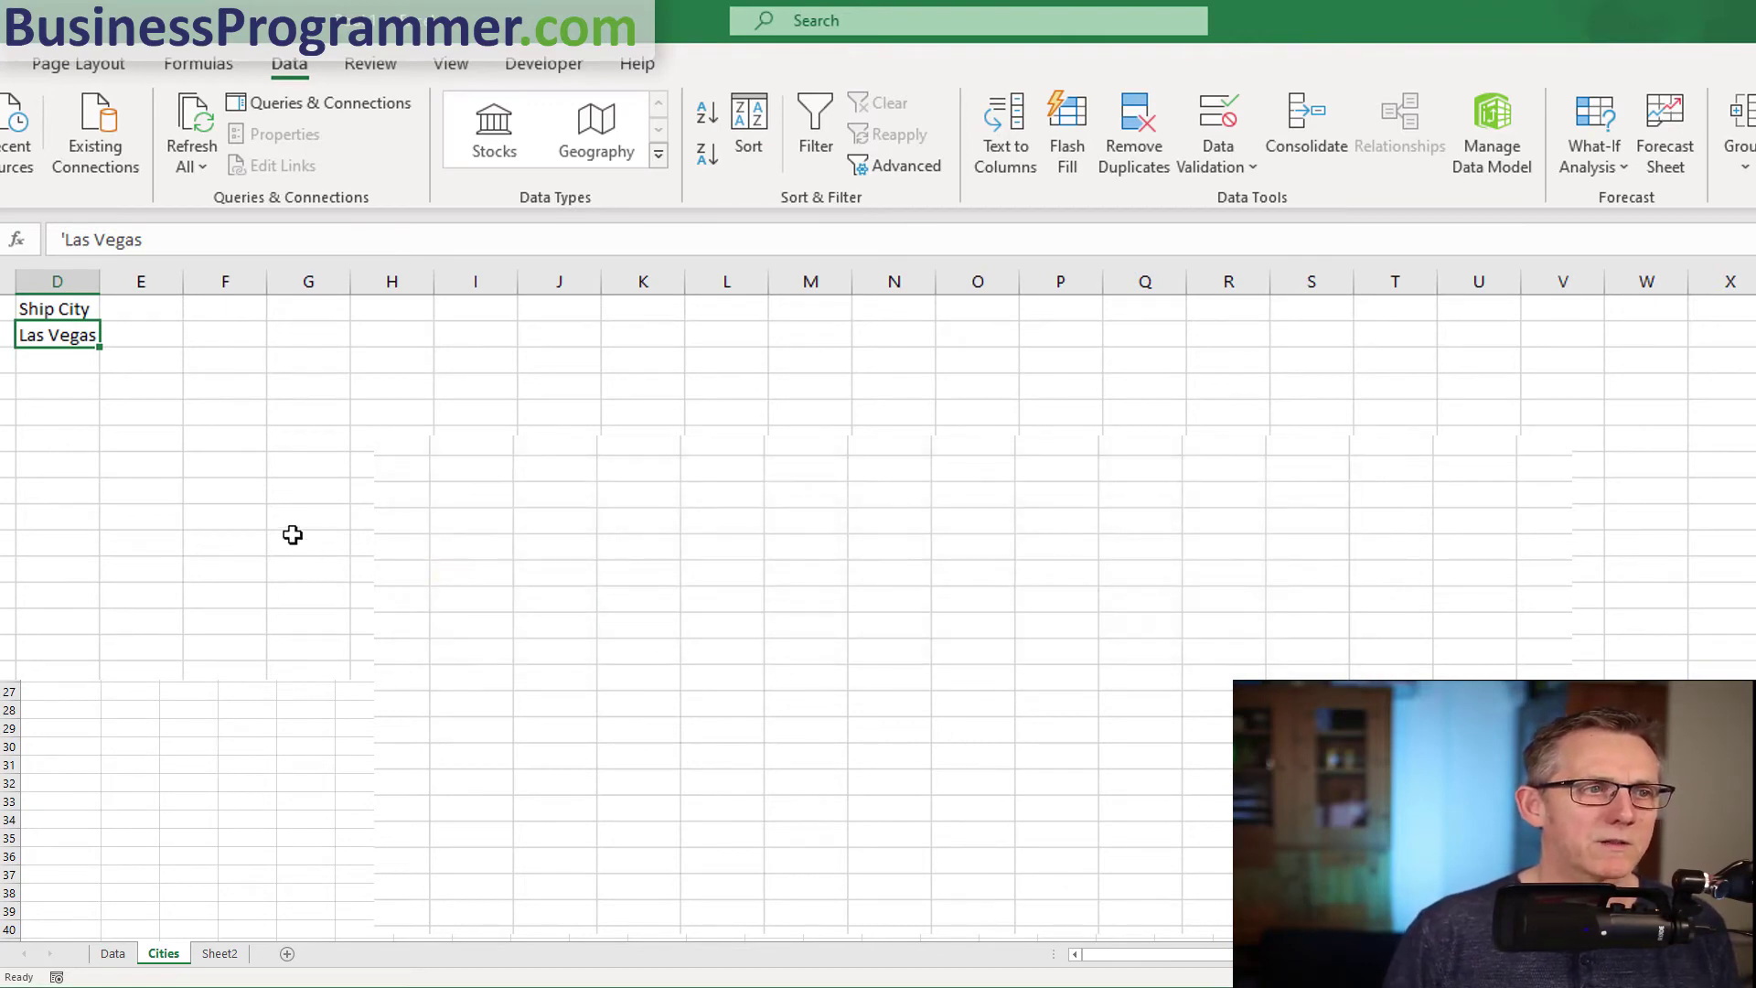
Start an Advanced Filter on the Cities sheet that copies to another location, with list range Data!Database.
{"action": "left_click", "coordinate": [343, 501]}
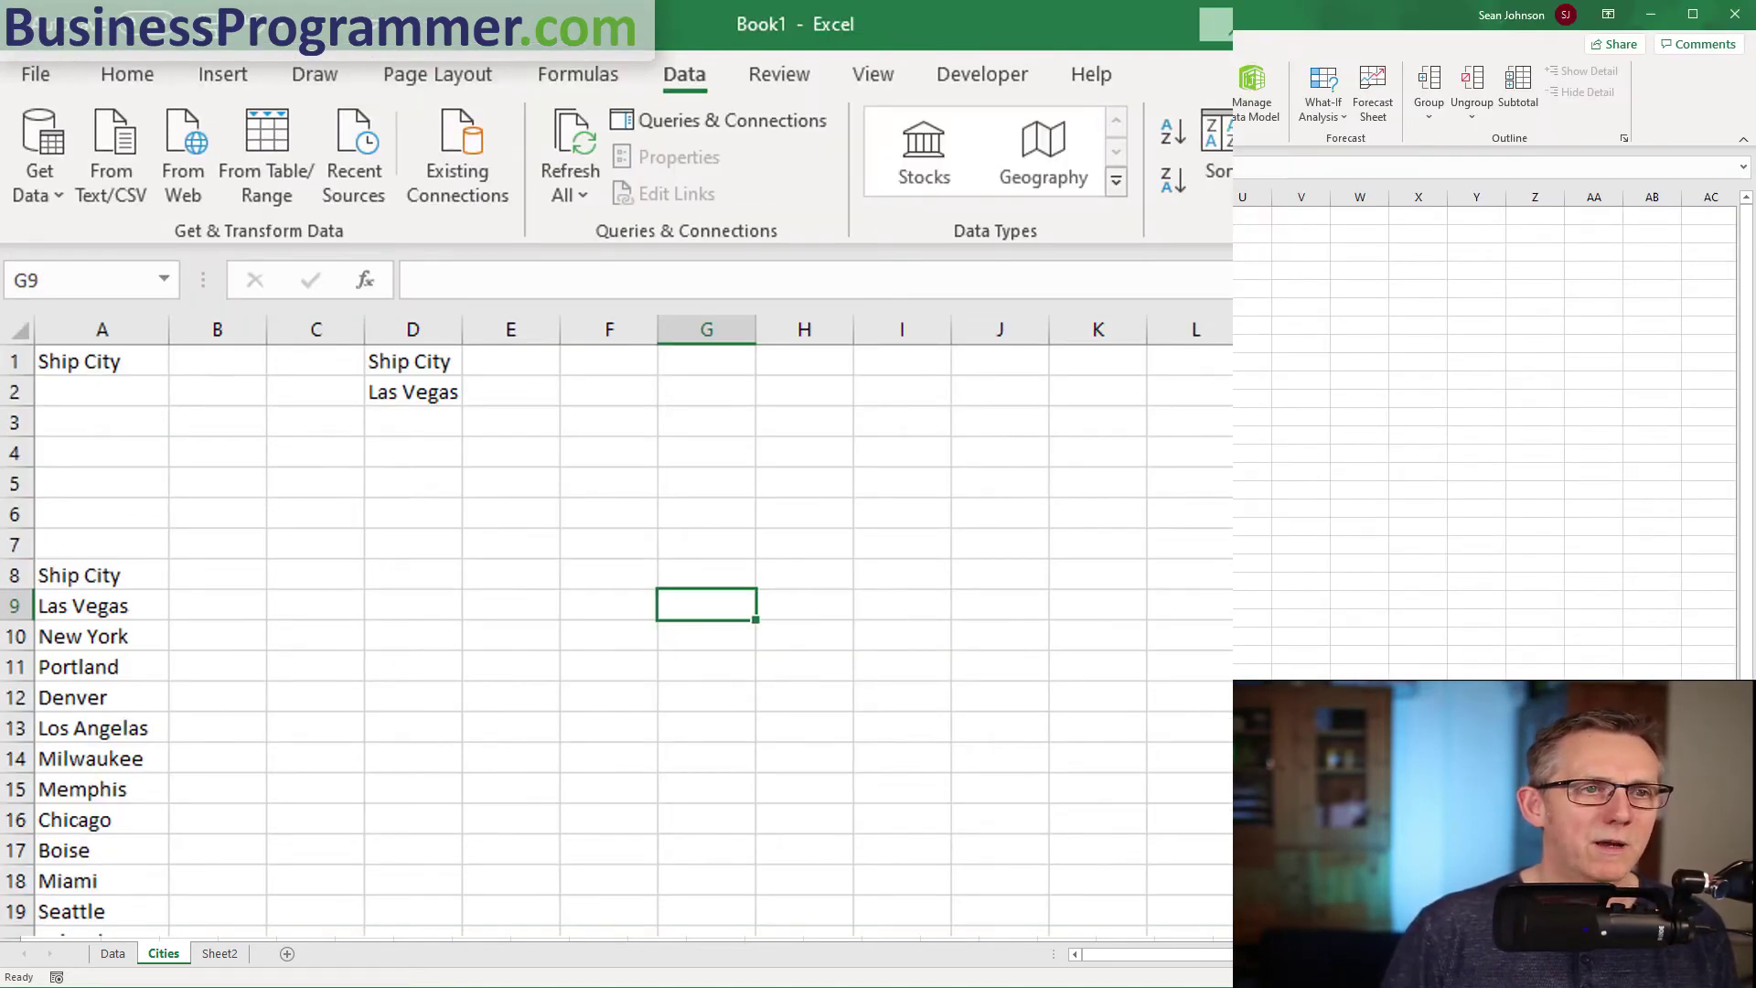
{"action": "key", "text": "alt+a"}
{"action": "key", "text": "q"}
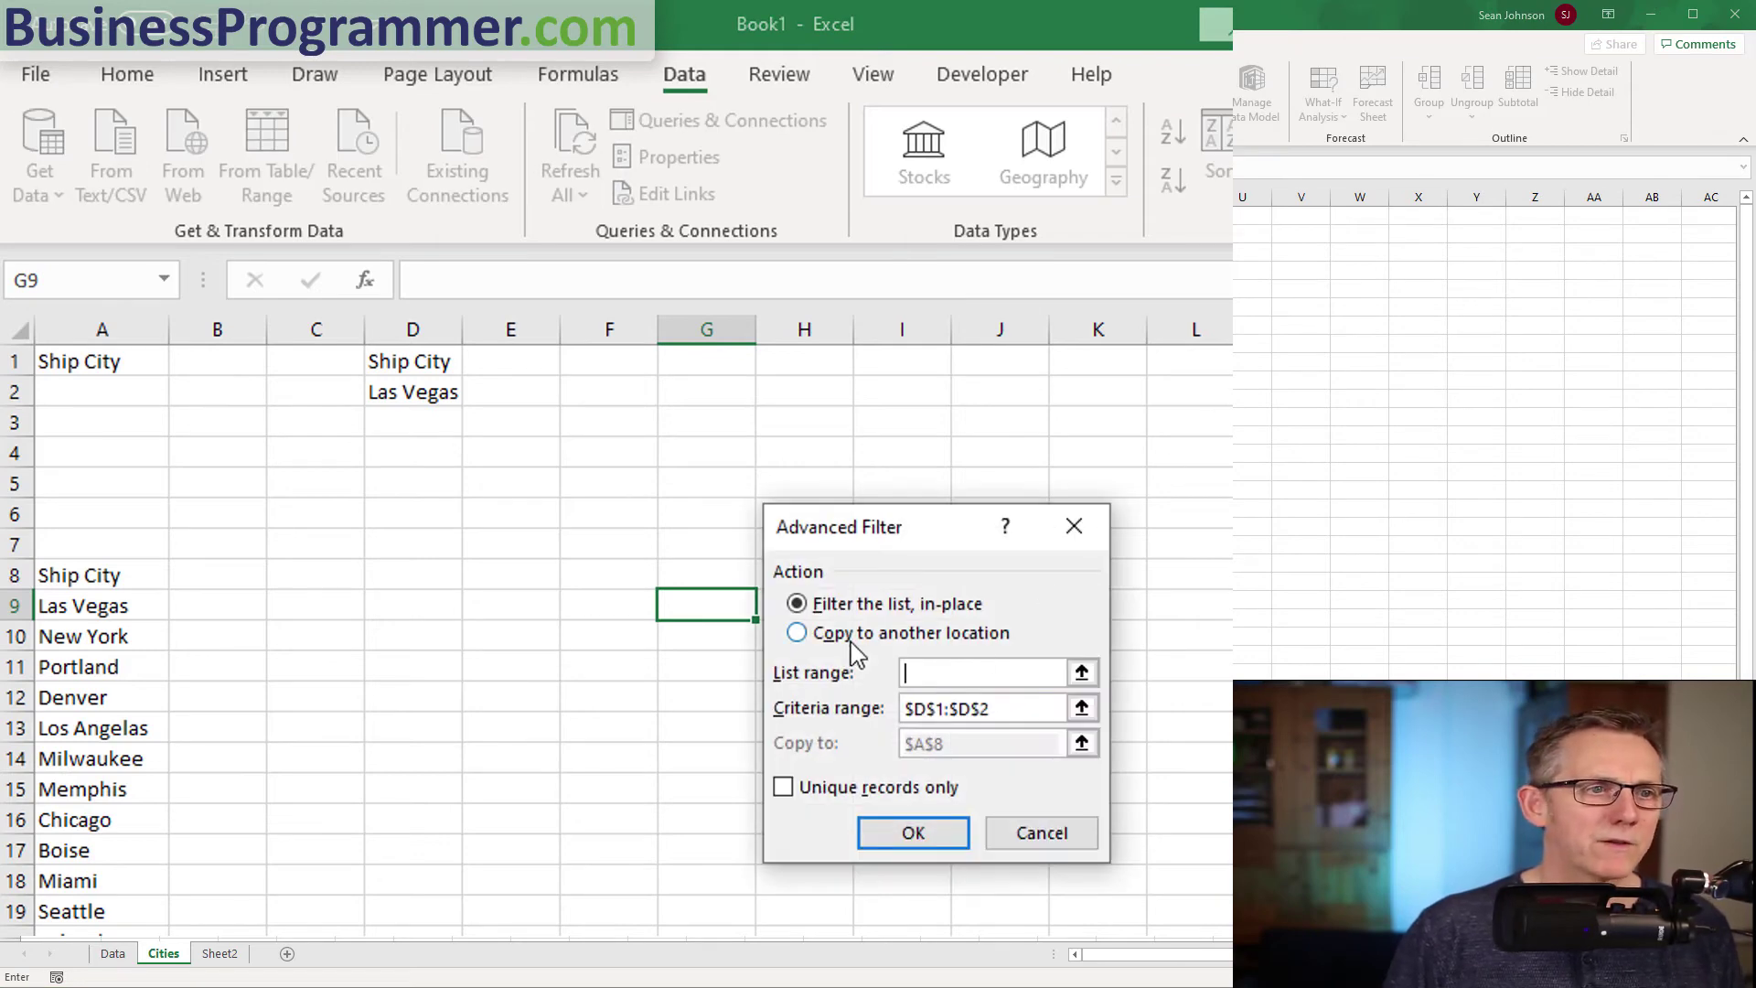
{"action": "left_click", "coordinate": [857, 638]}
{"action": "left_click", "coordinate": [940, 677]}
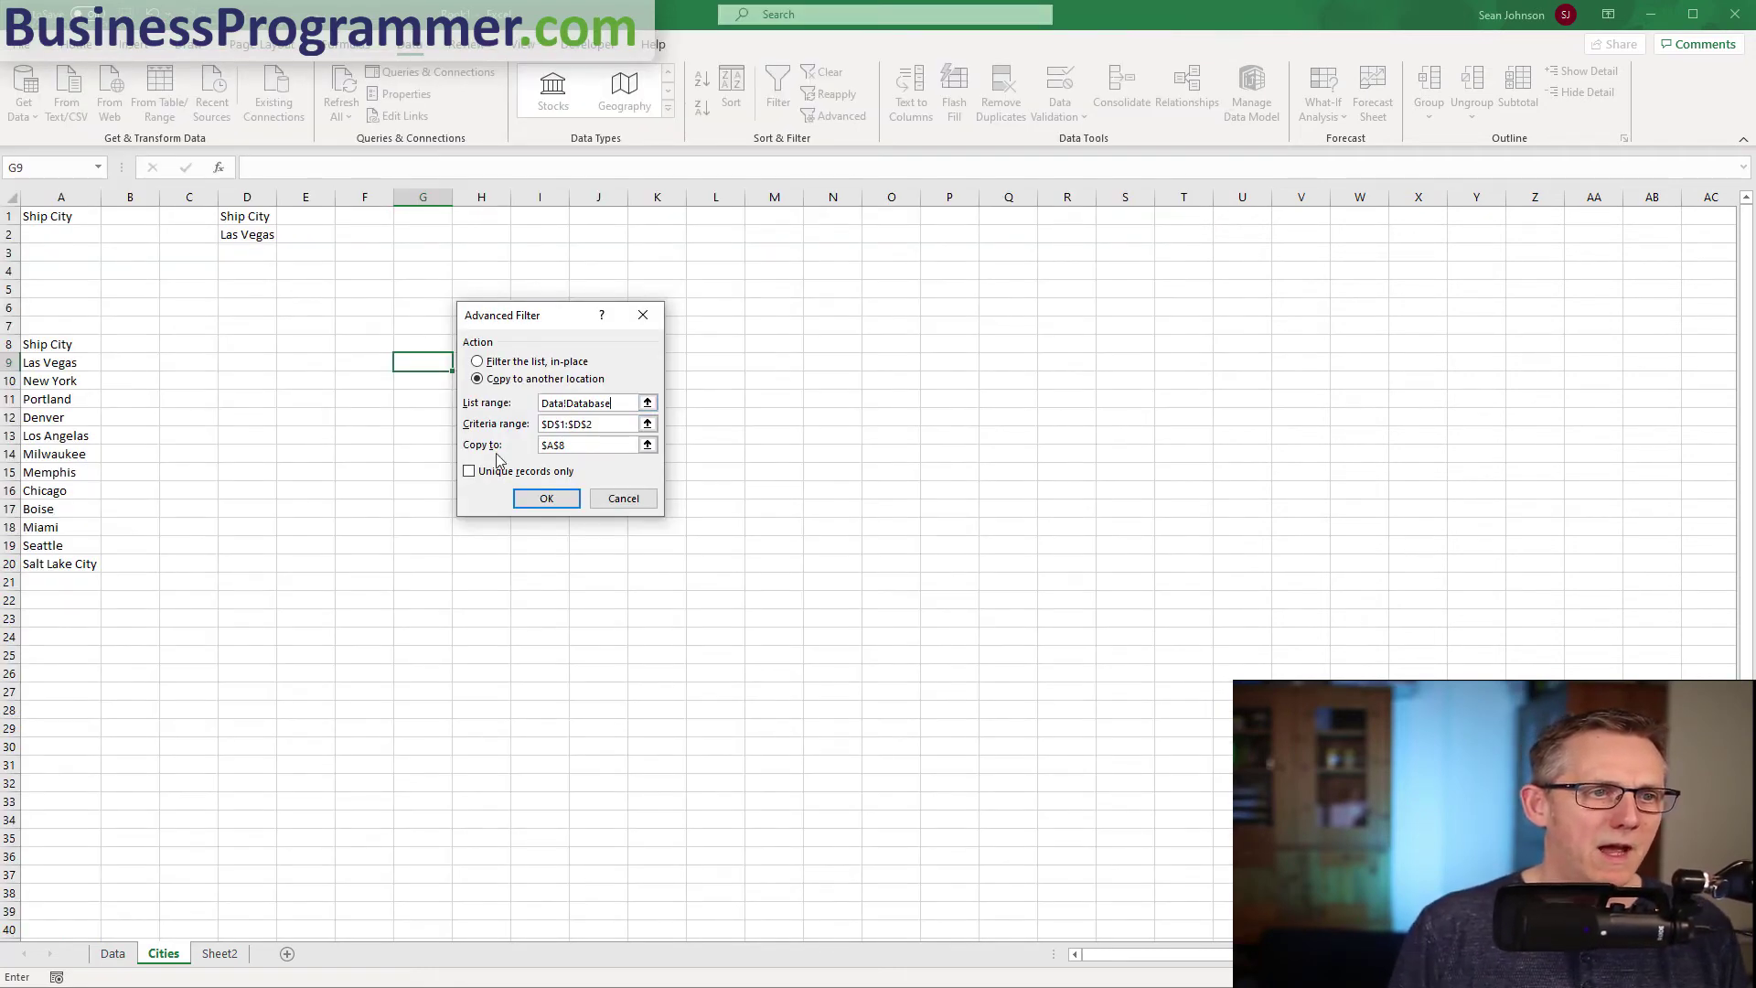
Try to send the filtered records from the Cities sheet to the headings A1:N1 on Sheet1 of Book2.
{"action": "left_click", "coordinate": [589, 442]}
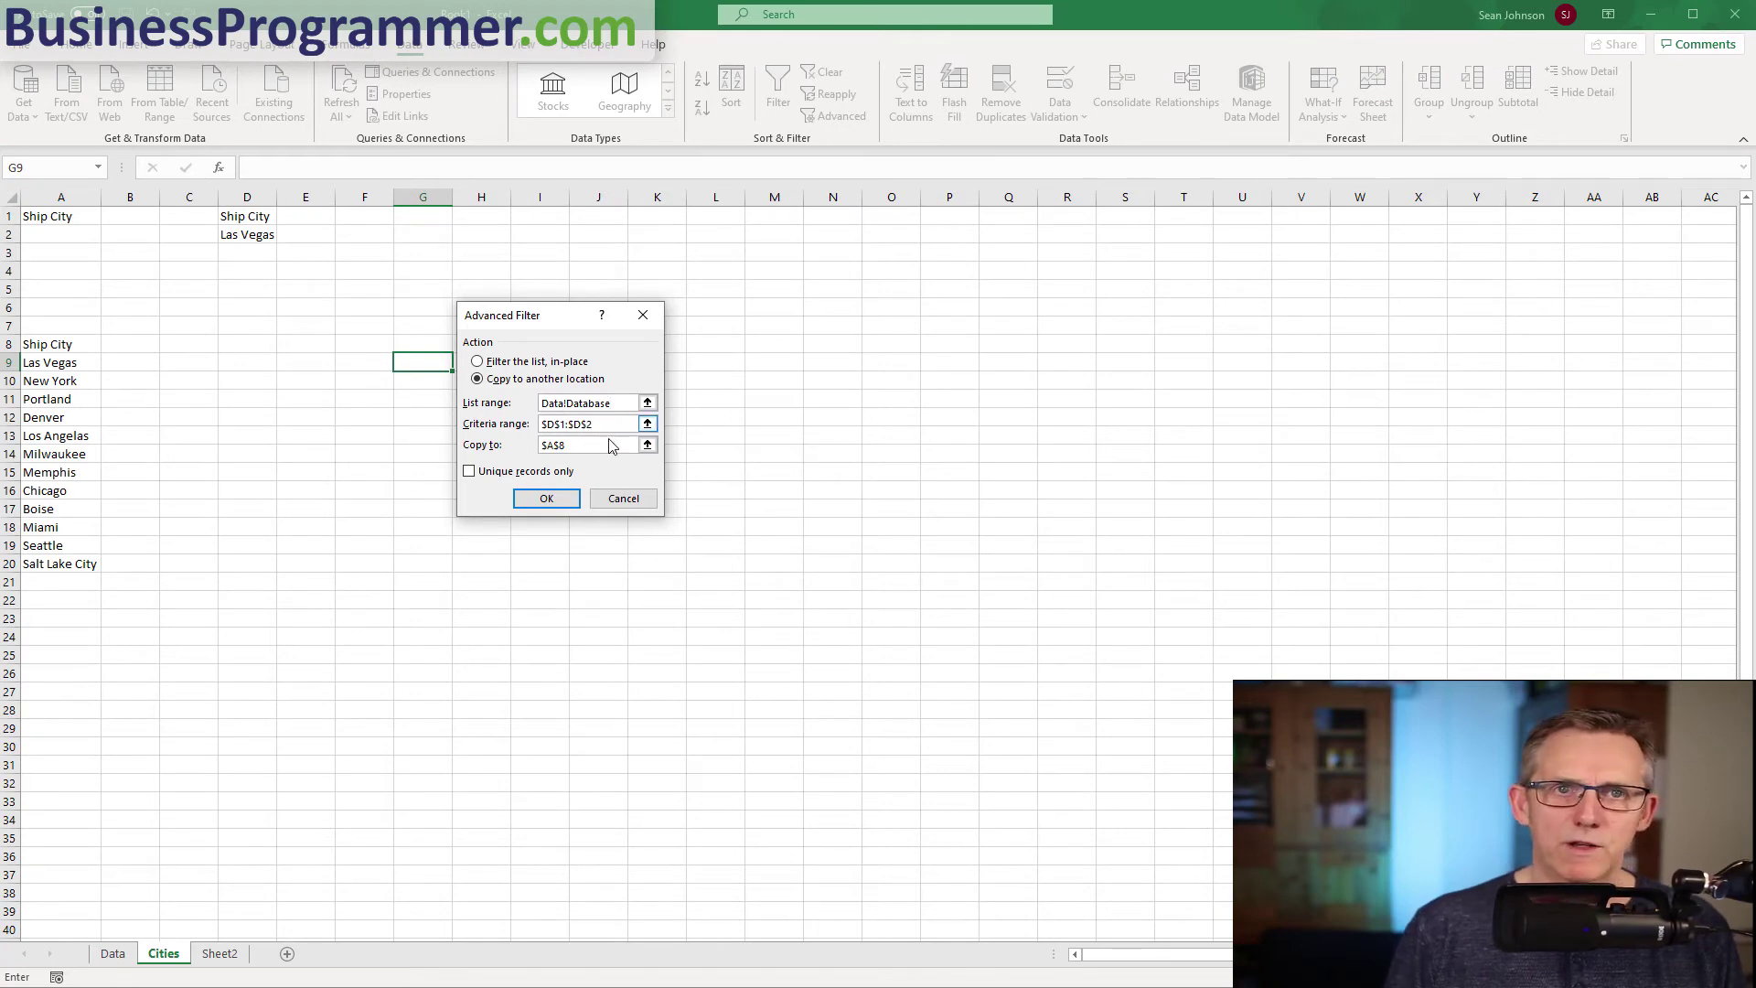
{"action": "left_click", "coordinate": [600, 445]}
{"action": "left_click_drag", "start_coordinate": [565, 445], "coordinate": [541, 445]}
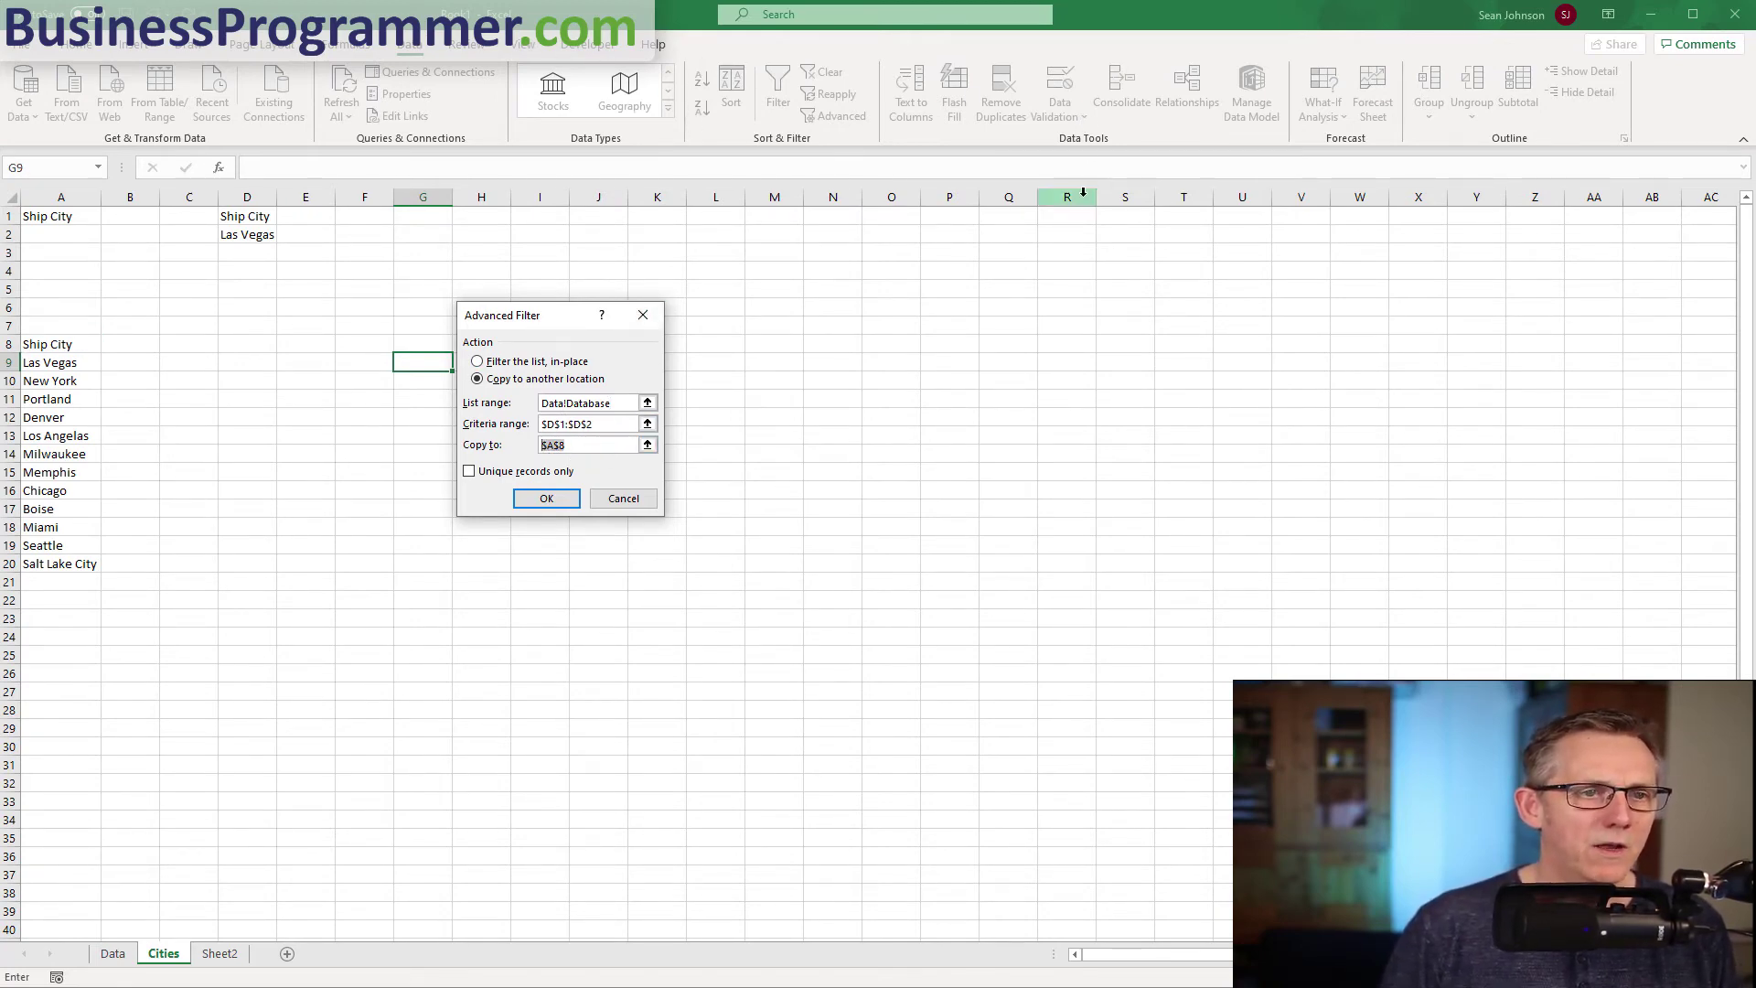
{"action": "left_click", "coordinate": [538, 52]}
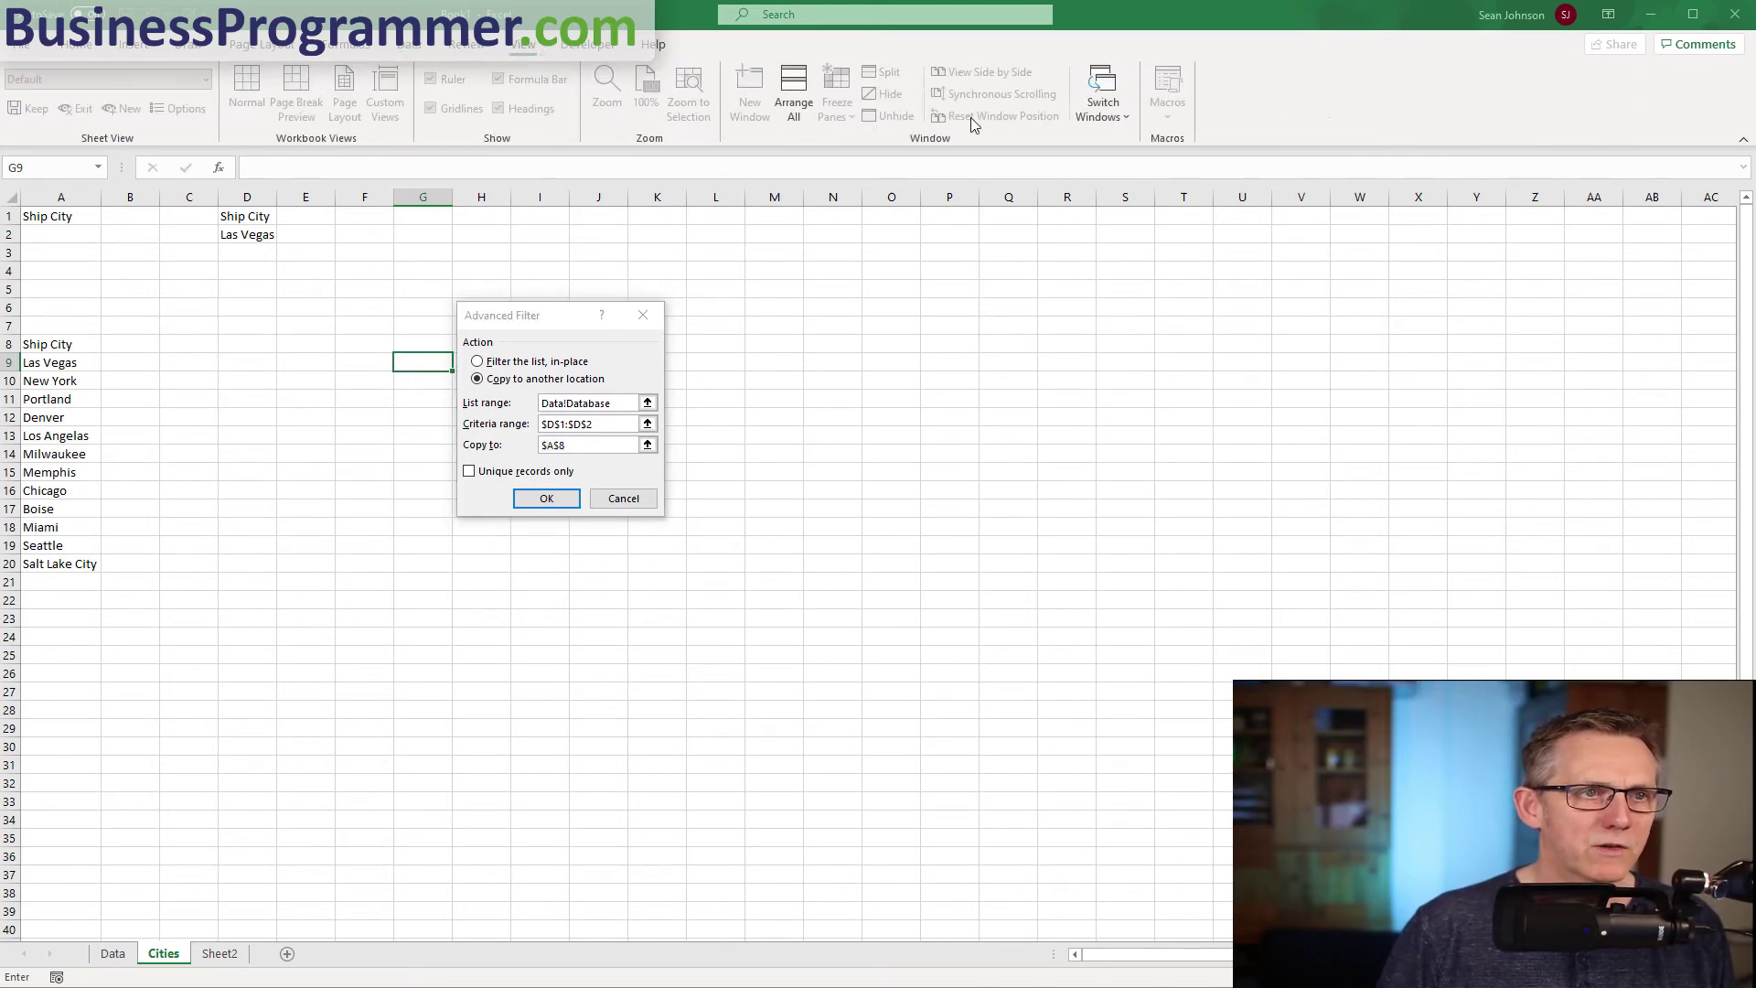
{"action": "left_click", "coordinate": [1103, 96]}
{"action": "left_click", "coordinate": [1171, 140]}
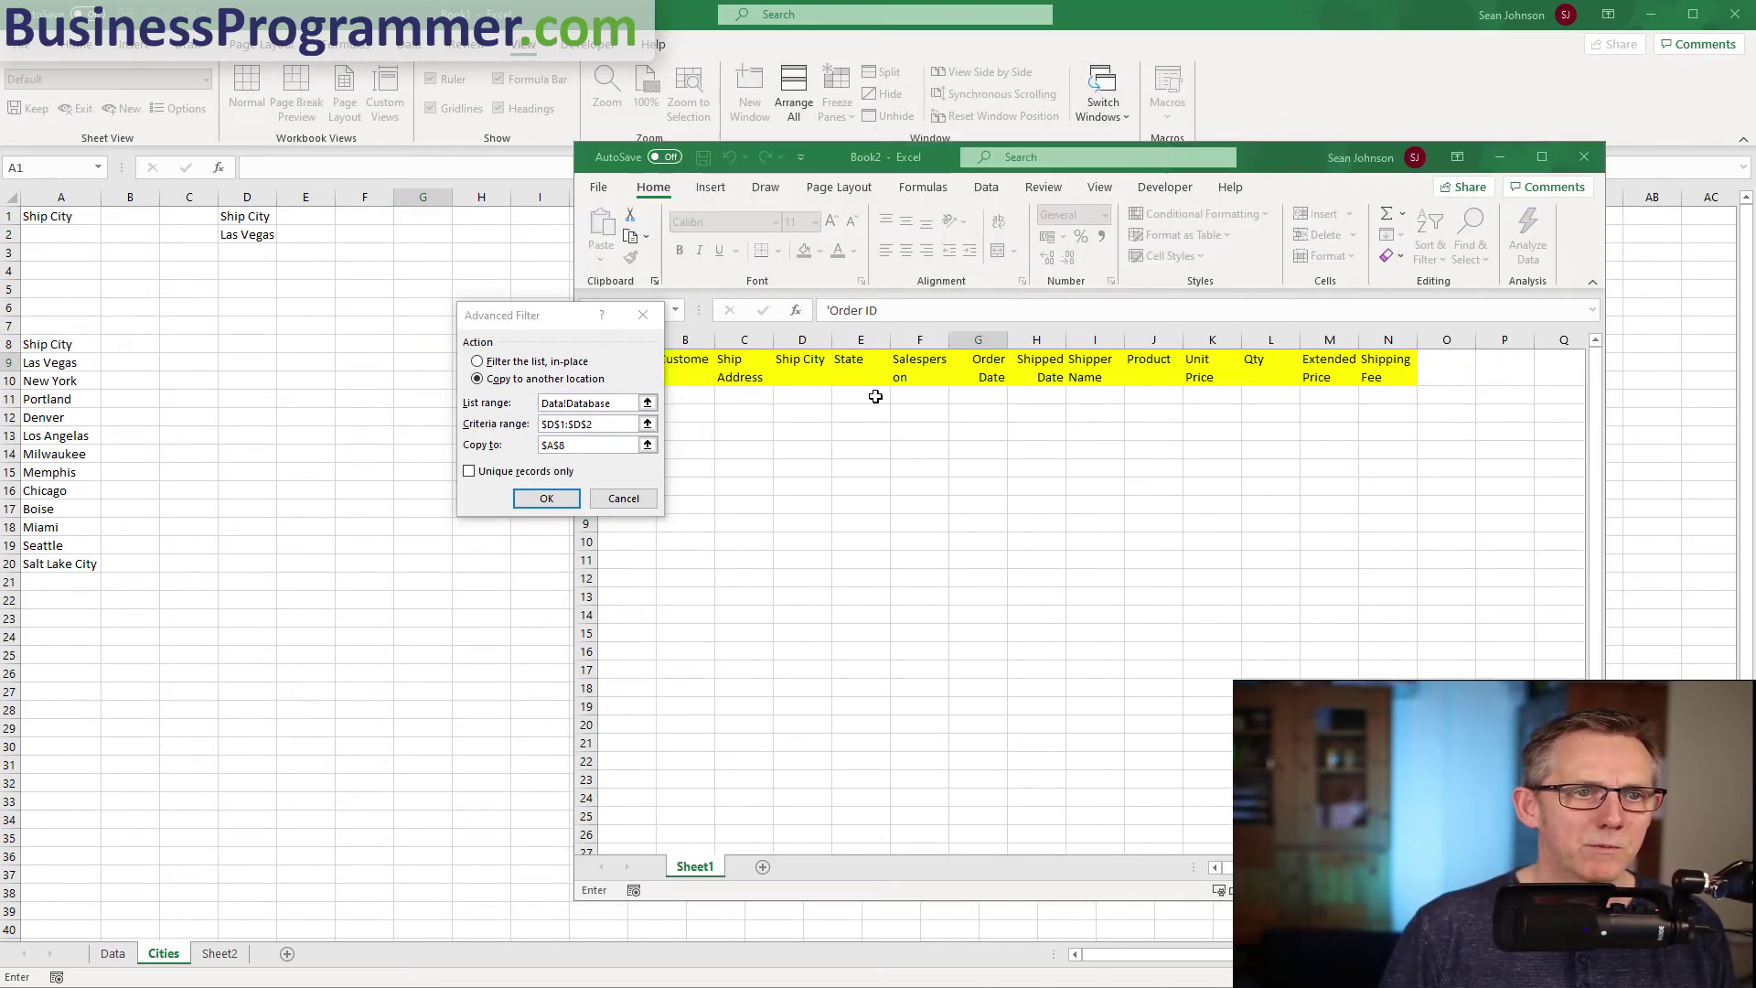
{"action": "left_click_drag", "start_coordinate": [561, 319], "coordinate": [414, 343]}
{"action": "left_click_drag", "start_coordinate": [619, 362], "coordinate": [1389, 362]}
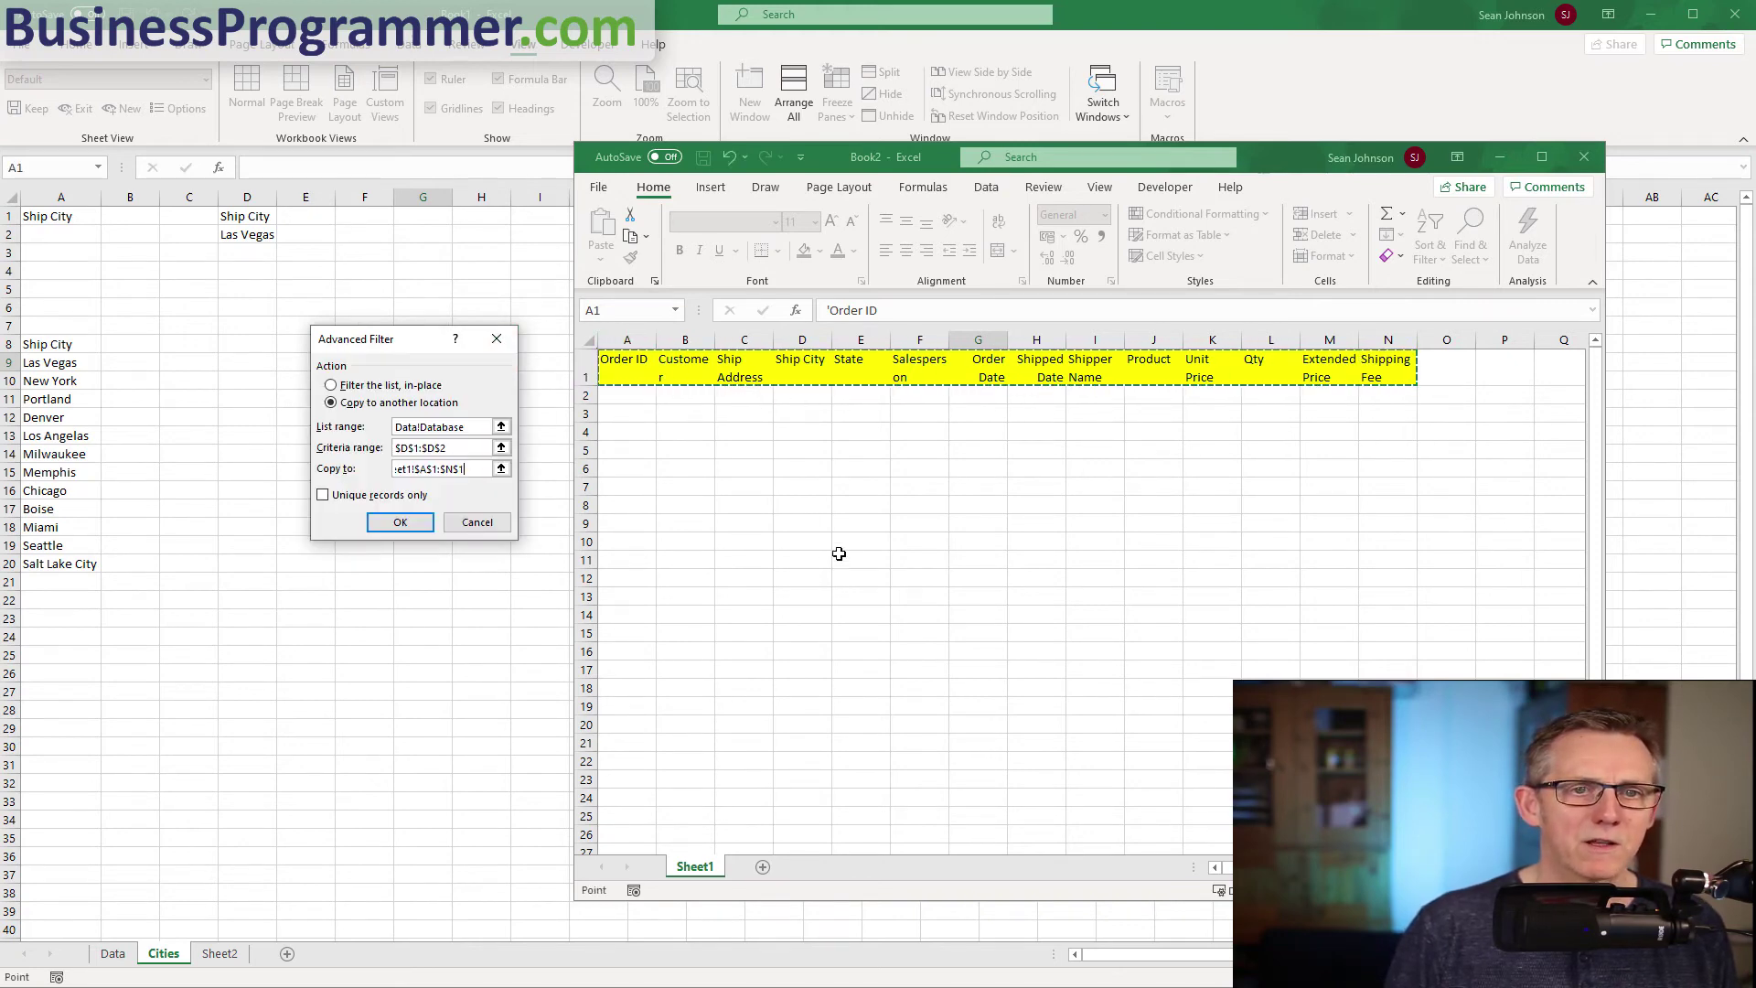
{"action": "left_click", "coordinate": [409, 525]}
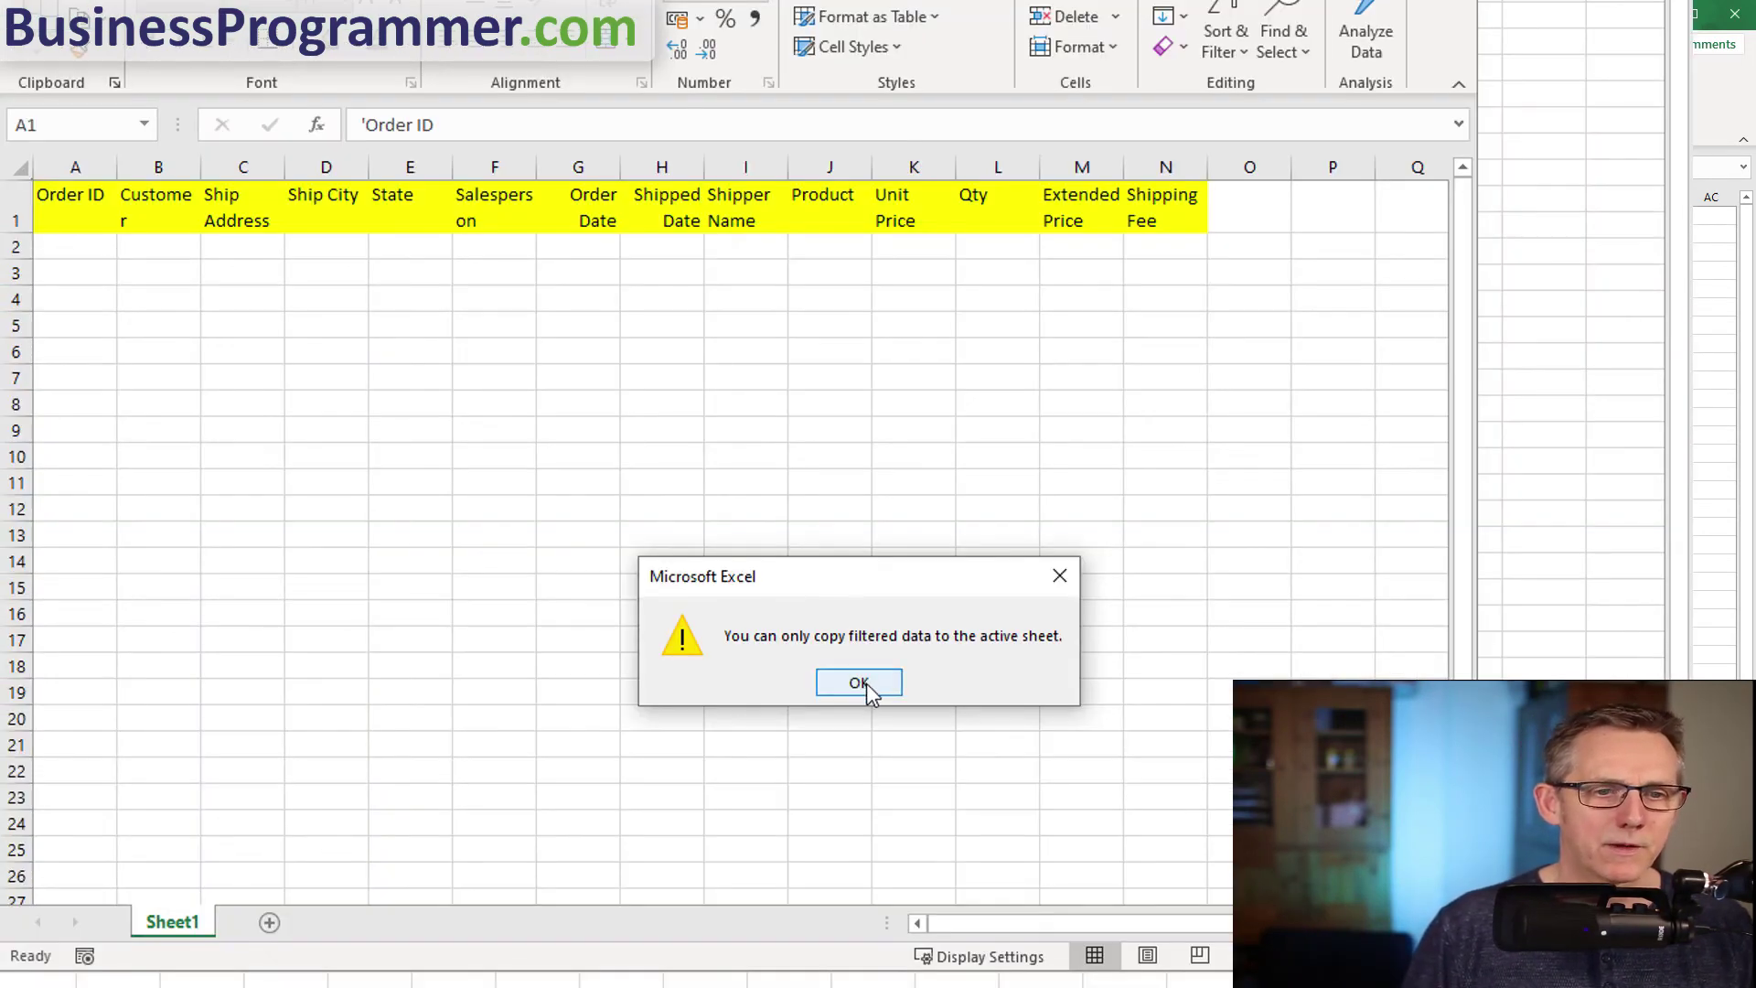
{"action": "left_click", "coordinate": [1175, 700]}
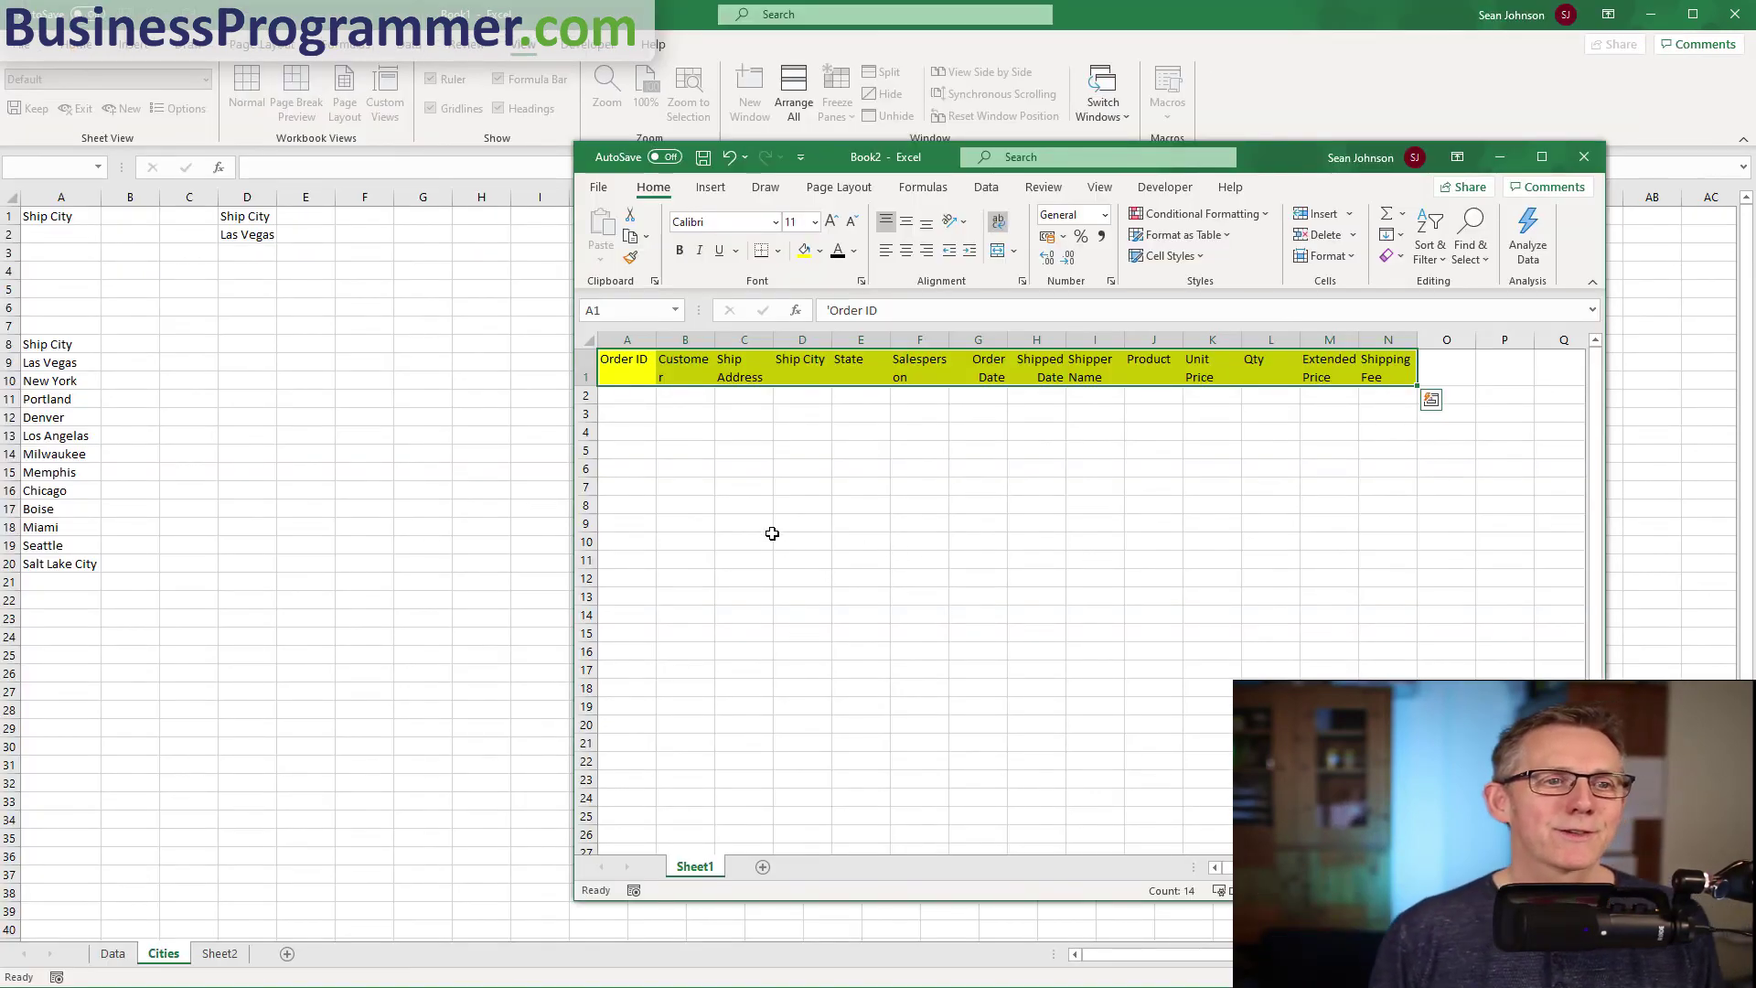
Start an Advanced Filter from Book2 that copies to another location, with Sheet1!$A$1:$N$1 as the destination.
{"action": "left_click", "coordinate": [803, 522]}
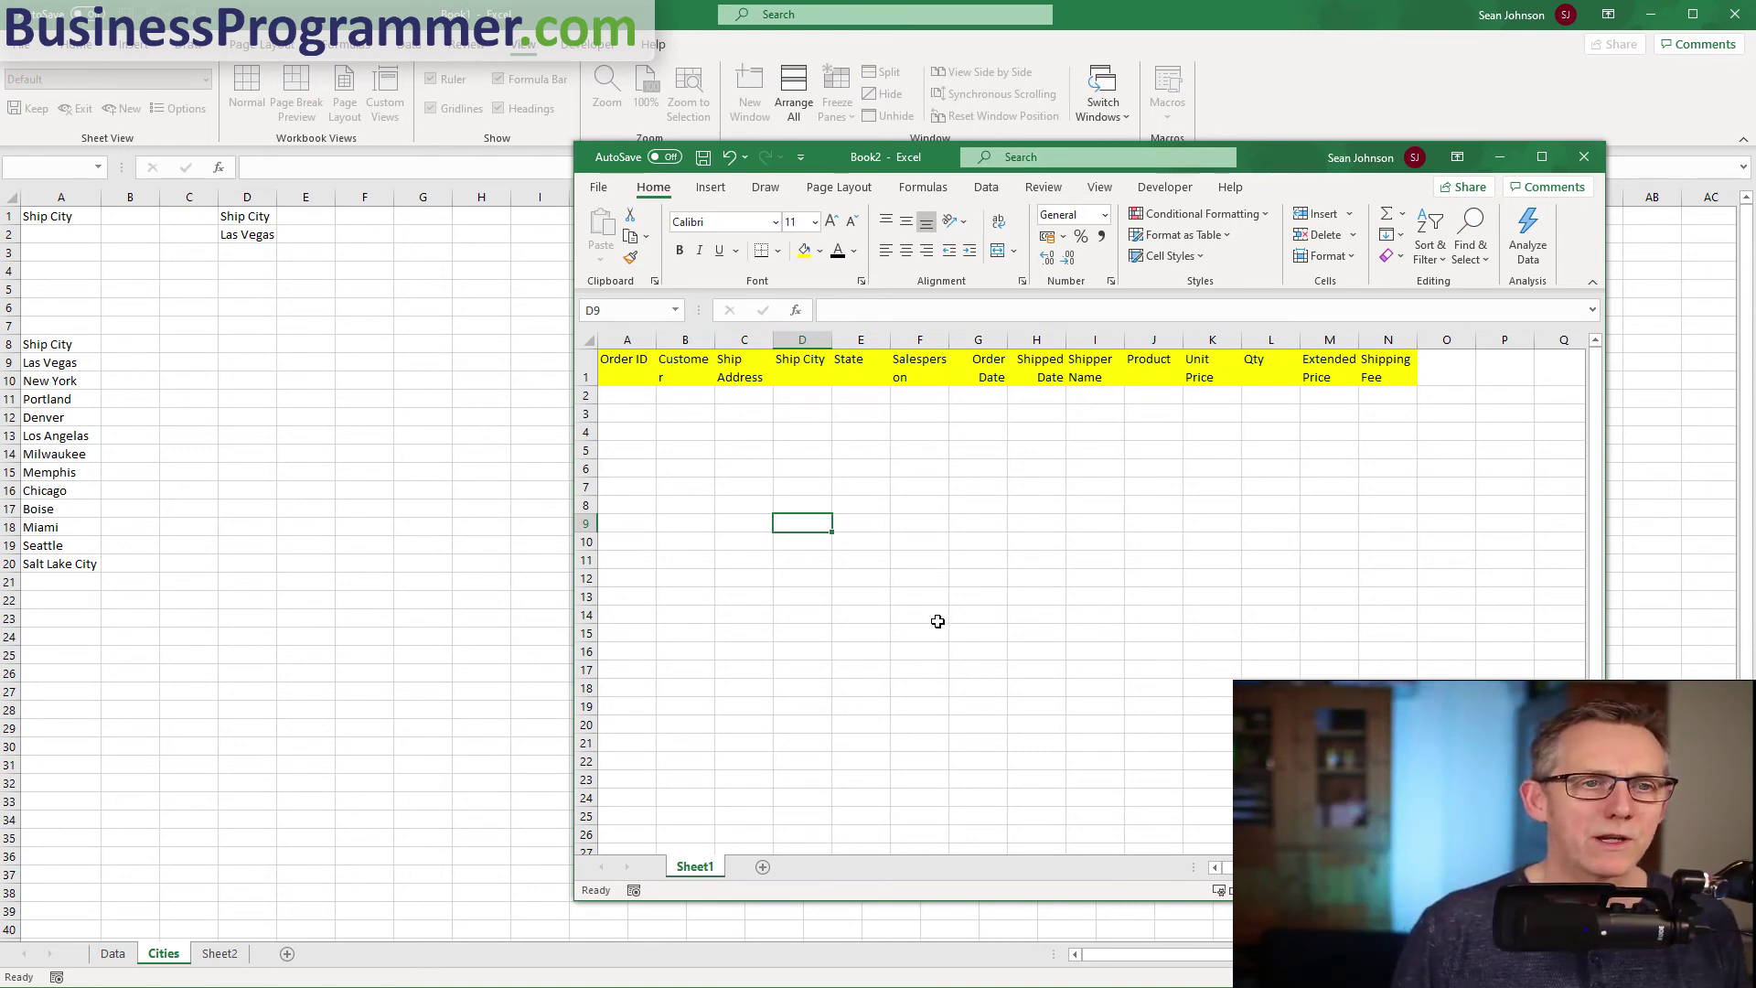
{"action": "left_click", "coordinate": [860, 596]}
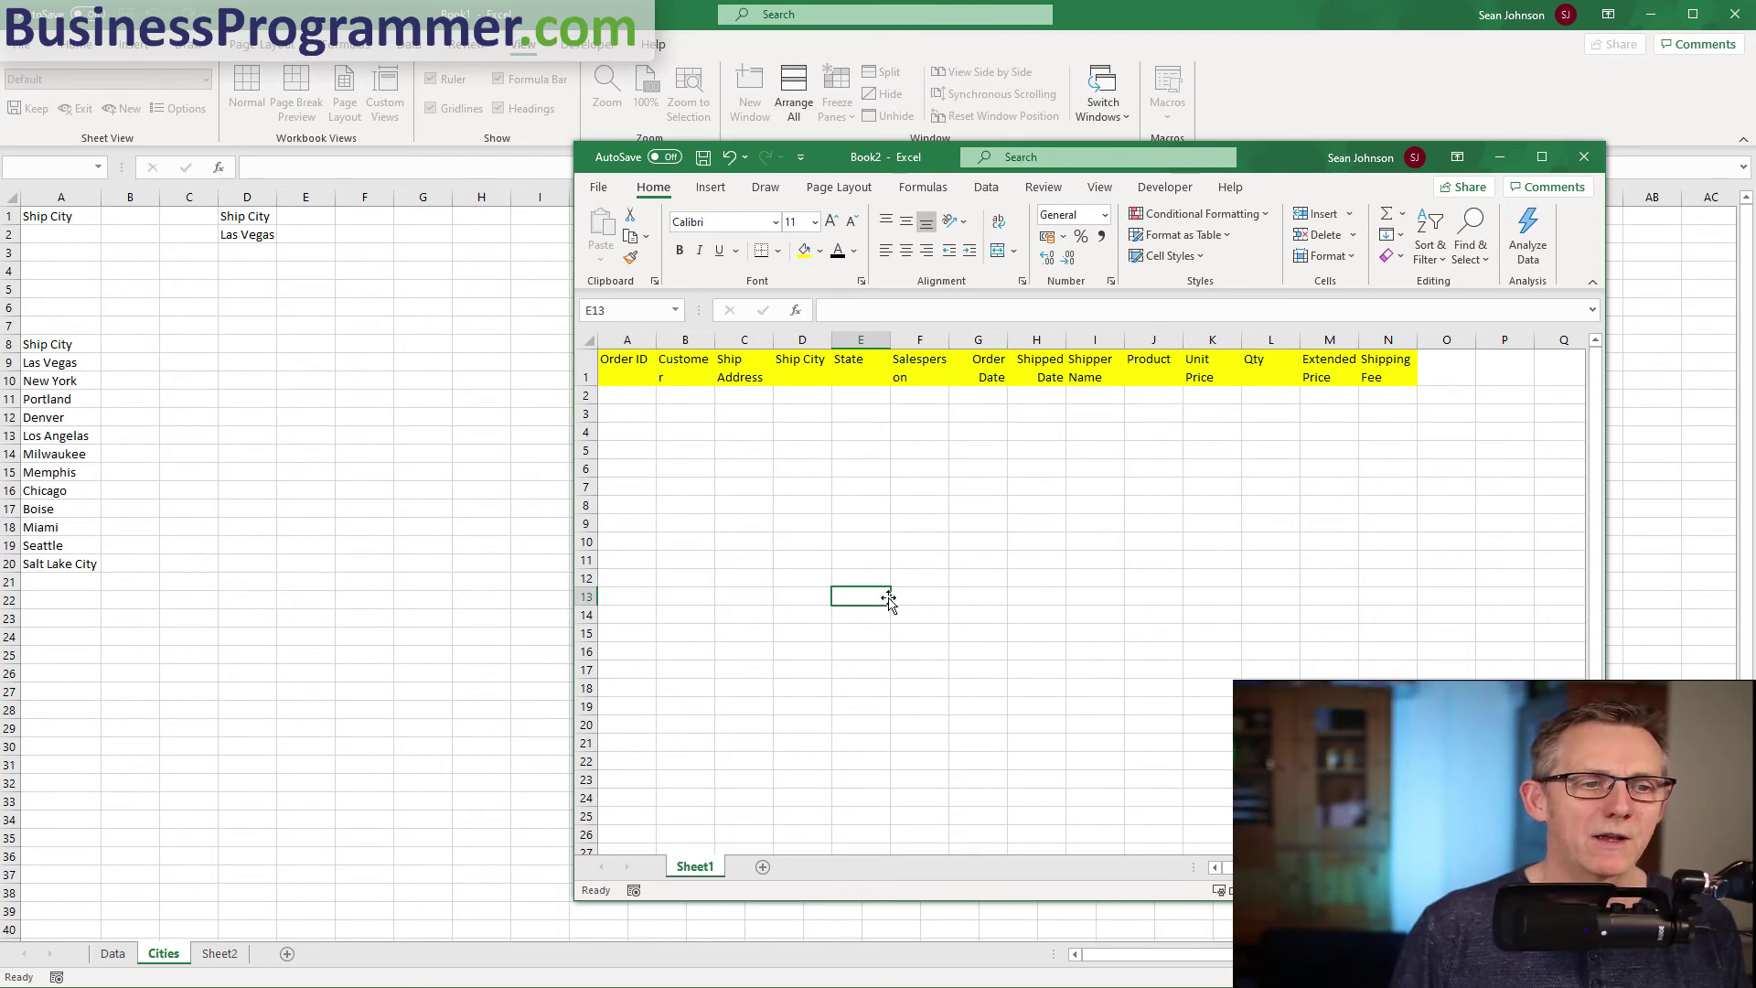
{"action": "left_click", "coordinate": [986, 187]}
{"action": "left_click", "coordinate": [1209, 261]}
{"action": "key", "text": "alt+o"}
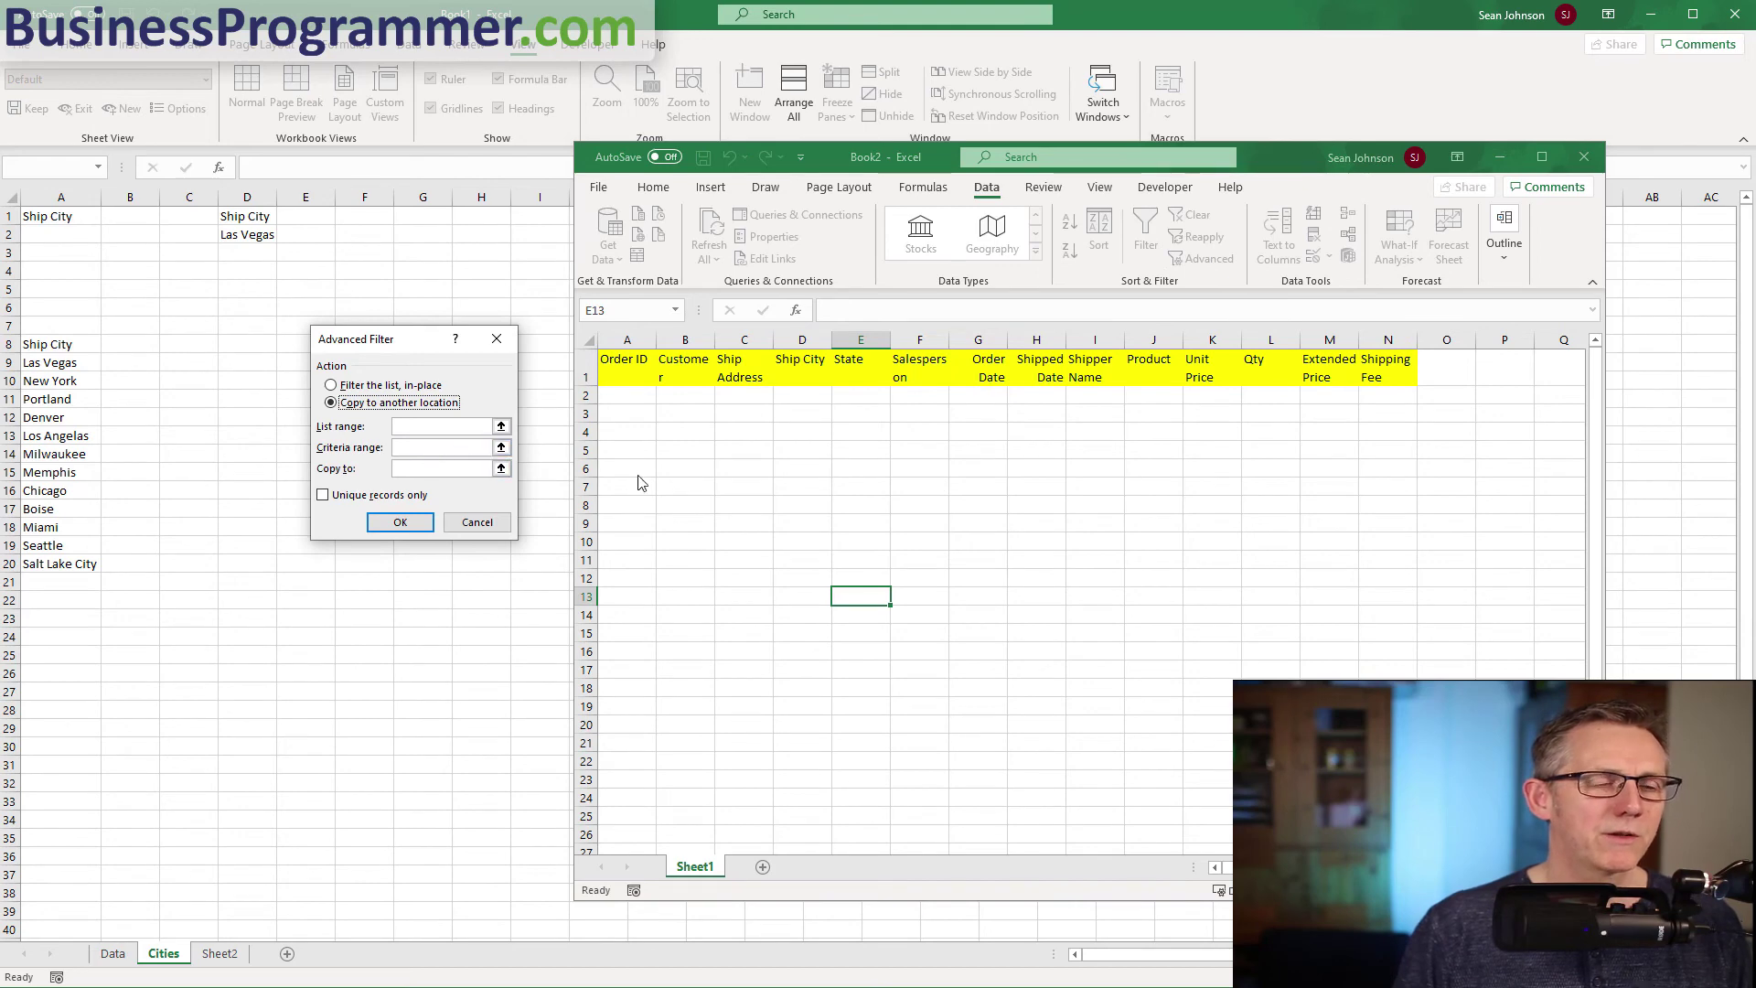
{"action": "left_click", "coordinate": [409, 469]}
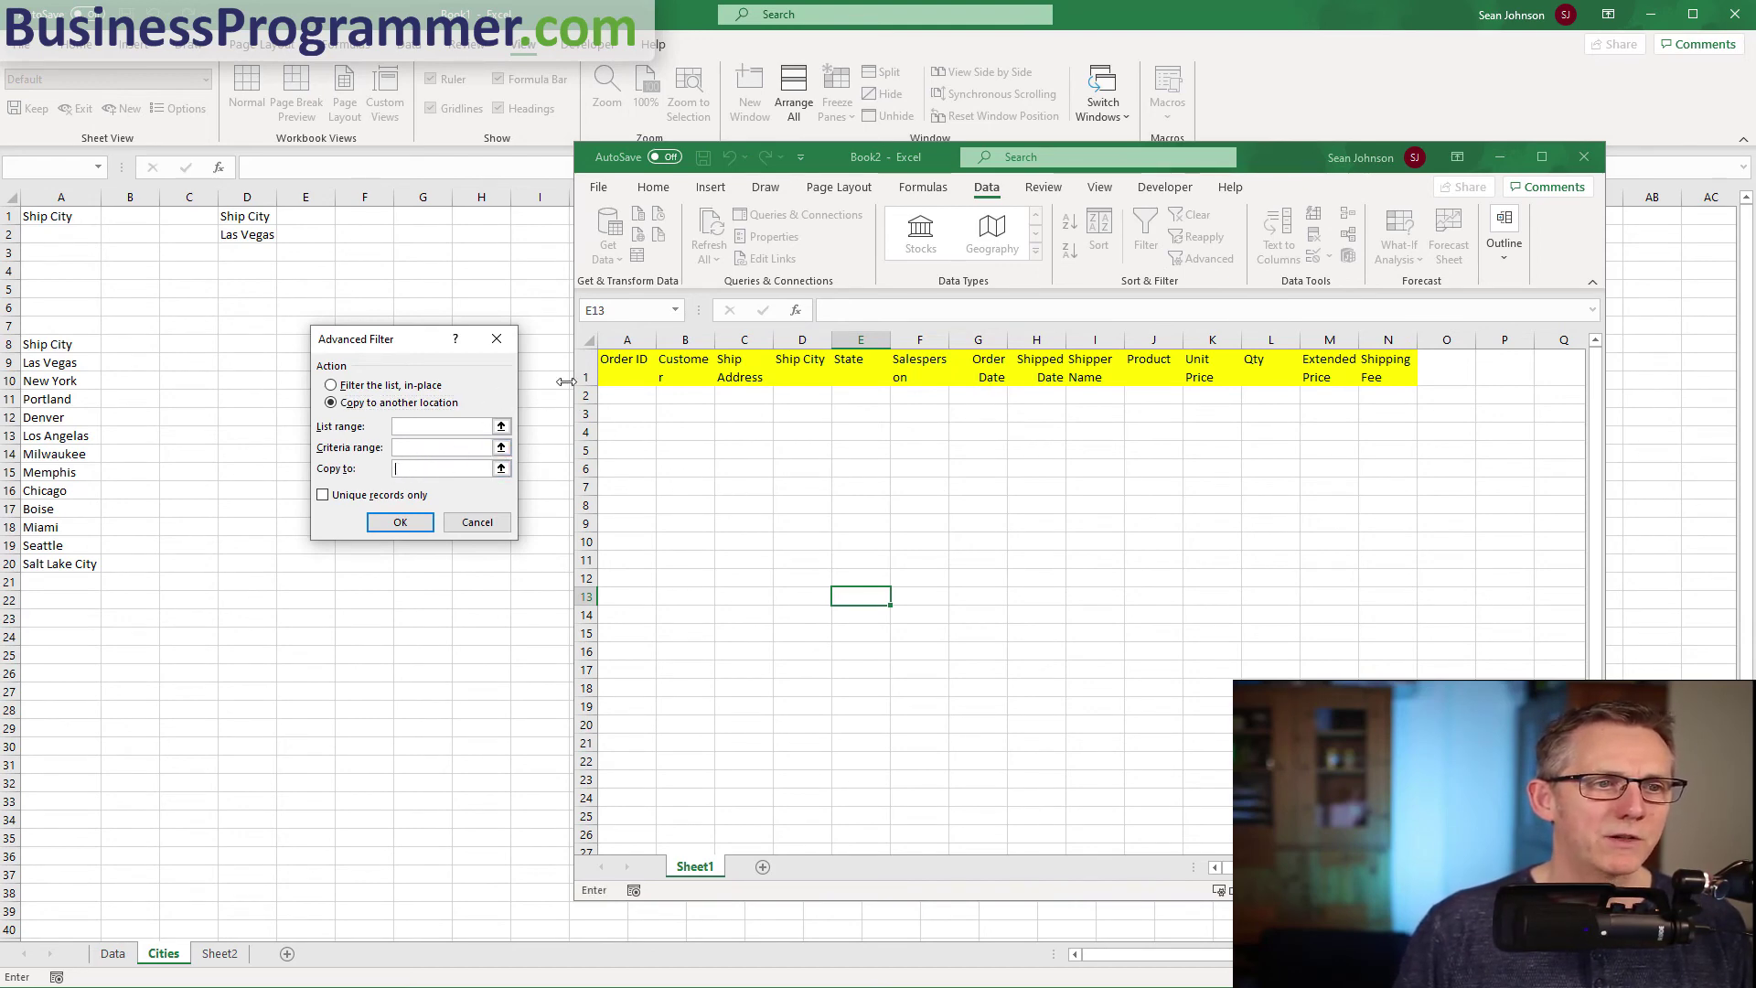
{"action": "left_click_drag", "start_coordinate": [614, 367], "coordinate": [1390, 366]}
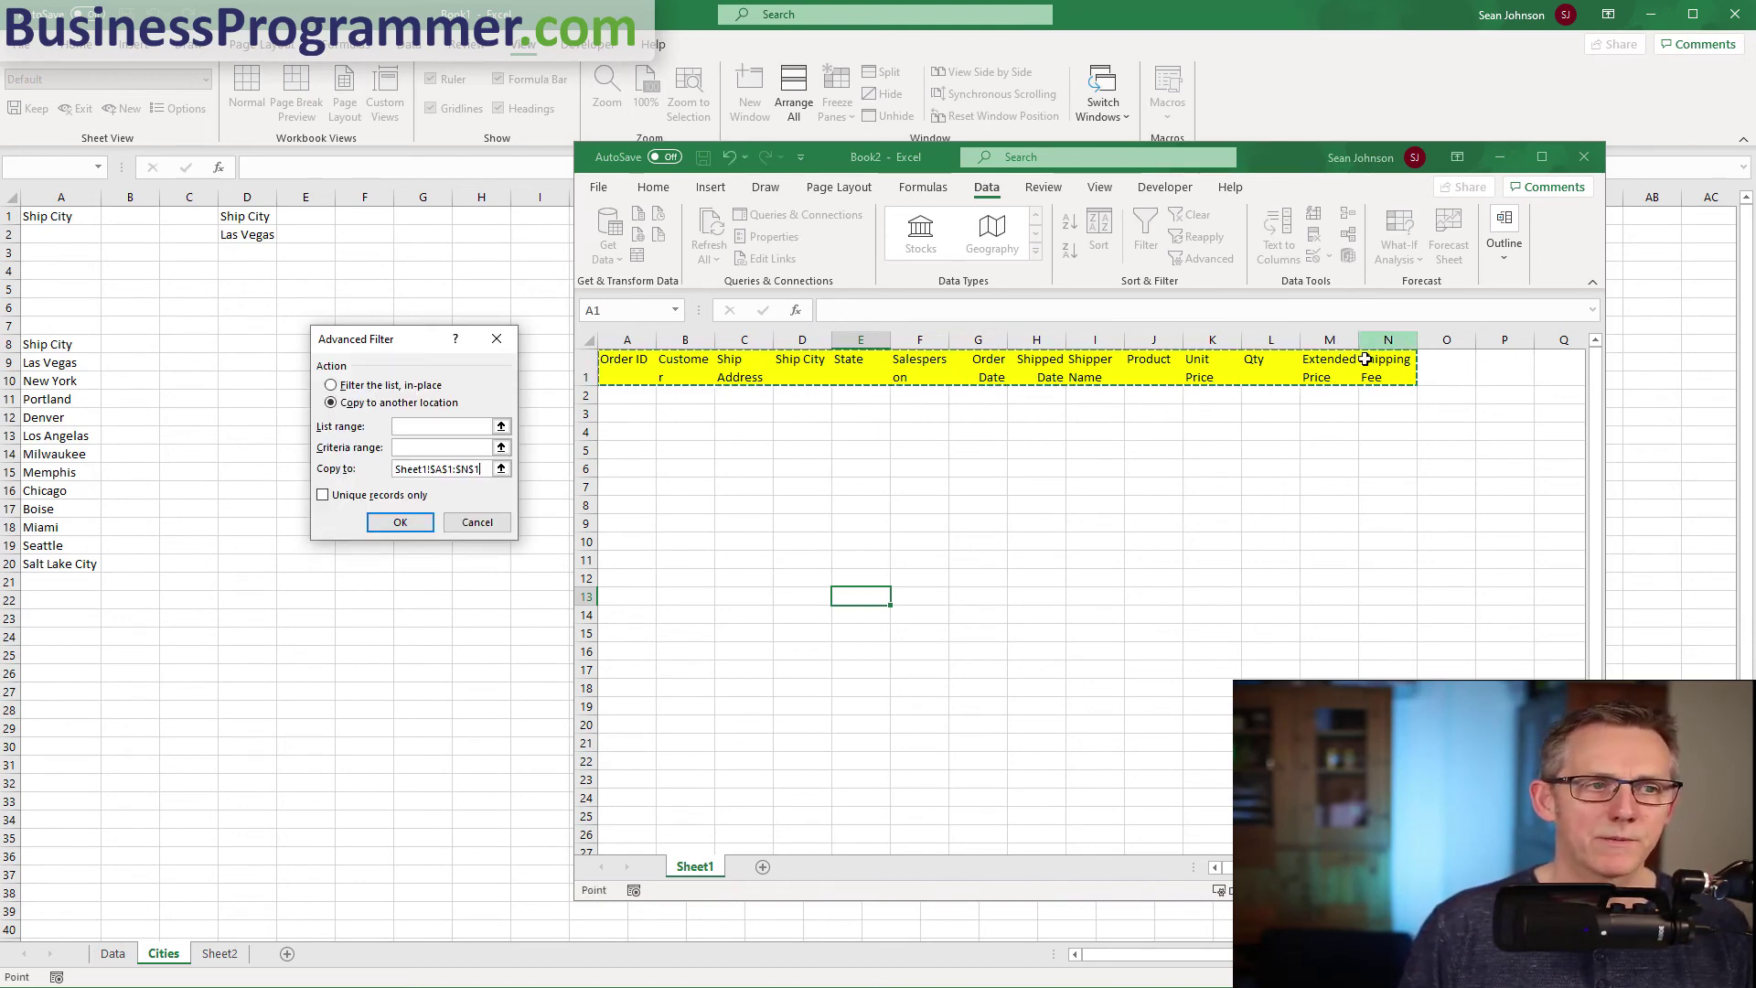
Set the criteria range to Criteria on Book1's Cities sheet and the list range to Database on its Data sheet, and run the filter.
{"action": "key", "text": "shift+Tab"}
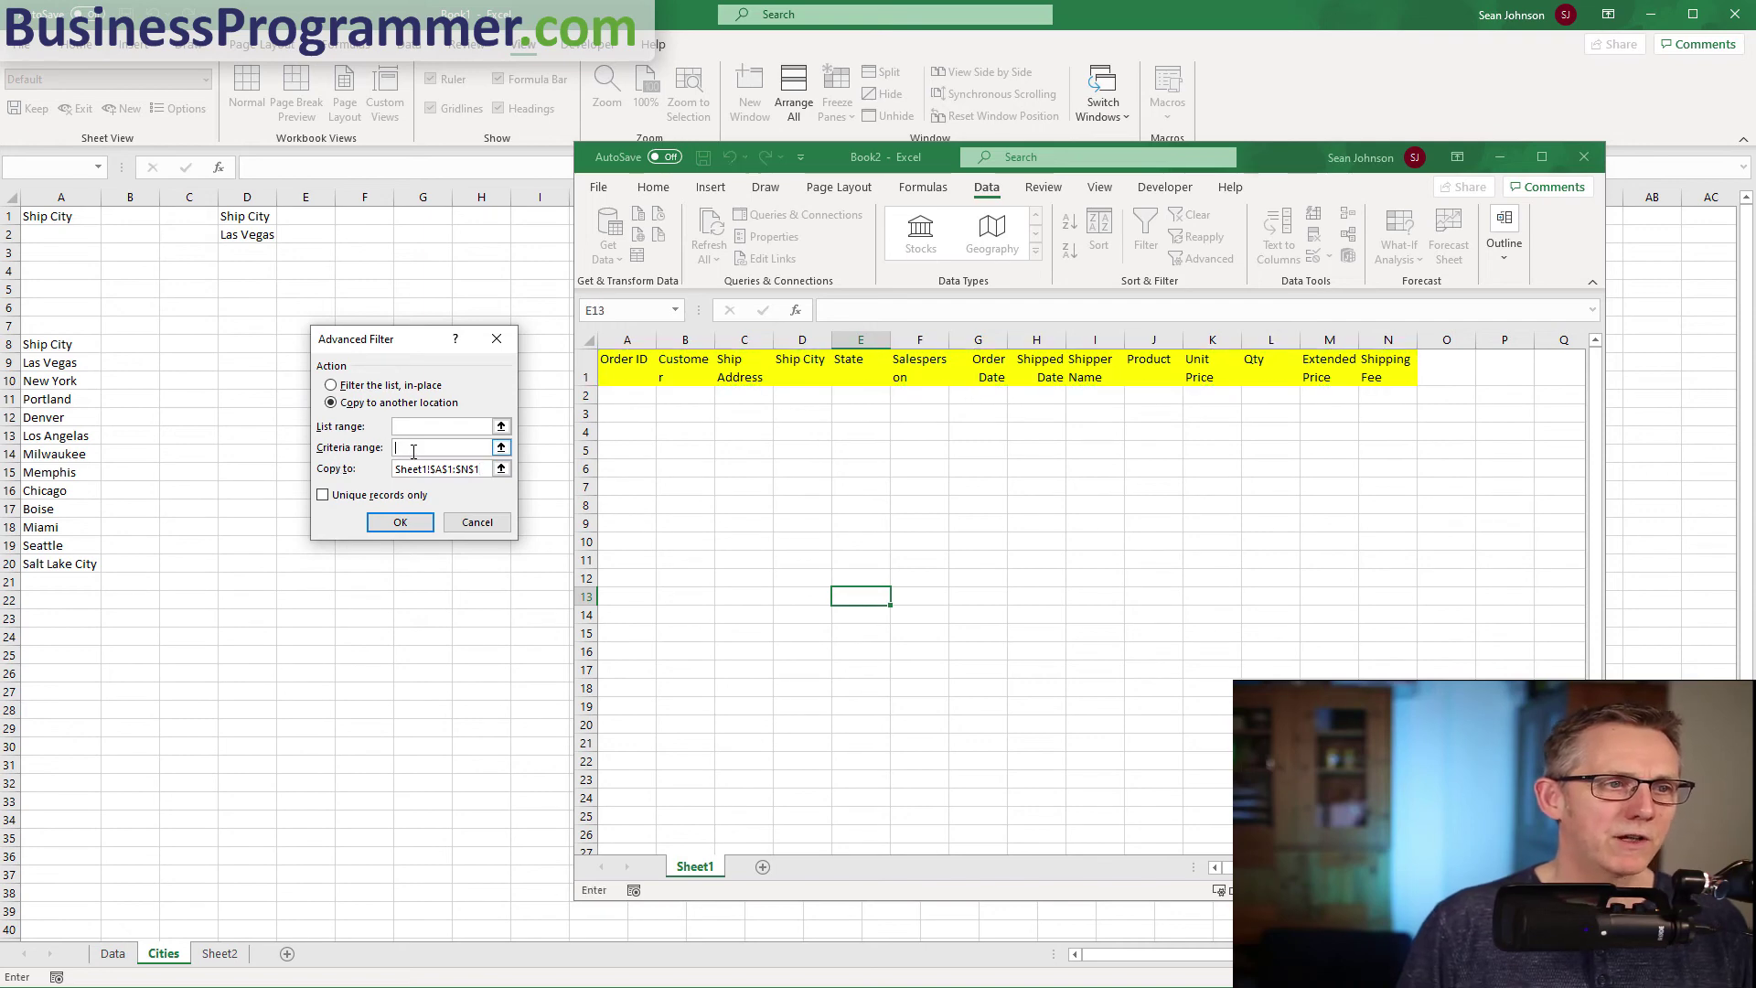
{"action": "left_click", "coordinate": [243, 220]}
{"action": "left_click_drag", "start_coordinate": [245, 219], "coordinate": [247, 236]}
{"action": "left_click", "coordinate": [408, 425]}
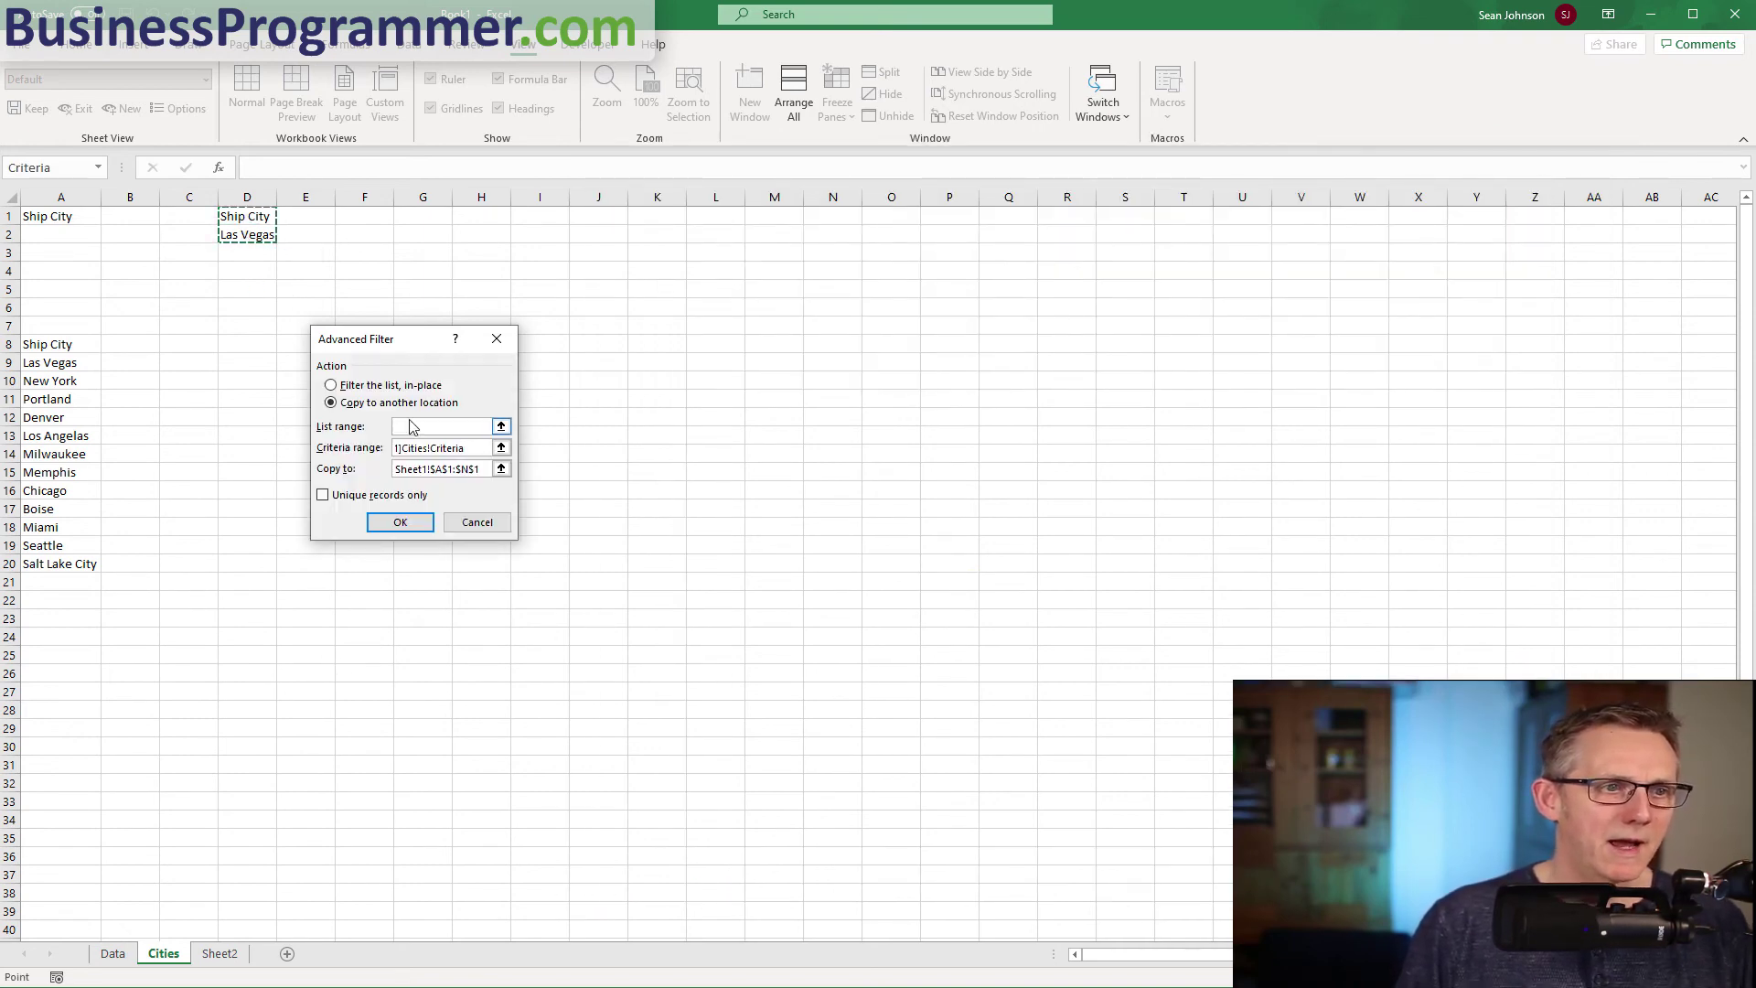
{"action": "left_click", "coordinate": [414, 425]}
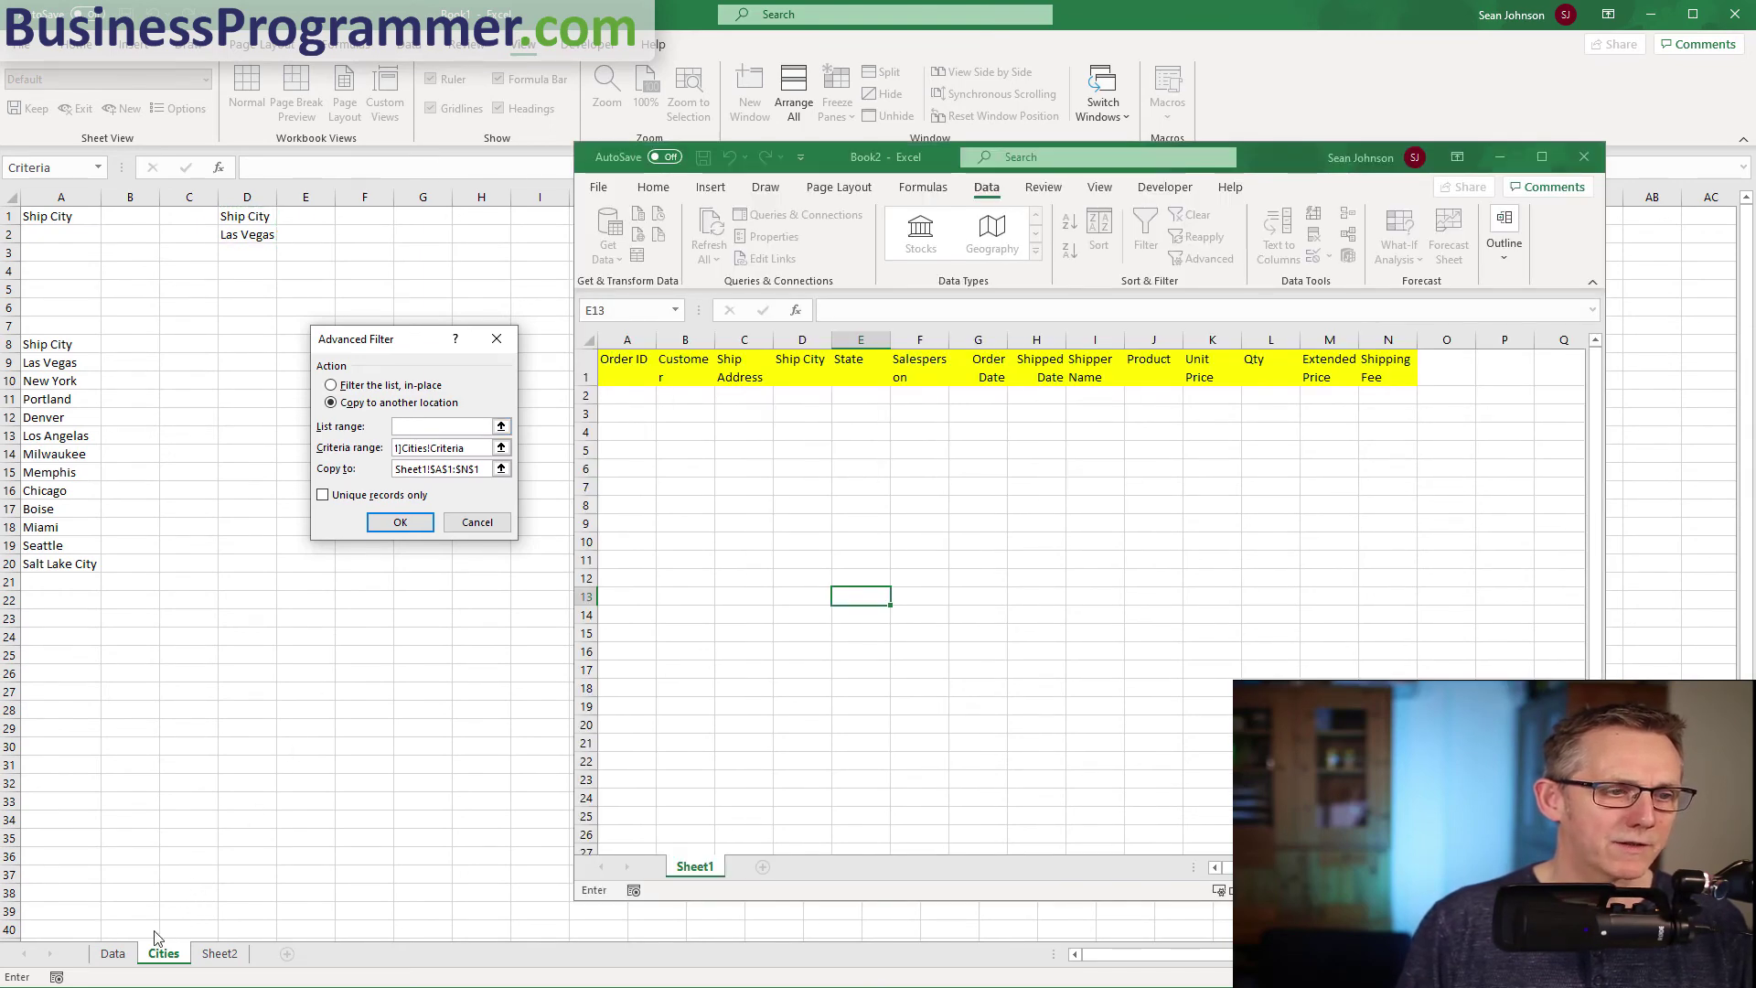
{"action": "left_click", "coordinate": [112, 957]}
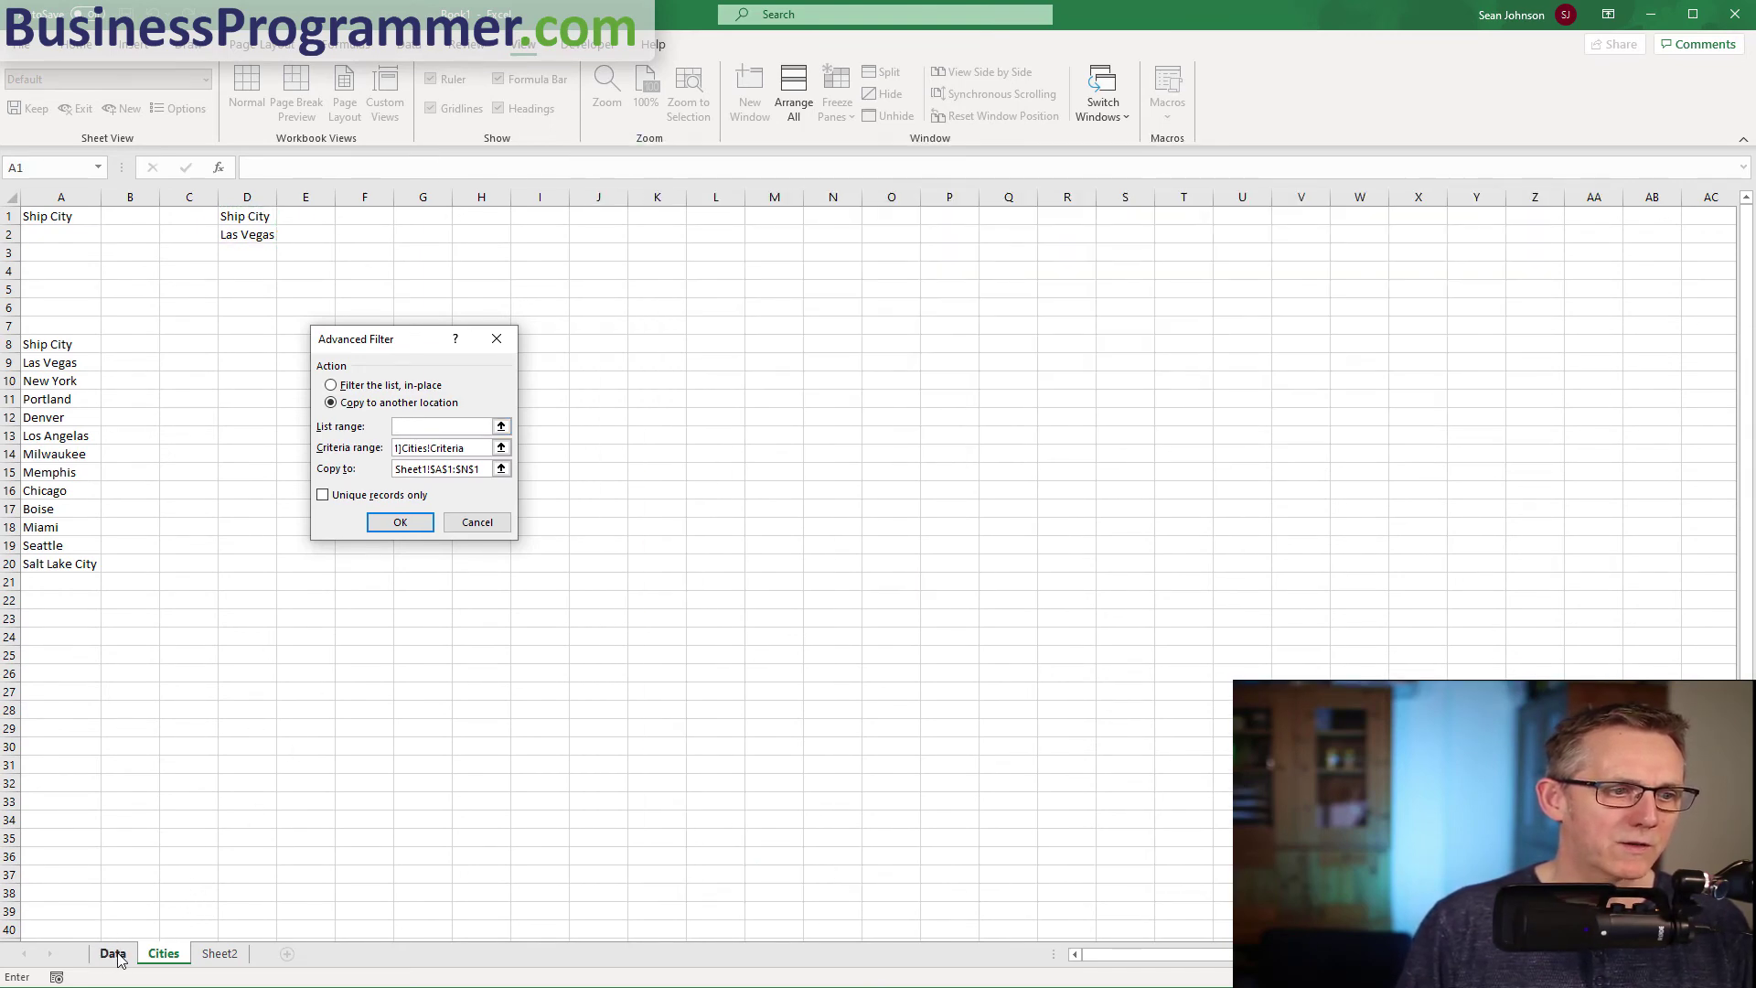
{"action": "left_click", "coordinate": [114, 954]}
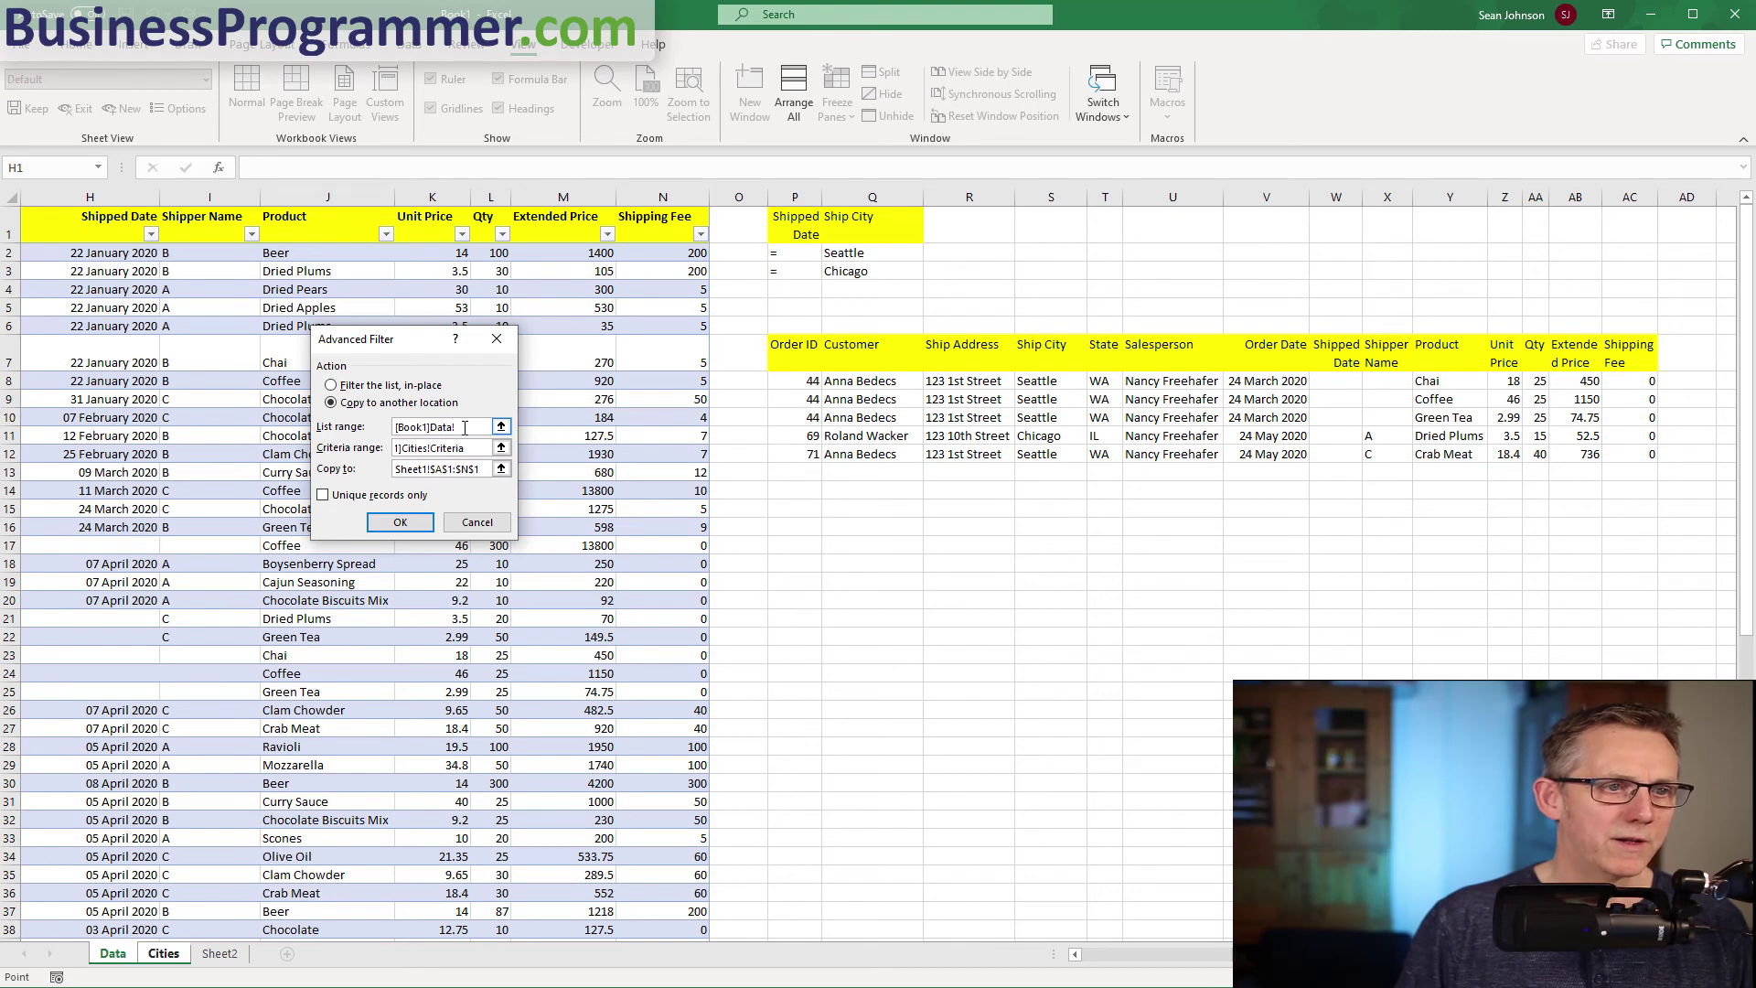
{"action": "type", "text": "Database"}
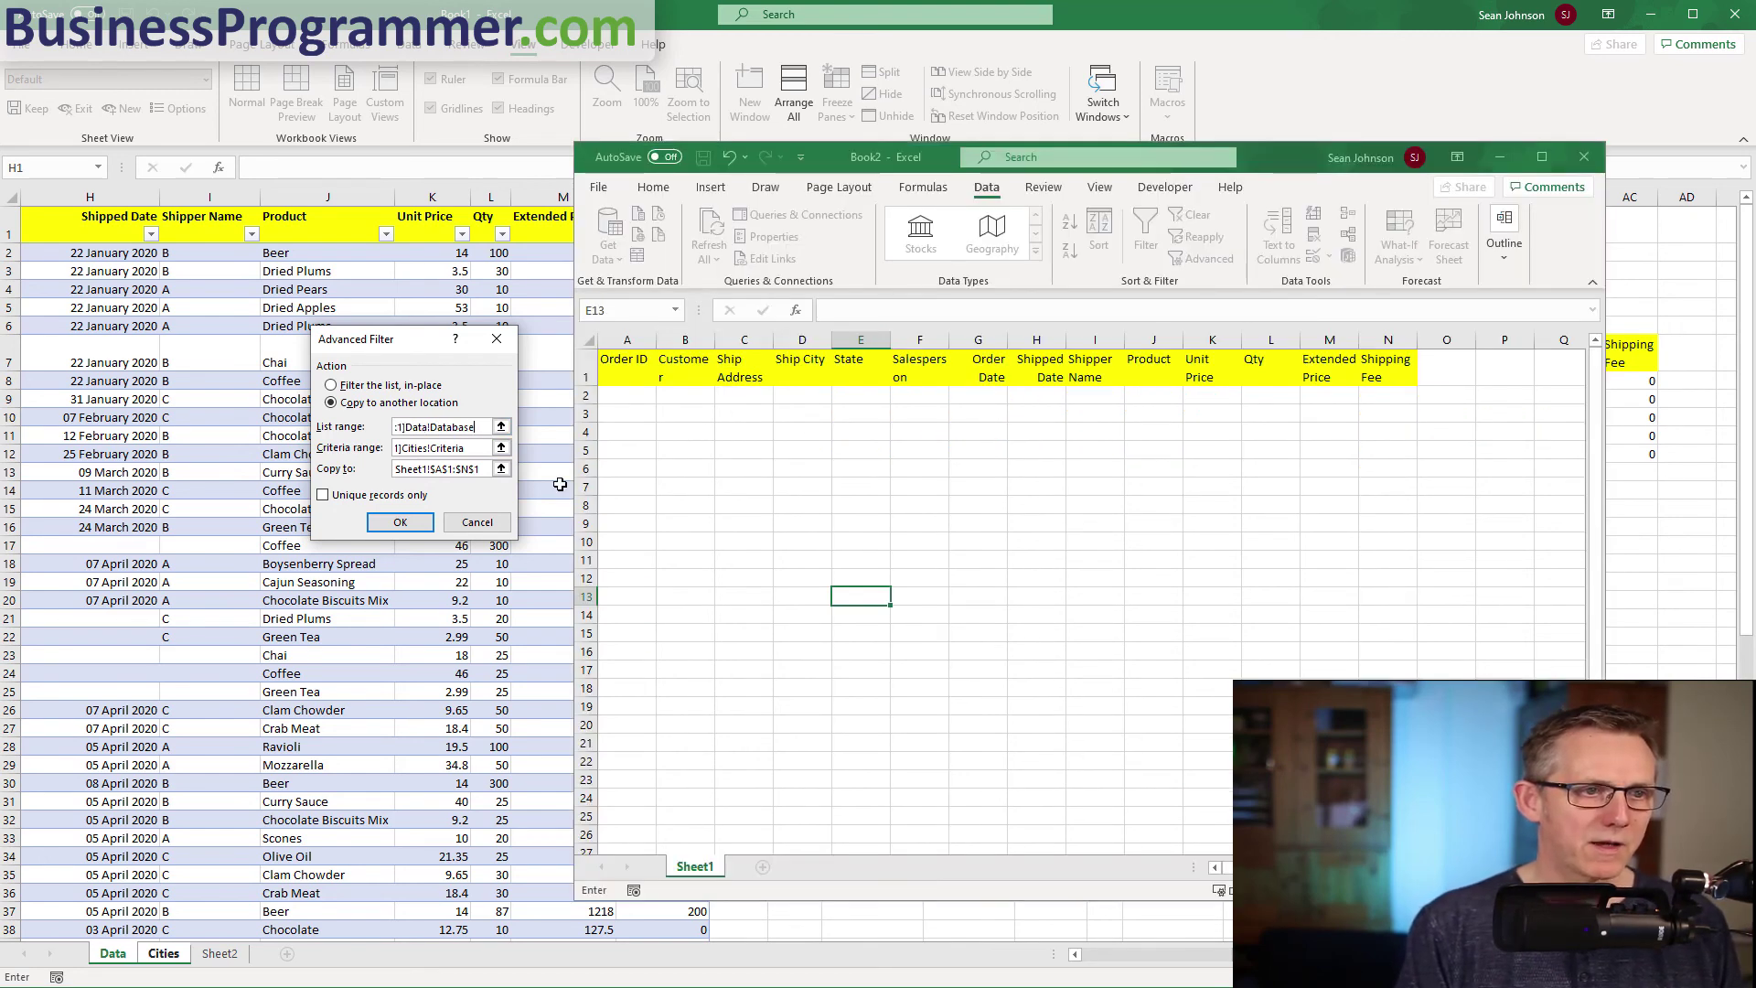
{"action": "left_click", "coordinate": [407, 523]}
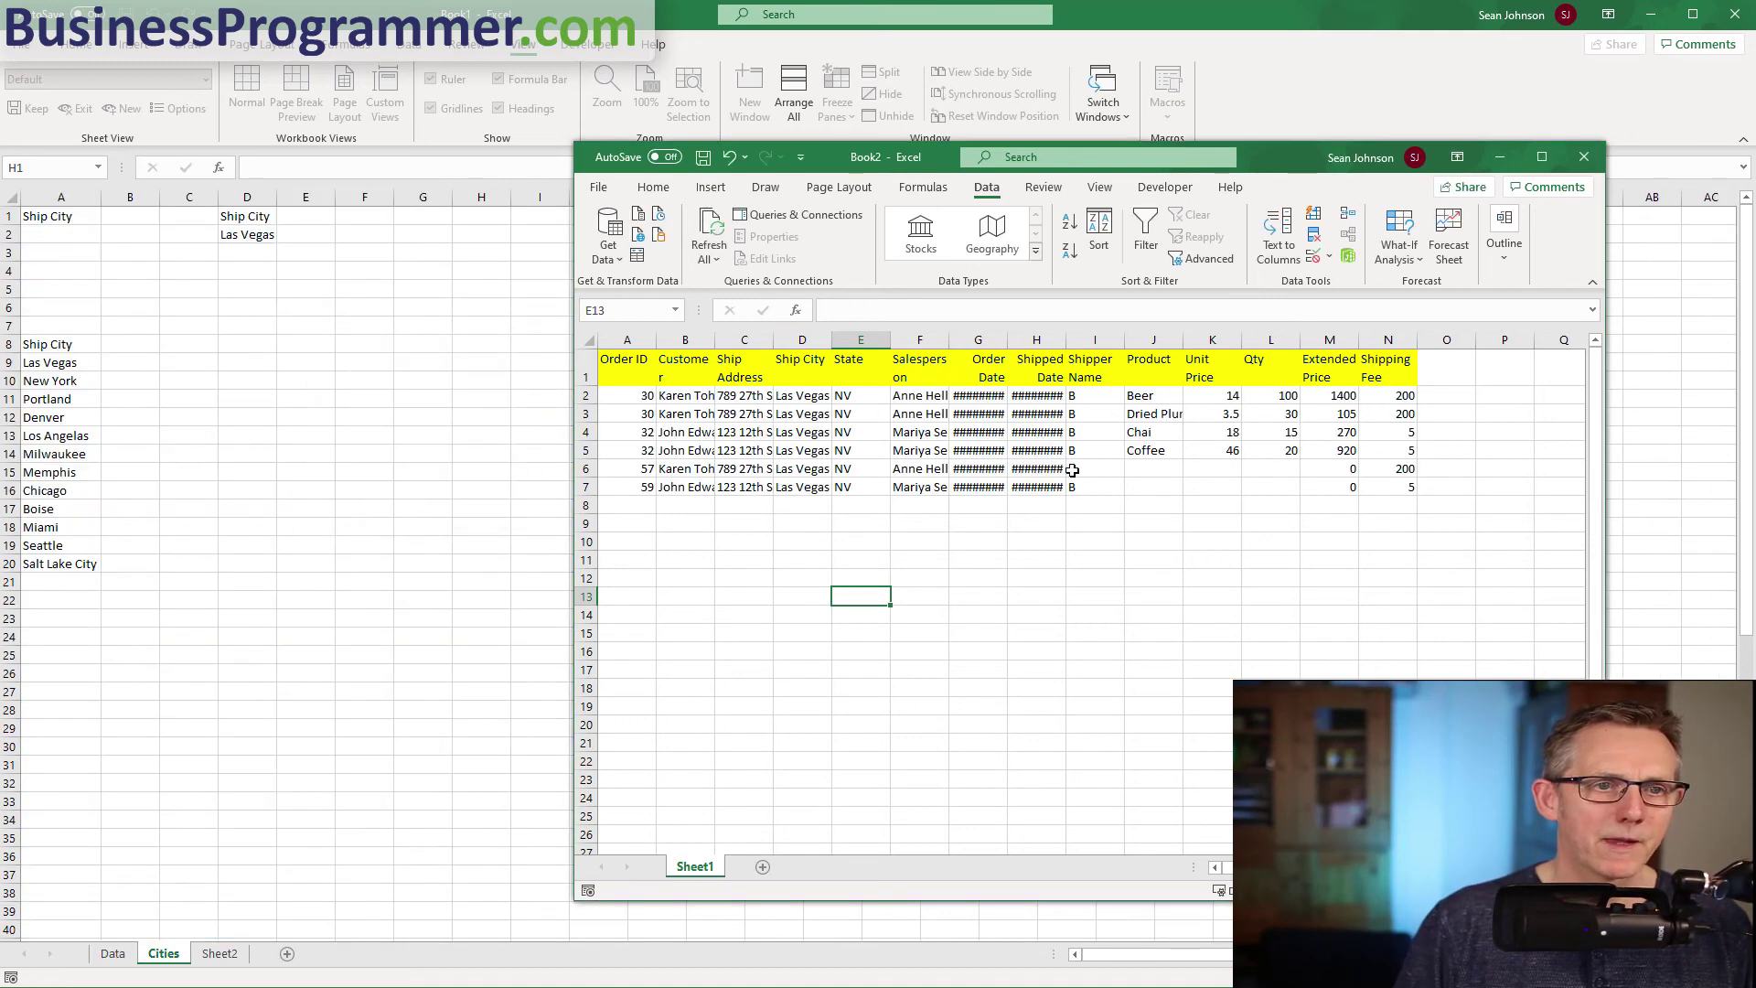
Fit columns A to N of the extracted records to their contents and save the workbook as Las Vegas.xlsx.
{"action": "left_click_drag", "start_coordinate": [637, 340], "coordinate": [1388, 339]}
{"action": "double_click", "coordinate": [1358, 339]}
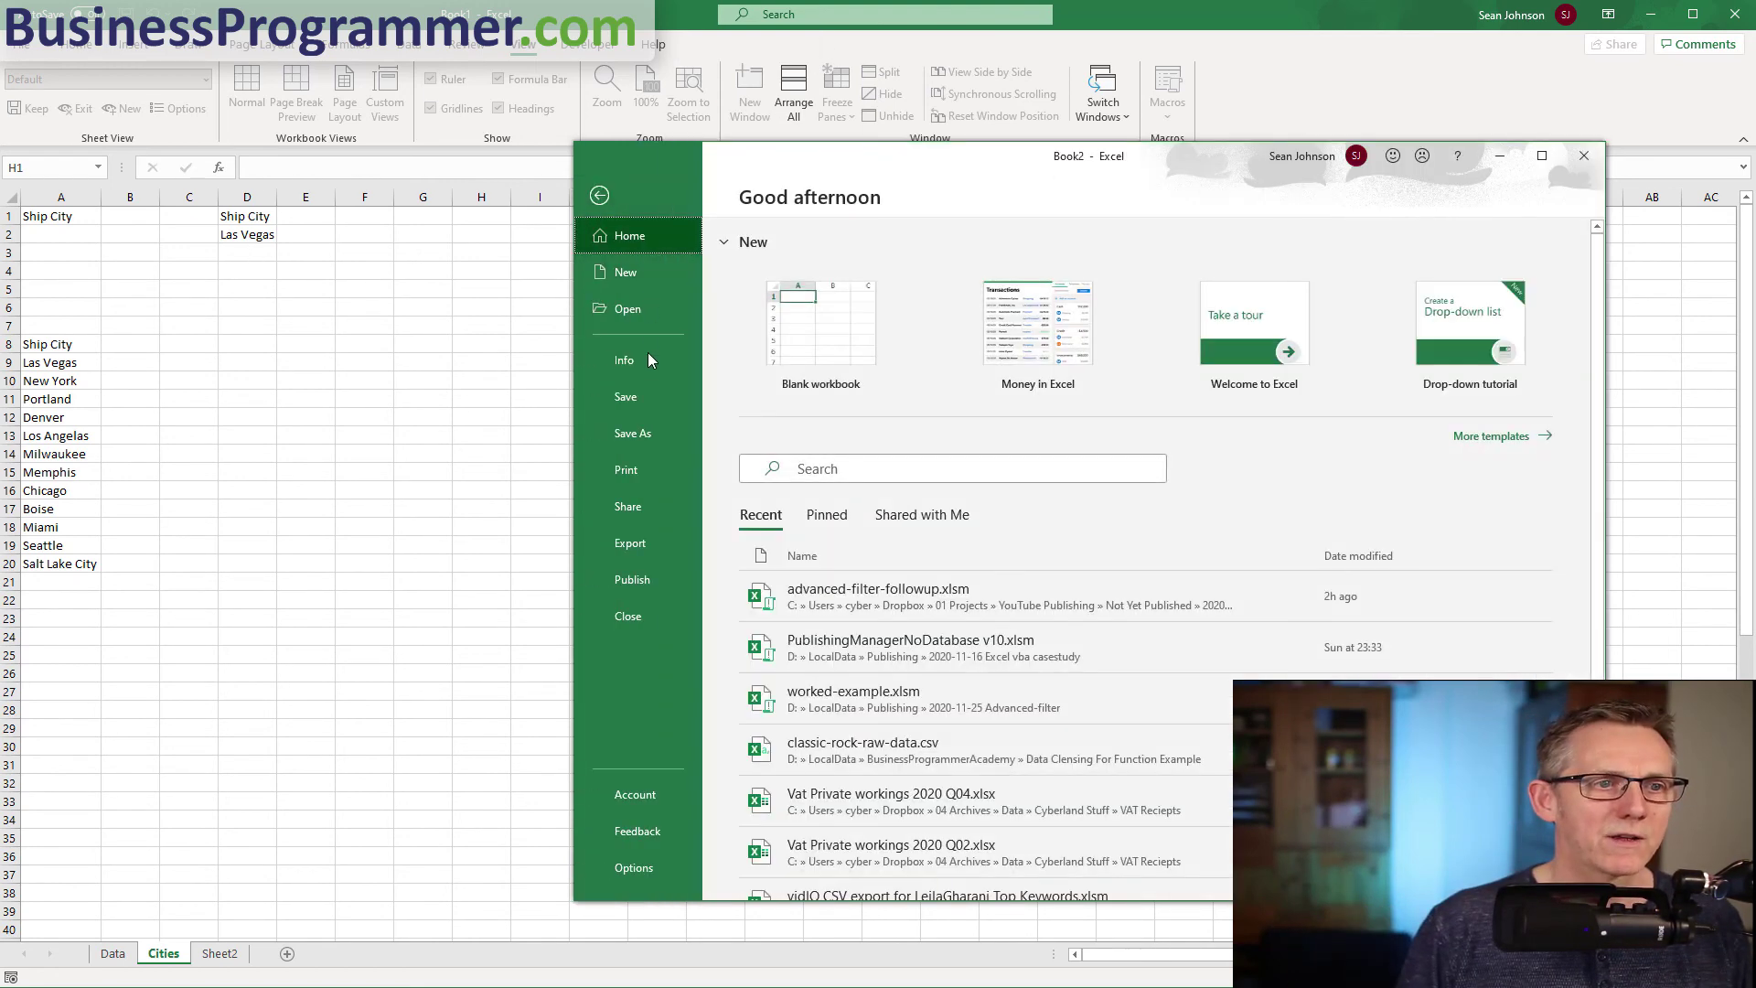
{"action": "left_click", "coordinate": [640, 432]}
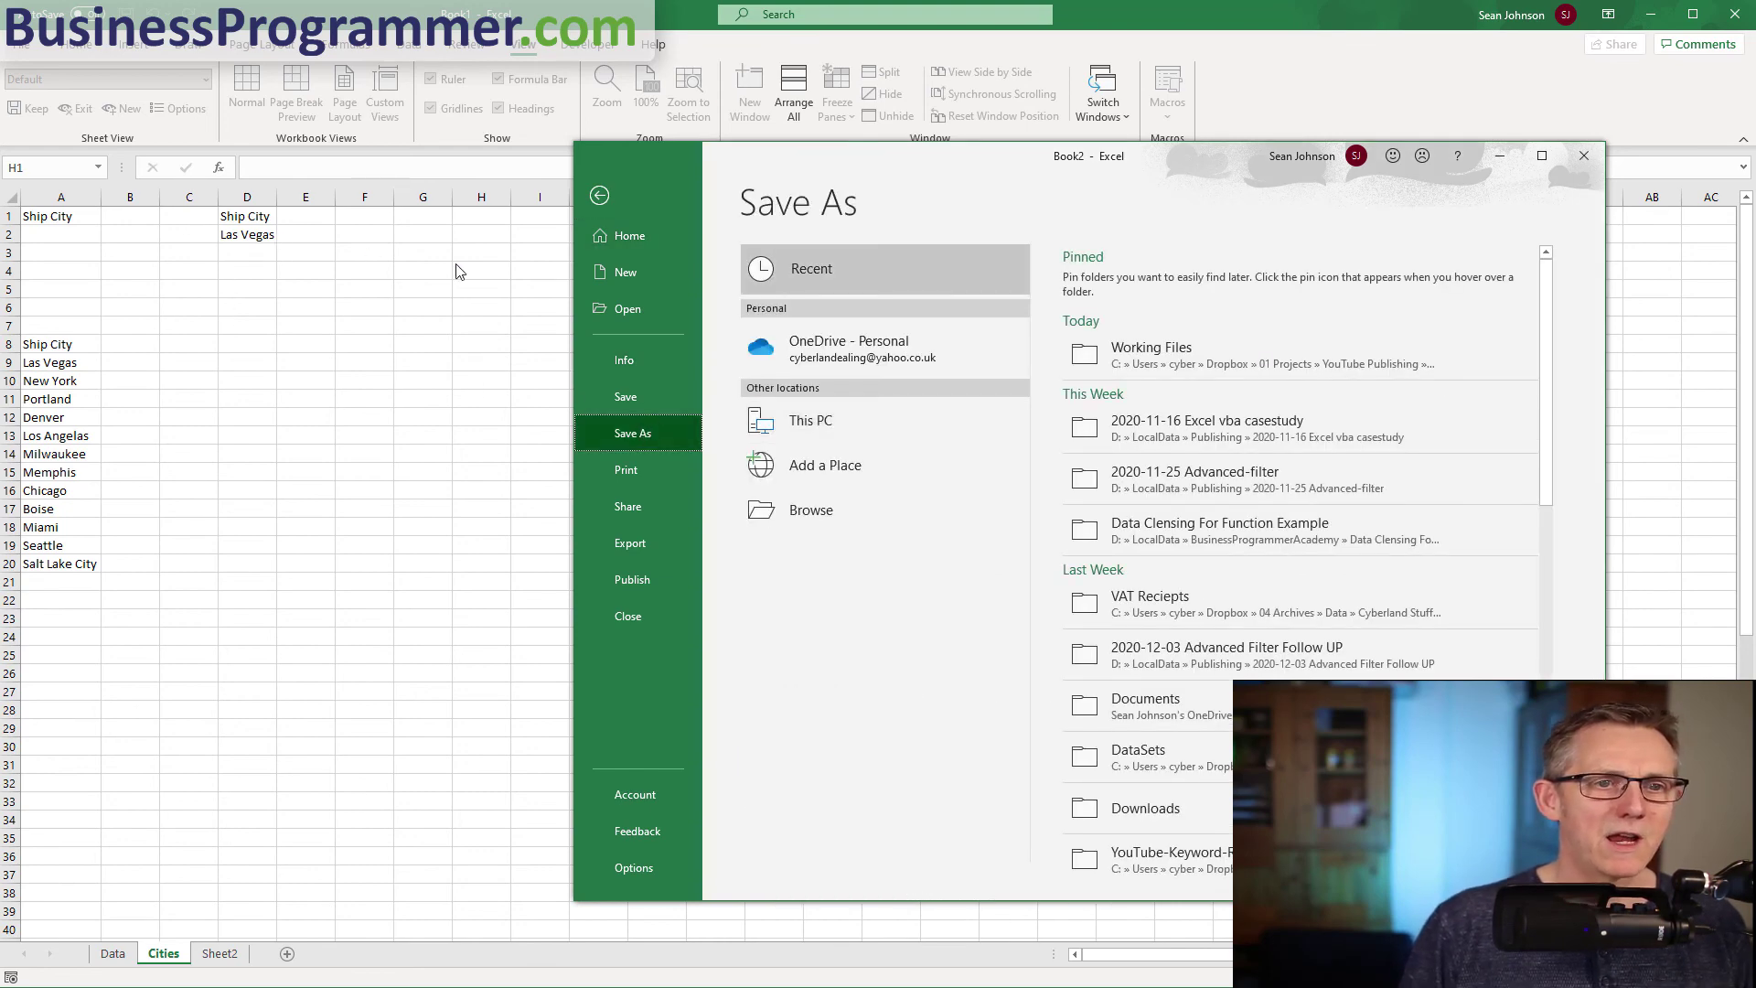
{"action": "left_click", "coordinate": [820, 511]}
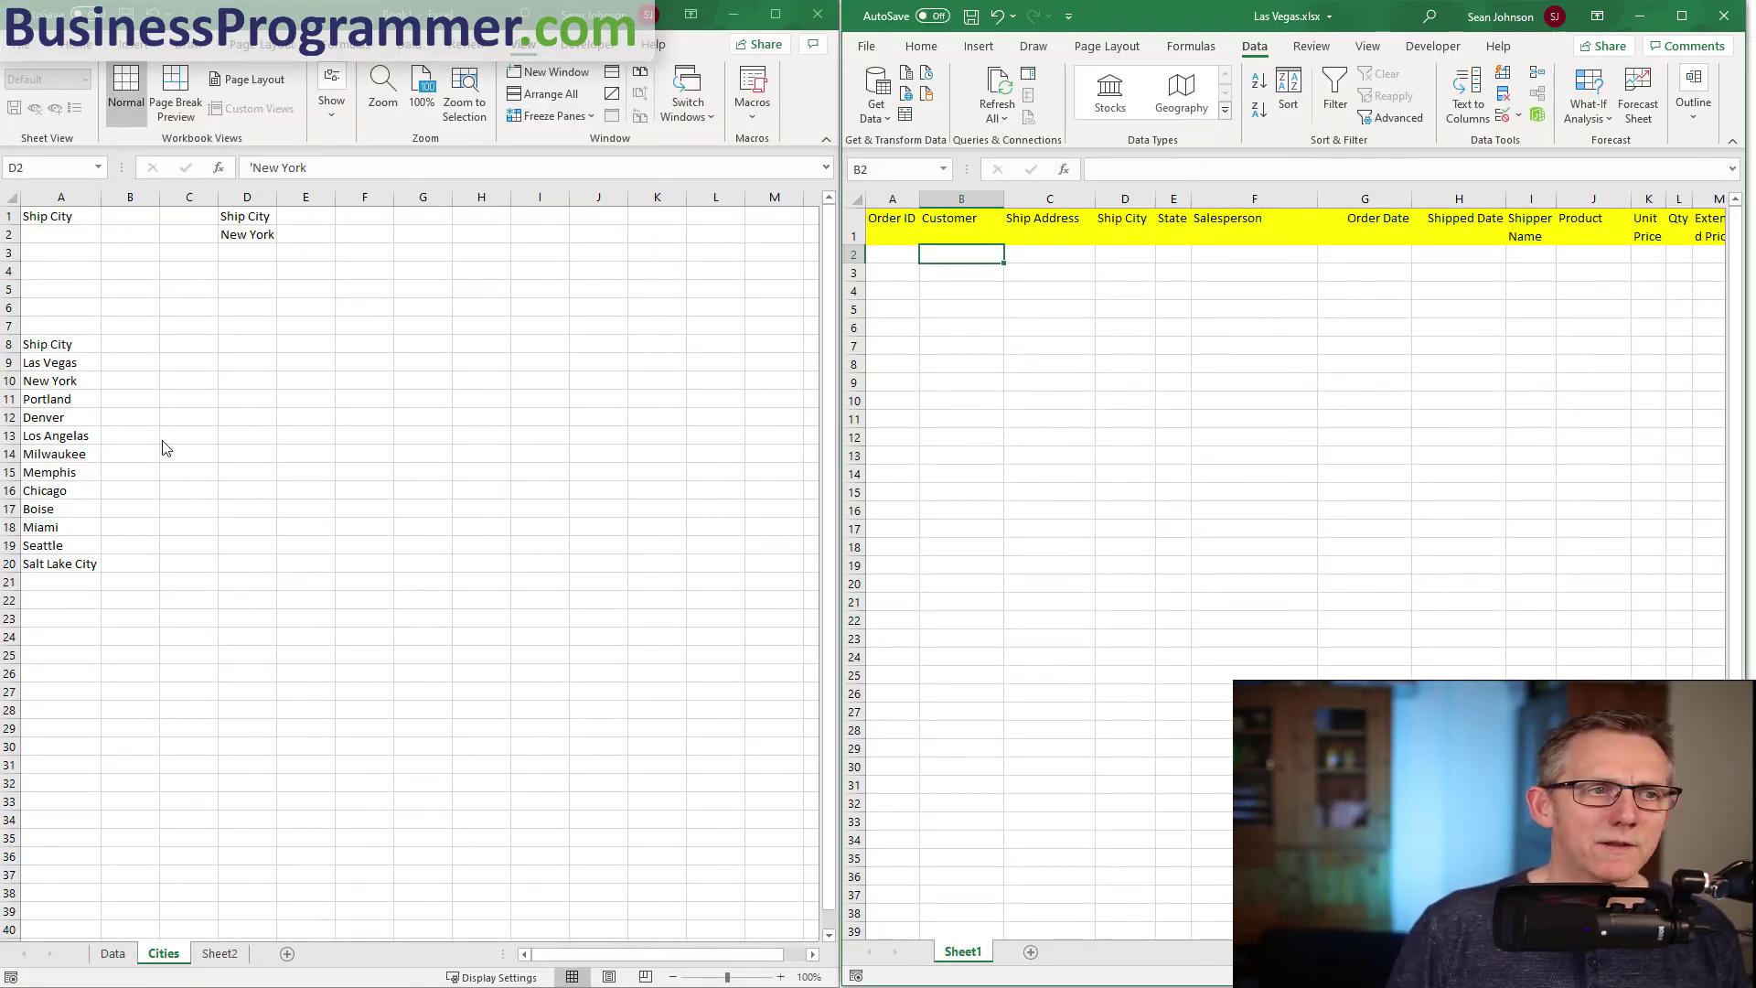
With New York as the criterion, start an Advanced Filter in the Las Vegas workbook that copies to $A$1:$N$1.
{"action": "left_click", "coordinate": [50, 382]}
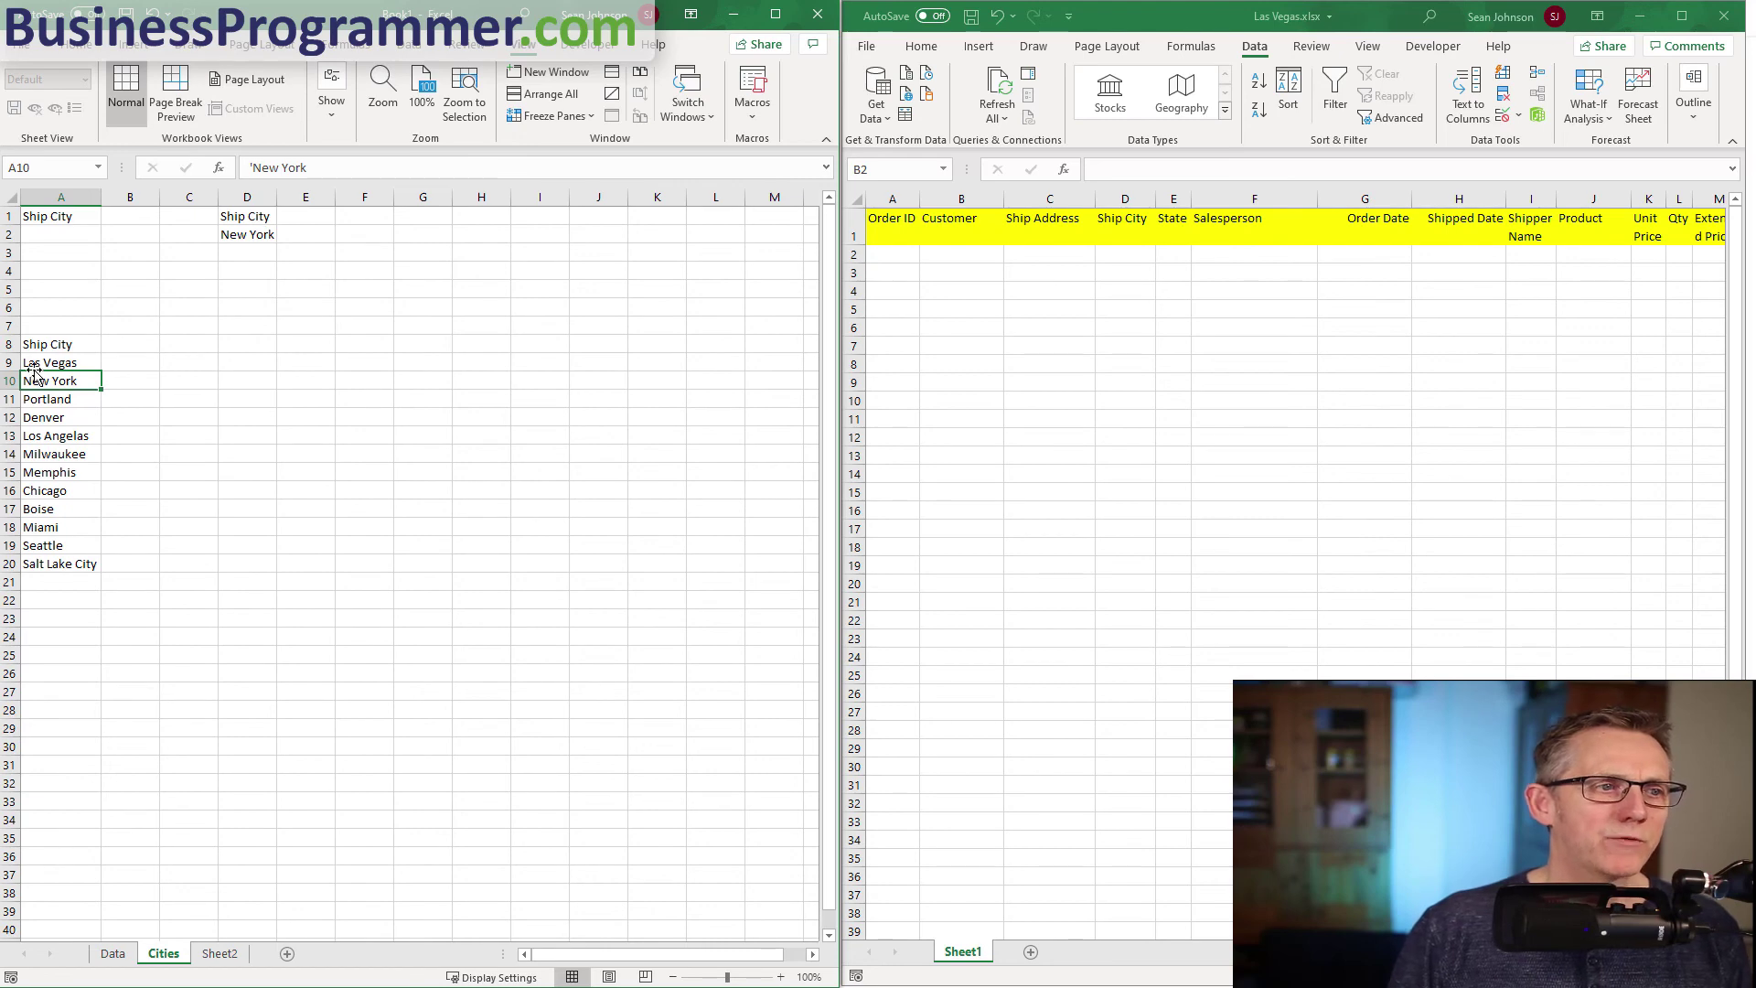
{"action": "left_click", "coordinate": [242, 236]}
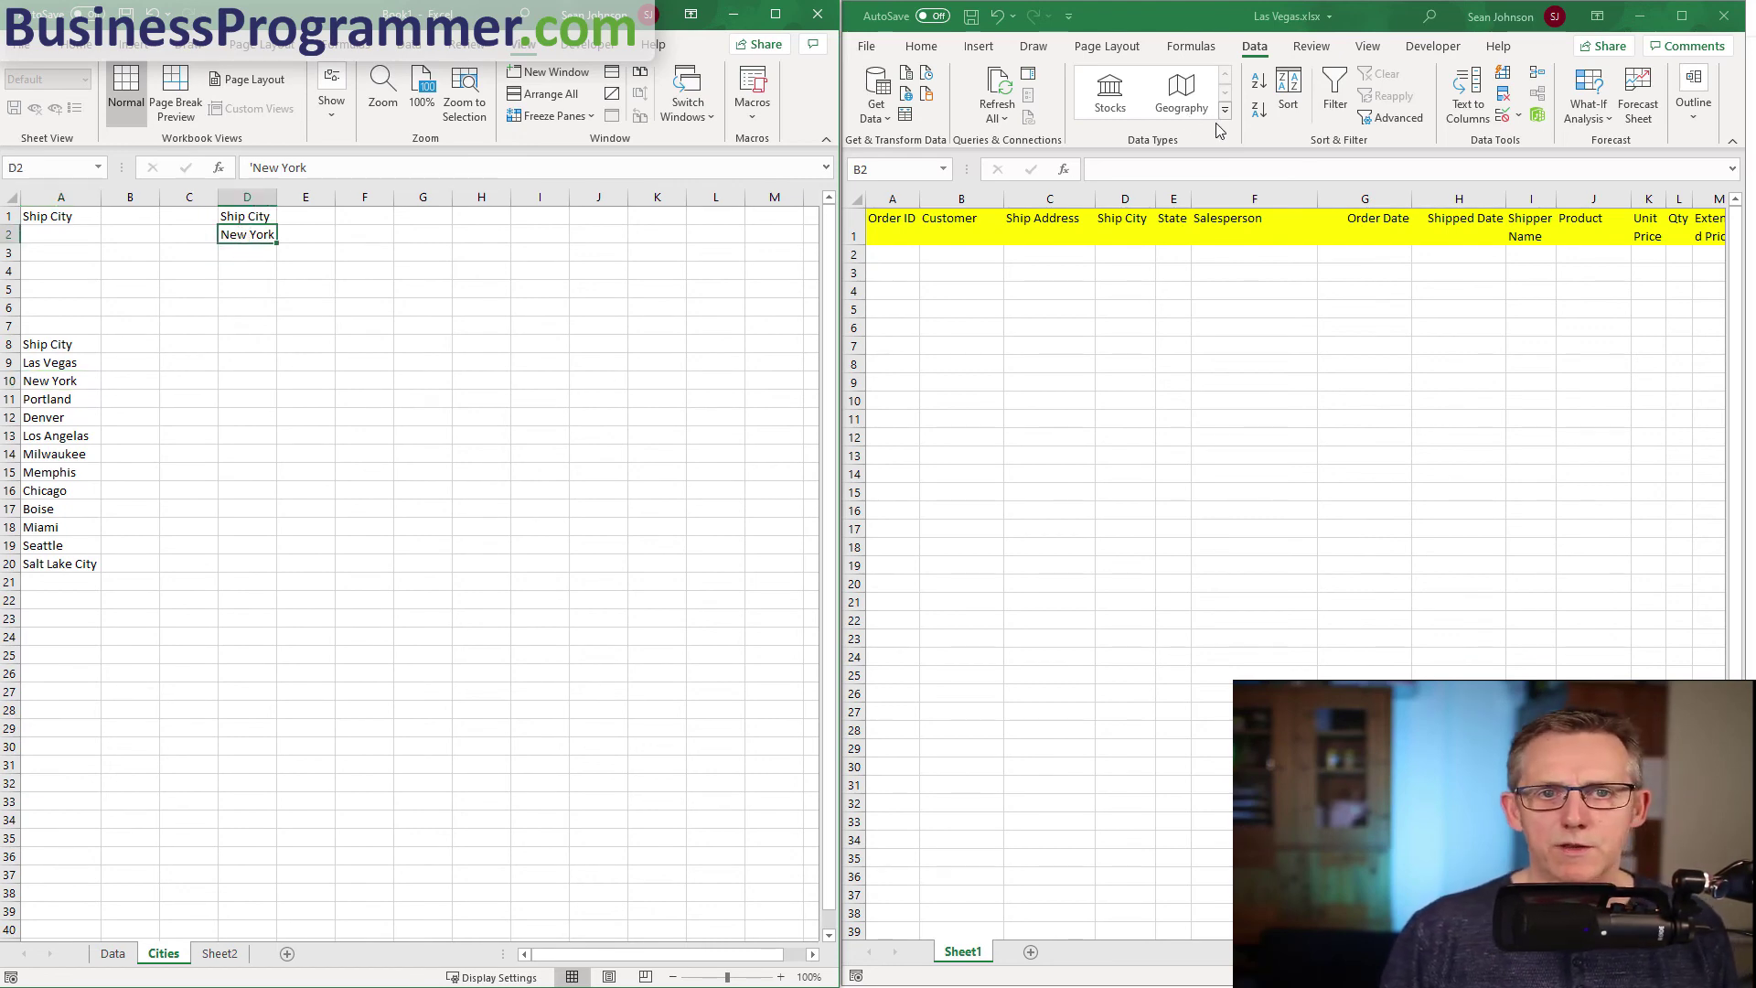
{"action": "left_click", "coordinate": [1174, 565]}
{"action": "left_click", "coordinate": [1395, 117]}
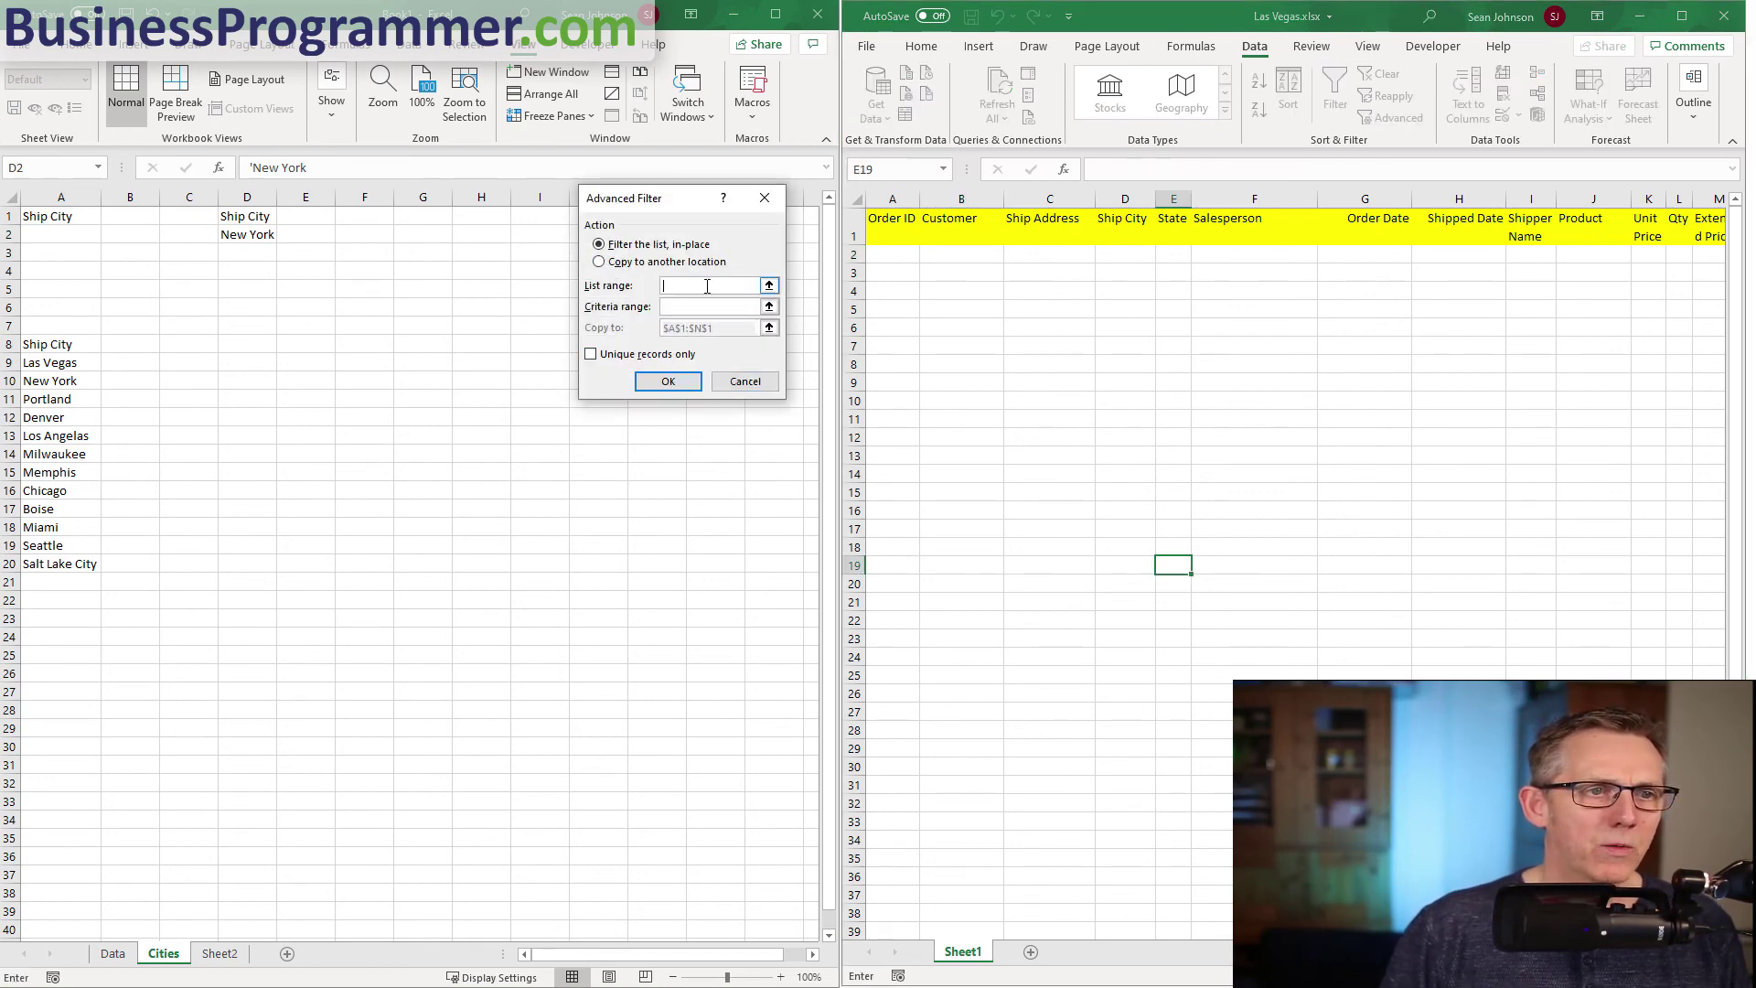
{"action": "left_click", "coordinate": [704, 327]}
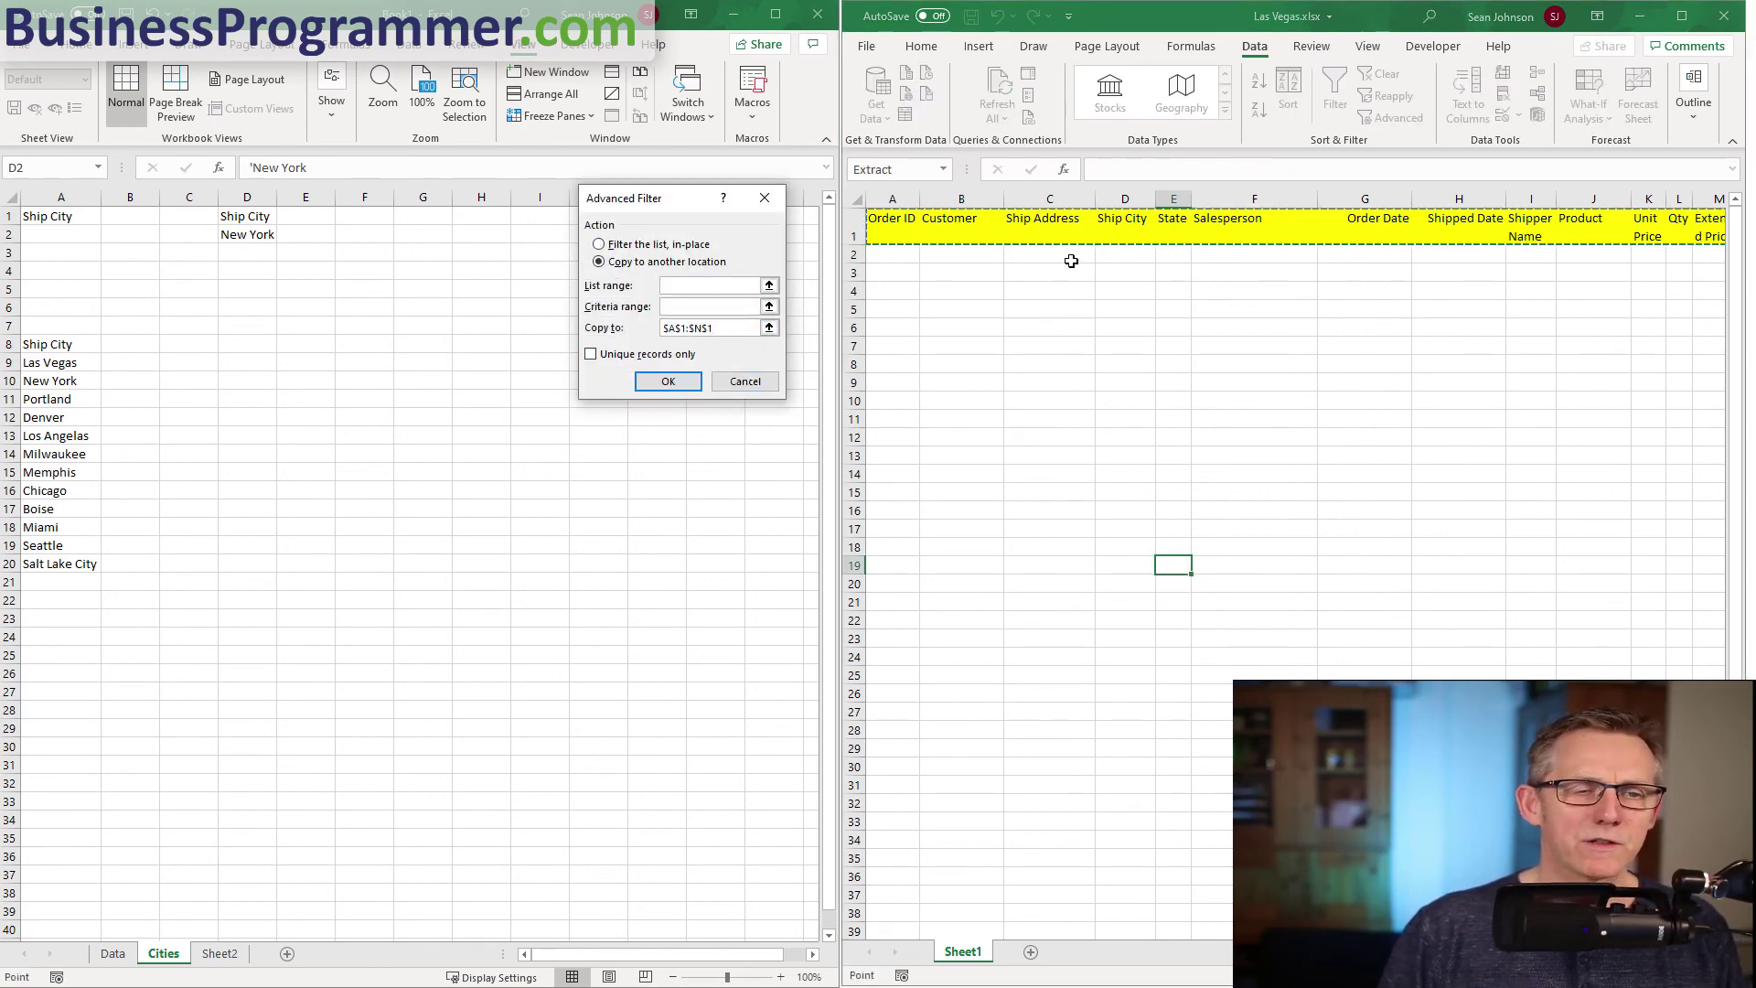
Extract the New York records using Criteria on Book1's Cities sheet as the criteria range and Database on its Data sheet as the list range.
{"action": "left_click", "coordinate": [723, 306]}
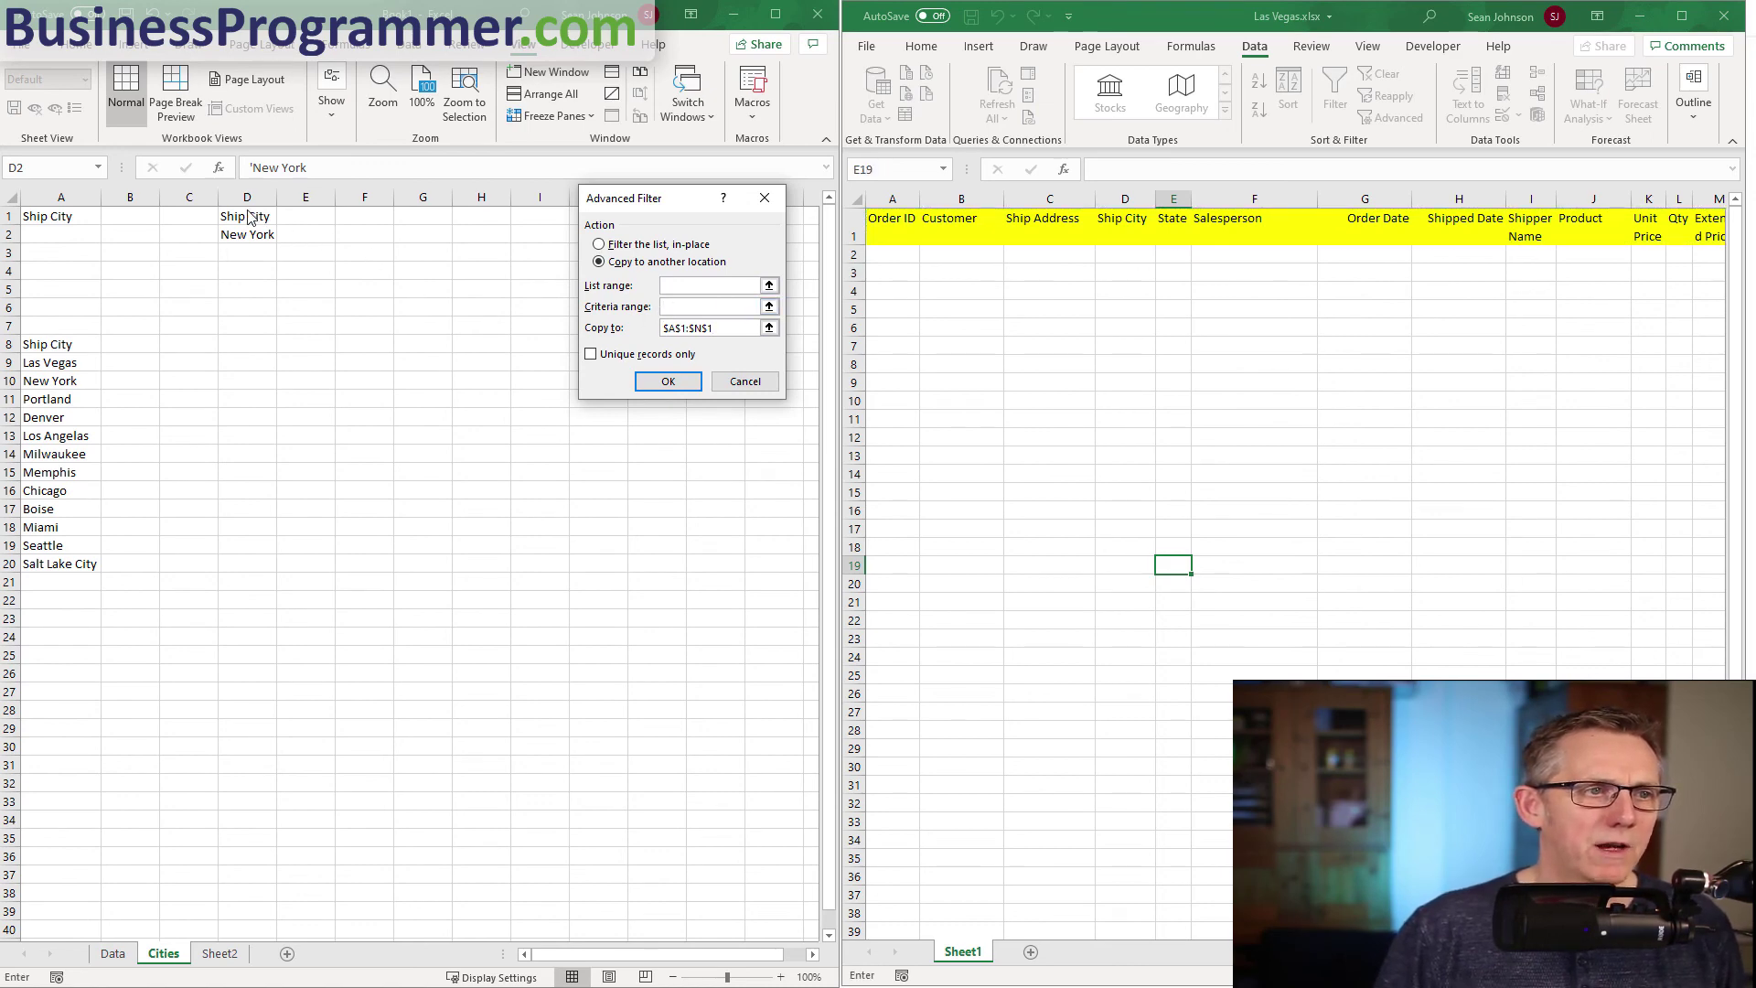
{"action": "left_click_drag", "start_coordinate": [249, 216], "coordinate": [247, 234]}
{"action": "left_click", "coordinate": [699, 285]}
{"action": "left_click", "coordinate": [113, 954]}
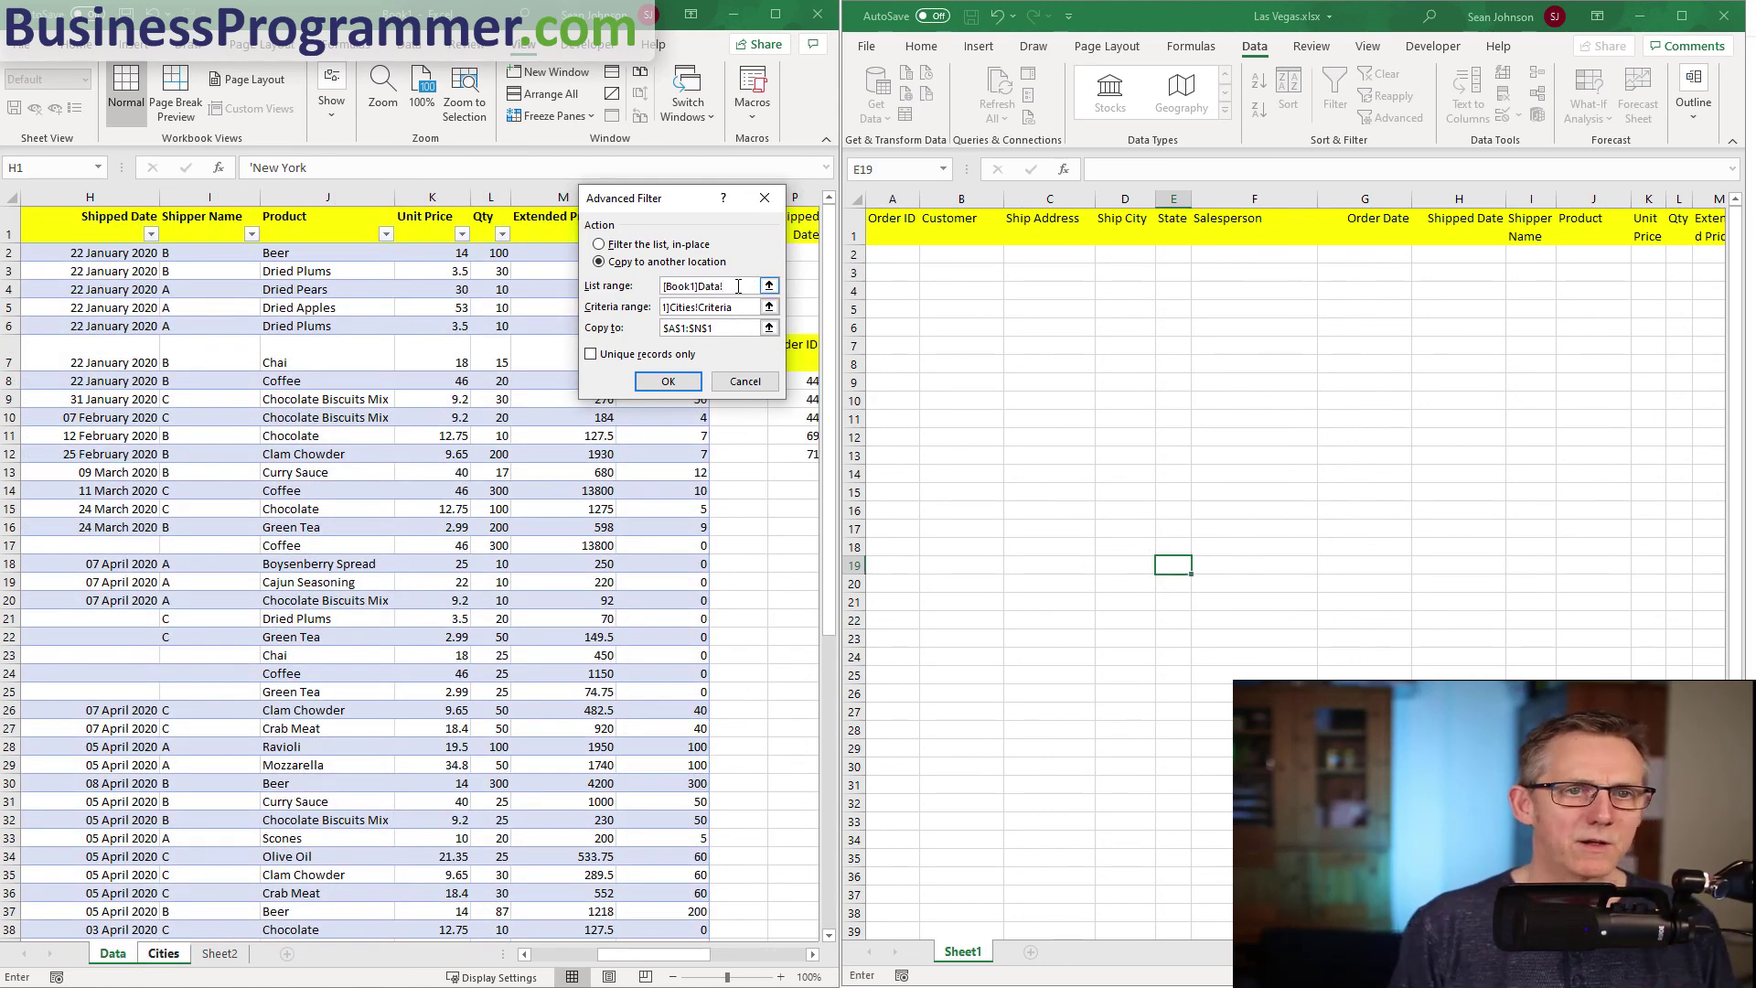
{"action": "type", "text": "Database"}
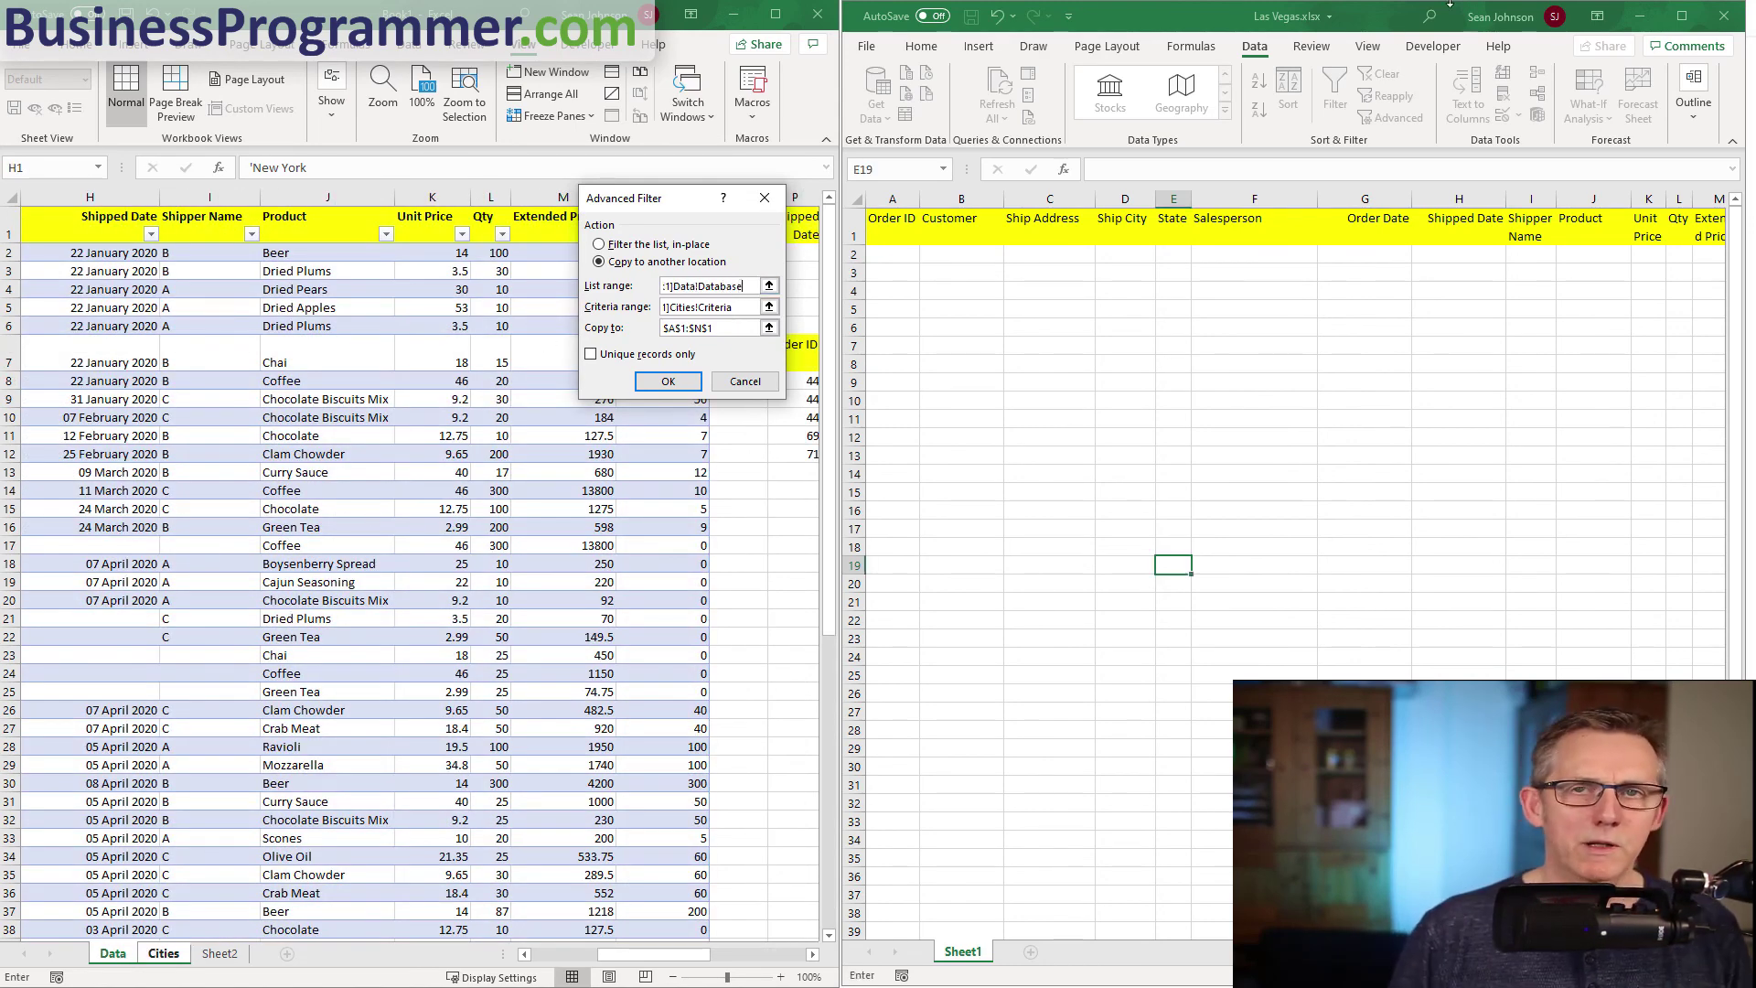
{"action": "left_click", "coordinate": [695, 381]}
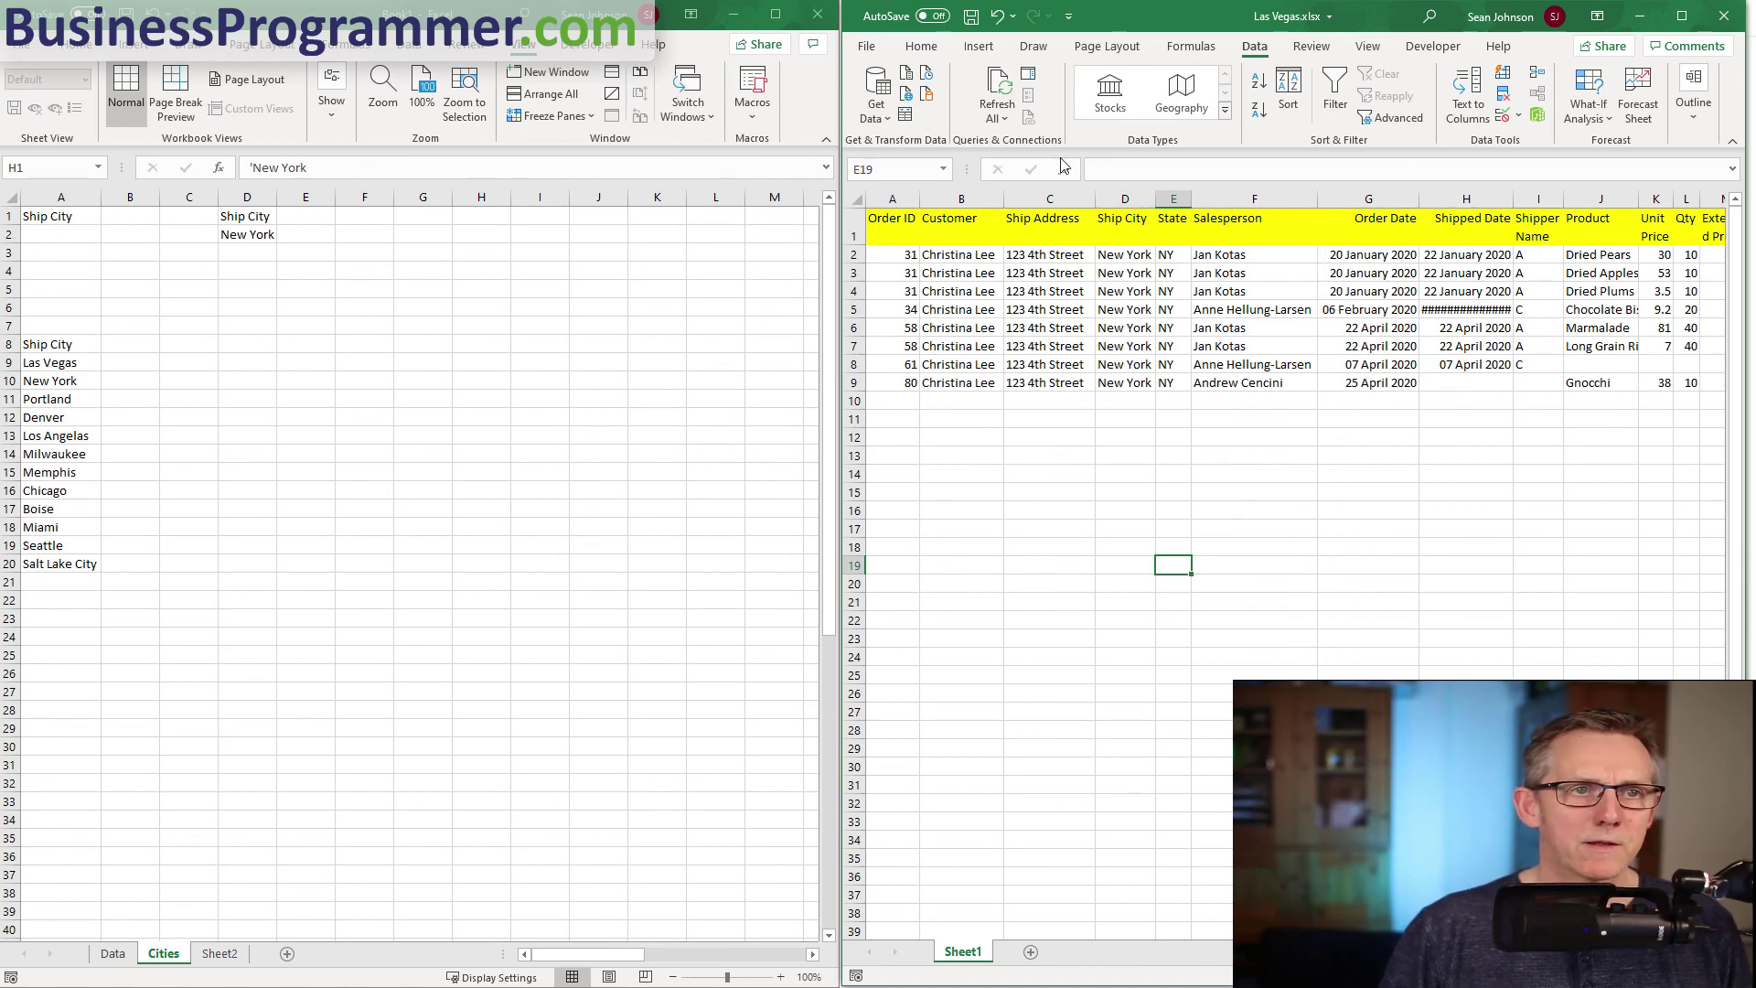
Save the workbook holding the extracted New York records as New York.xlsx.
{"action": "left_click", "coordinate": [865, 48]}
{"action": "left_click", "coordinate": [901, 292]}
{"action": "type", "text": "New York"}
{"action": "key", "text": "Return"}
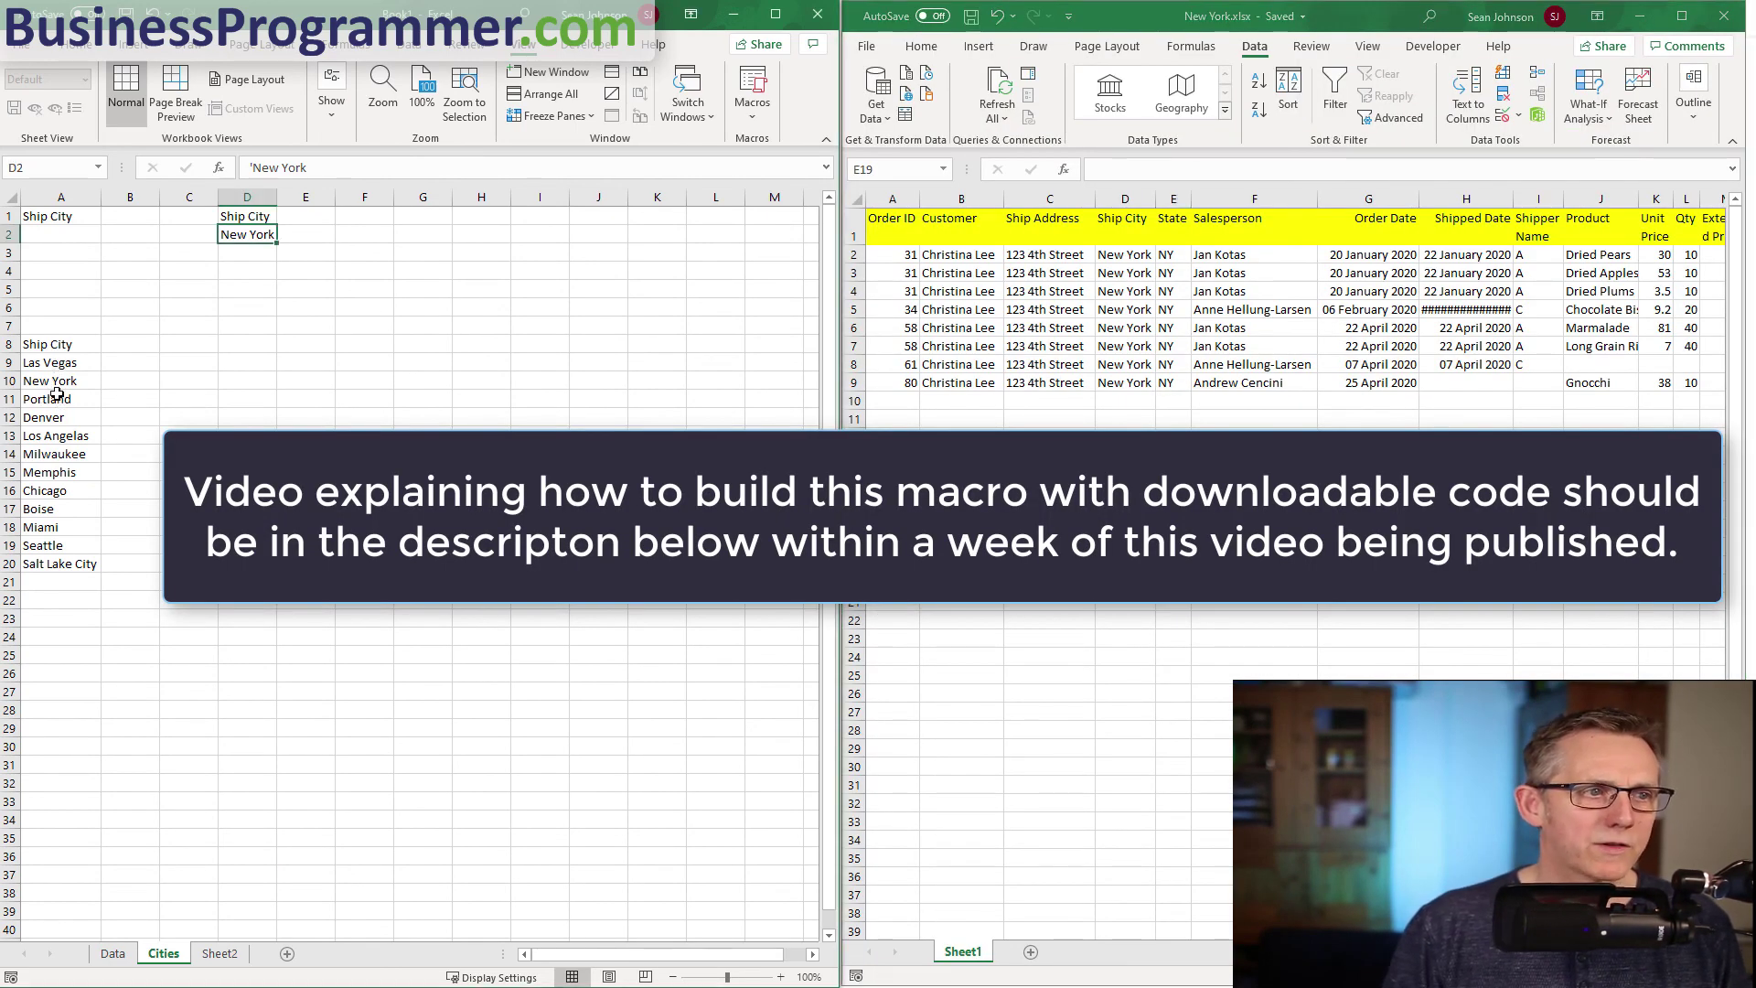
Copy Portland from the city list into cell D2 as the Ship City criterion on the Cities sheet.
{"action": "left_click", "coordinate": [57, 396]}
{"action": "key", "text": "ctrl+c"}
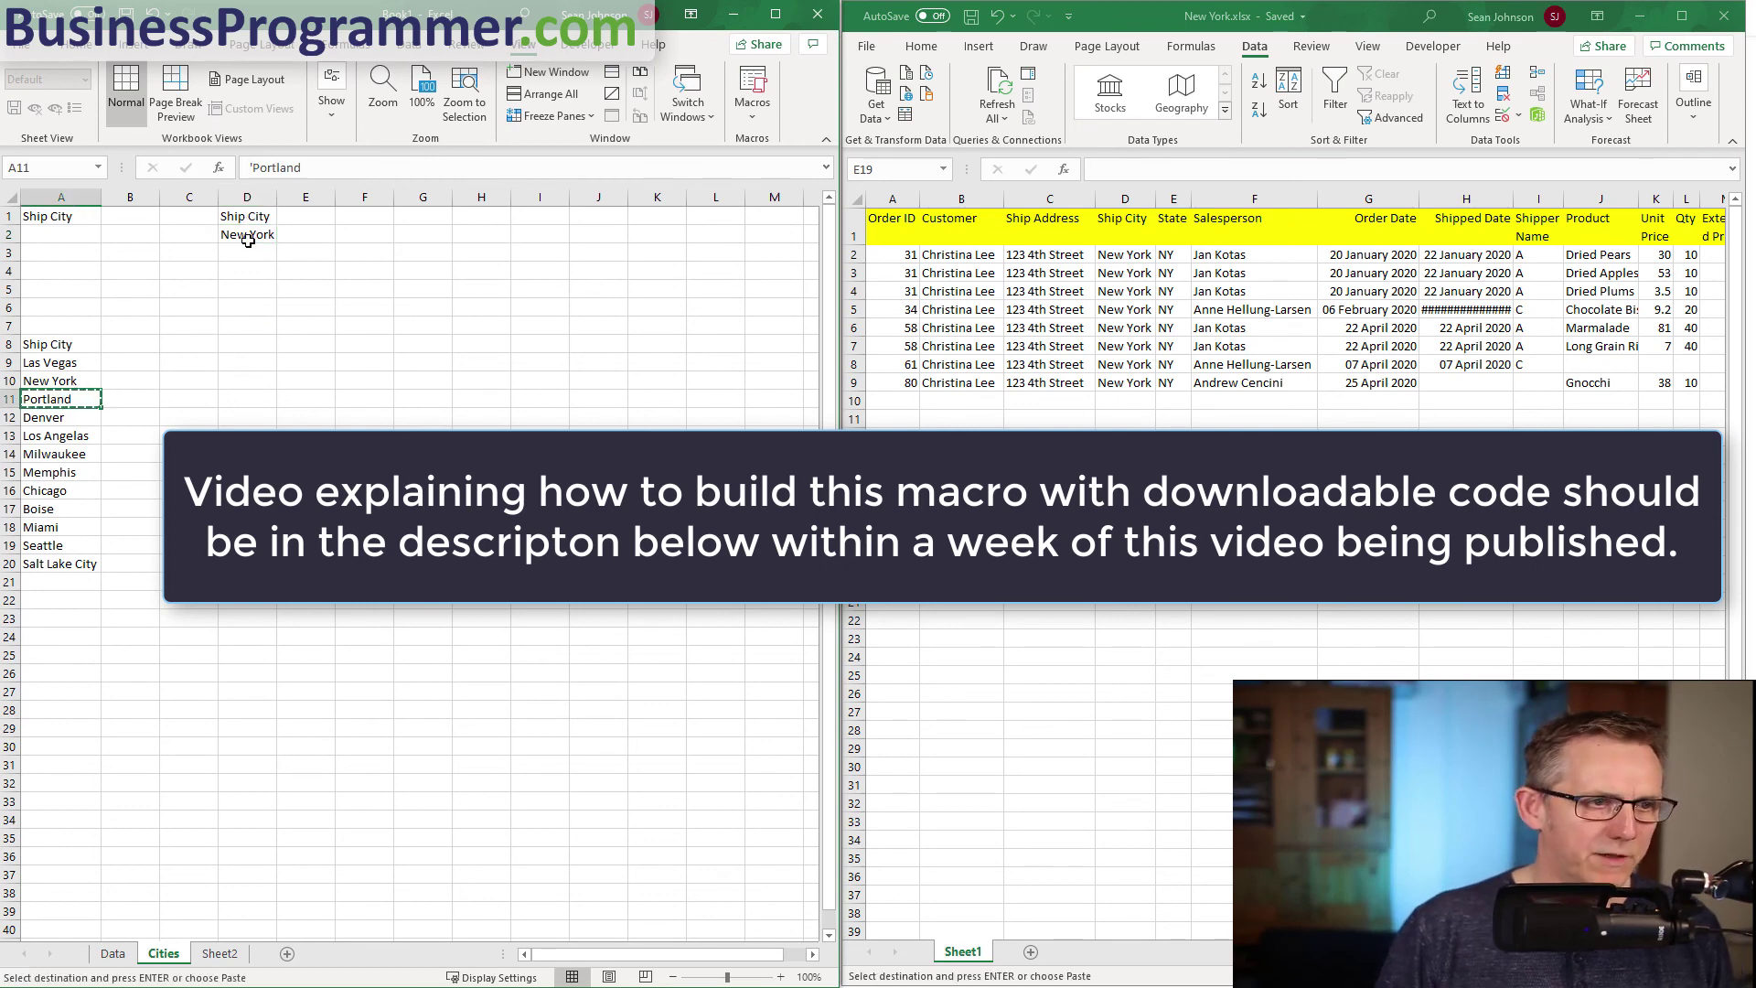
{"action": "left_click", "coordinate": [247, 234]}
{"action": "key", "text": "ctrl+v"}
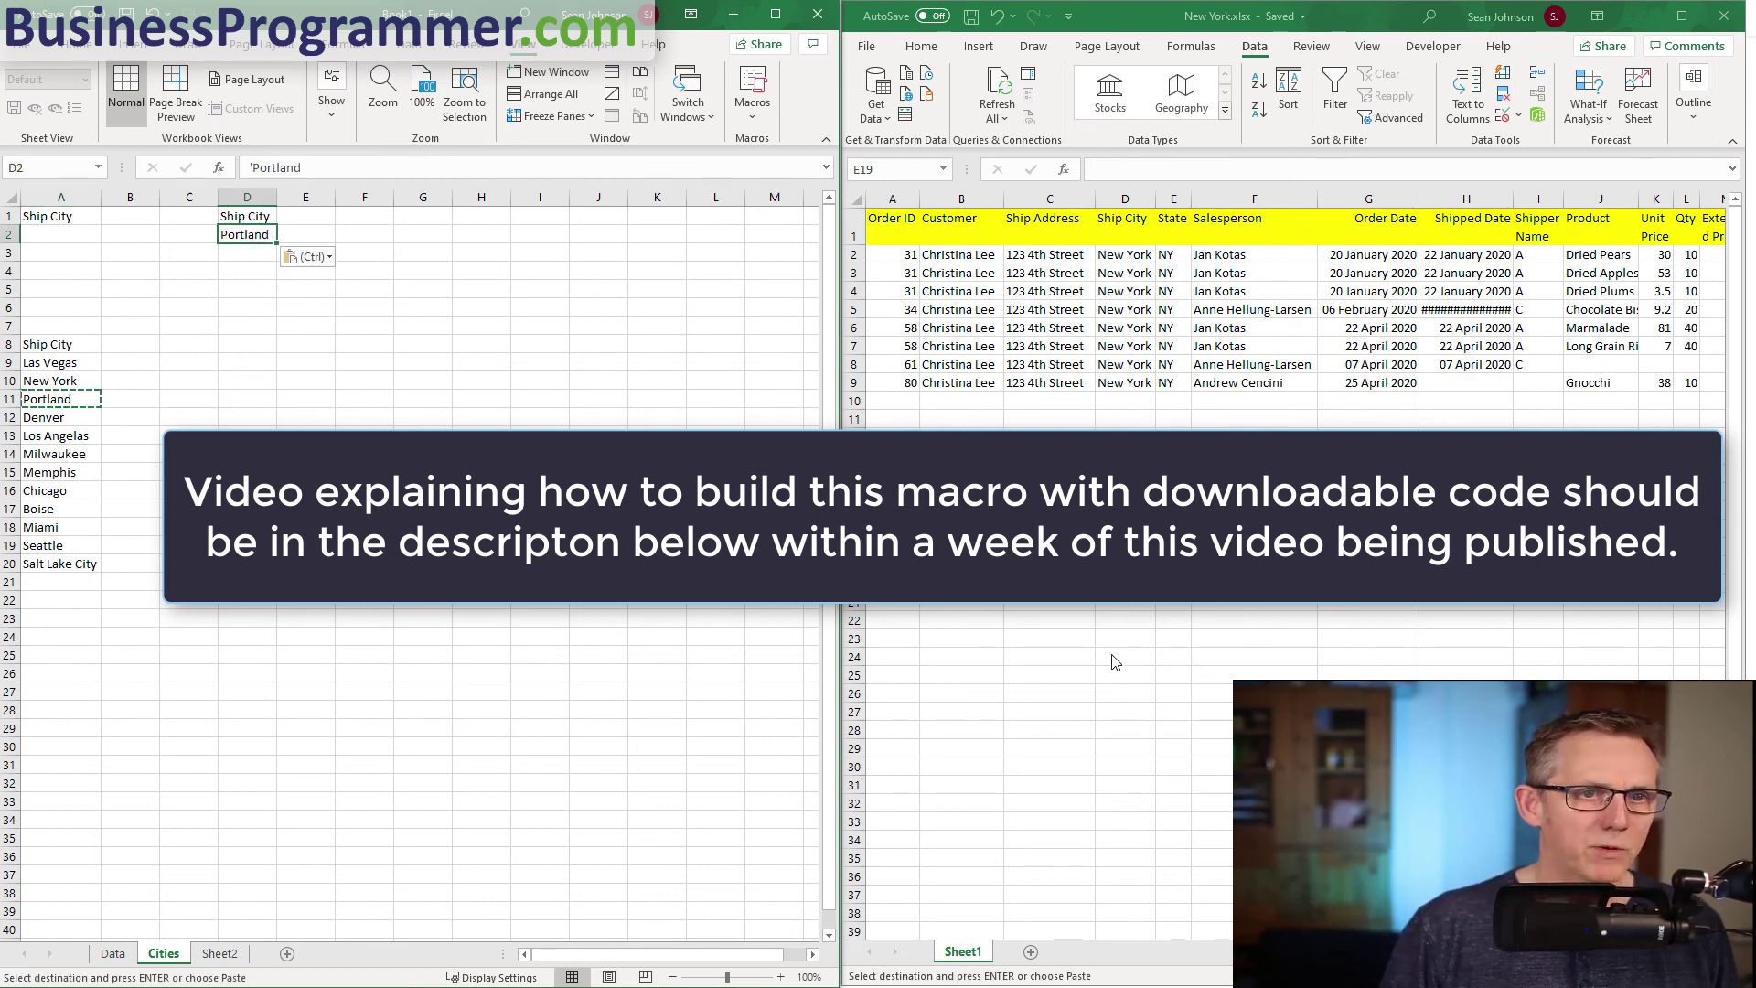
Advanced-filter Portland's records into $A$1:$N$1 of the New York workbook, using Book1's Data!Database as list range and Cities!Criteria as criteria range.
{"action": "left_click", "coordinate": [113, 953]}
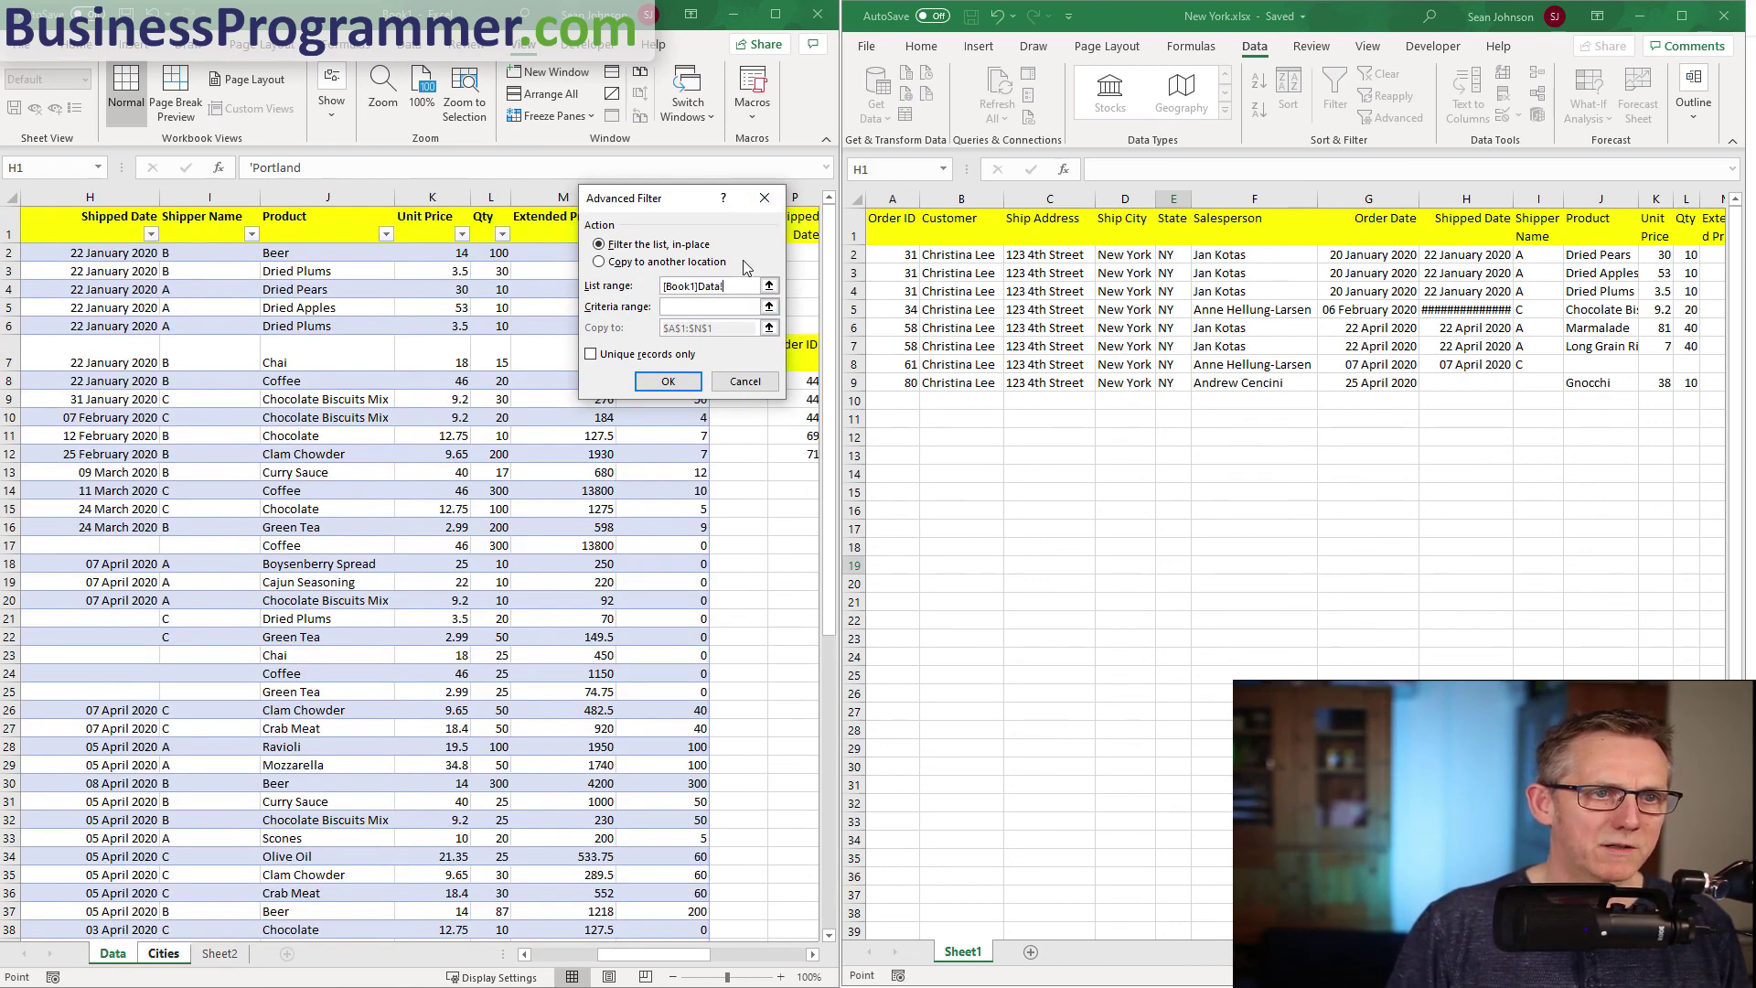
{"action": "left_click", "coordinate": [735, 291]}
{"action": "type", "text": "Database"}
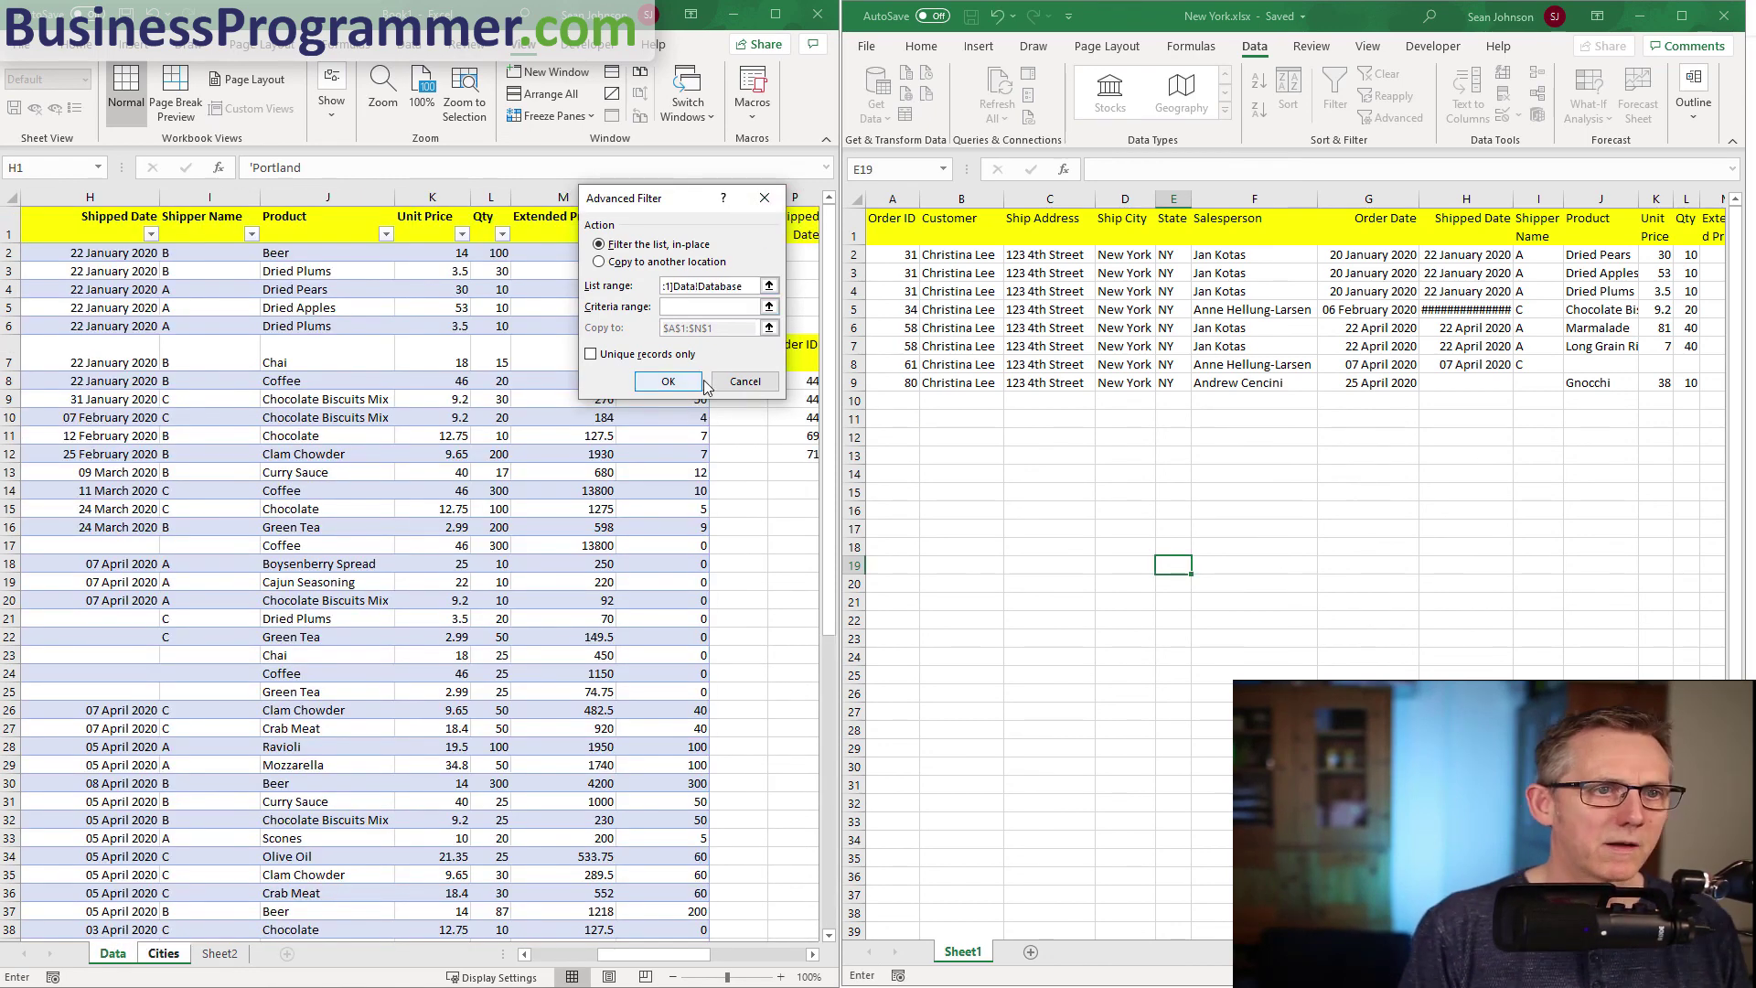
{"action": "left_click", "coordinate": [723, 311]}
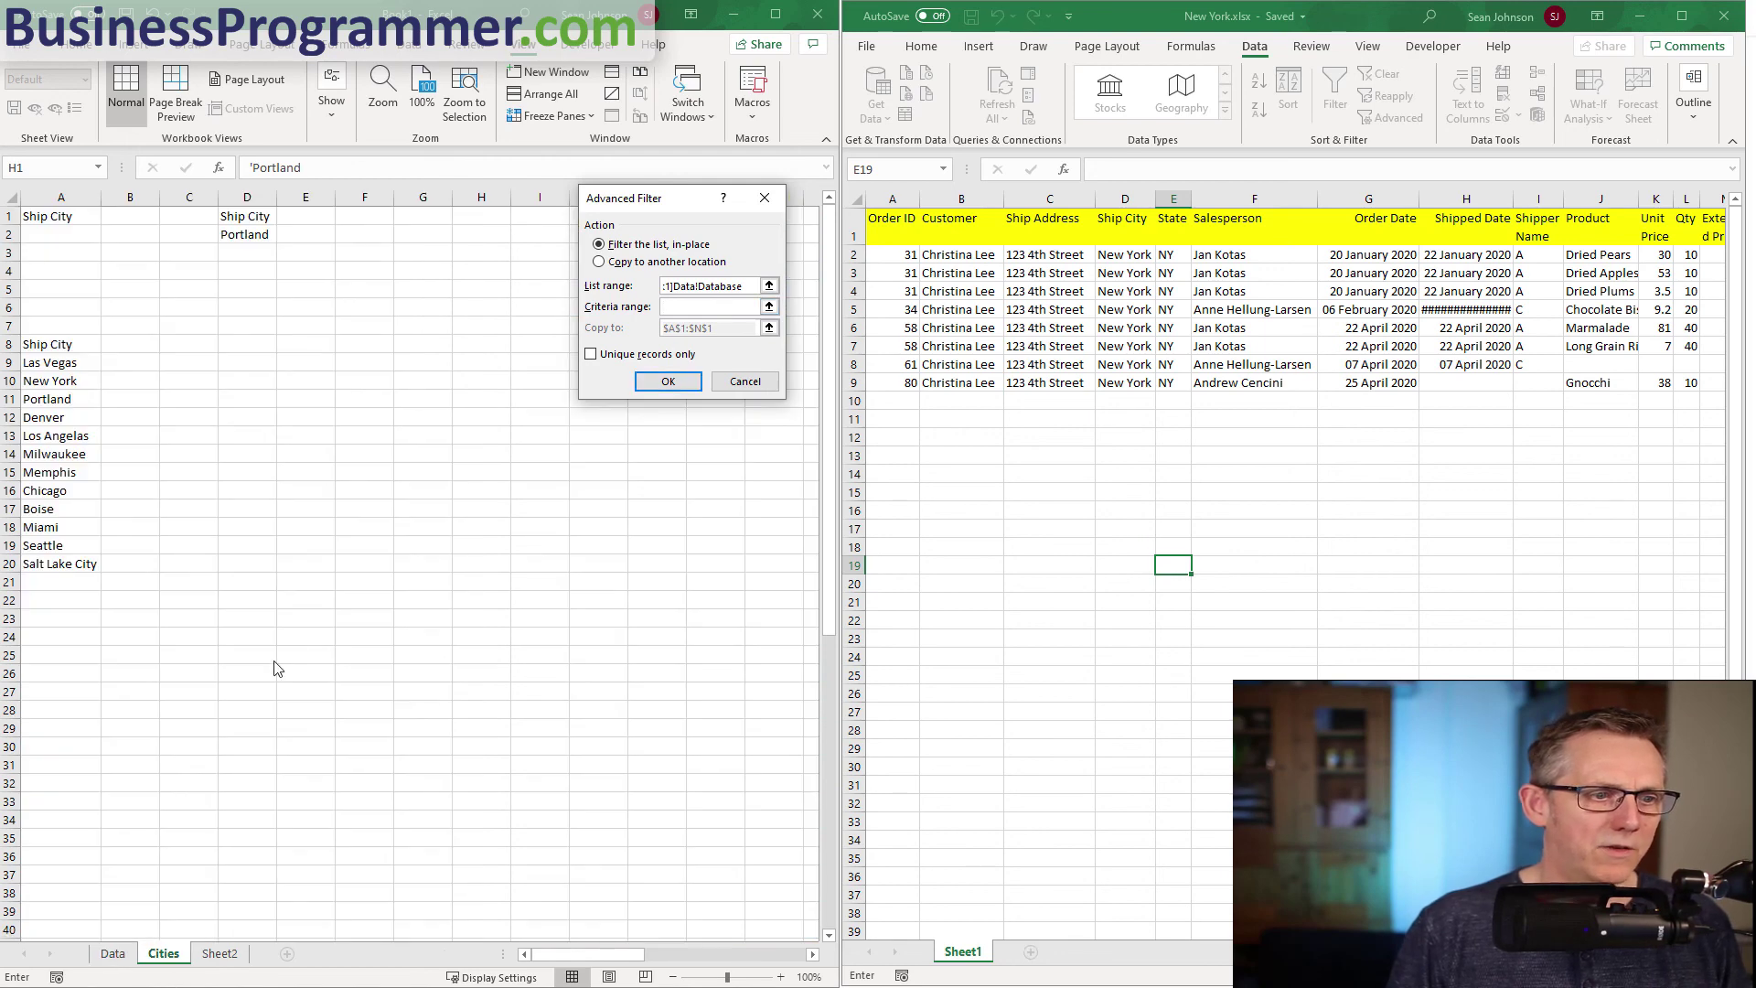
{"action": "left_click_drag", "start_coordinate": [247, 215], "coordinate": [247, 234]}
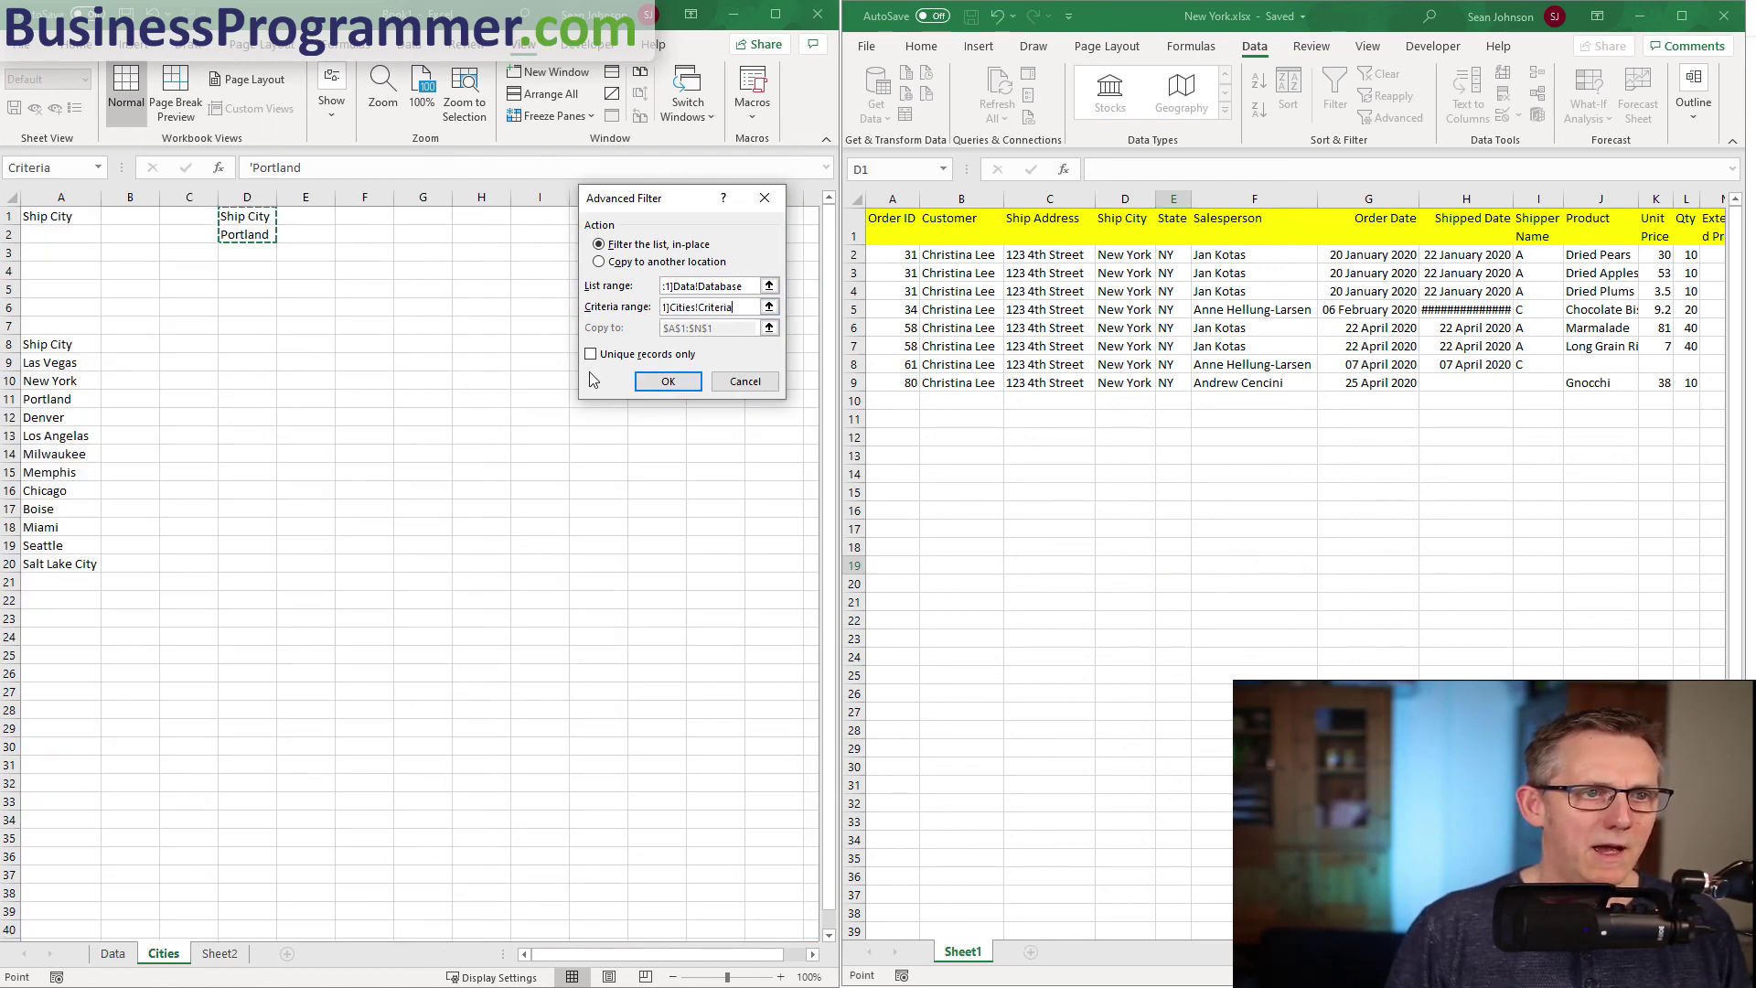
{"action": "left_click", "coordinate": [600, 261]}
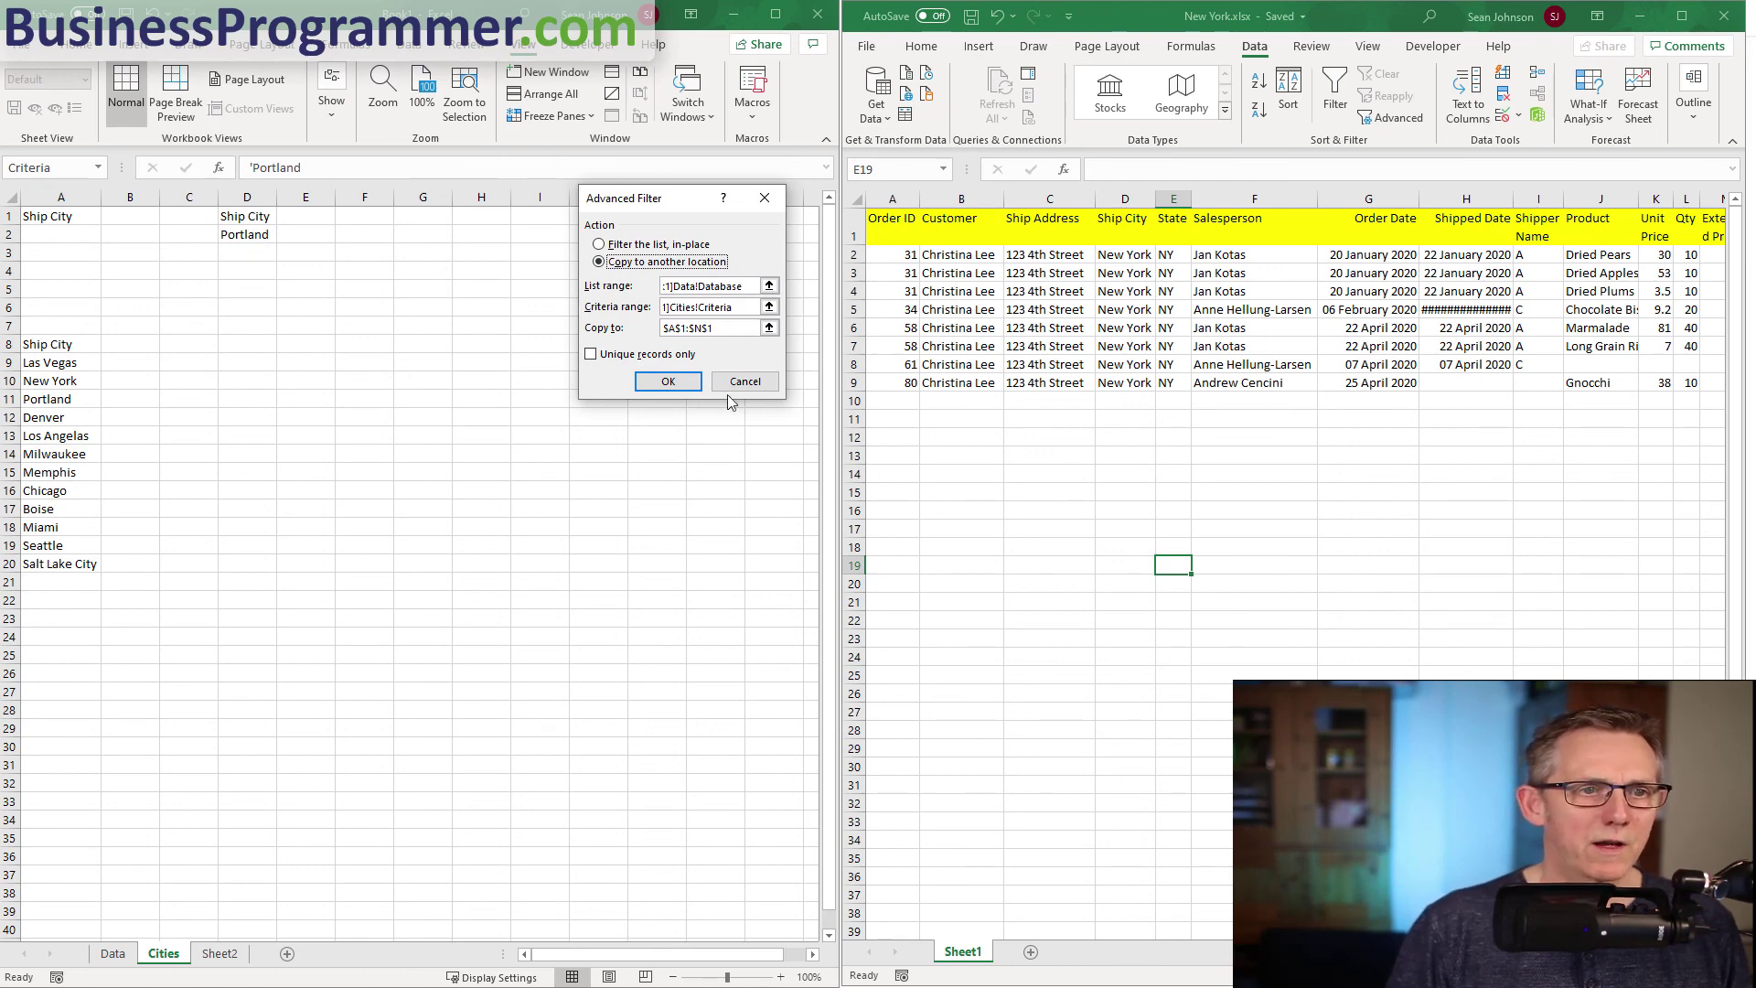
{"action": "left_click", "coordinate": [669, 382]}
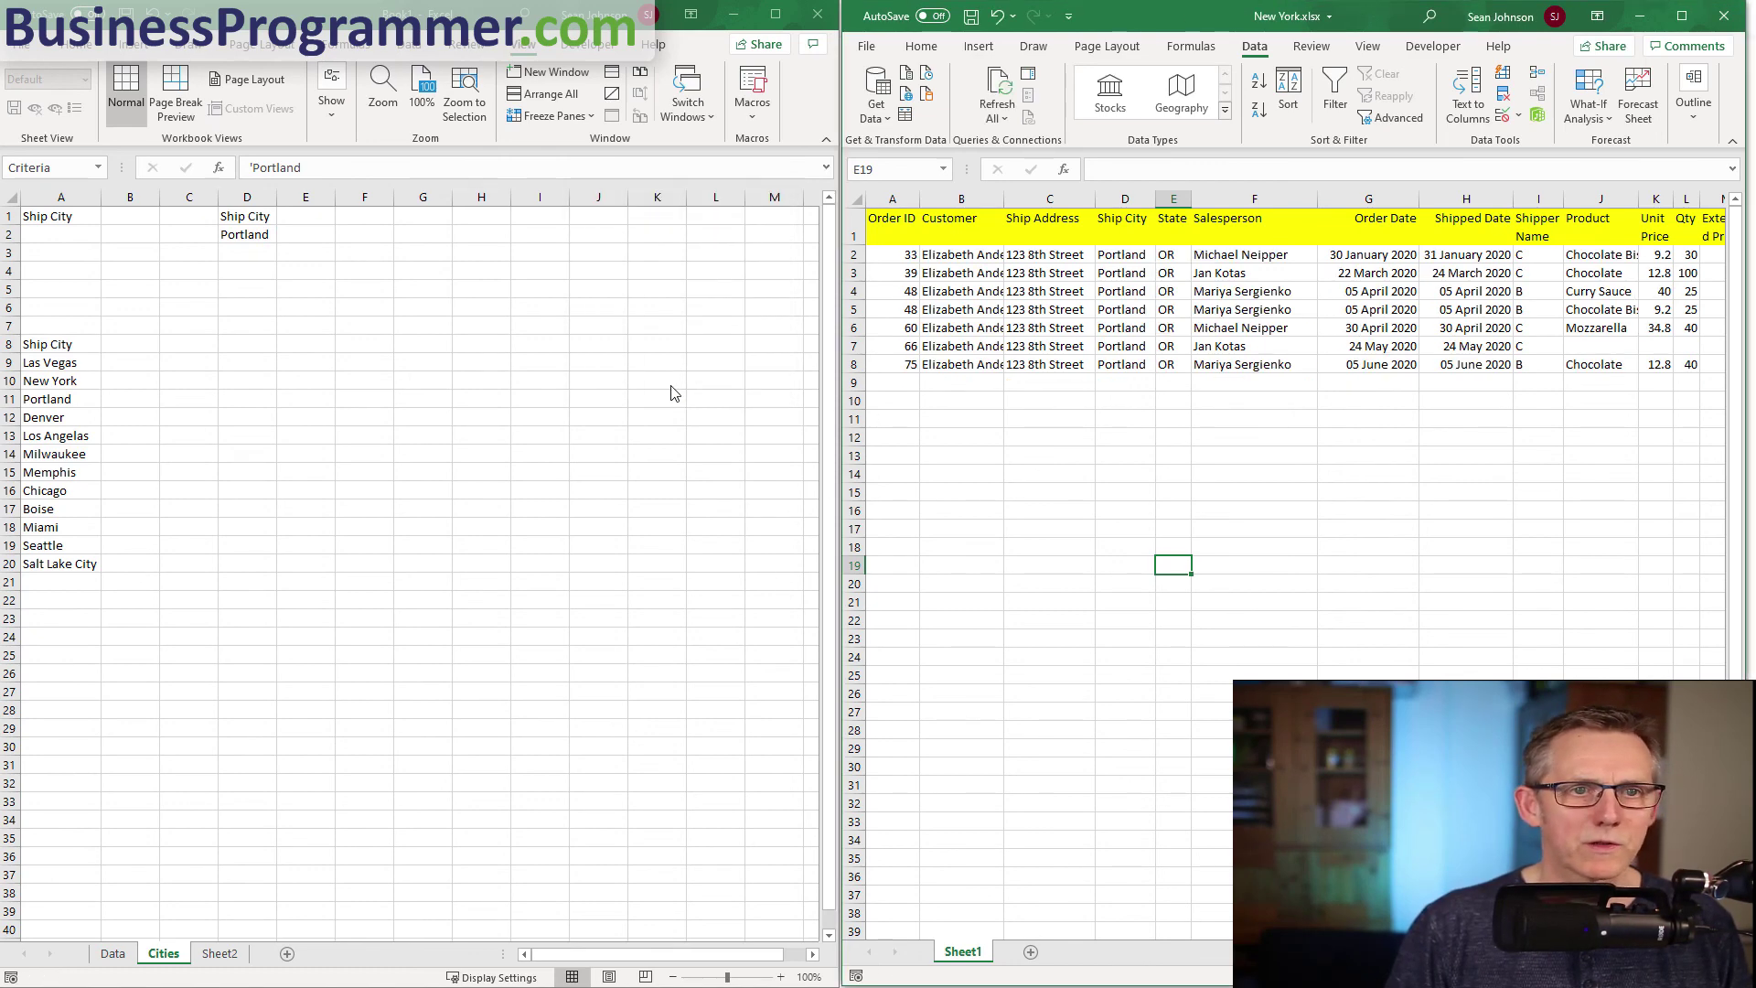